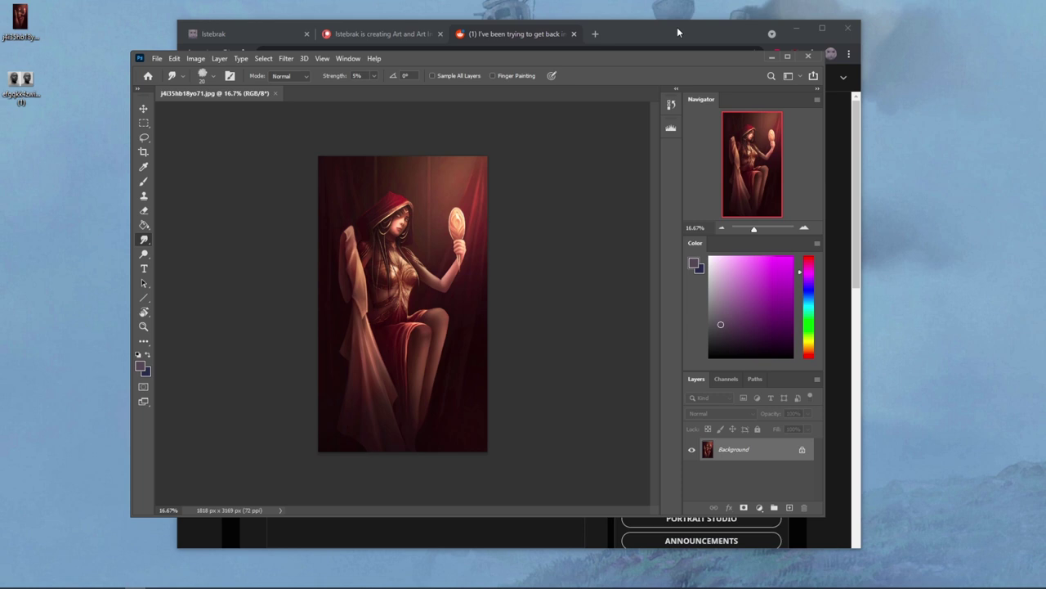
# Switch to the Chrome browser, show the istebrak.com portfolio site and open its linked Reddit community.
pyautogui.click(675, 31)
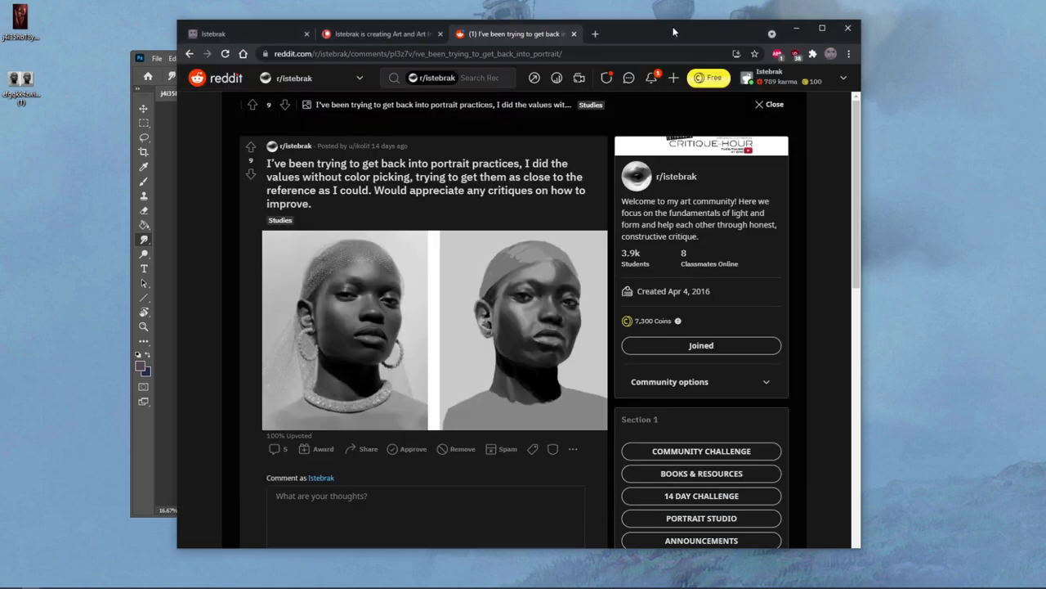
pyautogui.click(250, 34)
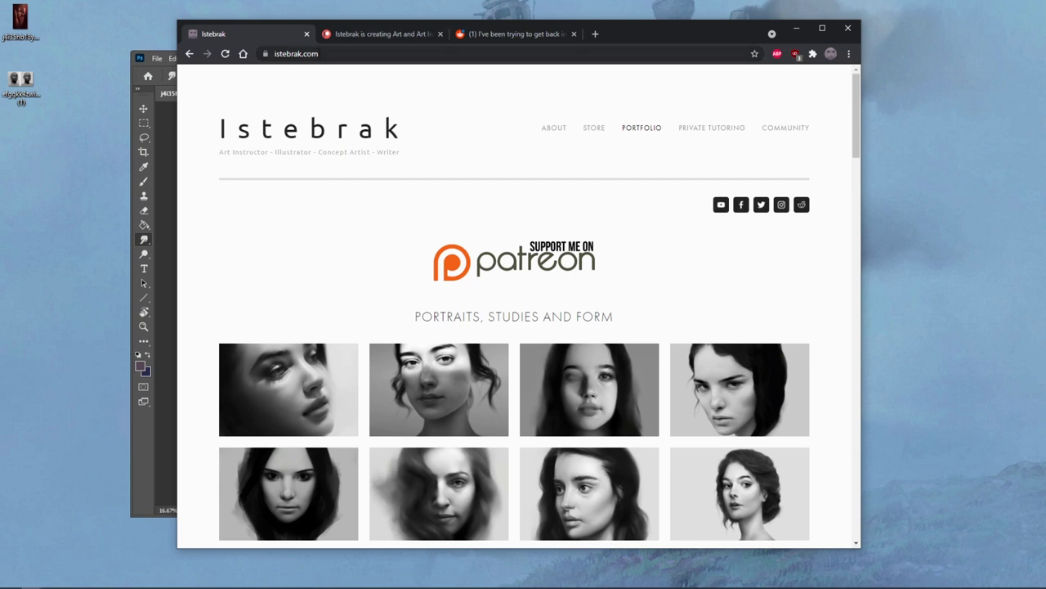
pyautogui.click(989, 494)
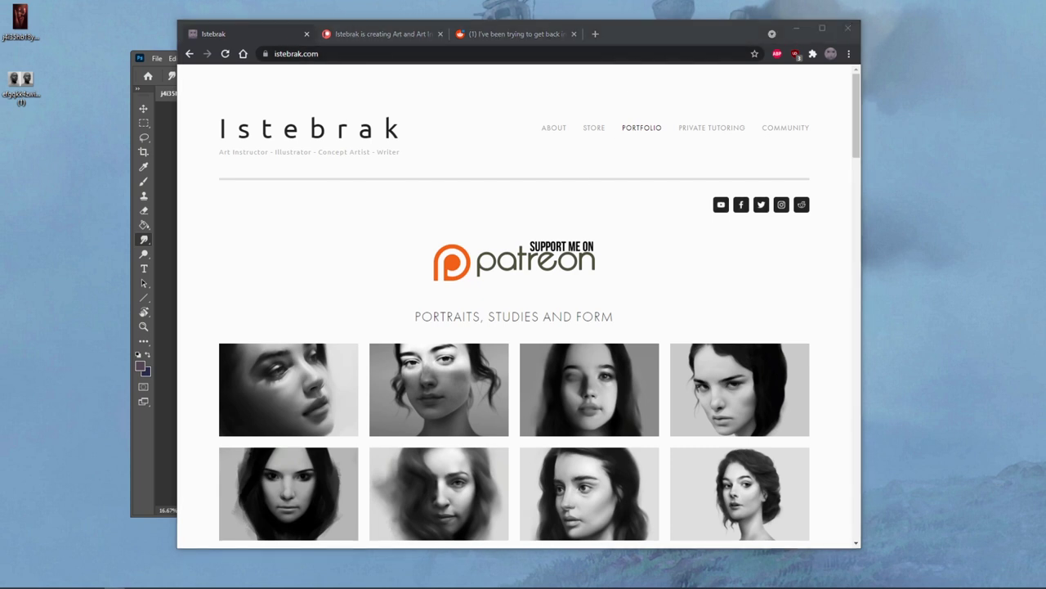
pyautogui.hotkey('alt', 'Tab')
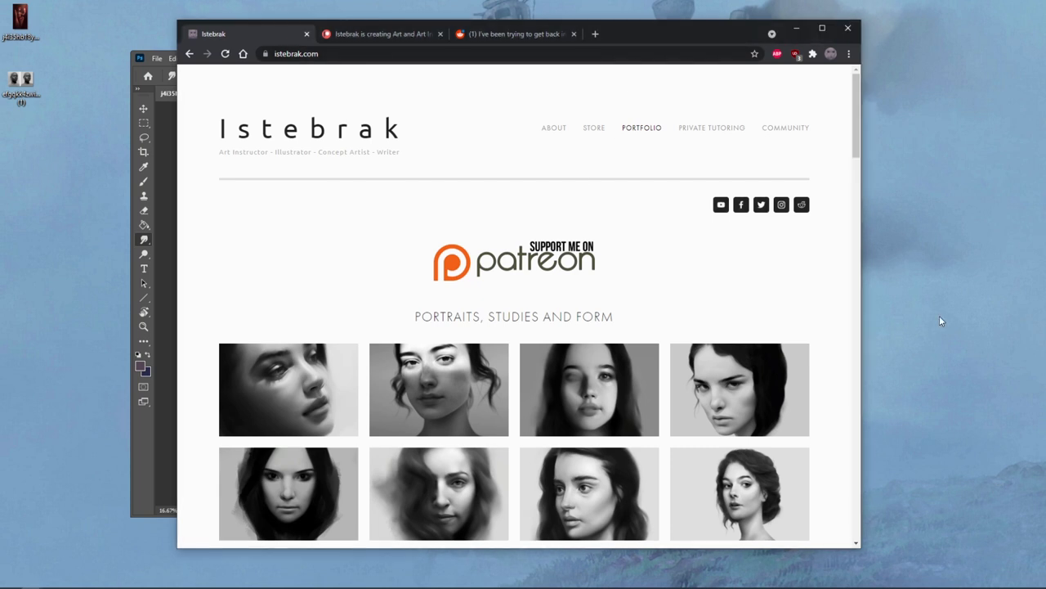
pyautogui.click(801, 207)
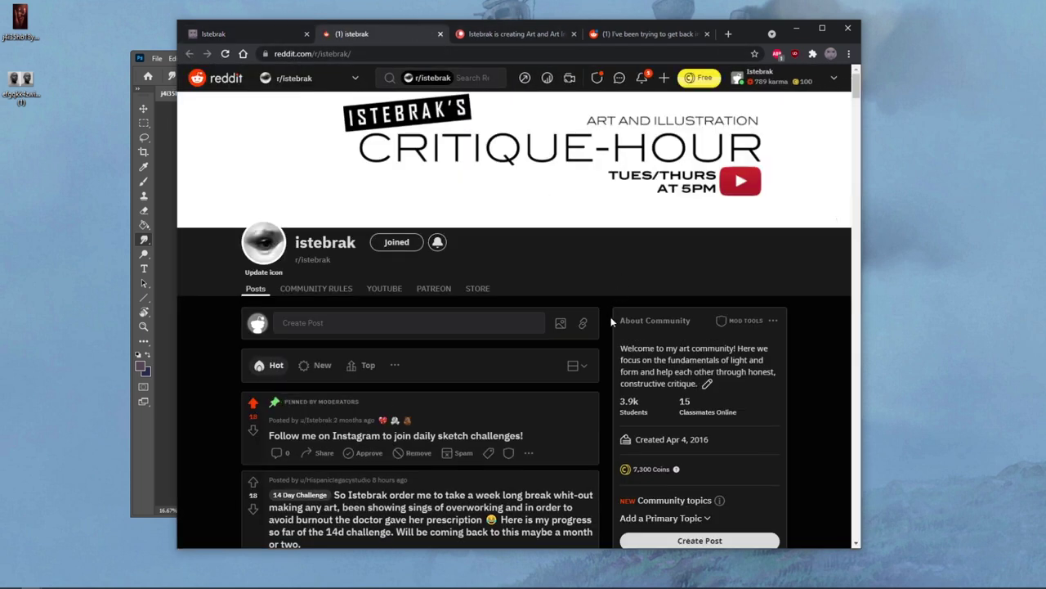
# Look through the posts and sidebar sections of the r/istebrak community and return to the istebrak.com page.
pyautogui.click(509, 373)
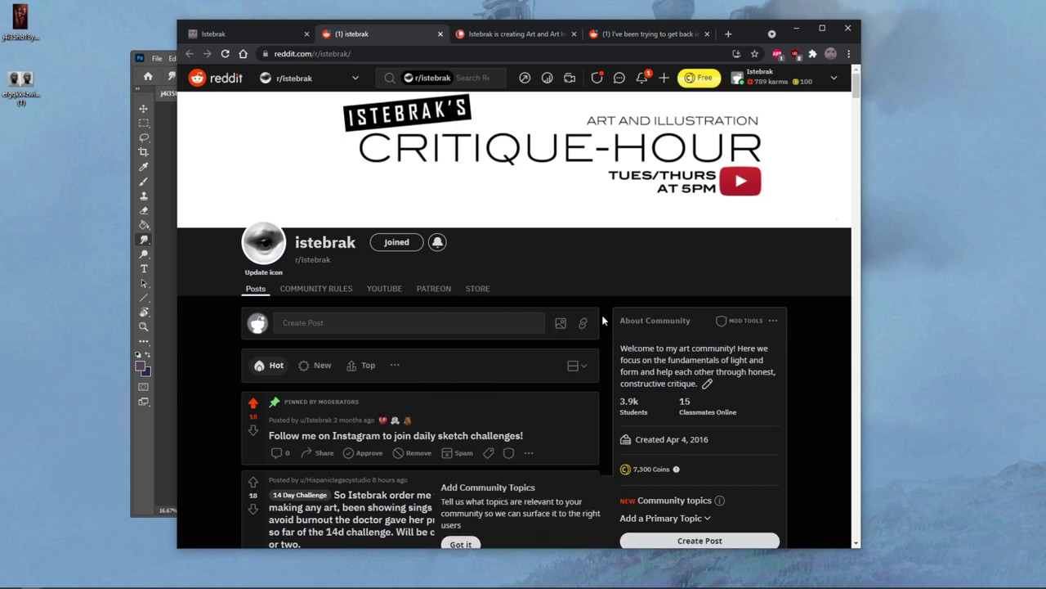
pyautogui.scroll(-2, 603, 321)
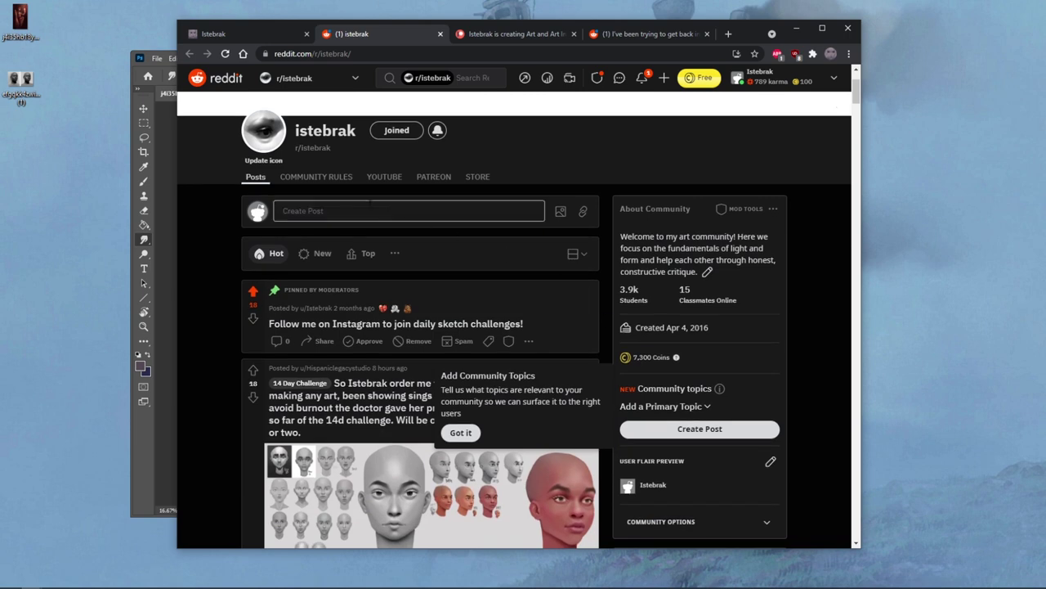
pyautogui.scroll(-8, 603, 477)
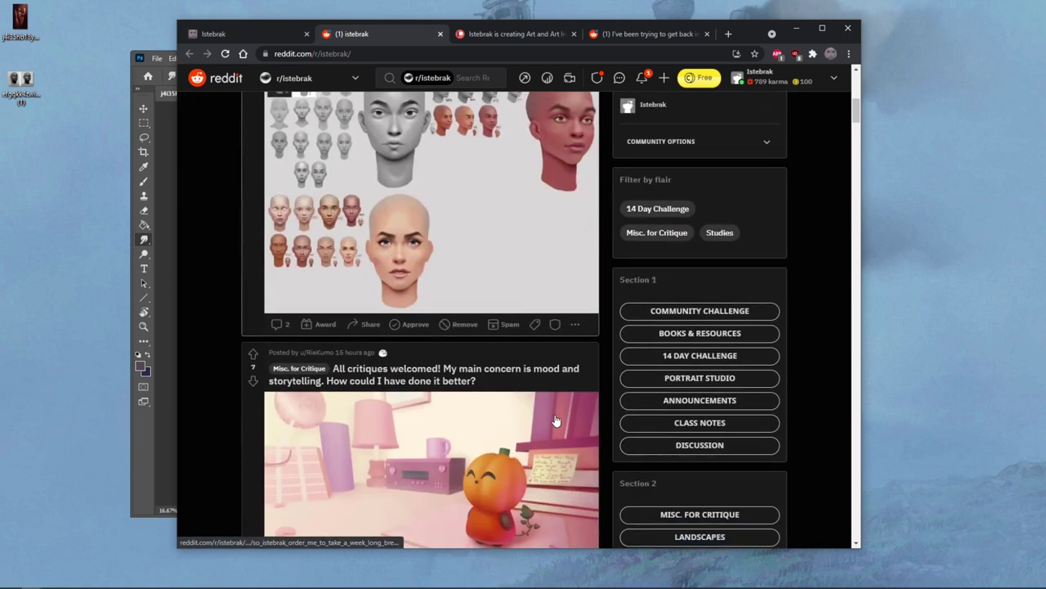
pyautogui.scroll(-8, 604, 476)
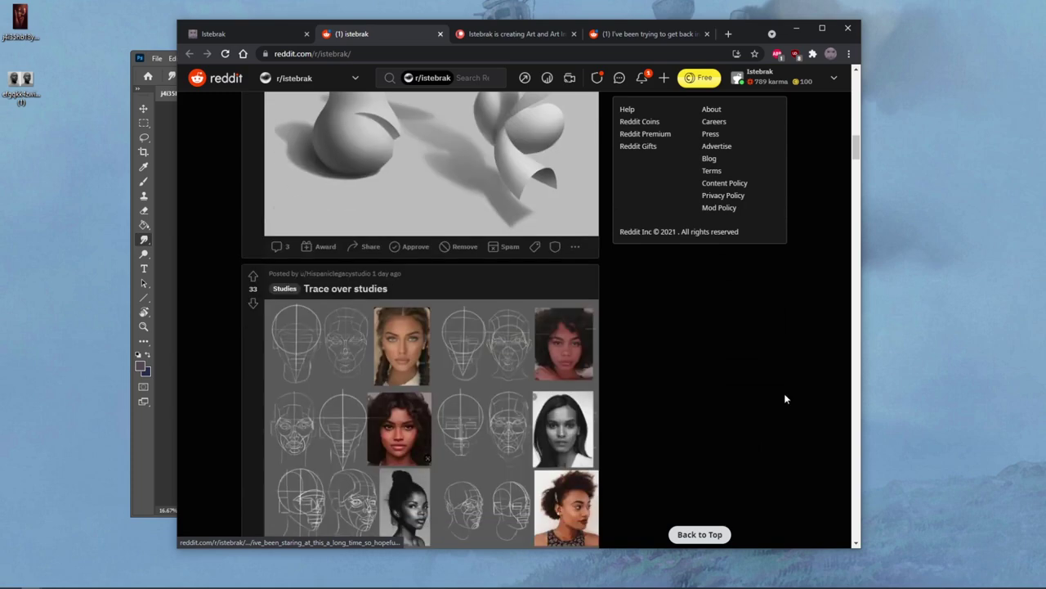
pyautogui.scroll(-4, 773, 331)
pyautogui.scroll(7, 792, 354)
pyautogui.scroll(12, 792, 355)
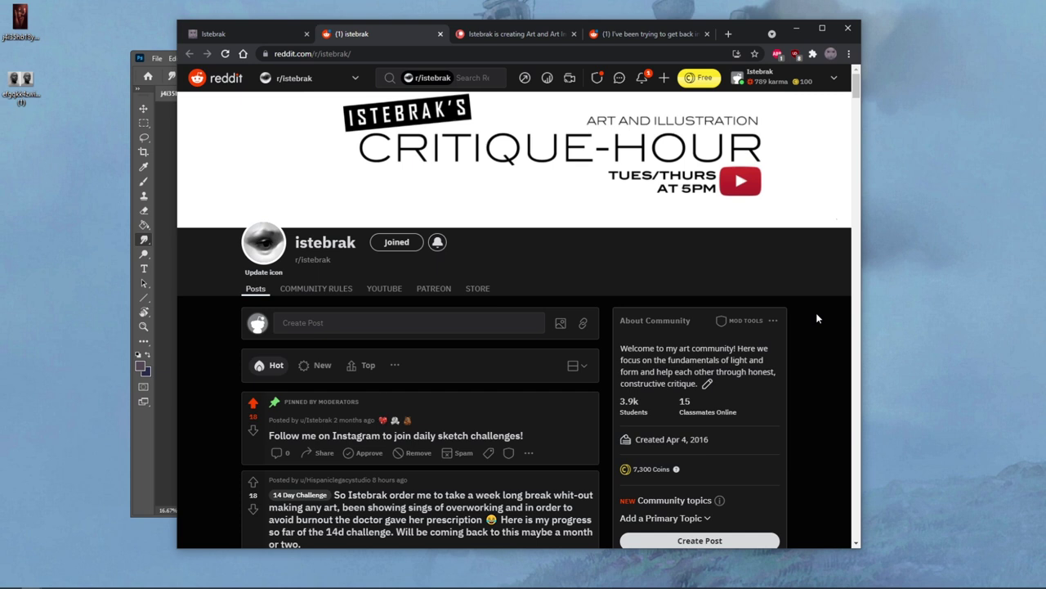
pyautogui.scroll(-2, 816, 318)
pyautogui.scroll(-1, 816, 318)
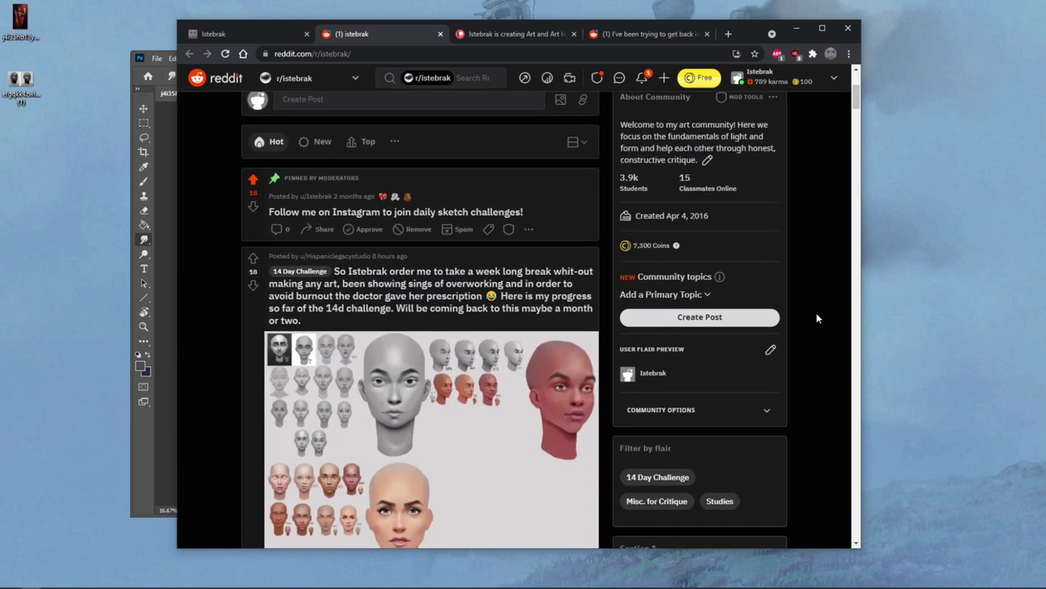
pyautogui.scroll(3, 816, 315)
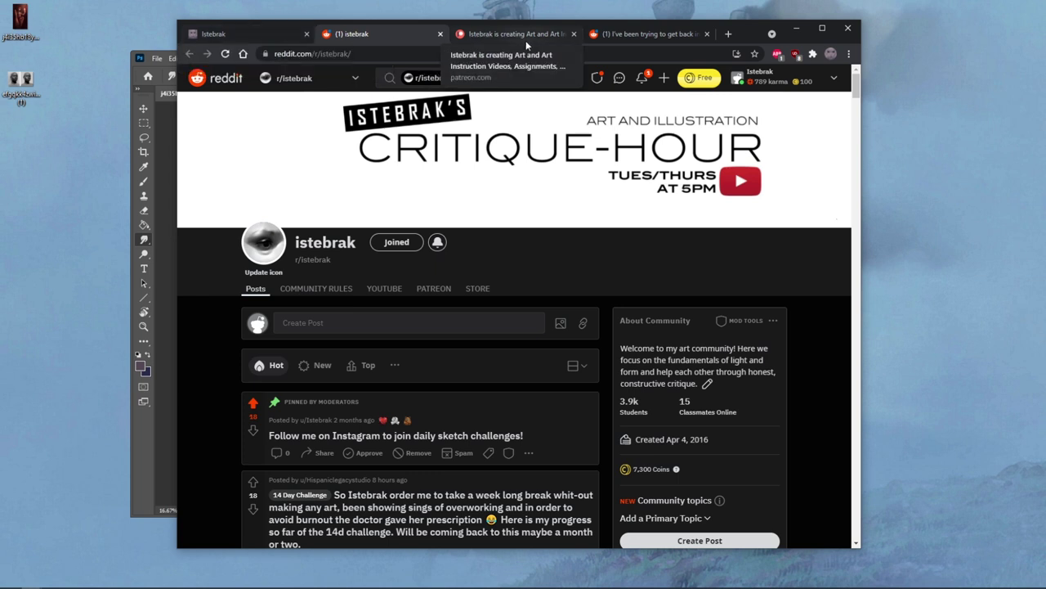
pyautogui.click(249, 33)
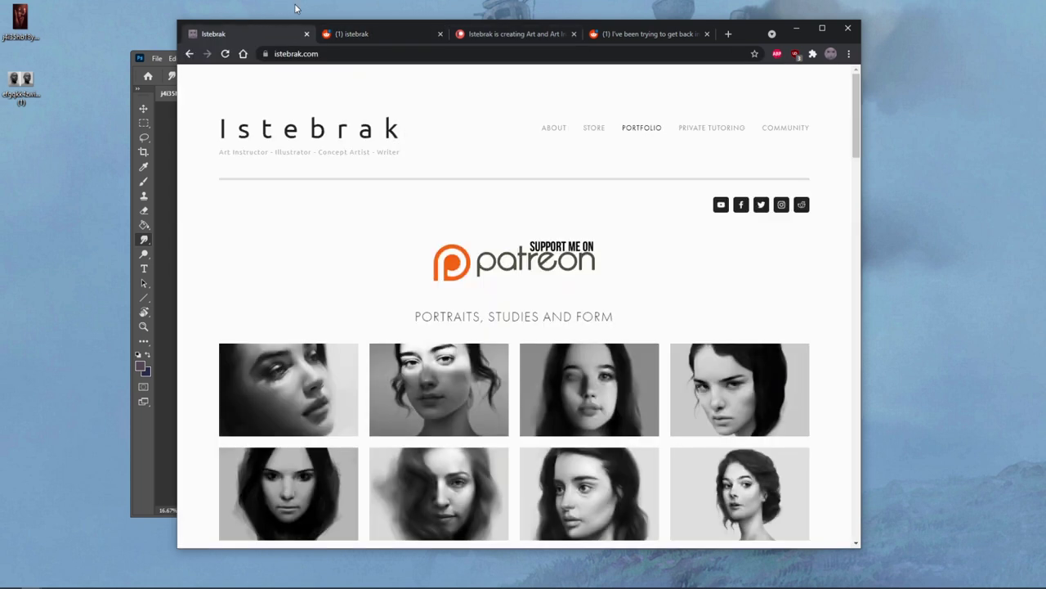
pyautogui.click(383, 9)
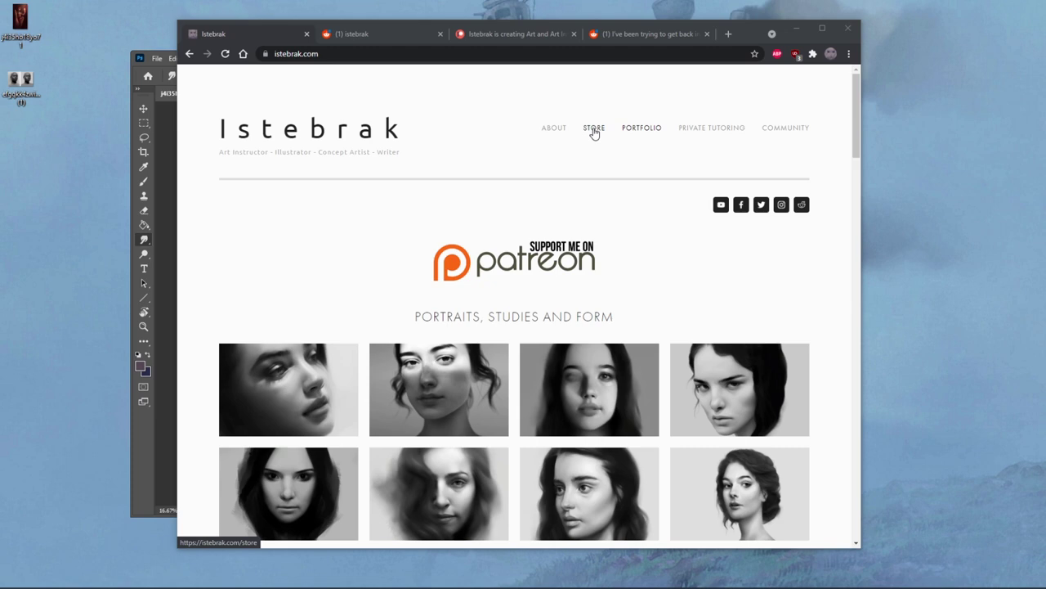
# Close the browser and maximize the Photoshop window with the red-hooded woman painting.
pyautogui.click(848, 27)
pyautogui.doubleClick(572, 60)
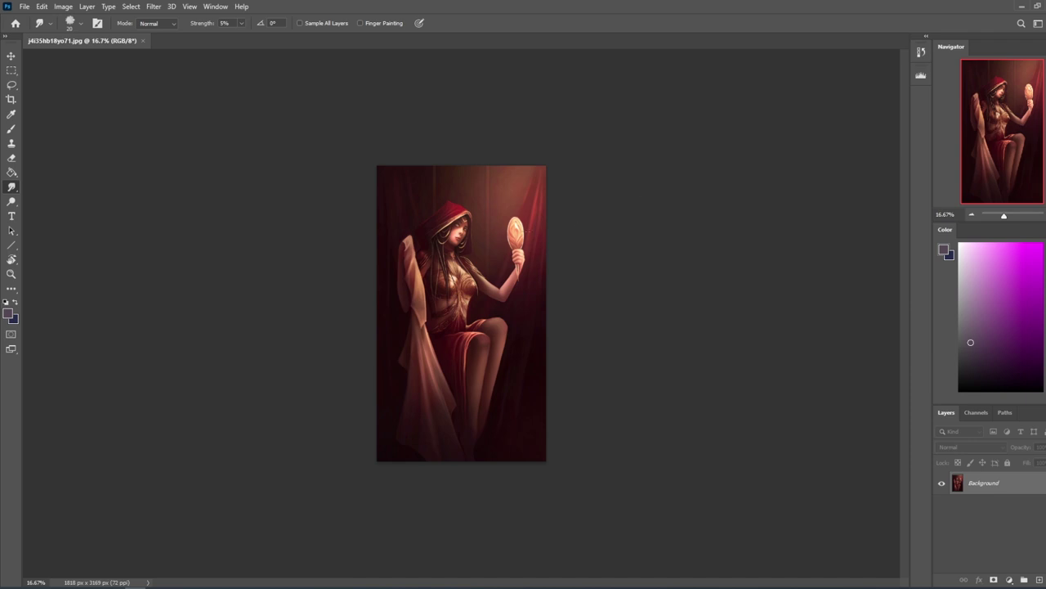
pyautogui.press('c')
pyautogui.moveTo(548, 311); pyautogui.dragTo(564, 312)
pyautogui.moveTo(361, 311); pyautogui.dragTo(352, 311)
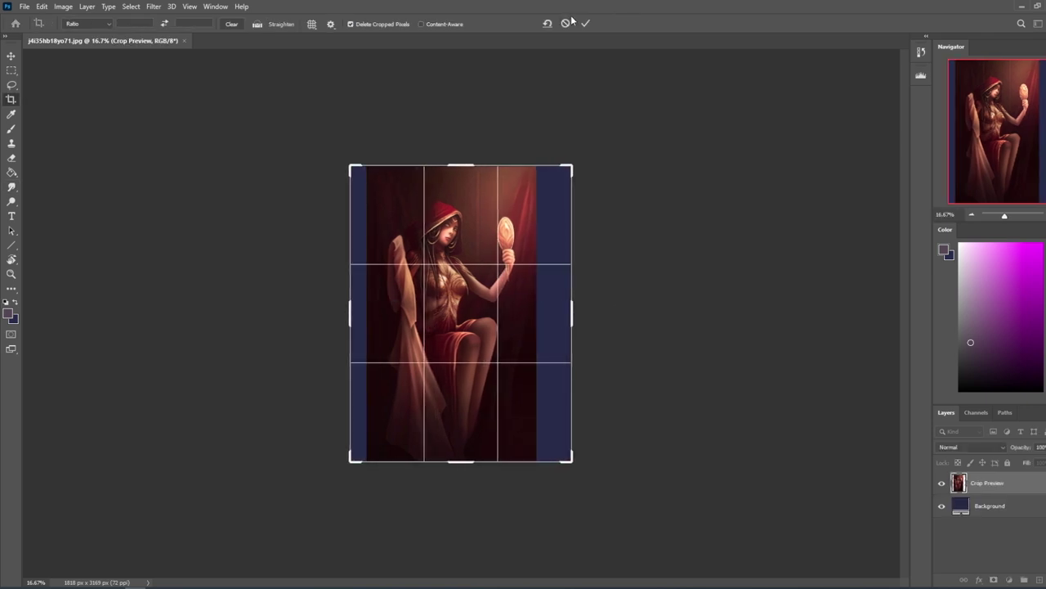
pyautogui.click(566, 23)
# Convert the locked Background into the regular layer Layer 0 and widen the panel column.
pyautogui.doubleClick(1027, 487)
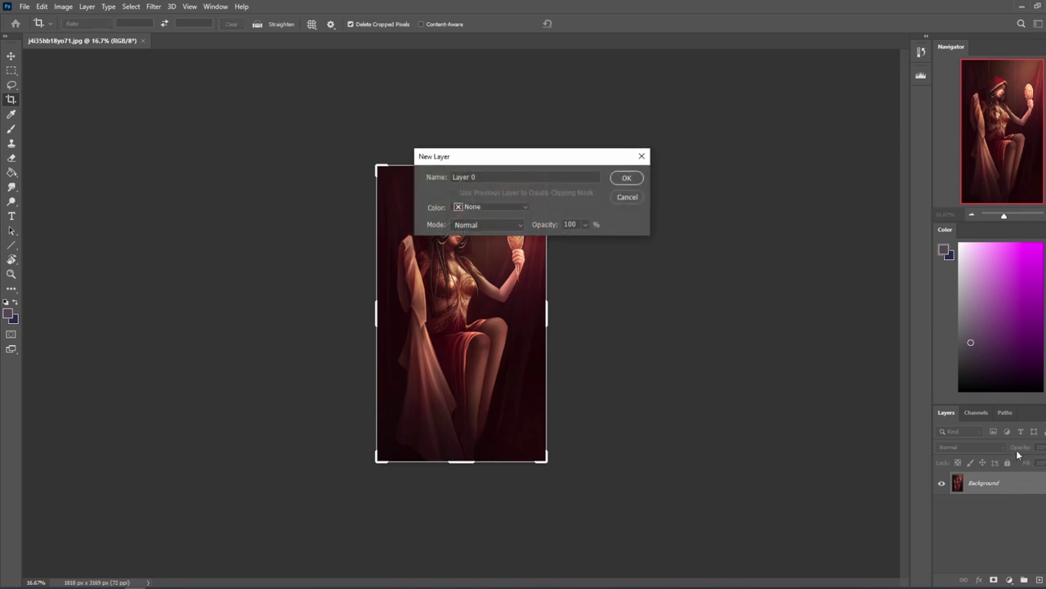
pyautogui.click(627, 178)
pyautogui.moveTo(932, 275); pyautogui.dragTo(847, 275)
# Extend the canvas with the Crop tool on both sides of the painting to a width of about 2424 px.
pyautogui.moveTo(504, 317)
pyautogui.mouseDown()
pyautogui.moveTo(519, 299)
pyautogui.moveTo(522, 315)
pyautogui.mouseUp()
pyautogui.moveTo(314, 316); pyautogui.dragTo(303, 316)
pyautogui.moveTo(445, 307); pyautogui.dragTo(456, 310)
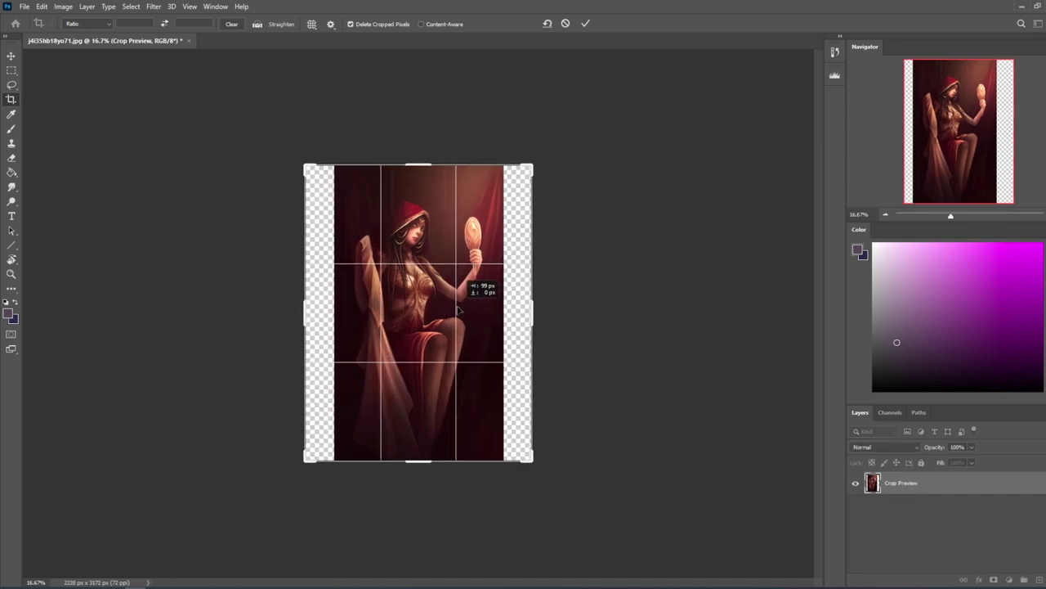
pyautogui.click(586, 24)
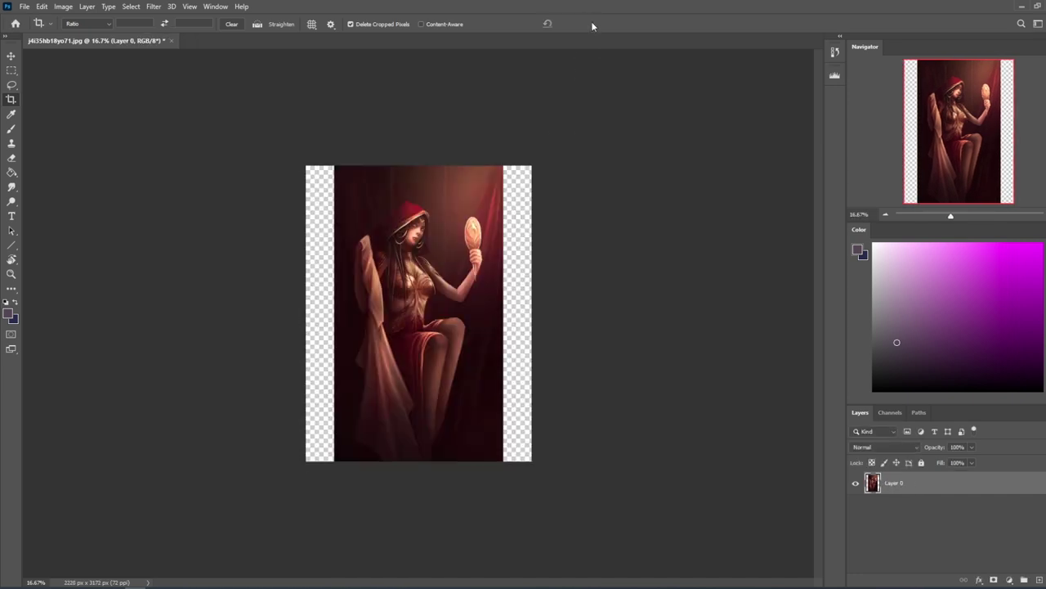
# Add a new layer beneath the painting and fill it with dark maroon sampled from the painting's right edge.
pyautogui.click(1040, 575)
pyautogui.hotkey('ctrl', '[')
pyautogui.press('g')
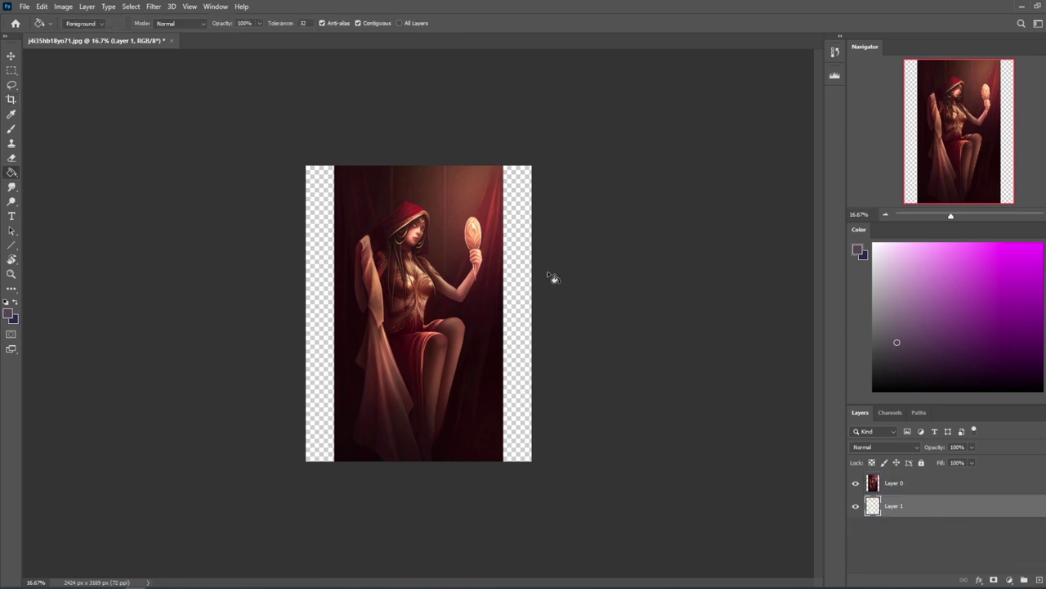
pyautogui.keyDown('alt'); pyautogui.click(501, 303); pyautogui.keyUp('alt')
pyautogui.click(517, 308)
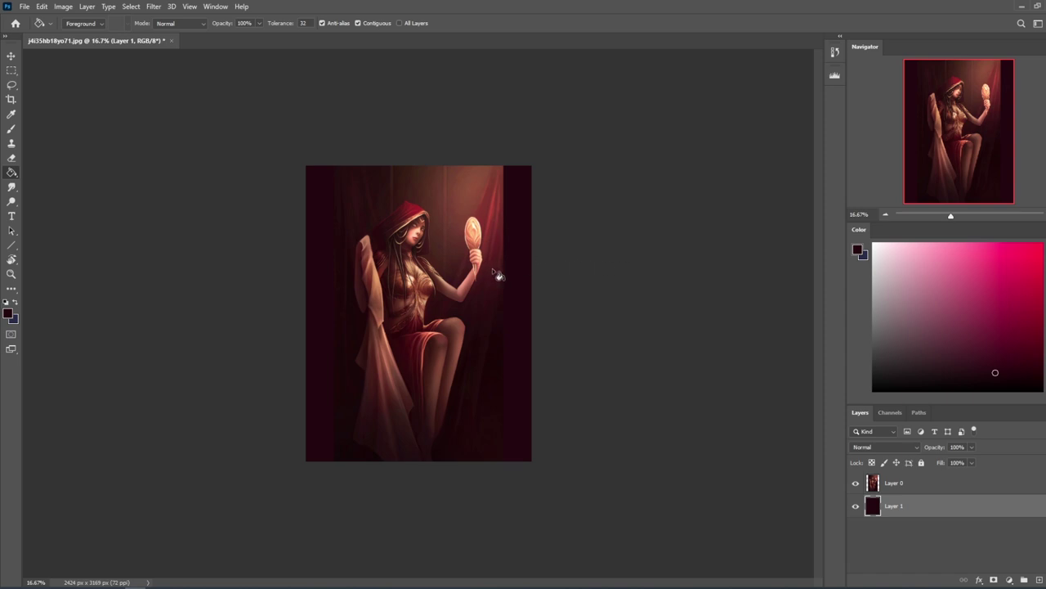
# Paint curtain red sampled from the picture over the upper part of the new right strip with a 2100 px Normal-mode brush.
pyautogui.press('b')
pyautogui.keyDown('alt'); pyautogui.click(492, 217); pyautogui.keyUp('alt')
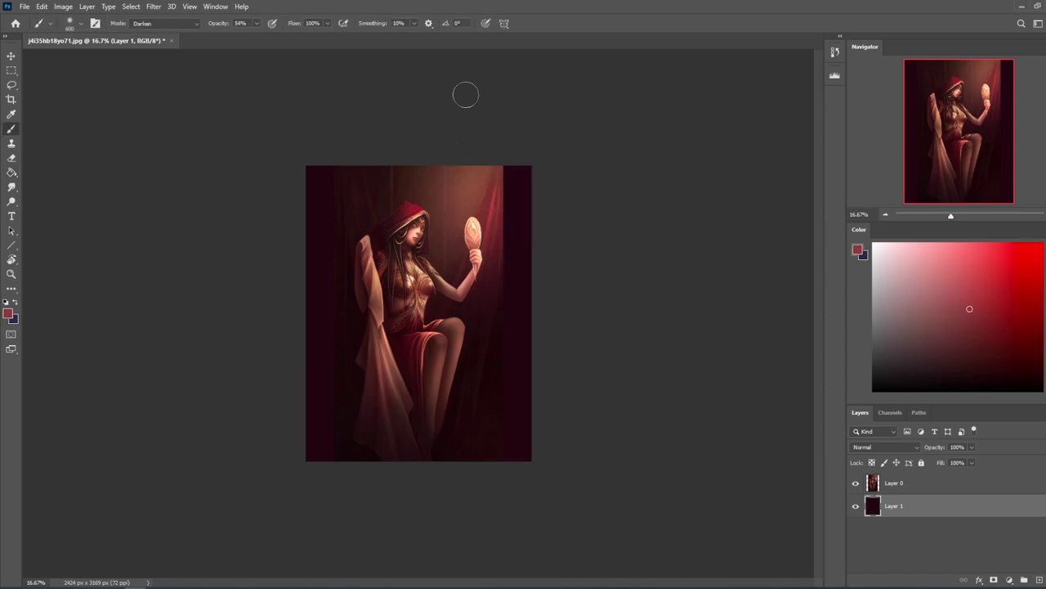
pyautogui.press(']')
pyautogui.press(']')
pyautogui.press(']')
pyautogui.press(']')
pyautogui.press(']')
pyautogui.press(']')
pyautogui.press(']')
pyautogui.press(']')
pyautogui.press(']')
pyautogui.press(']')
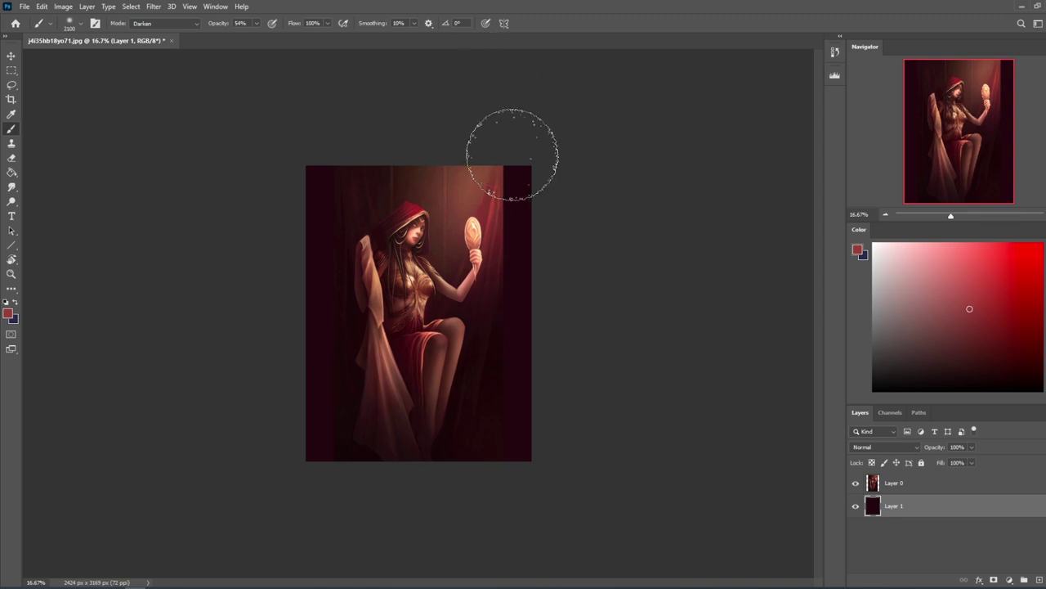
pyautogui.click(160, 24)
pyautogui.click(159, 37)
pyautogui.moveTo(512, 160)
pyautogui.mouseDown()
pyautogui.moveTo(475, 249)
pyautogui.moveTo(437, 298)
pyautogui.mouseUp()
pyautogui.keyDown('alt'); pyautogui.click(491, 184); pyautogui.keyUp('alt')
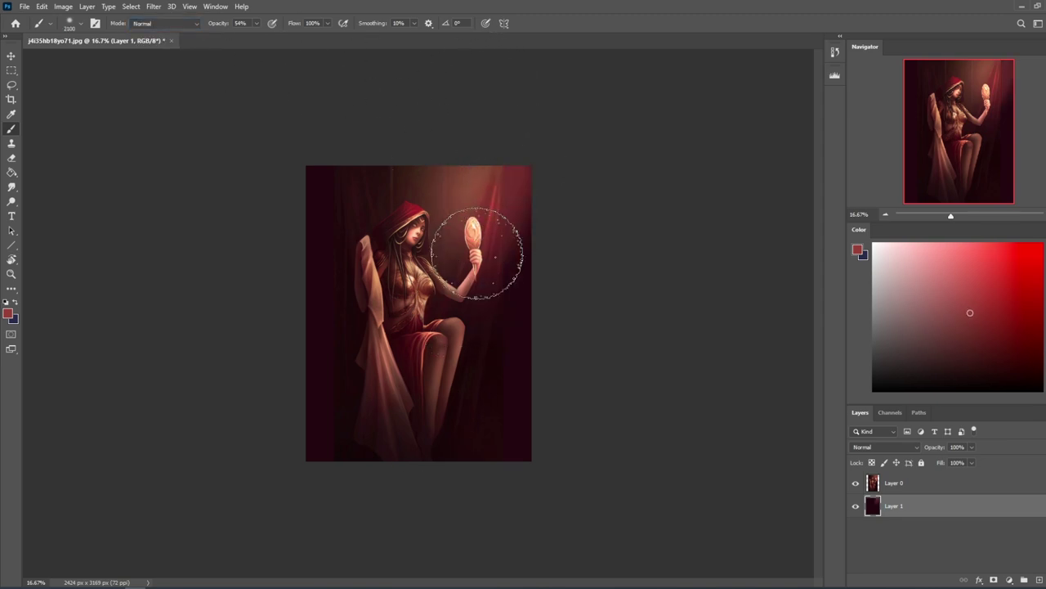
pyautogui.keyDown('alt'); pyautogui.click(524, 282); pyautogui.keyUp('alt')
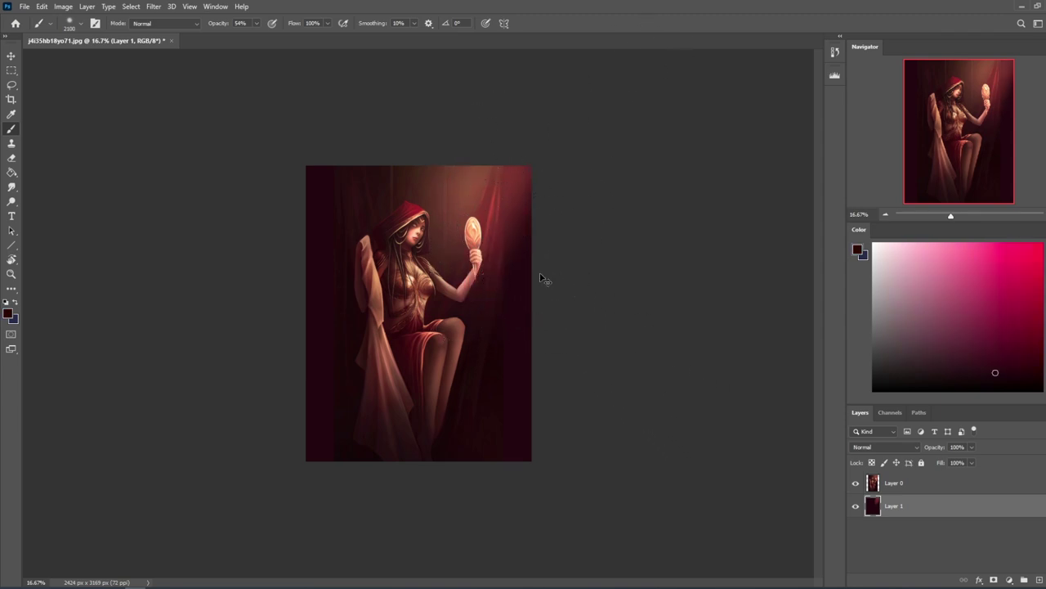
# Erase the hard side edges of Layer 0 with a soft eraser enlarged to 1500 px, blending them into the layer beneath.
pyautogui.hotkey('ctrl', '-')
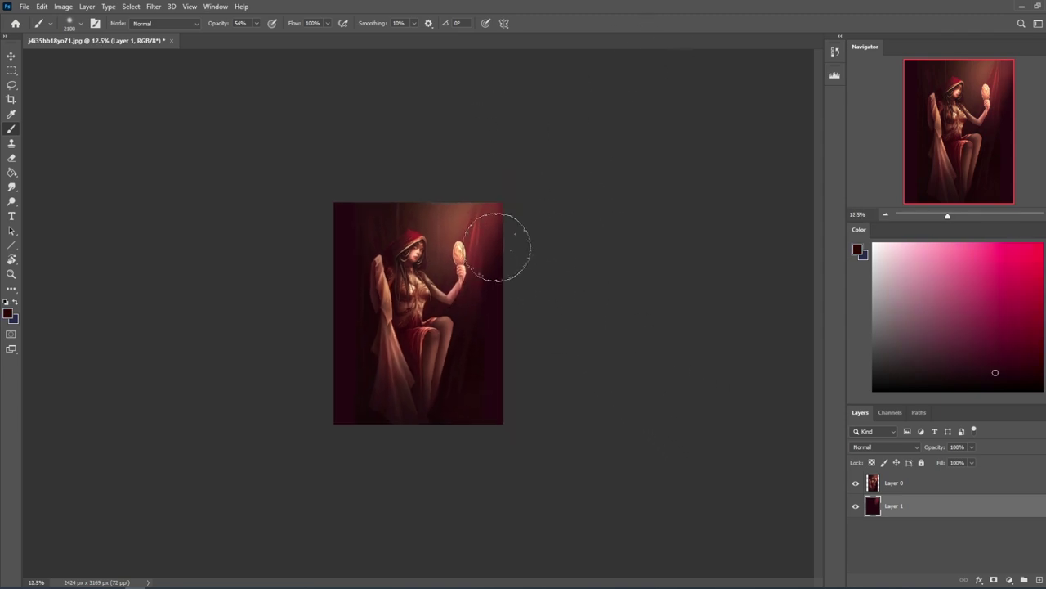
pyautogui.click(900, 484)
pyautogui.press('e')
pyautogui.rightClick(386, 254)
pyautogui.click(427, 355)
pyautogui.click(569, 120)
pyautogui.press(']')
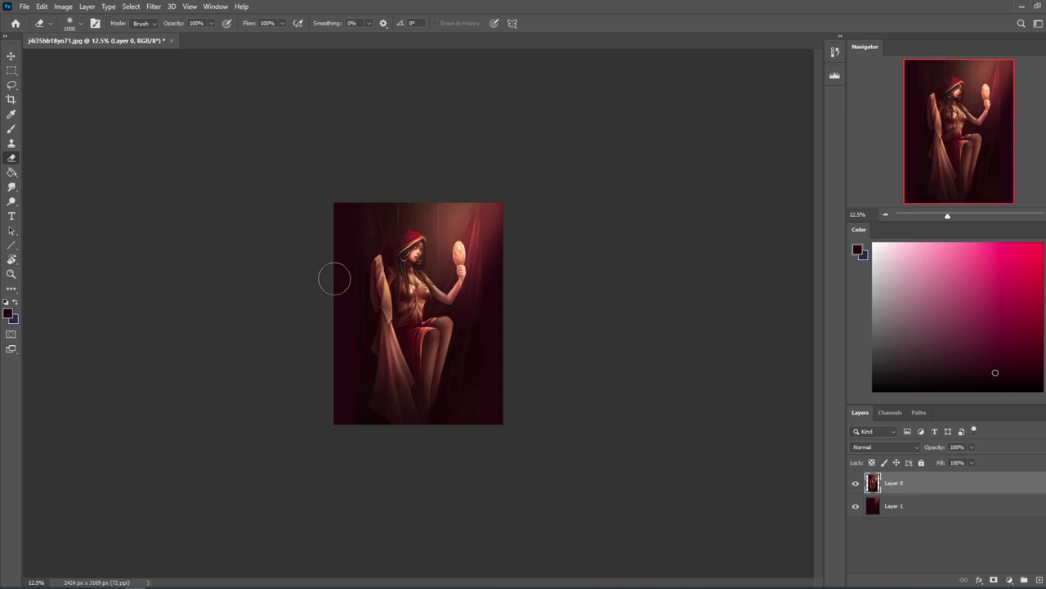
pyautogui.press(']')
pyautogui.press(']')
pyautogui.press(']')
pyautogui.press(']')
pyautogui.press(']')
# On a new layer, fill rectangular areas on both sides of the painting with black, leaving a narrow central strip, and deselect.
pyautogui.moveTo(1011, 377); pyautogui.dragTo(1021, 423)
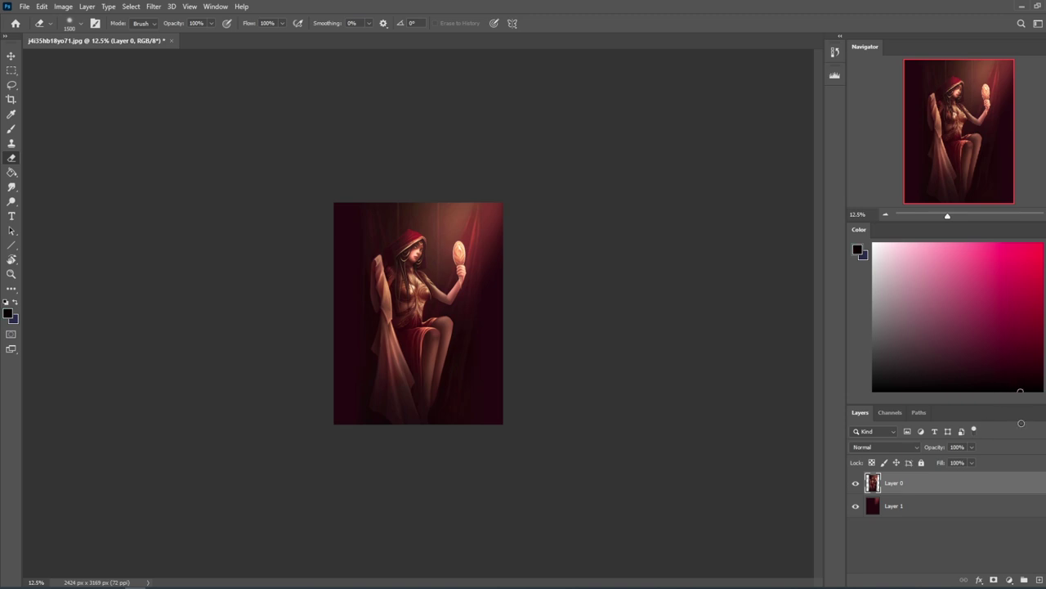
pyautogui.click(1025, 580)
pyautogui.press('m')
pyautogui.moveTo(320, 215); pyautogui.dragTo(395, 472)
pyautogui.moveTo(440, 198)
pyautogui.mouseDown()
pyautogui.moveTo(464, 321)
pyautogui.moveTo(580, 519)
pyautogui.moveTo(572, 498)
pyautogui.mouseUp()
pyautogui.press('g')
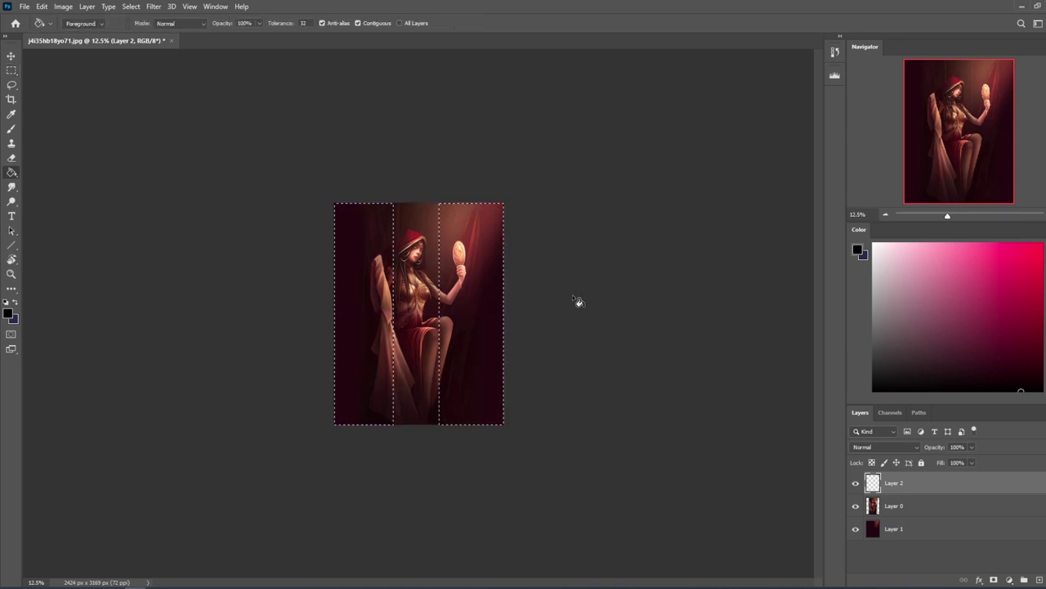
pyautogui.click(481, 314)
pyautogui.press('m')
pyautogui.rightClick(470, 299)
pyautogui.click(491, 303)
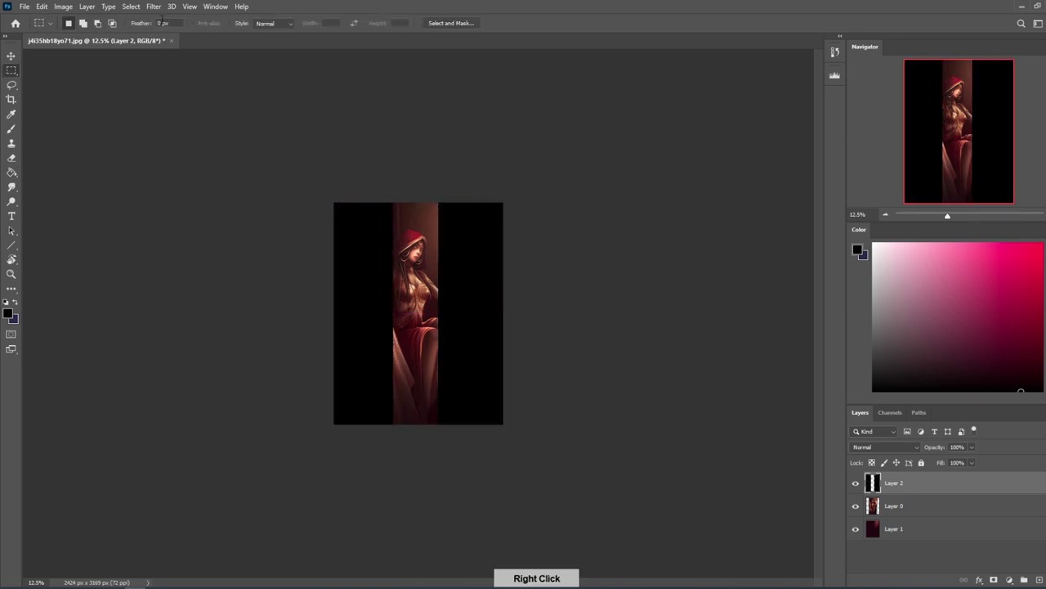
# Try a Gaussian Blur with a 37.4 pixel radius on the black side bars, cancel it and delete their layer.
pyautogui.click(154, 6)
pyautogui.moveTo(245, 149)
pyautogui.click(336, 191)
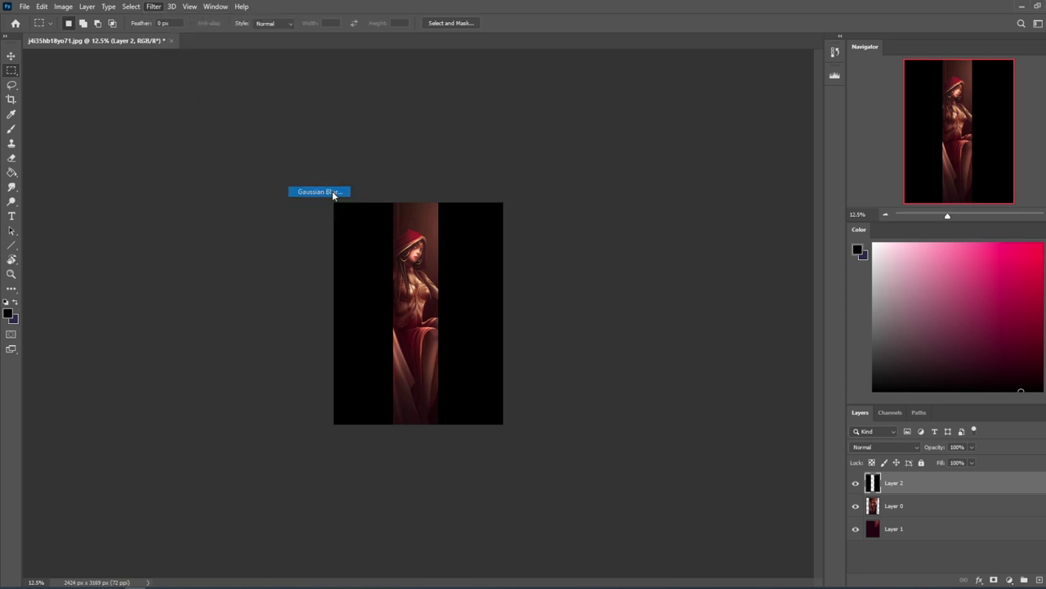
pyautogui.moveTo(914, 465); pyautogui.dragTo(920, 461)
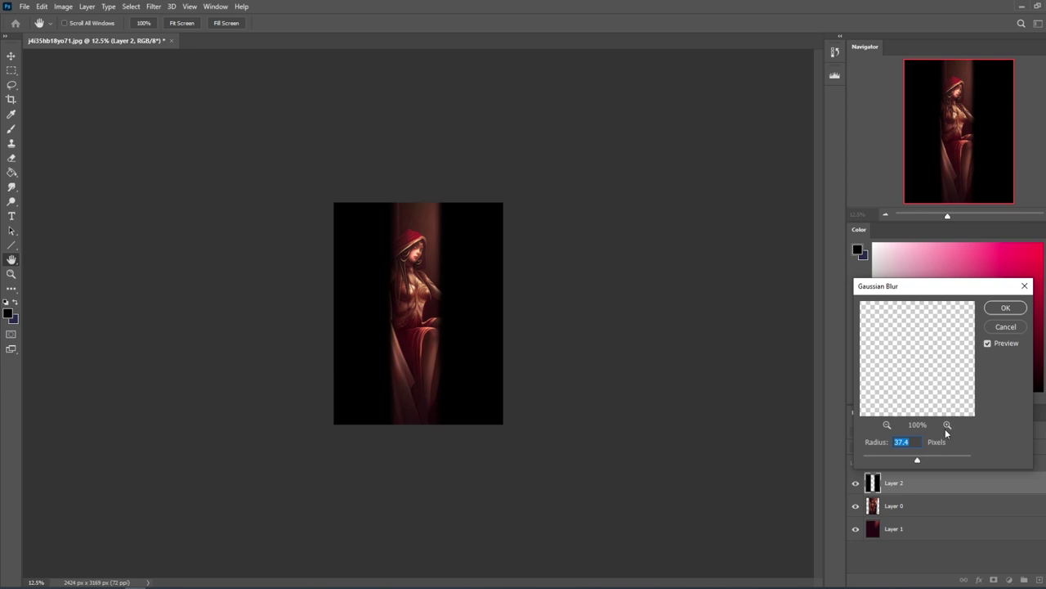
pyautogui.click(1005, 327)
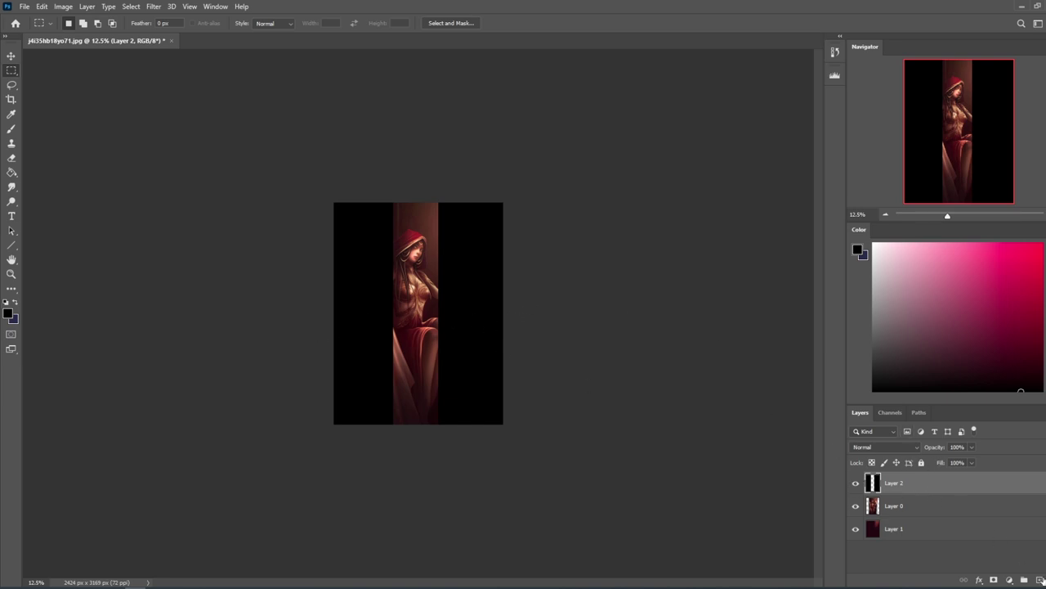
pyautogui.press('Delete')
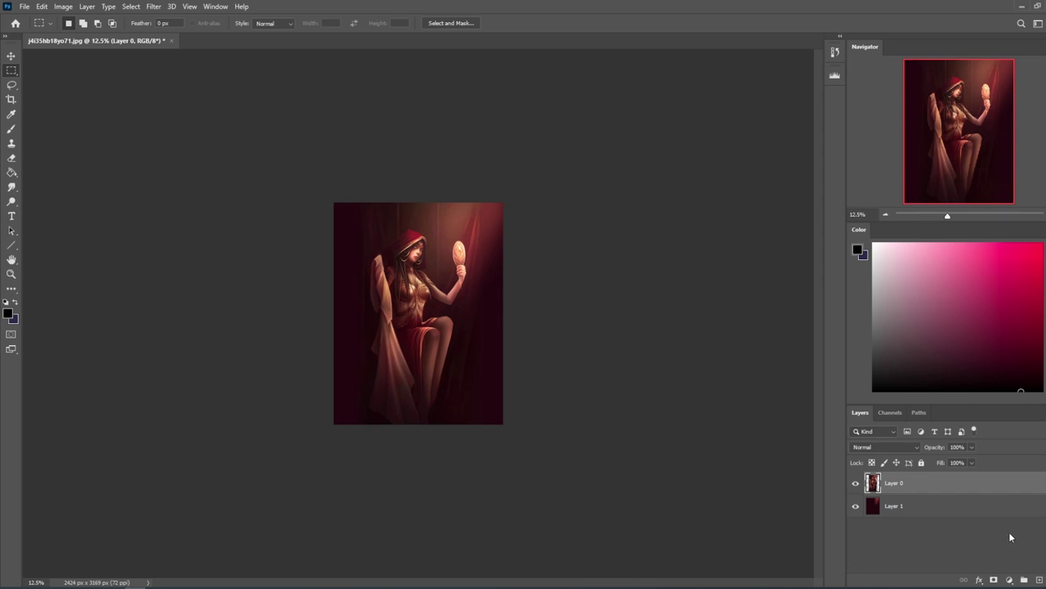
# Merge Layer 0 down into the layer beneath it and duplicate the merged layer.
pyautogui.rightClick(932, 483)
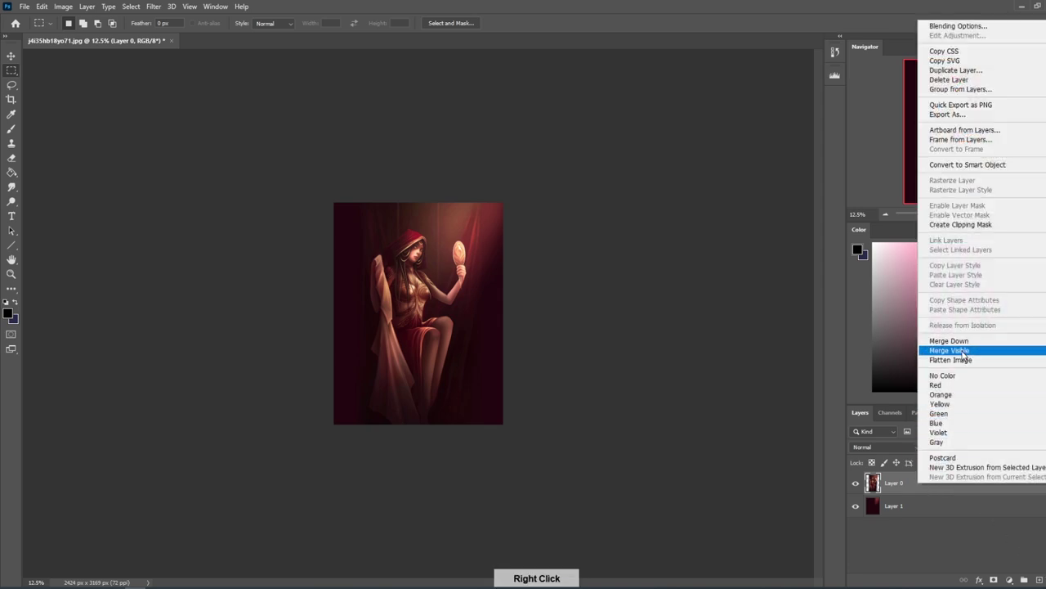
pyautogui.click(959, 345)
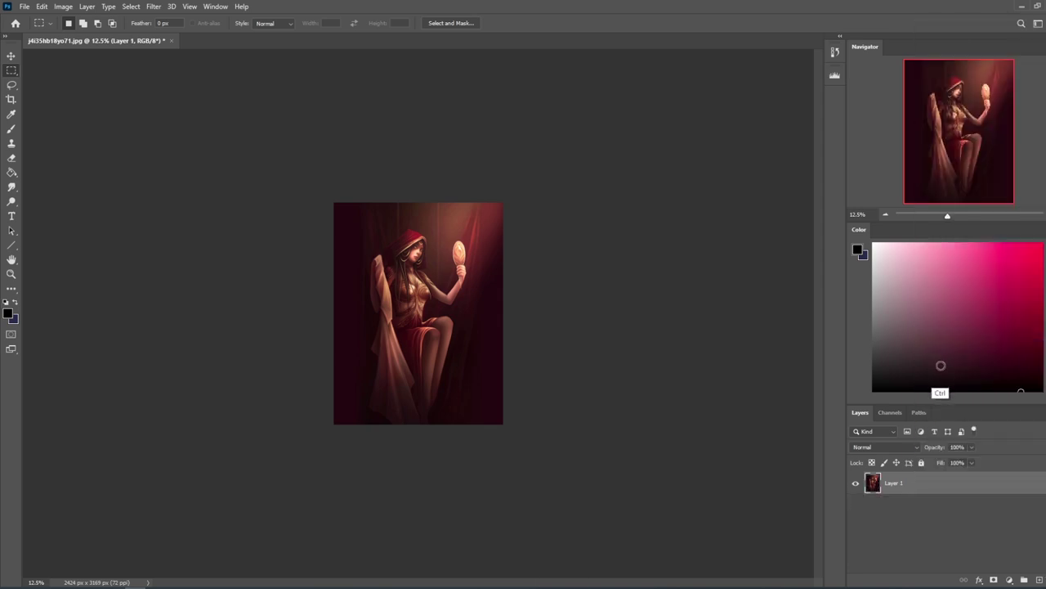
pyautogui.hotkey('ctrl', 'j')
# Set up a 2600 px brush in Darken mode with a near-black tone sampled from the painting's right edge.
pyautogui.press('b')
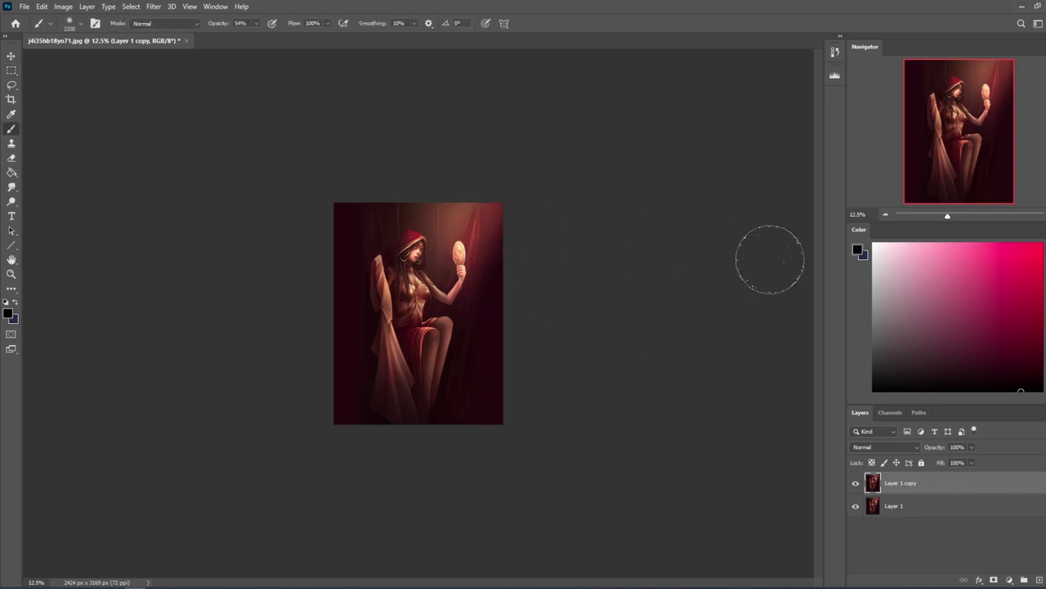
pyautogui.keyDown('alt'); pyautogui.click(500, 322); pyautogui.keyUp('alt')
pyautogui.press(']')
pyautogui.press(']')
pyautogui.press(']')
pyautogui.press(']')
pyautogui.press(']')
pyautogui.click(164, 24)
pyautogui.click(176, 60)
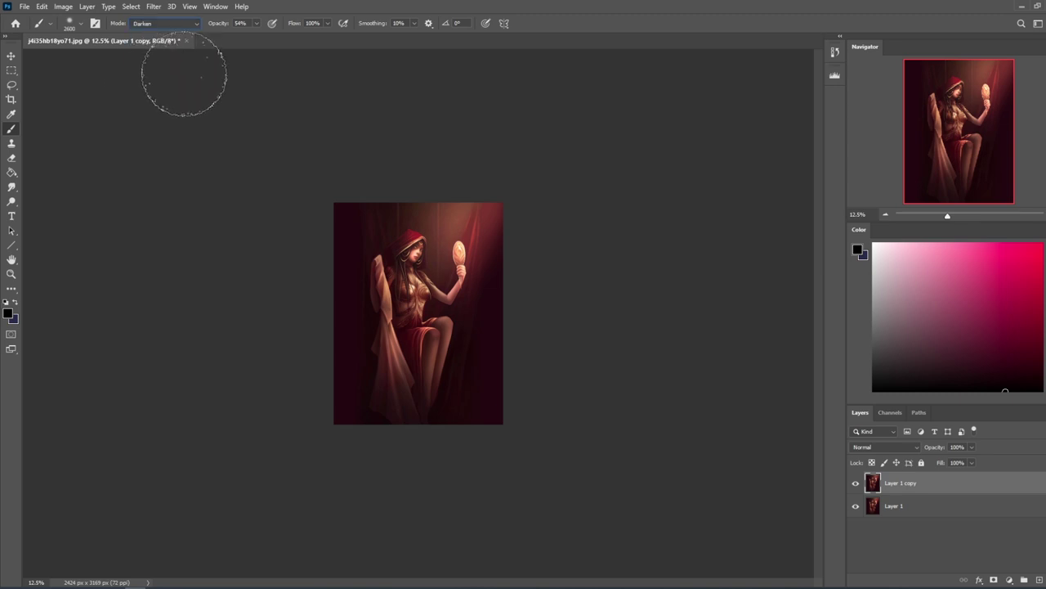
# Try darkening the painting's left side with the brush at 54% opacity, and undo the stroke.
pyautogui.moveTo(401, 161)
pyautogui.mouseDown()
pyautogui.moveTo(276, 428)
pyautogui.moveTo(202, 544)
pyautogui.mouseUp()
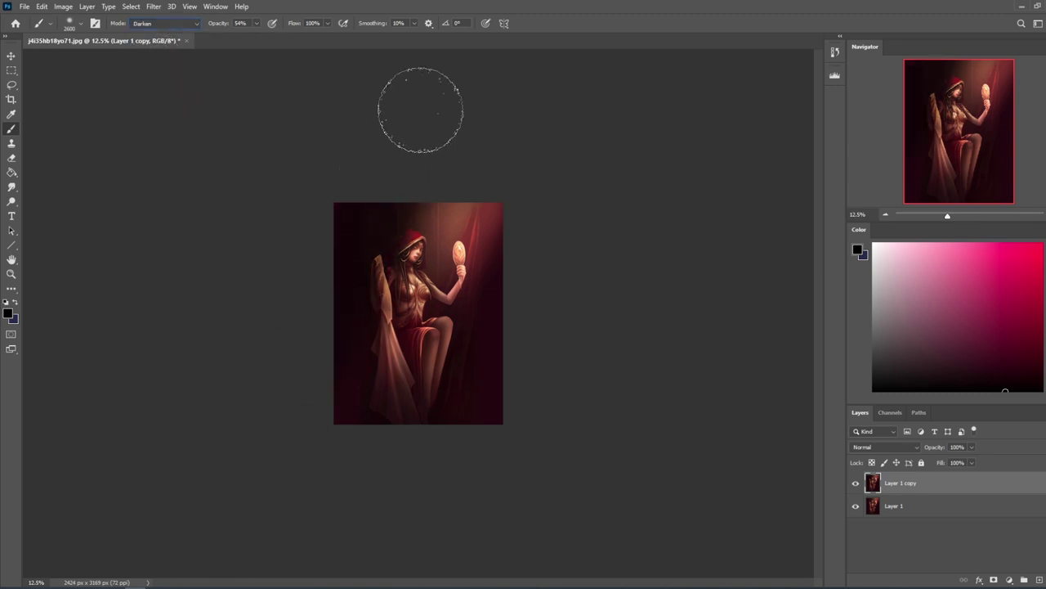
pyautogui.click(256, 23)
pyautogui.moveTo(257, 36); pyautogui.dragTo(246, 36)
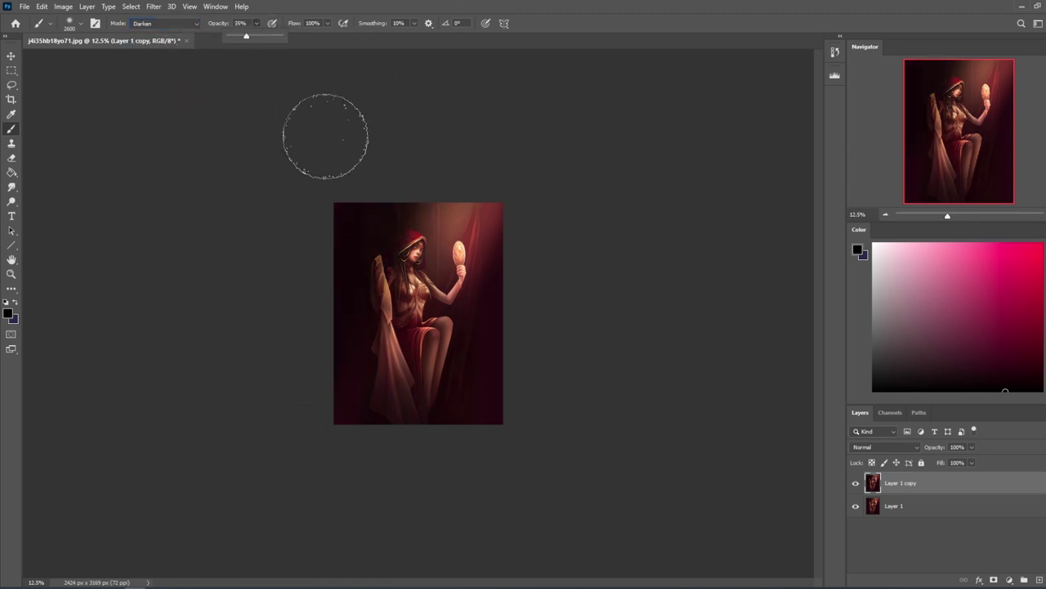
pyautogui.hotkey('ctrl', 'z')
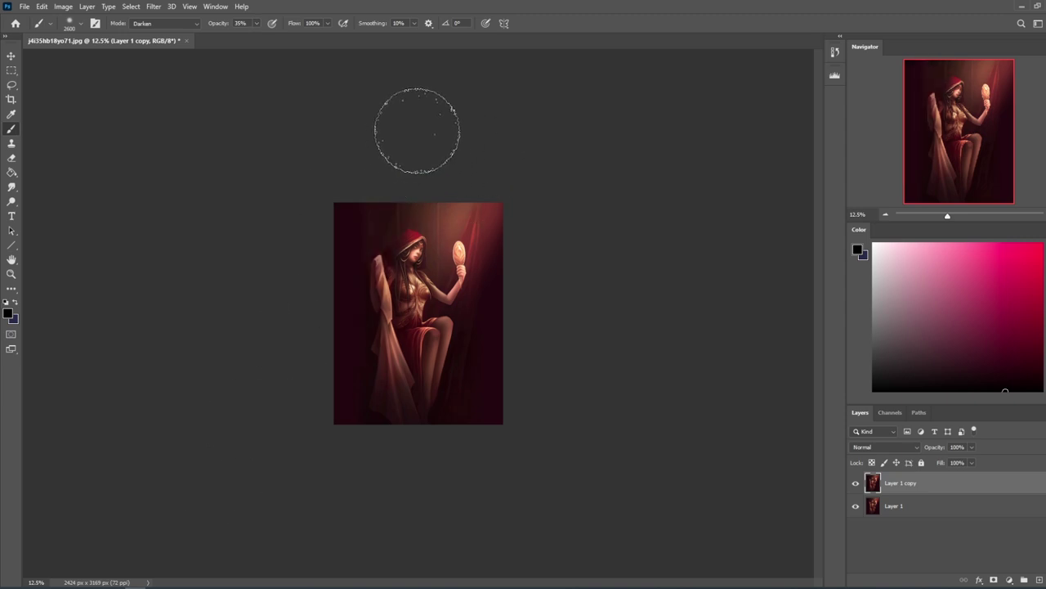
# Darken the painting's side and lower edges with the 2600 px brush at 23% opacity.
pyautogui.click(256, 23)
pyautogui.moveTo(252, 36); pyautogui.dragTo(245, 36)
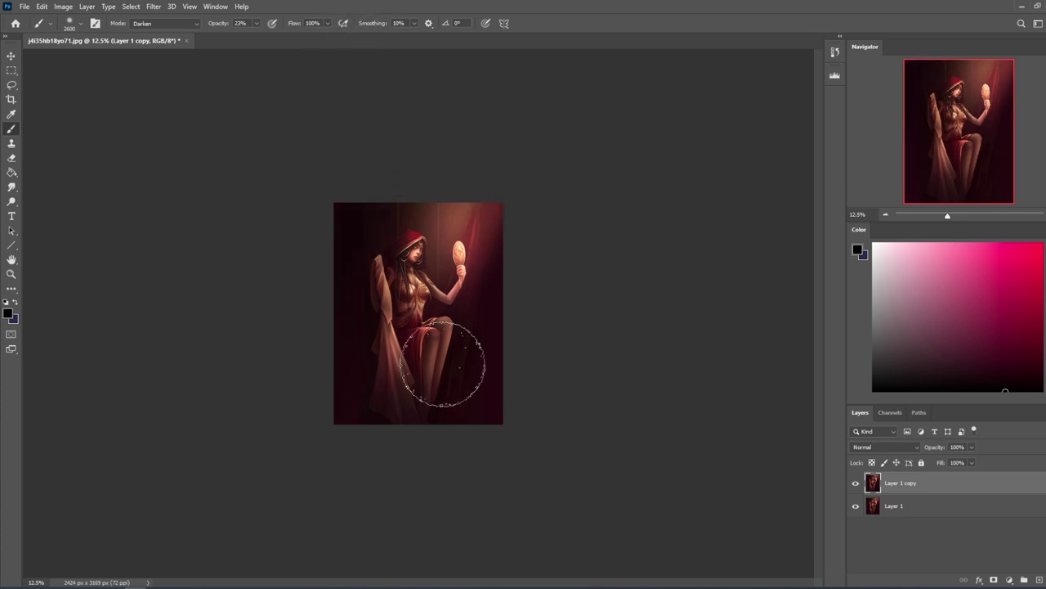
pyautogui.moveTo(491, 245); pyautogui.dragTo(441, 524)
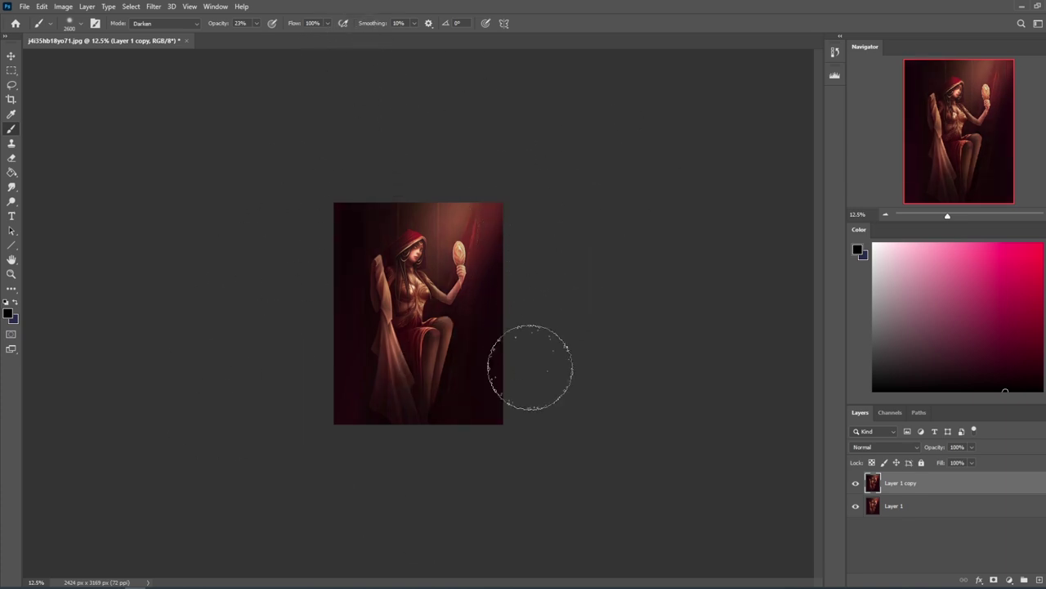
# Enlarge the Darken brush well beyond 2600 px and darken the lower and left parts of the painting around the figure.
pyautogui.press(']')
pyautogui.press(']')
pyautogui.press(']')
pyautogui.press(']')
pyautogui.press(']')
pyautogui.press(']')
pyautogui.press(']')
pyautogui.press(']')
pyautogui.press(']')
pyautogui.press(']')
pyautogui.press(']')
pyautogui.press(']')
pyautogui.press(']')
pyautogui.press(']')
pyautogui.moveTo(335, 328); pyautogui.dragTo(510, 479)
pyautogui.press('[')
pyautogui.press('[')
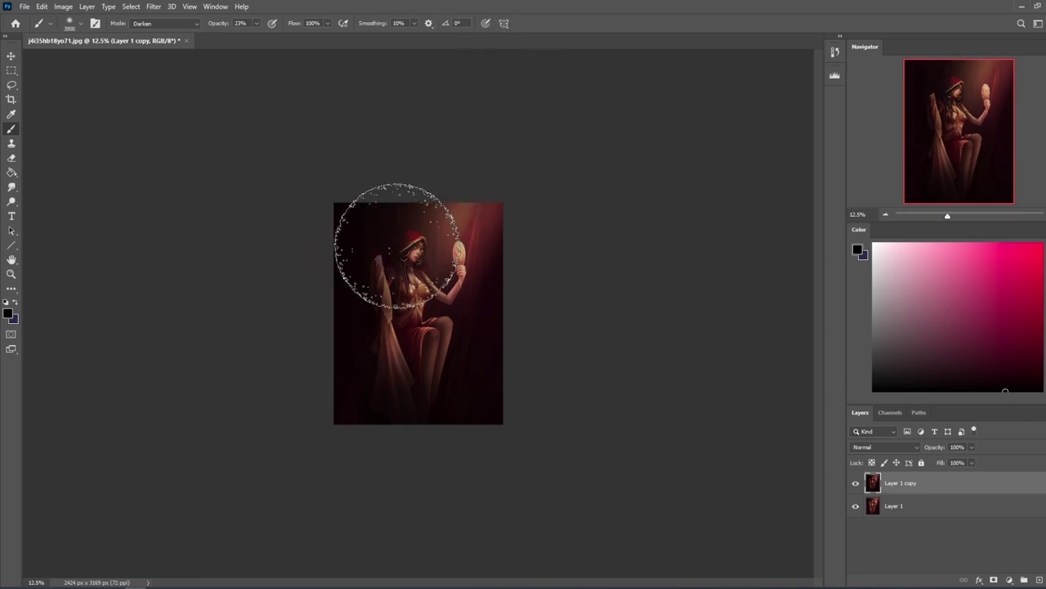
# Erase the darkening over the figure and the light beam with a soft eraser larger than 1500 px, undoing the smaller first stroke.
pyautogui.press('e')
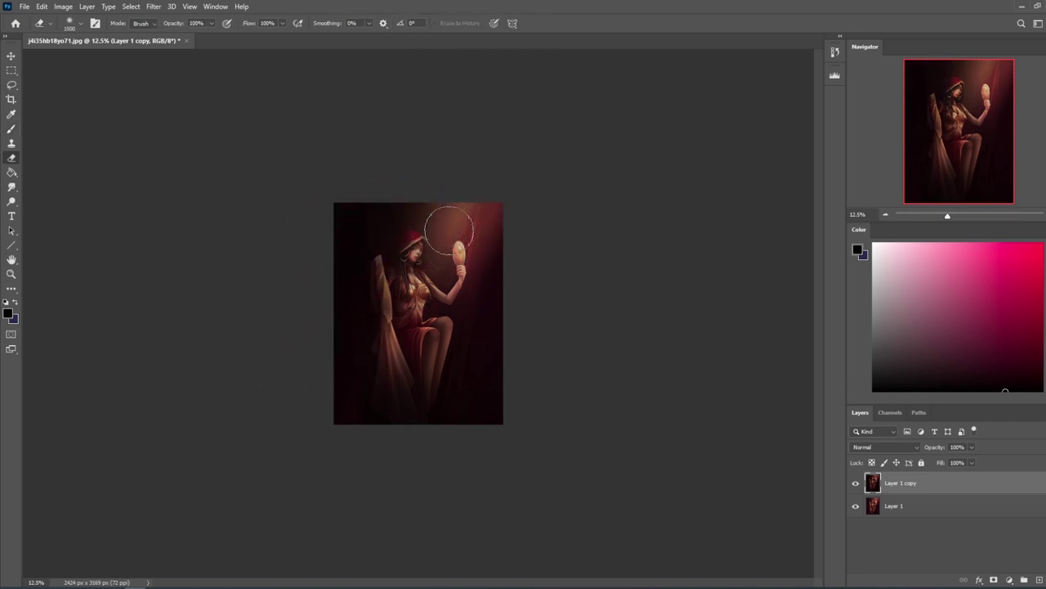
pyautogui.moveTo(435, 234); pyautogui.dragTo(363, 382)
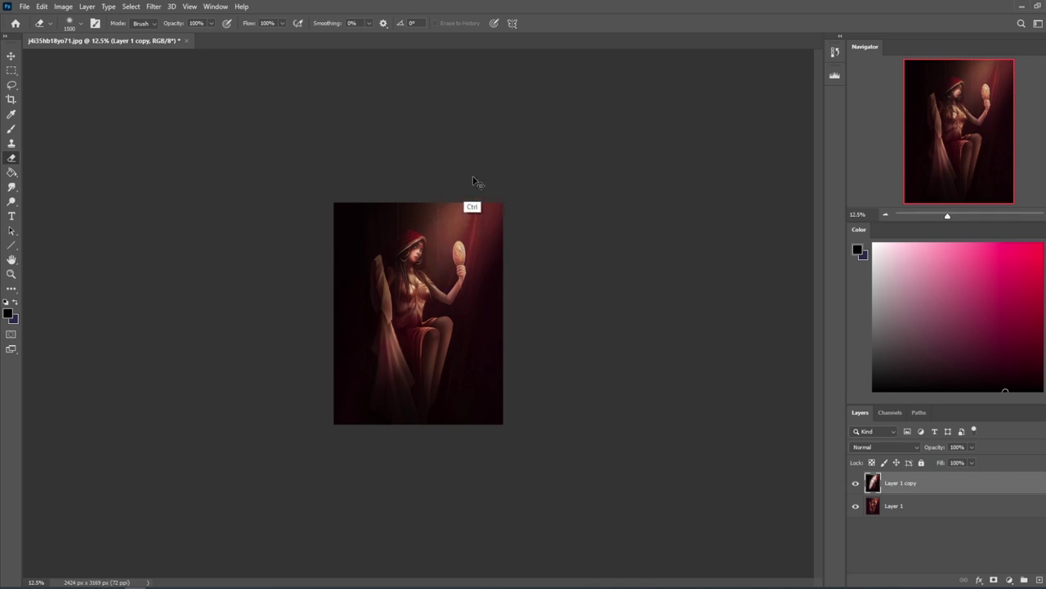
pyautogui.hotkey('ctrl', 'z')
pyautogui.press(']')
pyautogui.press(']')
pyautogui.press(']')
pyautogui.press(']')
pyautogui.press(']')
pyautogui.press(']')
pyautogui.moveTo(409, 322)
pyautogui.mouseDown()
pyautogui.moveTo(378, 345)
pyautogui.moveTo(479, 163)
pyautogui.mouseUp()
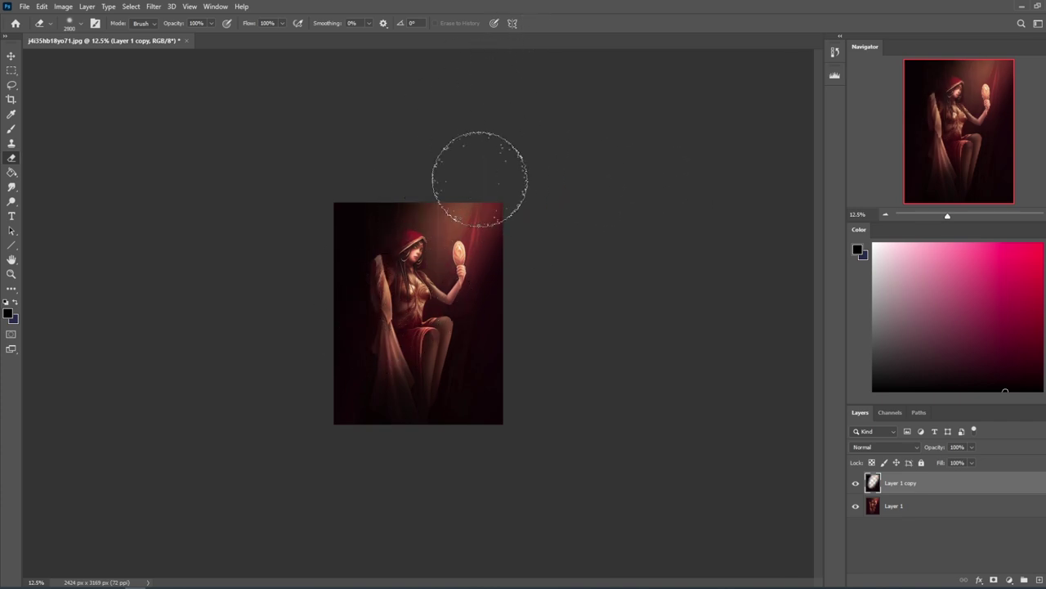
# Darken the skirt and drape beside the legs with a roughly 500 px Darken brush at 49% opacity, using dark red sampled beside the raised forearm.
pyautogui.press('b')
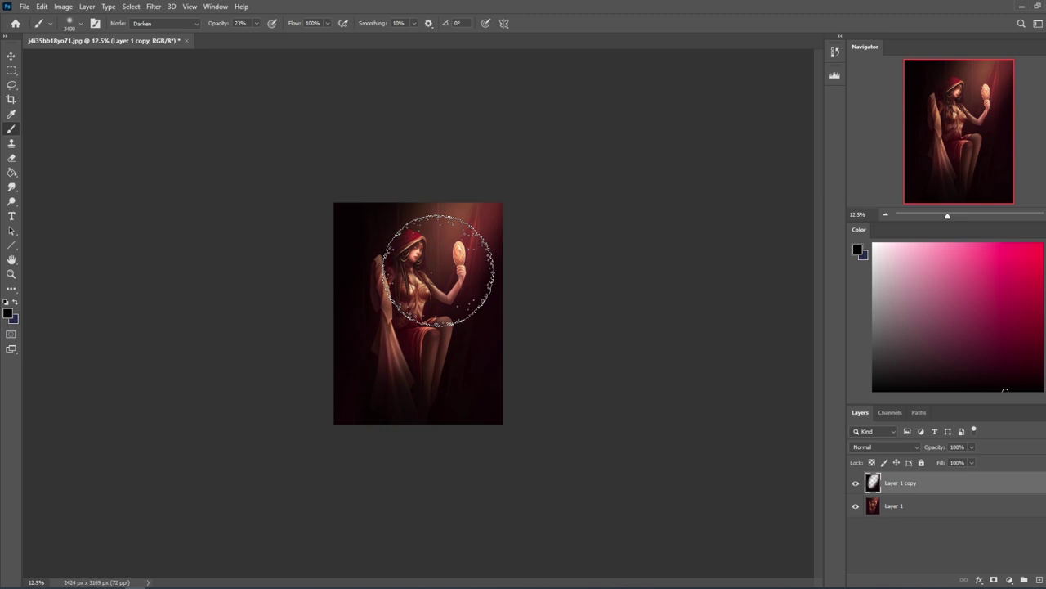
pyautogui.press('[')
pyautogui.press('[')
pyautogui.press('[')
pyautogui.press('[')
pyautogui.press('[')
pyautogui.press('[')
pyautogui.press('[')
pyautogui.press('[')
pyautogui.press('[')
pyautogui.press('[')
pyautogui.press('[')
pyautogui.press('[')
pyautogui.press('[')
pyautogui.press('[')
pyautogui.press('[')
pyautogui.press('[')
pyautogui.press('[')
pyautogui.press('[')
pyautogui.press('[')
pyautogui.press('[')
pyautogui.press('[')
pyautogui.press('[')
pyautogui.press('[')
pyautogui.press('[')
pyautogui.press('[')
pyautogui.press('[')
pyautogui.press('[')
pyautogui.press('[')
pyautogui.press('[')
pyautogui.press('[')
pyautogui.press('[')
pyautogui.press('[')
pyautogui.press('[')
pyautogui.press('[')
pyautogui.press('[')
pyautogui.press('[')
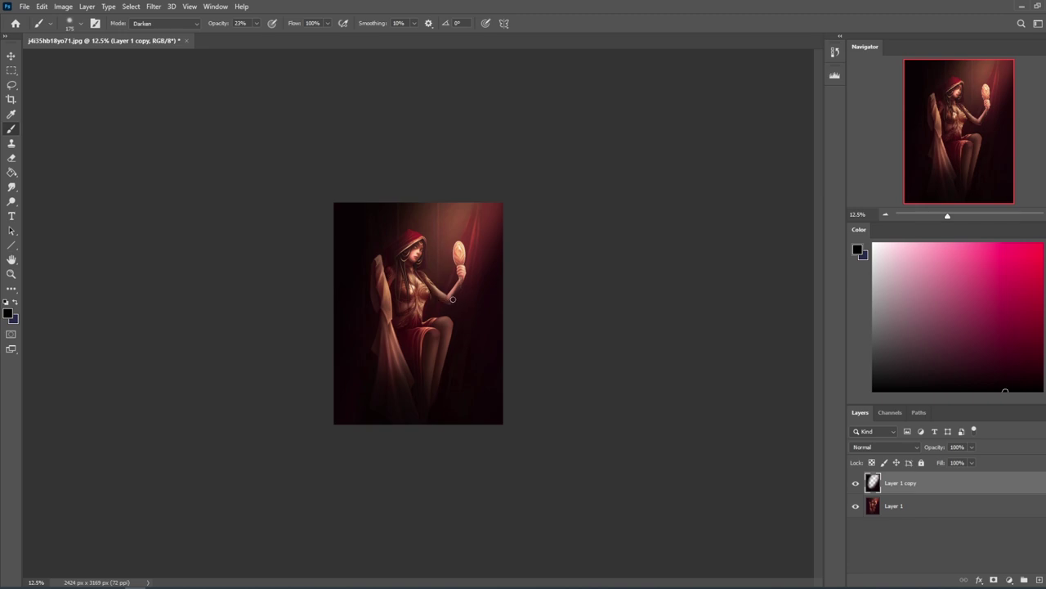
pyautogui.click(256, 24)
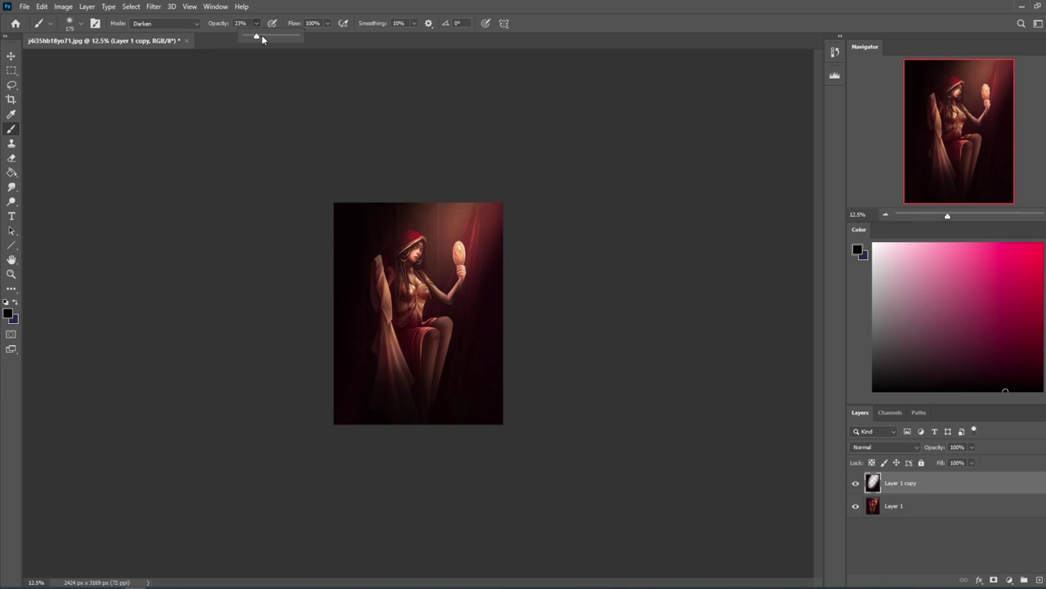
pyautogui.keyDown('alt'); pyautogui.click(468, 300); pyautogui.keyUp('alt')
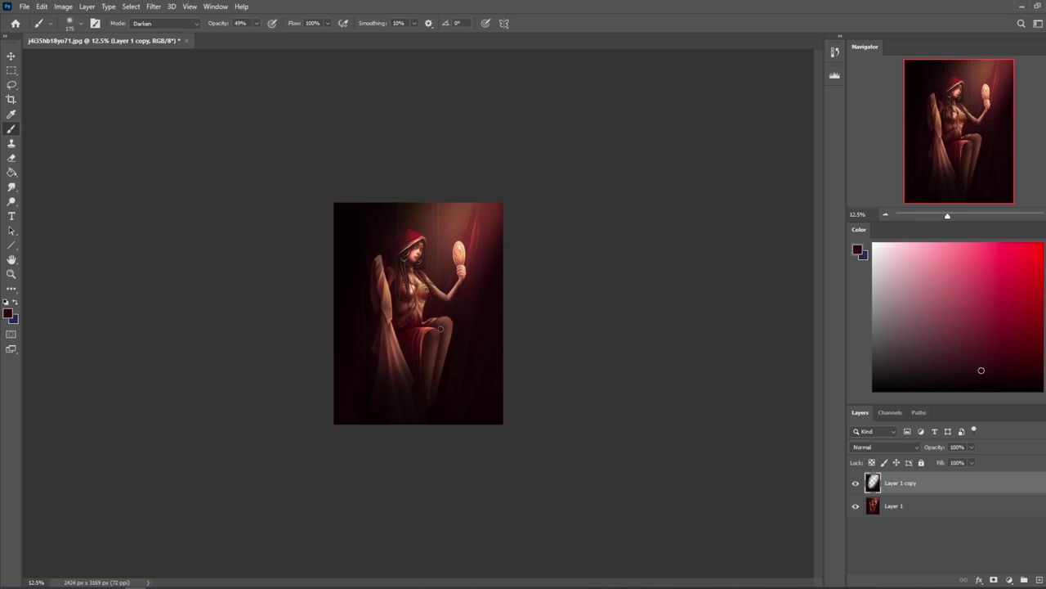
pyautogui.press(']')
pyautogui.press(']')
pyautogui.press(']')
pyautogui.moveTo(412, 373); pyautogui.dragTo(403, 337)
pyautogui.press('[')
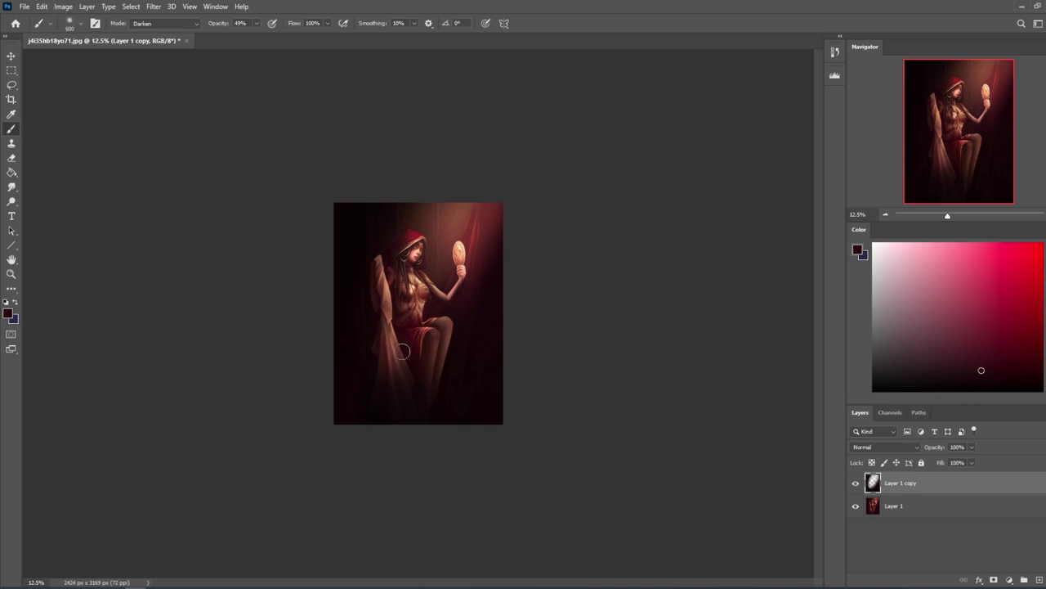
# Choose the Burn tool and duplicate Layer 1 beneath the darkened copy.
pyautogui.click(11, 201)
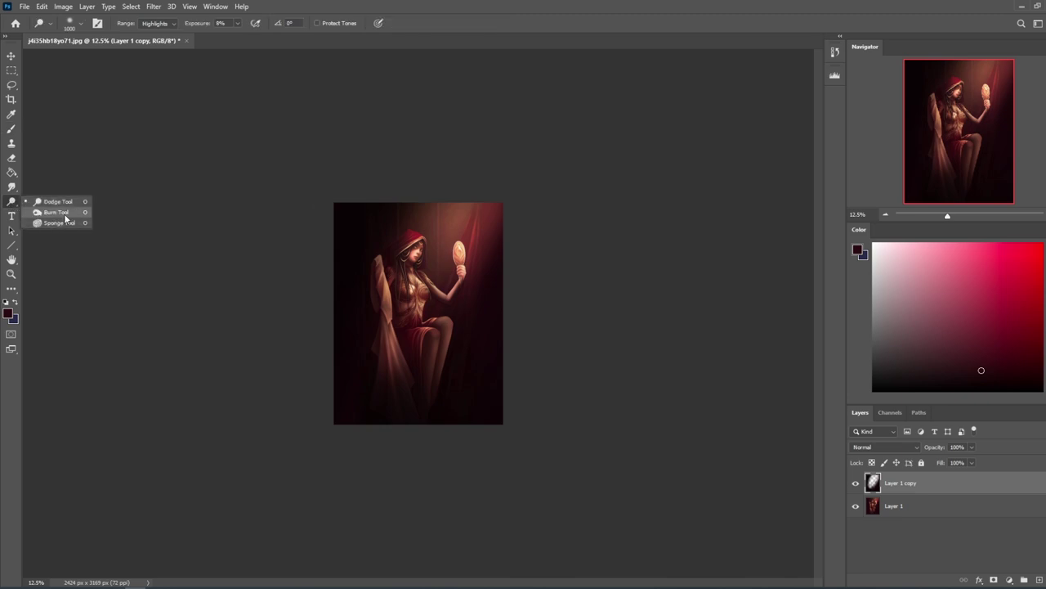
pyautogui.click(66, 213)
pyautogui.click(905, 509)
pyautogui.click(855, 484)
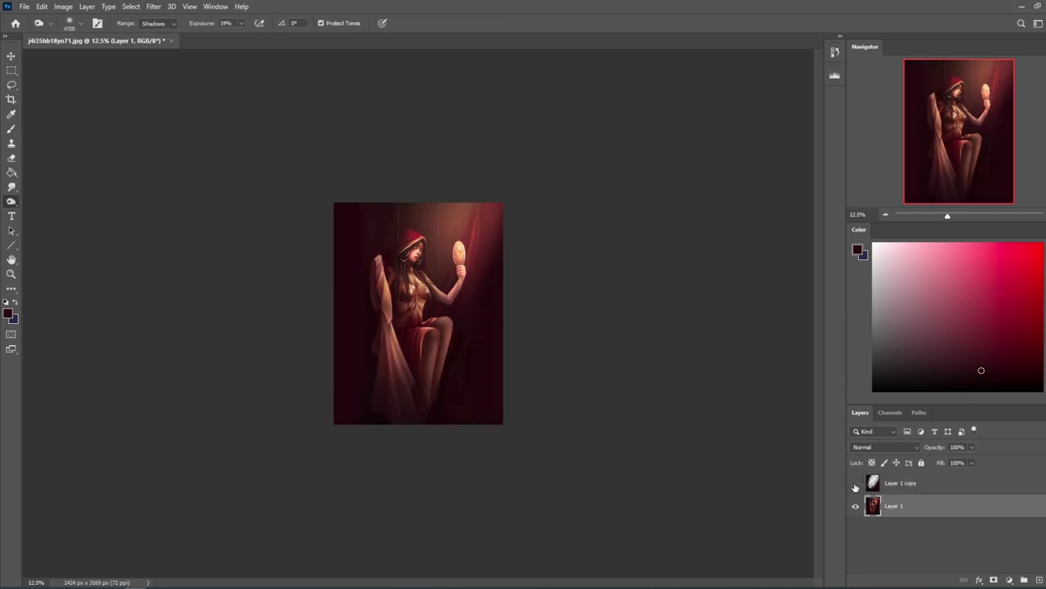
pyautogui.hotkey('ctrl', 'j')
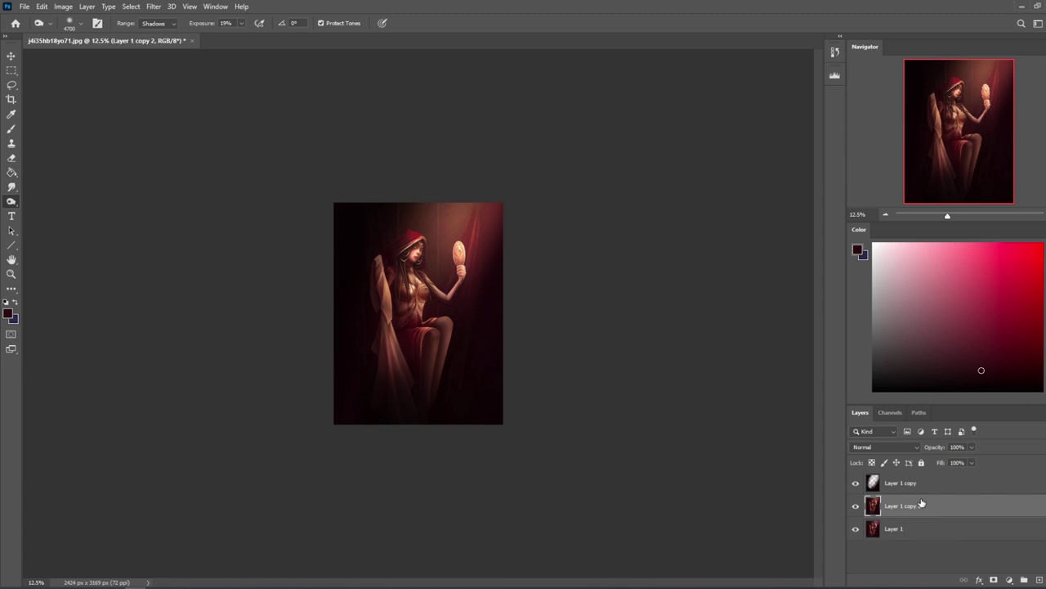
# Compare the painting with and without the darkened layer, and merge it down into Layer 1 copy 2.
pyautogui.click(856, 484)
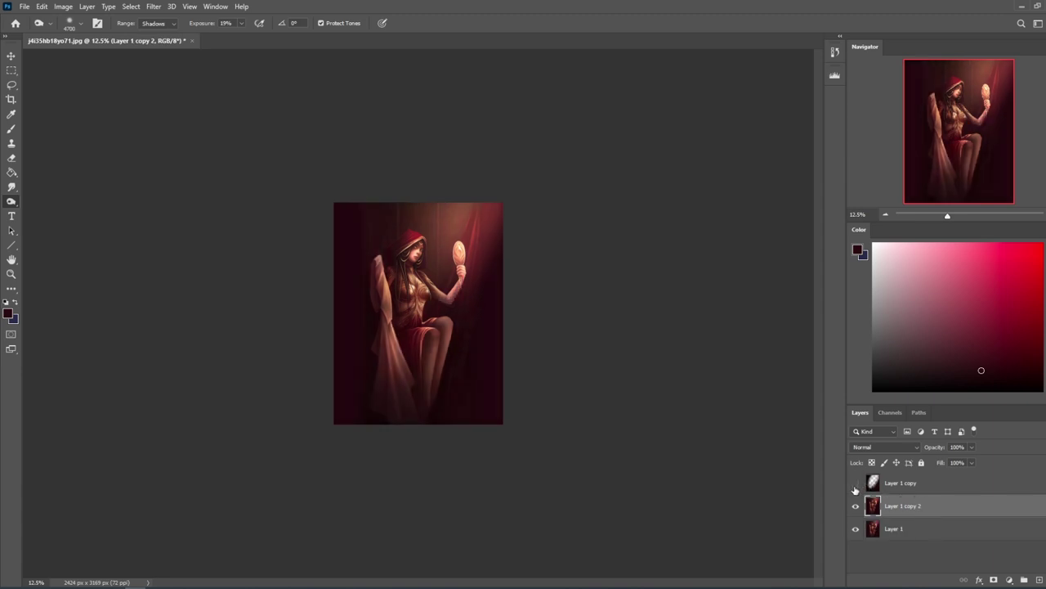
pyautogui.click(856, 490)
pyautogui.click(856, 492)
pyautogui.click(853, 485)
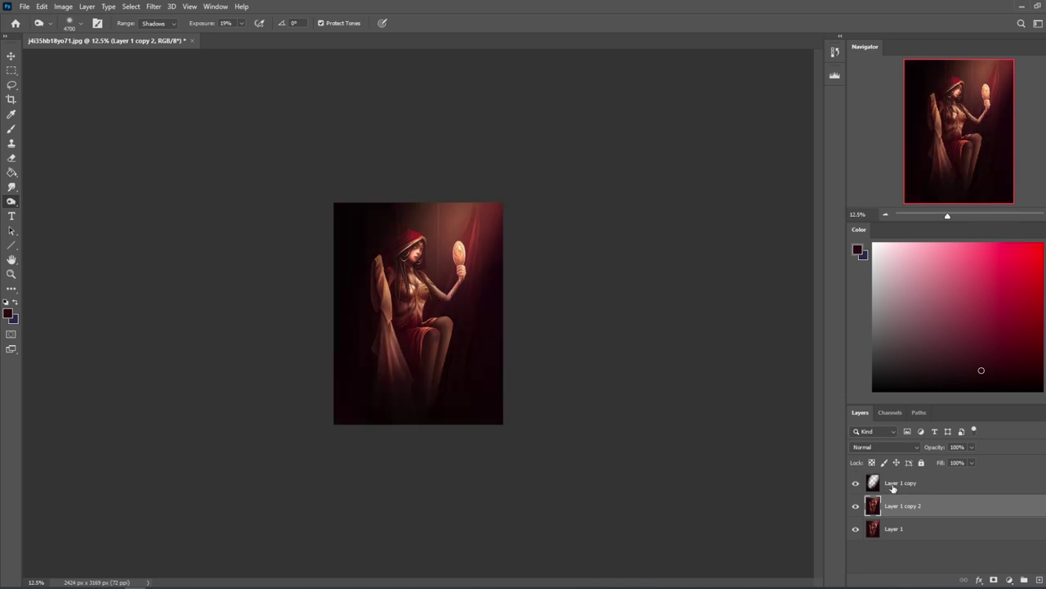
pyautogui.click(896, 485)
pyautogui.rightClick(896, 485)
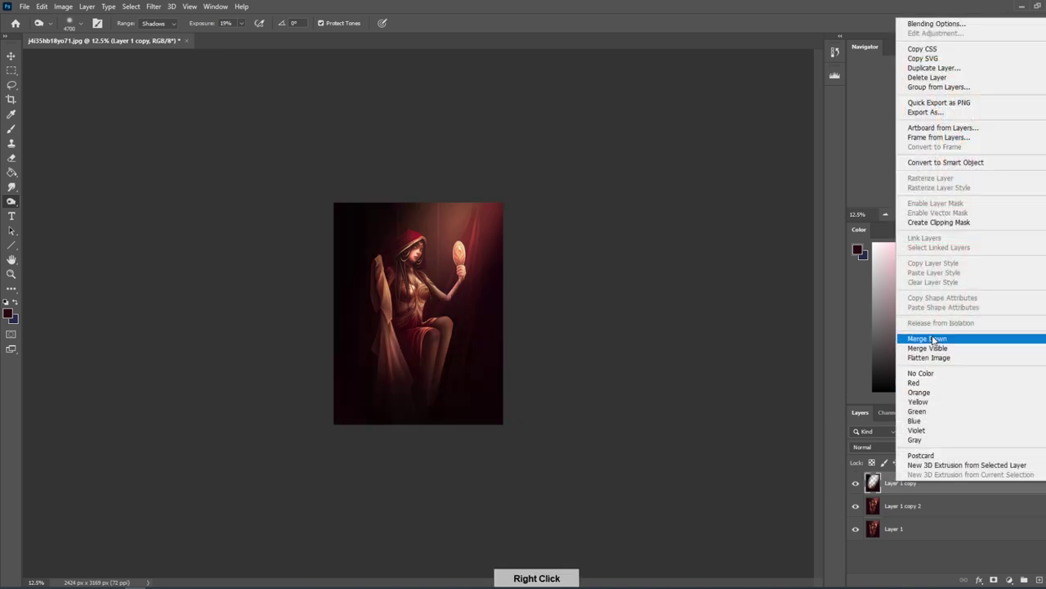
pyautogui.click(924, 340)
# Burn the shadows around the figure's drape with a 1500 px Burn brush at 10% exposure.
pyautogui.press('[')
pyautogui.press('[')
pyautogui.press('[')
pyautogui.press('[')
pyautogui.press('[')
pyautogui.press('[')
pyautogui.press('[')
pyautogui.press('[')
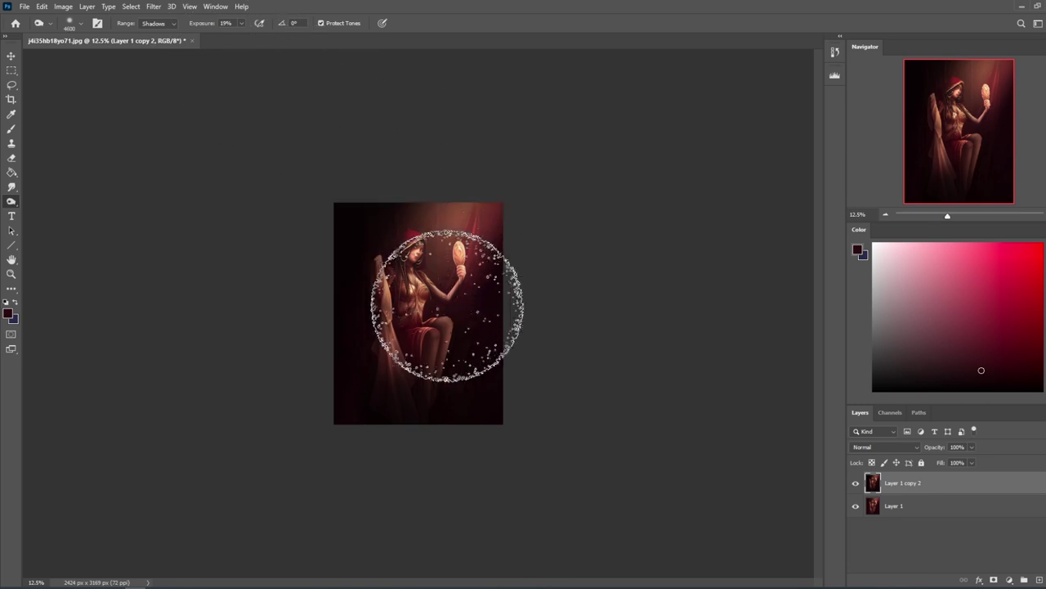
pyautogui.press('[')
pyautogui.press('[')
pyautogui.press('[')
pyautogui.press('[')
pyautogui.press('[')
pyautogui.press('[')
pyautogui.press('[')
pyautogui.press('[')
pyautogui.press('[')
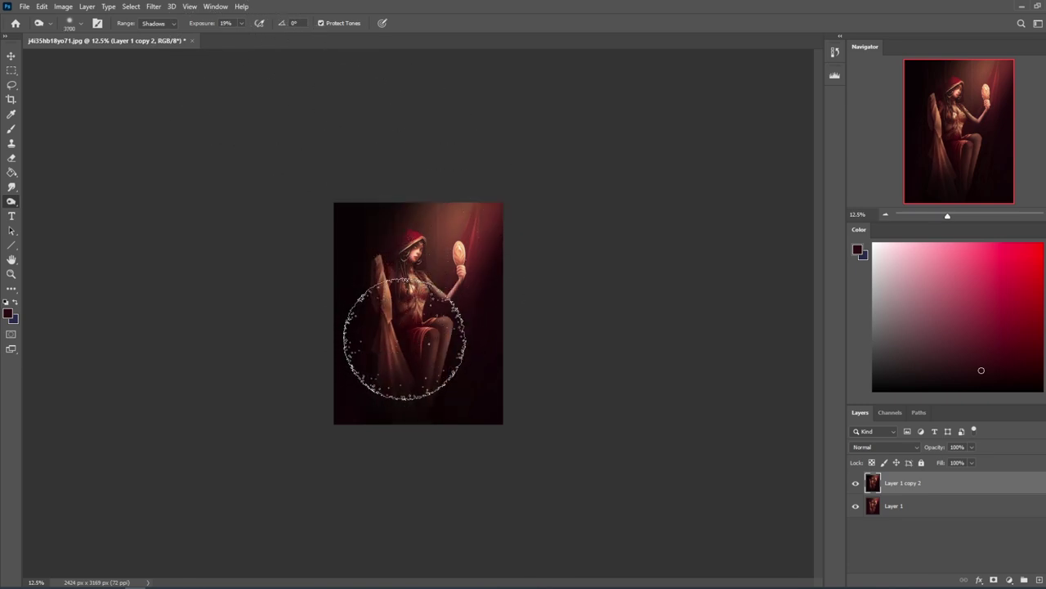
pyautogui.press('[')
pyautogui.press('[')
pyautogui.press('[')
pyautogui.press('[')
pyautogui.press('[')
pyautogui.press('[')
pyautogui.press('[')
pyautogui.press('[')
pyautogui.press('[')
pyautogui.press('[')
pyautogui.press('[')
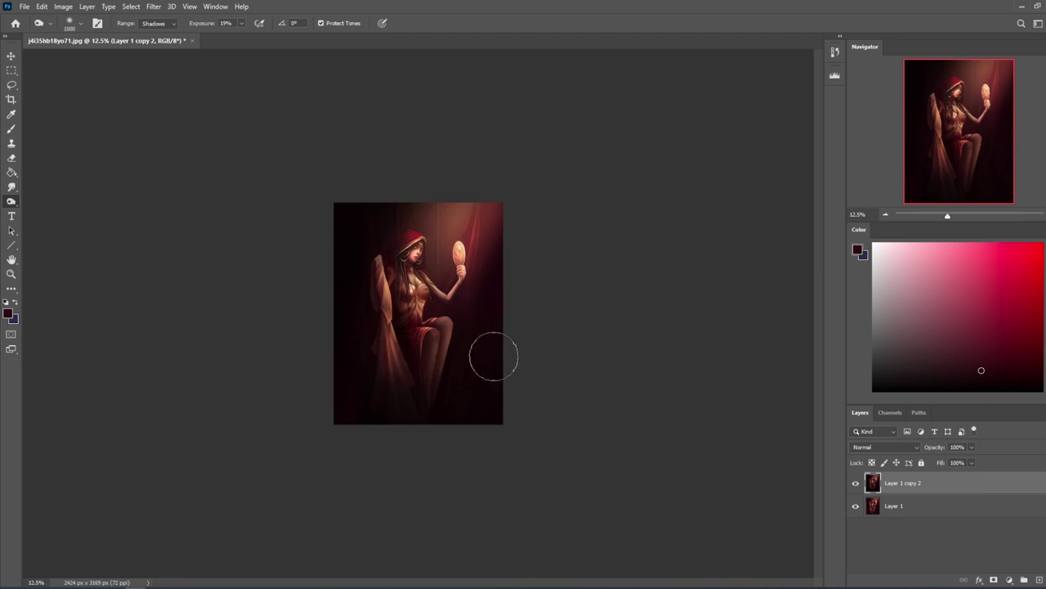
pyautogui.click(242, 23)
pyautogui.moveTo(241, 36); pyautogui.dragTo(237, 36)
pyautogui.click(394, 320)
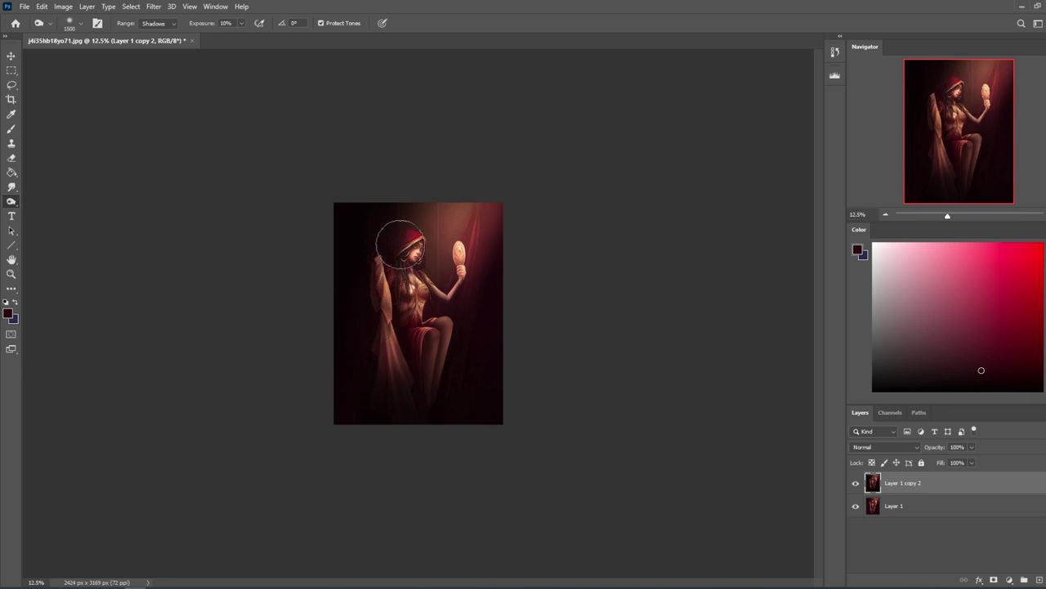
# Reduce the Burn brush and toggle the darkened copy's visibility to compare it with the original painting.
pyautogui.press('[')
pyautogui.press('[')
pyautogui.press('[')
pyautogui.press('[')
pyautogui.press('[')
pyautogui.press('[')
pyautogui.press('[')
pyautogui.press('[')
pyautogui.press('[')
pyautogui.press('[')
pyautogui.press('[')
pyautogui.click(856, 484)
pyautogui.click(857, 486)
# Darken the figure's lower legs with a Darken brush enlarged to 1300 px at 49% opacity, using a near-black tone sampled beside the calf.
pyautogui.press('b')
pyautogui.keyDown('alt'); pyautogui.click(464, 377); pyautogui.keyUp('alt')
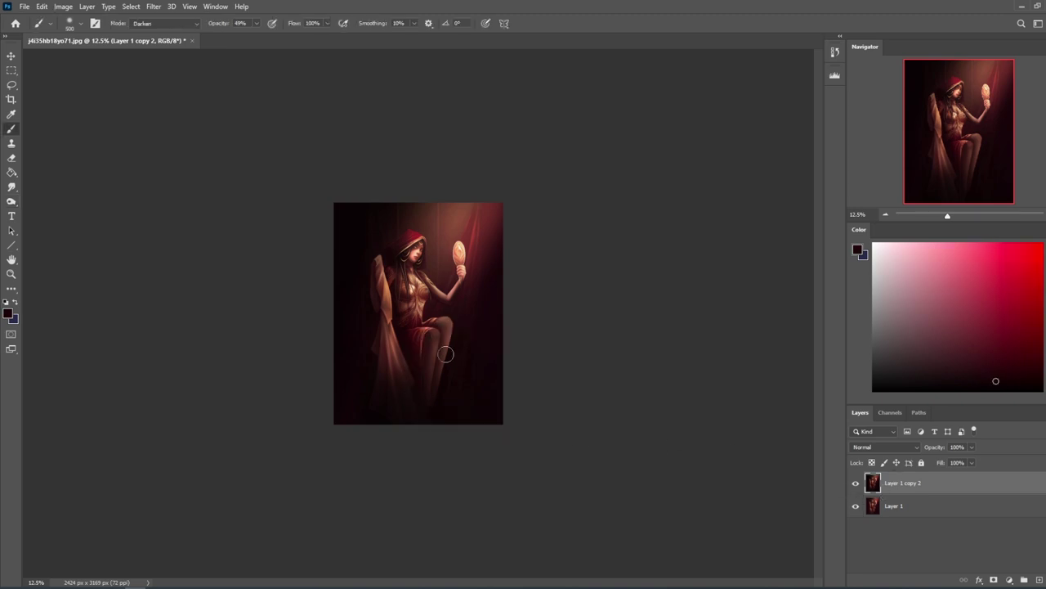
pyautogui.press(']')
pyautogui.press(']')
pyautogui.press(']')
pyautogui.press(']')
pyautogui.press(']')
pyautogui.press(']')
pyautogui.press(']')
pyautogui.press(']')
pyautogui.press(']')
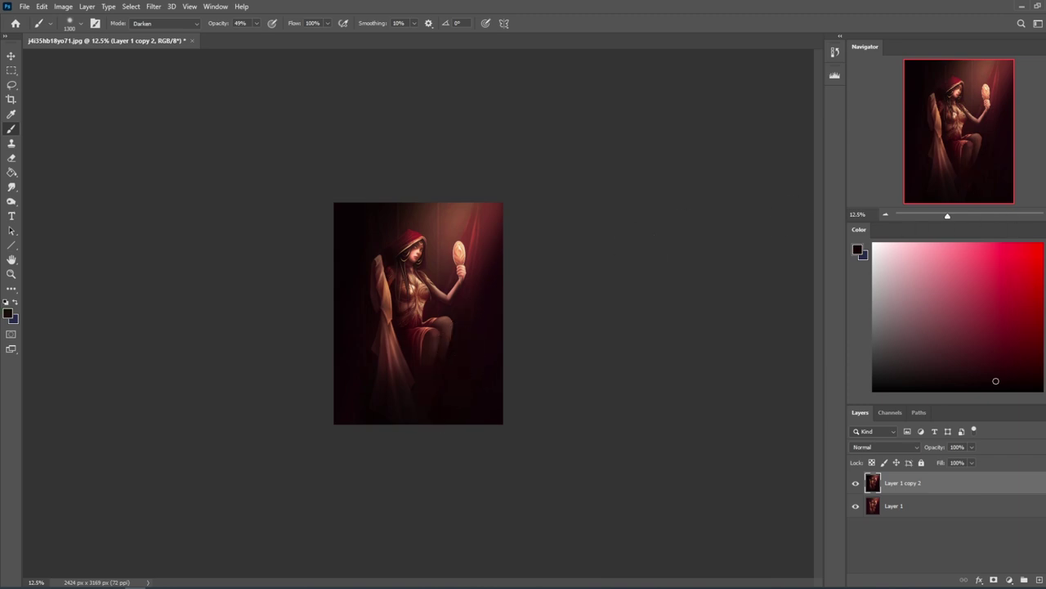
# Draw bright yellow strokes along the figure's calves and in the space beside them with a 70 px Normal brush at 49% opacity.
pyautogui.click(1045, 365)
pyautogui.click(987, 243)
pyautogui.press('[')
pyautogui.press('[')
pyautogui.press('[')
pyautogui.press('[')
pyautogui.press('[')
pyautogui.press('[')
pyautogui.press('[')
pyautogui.press('[')
pyautogui.press('[')
pyautogui.press('[')
pyautogui.press('[')
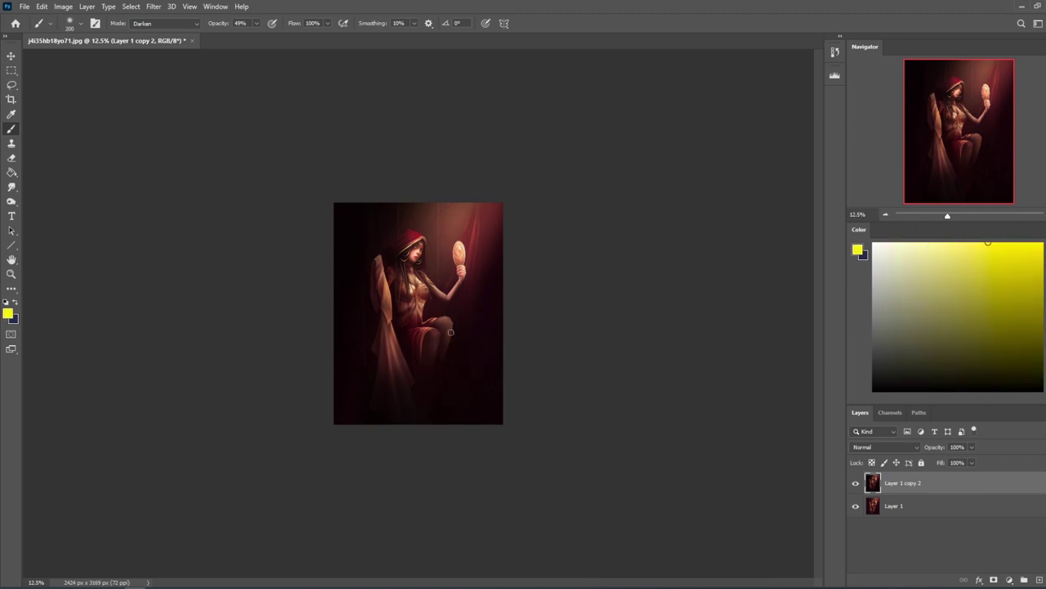
pyautogui.click(171, 23)
pyautogui.click(159, 28)
pyautogui.moveTo(454, 325); pyautogui.dragTo(436, 381)
pyautogui.moveTo(438, 344)
pyautogui.mouseDown()
pyautogui.moveTo(428, 401)
pyautogui.moveTo(469, 328)
pyautogui.mouseUp()
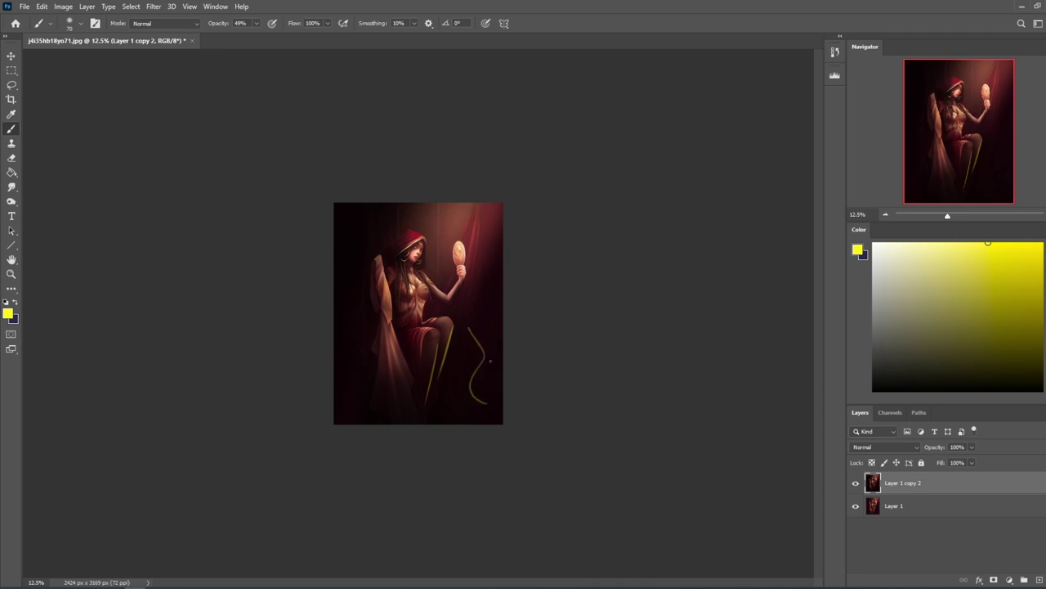
# Undo the yellow strokes over the legs and the backdrop.
pyautogui.hotkey('ctrl', 'z')
pyautogui.hotkey('ctrl', 'z')
pyautogui.hotkey('ctrl', 'z')
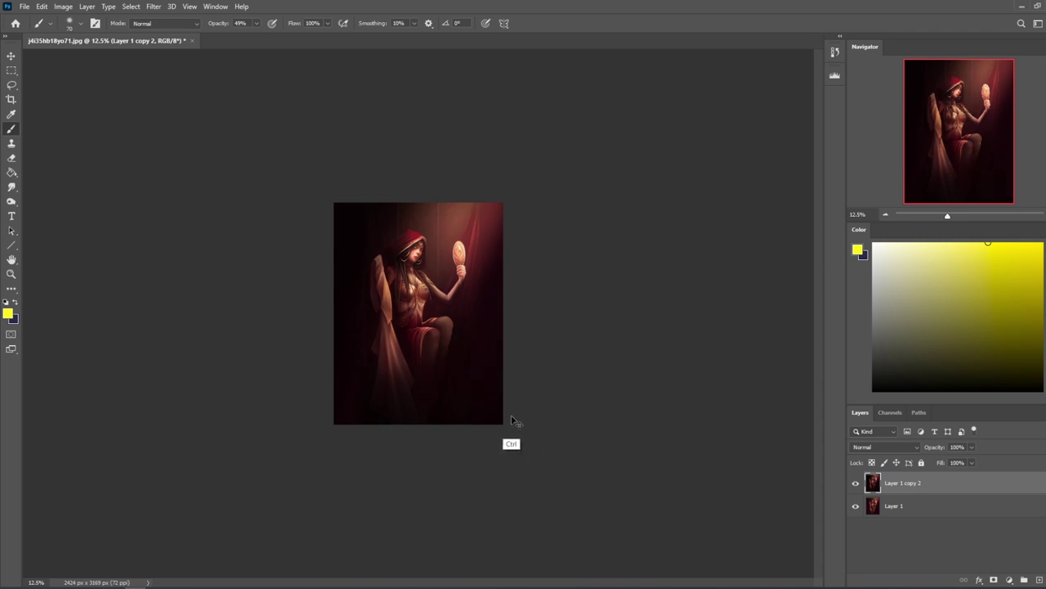
# Place Layer 1 copy 2 below Layer 1 and toggle Layer 1's visibility to compare the original with the darkened version.
pyautogui.moveTo(930, 492); pyautogui.dragTo(930, 511)
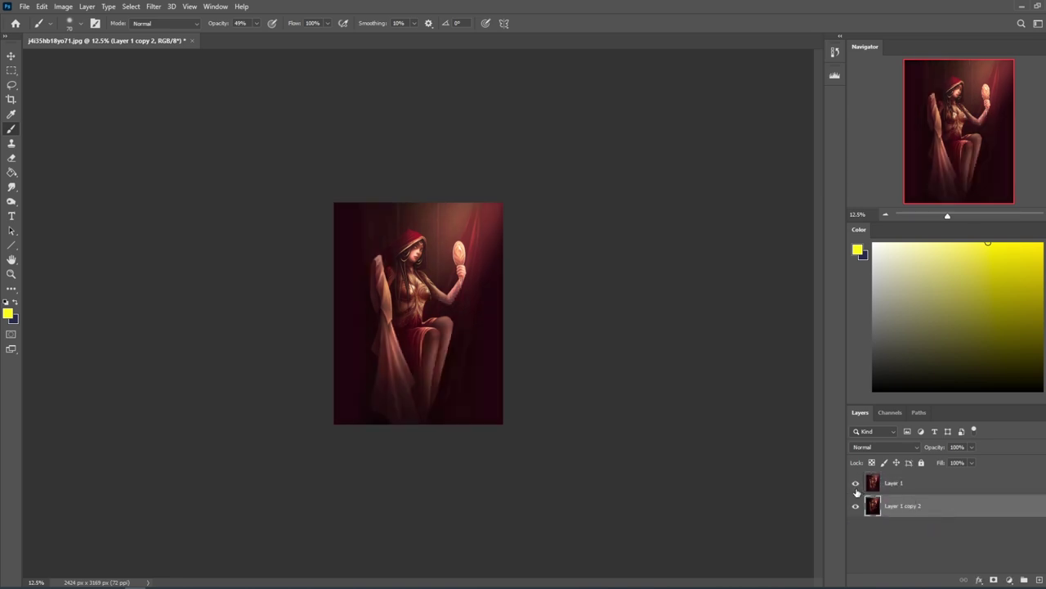
pyautogui.click(855, 483)
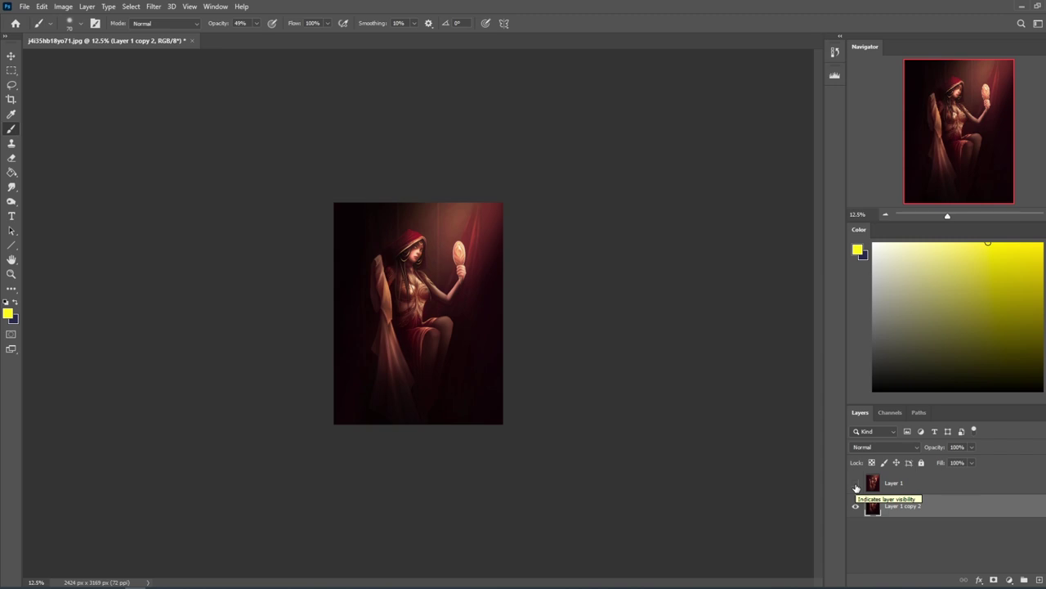
pyautogui.click(855, 483)
pyautogui.click(855, 484)
pyautogui.click(856, 483)
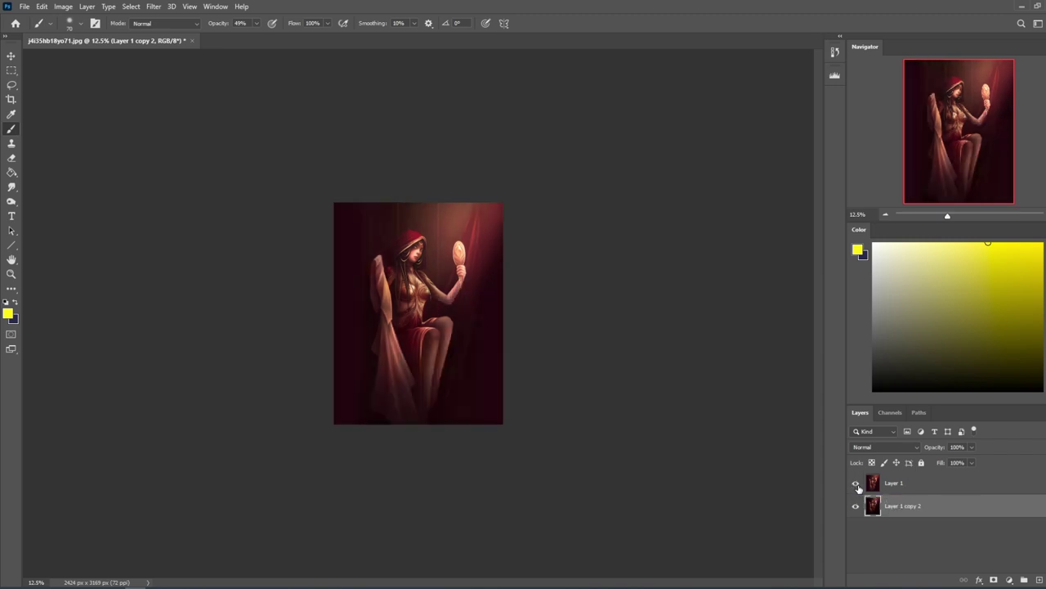
# Select the backdrop between the hood and the mirror on Layer 1 using the Magic Wand at tolerance 15.
pyautogui.click(918, 489)
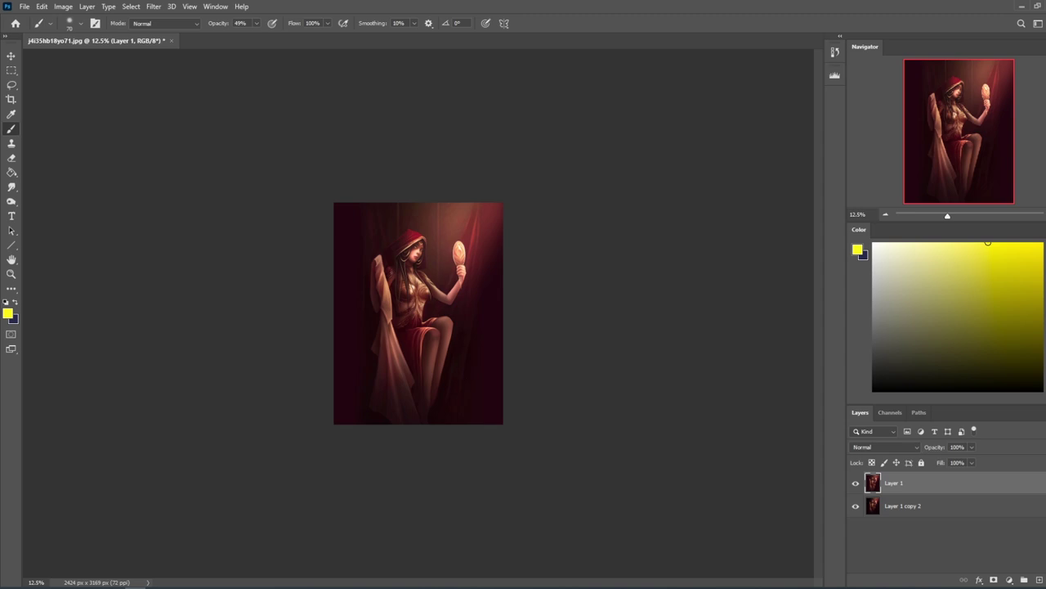
pyautogui.hotkey('ctrl', '+')
pyautogui.click(11, 85)
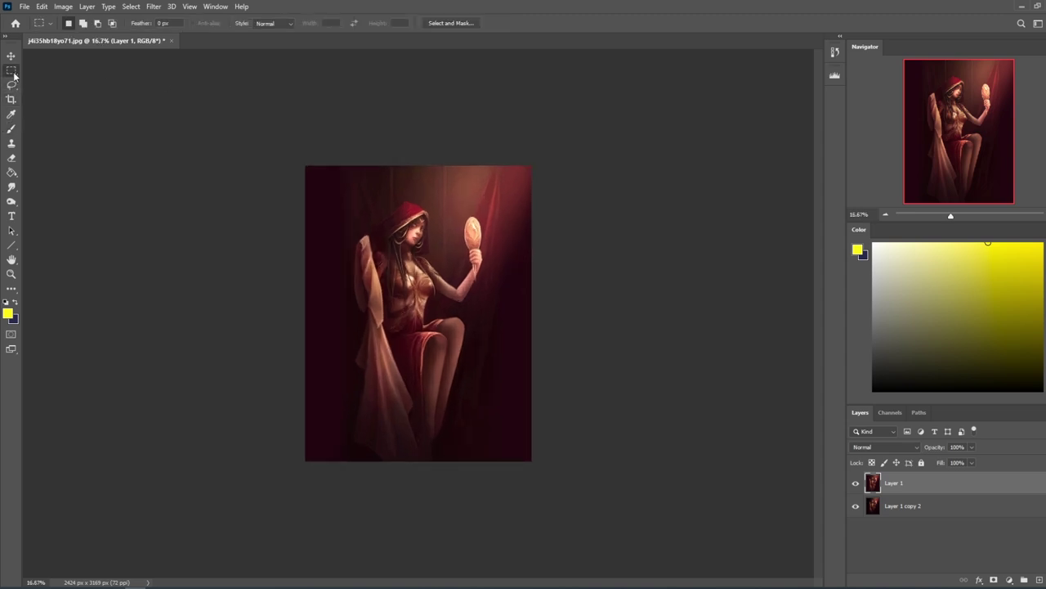
pyautogui.rightClick(13, 88)
pyautogui.click(58, 105)
pyautogui.click(449, 260)
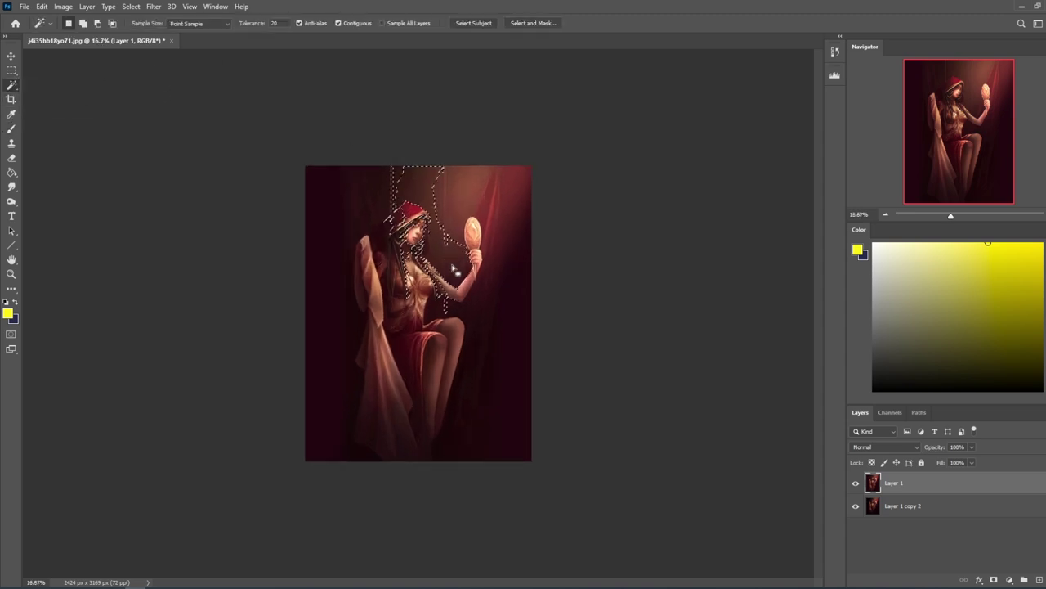
pyautogui.click(275, 23)
pyautogui.write('15')
pyautogui.click(552, 229)
pyautogui.click(442, 256)
pyautogui.press('shift')
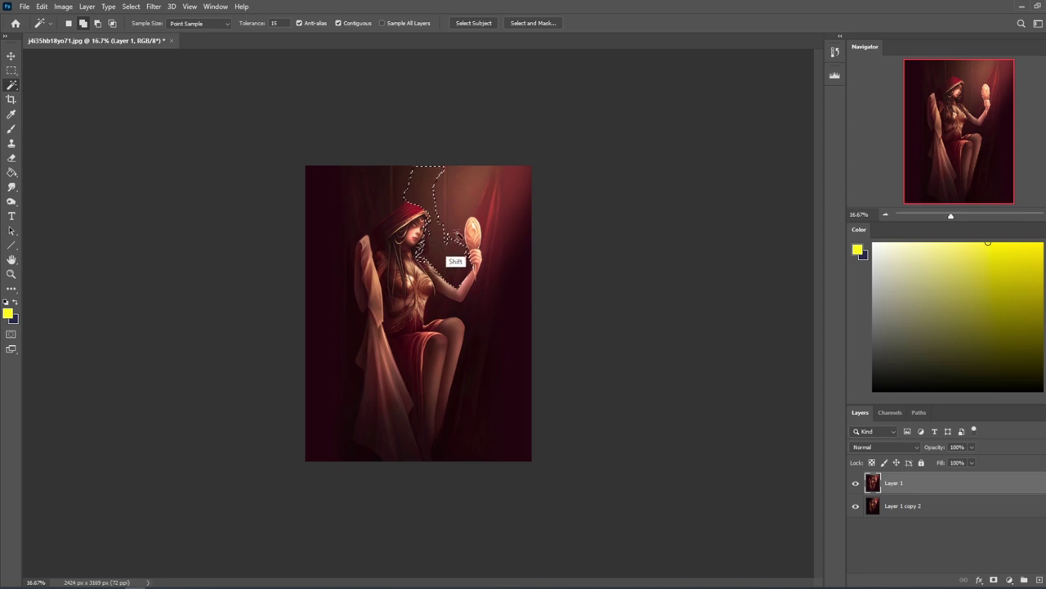
pyautogui.keyDown('shift'); pyautogui.click(444, 225); pyautogui.keyUp('shift')
pyautogui.keyDown('shift'); pyautogui.click(449, 239); pyautogui.keyUp('shift')
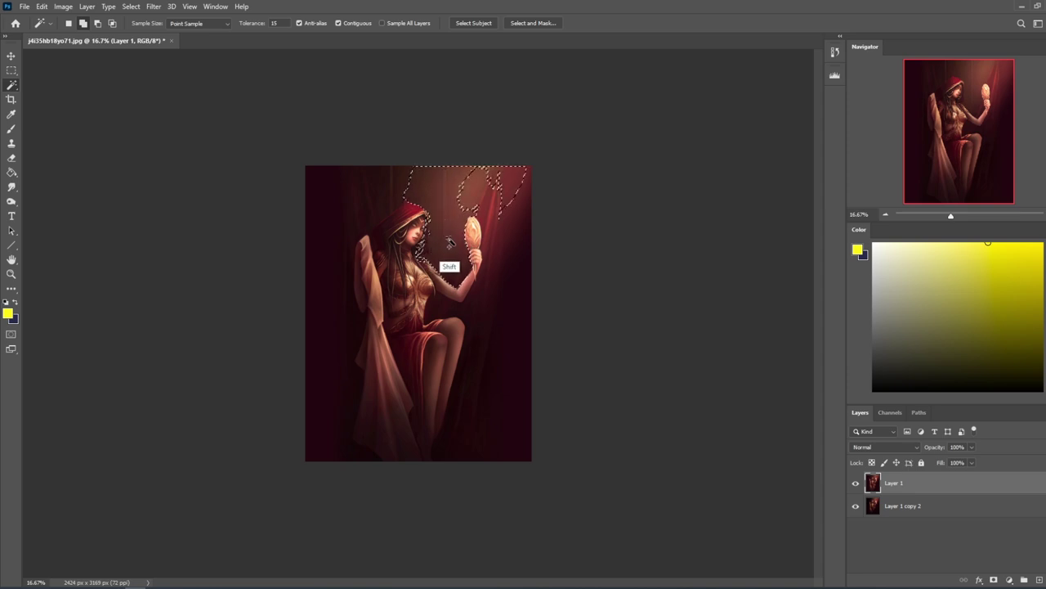
# Extend the selection over the rest of the backdrop around the figure, combining Magic Wand additions with a Lasso addition beside the mirror.
pyautogui.keyDown('shift'); pyautogui.click(495, 212); pyautogui.keyUp('shift')
pyautogui.keyDown('shift'); pyautogui.click(494, 208); pyautogui.keyUp('shift')
pyautogui.keyDown('shift'); pyautogui.click(498, 211); pyautogui.keyUp('shift')
pyautogui.press('l')
pyautogui.moveTo(487, 258)
pyautogui.mouseDown()
pyautogui.moveTo(514, 42)
pyautogui.moveTo(519, 245)
pyautogui.moveTo(487, 259)
pyautogui.moveTo(564, 346)
pyautogui.moveTo(585, 214)
pyautogui.mouseUp()
pyautogui.rightClick(11, 84)
pyautogui.click(58, 104)
pyautogui.keyDown('shift'); pyautogui.click(489, 301); pyautogui.keyUp('shift')
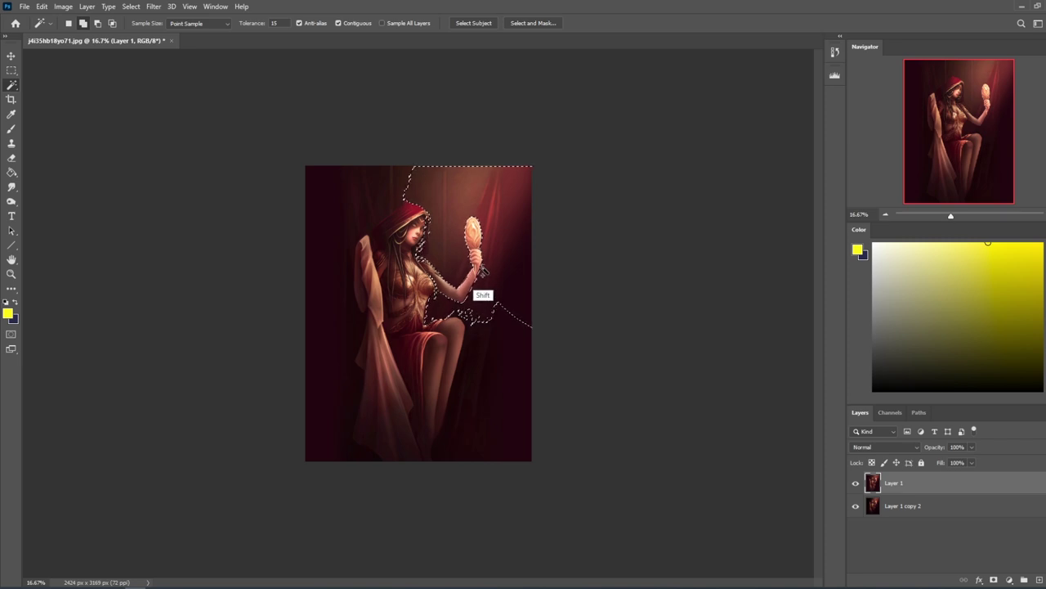
pyautogui.keyDown('shift'); pyautogui.click(493, 353); pyautogui.keyUp('shift')
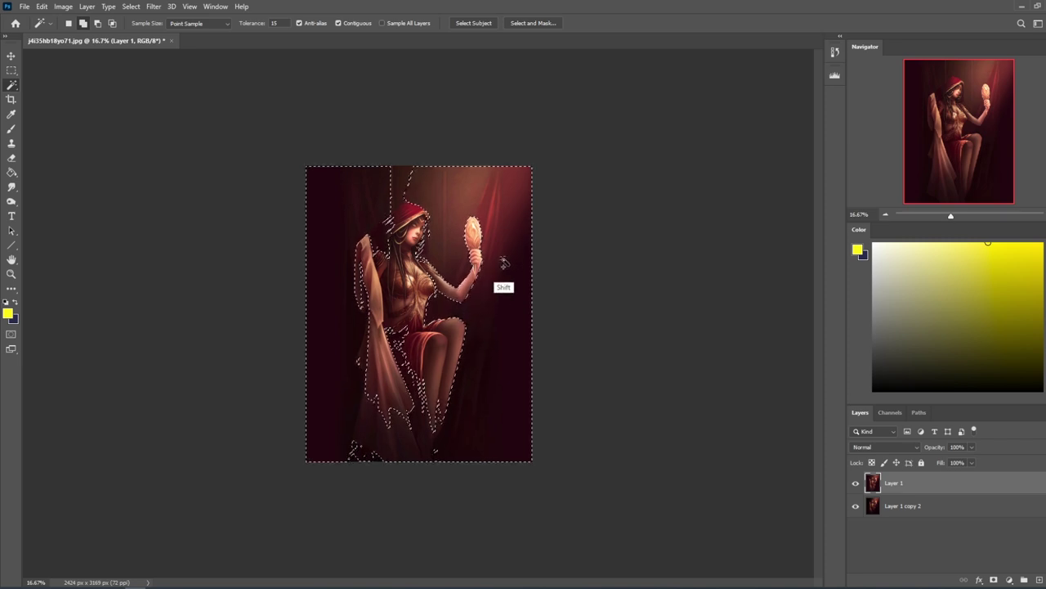
# Exclude the lower legs and lower drape from the backdrop selection with the Lasso, giving both sides a clean edge.
pyautogui.press('l')
pyautogui.moveTo(449, 422)
pyautogui.mouseDown()
pyautogui.moveTo(366, 375)
pyautogui.moveTo(364, 344)
pyautogui.mouseUp()
pyautogui.hotkey('ctrl', 'z')
pyautogui.moveTo(448, 406); pyautogui.dragTo(444, 433)
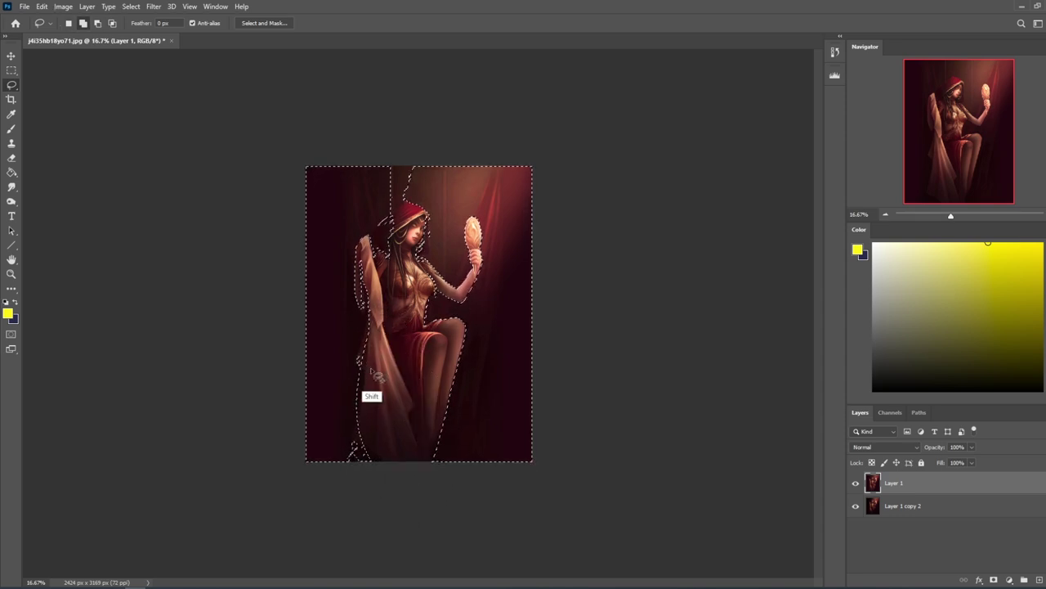
pyautogui.moveTo(342, 468); pyautogui.dragTo(313, 289)
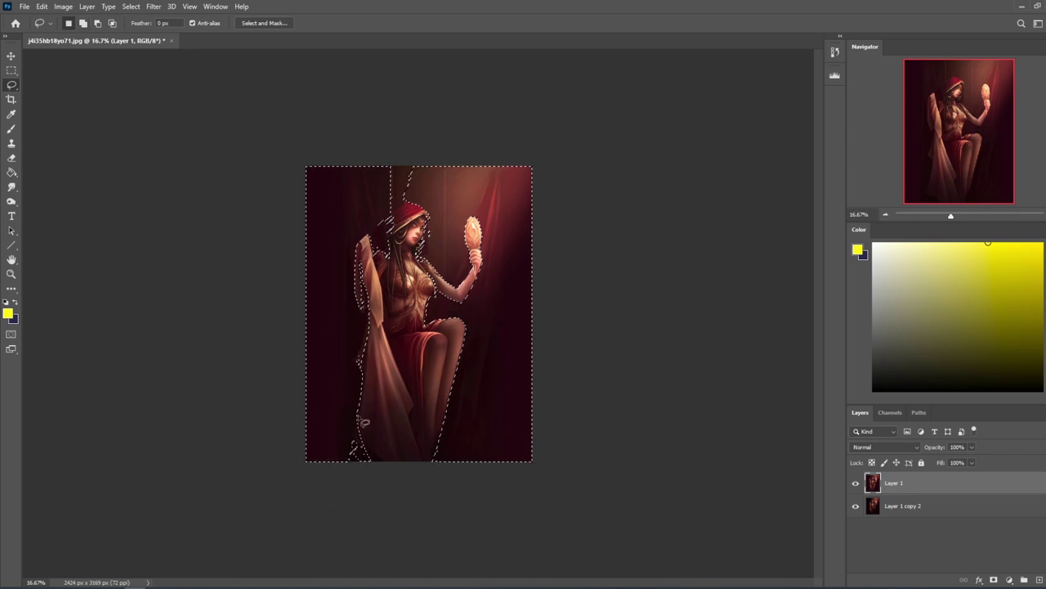
pyautogui.moveTo(360, 417)
pyautogui.mouseDown()
pyautogui.moveTo(350, 480)
pyautogui.moveTo(373, 433)
pyautogui.mouseUp()
pyautogui.moveTo(360, 358); pyautogui.dragTo(309, 470)
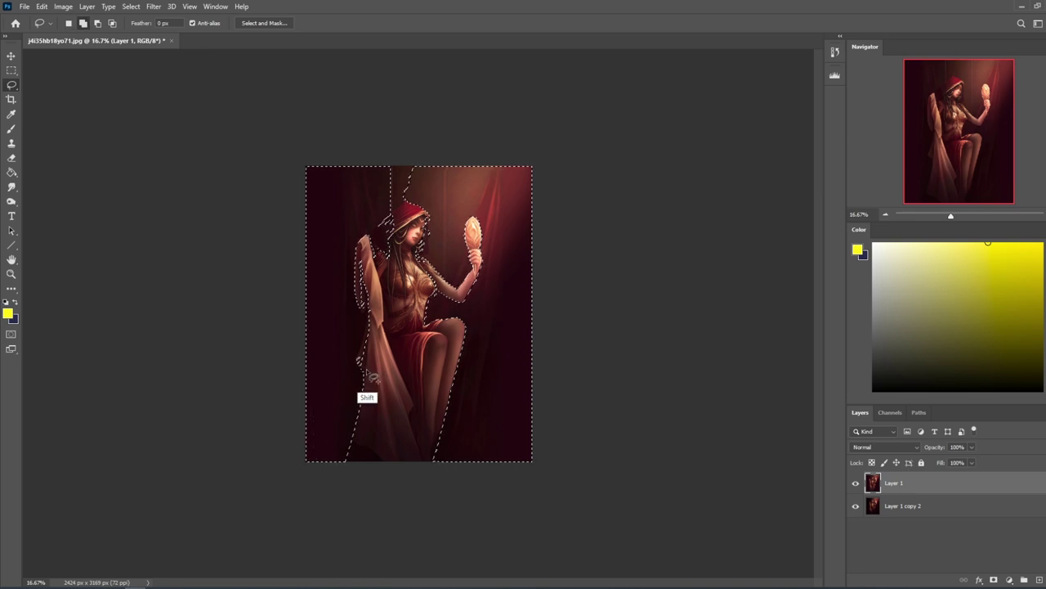
# Subtract the middle drape and the raised cloth beside the shoulder from the backdrop selection.
pyautogui.press('alt')
pyautogui.moveTo(412, 378); pyautogui.dragTo(331, 254)
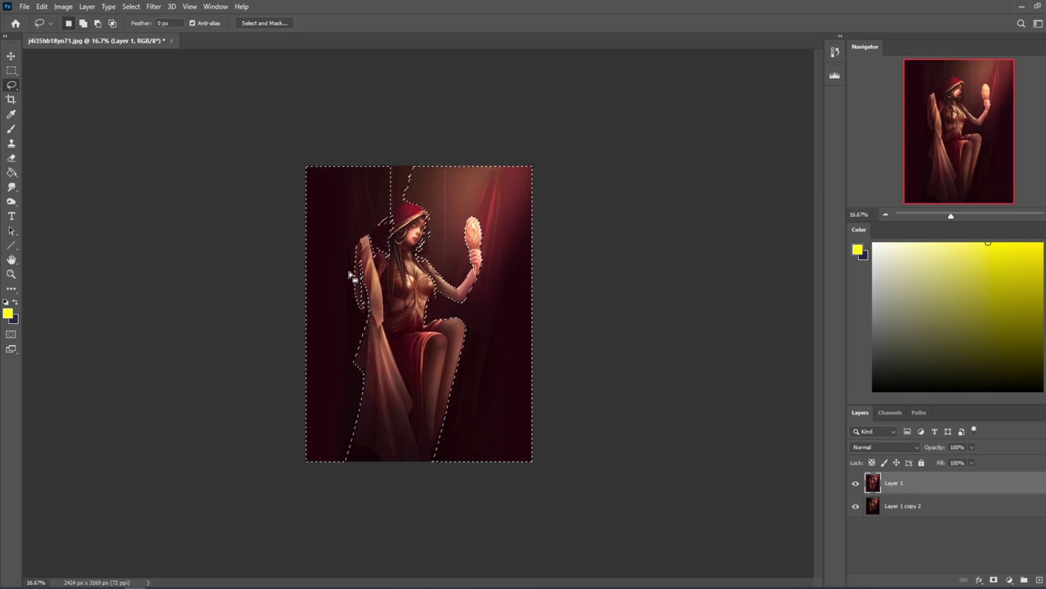
pyautogui.press('alt')
pyautogui.moveTo(384, 340); pyautogui.dragTo(385, 336)
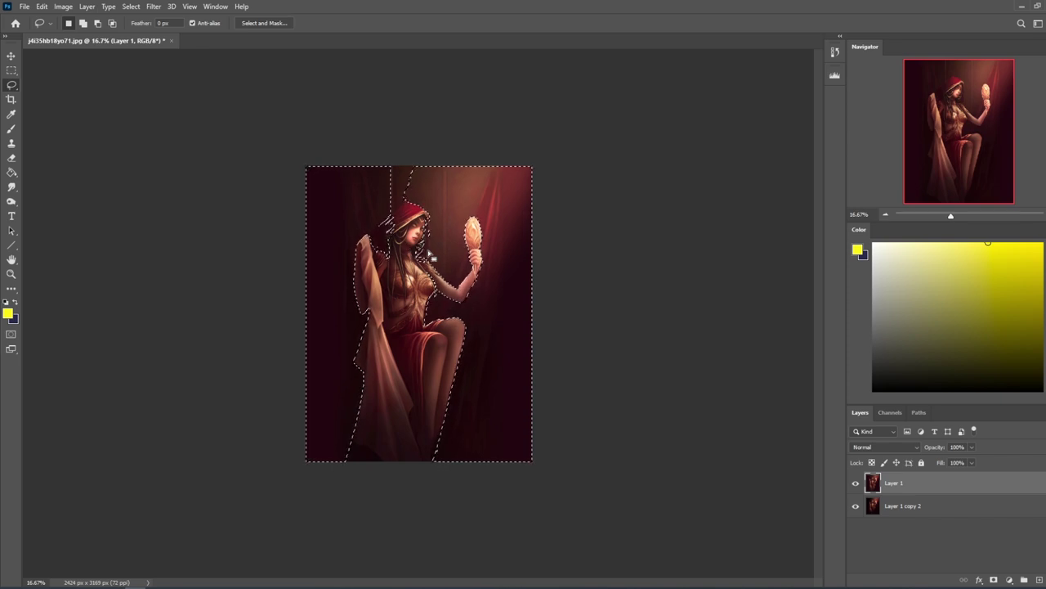
# Add the backdrop strip above the hood to the selection and subtract the hood, face and neck with the Lasso.
pyautogui.press('alt')
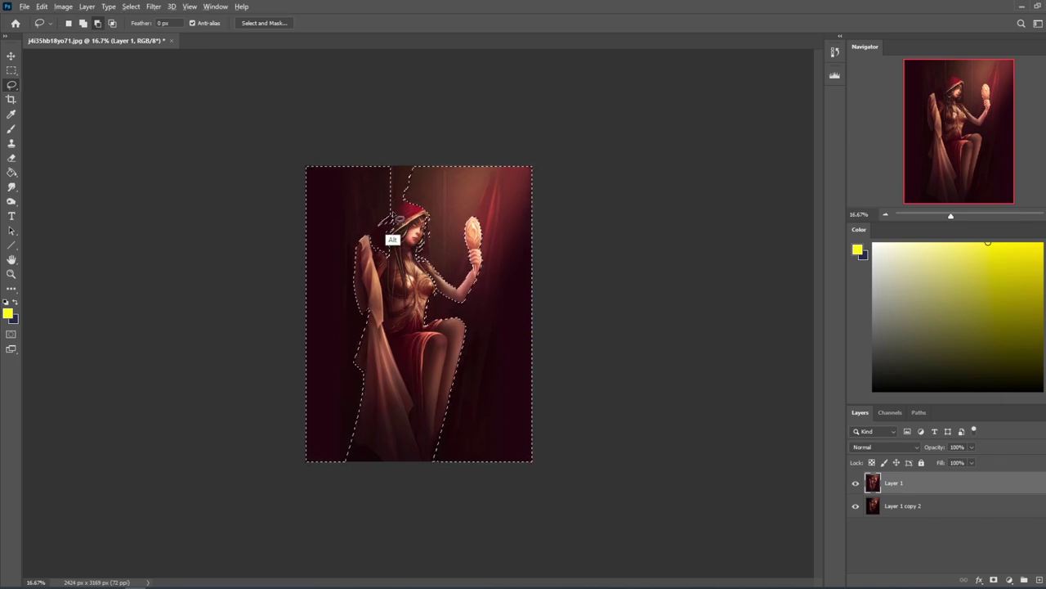
pyautogui.press('shift')
pyautogui.moveTo(373, 191)
pyautogui.mouseDown()
pyautogui.moveTo(457, 148)
pyautogui.moveTo(422, 170)
pyautogui.moveTo(371, 238)
pyautogui.moveTo(458, 125)
pyautogui.moveTo(423, 200)
pyautogui.moveTo(400, 211)
pyautogui.moveTo(416, 199)
pyautogui.moveTo(413, 180)
pyautogui.moveTo(434, 221)
pyautogui.moveTo(425, 201)
pyautogui.moveTo(434, 220)
pyautogui.moveTo(425, 203)
pyautogui.moveTo(405, 203)
pyautogui.moveTo(437, 221)
pyautogui.mouseUp()
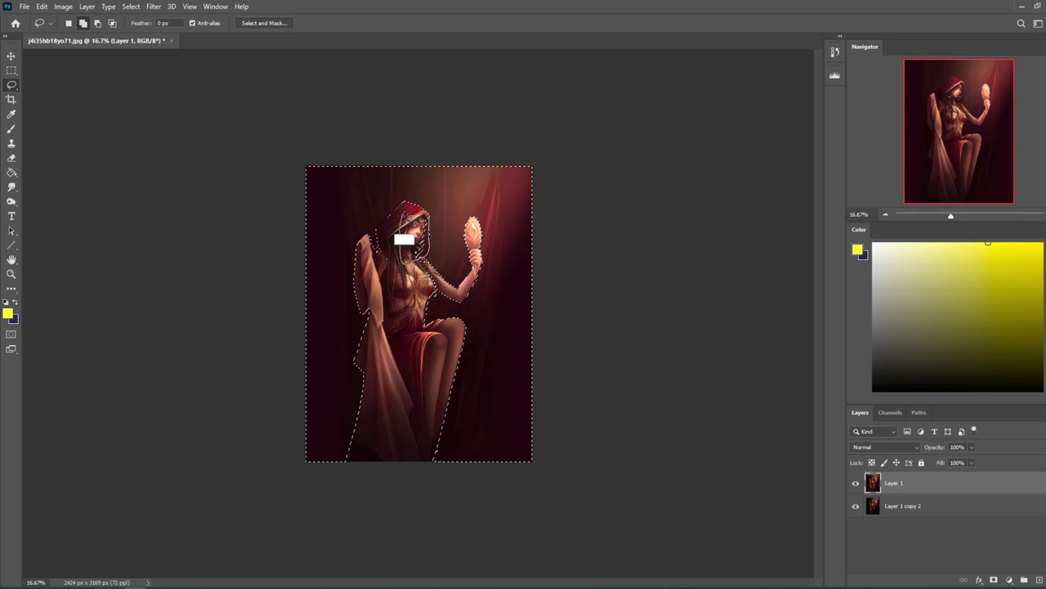
pyautogui.press('alt')
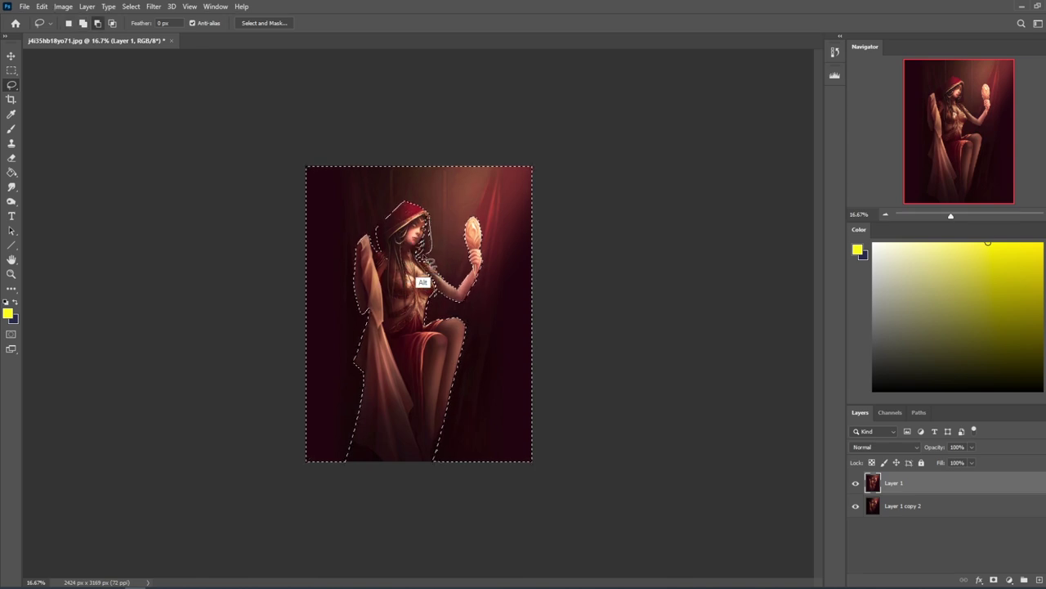
pyautogui.press('shift')
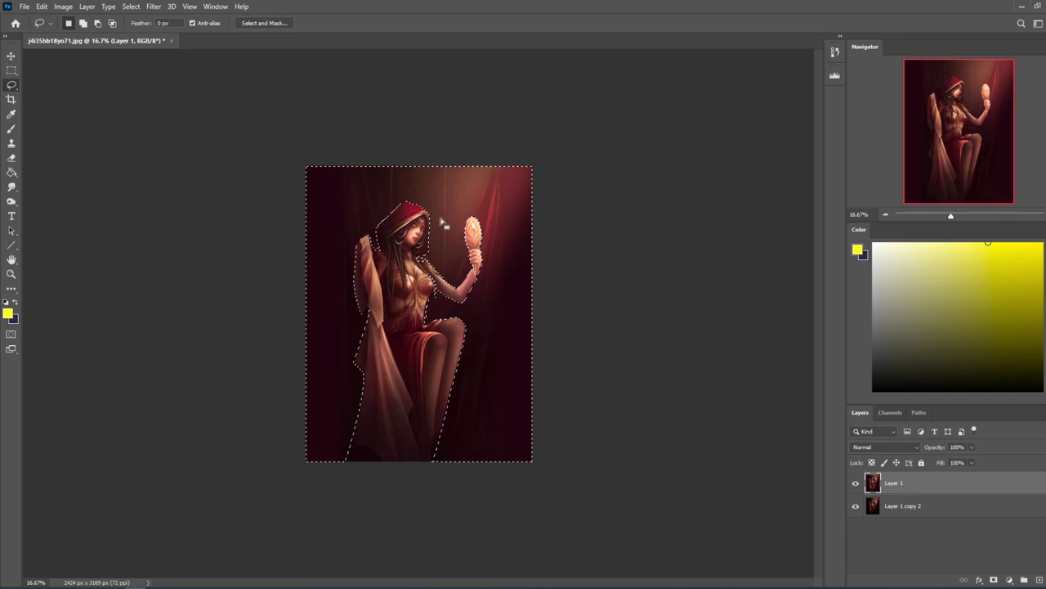
pyautogui.press('alt')
pyautogui.moveTo(415, 248)
pyautogui.mouseDown()
pyautogui.moveTo(420, 256)
pyautogui.moveTo(379, 253)
pyautogui.mouseUp()
# Add the gap between the forearm, torso and lap to the backdrop selection.
pyautogui.press('alt')
pyautogui.press('alt')
pyautogui.press('shift')
pyautogui.moveTo(446, 302); pyautogui.dragTo(435, 300)
pyautogui.press('shift')
pyautogui.press('shift')
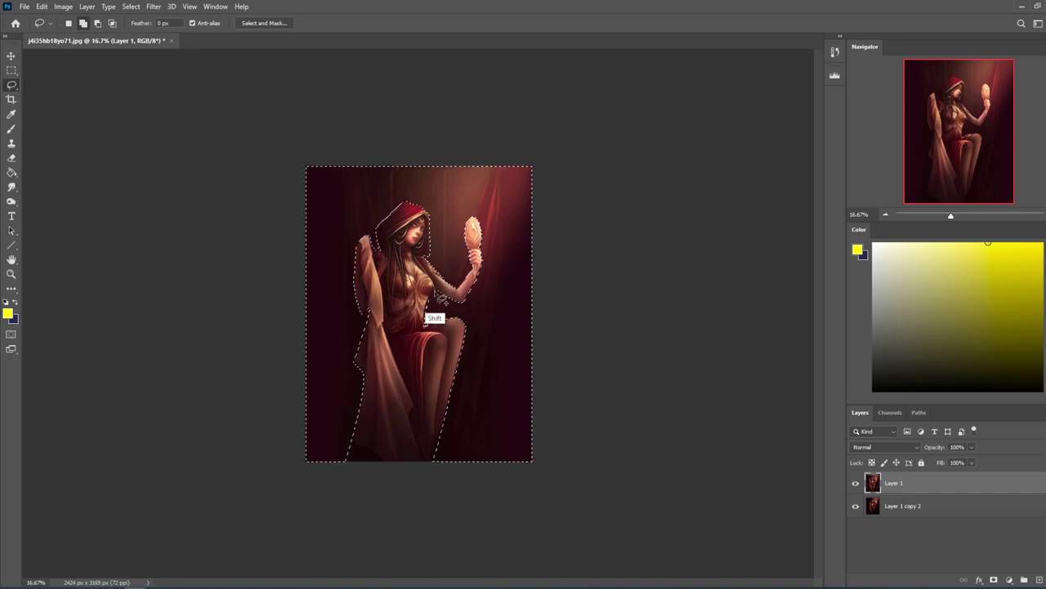
pyautogui.press('shift')
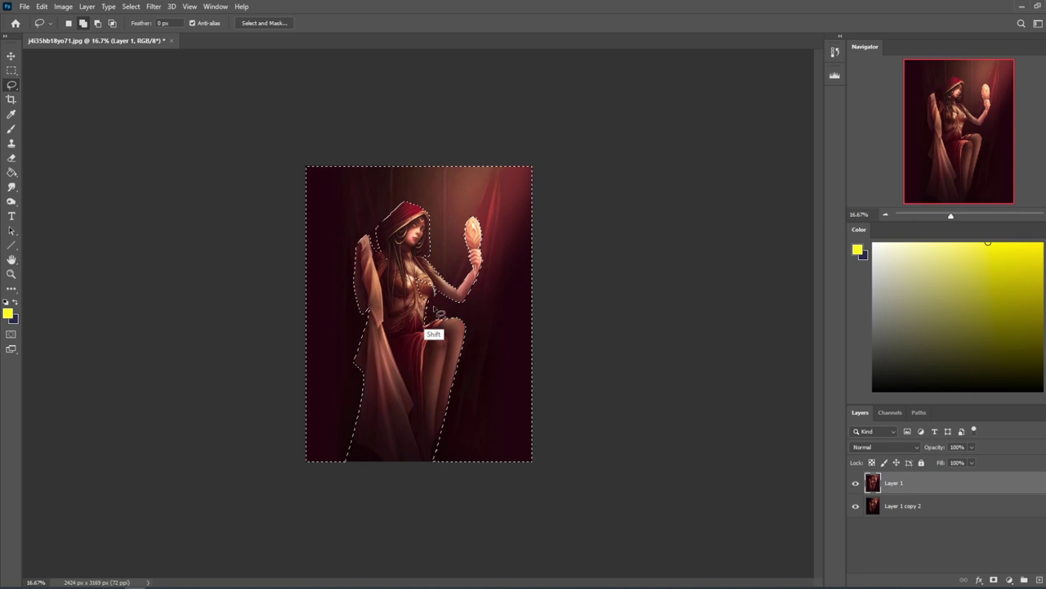
# Subtract the torso from the backdrop selection and refine the notch between the hood and the raised cloth.
pyautogui.press('alt')
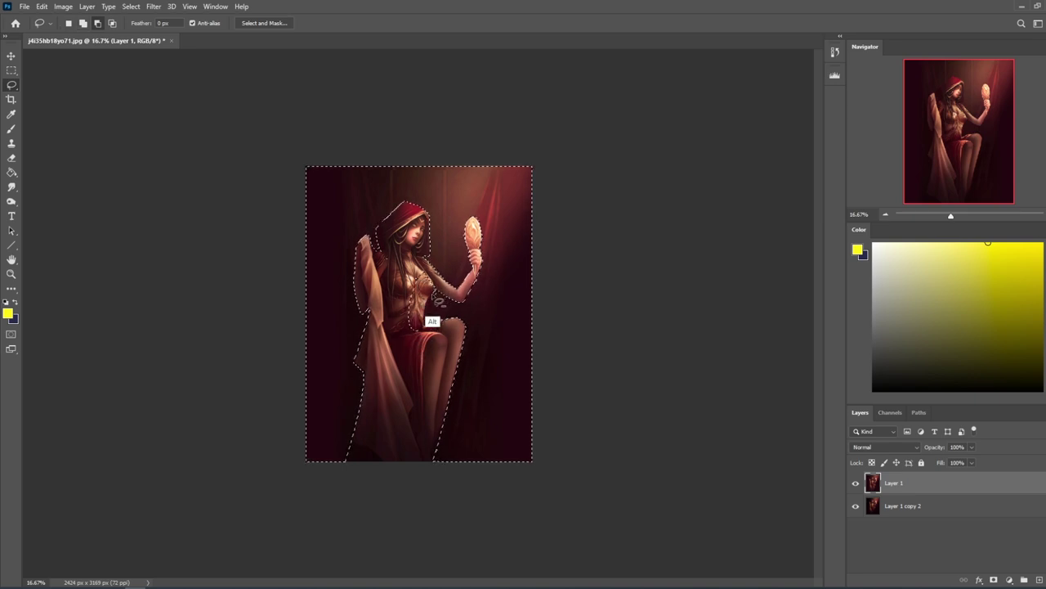
pyautogui.moveTo(425, 301); pyautogui.dragTo(415, 296)
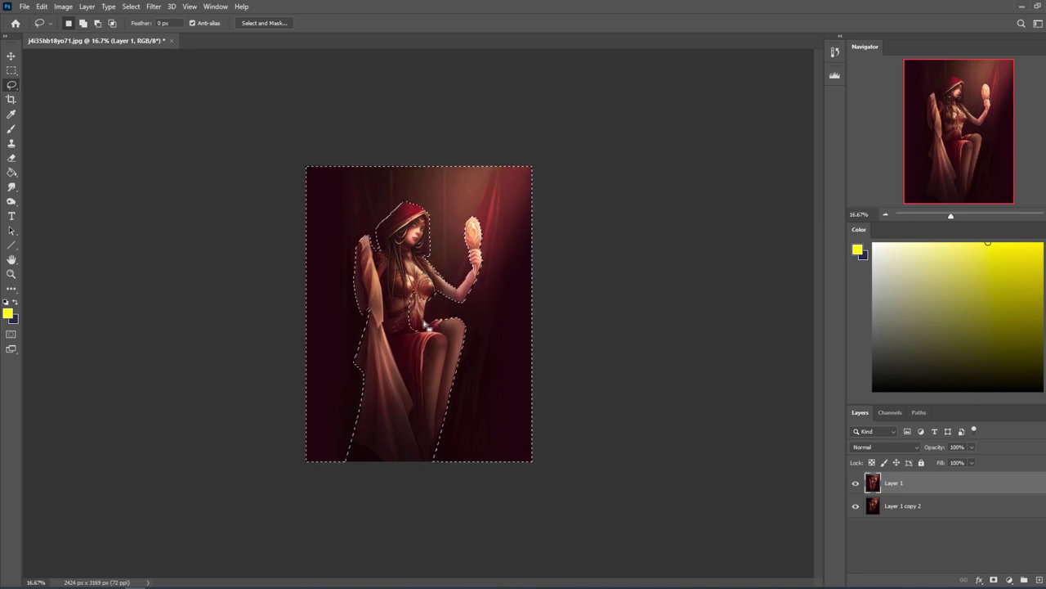
pyautogui.press('alt')
pyautogui.moveTo(409, 274); pyautogui.dragTo(410, 277)
pyautogui.press('shift')
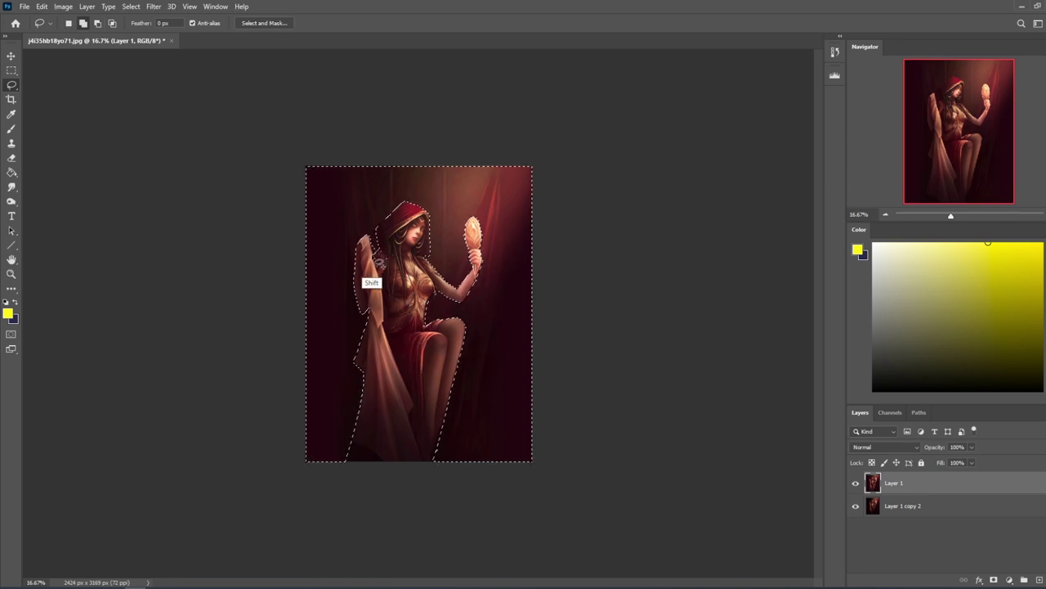
pyautogui.moveTo(378, 248); pyautogui.dragTo(390, 263)
pyautogui.press('shift')
# Subtract a ragged, mound-shaped ground area on both sides of the feet from the backdrop selection.
pyautogui.press('alt')
pyautogui.moveTo(452, 460); pyautogui.dragTo(438, 455)
pyautogui.press('shift')
pyautogui.moveTo(491, 431)
pyautogui.mouseDown()
pyautogui.moveTo(518, 497)
pyautogui.moveTo(410, 441)
pyautogui.mouseUp()
pyautogui.press('alt')
pyautogui.moveTo(460, 395)
pyautogui.mouseDown()
pyautogui.moveTo(545, 498)
pyautogui.moveTo(339, 451)
pyautogui.moveTo(370, 401)
pyautogui.mouseUp()
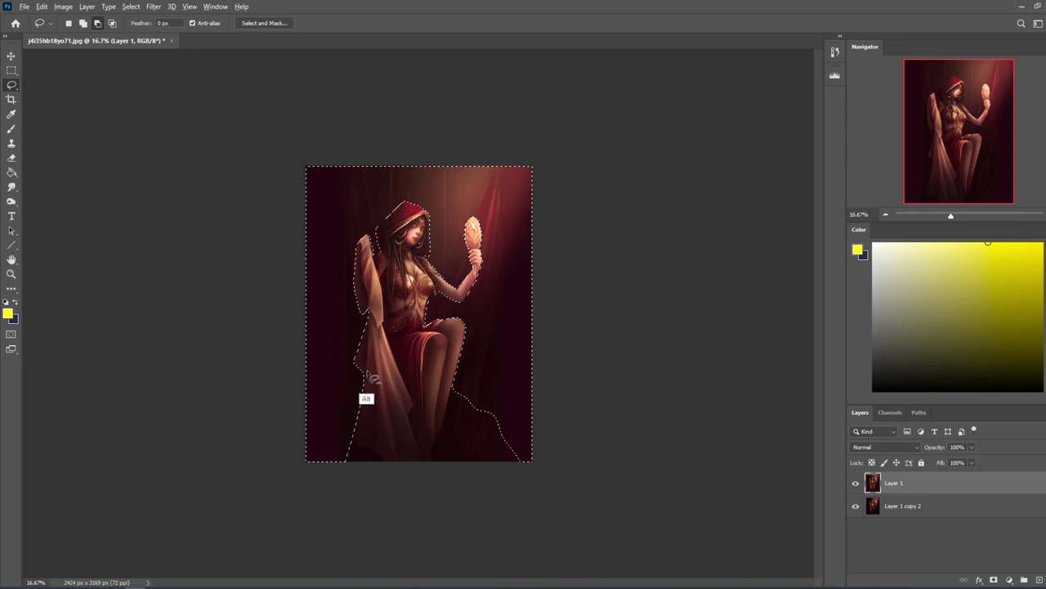
pyautogui.moveTo(360, 426)
pyautogui.mouseDown()
pyautogui.moveTo(374, 376)
pyautogui.moveTo(352, 418)
pyautogui.moveTo(319, 409)
pyautogui.moveTo(357, 403)
pyautogui.moveTo(318, 409)
pyautogui.moveTo(344, 419)
pyautogui.mouseUp()
pyautogui.press('alt')
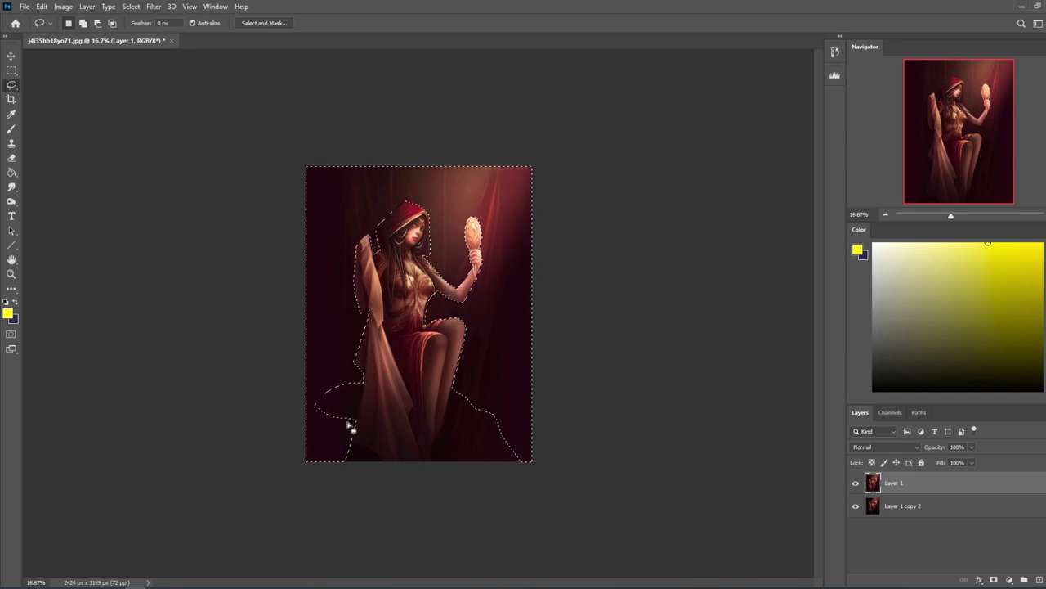
pyautogui.press('alt')
pyautogui.hotkey('ctrl', 'z')
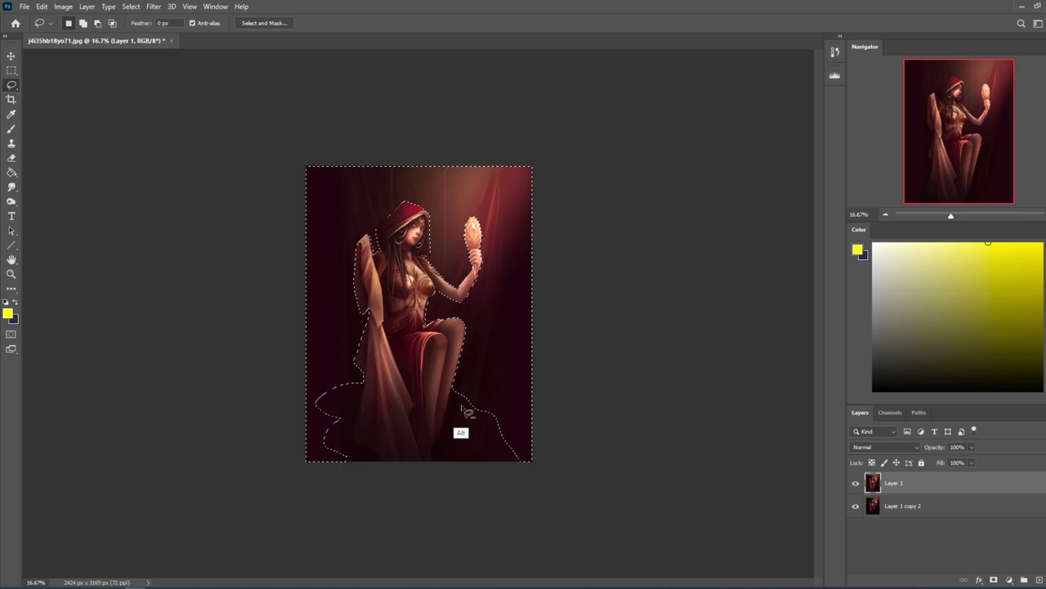
pyautogui.moveTo(493, 420); pyautogui.dragTo(511, 442)
# Refine the mound's outer edge in the selection and cut the selected backdrop from Layer 1 onto its own layer.
pyautogui.press('shift')
pyautogui.moveTo(338, 427)
pyautogui.mouseDown()
pyautogui.moveTo(385, 455)
pyautogui.moveTo(325, 448)
pyautogui.moveTo(368, 479)
pyautogui.mouseUp()
pyautogui.press('shift')
pyautogui.hotkey('ctrl', 'z')
pyautogui.press('alt')
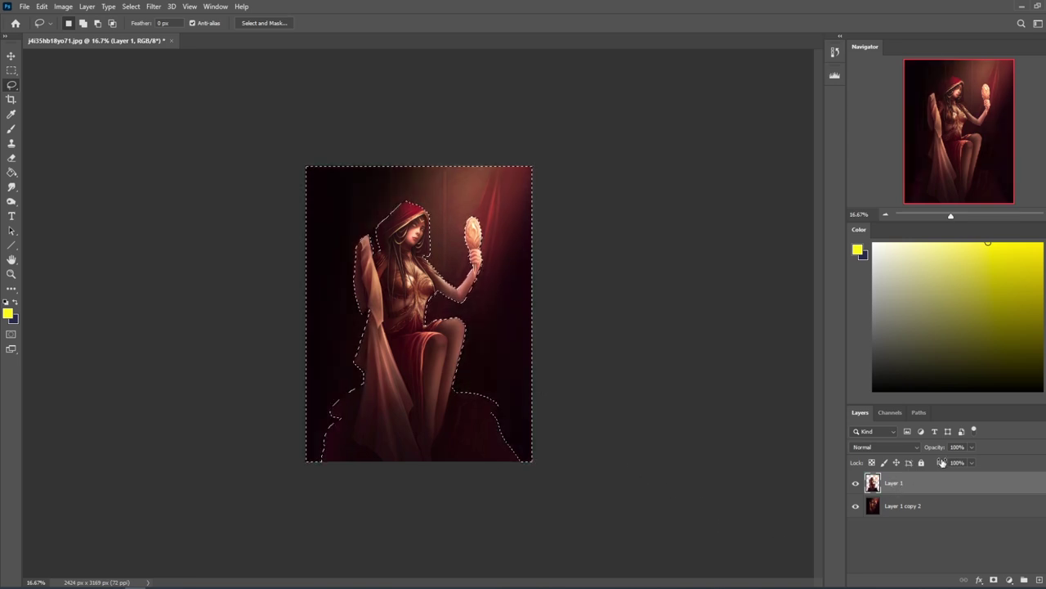
pyautogui.hotkey('ctrl', 'j')
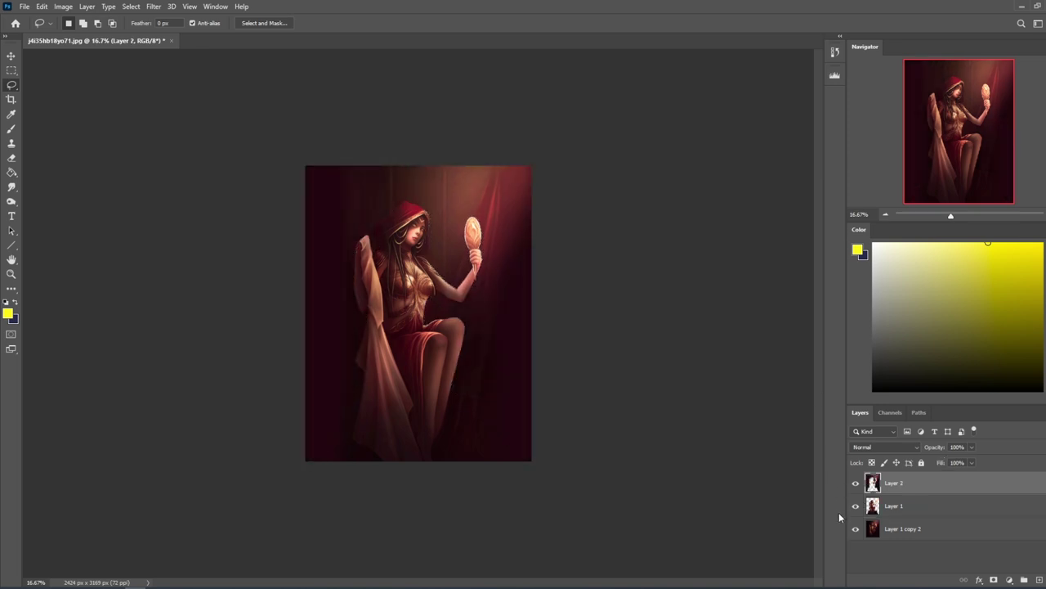
# Hide Layer 1 copy 2 and stack the cut-out figure on Layer 1 above the backdrop layer.
pyautogui.click(855, 528)
pyautogui.doubleClick(922, 490)
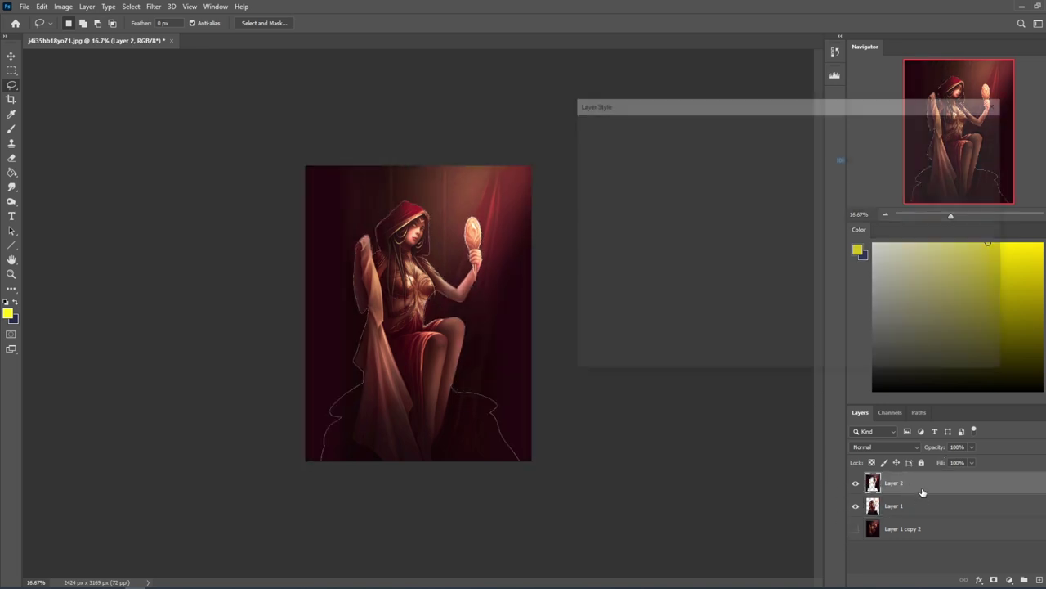
pyautogui.click(976, 145)
pyautogui.moveTo(914, 483)
pyautogui.mouseDown()
pyautogui.moveTo(916, 506)
pyautogui.moveTo(904, 486)
pyautogui.mouseUp()
# Scale the cut-out figure on Layer 1 down to 94.10% and shift it slightly toward the canvas's right side.
pyautogui.press('v')
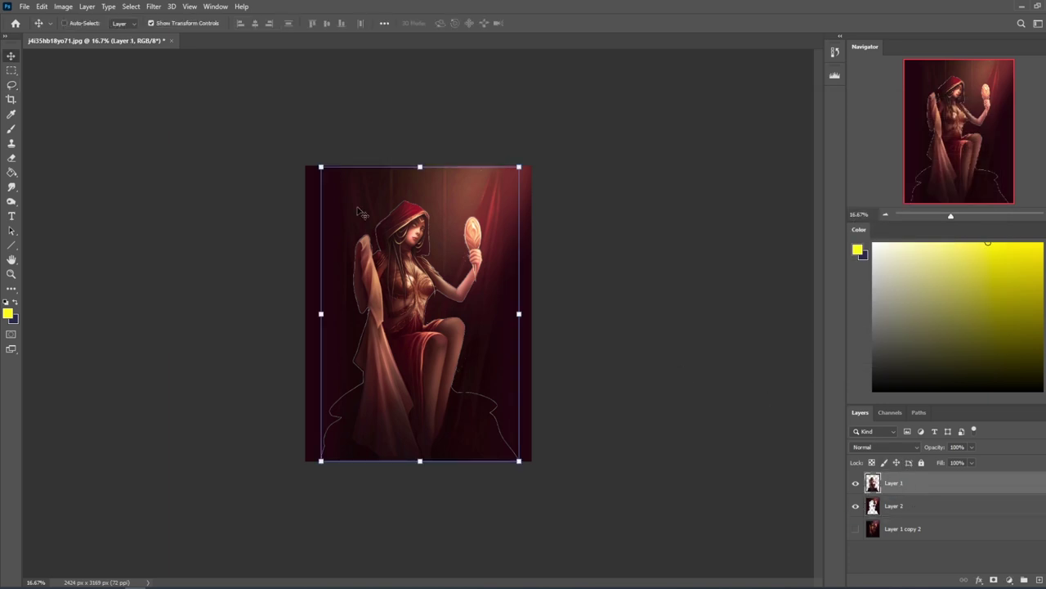
pyautogui.moveTo(320, 166); pyautogui.dragTo(333, 183)
pyautogui.moveTo(435, 270); pyautogui.dragTo(440, 268)
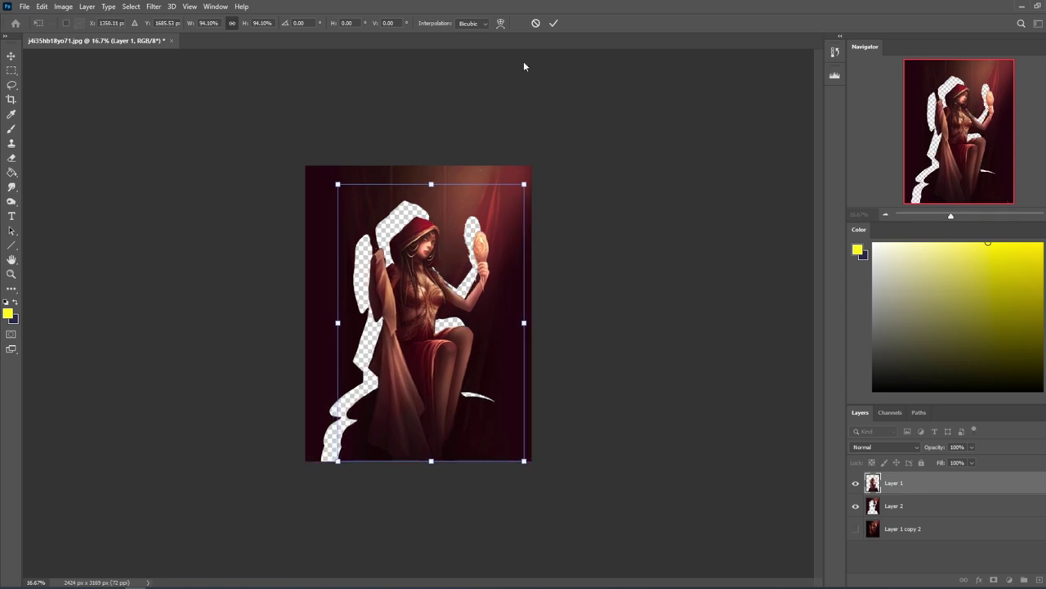
pyautogui.click(553, 22)
# Add a new empty layer and place it beneath the backdrop on Layer 2.
pyautogui.click(916, 507)
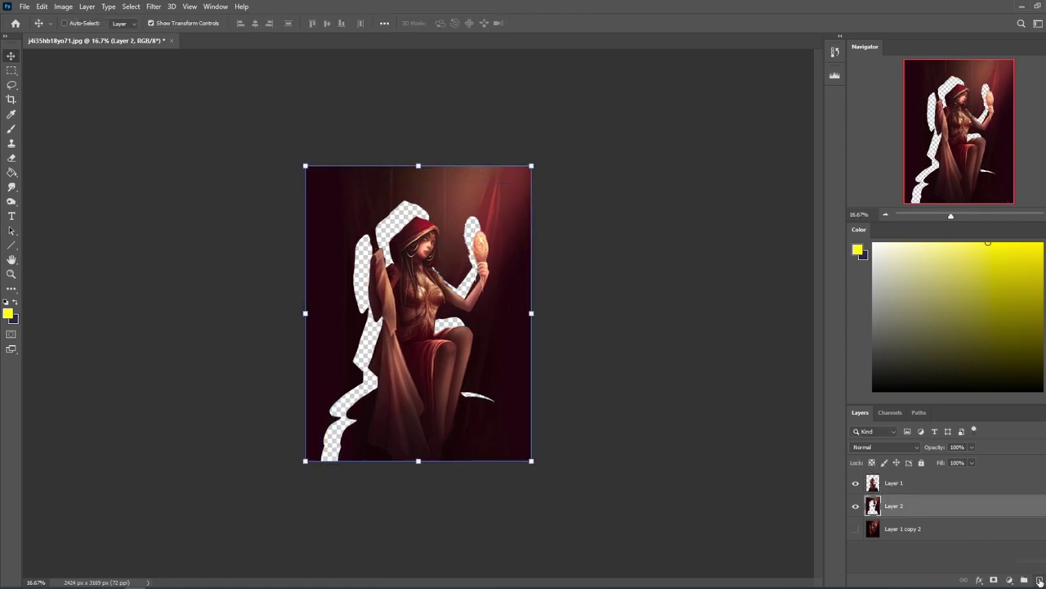
pyautogui.click(1040, 579)
pyautogui.moveTo(915, 514); pyautogui.dragTo(919, 537)
pyautogui.press('g')
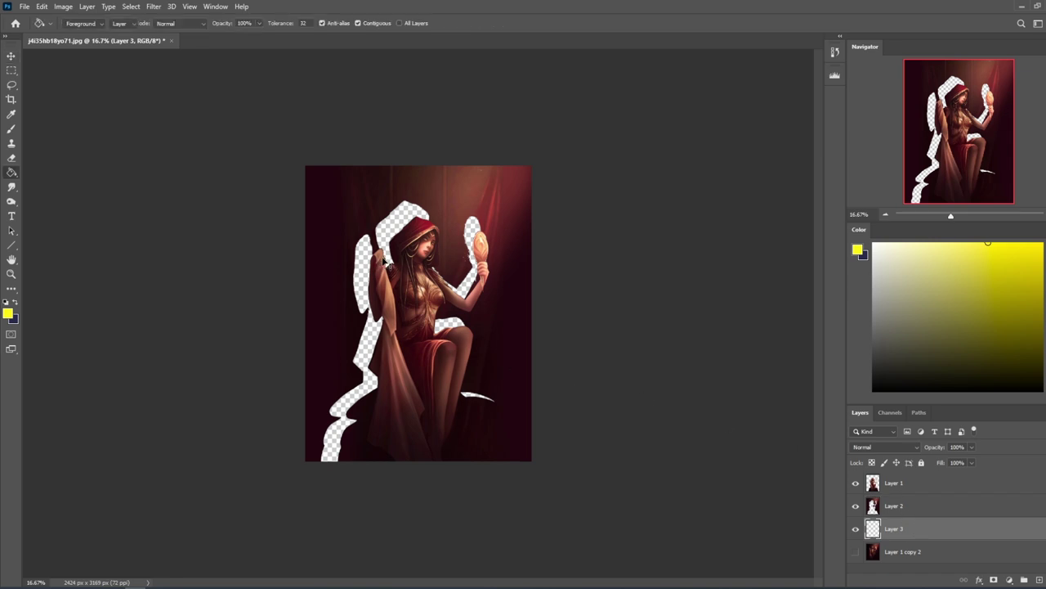
# Set the brush to 100% opacity and a very large size, and try painting the gaps beside the cloth with sampled dark red.
pyautogui.press('b')
pyautogui.keyDown('alt'); pyautogui.click(363, 233); pyautogui.keyUp('alt')
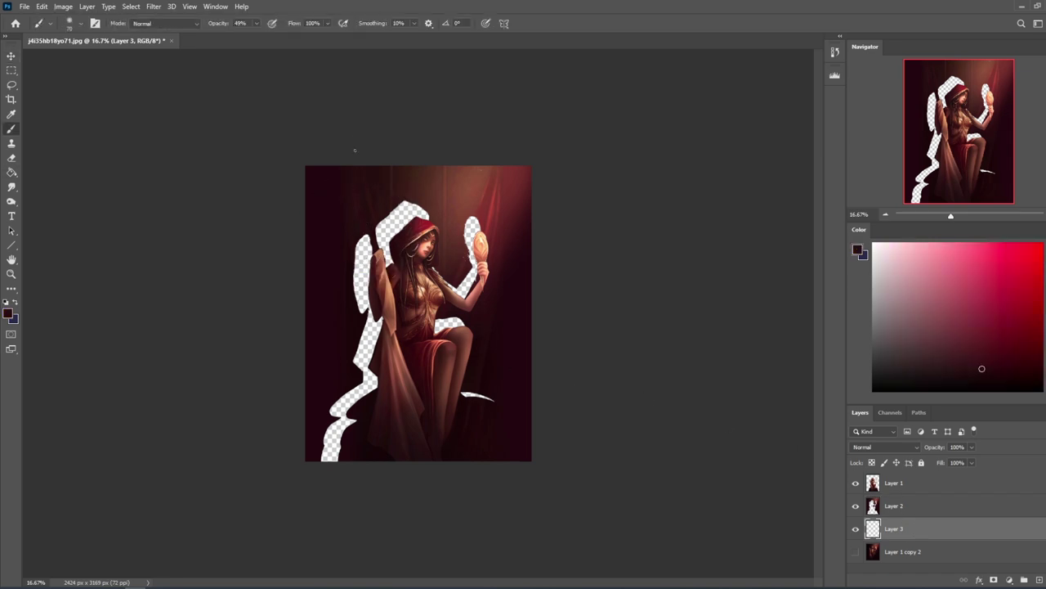
pyautogui.press(']')
pyautogui.press(']')
pyautogui.press(']')
pyautogui.press(']')
pyautogui.press(']')
pyautogui.press(']')
pyautogui.press(']')
pyautogui.press(']')
pyautogui.press(']')
pyautogui.press(']')
pyautogui.press(']')
pyautogui.press(']')
pyautogui.press(']')
pyautogui.press(']')
pyautogui.press(']')
pyautogui.press(']')
pyautogui.press(']')
pyautogui.press(']')
pyautogui.press(']')
pyautogui.press(']')
pyautogui.moveTo(256, 24); pyautogui.dragTo(293, 41)
pyautogui.press(']')
pyautogui.press(']')
pyautogui.press(']')
pyautogui.moveTo(367, 226); pyautogui.dragTo(355, 372)
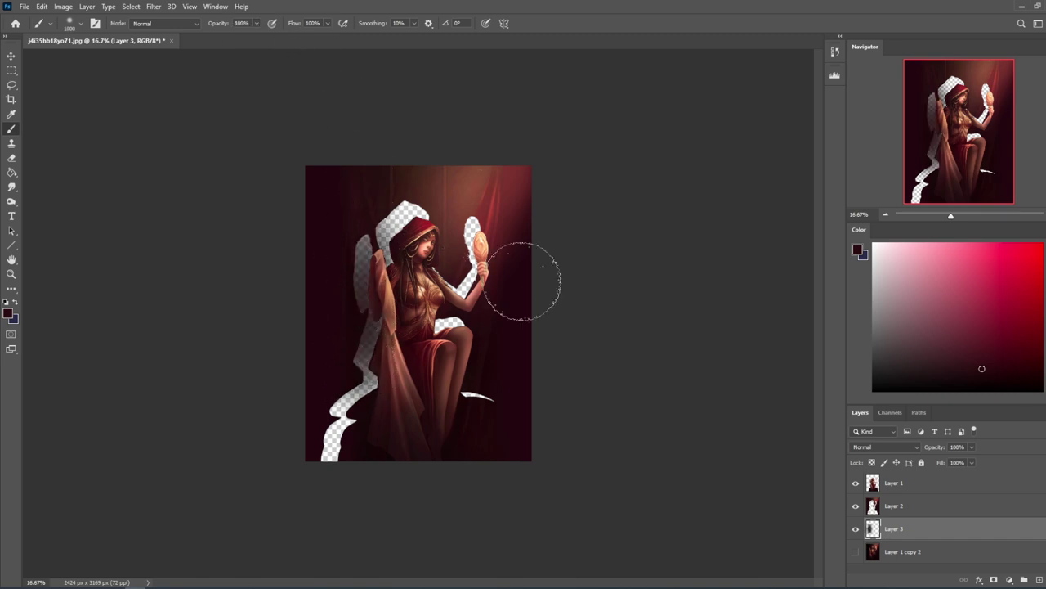
pyautogui.hotkey('ctrl', 'z')
# Fill the new Layer 3 with a dark brown sampled from the area between the hood and the raised cloth.
pyautogui.press('g')
pyautogui.keyDown('alt'); pyautogui.click(378, 241); pyautogui.keyUp('alt')
pyautogui.click(385, 240)
# Paint over the gap around the top of the hood on Layer 3 with a smaller brush and a sampled dark reddish brown.
pyautogui.press('b')
pyautogui.keyDown('alt'); pyautogui.click(412, 227); pyautogui.keyUp('alt')
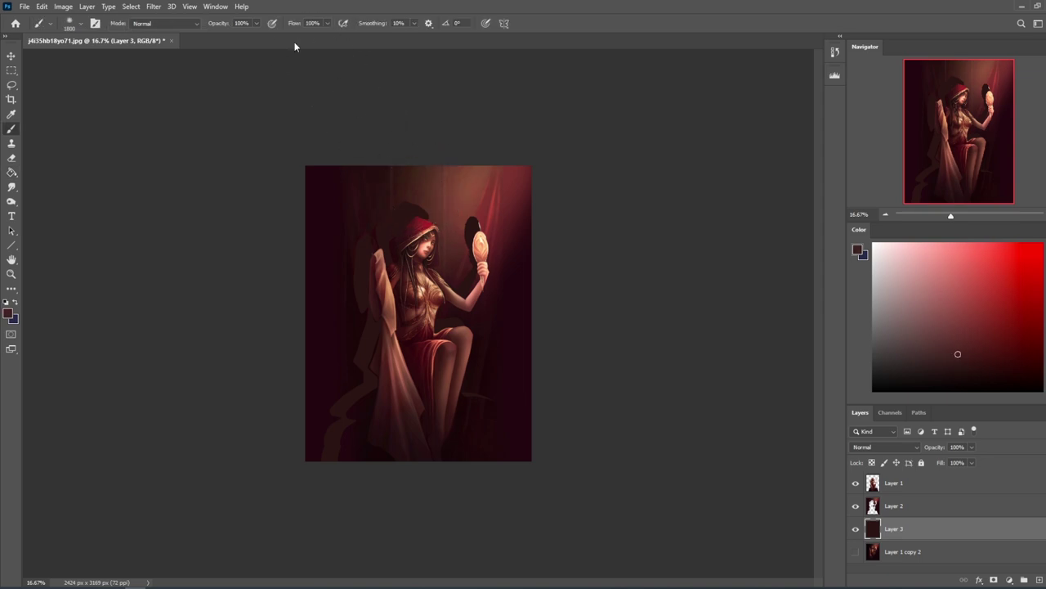
pyautogui.press('[')
pyautogui.press('[')
pyautogui.press('[')
pyautogui.press('[')
pyautogui.press('[')
pyautogui.press('[')
pyautogui.press('[')
pyautogui.press('[')
pyautogui.press('[')
pyautogui.moveTo(385, 197)
pyautogui.mouseDown()
pyautogui.moveTo(410, 211)
pyautogui.moveTo(408, 237)
pyautogui.moveTo(414, 199)
pyautogui.mouseUp()
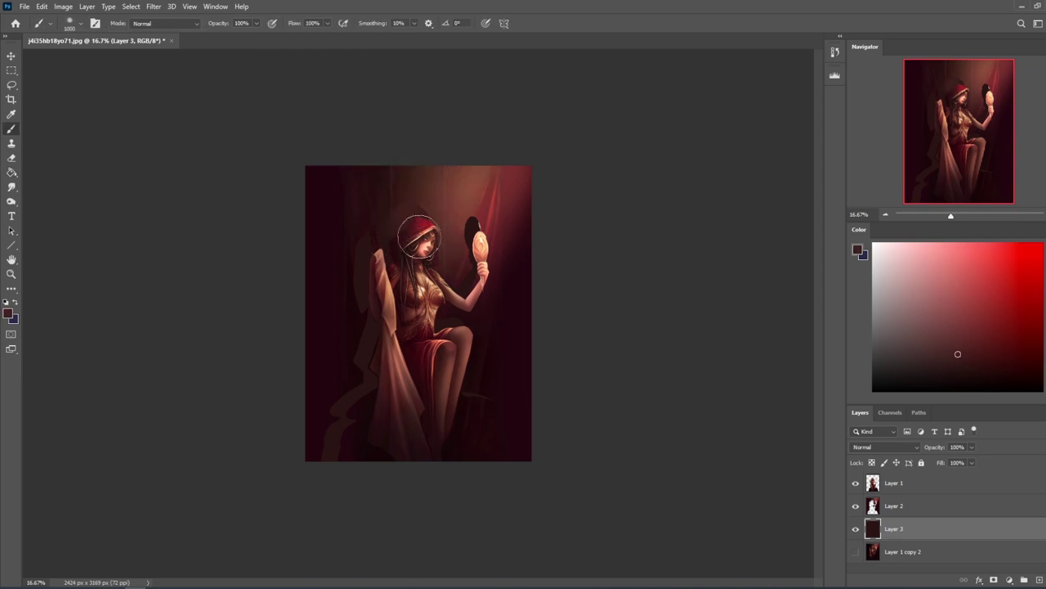
# Switch to a textured brush and paint the gap beside the hand mirror with reddish colours sampled from the surrounding backdrop.
pyautogui.keyDown('alt'); pyautogui.click(467, 205); pyautogui.keyUp('alt')
pyautogui.rightClick(480, 204)
pyautogui.click(529, 426)
pyautogui.click(615, 117)
pyautogui.keyDown('alt'); pyautogui.click(468, 208); pyautogui.keyUp('alt')
pyautogui.press(']')
pyautogui.press(']')
pyautogui.press(']')
pyautogui.press(']')
pyautogui.moveTo(465, 211); pyautogui.dragTo(469, 231)
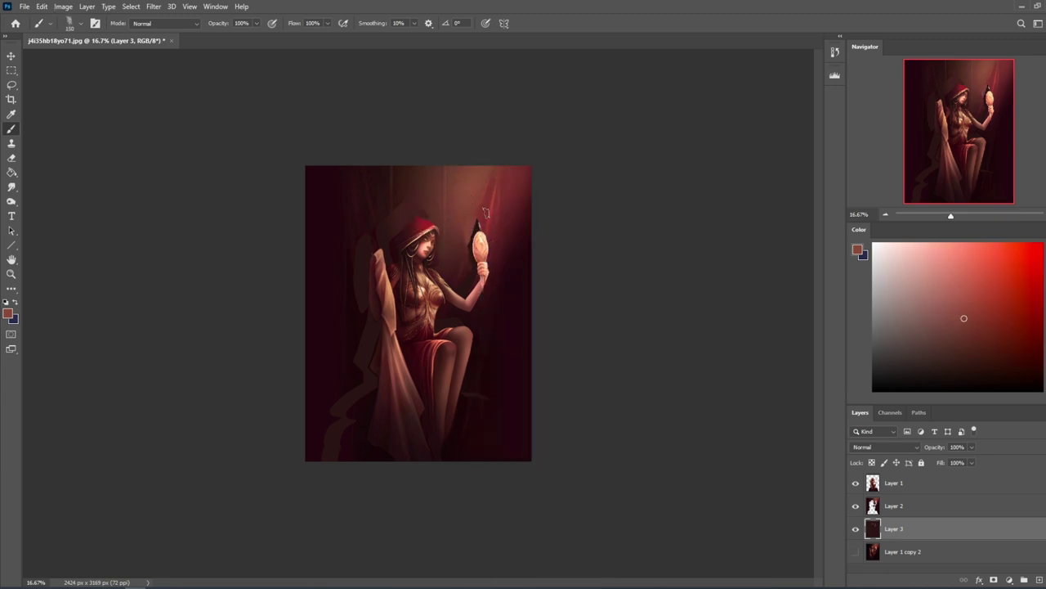
pyautogui.keyDown('alt'); pyautogui.click(485, 212); pyautogui.keyUp('alt')
pyautogui.moveTo(476, 221); pyautogui.dragTo(471, 270)
pyautogui.keyDown('alt'); pyautogui.click(469, 267); pyautogui.keyUp('alt')
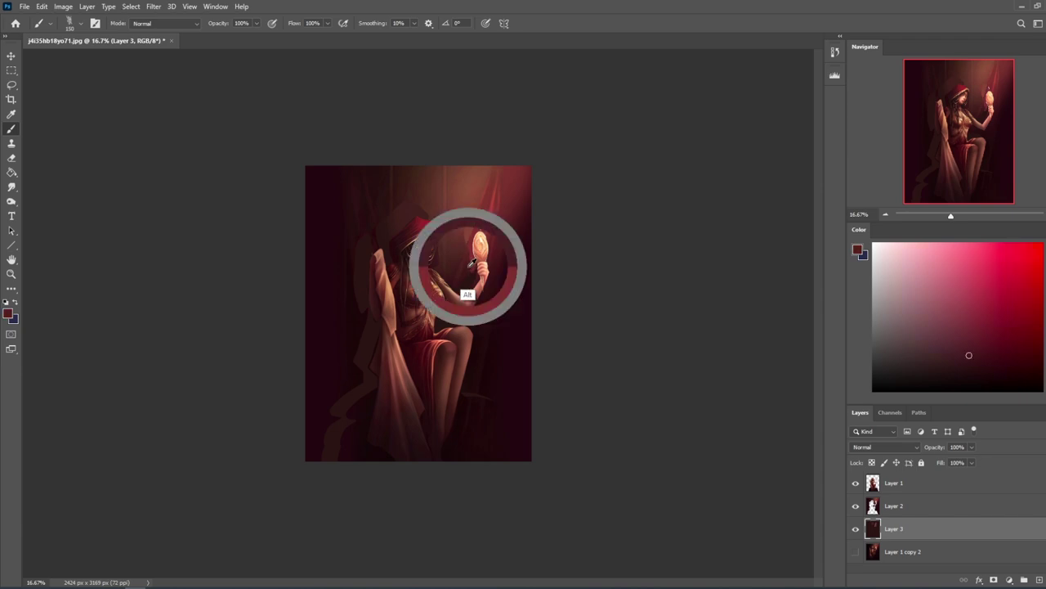
# Paint over the gaps beside the shins and along the lower hanging cloth with dark colours sampled from the backdrop.
pyautogui.keyDown('alt'); pyautogui.click(463, 394); pyautogui.keyUp('alt')
pyautogui.moveTo(463, 394); pyautogui.dragTo(482, 397)
pyautogui.keyDown('alt'); pyautogui.click(354, 439); pyautogui.keyUp('alt')
pyautogui.moveTo(332, 450); pyautogui.dragTo(336, 416)
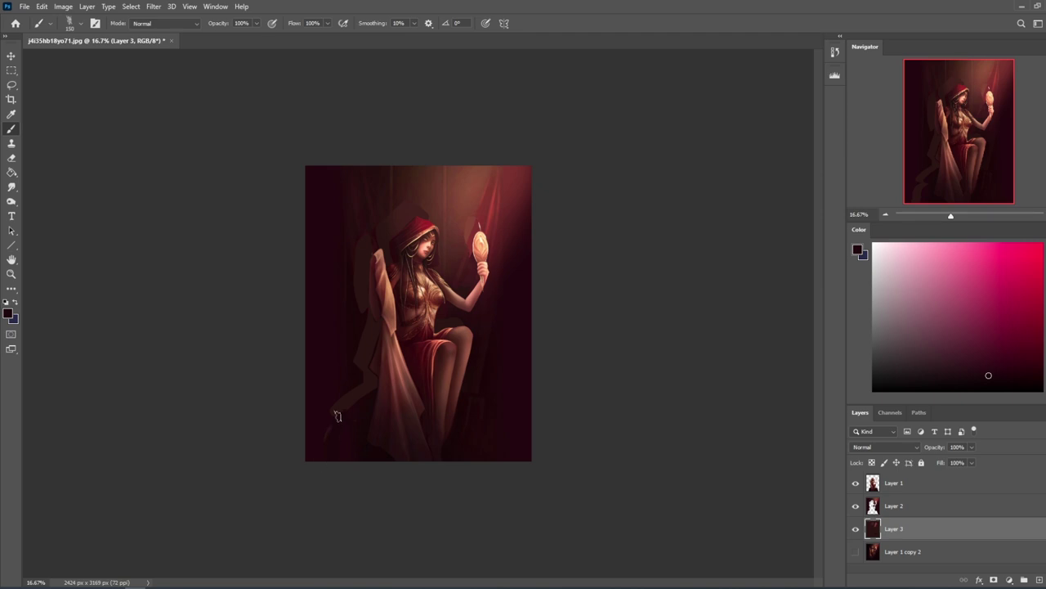
pyautogui.keyDown('alt'); pyautogui.click(348, 437); pyautogui.keyUp('alt')
pyautogui.moveTo(334, 402)
pyautogui.mouseDown()
pyautogui.moveTo(344, 381)
pyautogui.moveTo(364, 374)
pyautogui.moveTo(377, 397)
pyautogui.moveTo(354, 358)
pyautogui.mouseUp()
pyautogui.keyDown('alt'); pyautogui.click(358, 378); pyautogui.keyUp('alt')
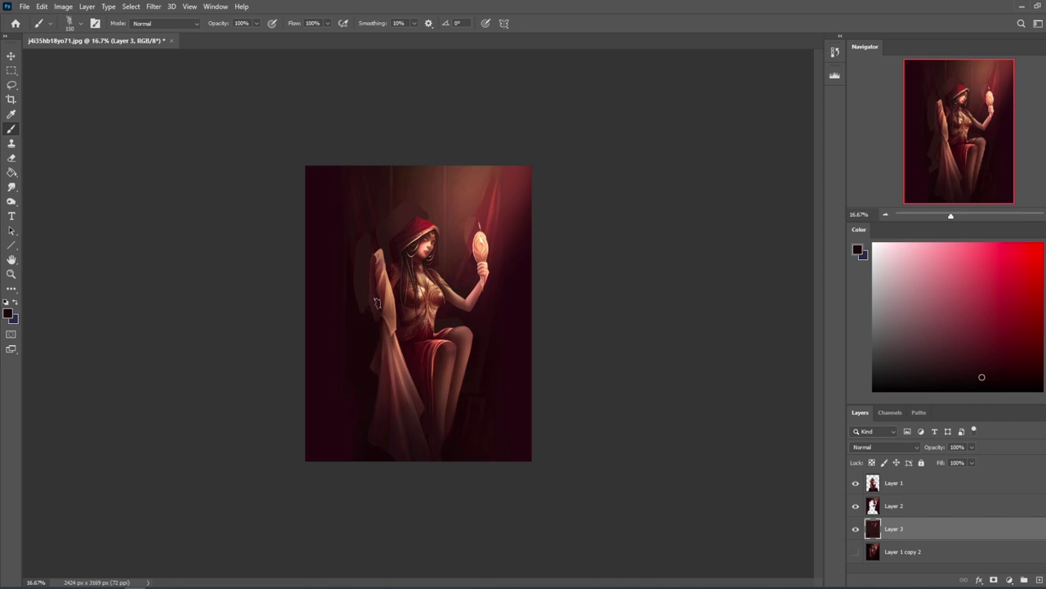
# Blend the gaps beside the raised cloth and around the hood into the backdrop using nearby sampled dark reds and browns.
pyautogui.keyDown('alt'); pyautogui.click(353, 251); pyautogui.keyUp('alt')
pyautogui.moveTo(350, 253)
pyautogui.mouseDown()
pyautogui.moveTo(367, 300)
pyautogui.moveTo(354, 291)
pyautogui.moveTo(361, 237)
pyautogui.mouseUp()
pyautogui.keyDown('alt'); pyautogui.click(365, 228); pyautogui.keyUp('alt')
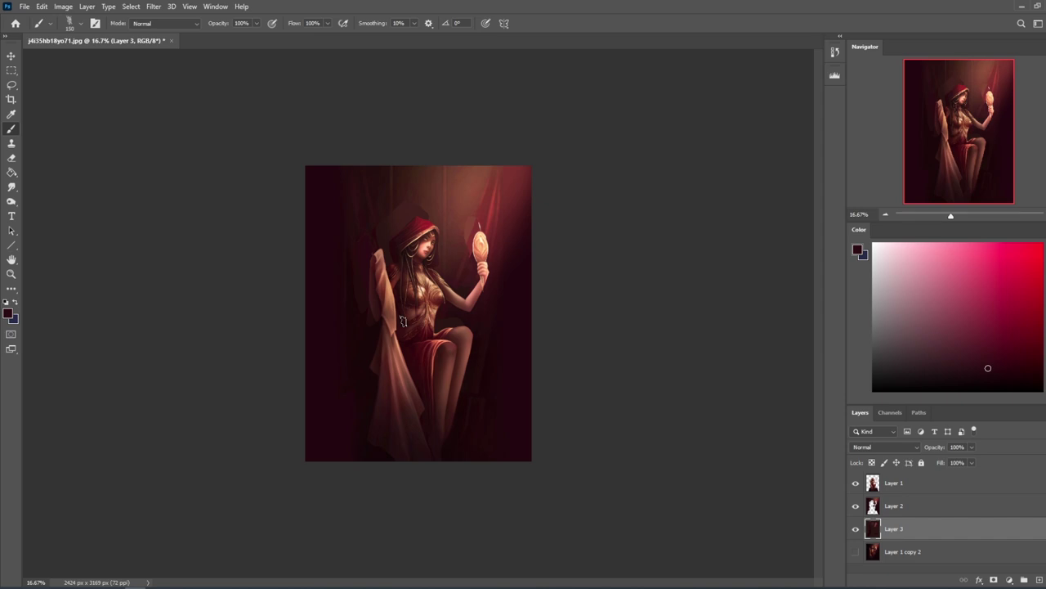
pyautogui.keyDown('alt'); pyautogui.click(421, 217); pyautogui.keyUp('alt')
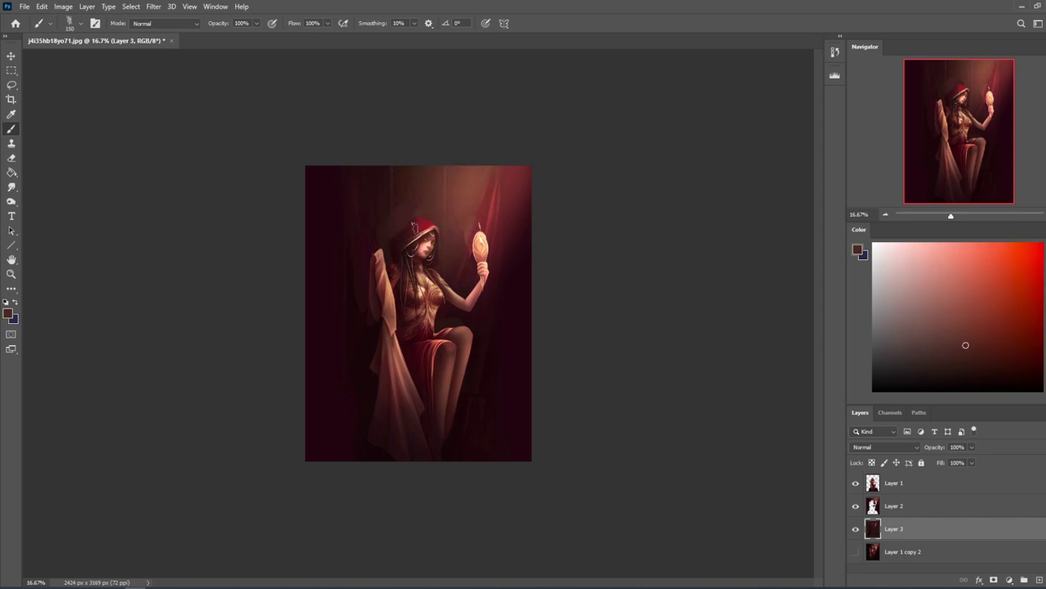
pyautogui.keyDown('alt'); pyautogui.click(411, 216); pyautogui.keyUp('alt')
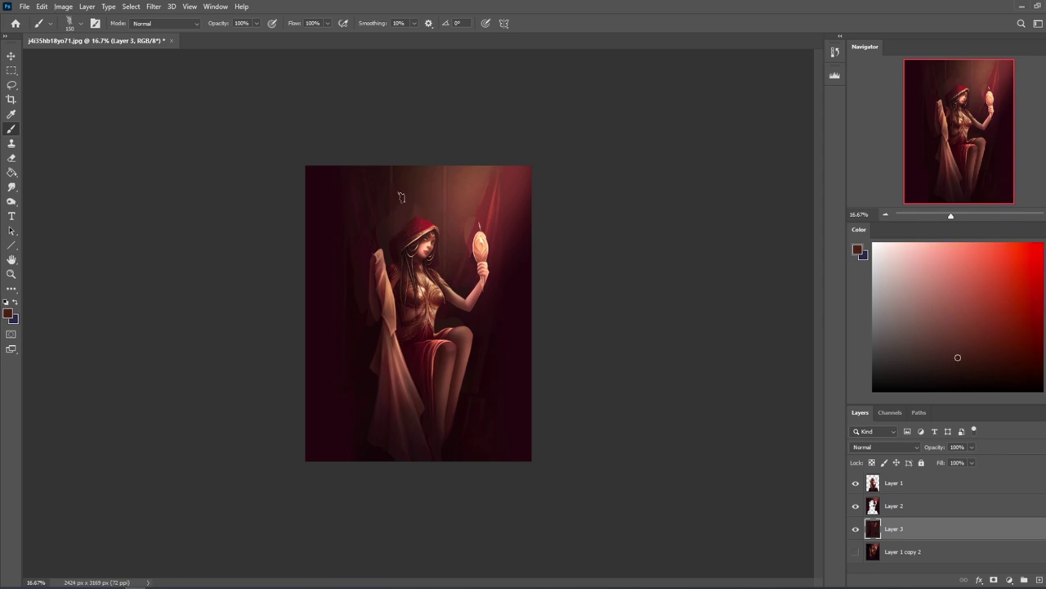
pyautogui.keyDown('alt'); pyautogui.click(384, 235); pyautogui.keyUp('alt')
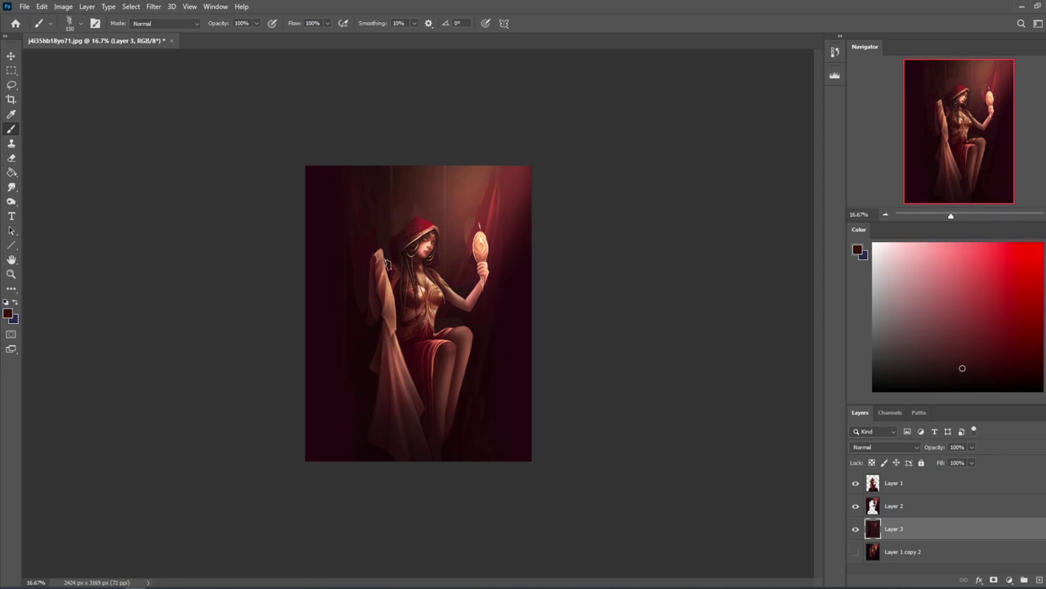
pyautogui.keyDown('alt'); pyautogui.click(397, 230); pyautogui.keyUp('alt')
pyautogui.keyDown('alt'); pyautogui.click(409, 185); pyautogui.keyUp('alt')
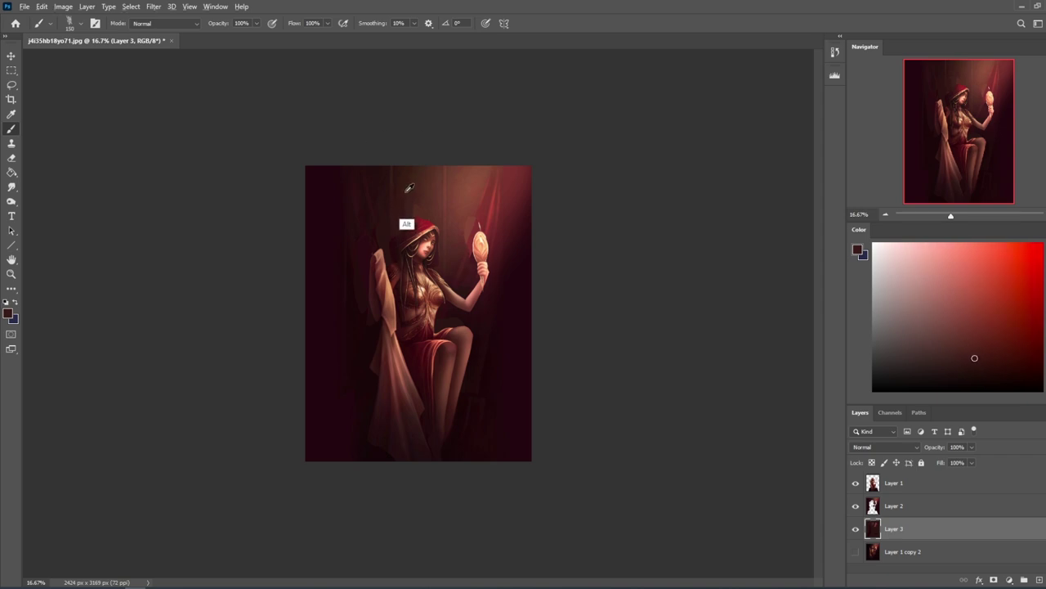
pyautogui.keyDown('alt'); pyautogui.click(424, 196); pyautogui.keyUp('alt')
# Touch up the backdrop around the mirror and forearm with reds sampled from the nearby curtain.
pyautogui.keyDown('alt'); pyautogui.click(481, 217); pyautogui.keyUp('alt')
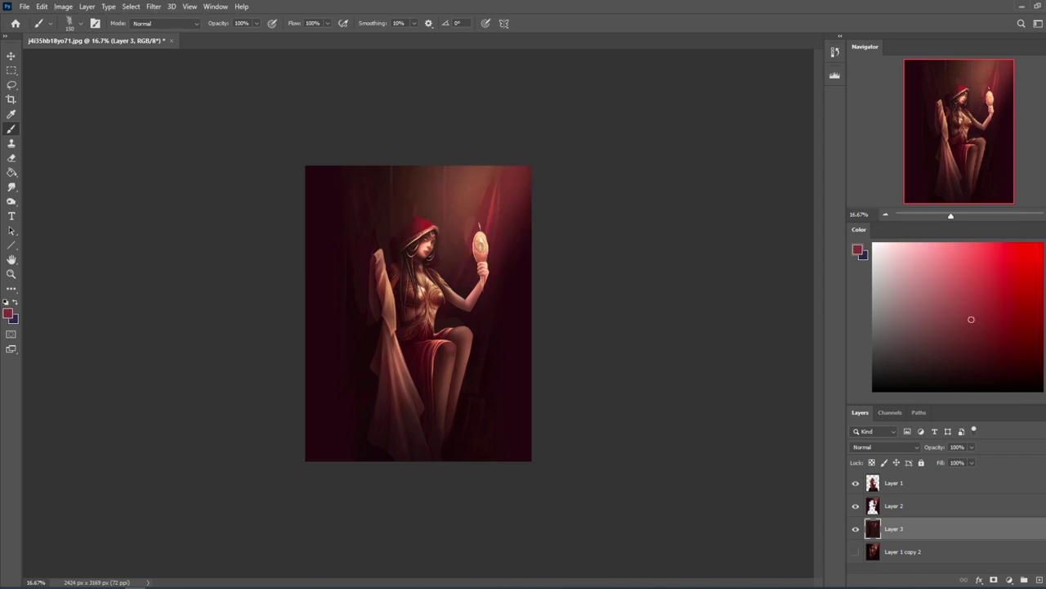
pyautogui.keyDown('alt'); pyautogui.click(469, 278); pyautogui.keyUp('alt')
pyautogui.keyDown('alt'); pyautogui.click(477, 237); pyautogui.keyUp('alt')
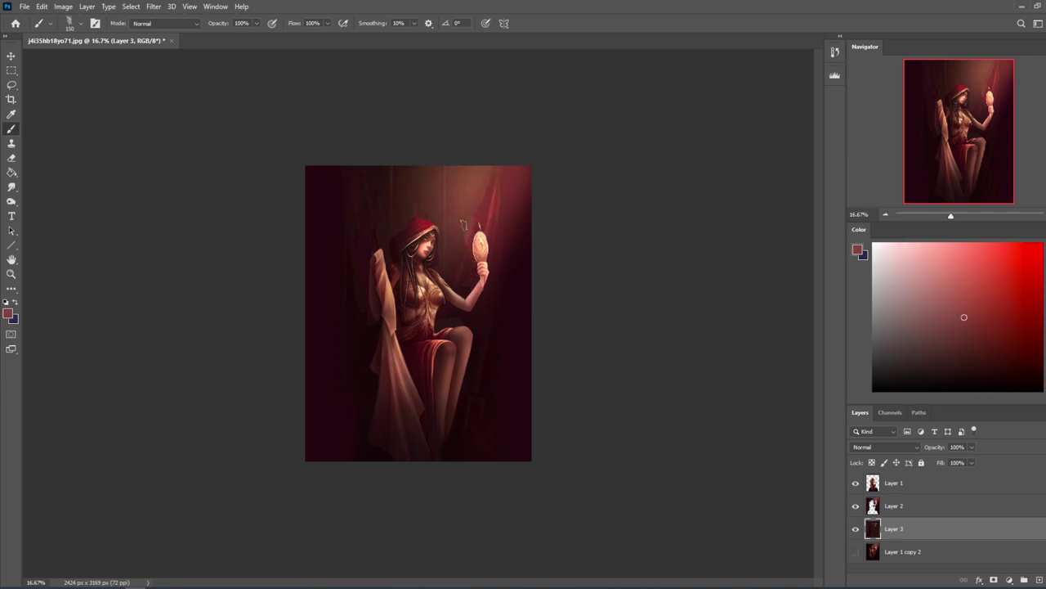
pyautogui.keyDown('alt'); pyautogui.click(460, 273); pyautogui.keyUp('alt')
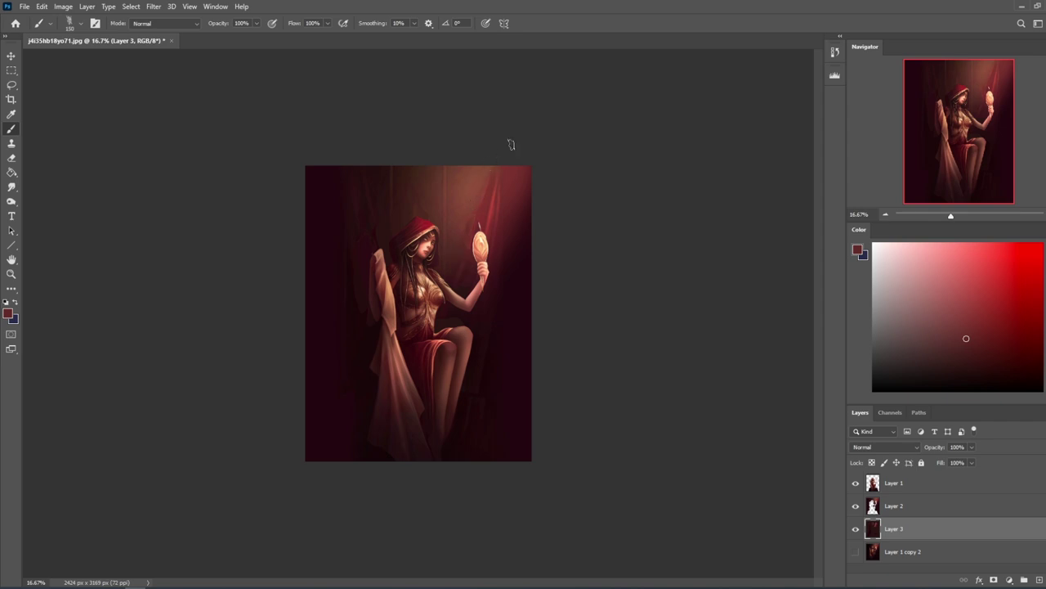
pyautogui.keyDown('alt'); pyautogui.click(473, 206); pyautogui.keyUp('alt')
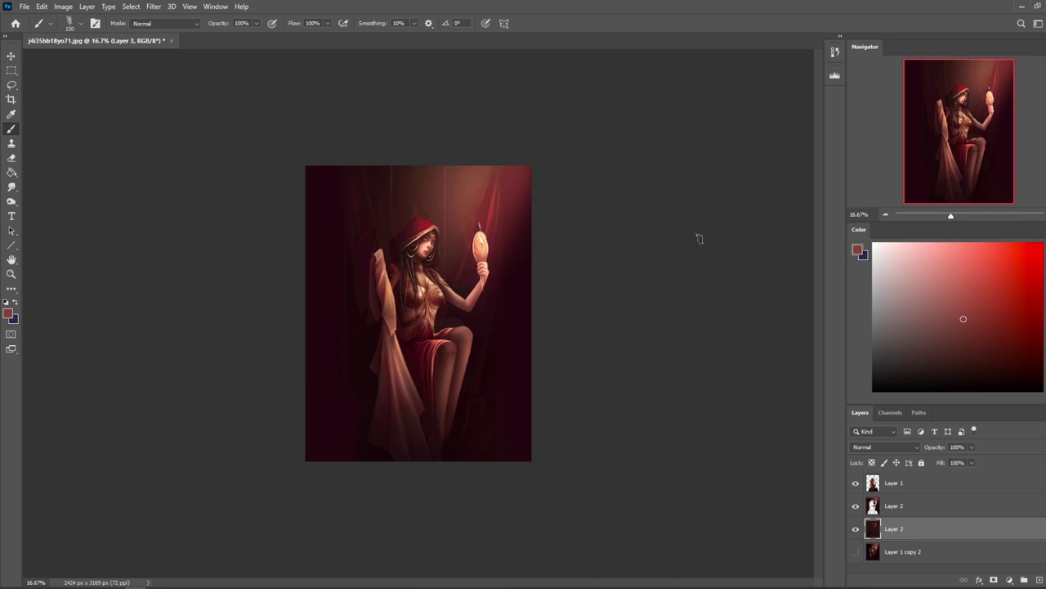
# Merge the backdrop on Layer 2 down into Layer 3 and reselect the figure's Layer 1.
pyautogui.rightClick(920, 510)
pyautogui.click(958, 369)
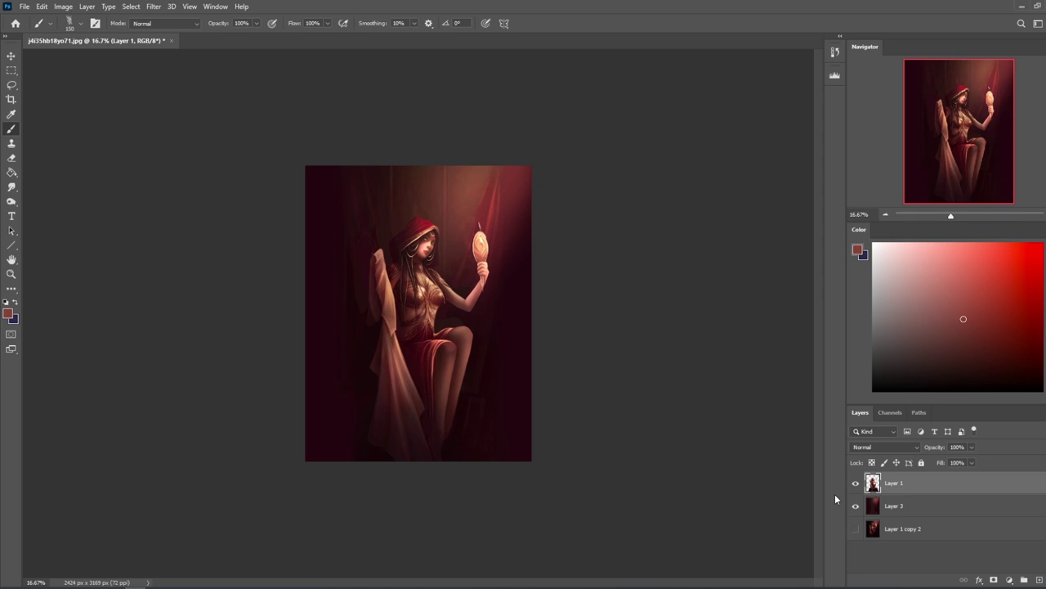
pyautogui.click(901, 510)
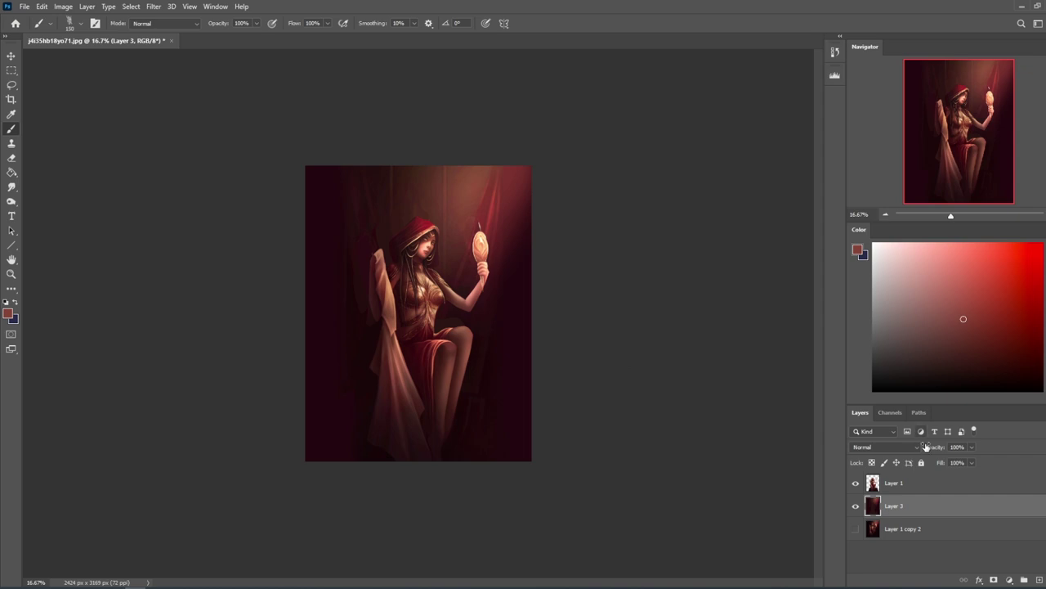
pyautogui.click(914, 485)
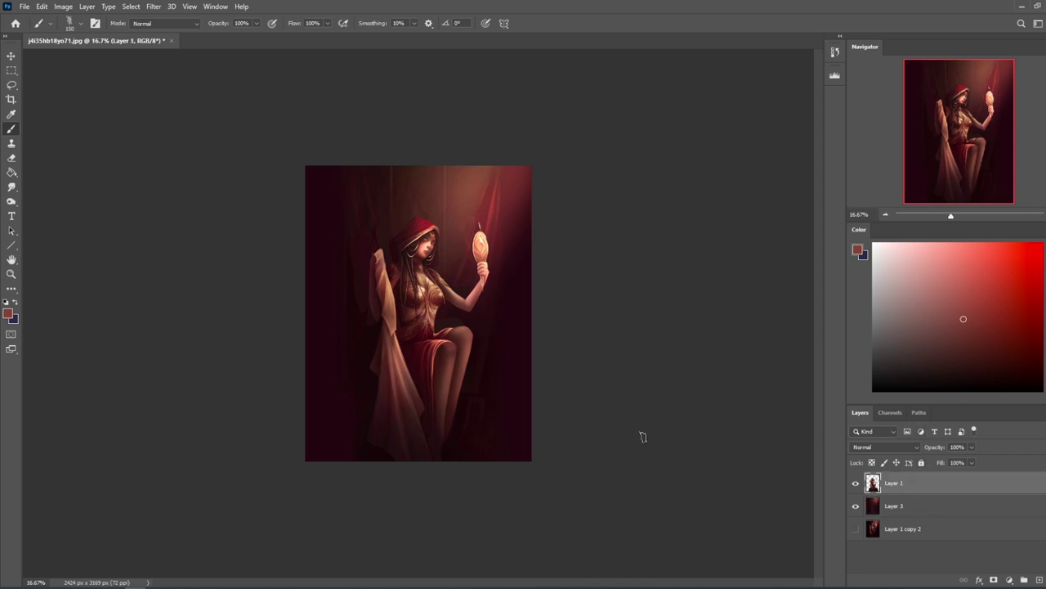
# Compare the reworked composition with the earlier version on Layer 1 copy 2.
pyautogui.keyDown('alt'); pyautogui.click(856, 530); pyautogui.keyUp('alt')
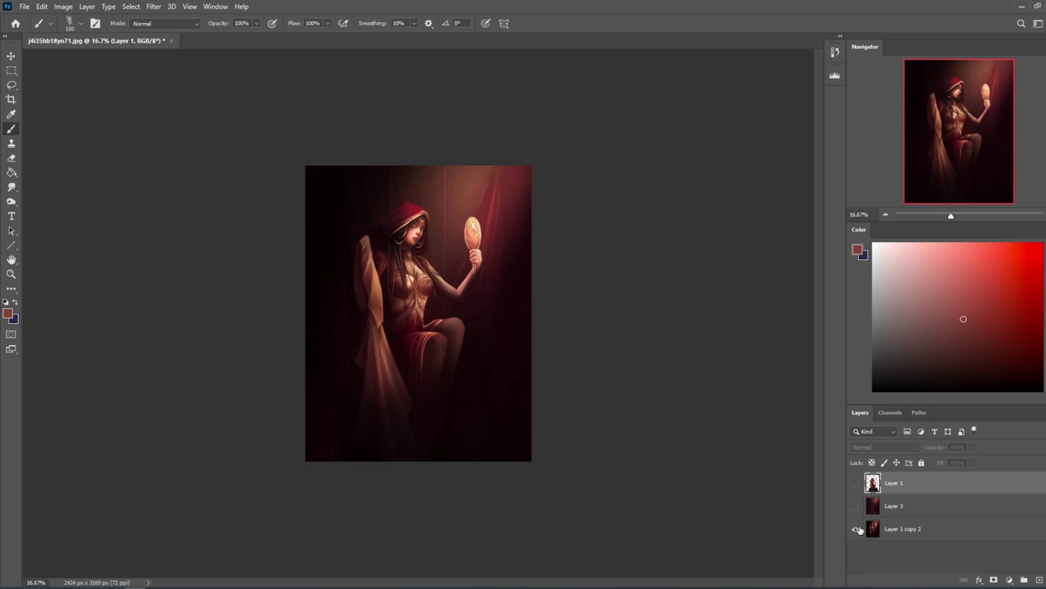
pyautogui.click(856, 529)
pyautogui.click(856, 506)
pyautogui.click(856, 483)
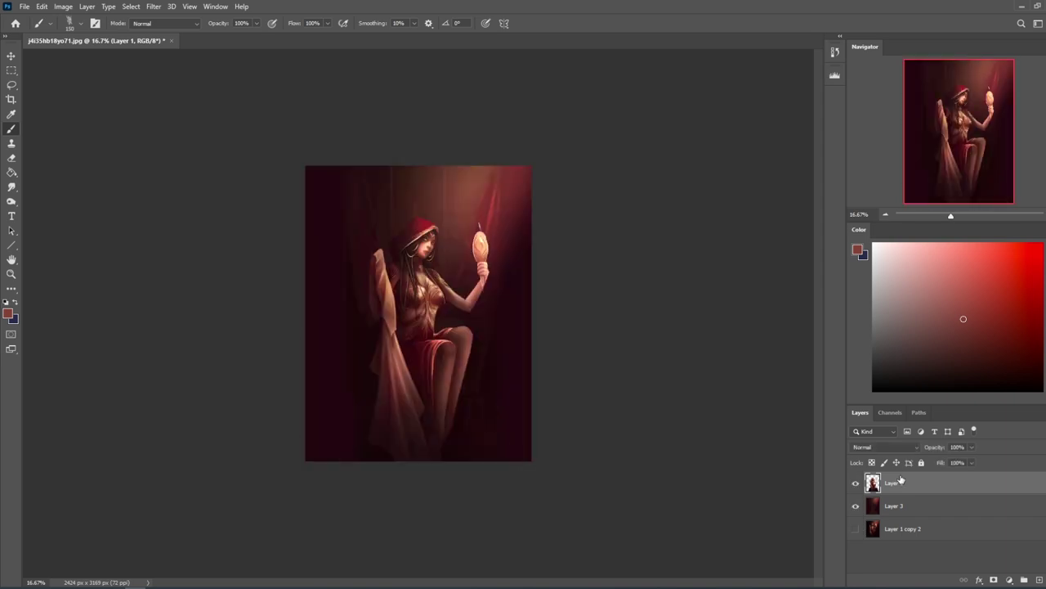
# Hide the figure on Layer 1 and paint sampled red over the upper part of the light streak on Layer 3's curtain.
pyautogui.click(856, 483)
pyautogui.click(856, 483)
pyautogui.click(856, 483)
pyautogui.click(894, 506)
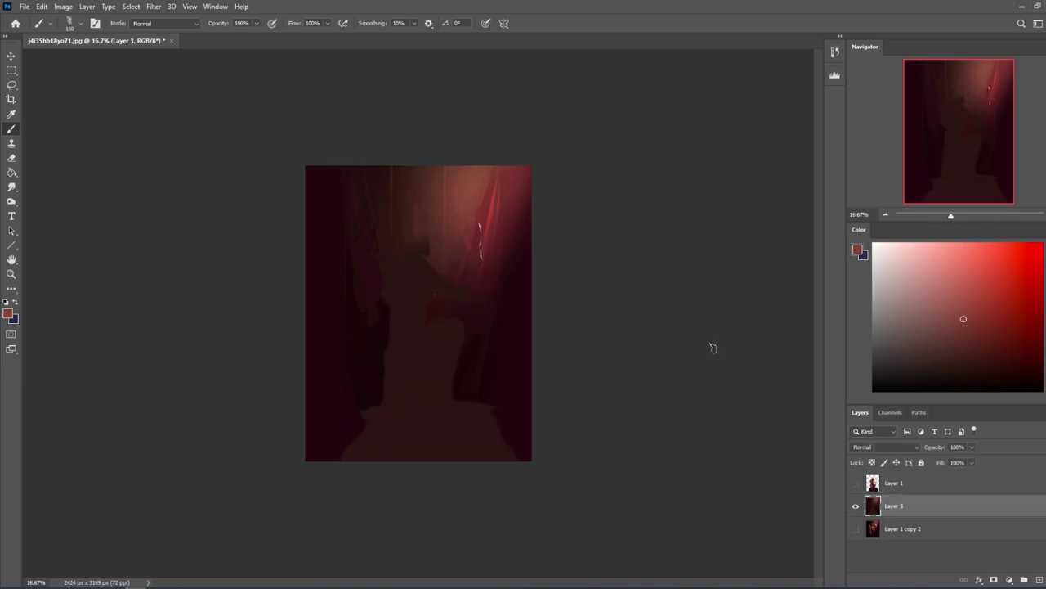
pyautogui.keyDown('alt'); pyautogui.click(479, 250); pyautogui.keyUp('alt')
pyautogui.press('[')
pyautogui.press('[')
pyautogui.press('[')
pyautogui.press('[')
pyautogui.moveTo(481, 222); pyautogui.dragTo(479, 245)
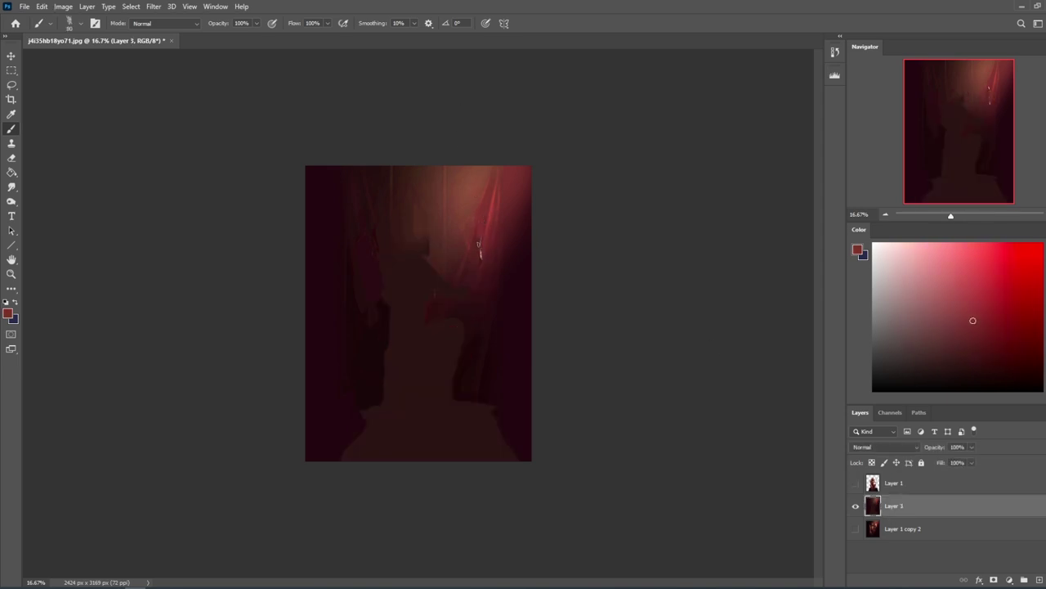
# Cover the rest of the curtain's light streak with sampled dark and bright reds, and show Layer 1 again.
pyautogui.keyDown('alt'); pyautogui.click(479, 253); pyautogui.keyUp('alt')
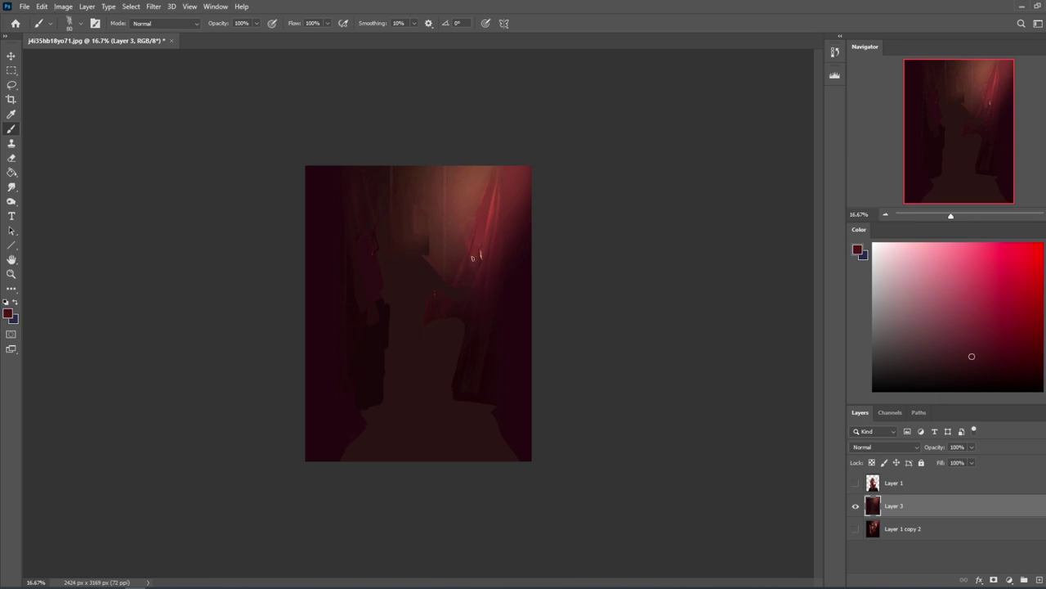
pyautogui.press(']')
pyautogui.press(']')
pyautogui.keyDown('alt'); pyautogui.click(480, 259); pyautogui.keyUp('alt')
pyautogui.press(']')
pyautogui.press('[')
pyautogui.press('[')
pyautogui.press('[')
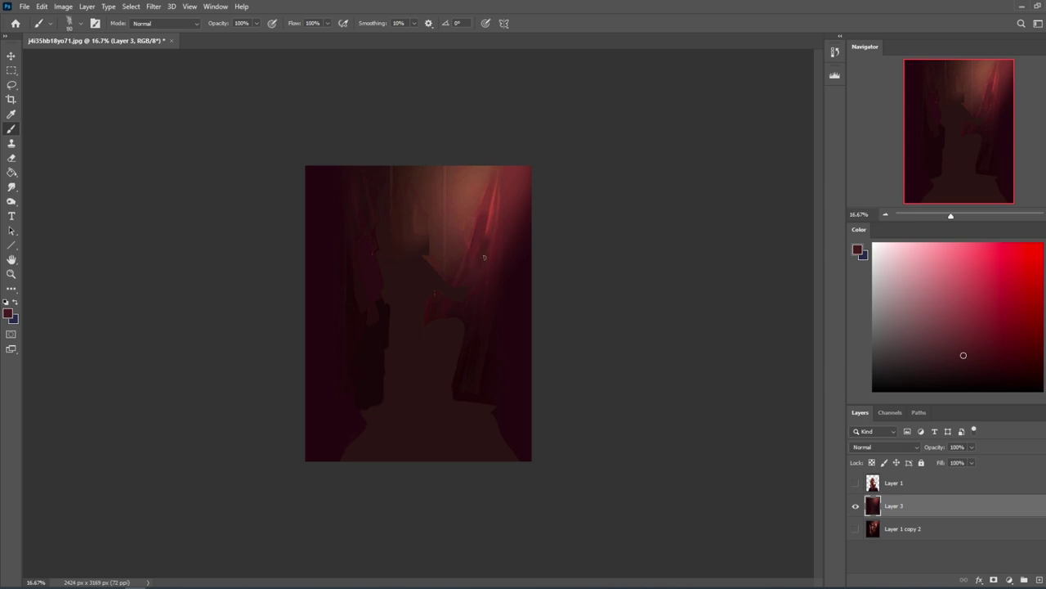
pyautogui.keyDown('alt'); pyautogui.click(487, 245); pyautogui.keyUp('alt')
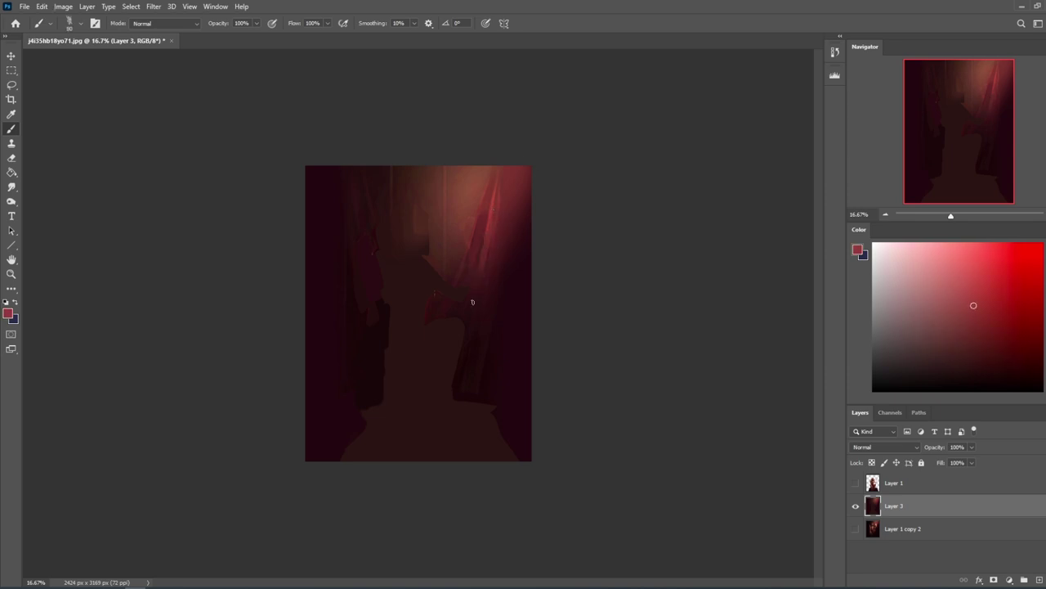
pyautogui.click(855, 482)
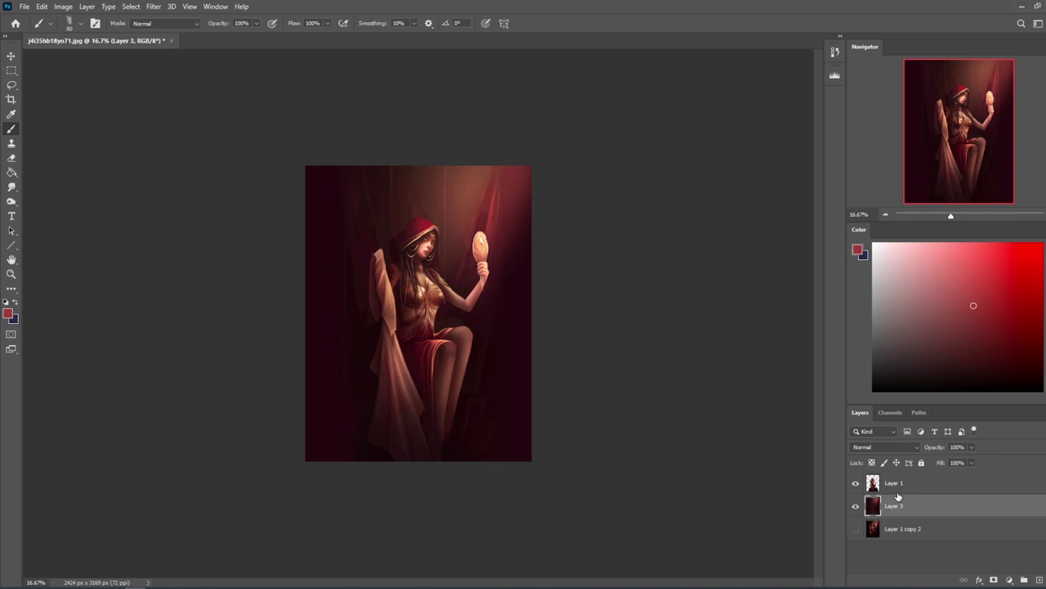
# Raise the lightness of the backdrop on Layer 3 to +6 with Hue/Saturation.
pyautogui.click(944, 487)
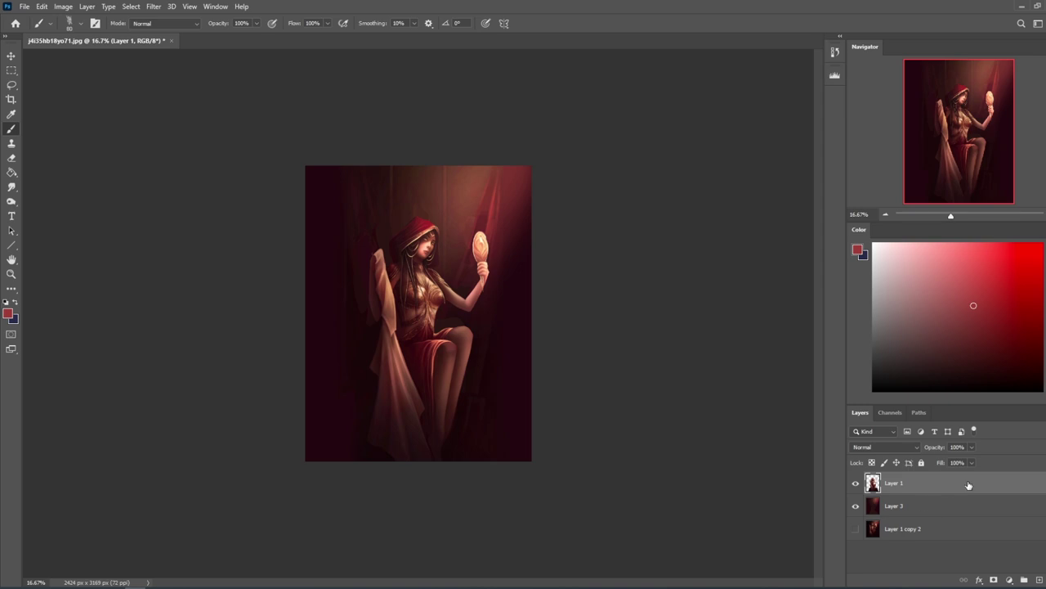
pyautogui.click(918, 507)
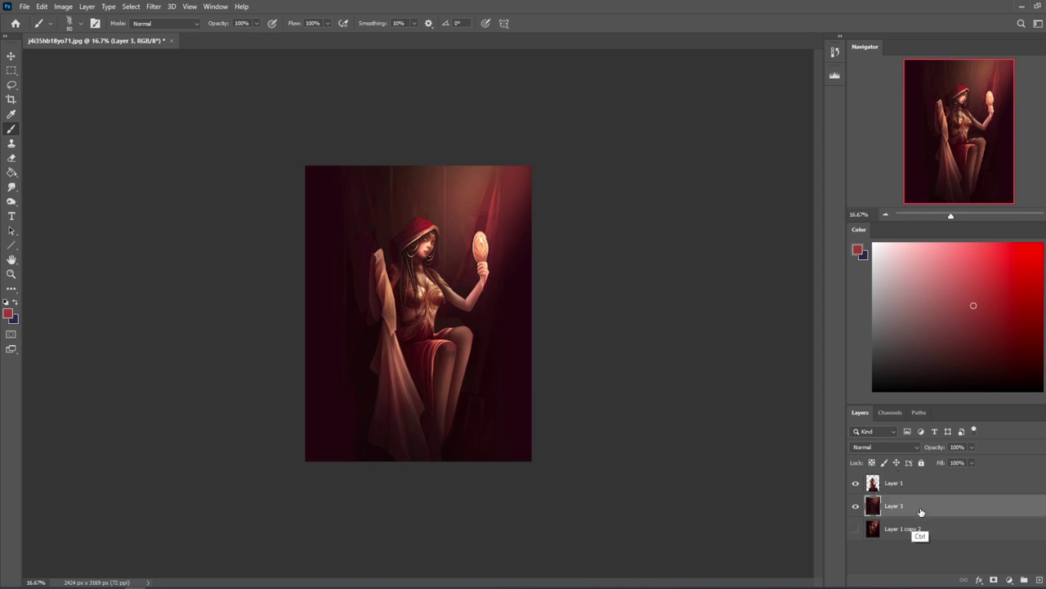
pyautogui.hotkey('ctrl', 'u')
pyautogui.moveTo(871, 428); pyautogui.dragTo(873, 431)
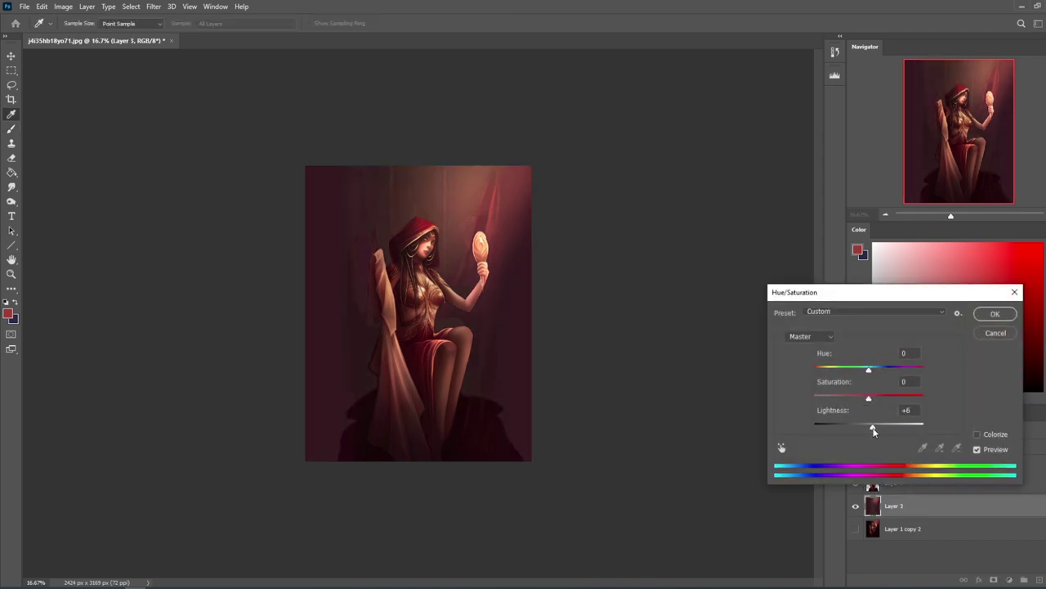
pyautogui.click(999, 314)
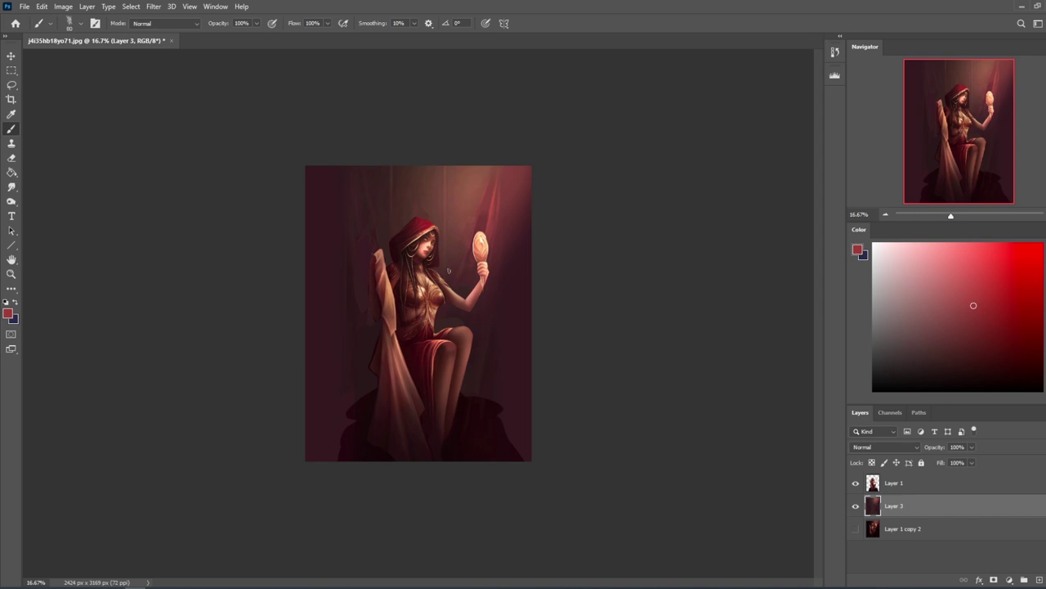
# Choose the tapered, streak-shaped 2476 px brush from the brush presets.
pyautogui.rightClick(488, 204)
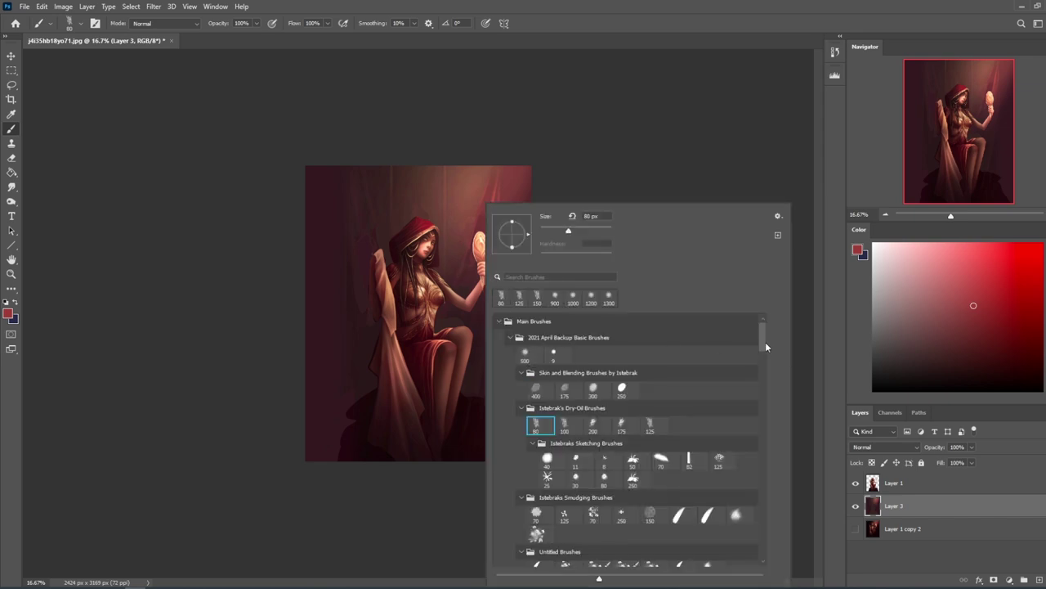
pyautogui.click(525, 354)
pyautogui.click(680, 156)
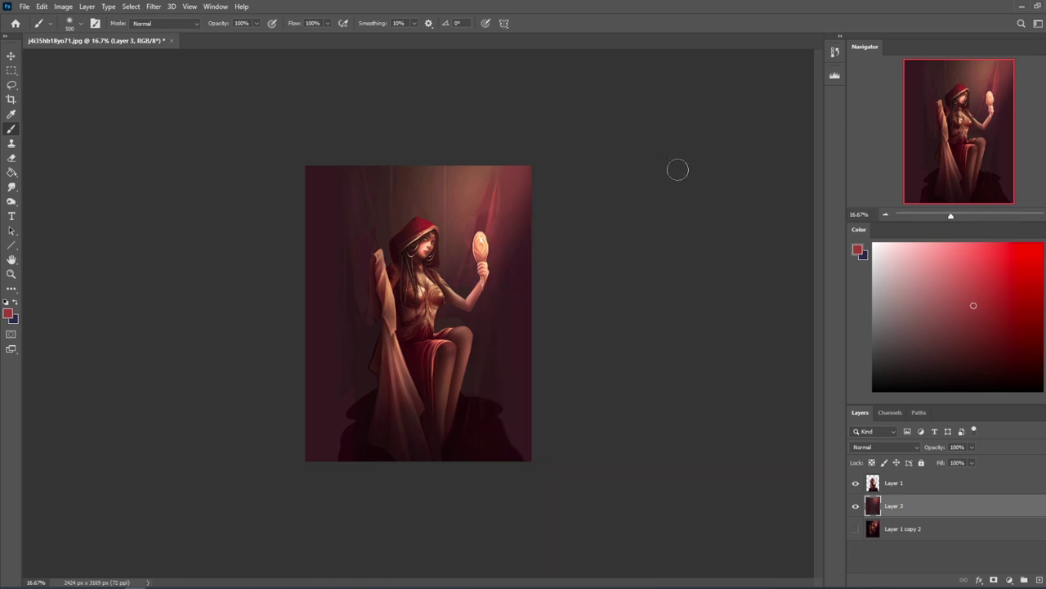
pyautogui.rightClick(470, 259)
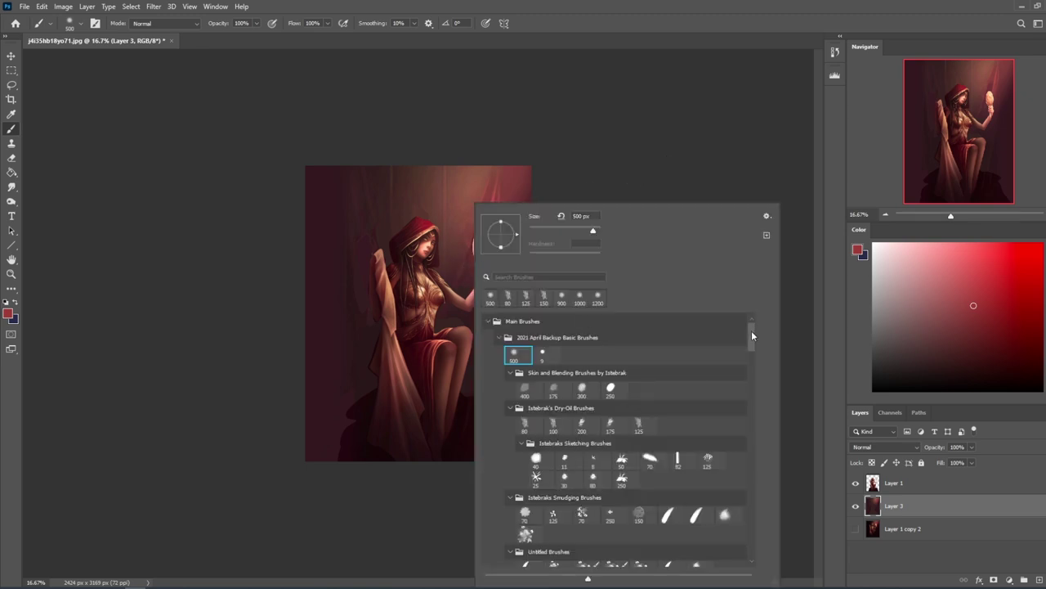
pyautogui.moveTo(753, 331); pyautogui.dragTo(736, 480)
pyautogui.scroll(-3, 742, 485)
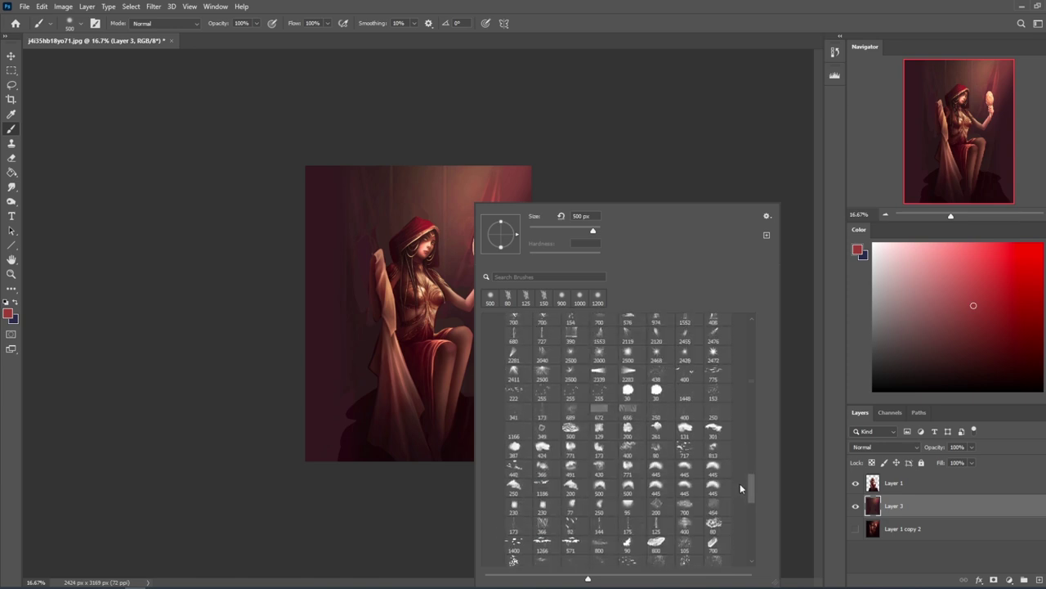
pyautogui.click(714, 381)
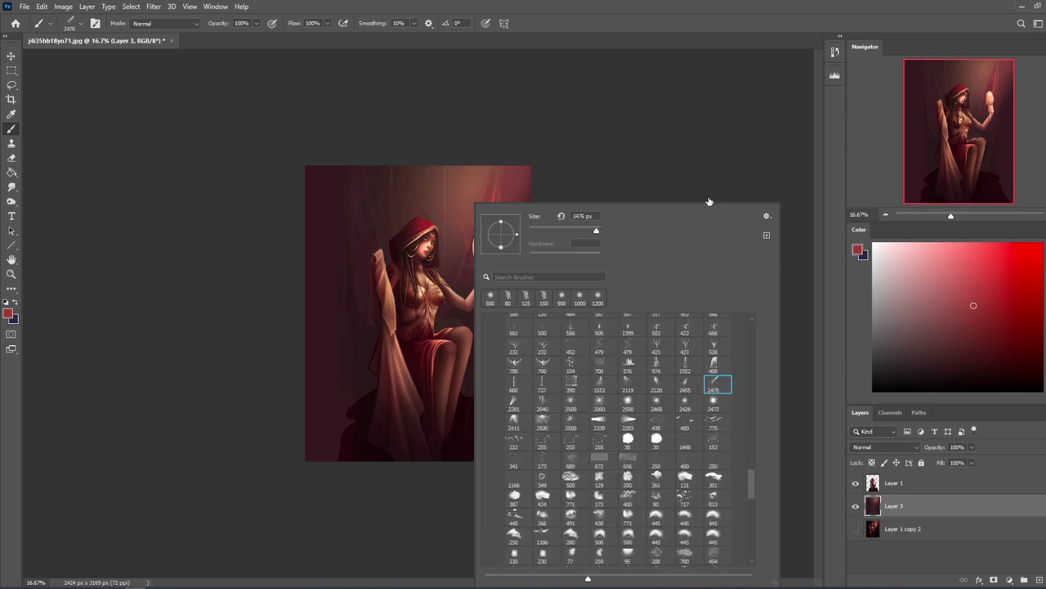
pyautogui.click(724, 100)
# Enlarge the streak-shaped brush to 5000 px.
pyautogui.hotkey('ctrl', '-')
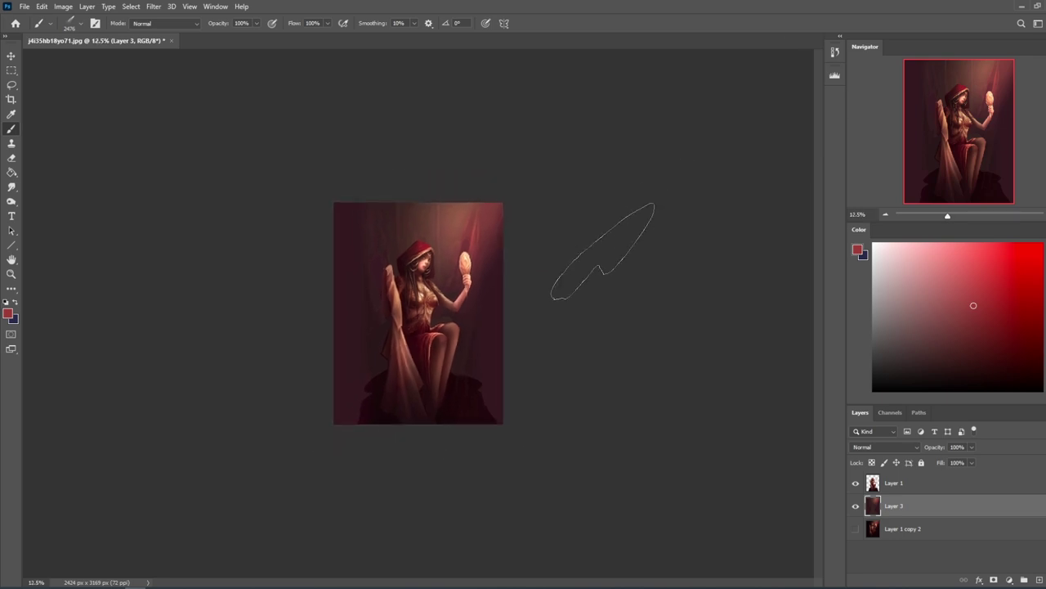
pyautogui.press('[')
pyautogui.click(75, 24)
pyautogui.moveTo(133, 61); pyautogui.dragTo(141, 62)
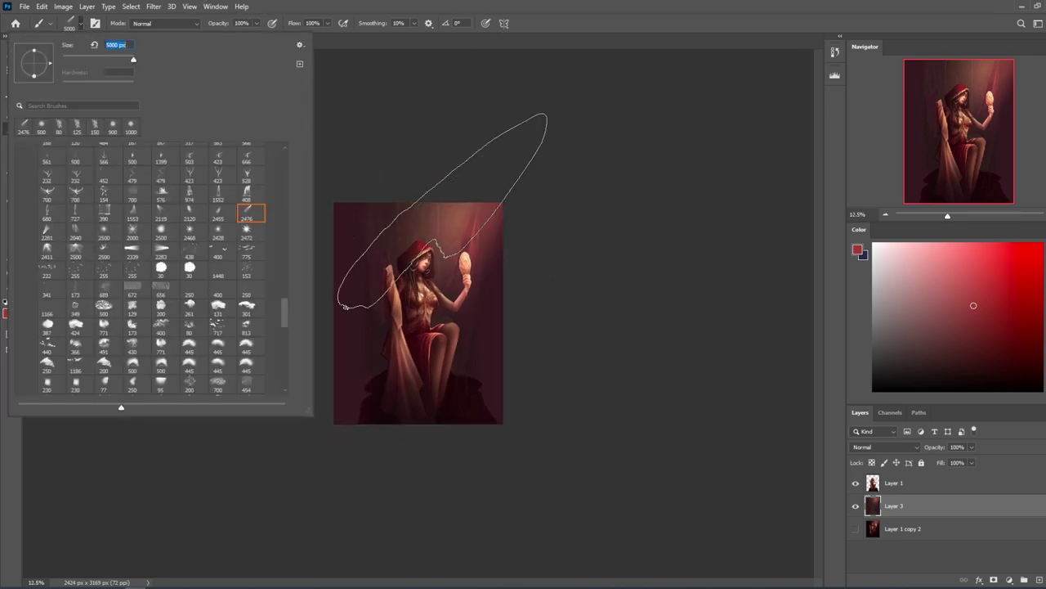
pyautogui.click(684, 305)
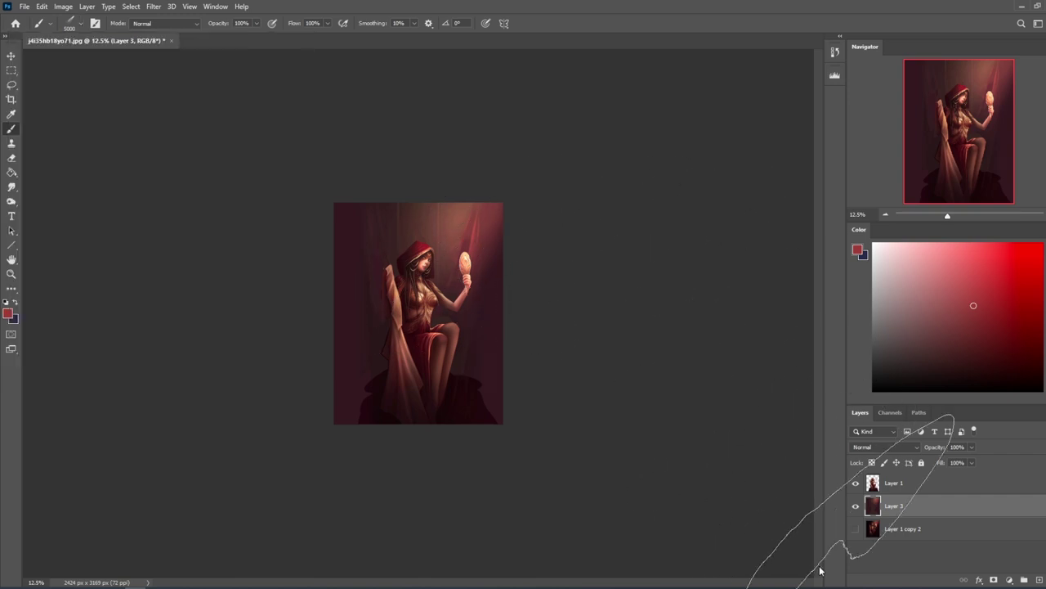
# Set the foreground colour to a pale mint green for the light beam.
pyautogui.keyDown('alt'); pyautogui.click(464, 209); pyautogui.keyUp('alt')
pyautogui.moveTo(901, 263)
pyautogui.mouseDown()
pyautogui.moveTo(901, 277)
pyautogui.moveTo(894, 261)
pyautogui.mouseUp()
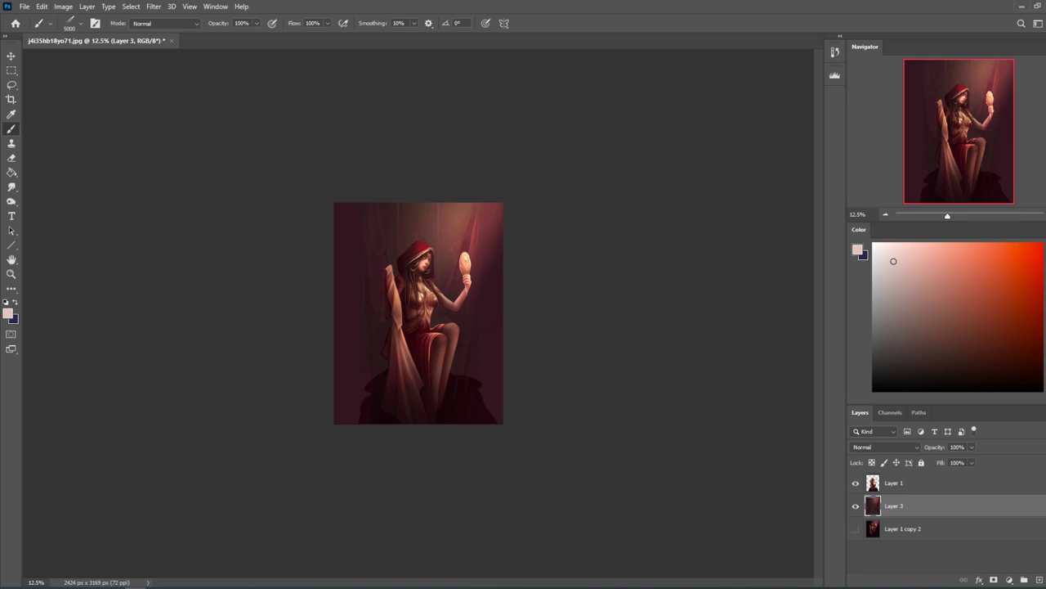
pyautogui.moveTo(1045, 387); pyautogui.dragTo(1045, 323)
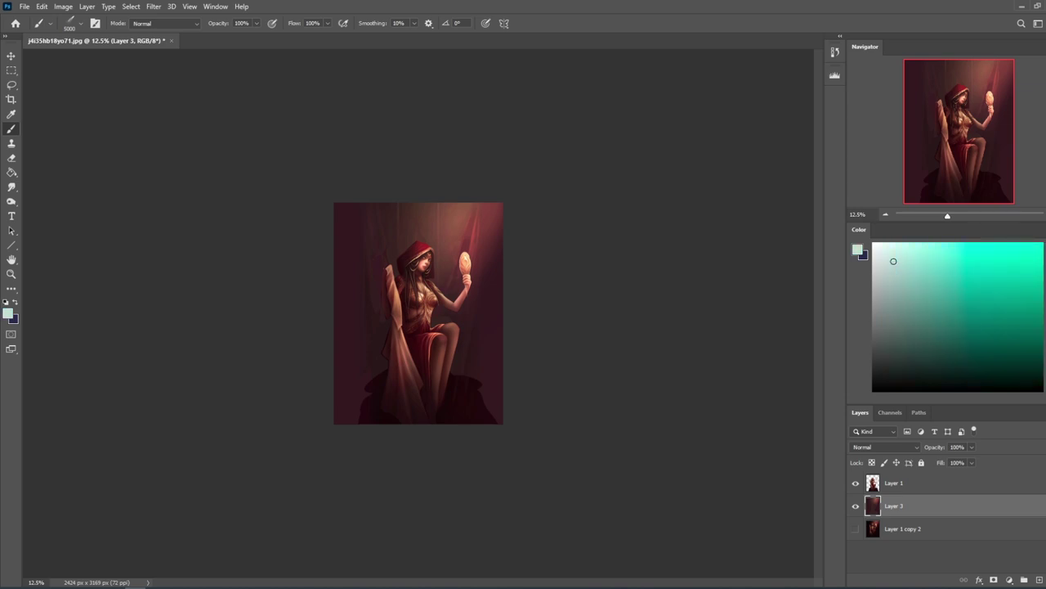
# Add a new layer above Layer 3 and, with the canvas view rotated, stamp one pale light beam behind the figure from above.
pyautogui.press('r')
pyautogui.moveTo(689, 360)
pyautogui.mouseDown()
pyautogui.moveTo(665, 439)
pyautogui.moveTo(557, 508)
pyautogui.mouseUp()
pyautogui.press('b')
pyautogui.click(1039, 579)
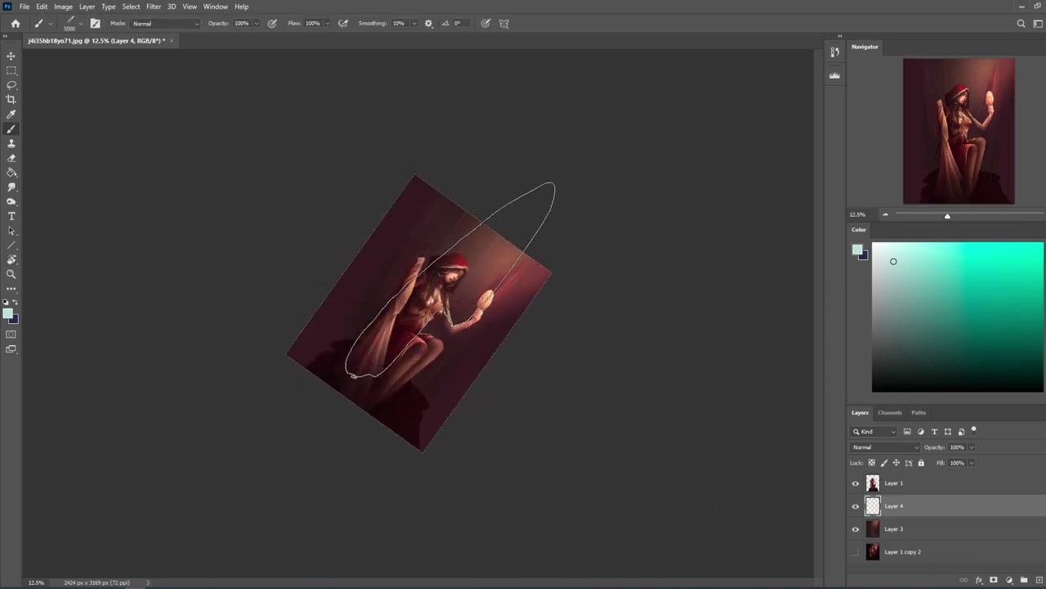
pyautogui.click(474, 269)
pyautogui.press('Escape')
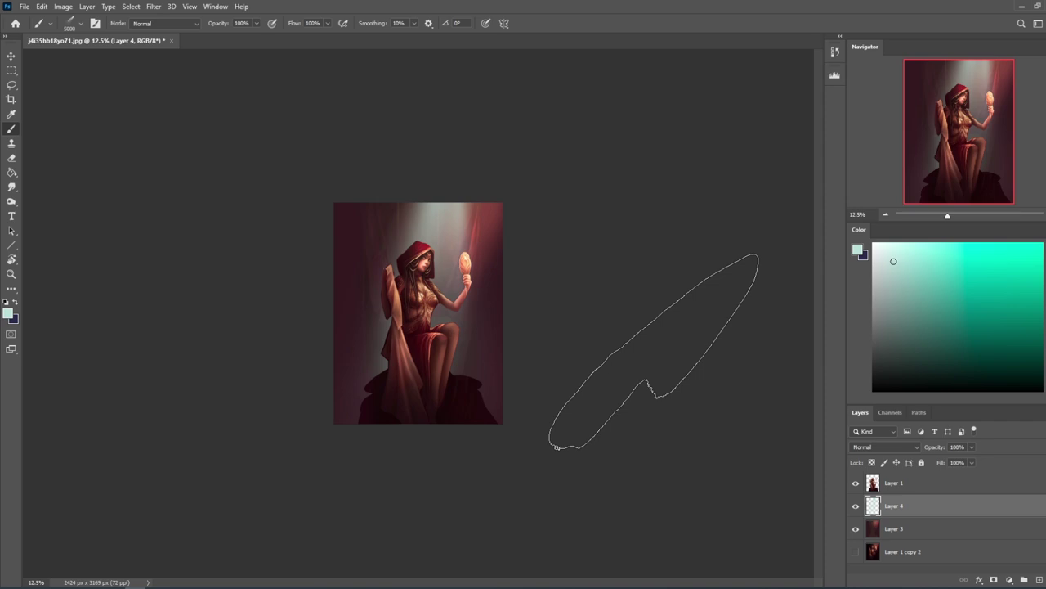
# Reduce the light-beam brush to 1300 px.
pyautogui.press('[')
pyautogui.press('[')
pyautogui.press('[')
pyautogui.press('[')
pyautogui.press('[')
pyautogui.press('[')
pyautogui.press('[')
pyautogui.press('[')
pyautogui.press('[')
pyautogui.press('[')
pyautogui.press('[')
pyautogui.press('[')
pyautogui.press('[')
pyautogui.press('[')
pyautogui.press('[')
pyautogui.press('[')
pyautogui.press('[')
pyautogui.press('[')
pyautogui.press('[')
pyautogui.press('[')
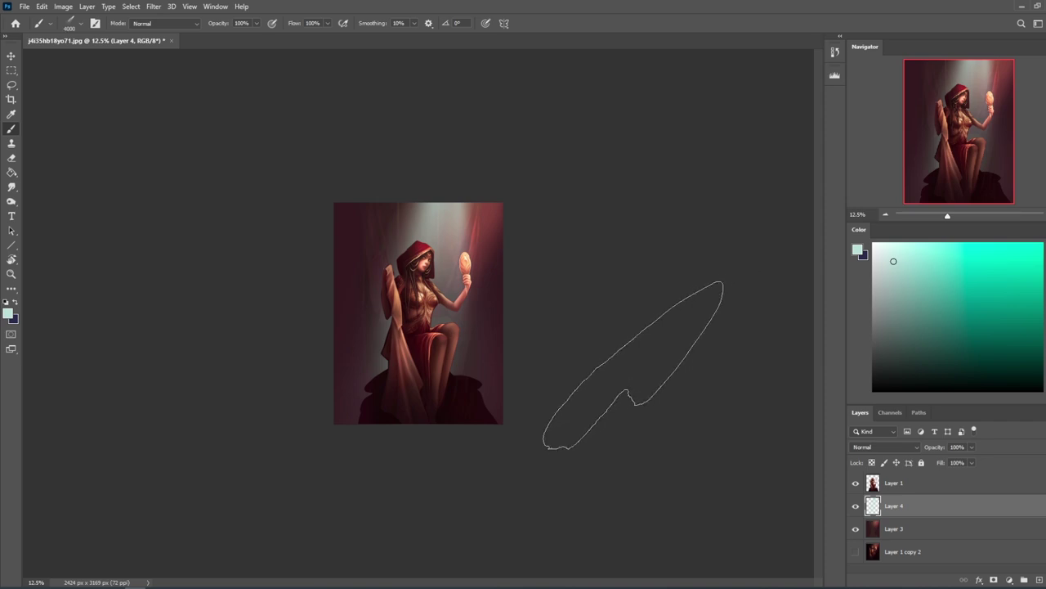
pyautogui.press('[')
pyautogui.press('[')
pyautogui.press('[')
pyautogui.press('[')
pyautogui.press('[')
pyautogui.press('[')
pyautogui.press('[')
pyautogui.press('[')
pyautogui.press('[')
pyautogui.press('[')
pyautogui.press('[')
pyautogui.press('[')
# Darken the sides of Layer 3's backdrop using the Burn tool on Shadows at 10% exposure with a 4300 px brush.
pyautogui.click(898, 529)
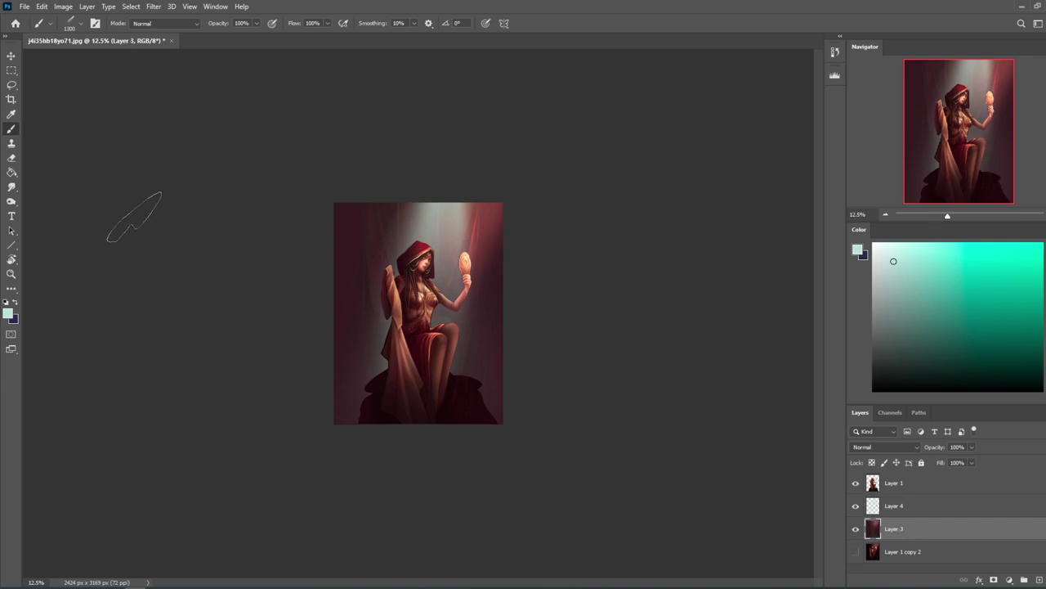
pyautogui.click(13, 202)
pyautogui.click(54, 213)
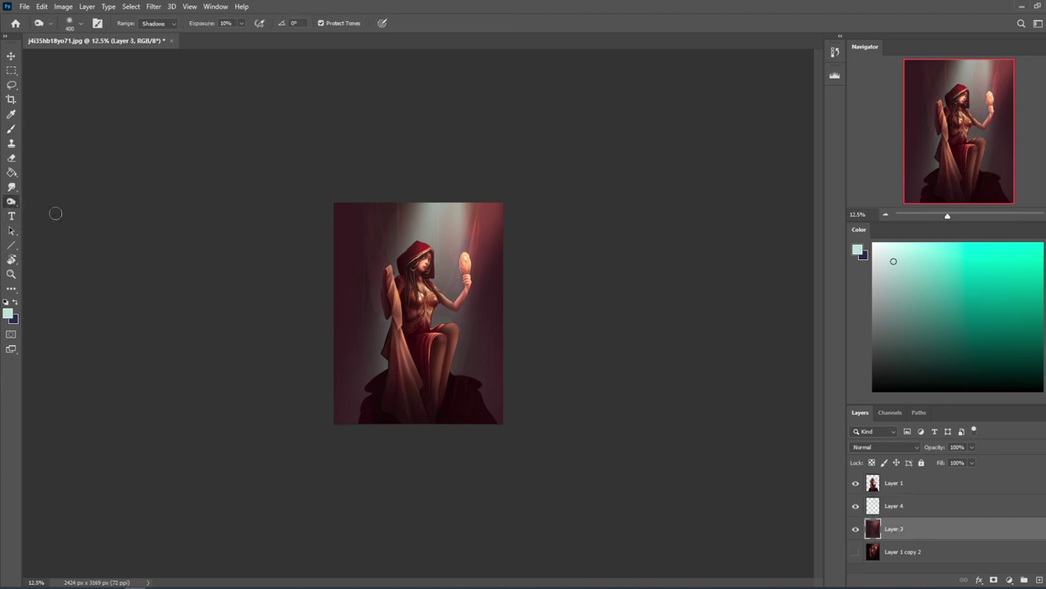
pyautogui.press(']')
pyautogui.press(']')
pyautogui.press(']')
pyautogui.press(']')
pyautogui.press(']')
pyautogui.press(']')
pyautogui.press(']')
pyautogui.press(']')
pyautogui.press(']')
pyautogui.press(']')
pyautogui.press(']')
pyautogui.press(']')
pyautogui.press(']')
pyautogui.press(']')
pyautogui.press(']')
pyautogui.press(']')
pyautogui.press(']')
pyautogui.press(']')
pyautogui.press(']')
pyautogui.press(']')
pyautogui.press(']')
pyautogui.press(']')
pyautogui.press(']')
pyautogui.press(']')
pyautogui.press(']')
pyautogui.press(']')
pyautogui.press(']')
pyautogui.press(']')
pyautogui.press(']')
pyautogui.press(']')
pyautogui.press(']')
pyautogui.press(']')
pyautogui.press(']')
pyautogui.press(']')
pyautogui.press(']')
pyautogui.press(']')
pyautogui.press(']')
pyautogui.press(']')
pyautogui.press(']')
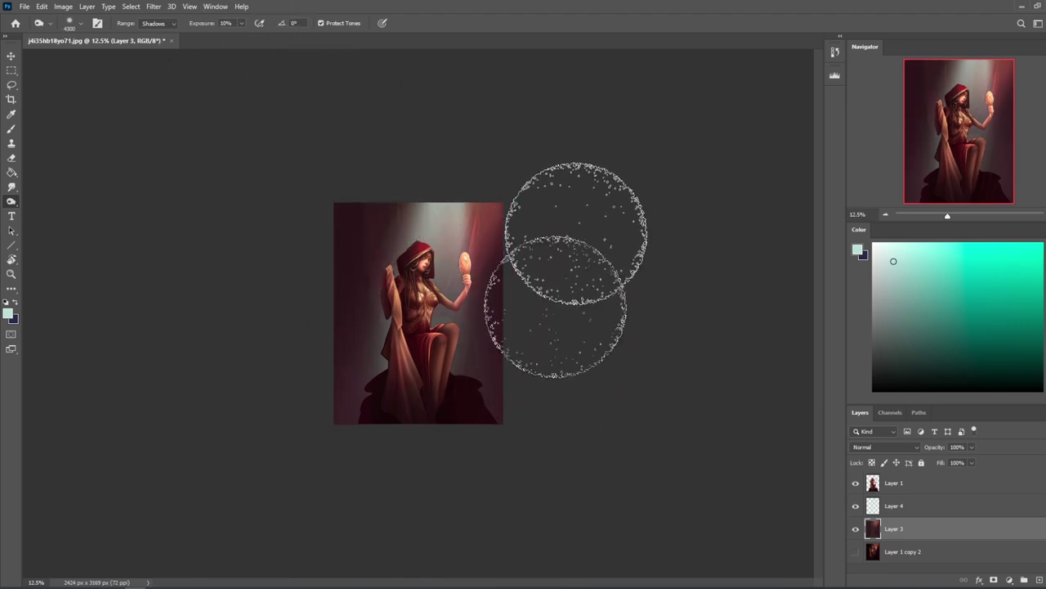
# Compare the painting with and without the light beam on Layer 4.
pyautogui.click(856, 506)
pyautogui.click(856, 506)
pyautogui.click(856, 506)
pyautogui.click(856, 506)
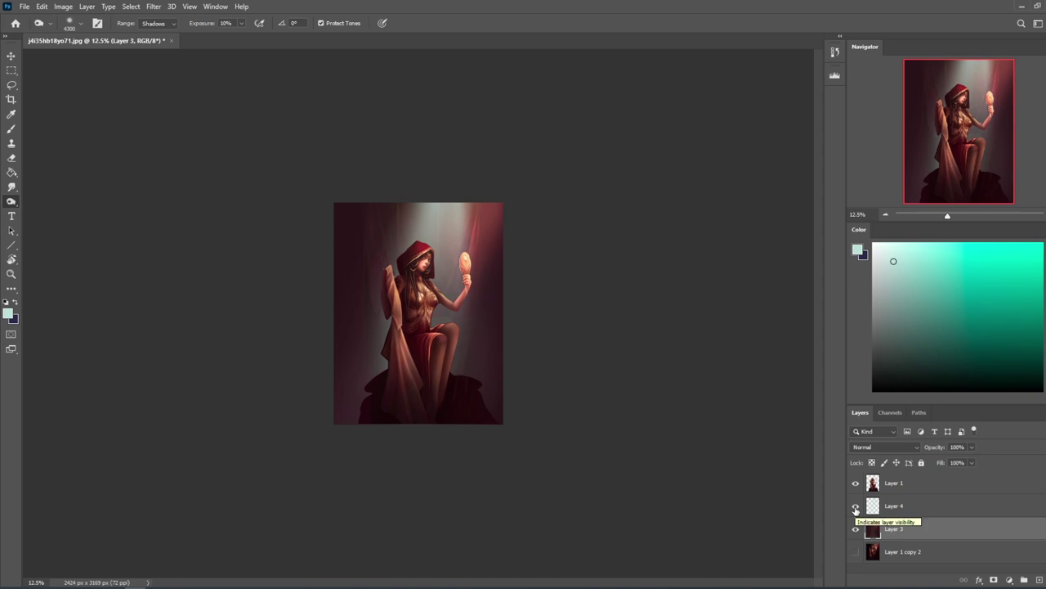
pyautogui.click(856, 506)
pyautogui.click(856, 506)
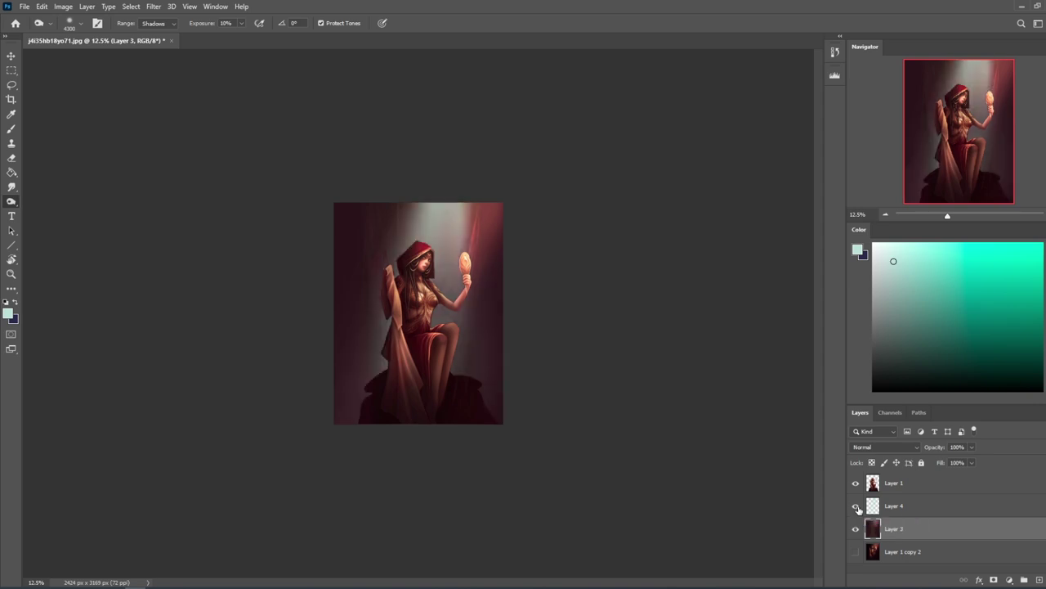
# Darken the figure on Layer 1 by strongly lowering its lightness with Hue/Saturation.
pyautogui.click(906, 489)
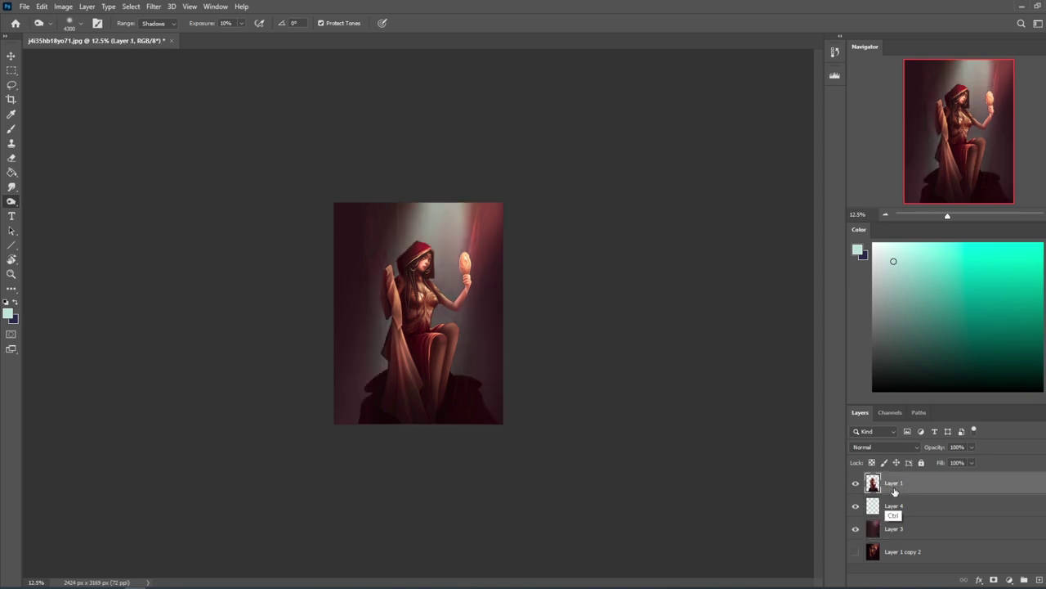
pyautogui.hotkey('ctrl', 'u')
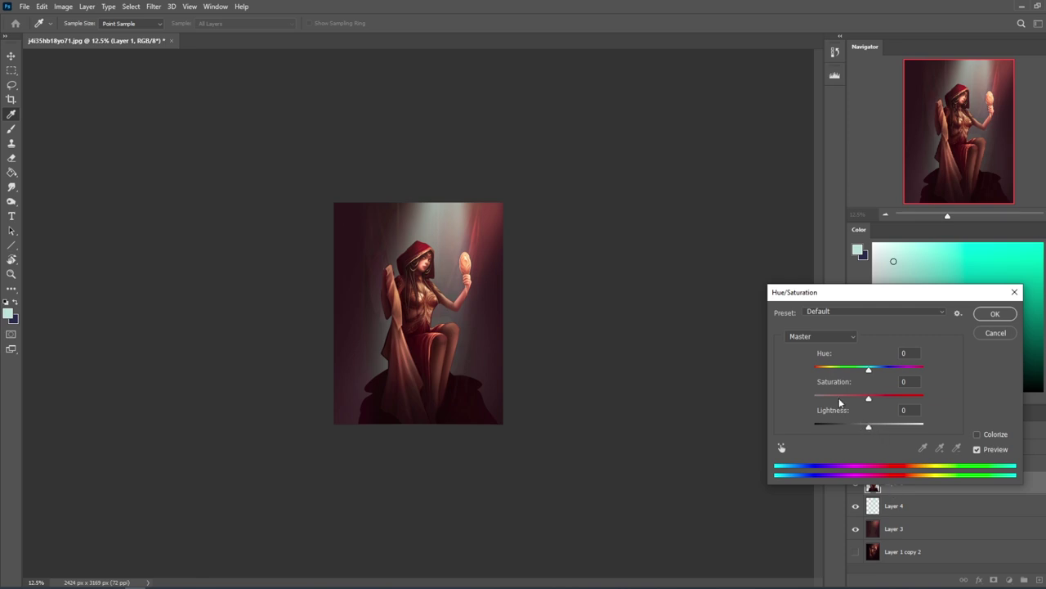
pyautogui.moveTo(868, 432); pyautogui.dragTo(855, 435)
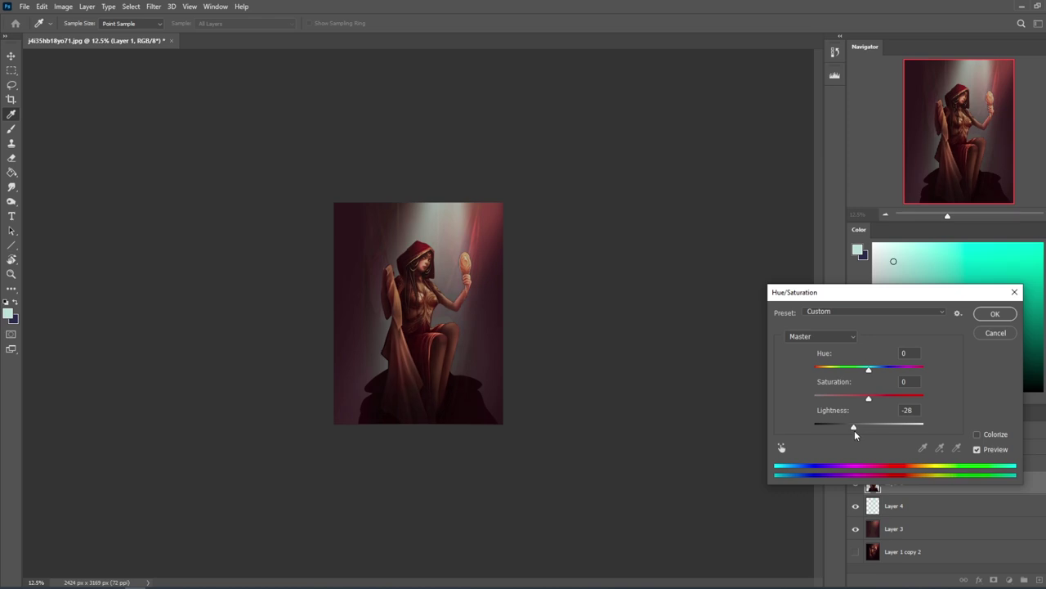
pyautogui.moveTo(855, 434); pyautogui.dragTo(851, 434)
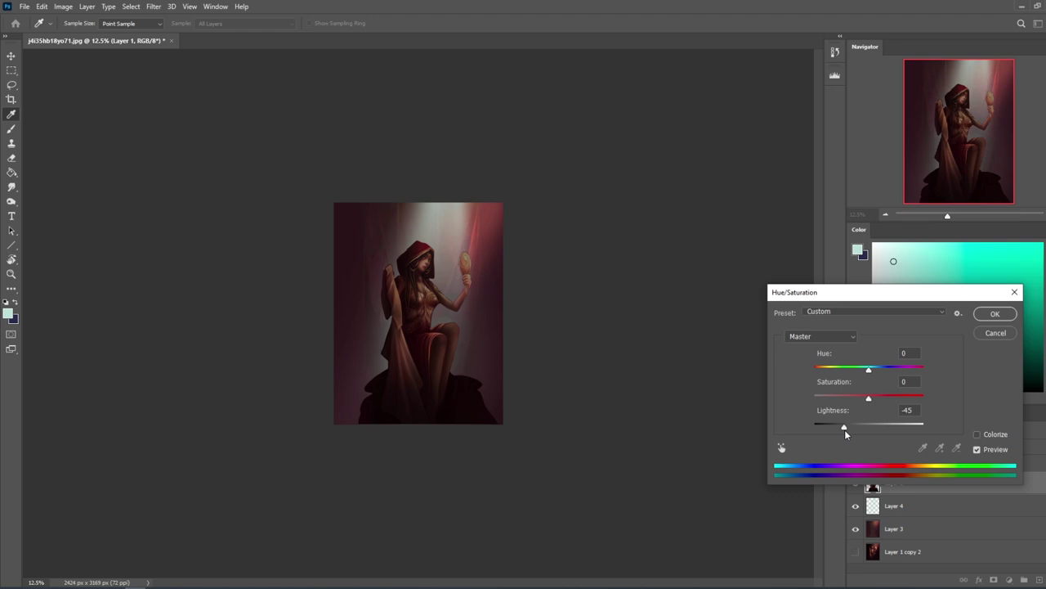
pyautogui.moveTo(845, 429); pyautogui.dragTo(847, 432)
pyautogui.moveTo(847, 430); pyautogui.dragTo(847, 430)
pyautogui.click(996, 314)
# Copy the whole darkened figure layer and revert the history to the last Burn Tool state.
pyautogui.press('o')
pyautogui.hotkey('ctrl', 'a')
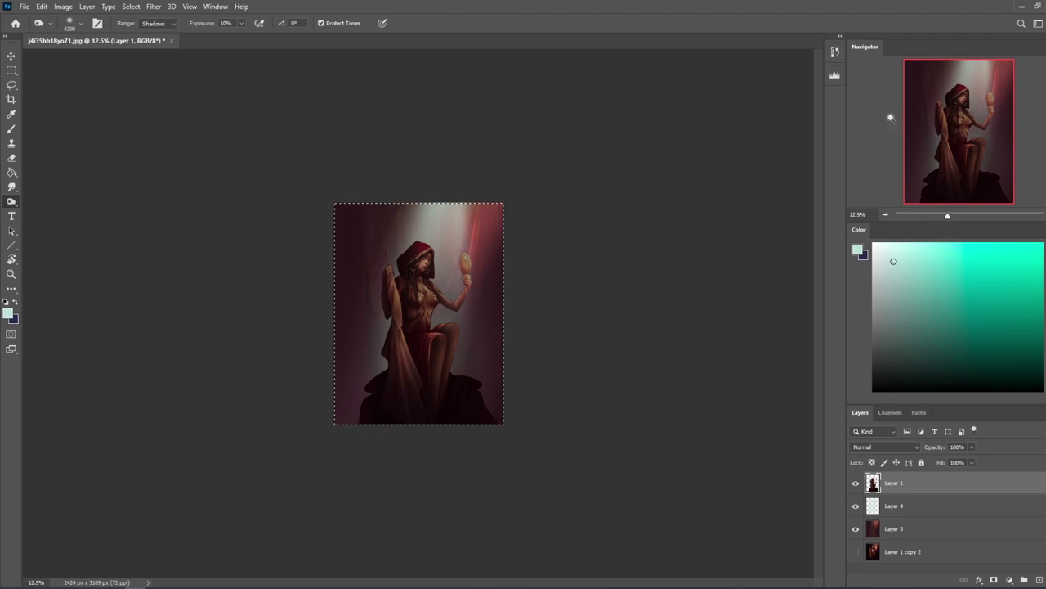
pyautogui.click(835, 54)
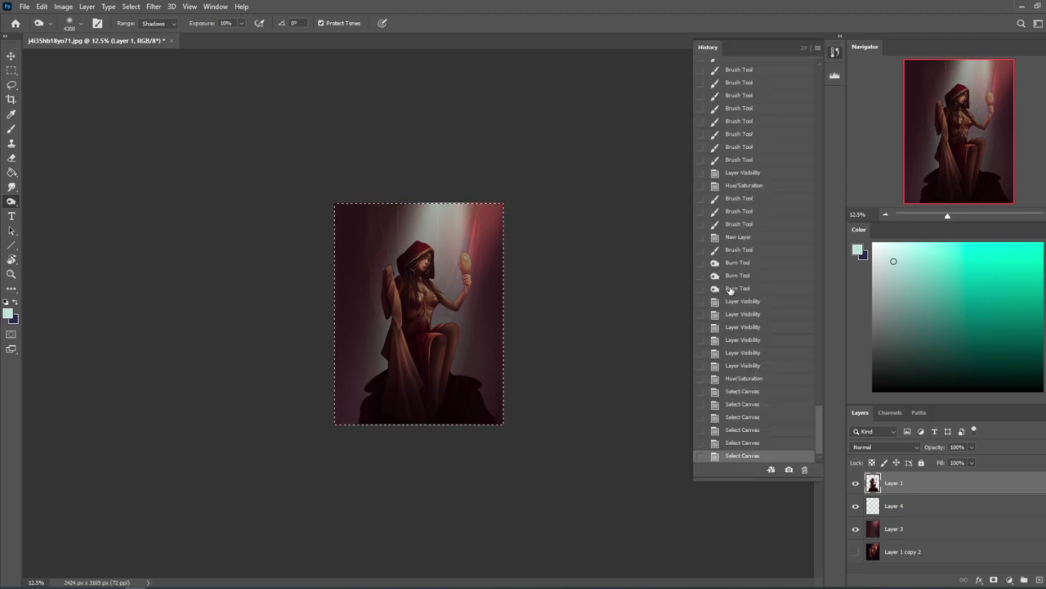
pyautogui.click(735, 289)
# Paste the darkened figure in place and move the pasted layer above Layer 1.
pyautogui.hotkey('ctrl', 'shift', 'v')
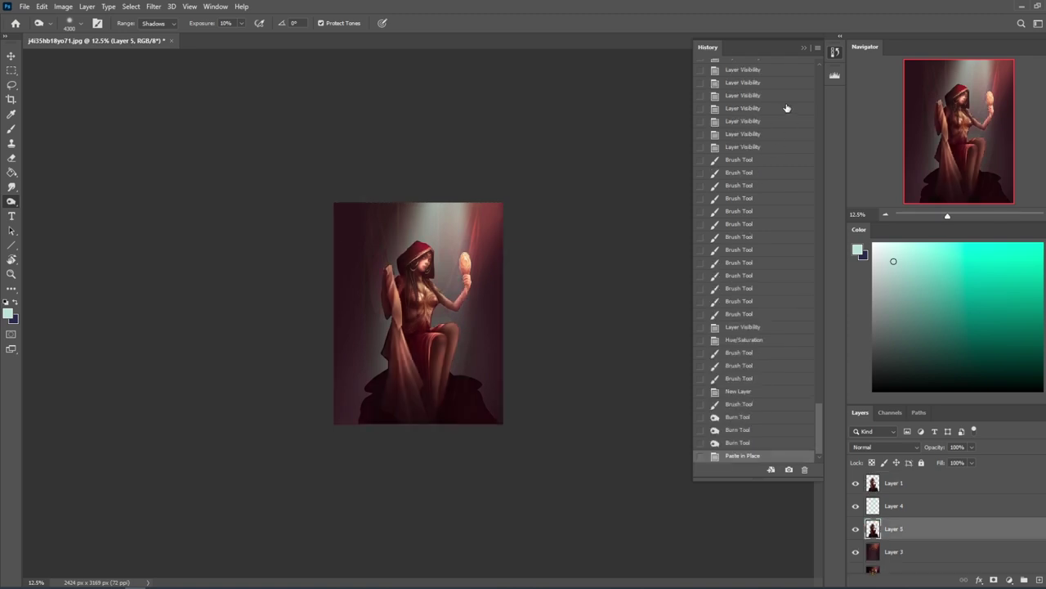
pyautogui.click(803, 48)
pyautogui.moveTo(899, 529); pyautogui.dragTo(904, 479)
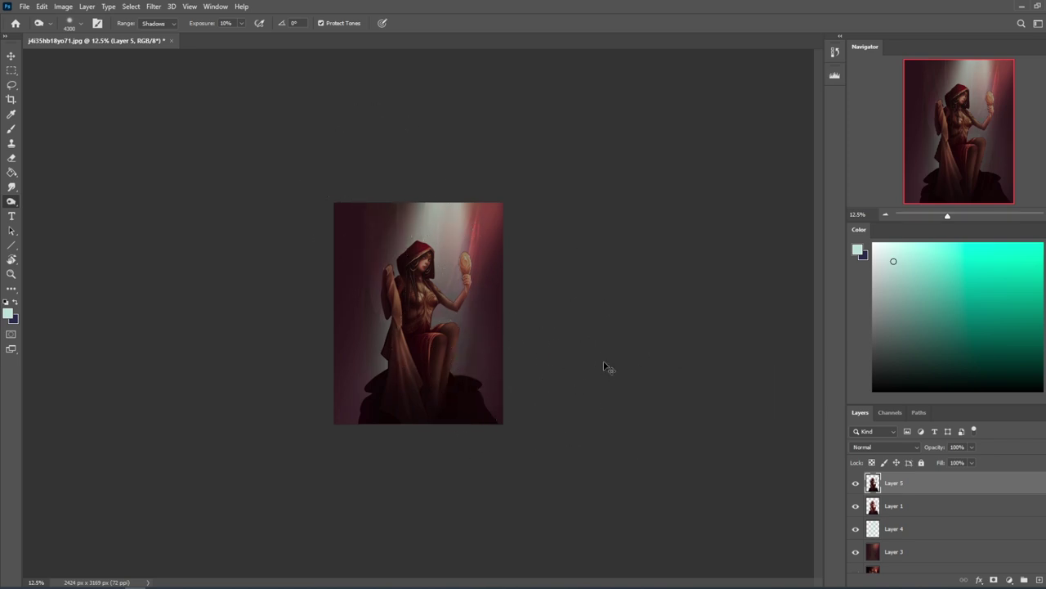
# Erase the dark copy on Layer 5 over the woman's face with an 80 px dry-oil eraser to reveal the lighter figure.
pyautogui.hotkey('ctrl', '+')
pyautogui.press('e')
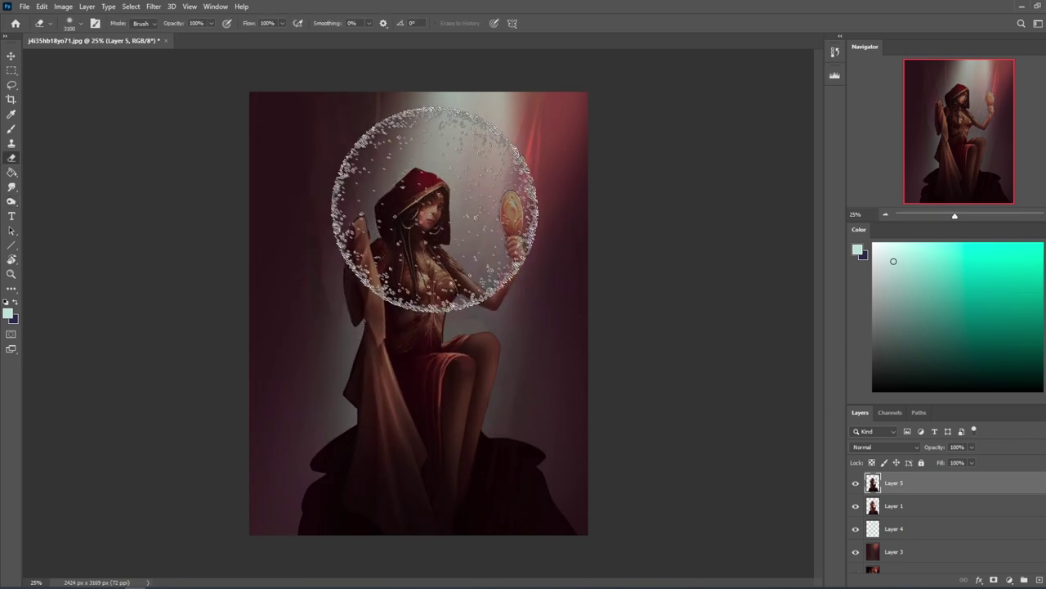
pyautogui.press('[')
pyautogui.press('[')
pyautogui.press('[')
pyautogui.press('[')
pyautogui.press('[')
pyautogui.press('[')
pyautogui.press('[')
pyautogui.press('[')
pyautogui.press('[')
pyautogui.press('[')
pyautogui.press('[')
pyautogui.press('[')
pyautogui.press('[')
pyautogui.press('[')
pyautogui.press('[')
pyautogui.press('[')
pyautogui.press('[')
pyautogui.press('[')
pyautogui.press('[')
pyautogui.press('[')
pyautogui.press('[')
pyautogui.press('[')
pyautogui.press('[')
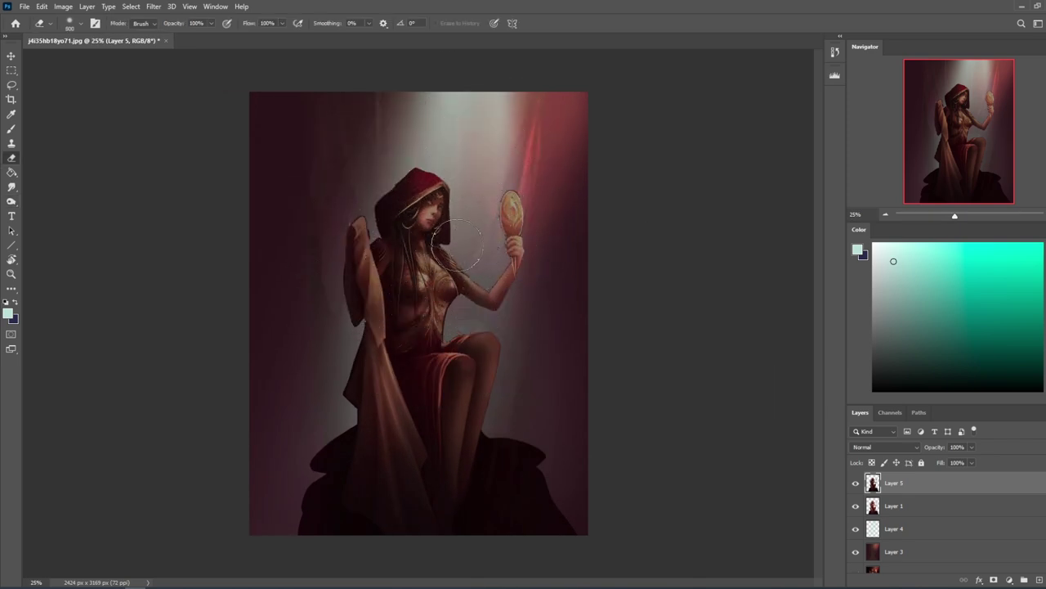
pyautogui.press('[')
pyautogui.press('[')
pyautogui.press('[')
pyautogui.rightClick(437, 239)
pyautogui.doubleClick(544, 396)
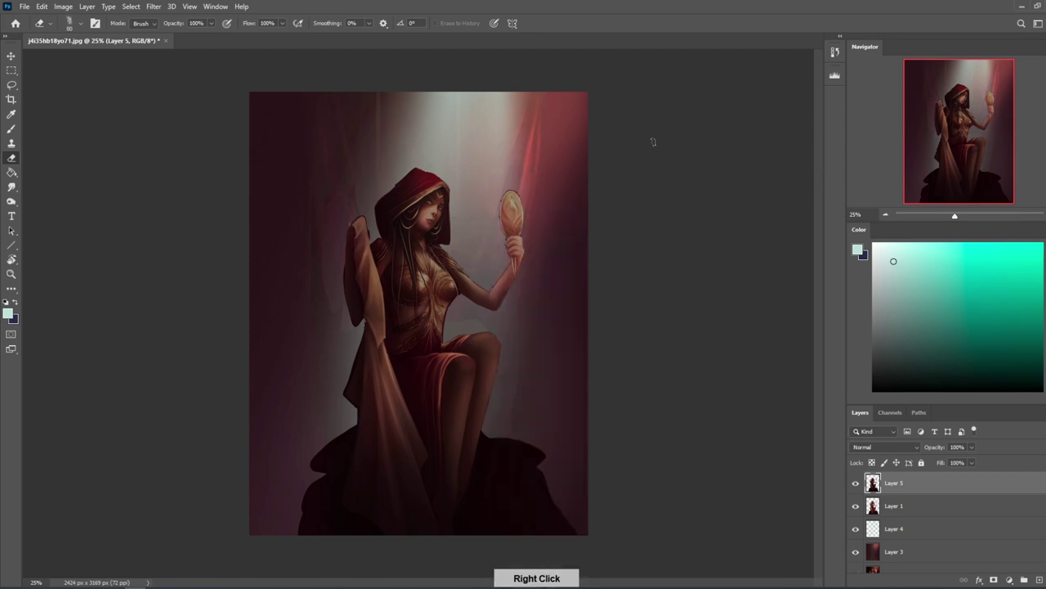
pyautogui.moveTo(436, 211); pyautogui.dragTo(422, 219)
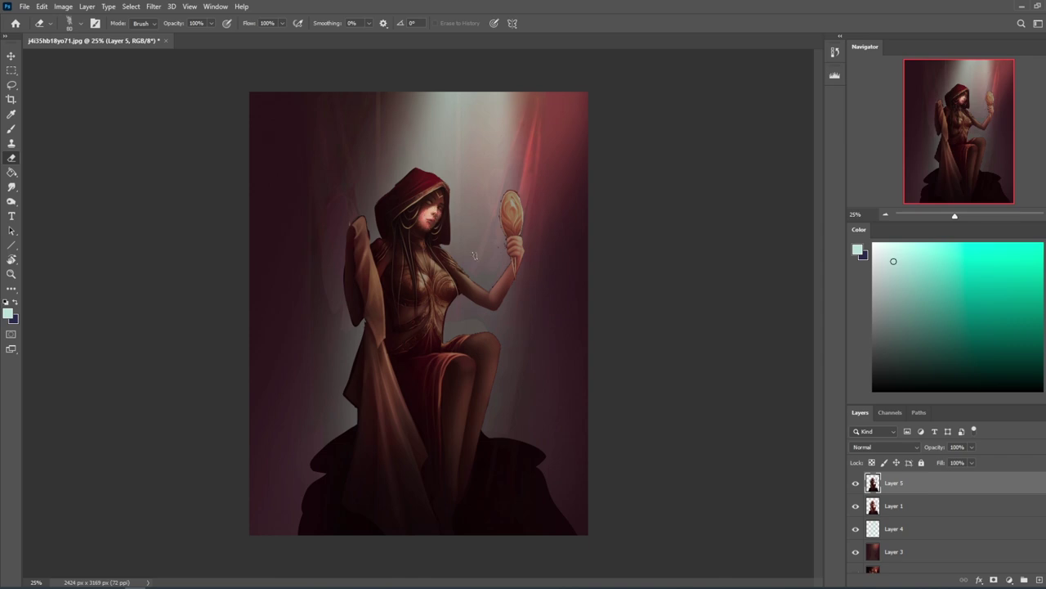
pyautogui.hotkey('ctrl', '-')
pyautogui.hotkey('ctrl', '-')
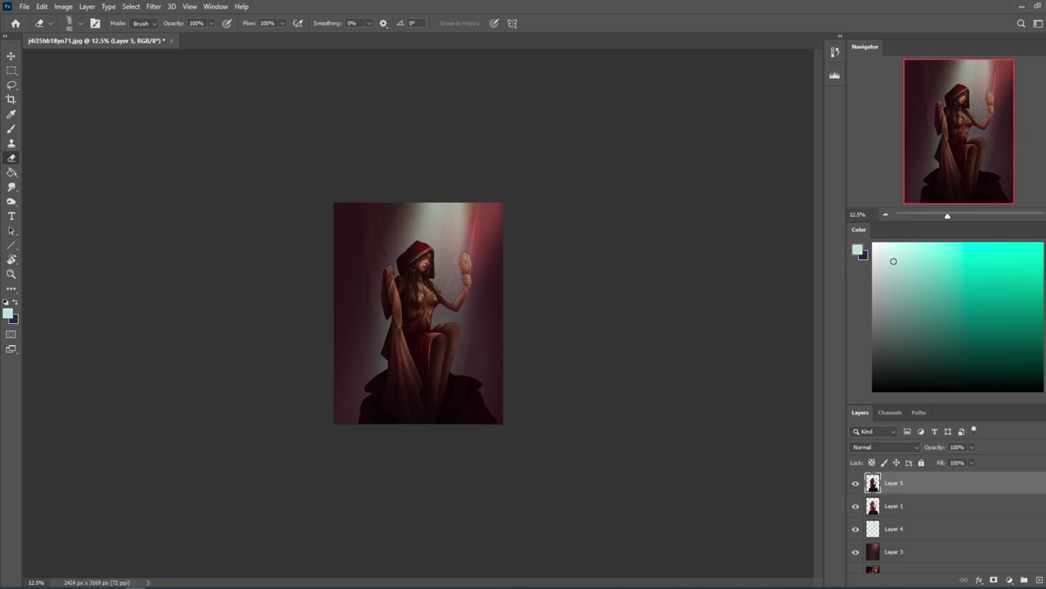
# Erase the dark copy on Layer 5 over the woman's face in small strokes, lowering the eraser's opacity to 59%.
pyautogui.hotkey('ctrl', 'space')
pyautogui.moveTo(416, 256); pyautogui.dragTo(501, 260)
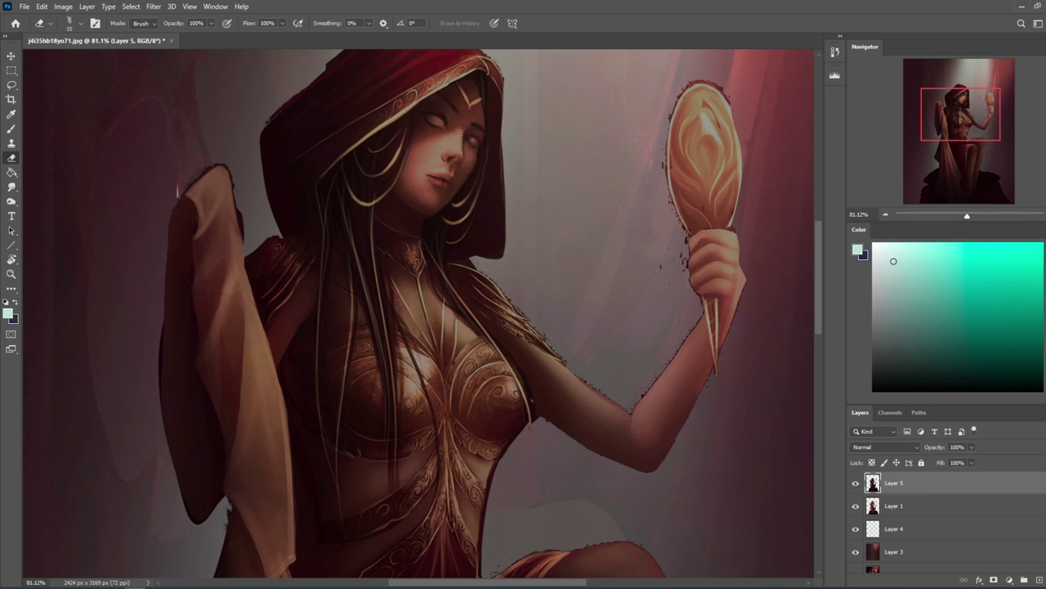
pyautogui.moveTo(435, 142)
pyautogui.mouseDown()
pyautogui.moveTo(433, 166)
pyautogui.moveTo(431, 155)
pyautogui.mouseUp()
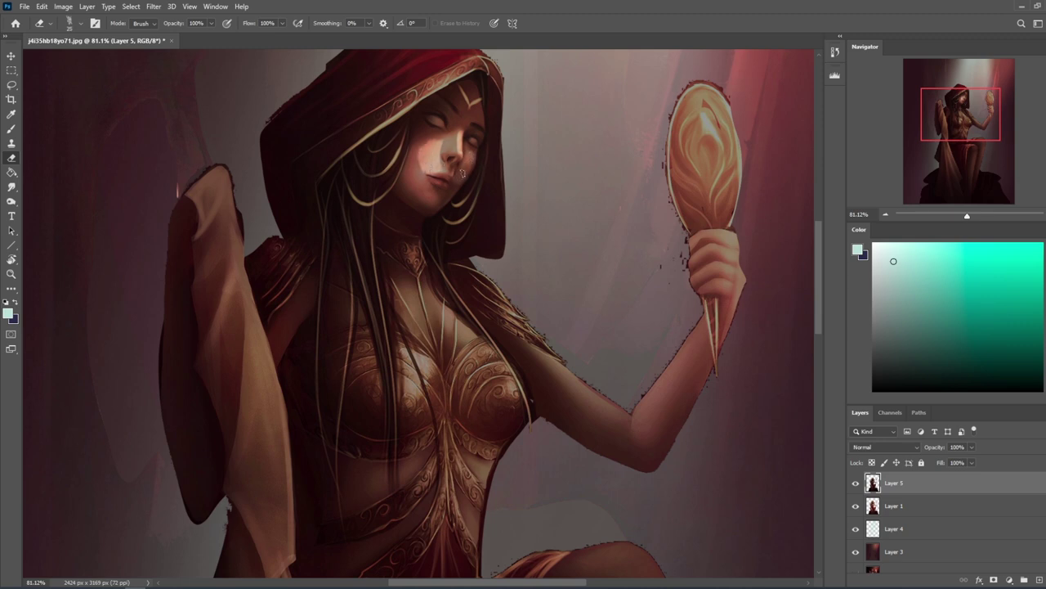
pyautogui.moveTo(450, 172); pyautogui.dragTo(441, 153)
pyautogui.click(211, 23)
pyautogui.moveTo(216, 37); pyautogui.dragTo(191, 40)
pyautogui.click(437, 144)
pyautogui.hotkey('ctrl', '0')
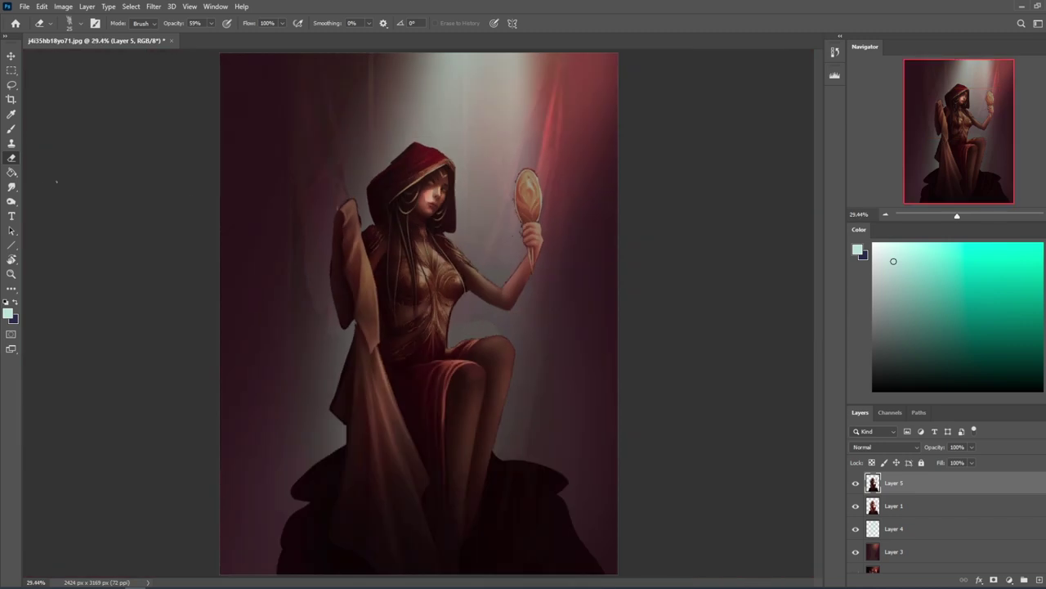
# Switch the eraser to a soft round brush and try erasing the dark copy over the woman's chest at 400 px.
pyautogui.click(15, 187)
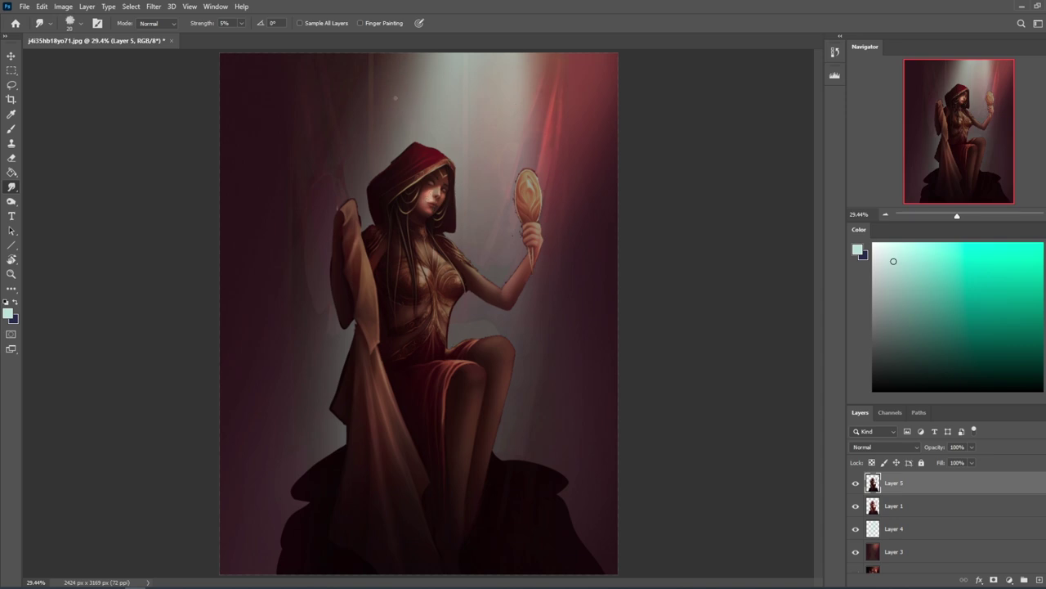
pyautogui.hotkey('ctrl', '-')
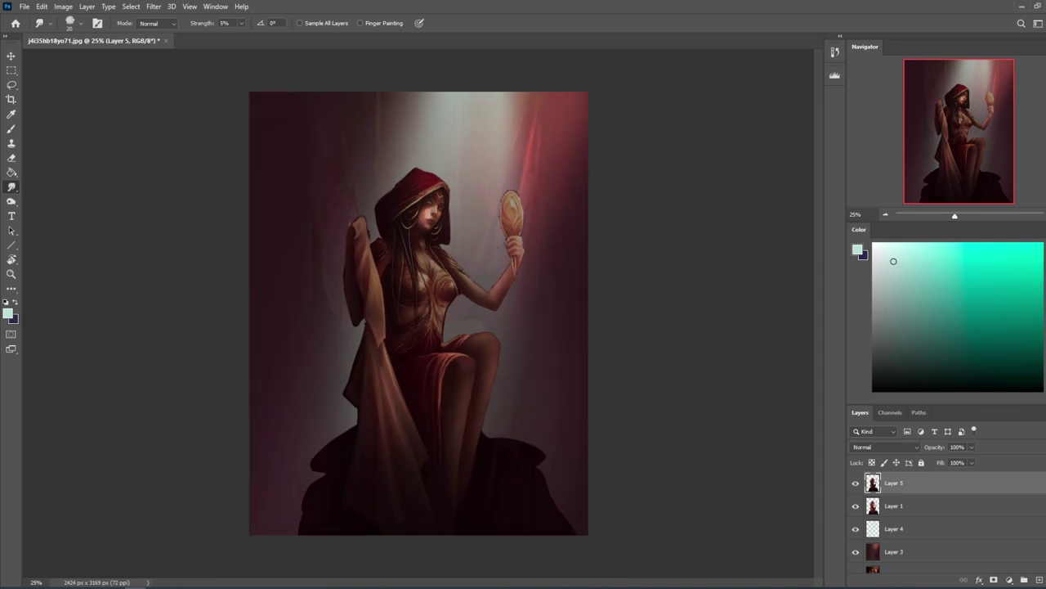
pyautogui.press('e')
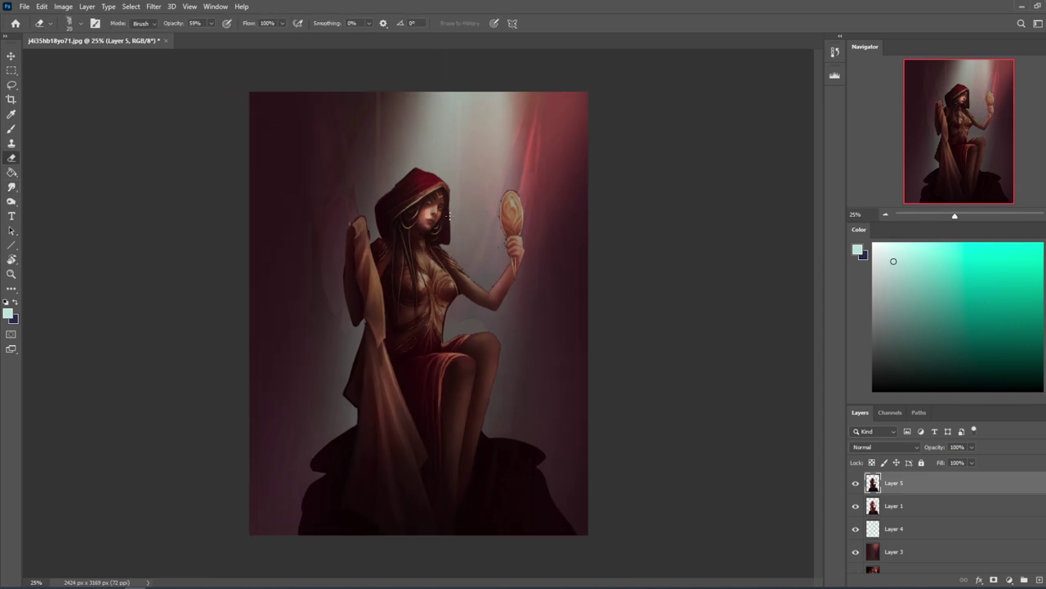
pyautogui.press(']')
pyautogui.press(']')
pyautogui.rightClick(444, 226)
pyautogui.click(484, 323)
pyautogui.click(673, 130)
pyautogui.press('[')
pyautogui.moveTo(450, 283)
pyautogui.mouseDown()
pyautogui.moveTo(431, 263)
pyautogui.moveTo(417, 277)
pyautogui.moveTo(414, 259)
pyautogui.moveTo(409, 276)
pyautogui.moveTo(450, 274)
pyautogui.mouseUp()
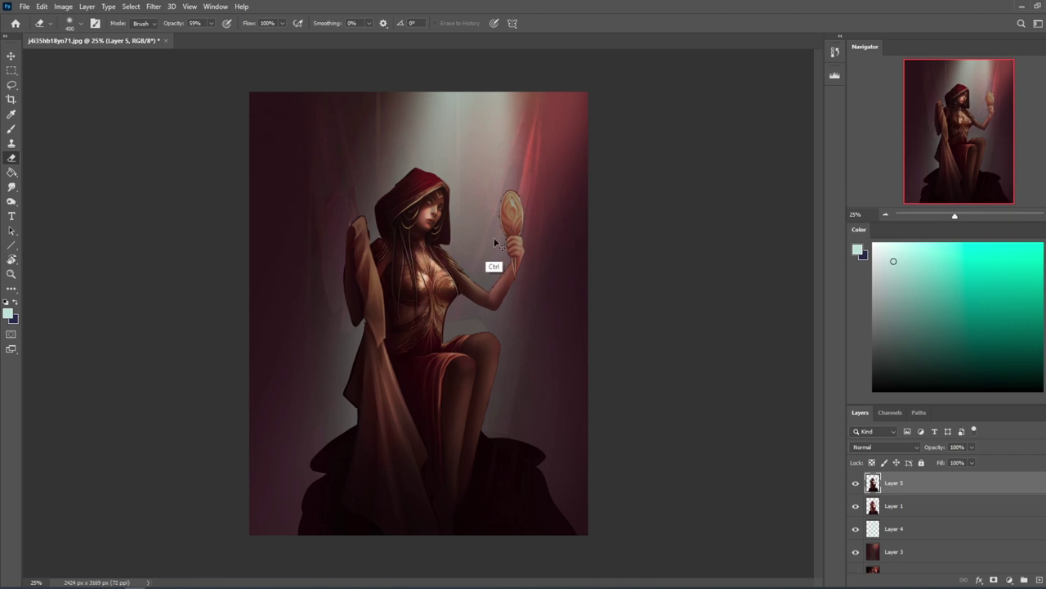
# Erase the dark copy over the chest armour with a smaller soft eraser of about 150 px.
pyautogui.press('l')
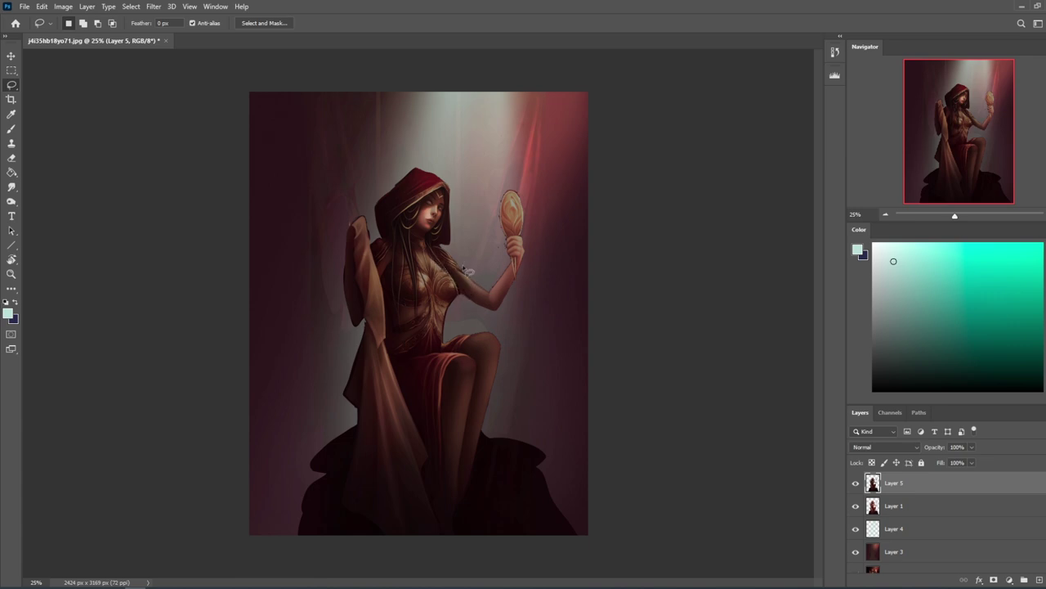
pyautogui.press('b')
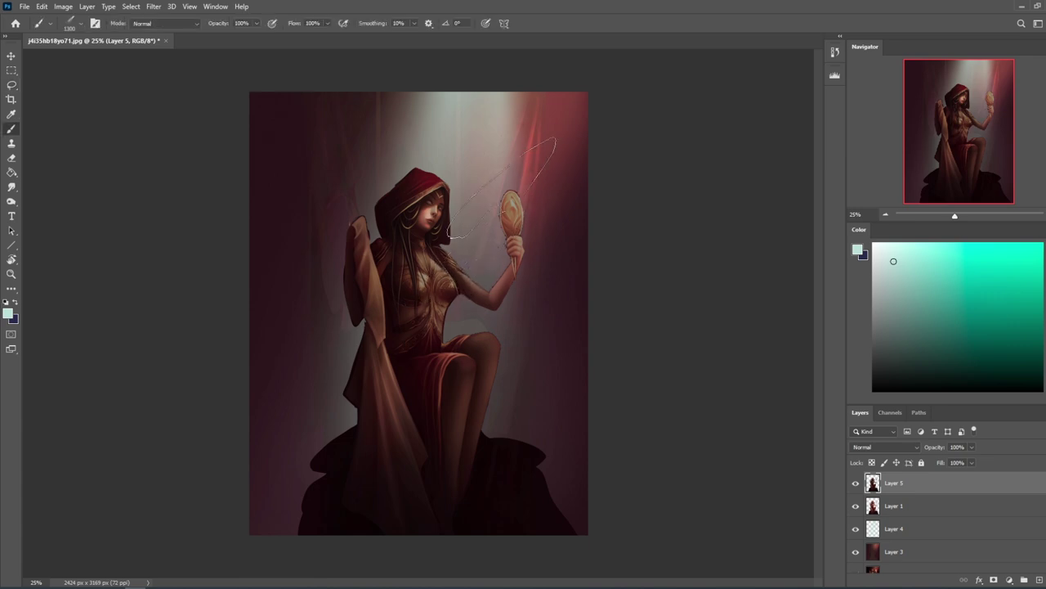
pyautogui.press('e')
pyautogui.press('[')
pyautogui.press('[')
pyautogui.press('[')
pyautogui.press('[')
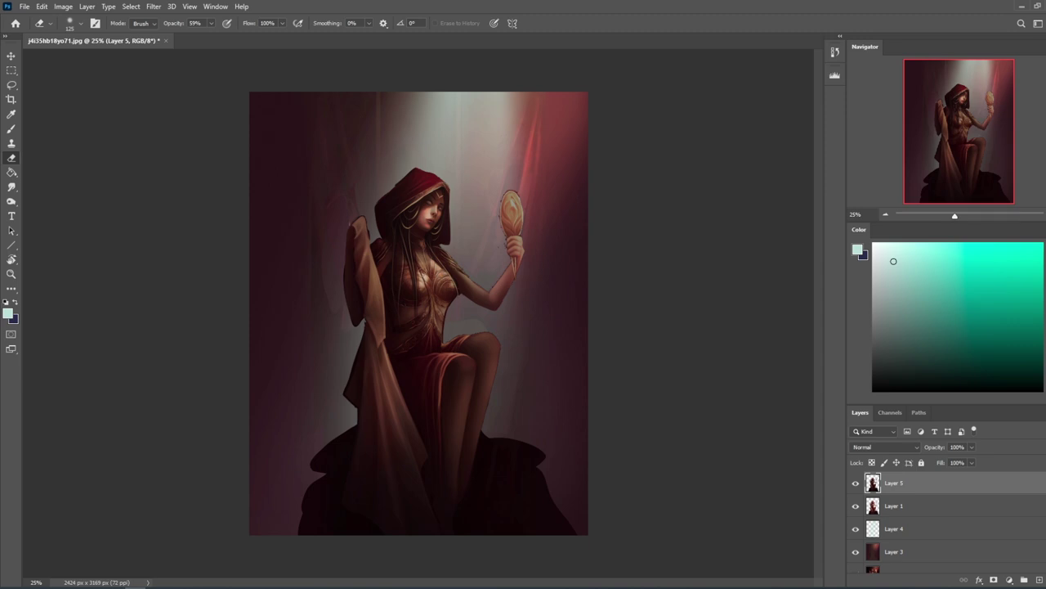
pyautogui.press(']')
pyautogui.click(448, 280)
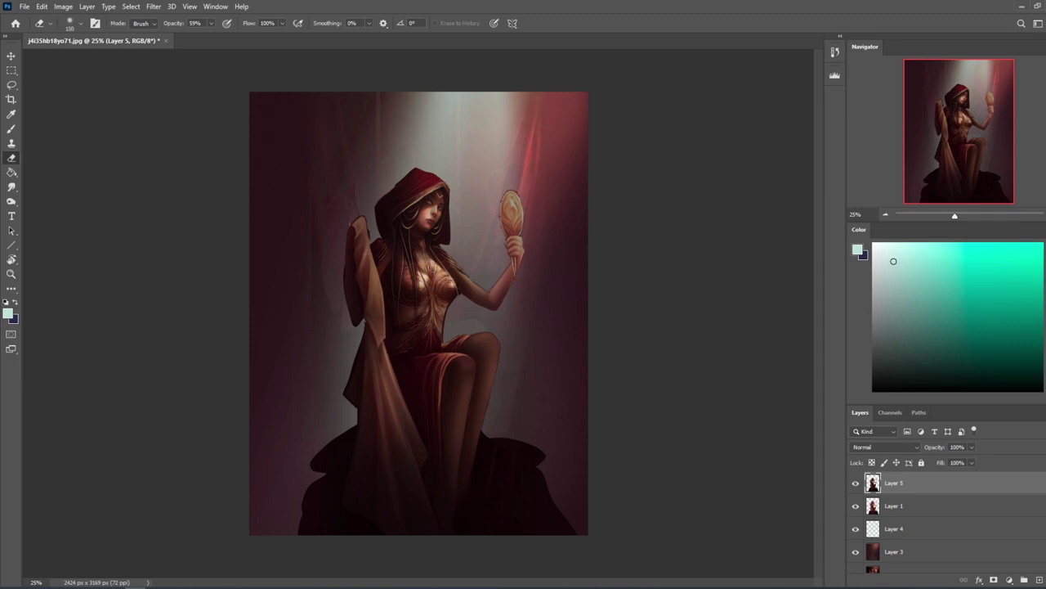
# Lighten the red dress and legs by erasing the dark copy with a large soft eraser of about 600 px.
pyautogui.press(']')
pyautogui.hotkey('ctrl', '-')
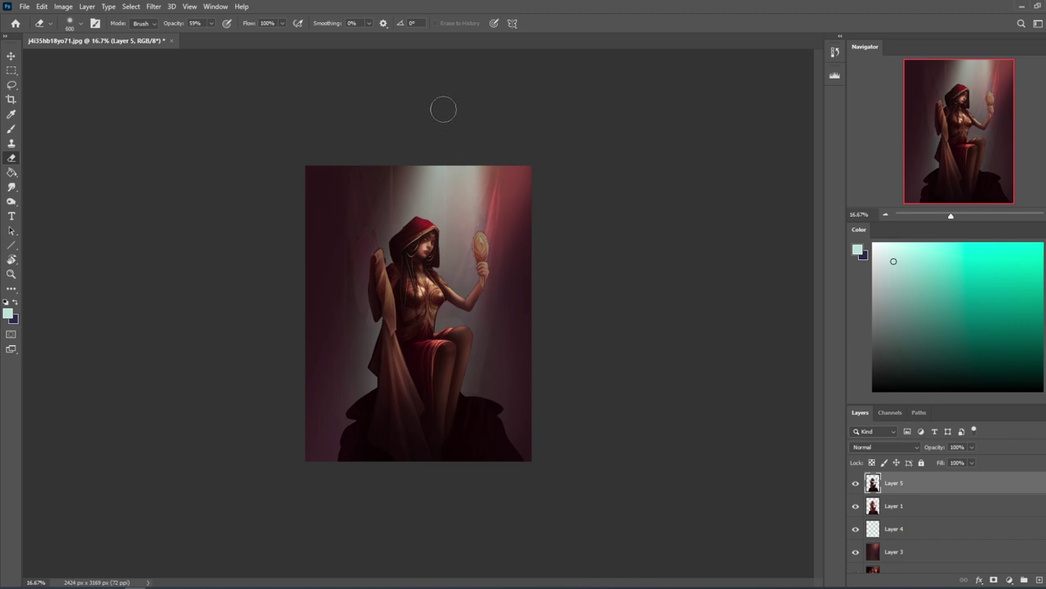
pyautogui.press(']')
# Toggle the visibility of Layer 5 and Layer 1 to compare the figure with and without the dark copy.
pyautogui.click(856, 484)
pyautogui.click(856, 489)
pyautogui.click(856, 494)
pyautogui.click(857, 504)
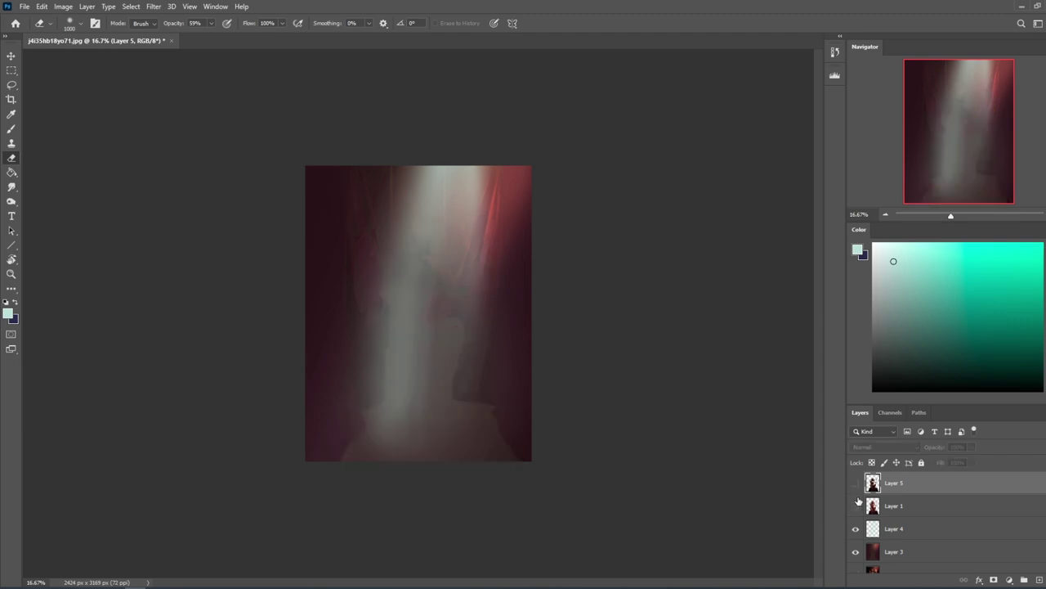
pyautogui.click(857, 504)
pyautogui.click(856, 484)
pyautogui.click(856, 486)
pyautogui.click(856, 486)
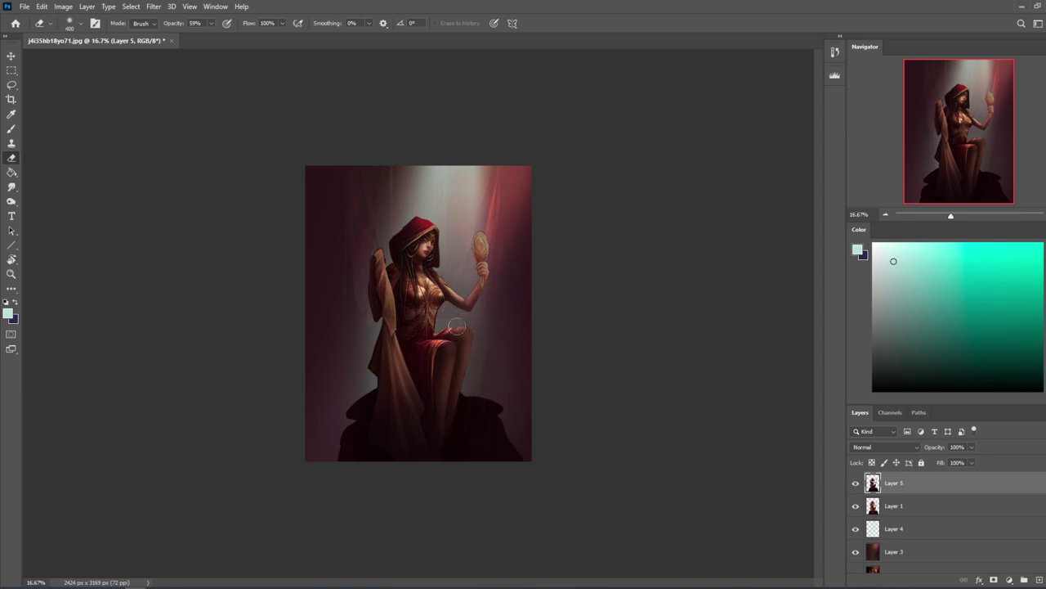
# Merge Layer 5 down into Layer 1 and scale the merged figure up to about 112%, shifting it downward.
pyautogui.rightClick(879, 486)
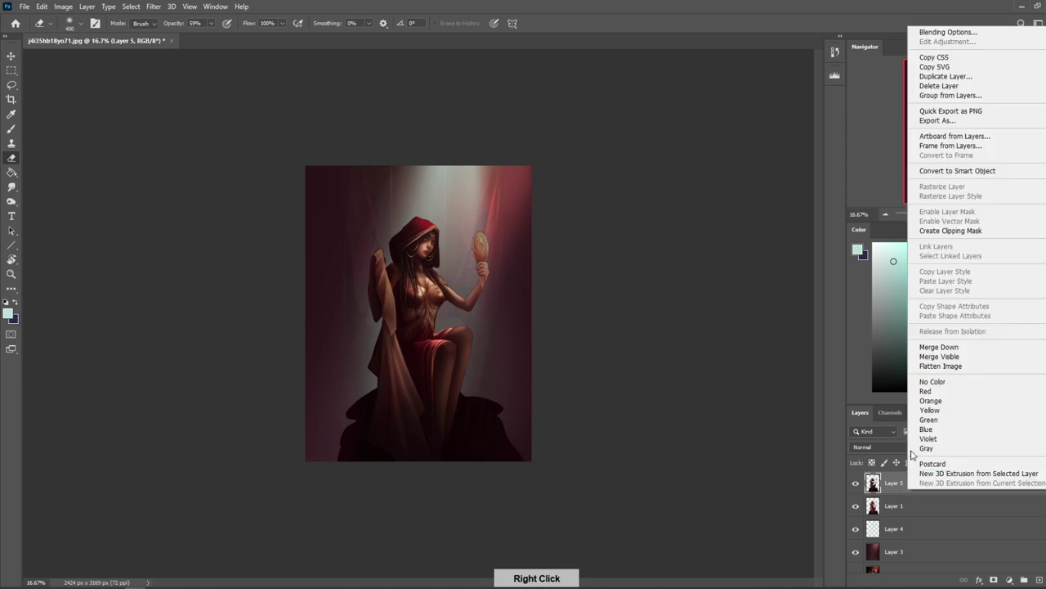
pyautogui.click(944, 348)
pyautogui.press('v')
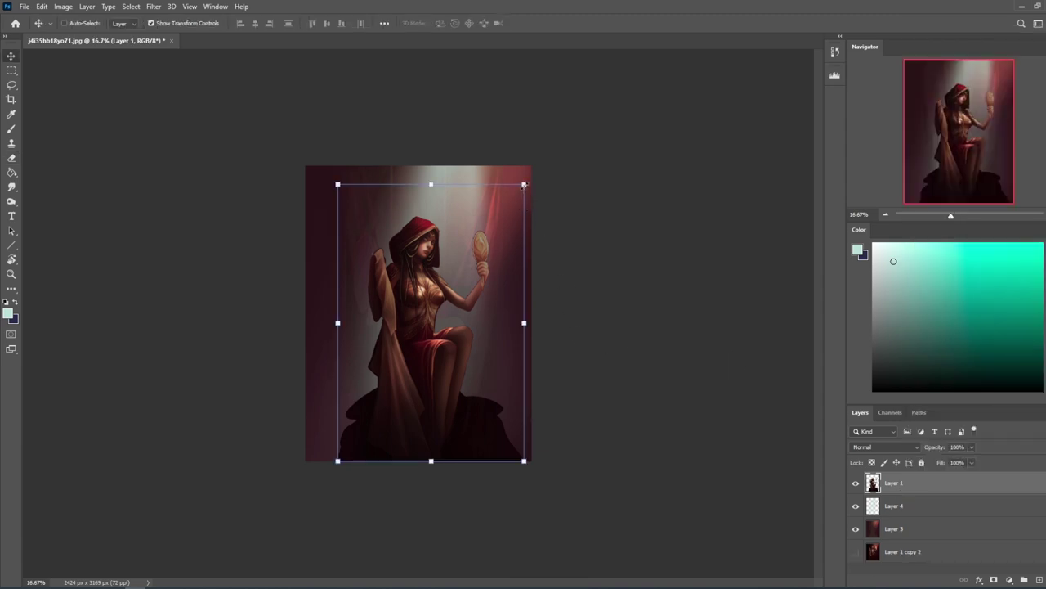
pyautogui.moveTo(524, 185); pyautogui.dragTo(545, 153)
pyautogui.moveTo(489, 296); pyautogui.dragTo(471, 336)
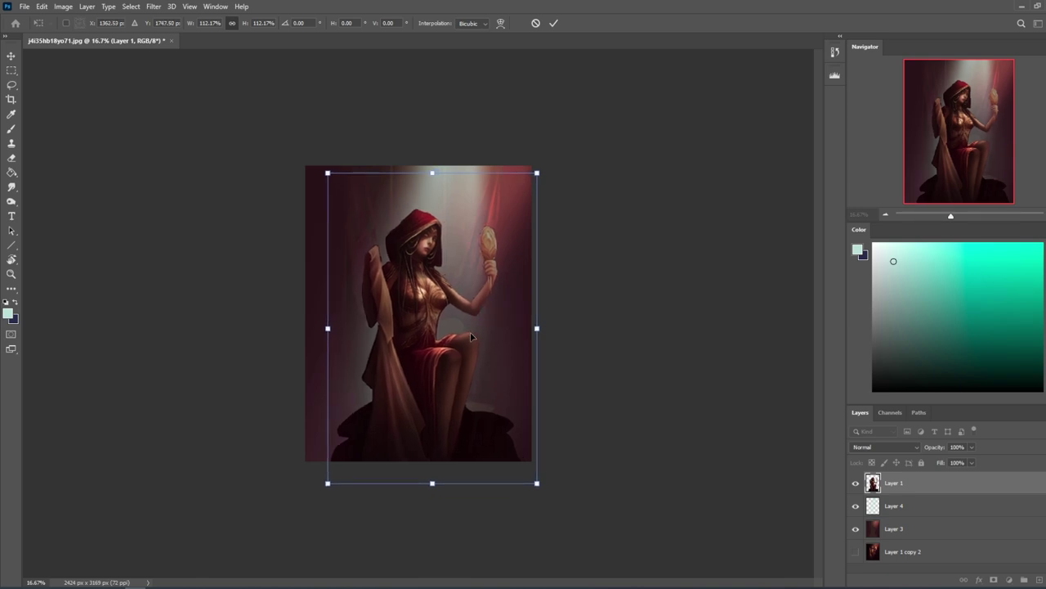
pyautogui.click(553, 23)
# Lasso the gap between the hanging cloth and the woman's waist on Layer 1 and clear it to the backdrop.
pyautogui.press('b')
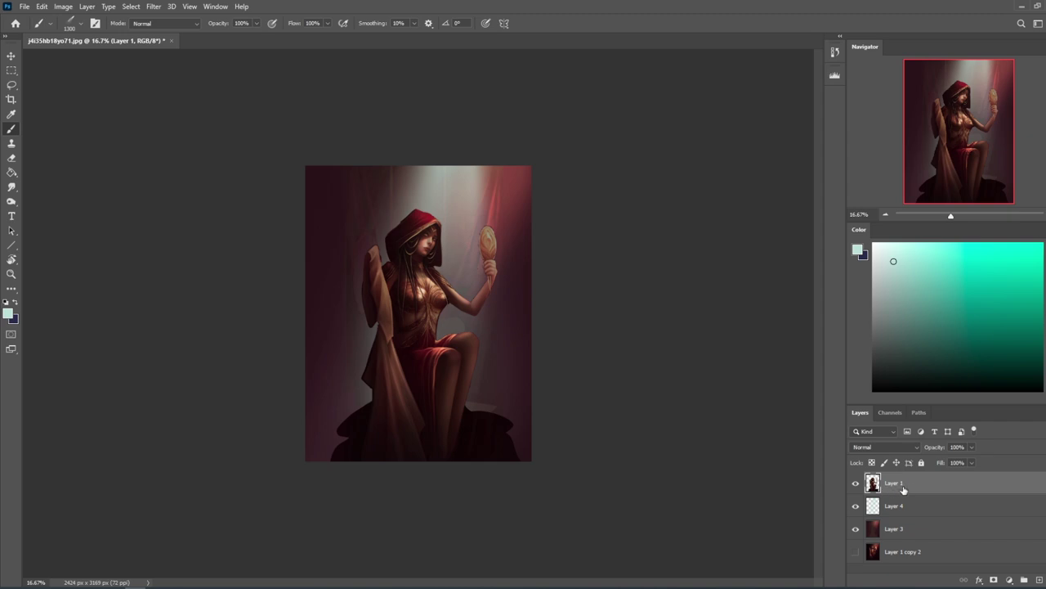
pyautogui.hotkey('ctrl', '+')
pyautogui.hotkey('ctrl', '+')
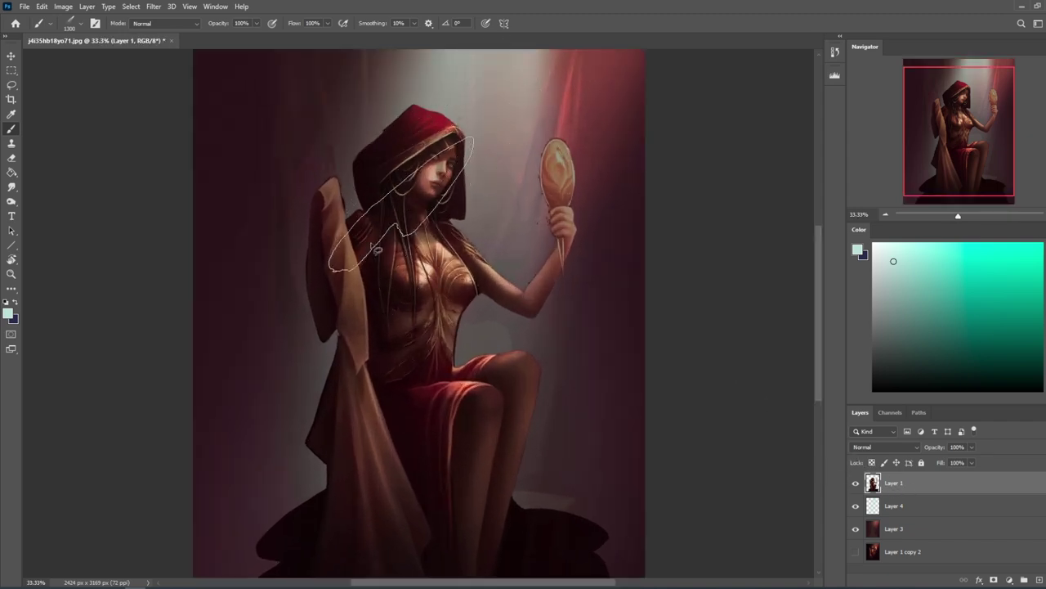
pyautogui.press('l')
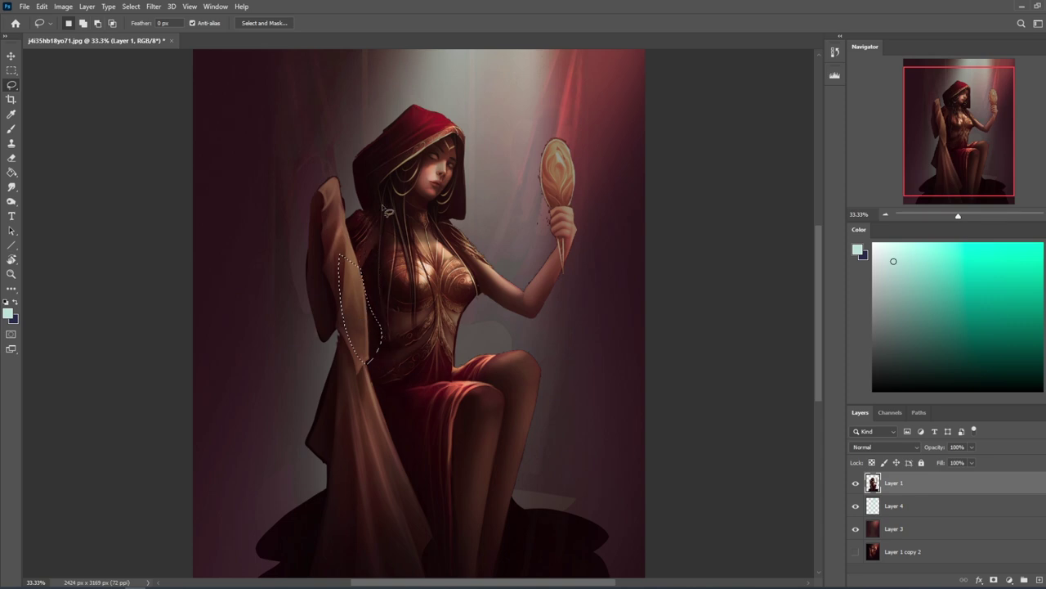
pyautogui.moveTo(377, 310)
pyautogui.keyDown('alt'); pyautogui.mouseDown()
pyautogui.moveTo(390, 431)
pyautogui.moveTo(405, 335)
pyautogui.moveTo(359, 367)
pyautogui.moveTo(391, 343)
pyautogui.mouseUp(); pyautogui.keyUp('alt')
pyautogui.hotkey('ctrl', 'z')
pyautogui.press('shift')
pyautogui.moveTo(378, 328)
pyautogui.keyDown('shift'); pyautogui.mouseDown()
pyautogui.moveTo(335, 285)
pyautogui.moveTo(362, 339)
pyautogui.moveTo(339, 163)
pyautogui.mouseUp(); pyautogui.keyUp('shift')
pyautogui.moveTo(363, 278)
pyautogui.keyDown('alt'); pyautogui.mouseDown()
pyautogui.moveTo(372, 389)
pyautogui.moveTo(327, 315)
pyautogui.mouseUp(); pyautogui.keyUp('alt')
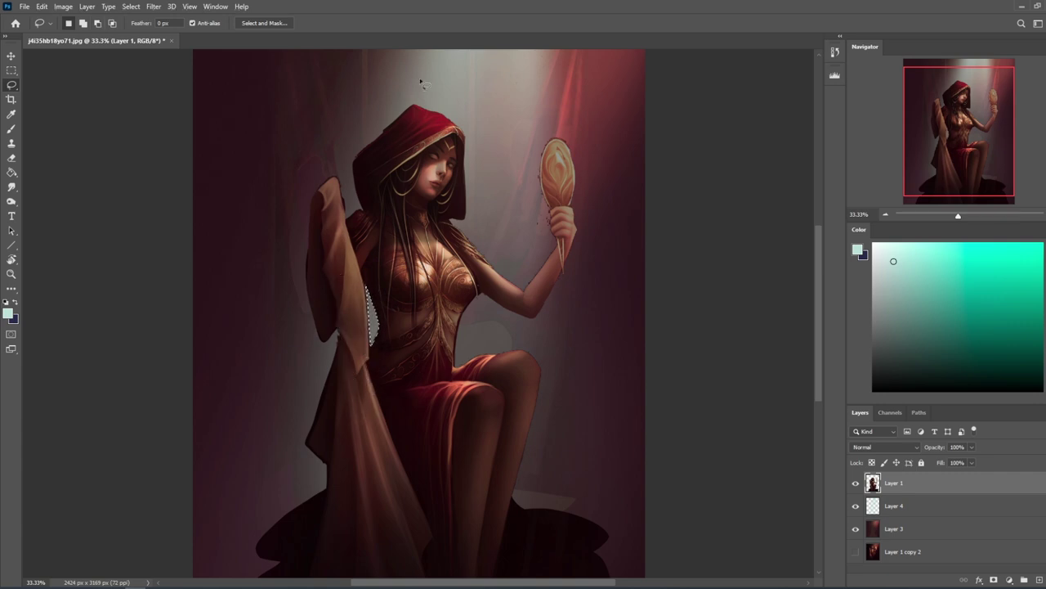
# Lasso the backdrop edges along the woman's waist, beneath her raised arm and above her shoulder.
pyautogui.hotkey('ctrl', '-')
pyautogui.hotkey('ctrl', '-')
pyautogui.press('z')
pyautogui.moveTo(353, 256); pyautogui.dragTo(515, 368)
pyautogui.press('l')
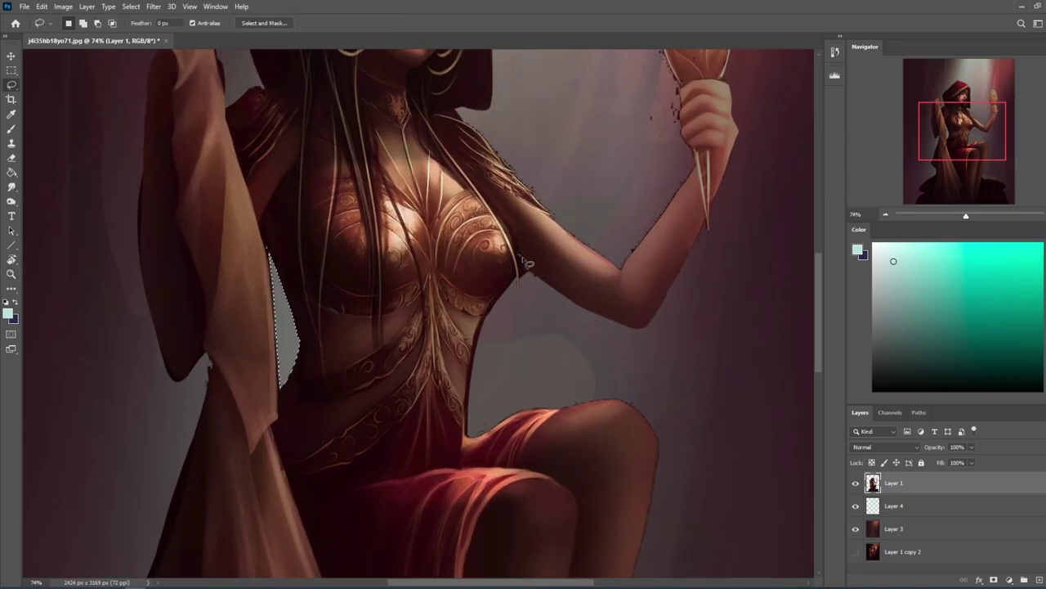
pyautogui.moveTo(515, 256); pyautogui.dragTo(513, 287)
pyautogui.moveTo(530, 291)
pyautogui.mouseDown()
pyautogui.moveTo(492, 311)
pyautogui.moveTo(480, 352)
pyautogui.moveTo(492, 377)
pyautogui.moveTo(502, 318)
pyautogui.moveTo(485, 363)
pyautogui.moveTo(489, 313)
pyautogui.moveTo(477, 368)
pyautogui.moveTo(491, 385)
pyautogui.moveTo(492, 339)
pyautogui.moveTo(479, 371)
pyautogui.moveTo(490, 323)
pyautogui.moveTo(482, 353)
pyautogui.mouseUp()
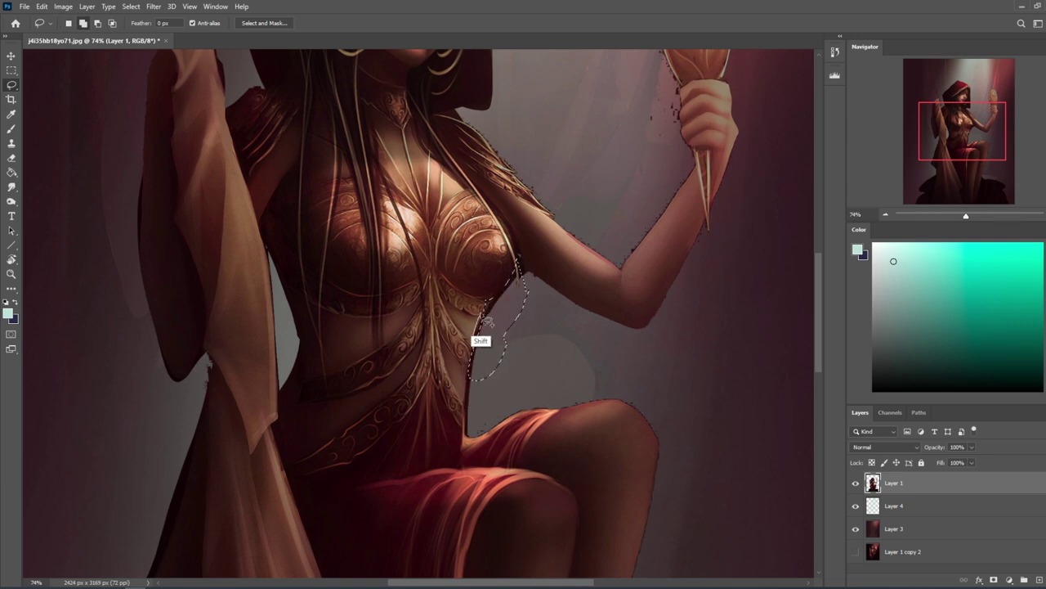
pyautogui.moveTo(476, 387)
pyautogui.mouseDown()
pyautogui.moveTo(481, 415)
pyautogui.moveTo(528, 313)
pyautogui.moveTo(531, 261)
pyautogui.moveTo(524, 278)
pyautogui.moveTo(543, 289)
pyautogui.moveTo(524, 304)
pyautogui.moveTo(546, 287)
pyautogui.moveTo(521, 269)
pyautogui.moveTo(533, 305)
pyautogui.moveTo(536, 274)
pyautogui.moveTo(558, 290)
pyautogui.moveTo(523, 272)
pyautogui.moveTo(625, 331)
pyautogui.mouseUp()
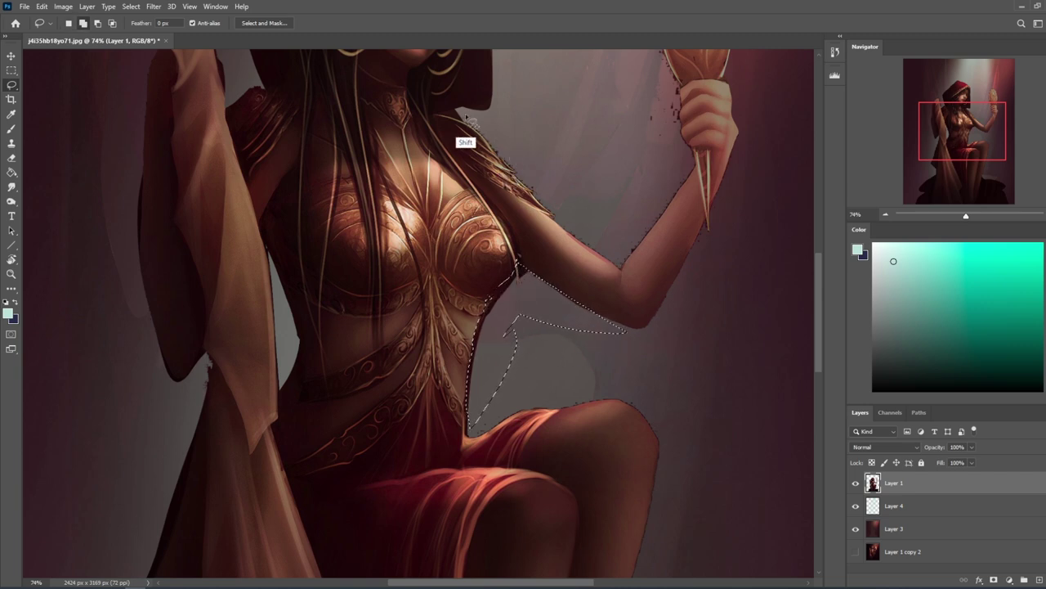
pyautogui.moveTo(462, 119)
pyautogui.mouseDown()
pyautogui.moveTo(618, 269)
pyautogui.moveTo(612, 192)
pyautogui.moveTo(521, 116)
pyautogui.mouseUp()
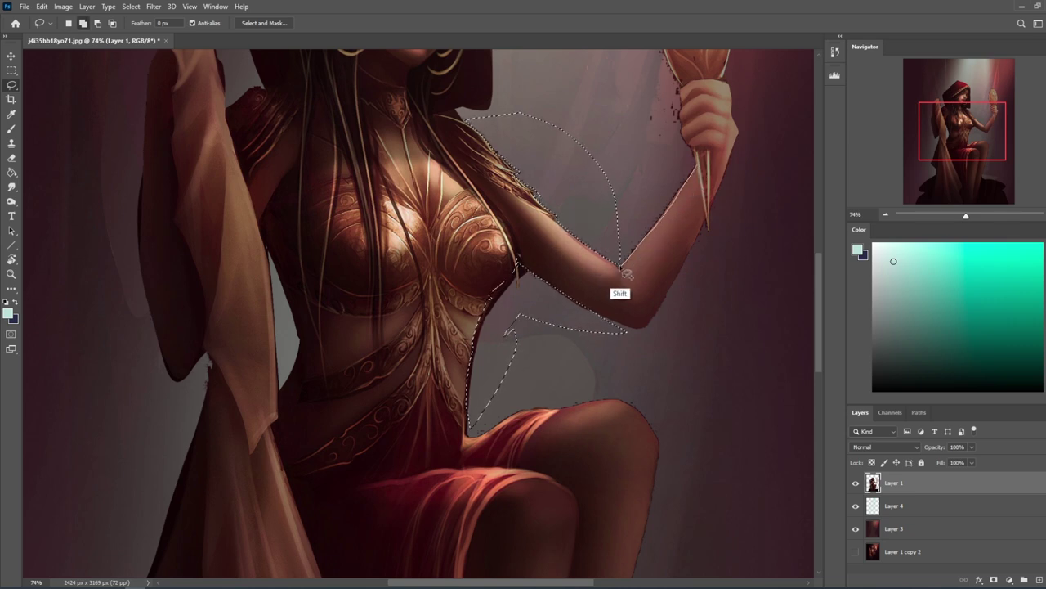
# Extend the lasso selection along the inner forearm, the hand and the outline of the mirror.
pyautogui.hscroll(3, 744, 184)
pyautogui.scroll(4, 564, 261)
pyautogui.moveTo(569, 248)
pyautogui.mouseDown()
pyautogui.moveTo(580, 316)
pyautogui.moveTo(507, 318)
pyautogui.moveTo(503, 182)
pyautogui.mouseUp()
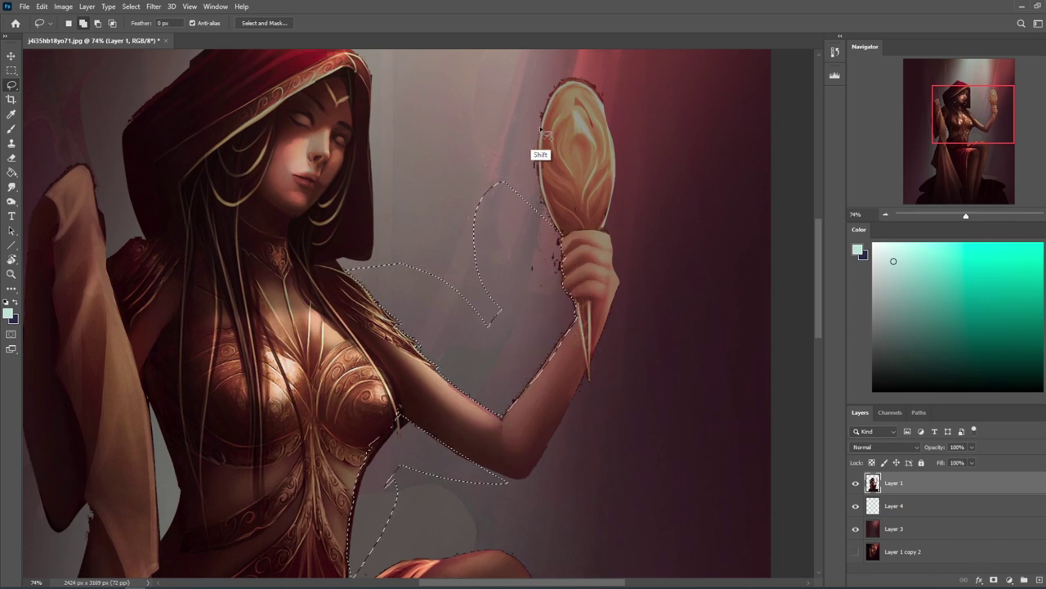
pyautogui.moveTo(540, 131)
pyautogui.mouseDown()
pyautogui.moveTo(554, 227)
pyautogui.moveTo(476, 98)
pyautogui.moveTo(513, 50)
pyautogui.mouseUp()
pyautogui.moveTo(652, 126); pyautogui.dragTo(615, 231)
pyautogui.moveTo(537, 187)
pyautogui.mouseDown()
pyautogui.moveTo(506, 247)
pyautogui.moveTo(506, 138)
pyautogui.moveTo(540, 191)
pyautogui.moveTo(514, 228)
pyautogui.moveTo(490, 216)
pyautogui.moveTo(519, 199)
pyautogui.moveTo(518, 215)
pyautogui.moveTo(583, 235)
pyautogui.mouseUp()
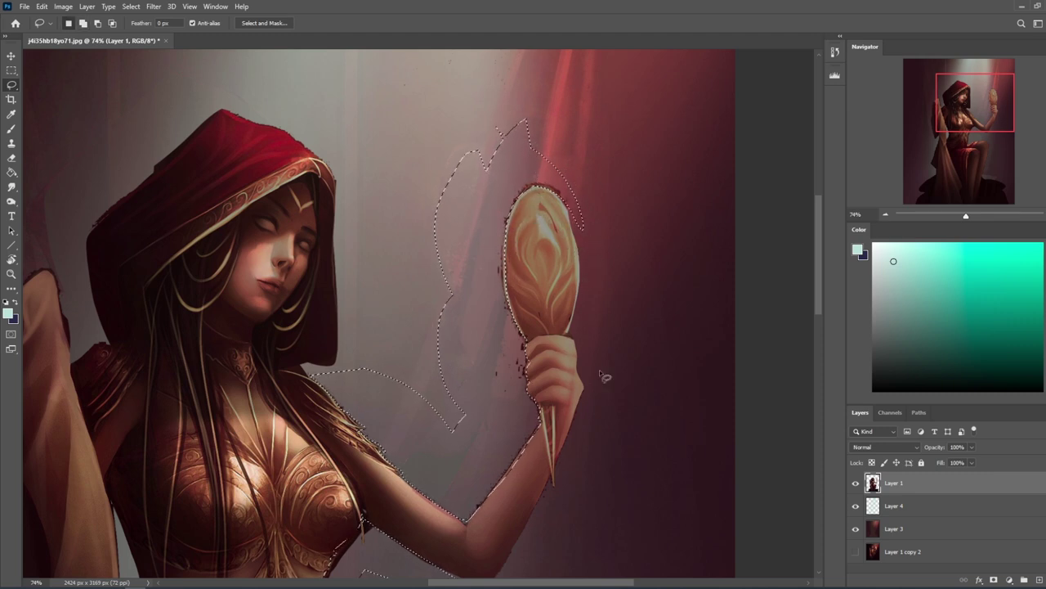
# Extend the lasso selection along the top of the thigh and around the knee, and deselect everything.
pyautogui.scroll(-5, 622, 423)
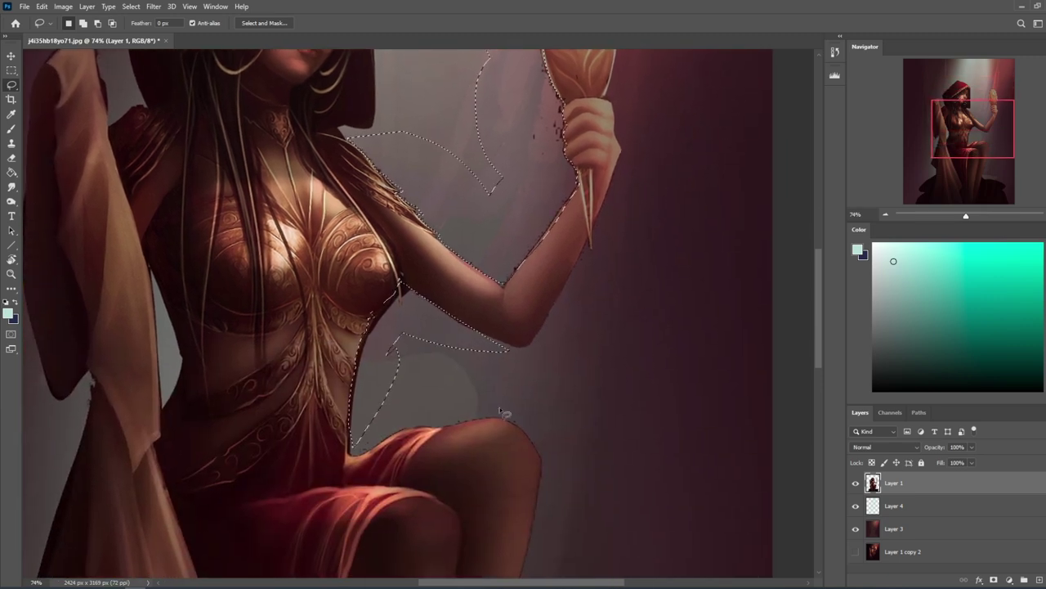
pyautogui.moveTo(350, 433)
pyautogui.mouseDown()
pyautogui.moveTo(365, 453)
pyautogui.moveTo(416, 428)
pyautogui.moveTo(343, 399)
pyautogui.mouseUp()
pyautogui.moveTo(484, 415)
pyautogui.mouseDown()
pyautogui.moveTo(408, 423)
pyautogui.moveTo(451, 394)
pyautogui.moveTo(540, 450)
pyautogui.moveTo(492, 388)
pyautogui.mouseUp()
pyautogui.moveTo(535, 445)
pyautogui.mouseDown()
pyautogui.moveTo(532, 488)
pyautogui.moveTo(561, 416)
pyautogui.moveTo(533, 413)
pyautogui.mouseUp()
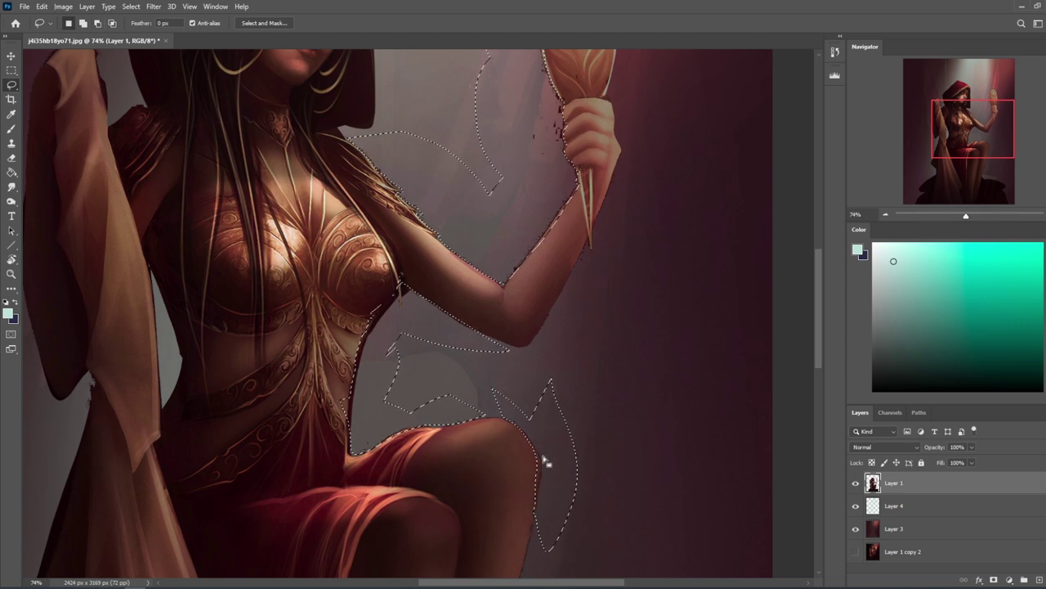
pyautogui.moveTo(534, 513); pyautogui.dragTo(551, 548)
pyautogui.scroll(-4, 626, 528)
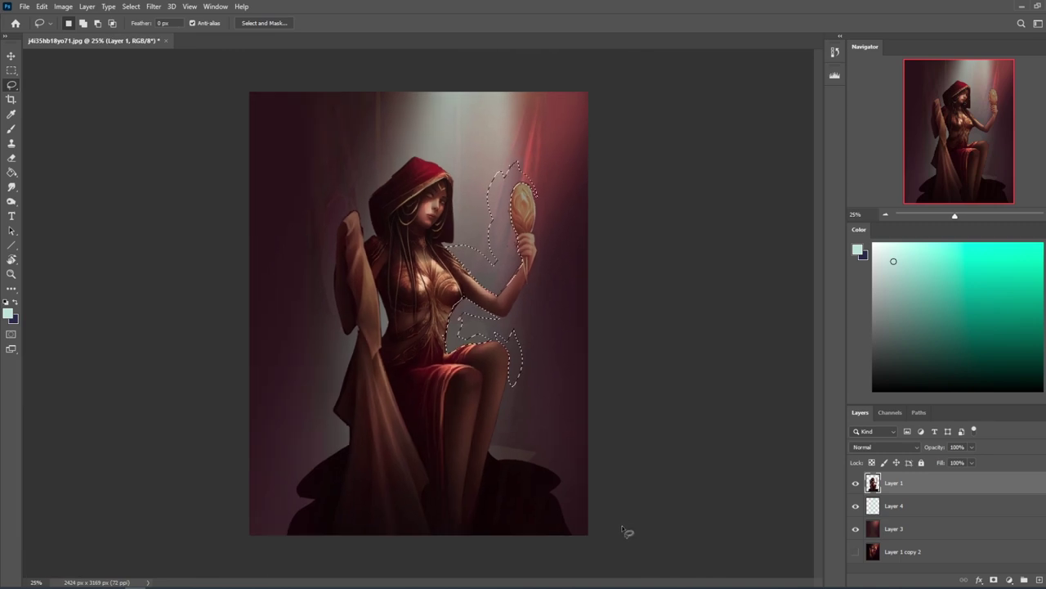
pyautogui.press('m')
pyautogui.rightClick(493, 310)
pyautogui.click(523, 315)
# Choose the soft round 500 px brush from the basic brushes, enlarge it to 1400 px and sample a near-black colour.
pyautogui.press('b')
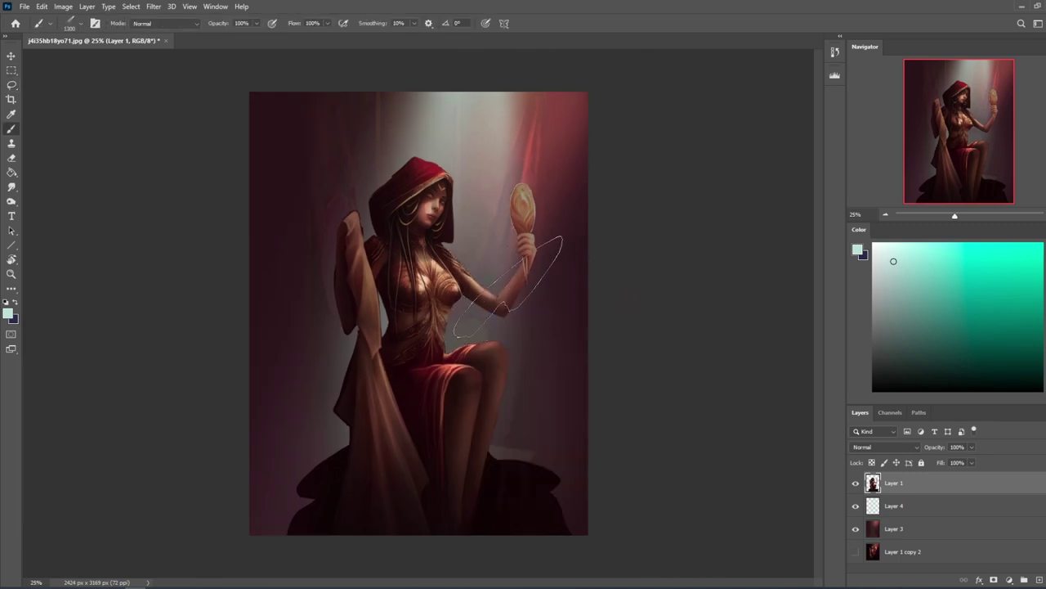
pyautogui.rightClick(441, 263)
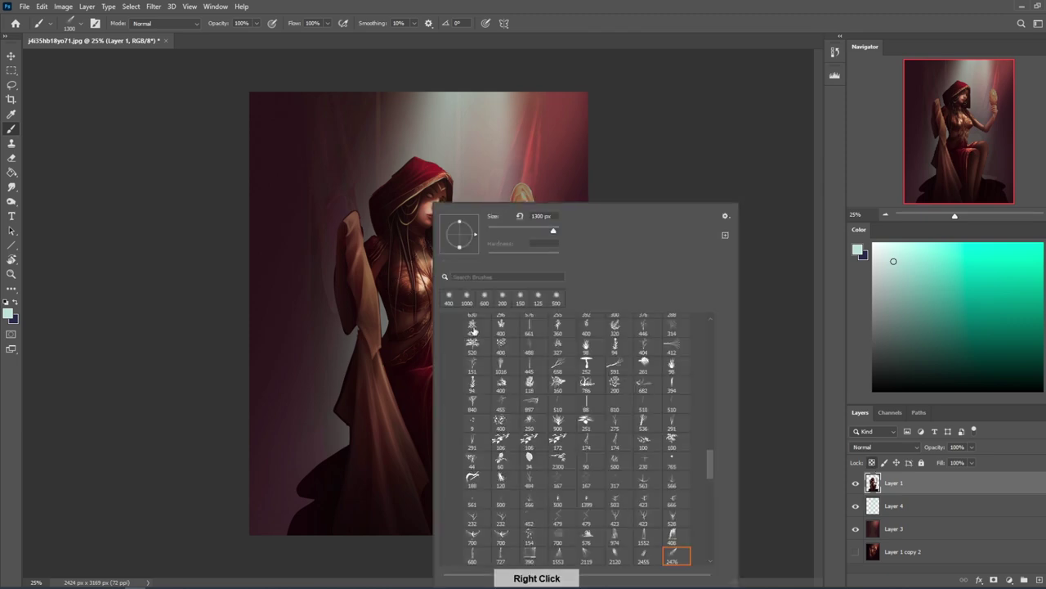
pyautogui.moveTo(711, 471); pyautogui.dragTo(710, 315)
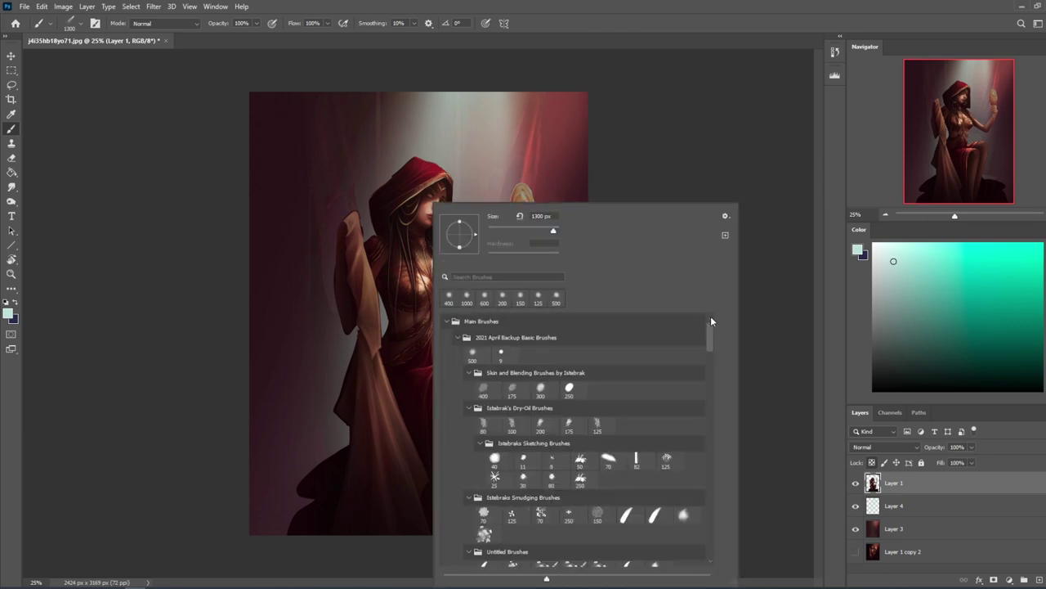
pyautogui.click(472, 354)
pyautogui.click(727, 152)
pyautogui.press(']')
pyautogui.press(']')
pyautogui.press(']')
pyautogui.press(']')
pyautogui.press(']')
pyautogui.press(']')
pyautogui.press(']')
pyautogui.press(']')
pyautogui.press(']')
pyautogui.press(']')
pyautogui.press(']')
pyautogui.press(']')
pyautogui.press(']')
pyautogui.press(']')
pyautogui.keyDown('alt'); pyautogui.click(556, 368); pyautogui.keyUp('alt')
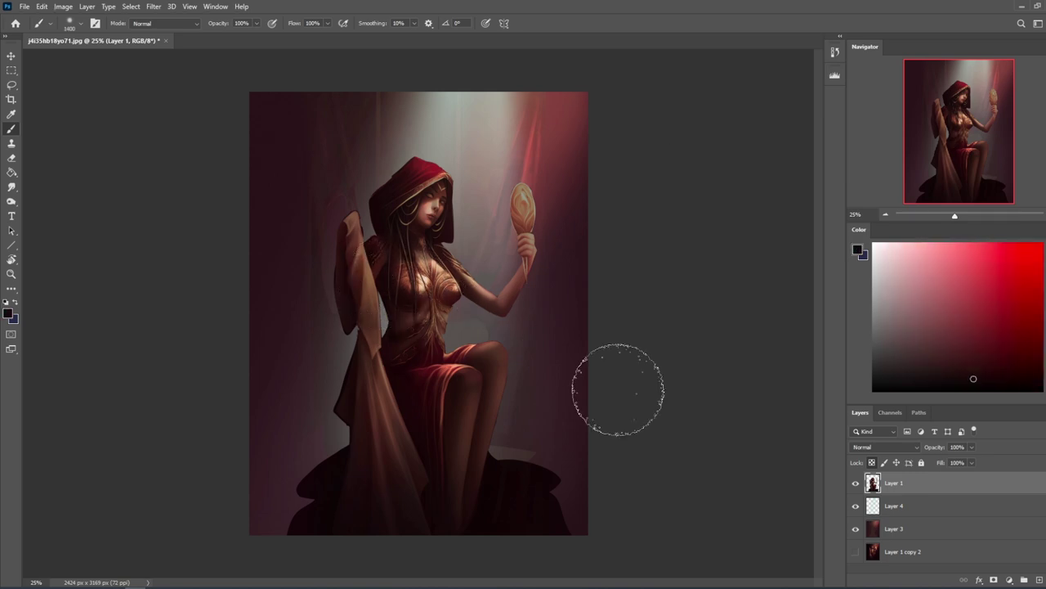
# Undo the oversized stroke over the waist and paint near-black shadow along the raised cloth with the brush reduced to 250 px.
pyautogui.moveTo(376, 301); pyautogui.dragTo(377, 334)
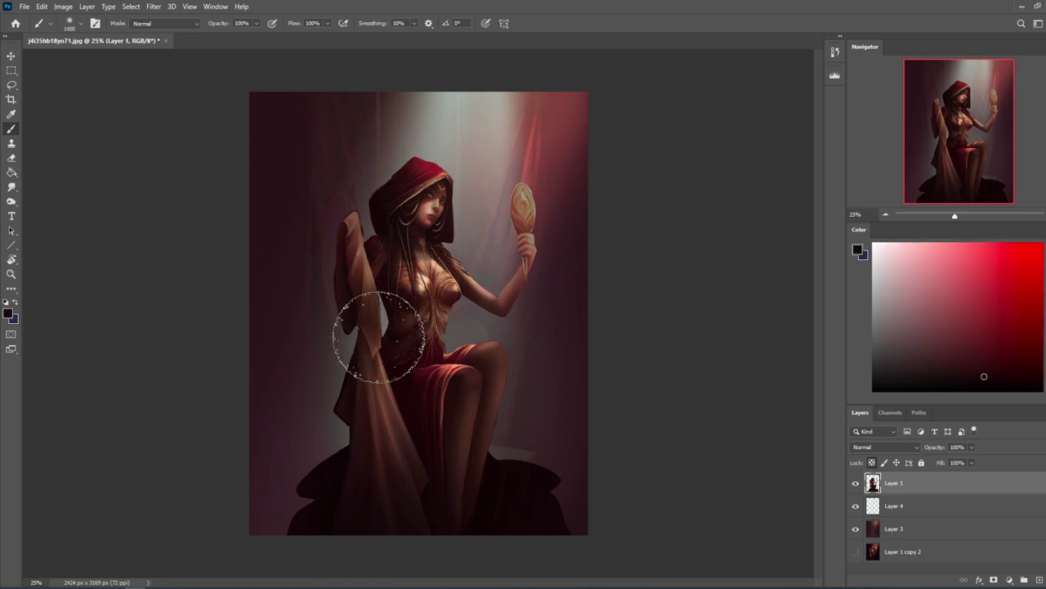
pyautogui.hotkey('ctrl', 'z')
pyautogui.press('[')
pyautogui.press('[')
pyautogui.press('[')
pyautogui.press('[')
pyautogui.press('[')
pyautogui.press('[')
pyautogui.press('[')
pyautogui.press('[')
pyautogui.press('[')
pyautogui.press('[')
pyautogui.press('[')
pyautogui.press('[')
pyautogui.moveTo(368, 239)
pyautogui.mouseDown()
pyautogui.moveTo(359, 280)
pyautogui.moveTo(366, 260)
pyautogui.moveTo(379, 345)
pyautogui.moveTo(382, 327)
pyautogui.mouseUp()
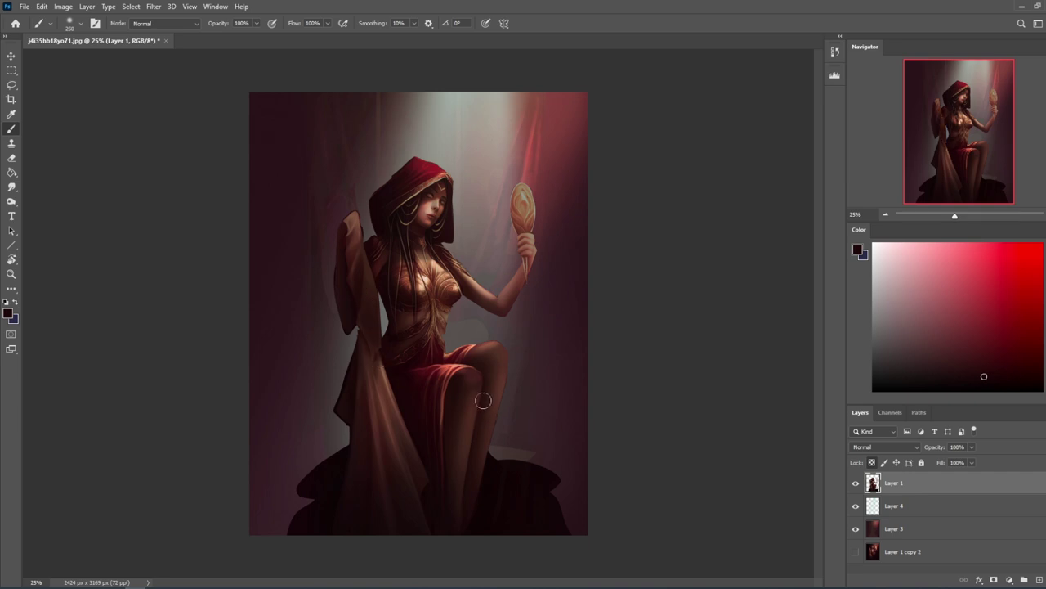
# Deepen the shadows over the lower drapery and legs with the soft brush enlarged to 1200 px.
pyautogui.hotkey('ctrl', '-')
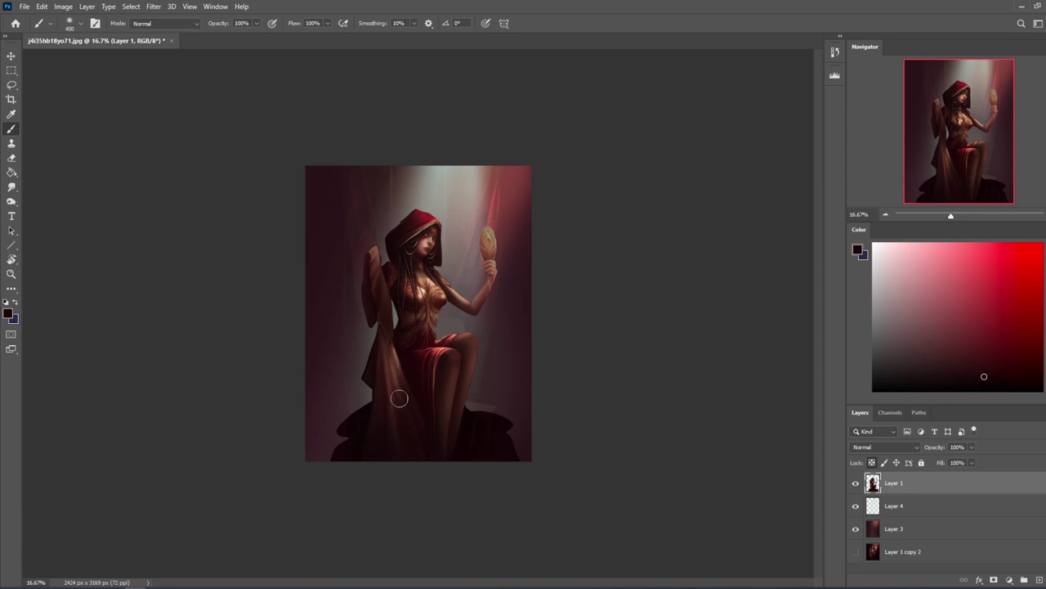
pyautogui.press(']')
pyautogui.press(']')
pyautogui.press(']')
pyautogui.press(']')
# Darken the backdrop on Layer 3 with Levels, setting the black input level to 13.
pyautogui.click(909, 525)
pyautogui.hotkey('ctrl', 'l')
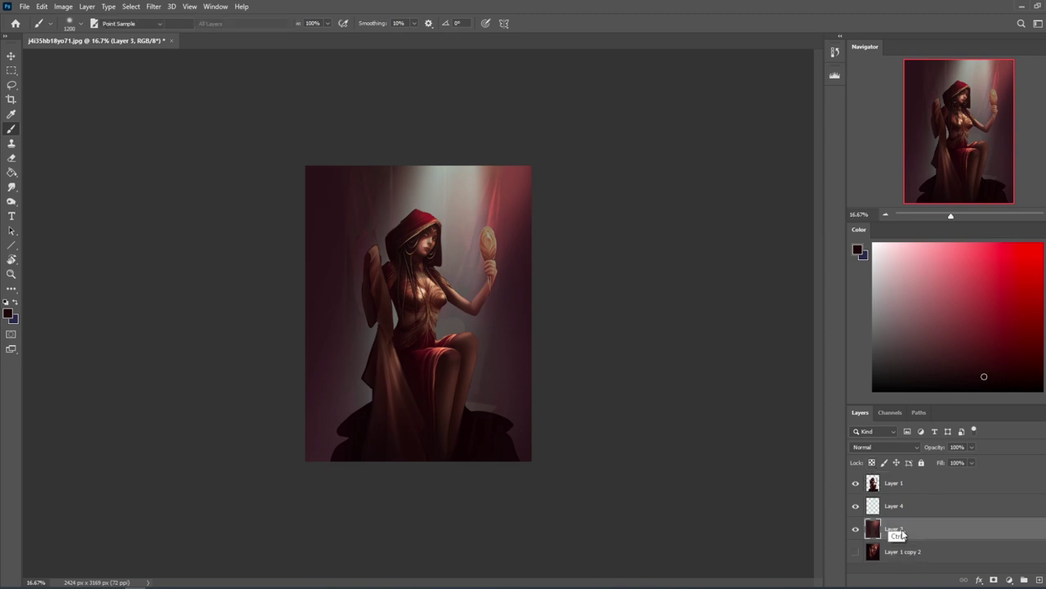
pyautogui.moveTo(767, 358); pyautogui.dragTo(778, 358)
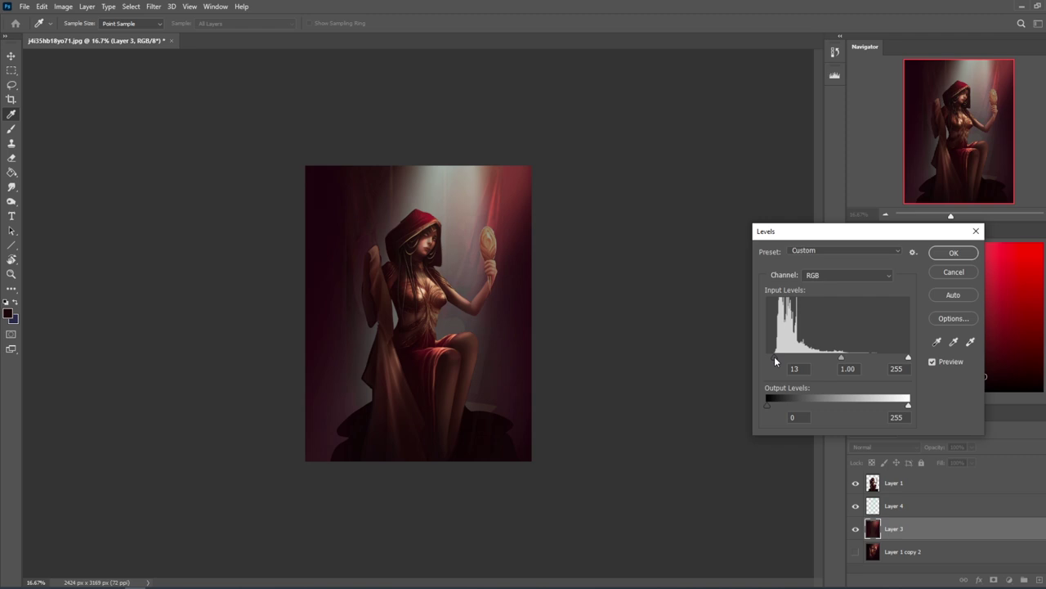
pyautogui.click(950, 253)
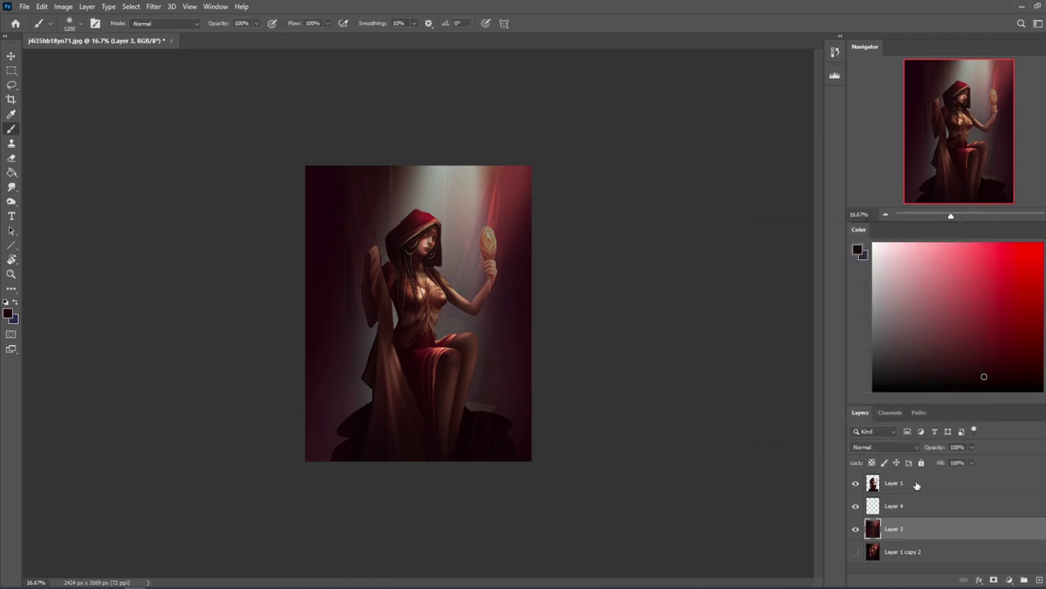
# Darken the mirror on Layer 1 with soft near-black strokes and touch up its highlights with the Dodge tool.
pyautogui.click(916, 484)
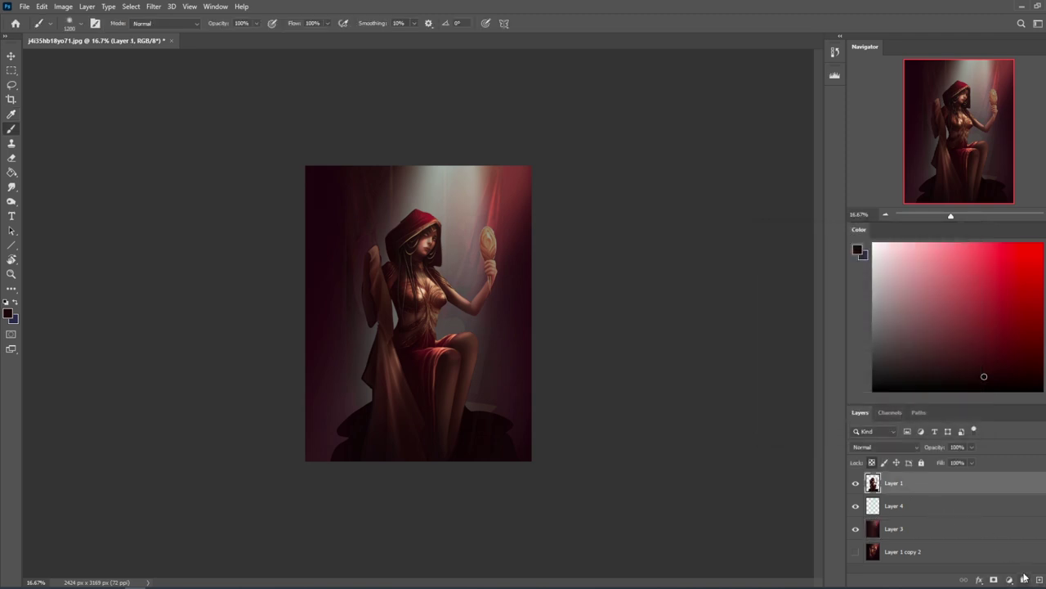
pyautogui.press('o')
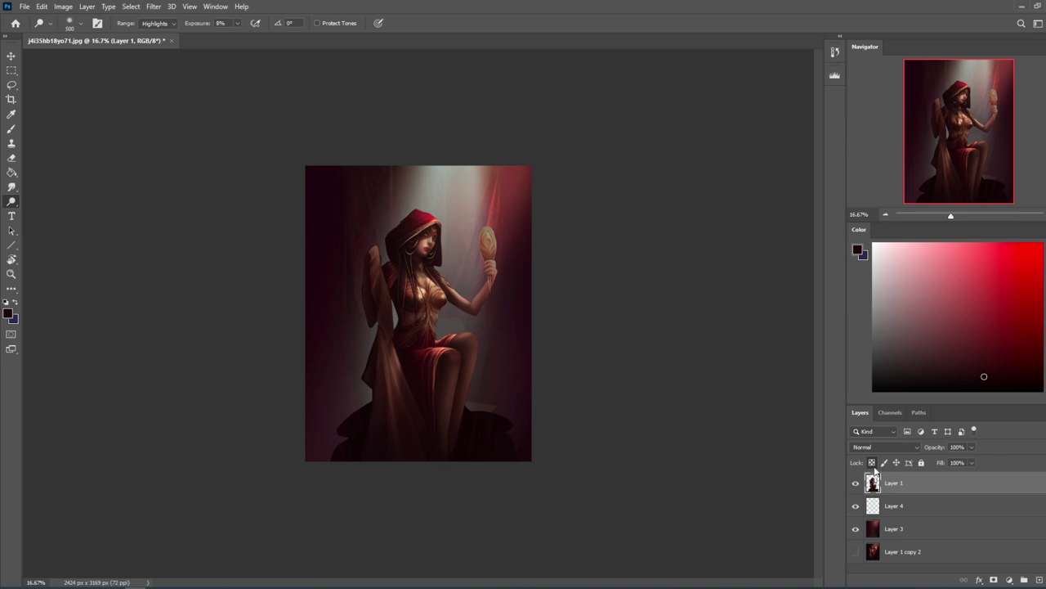
pyautogui.press('b')
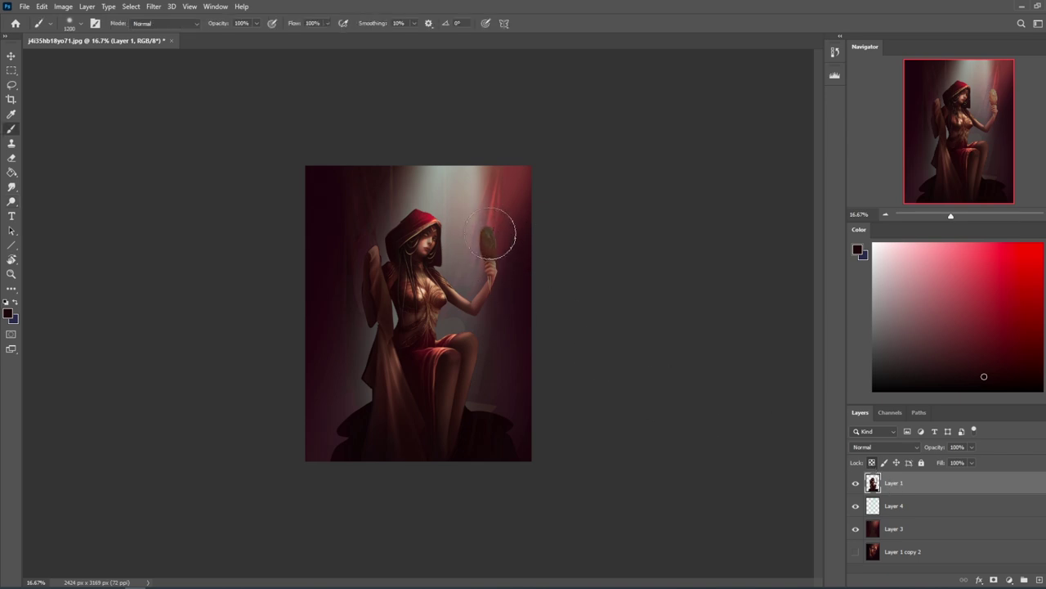
pyautogui.hotkey('ctrl', 'z')
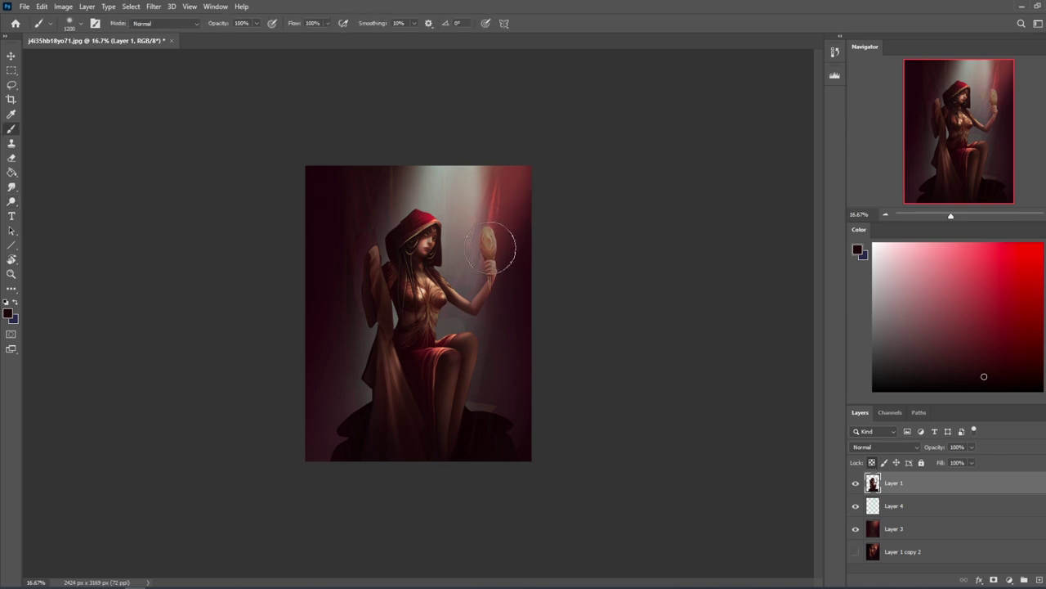
pyautogui.hotkey('ctrl', 'shift', 'z')
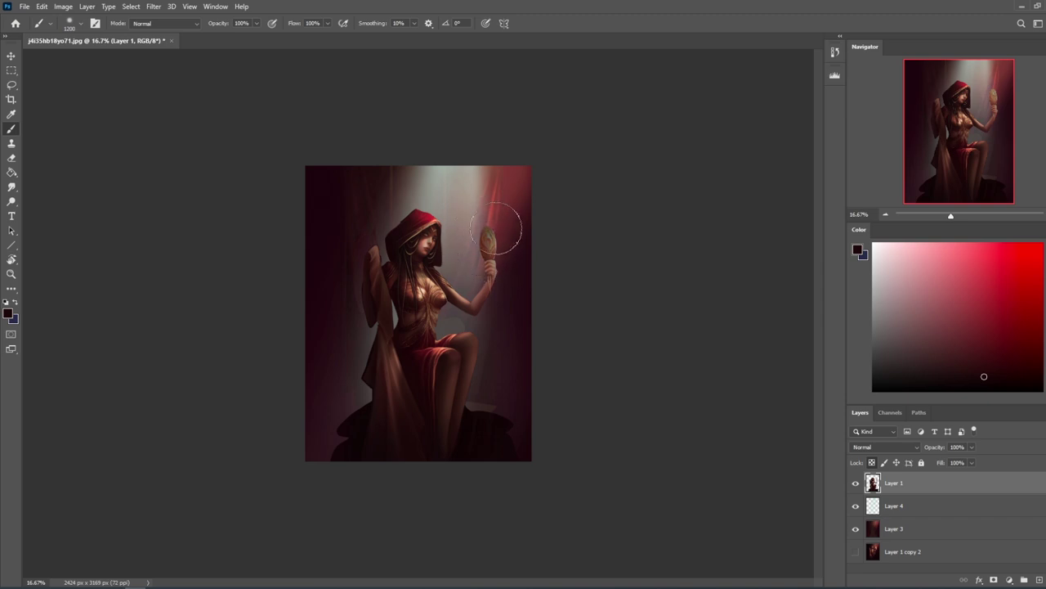
pyautogui.click(11, 202)
pyautogui.click(50, 202)
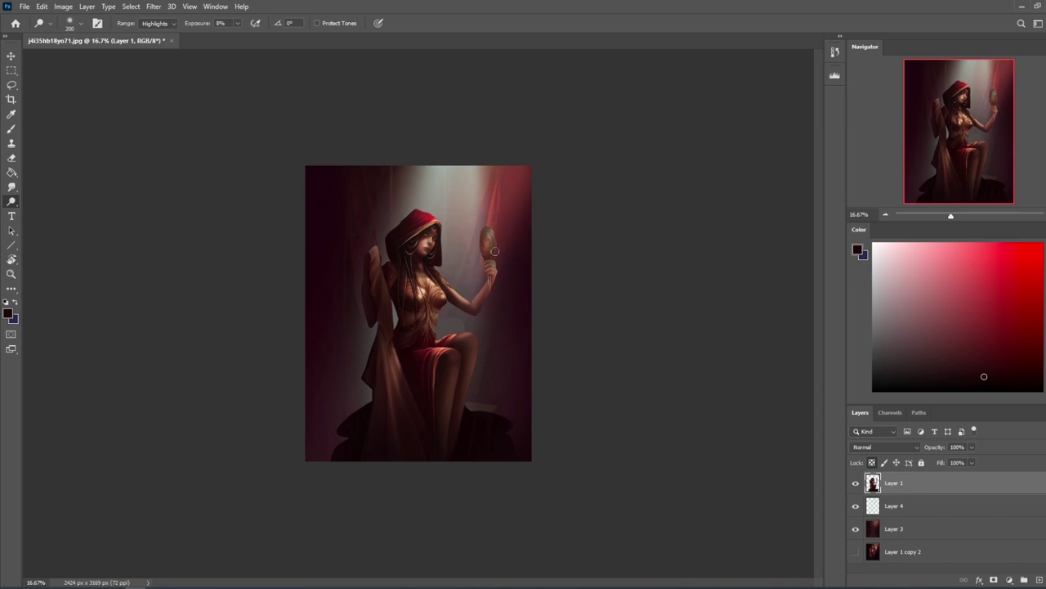
# Shade the mirror and the hand holding it to near-black using the brush in Darken mode, enlarged to 1900 px.
pyautogui.press('b')
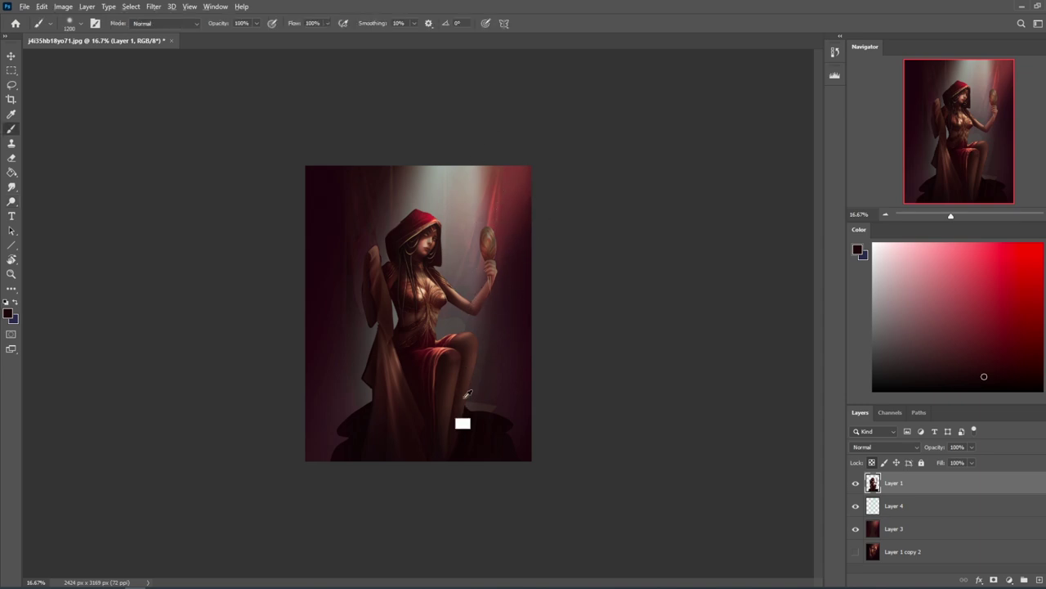
pyautogui.click(178, 24)
pyautogui.click(163, 81)
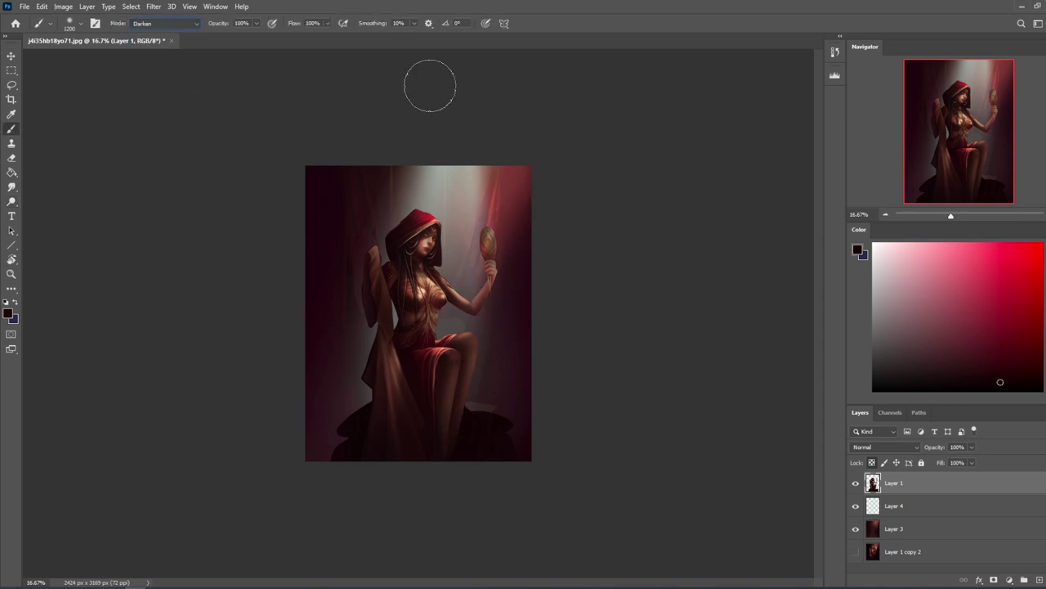
pyautogui.press(']')
pyautogui.press(']')
pyautogui.press(']')
pyautogui.press(']')
pyautogui.press(']')
pyautogui.press(']')
pyautogui.press(']')
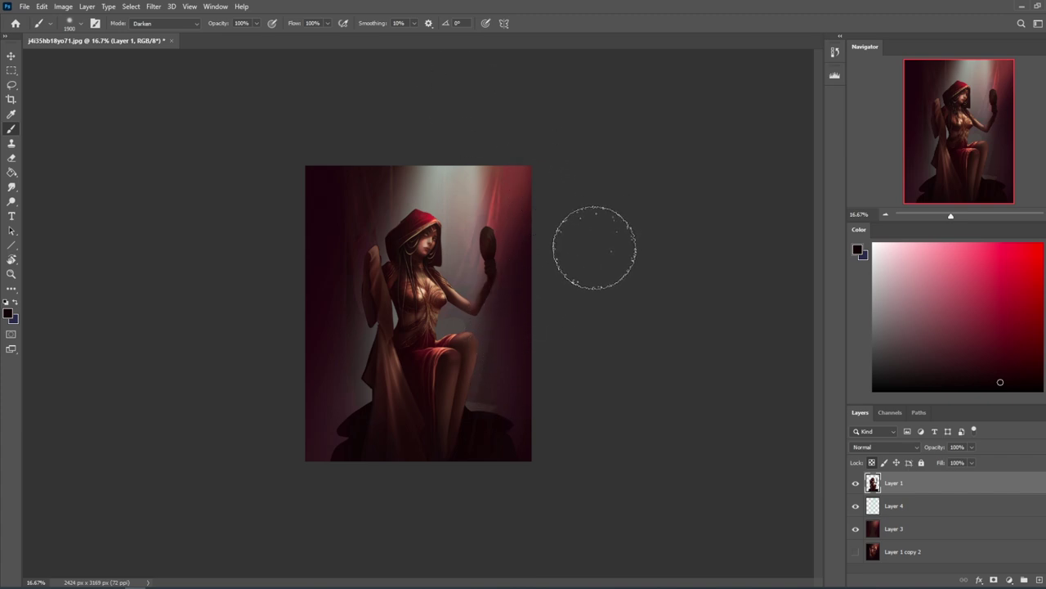
# Lasso along both sides of the mirror to clean up its outline, and deselect everything.
pyautogui.press('l')
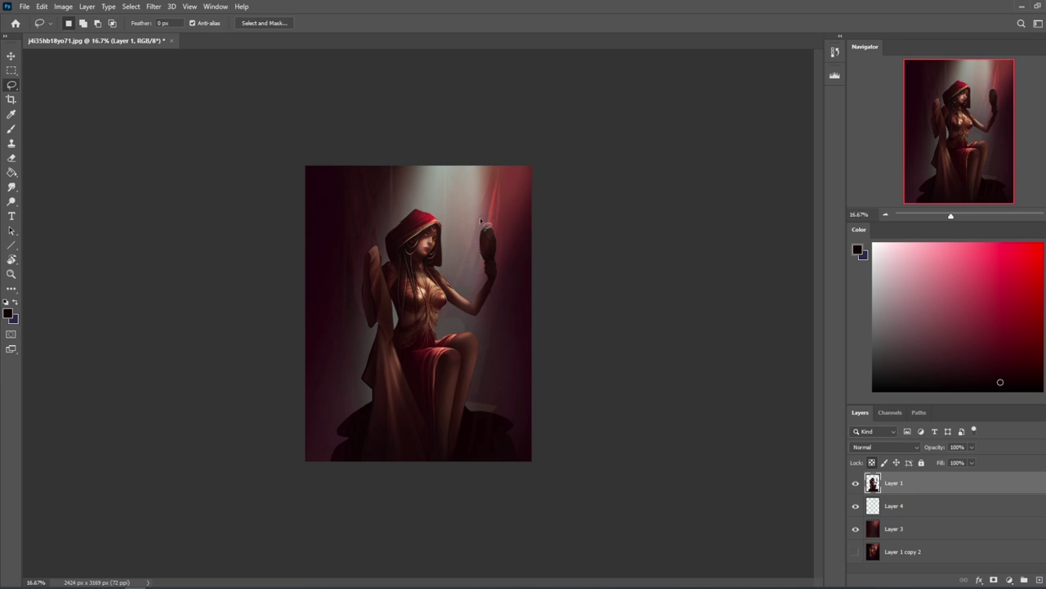
pyautogui.moveTo(484, 229)
pyautogui.mouseDown()
pyautogui.moveTo(497, 263)
pyautogui.moveTo(481, 243)
pyautogui.moveTo(486, 225)
pyautogui.mouseUp()
pyautogui.press('z')
pyautogui.click(566, 330)
pyautogui.moveTo(596, 199); pyautogui.dragTo(545, 322)
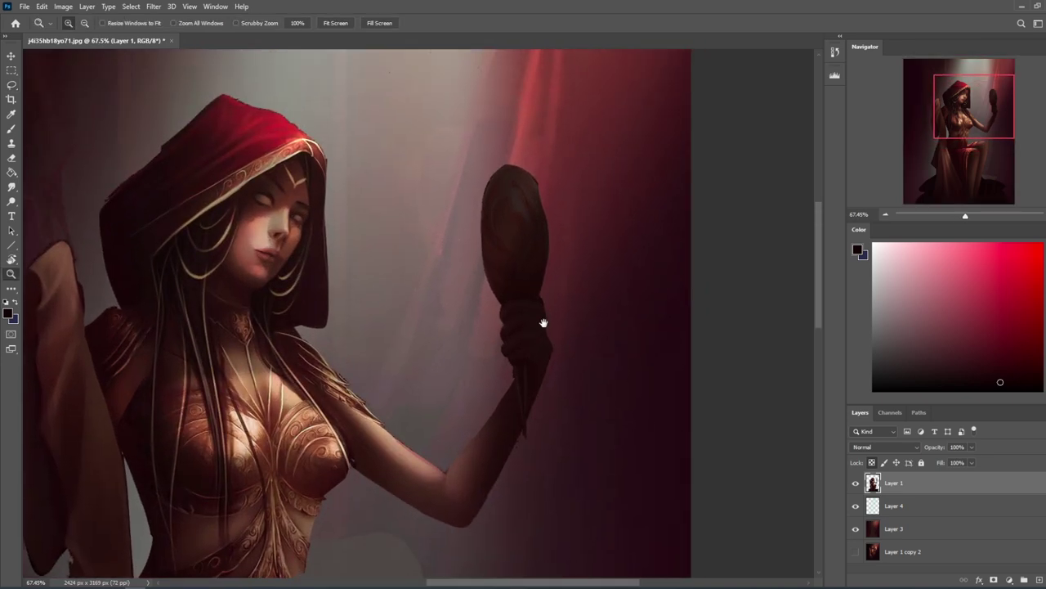
pyautogui.press('l')
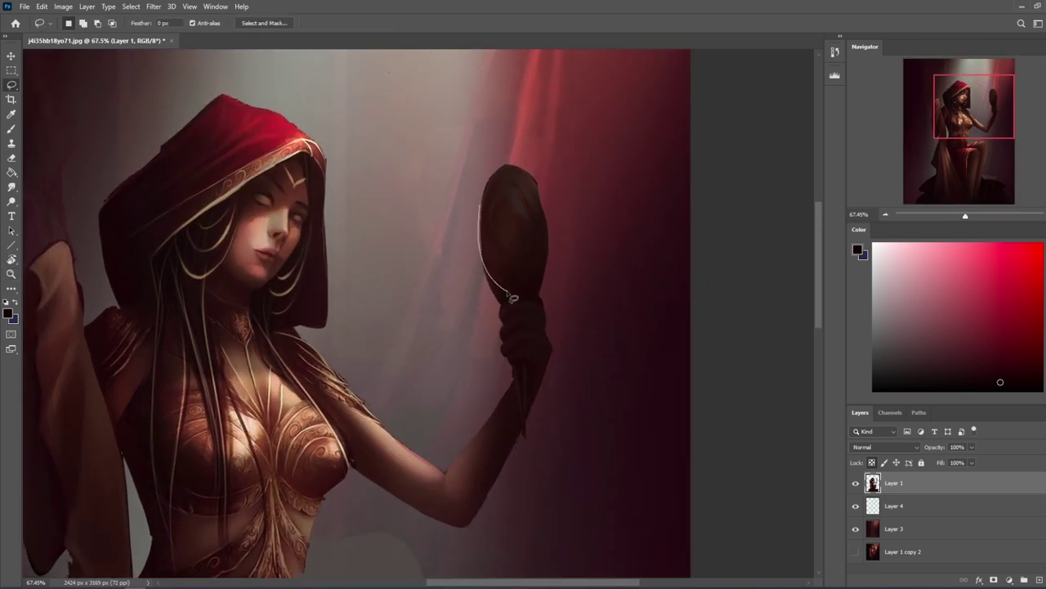
pyautogui.moveTo(498, 308); pyautogui.dragTo(439, 232)
pyautogui.moveTo(539, 190)
pyautogui.mouseDown()
pyautogui.moveTo(544, 247)
pyautogui.moveTo(532, 307)
pyautogui.moveTo(549, 226)
pyautogui.moveTo(553, 253)
pyautogui.moveTo(538, 291)
pyautogui.moveTo(551, 234)
pyautogui.moveTo(535, 307)
pyautogui.moveTo(568, 282)
pyautogui.moveTo(557, 206)
pyautogui.mouseUp()
pyautogui.hotkey('ctrl', '0')
pyautogui.hotkey('ctrl', 'd')
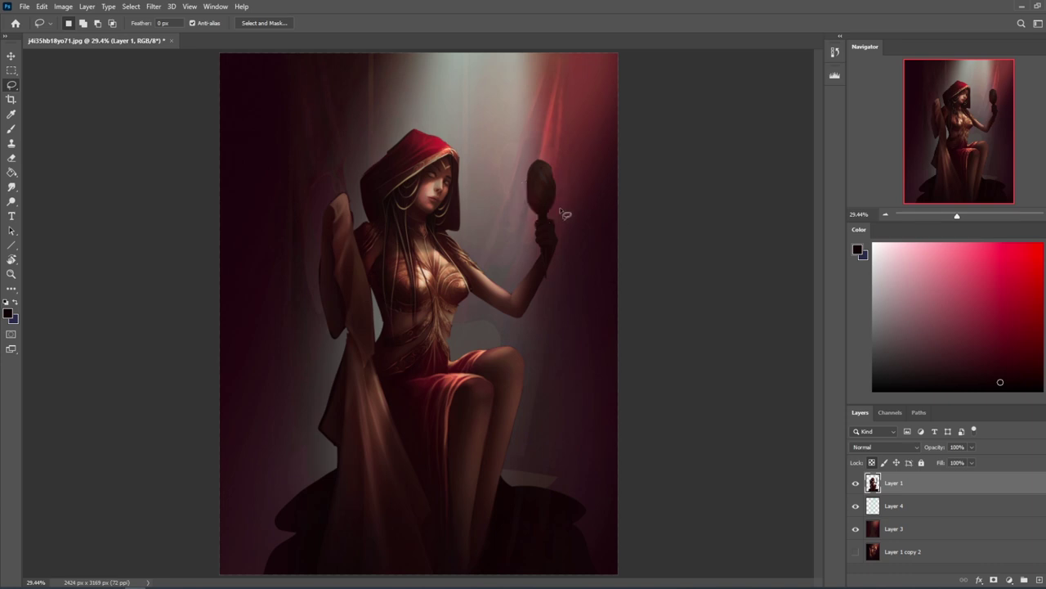
# Lasso the head of the mirror and place it on its own new layer.
pyautogui.moveTo(541, 219)
pyautogui.mouseDown()
pyautogui.moveTo(566, 168)
pyautogui.moveTo(547, 217)
pyautogui.mouseUp()
pyautogui.hotkey('ctrl', 'j')
pyautogui.press('v')
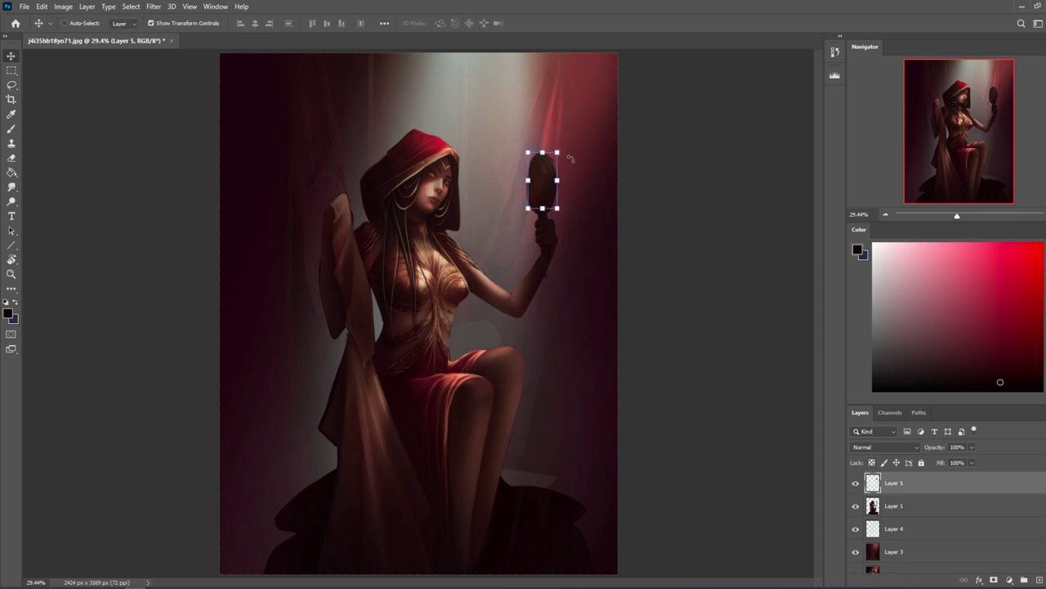
pyautogui.hotkey('ctrl', 'z')
pyautogui.hotkey('ctrl', 'z')
pyautogui.hotkey('ctrl', 'shift', 'j')
pyautogui.hotkey('ctrl', 'z')
# Scale the mirror head to 136.13%, reposition it above the hand, and hide the transform outline.
pyautogui.moveTo(557, 158); pyautogui.dragTo(566, 139)
pyautogui.moveTo(549, 185); pyautogui.dragTo(544, 186)
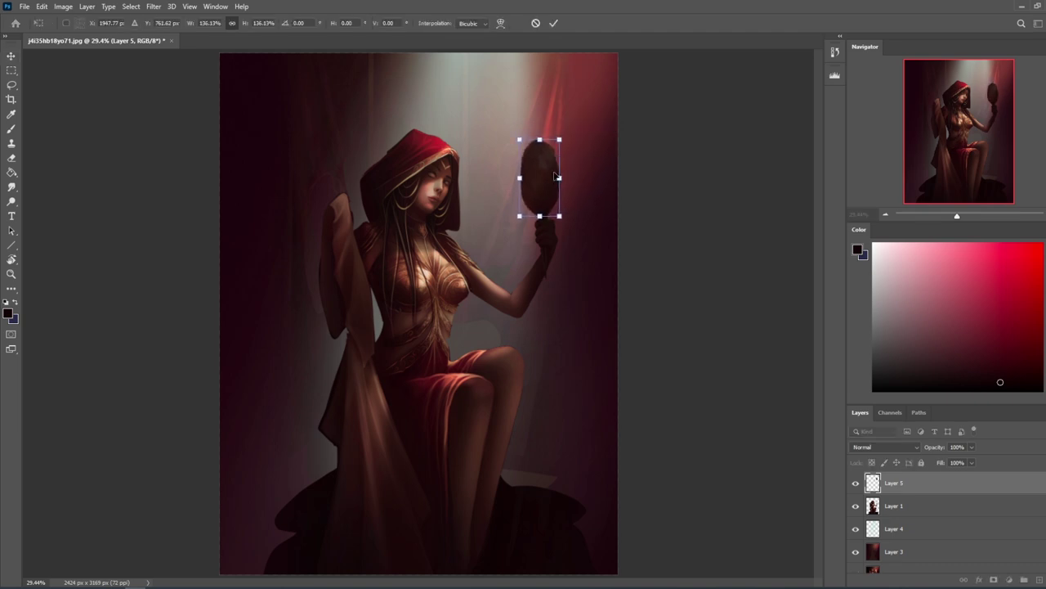
pyautogui.click(556, 24)
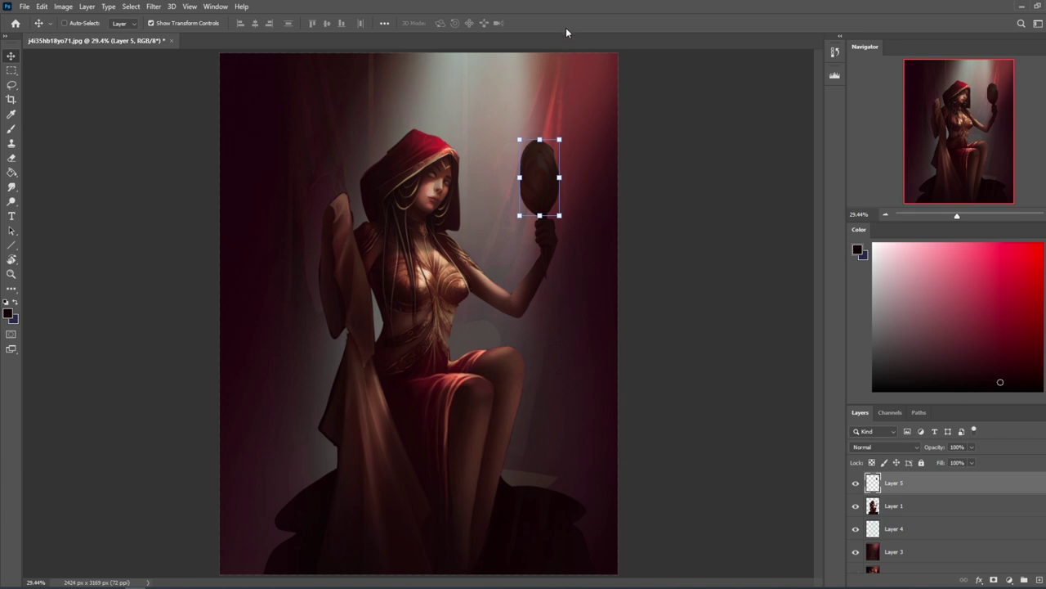
pyautogui.hotkey('ctrl', 'h')
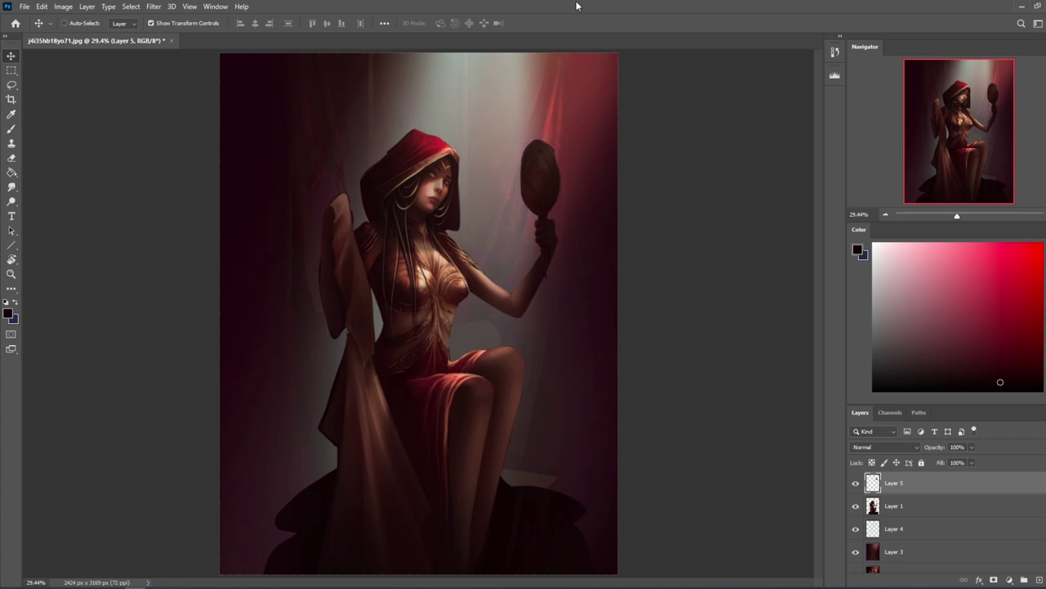
# Pick a smaller eraser brush, clean the edges of the enlarged mirror on Layer 5 and adjust the eraser's opacity.
pyautogui.press('m')
pyautogui.rightClick(582, 193)
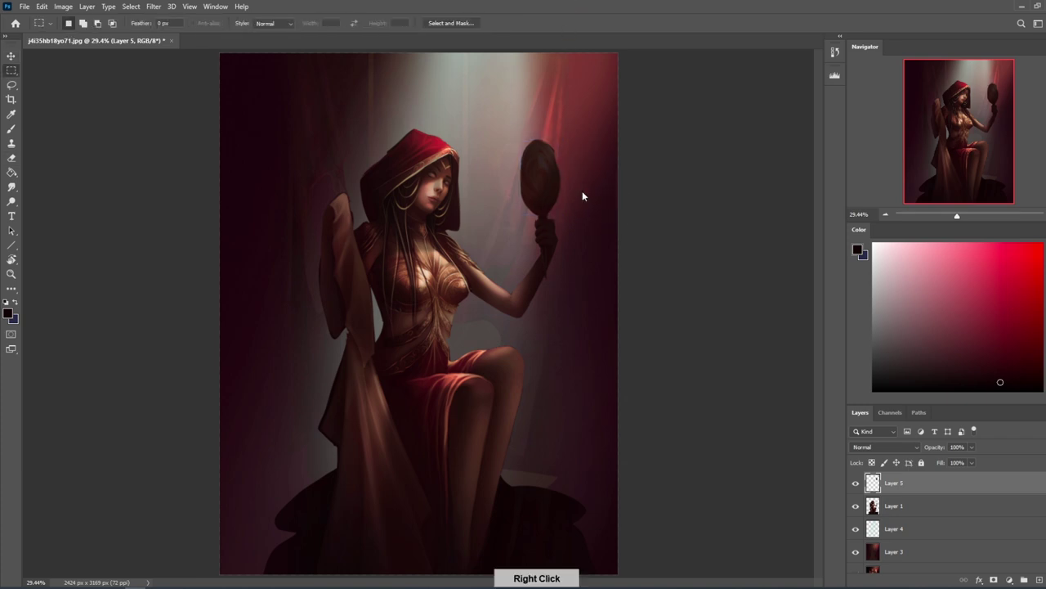
pyautogui.press('Escape')
pyautogui.press('e')
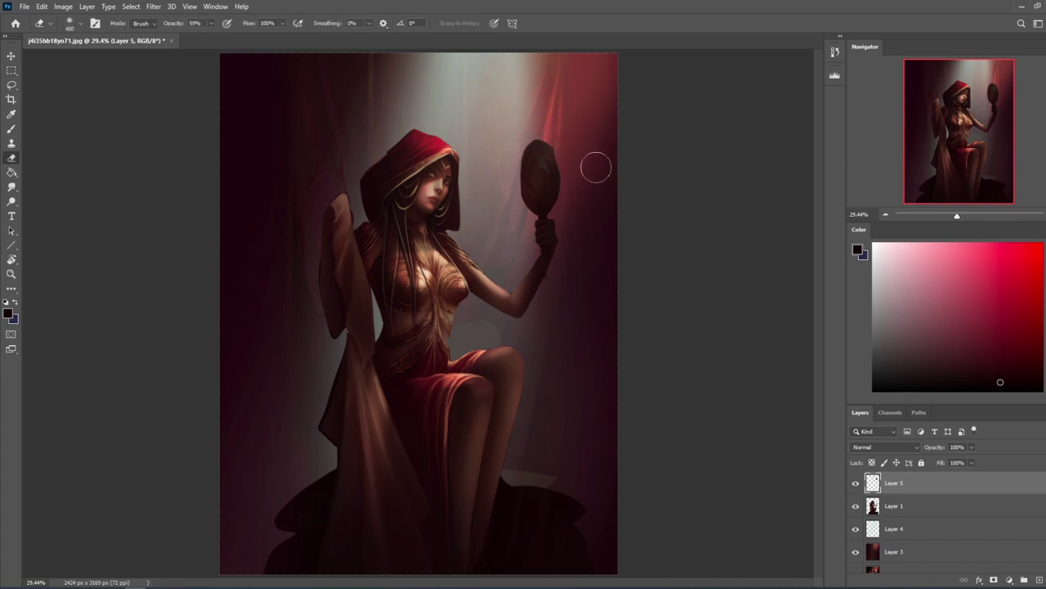
pyautogui.press('l')
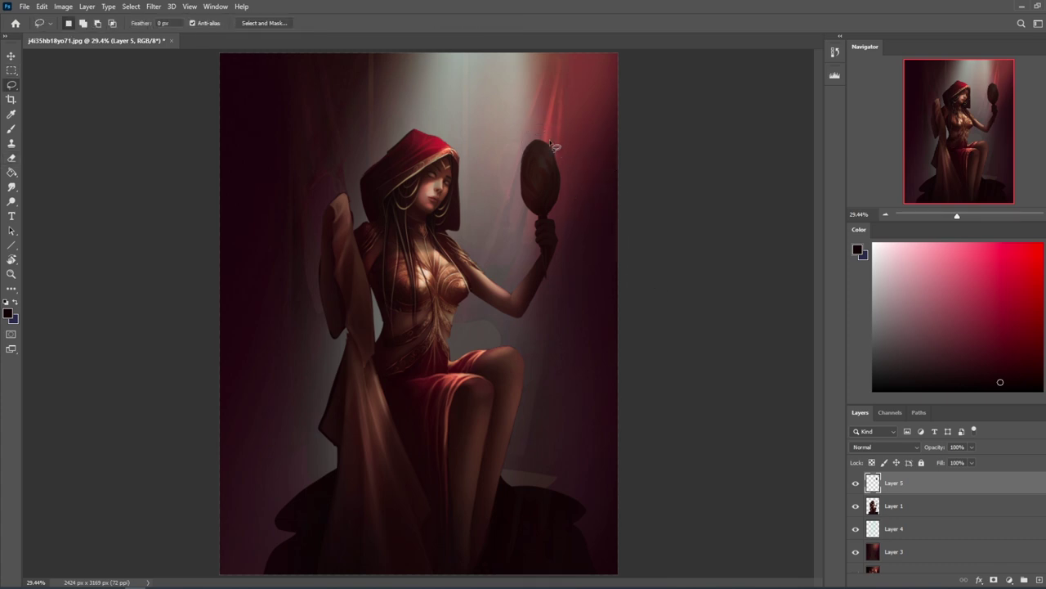
pyautogui.press('e')
pyautogui.rightClick(568, 183)
pyautogui.click(665, 462)
pyautogui.press('Return')
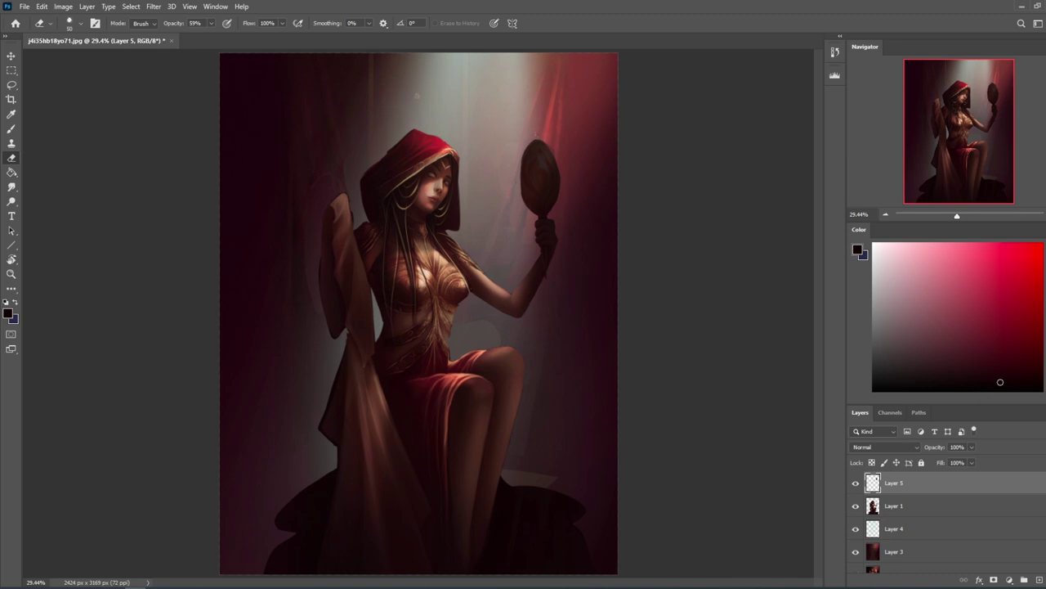
pyautogui.moveTo(210, 24); pyautogui.dragTo(239, 38)
# Lasso the uneven rim at the top of the mirror to tidy its shape, and deselect.
pyautogui.press('l')
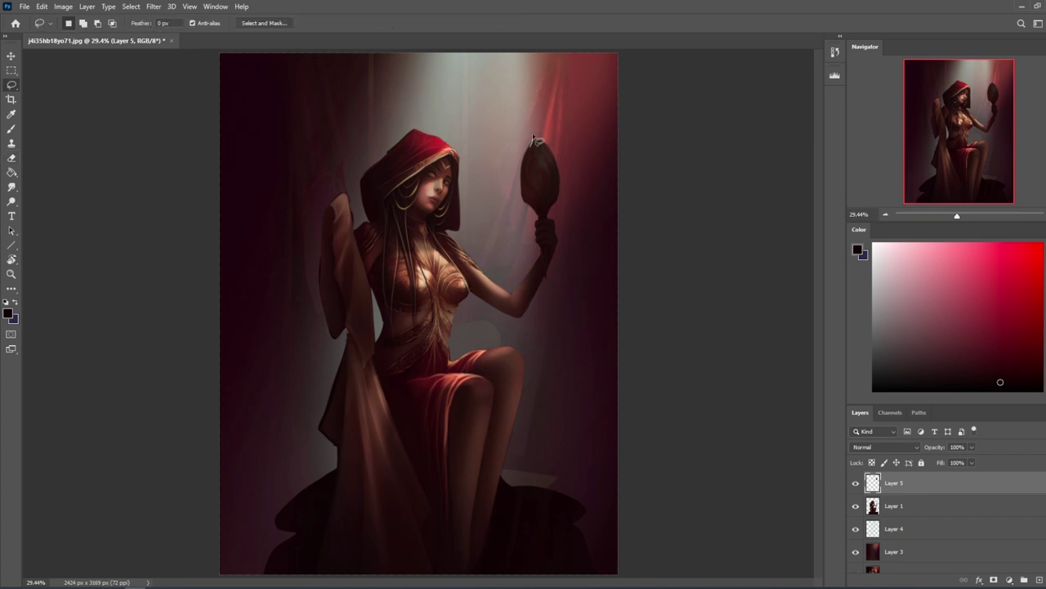
pyautogui.press('shift')
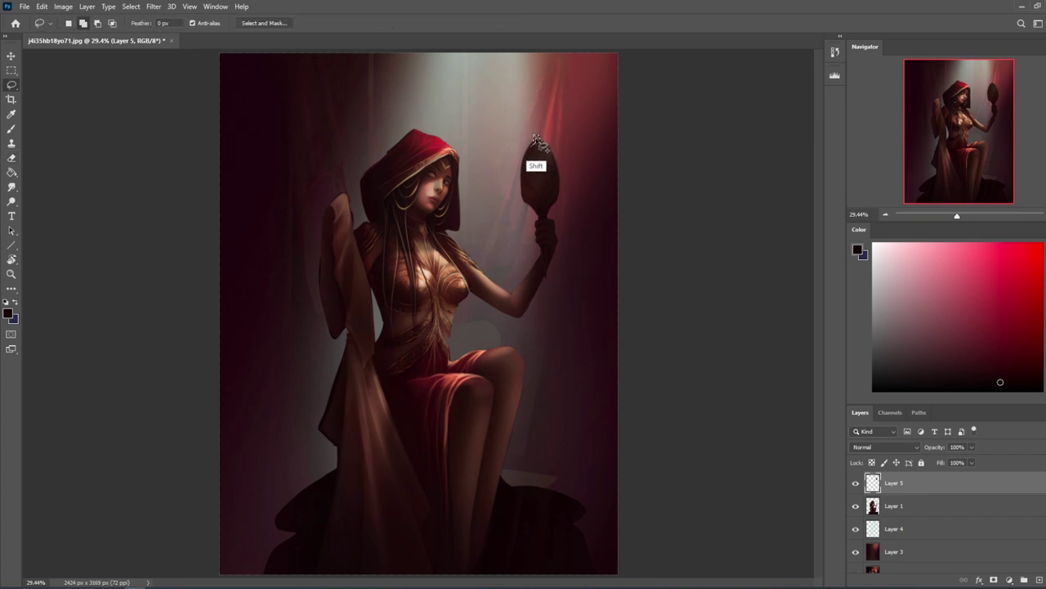
pyautogui.moveTo(536, 143)
pyautogui.mouseDown()
pyautogui.moveTo(568, 152)
pyautogui.moveTo(534, 152)
pyautogui.moveTo(550, 150)
pyautogui.moveTo(562, 165)
pyautogui.moveTo(546, 142)
pyautogui.mouseUp()
pyautogui.hotkey('ctrl', 'd')
# Set the brush blend mode to Normal and paint dark pointed crown tips along the mirror's top rim with colour sampled from the mirror.
pyautogui.press('b')
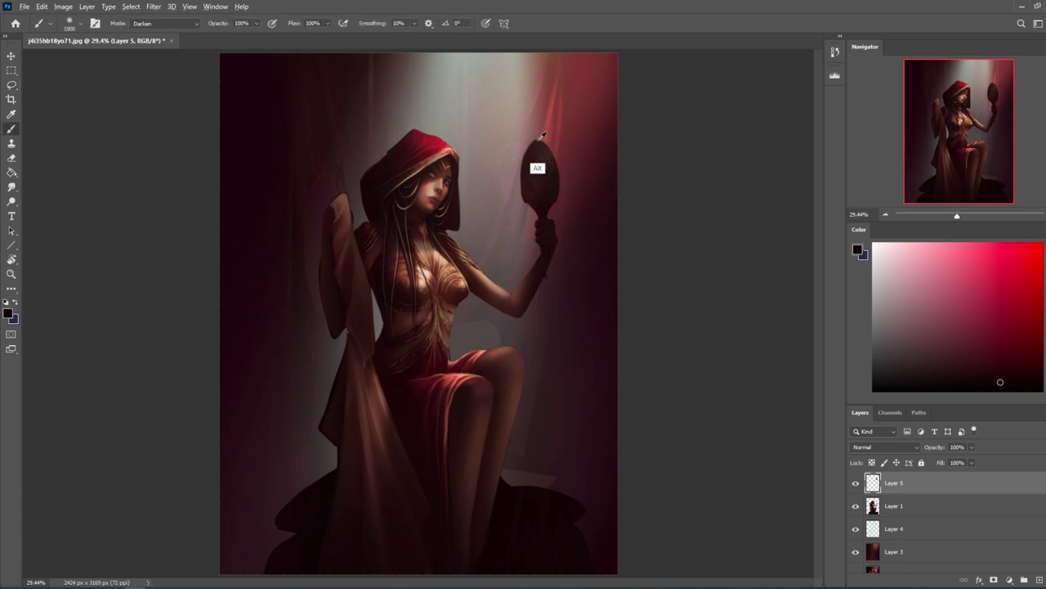
pyautogui.keyDown('alt'); pyautogui.click(537, 146); pyautogui.keyUp('alt')
pyautogui.click(180, 23)
pyautogui.click(182, 34)
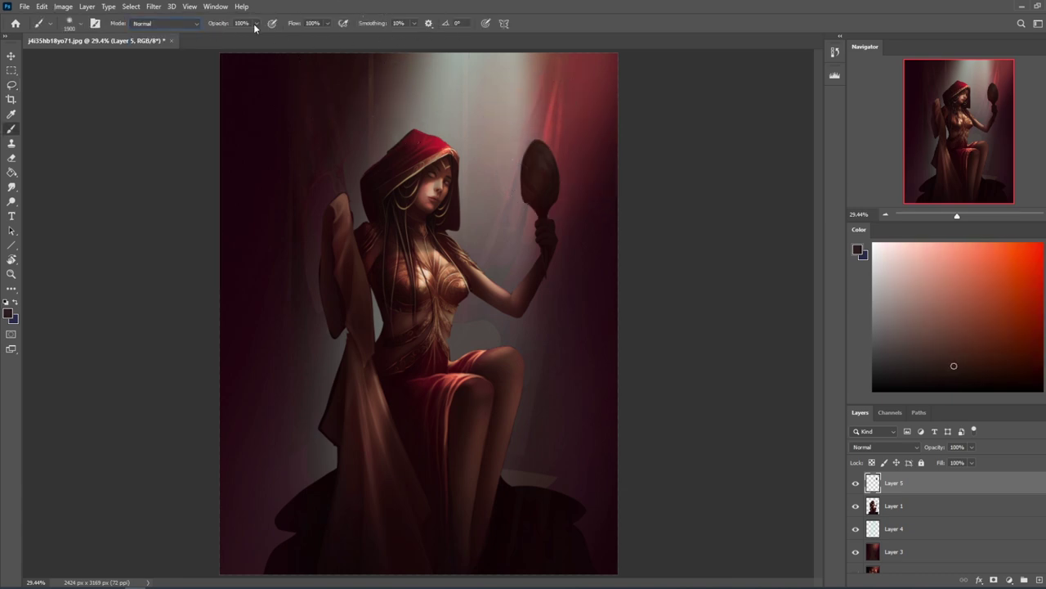
pyautogui.click(257, 23)
pyautogui.moveTo(533, 128)
pyautogui.mouseDown()
pyautogui.moveTo(540, 123)
pyautogui.moveTo(521, 126)
pyautogui.mouseUp()
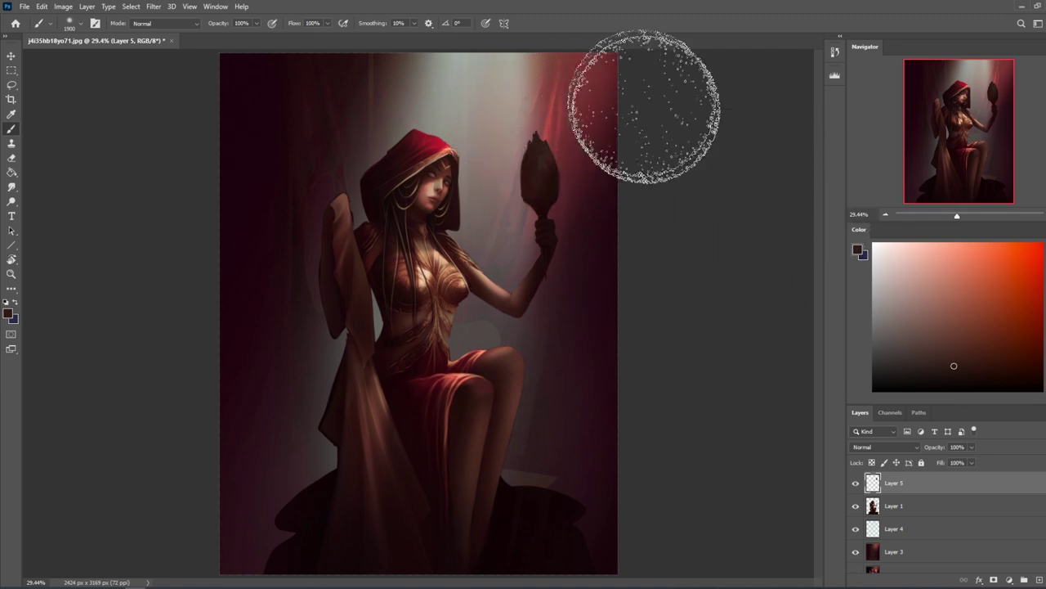
# Lasso small flared points on both sides of the mirror's base and fill them with dark tones sampled from the mirror and hand.
pyautogui.press('l')
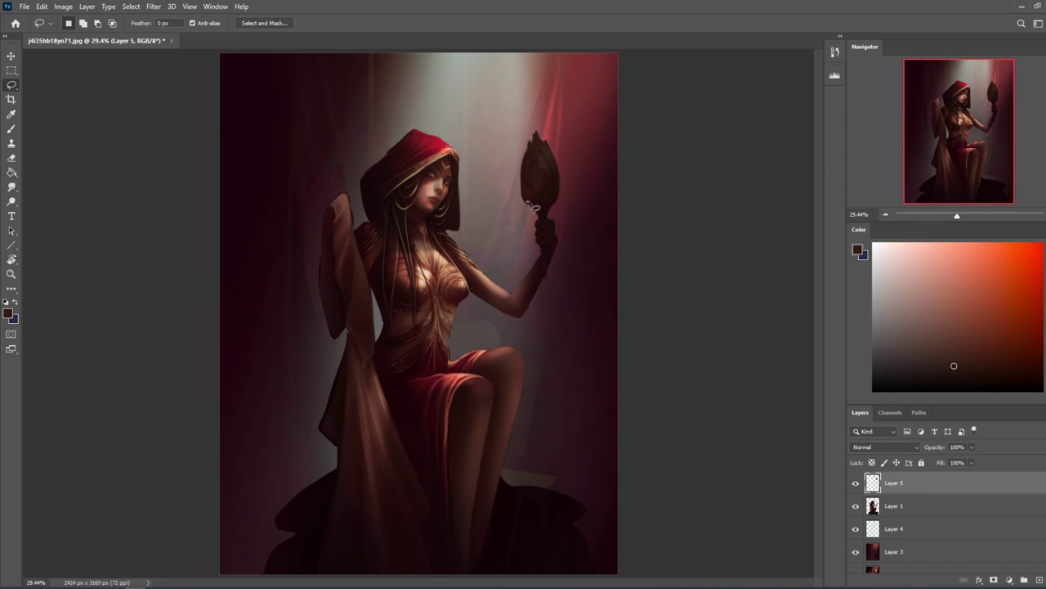
pyautogui.moveTo(532, 208); pyautogui.dragTo(548, 210)
pyautogui.moveTo(553, 206)
pyautogui.mouseDown()
pyautogui.moveTo(563, 202)
pyautogui.moveTo(548, 210)
pyautogui.moveTo(542, 195)
pyautogui.moveTo(555, 190)
pyautogui.mouseUp()
pyautogui.hotkey('ctrl', 'h')
pyautogui.press('b')
pyautogui.keyDown('alt'); pyautogui.click(554, 201); pyautogui.keyUp('alt')
pyautogui.hotkey('ctrl', 'z')
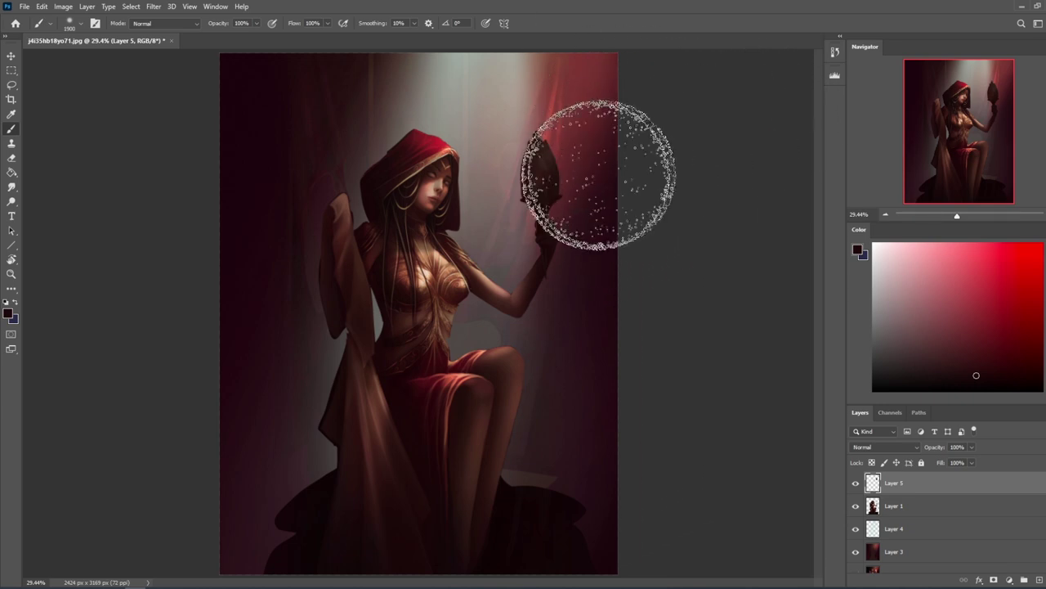
pyautogui.keyDown('alt'); pyautogui.click(540, 194); pyautogui.keyUp('alt')
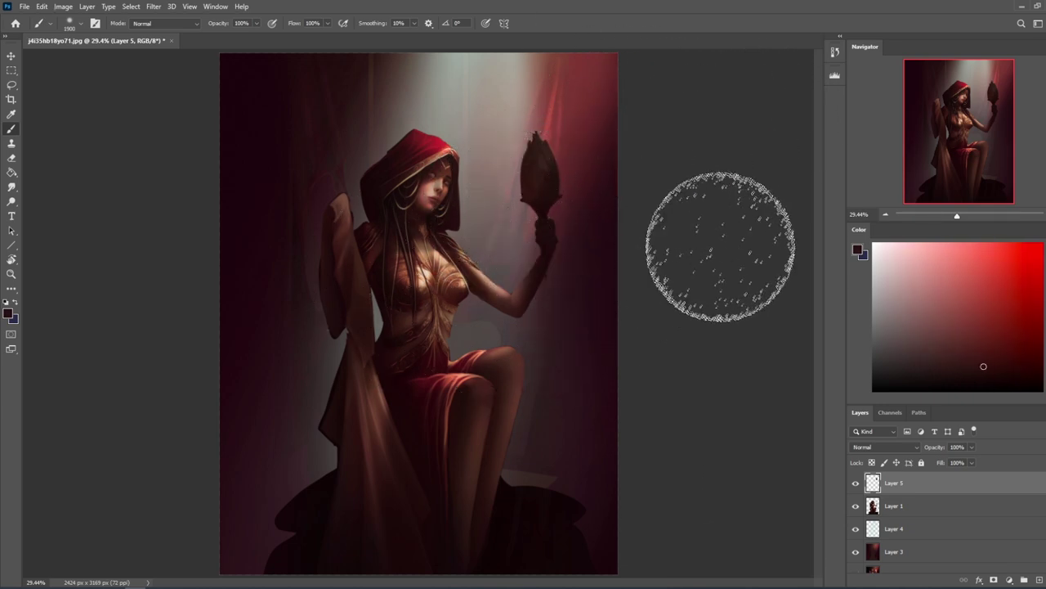
pyautogui.keyDown('alt'); pyautogui.click(545, 241); pyautogui.keyUp('alt')
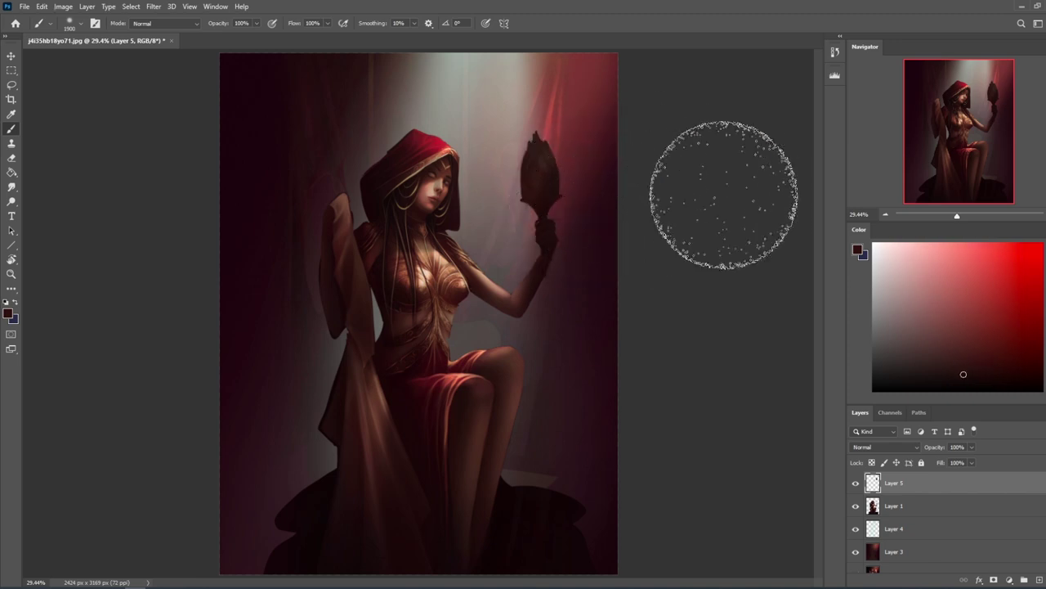
# Reduce the brush to 80 px and paint small rounded knobs on both sides of the mirror's base in the sampled dark colour.
pyautogui.press('[')
pyautogui.press('[')
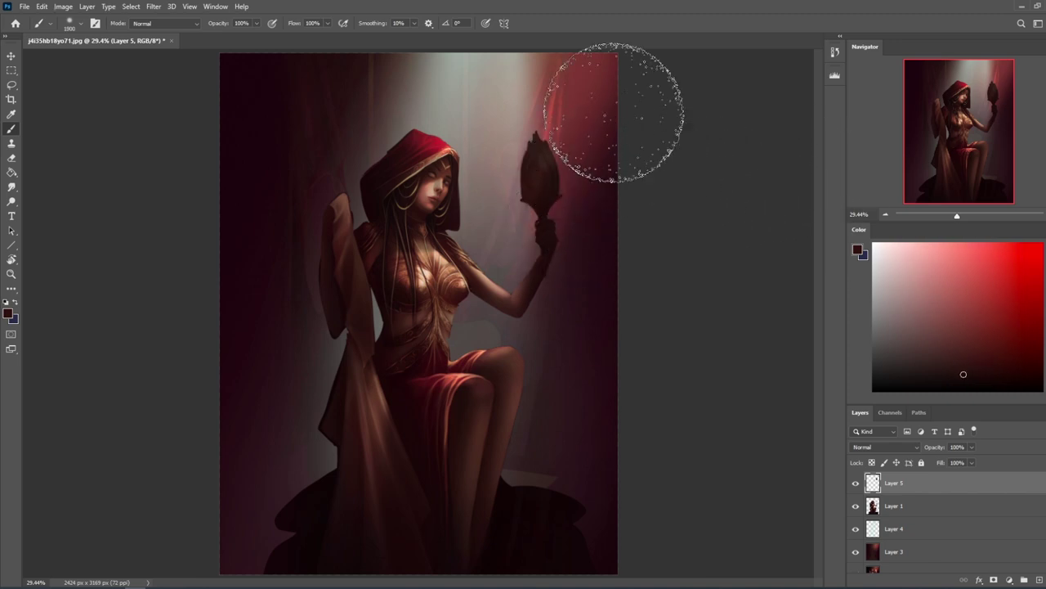
pyautogui.press('[')
pyautogui.press('[')
pyautogui.press('[')
pyautogui.press('[')
pyautogui.press('[')
pyautogui.press('[')
pyautogui.press('[')
pyautogui.press('[')
pyautogui.press('[')
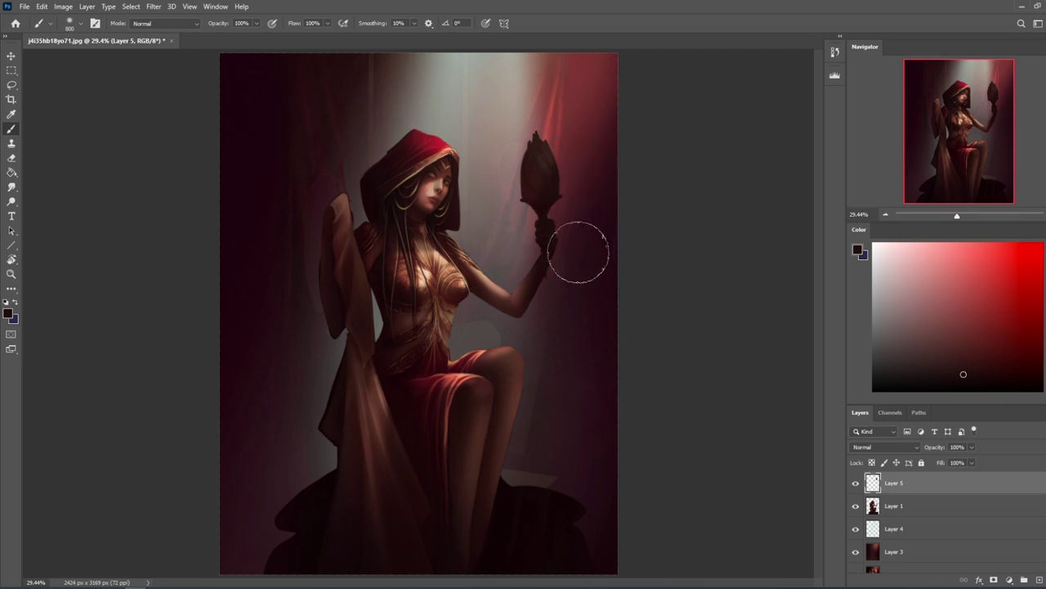
pyautogui.hotkey('ctrl', '-')
pyautogui.hotkey('ctrl', '-')
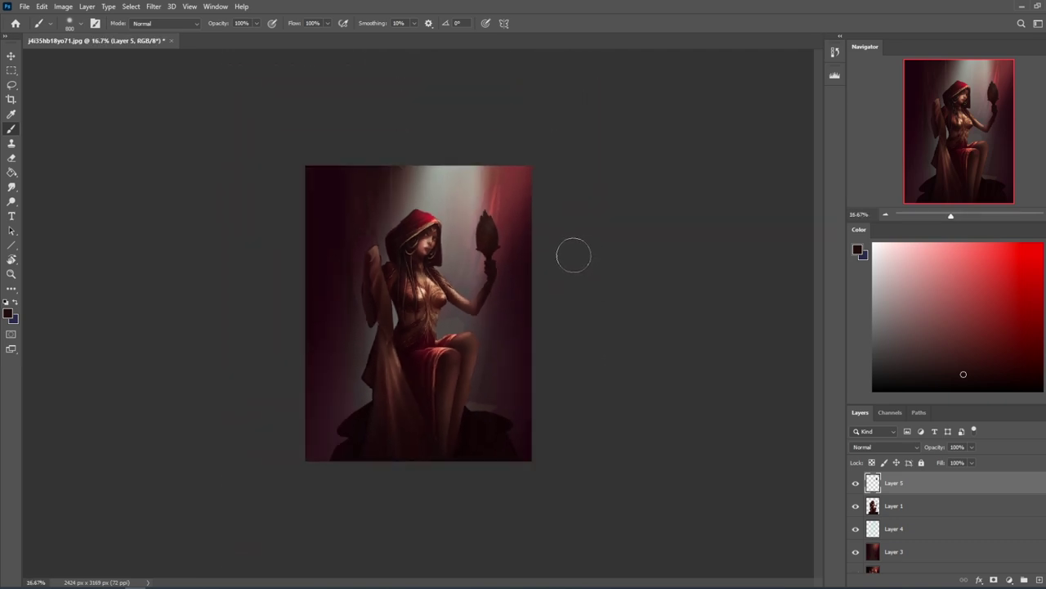
pyautogui.press('z')
pyautogui.moveTo(439, 212); pyautogui.dragTo(521, 269)
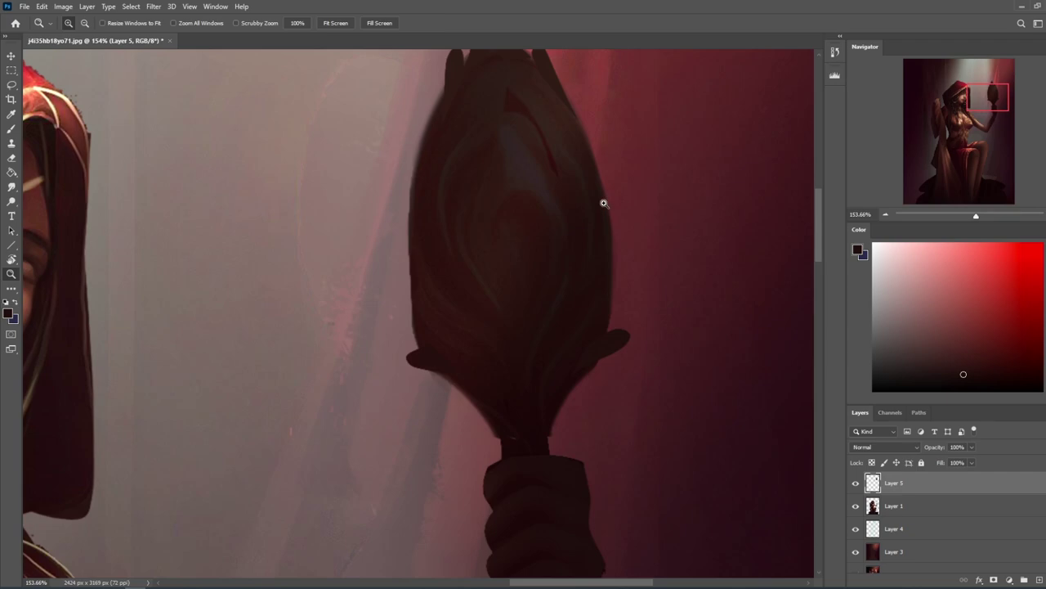
pyautogui.press('l')
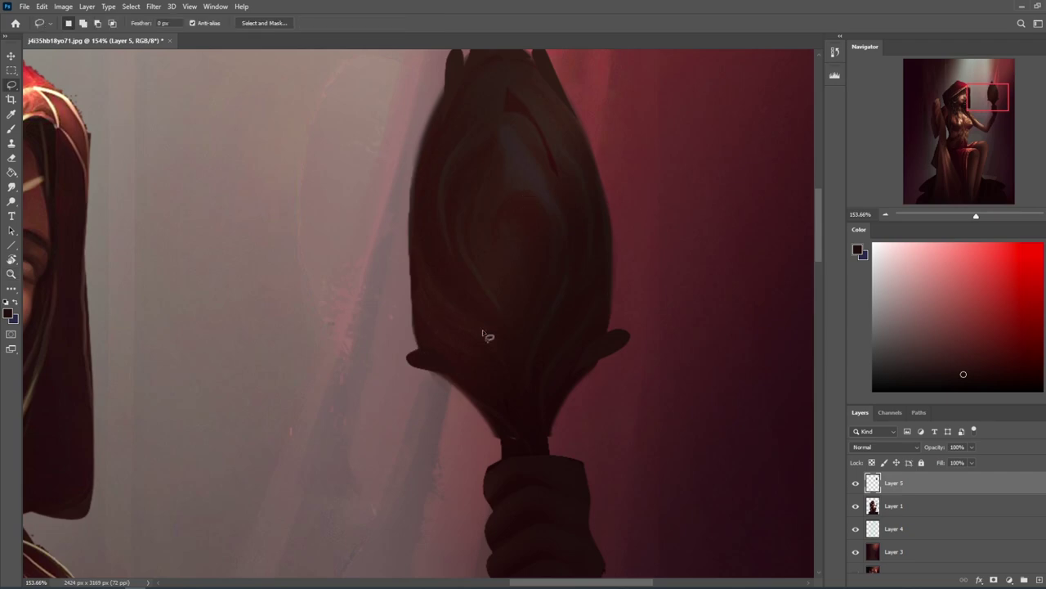
pyautogui.press('b')
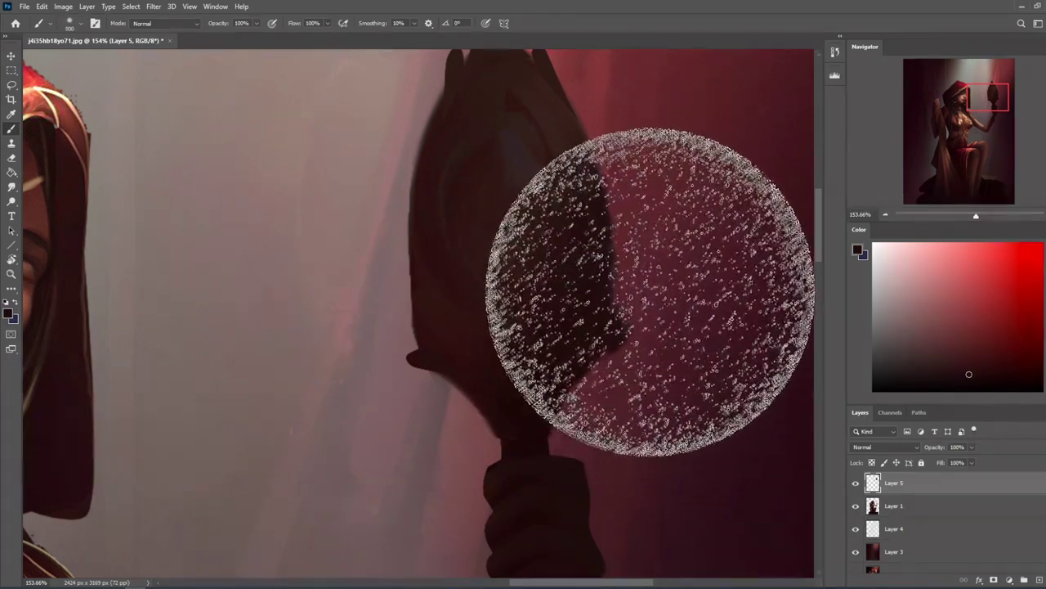
pyautogui.press('[')
pyautogui.press('[')
pyautogui.press('[')
pyautogui.press('[')
pyautogui.press('[')
pyautogui.press('[')
pyautogui.press('[')
pyautogui.press('[')
pyautogui.press('[')
pyautogui.press('[')
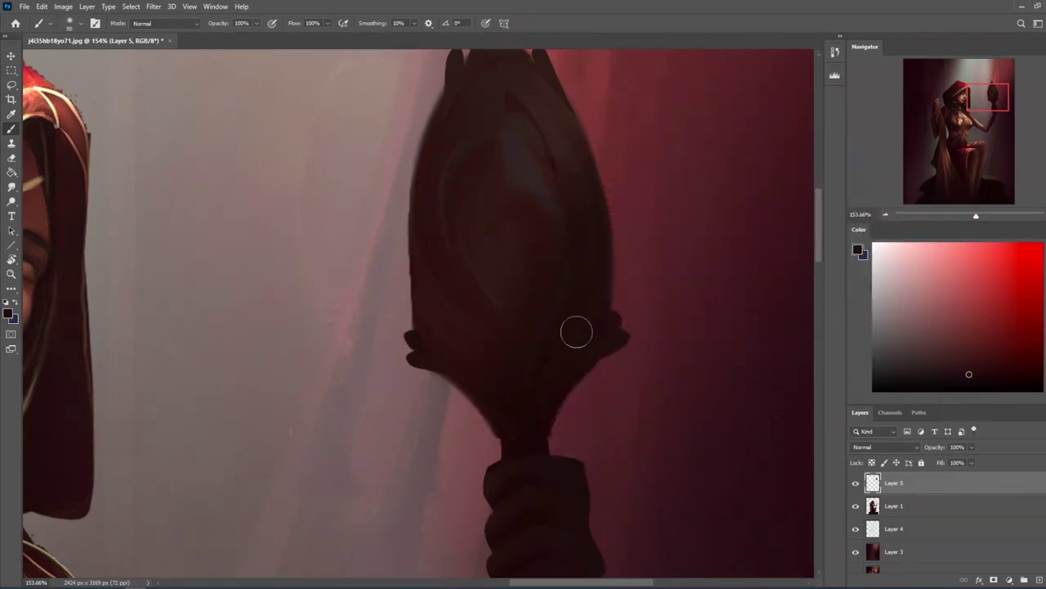
pyautogui.keyDown('alt'); pyautogui.click(602, 338); pyautogui.keyUp('alt')
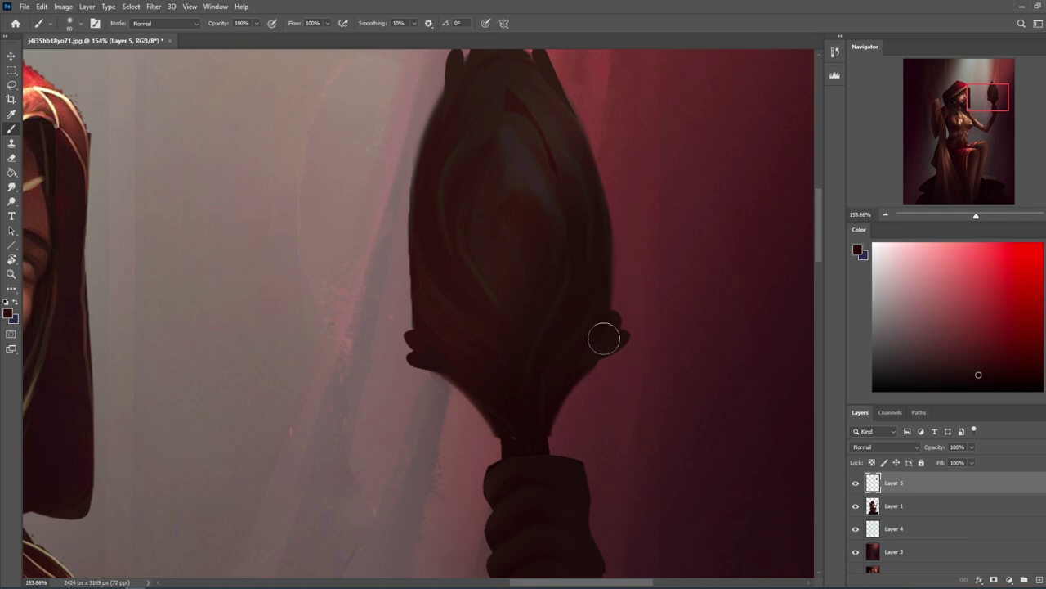
# Clear the selection and merge Layer 5 down into Layer 1.
pyautogui.scroll(-6, 641, 307)
pyautogui.press('m')
pyautogui.rightClick(564, 278)
pyautogui.click(577, 266)
pyautogui.press('b')
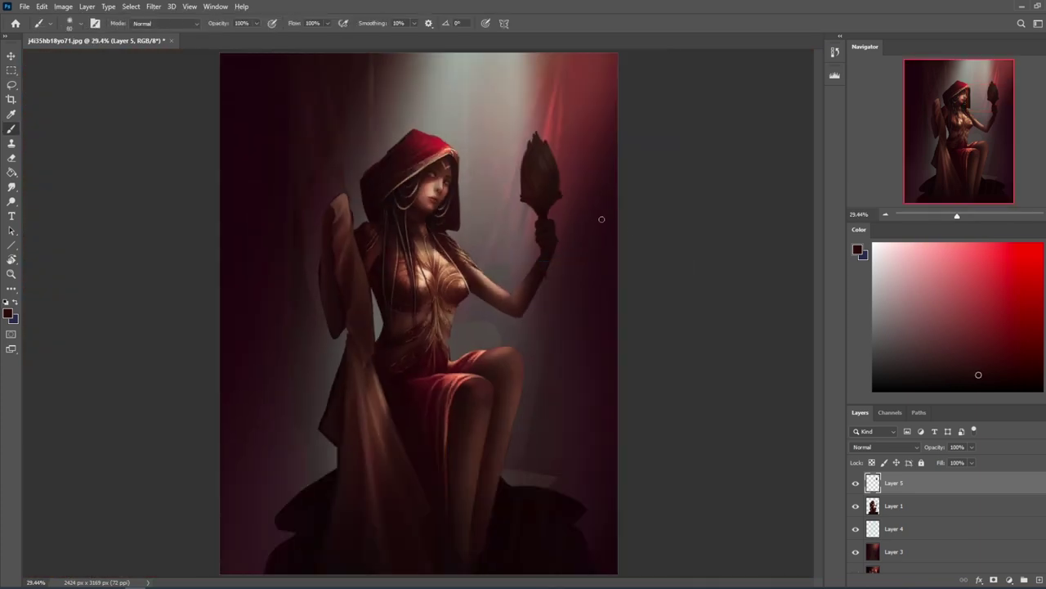
pyautogui.rightClick(909, 488)
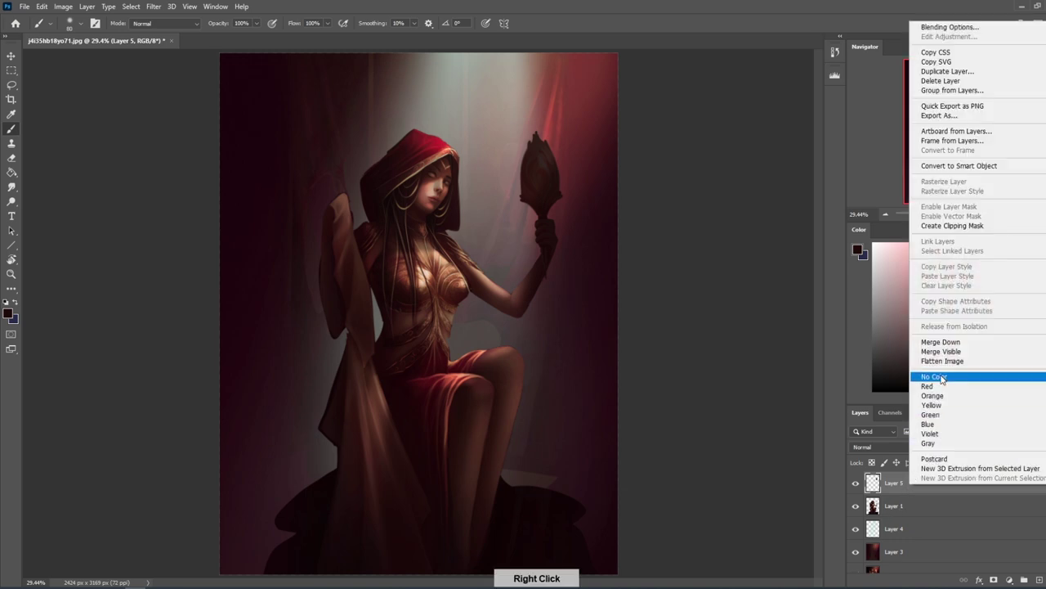
pyautogui.click(918, 337)
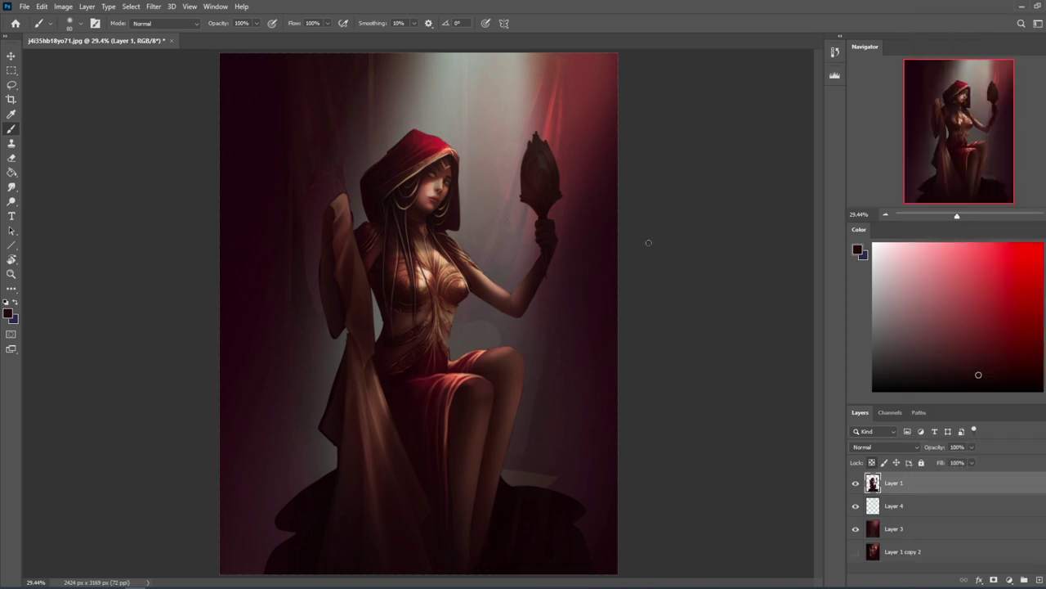
# Hide Layer 1, smudge the dark drapery on Layer 3 at 12% strength, and show Layer 1 again.
pyautogui.scroll(-2, 665, 265)
pyautogui.click(856, 483)
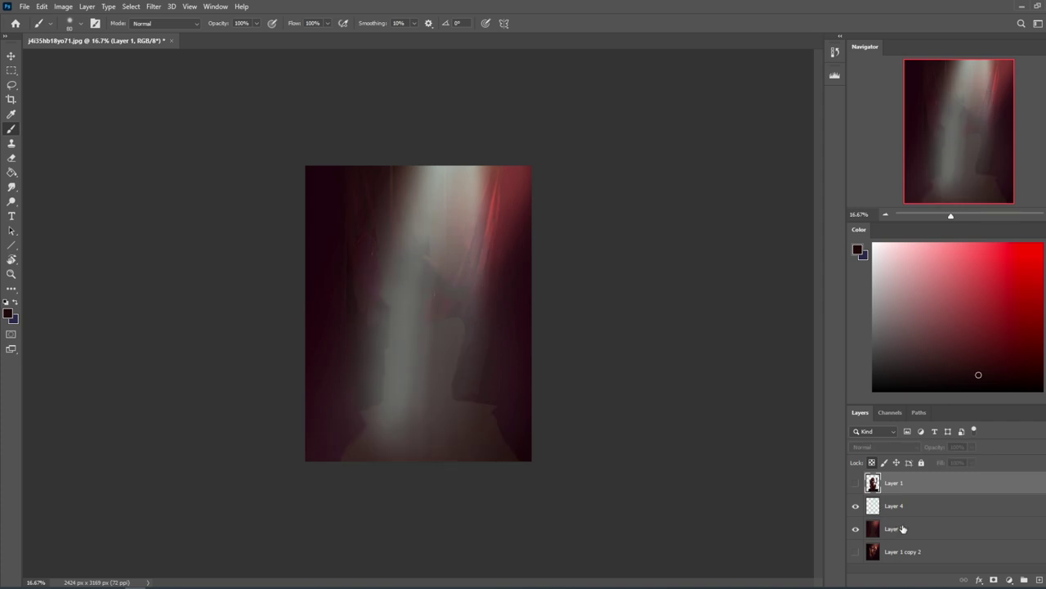
pyautogui.click(902, 529)
pyautogui.click(12, 188)
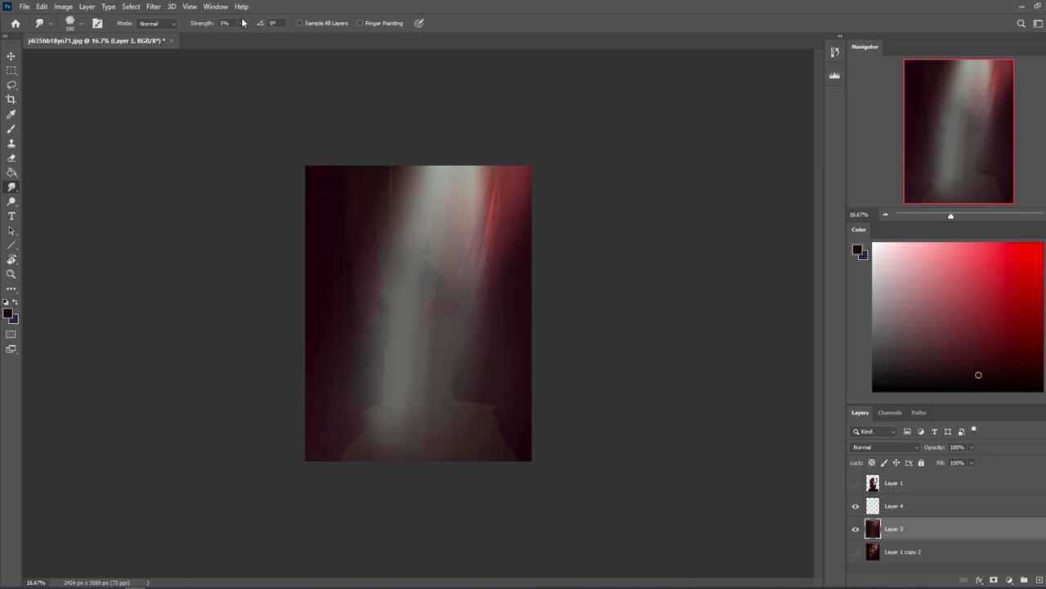
pyautogui.moveTo(242, 23); pyautogui.dragTo(247, 37)
pyautogui.moveTo(355, 274); pyautogui.dragTo(360, 344)
pyautogui.click(855, 484)
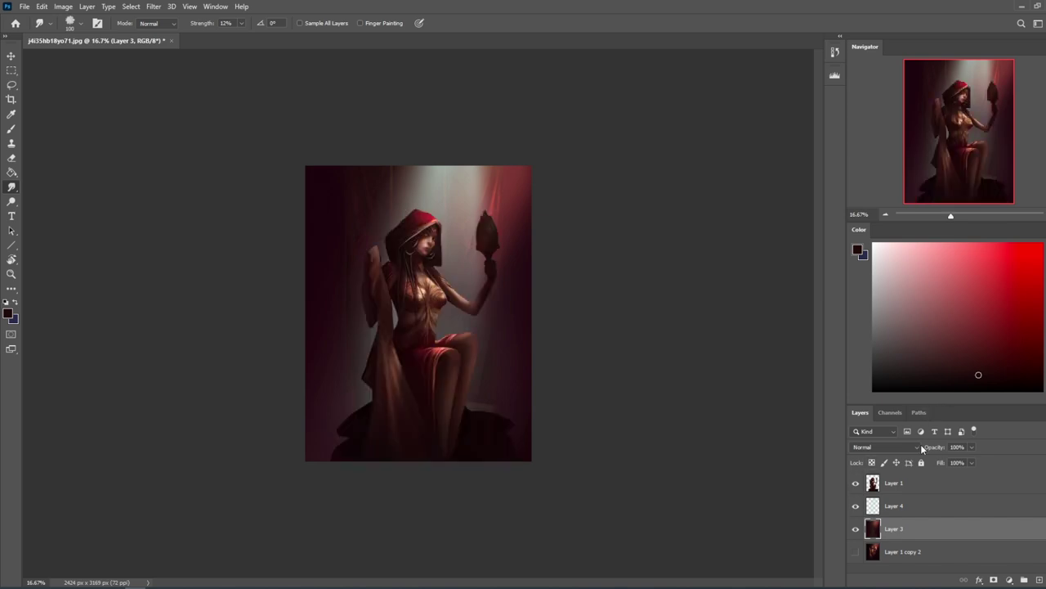
# Pick a pale cyan foreground colour and add a new empty layer above Layer 1.
pyautogui.click(916, 486)
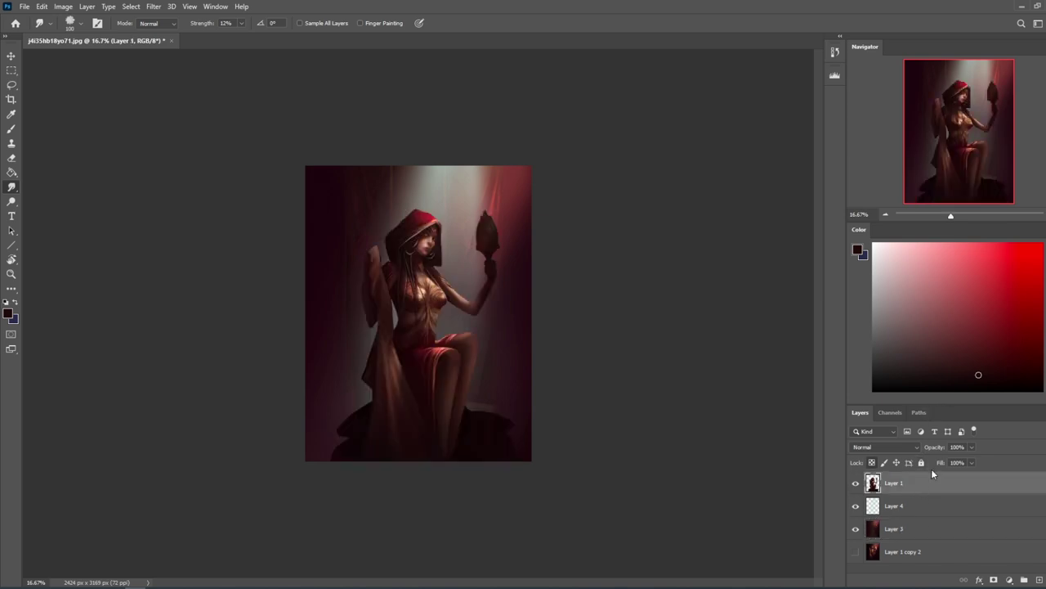
pyautogui.press('b')
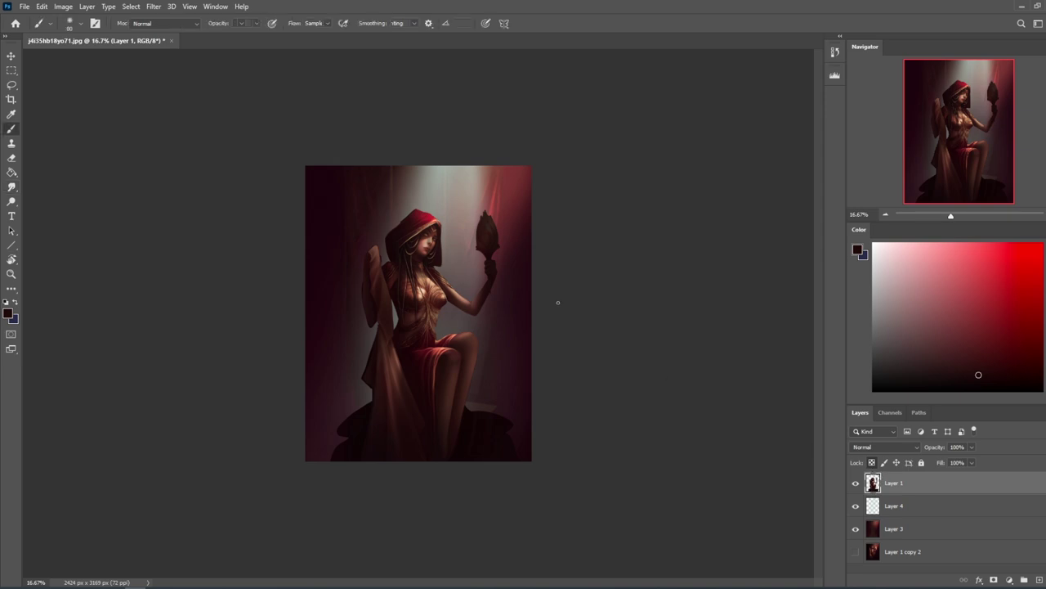
pyautogui.click(1045, 317)
pyautogui.click(903, 250)
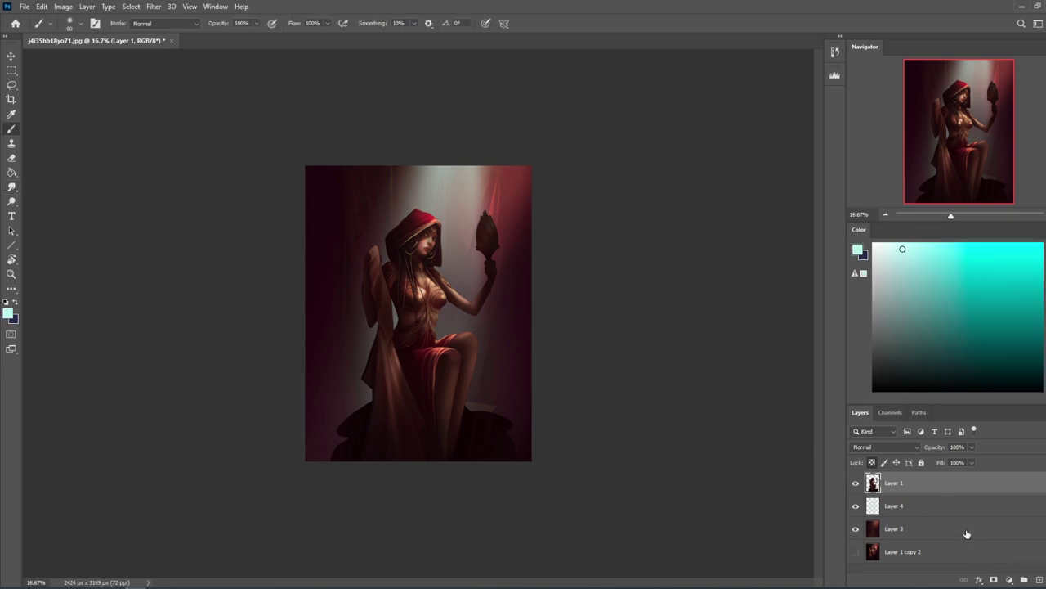
pyautogui.press('v')
pyautogui.hotkey('ctrl', 'a')
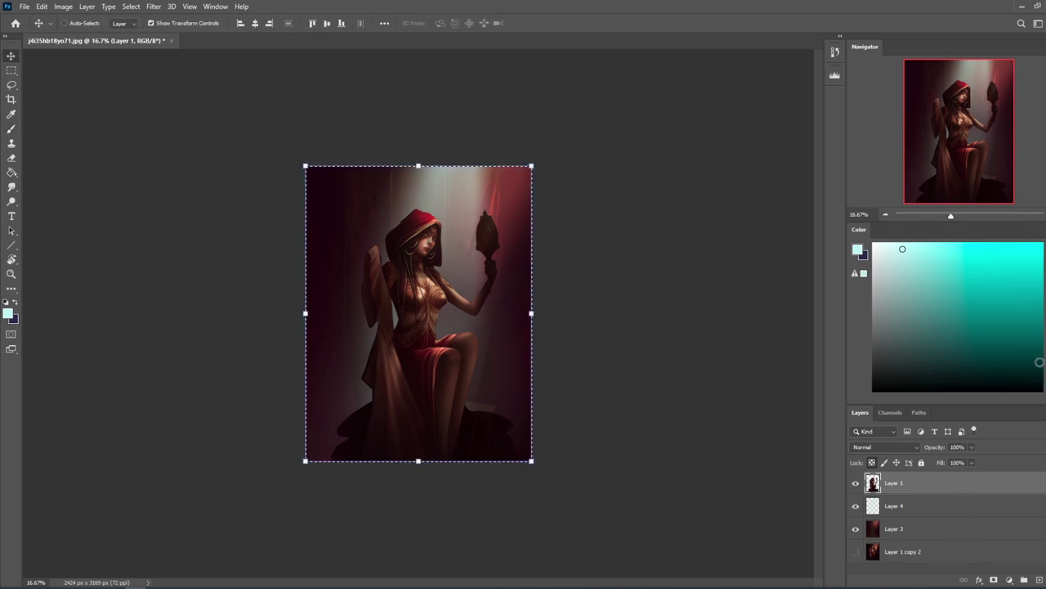
pyautogui.press('Down')
pyautogui.click(1025, 579)
pyautogui.hotkey('ctrl', 'd')
pyautogui.press('b')
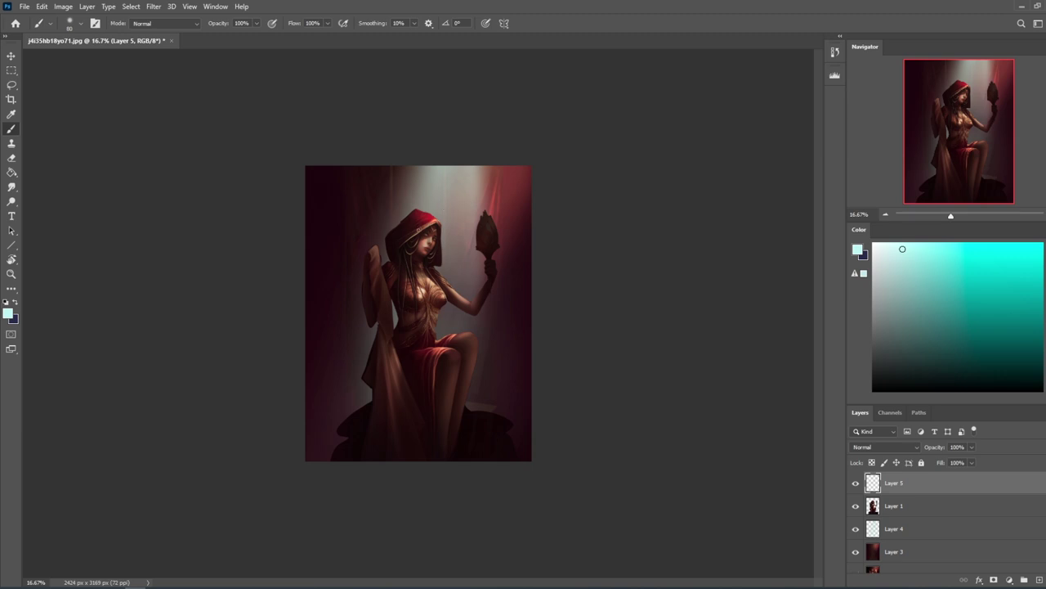
# Enlarge the soft brush to 1300 px, set its opacity to 41%, and paint pale light over the hood.
pyautogui.rightClick(456, 317)
pyautogui.click(561, 154)
pyautogui.press(']')
pyautogui.press(']')
pyautogui.press(']')
pyautogui.press(']')
pyautogui.press(']')
pyautogui.press(']')
pyautogui.press(']')
pyautogui.press(']')
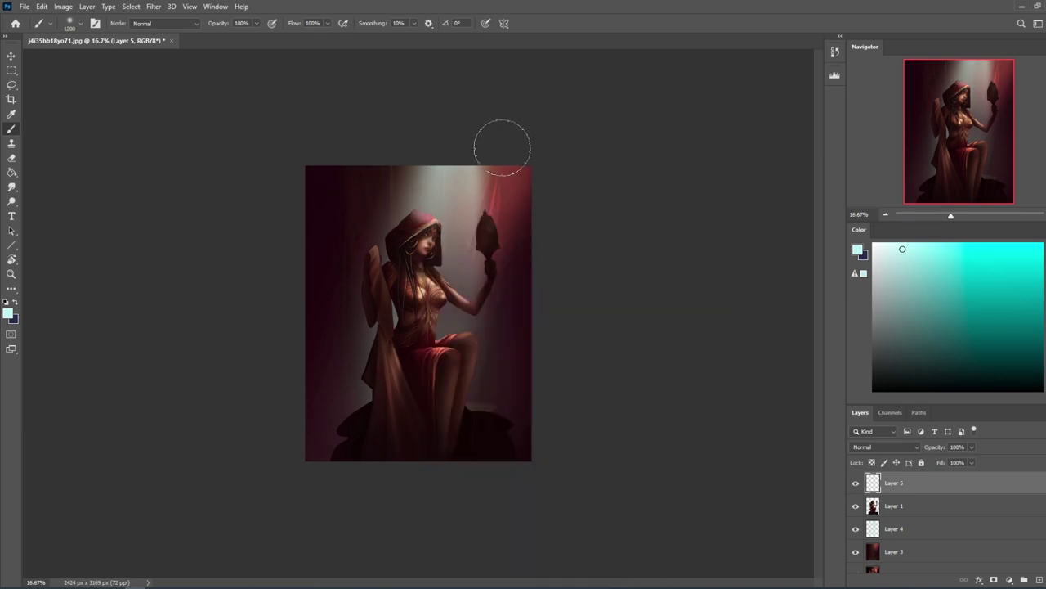
pyautogui.click(255, 23)
pyautogui.moveTo(253, 38); pyautogui.dragTo(235, 38)
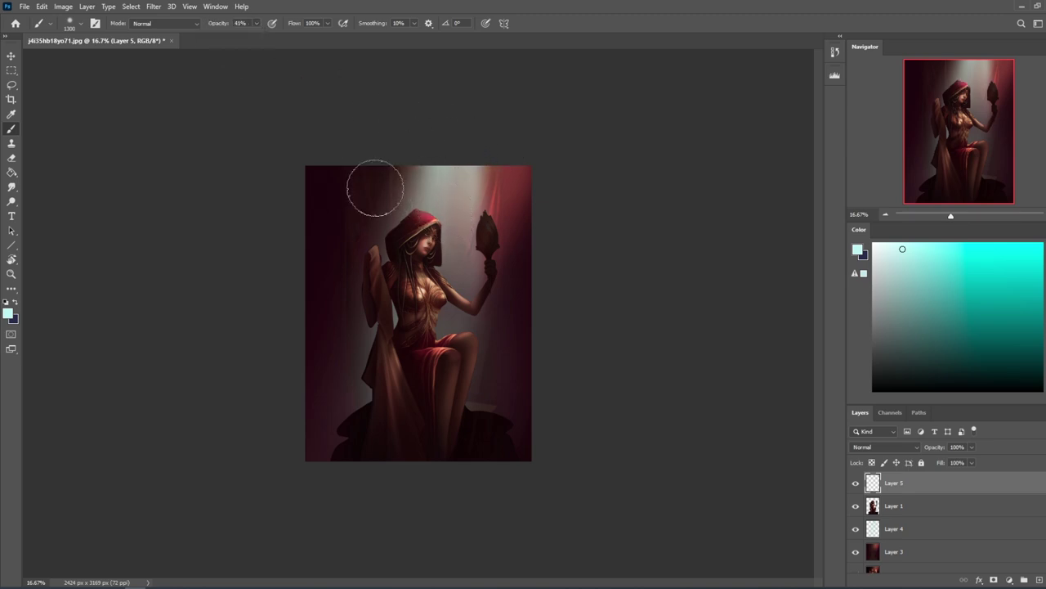
# Reduce the brush to 700 px and build up the soft pale cyan light on the figure on Layer 5.
pyautogui.press('[')
pyautogui.press('[')
pyautogui.press('[')
pyautogui.press('[')
pyautogui.press('[')
pyautogui.press('[')
pyautogui.press('[')
pyautogui.press('[')
pyautogui.press(']')
pyautogui.press(']')
pyautogui.press(']')
pyautogui.press('[')
# Enlarge the Dodge brush, adjust its exposure, and brighten the cloak's highlights on Layer 1.
pyautogui.press('o')
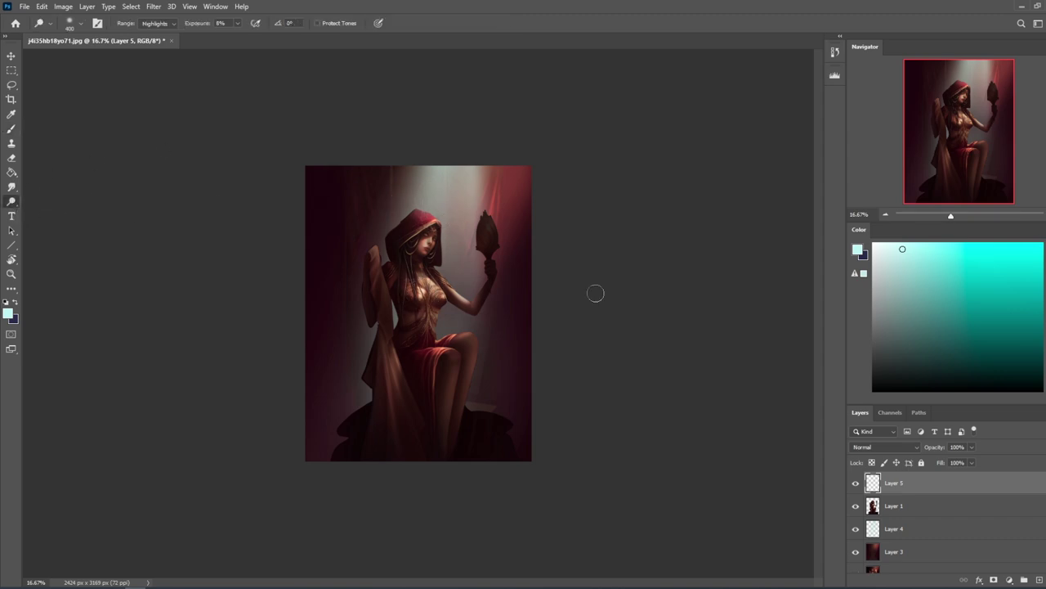
pyautogui.click(904, 506)
pyautogui.press(']')
pyautogui.press(']')
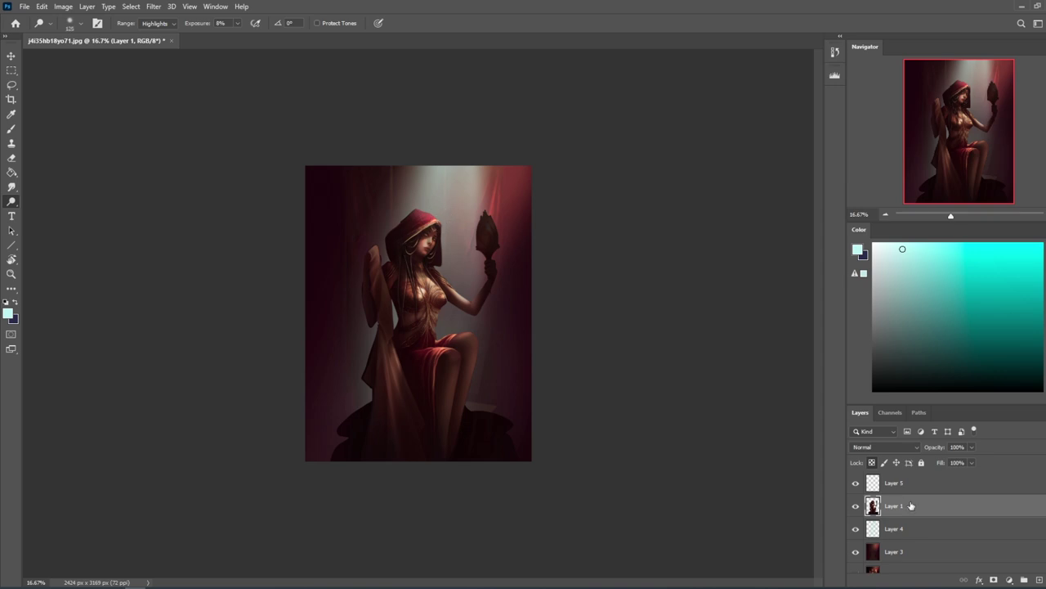
pyautogui.moveTo(236, 25); pyautogui.dragTo(249, 39)
pyautogui.click(377, 293)
# Choose a near-white colour on Layer 5, try a small full-opacity highlight along the mirror's edge, and undo the stroke.
pyautogui.click(895, 483)
pyautogui.press('b')
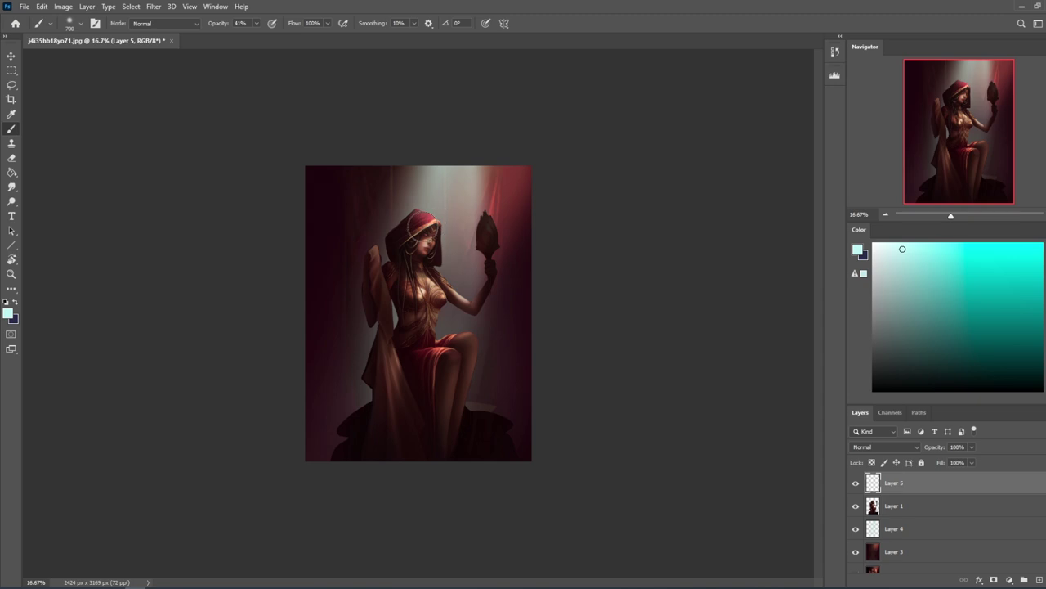
pyautogui.press('[')
pyautogui.press('[')
pyautogui.press('[')
pyautogui.press('[')
pyautogui.moveTo(258, 23); pyautogui.dragTo(335, 40)
pyautogui.press('[')
pyautogui.moveTo(901, 249); pyautogui.dragTo(882, 244)
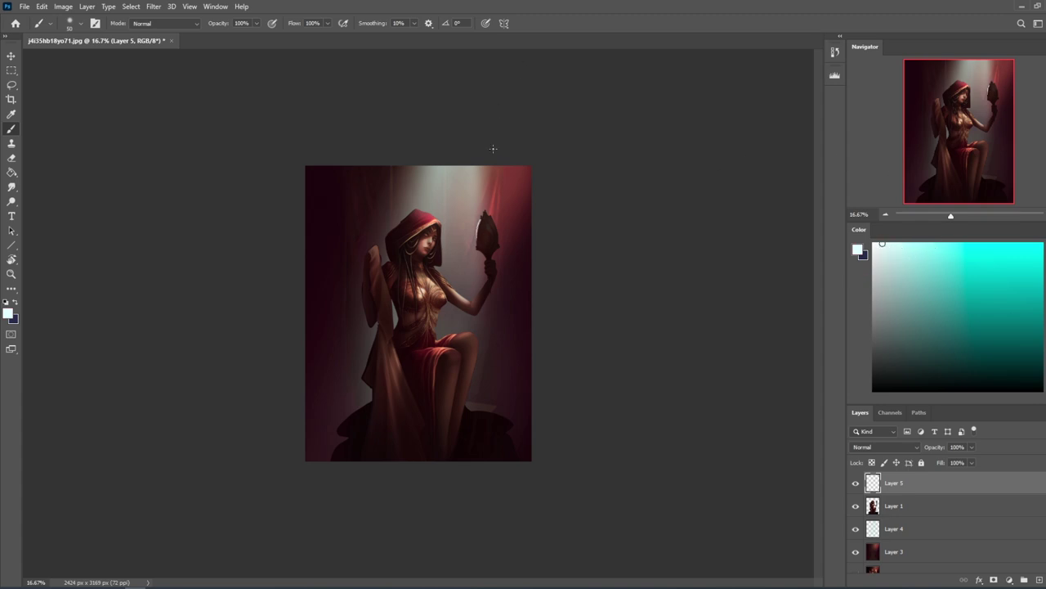
pyautogui.hotkey('ctrl', 'z')
# Set the brush opacity to 42% and paint soft near-white light on the figure, varying the brush size up to 1000 px.
pyautogui.press(']')
pyautogui.press(']')
pyautogui.press(']')
pyautogui.press(']')
pyautogui.press(']')
pyautogui.moveTo(253, 27); pyautogui.dragTo(228, 38)
pyautogui.press('[')
pyautogui.press('[')
pyautogui.press('[')
pyautogui.press('[')
pyautogui.press('[')
pyautogui.press('[')
pyautogui.press('[')
pyautogui.press('[')
pyautogui.press(']')
pyautogui.press(']')
pyautogui.press(']')
pyautogui.press(']')
pyautogui.press(']')
pyautogui.press(']')
pyautogui.press(']')
pyautogui.press(']')
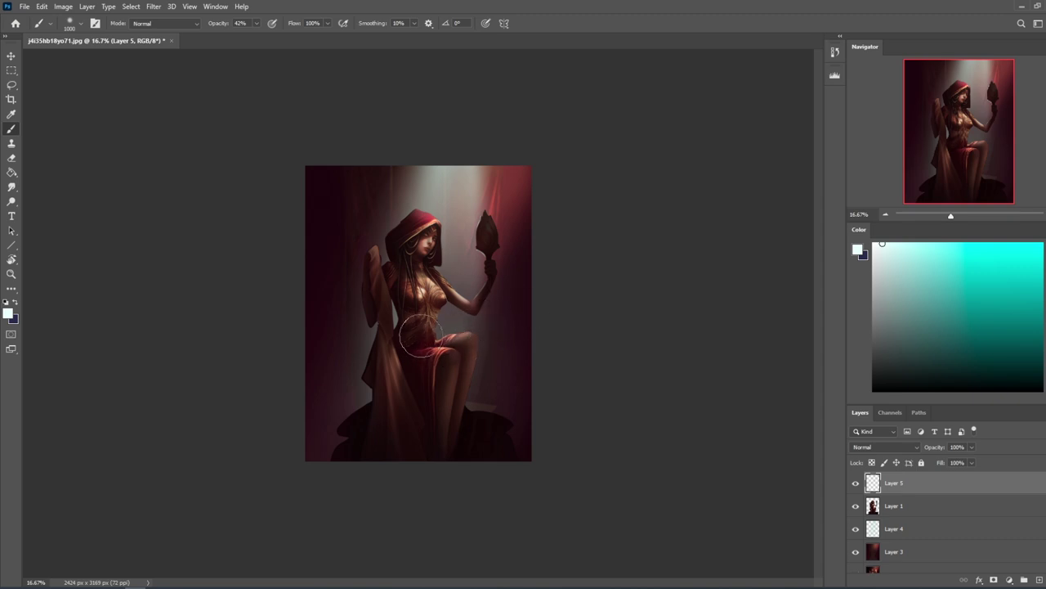
# Lower the brush opacity to 14% and refine the soft light on the figure with a brush of up to 900 px.
pyautogui.press('[')
pyautogui.press('[')
pyautogui.press('[')
pyautogui.press('[')
pyautogui.moveTo(243, 39); pyautogui.dragTo(240, 38)
pyautogui.press('[')
pyautogui.press('[')
pyautogui.press(']')
pyautogui.press(']')
pyautogui.press(']')
pyautogui.press(']')
pyautogui.press(']')
# Toggle Layer 5's visibility repeatedly to compare the painting with and without the added light.
pyautogui.click(851, 485)
pyautogui.click(855, 485)
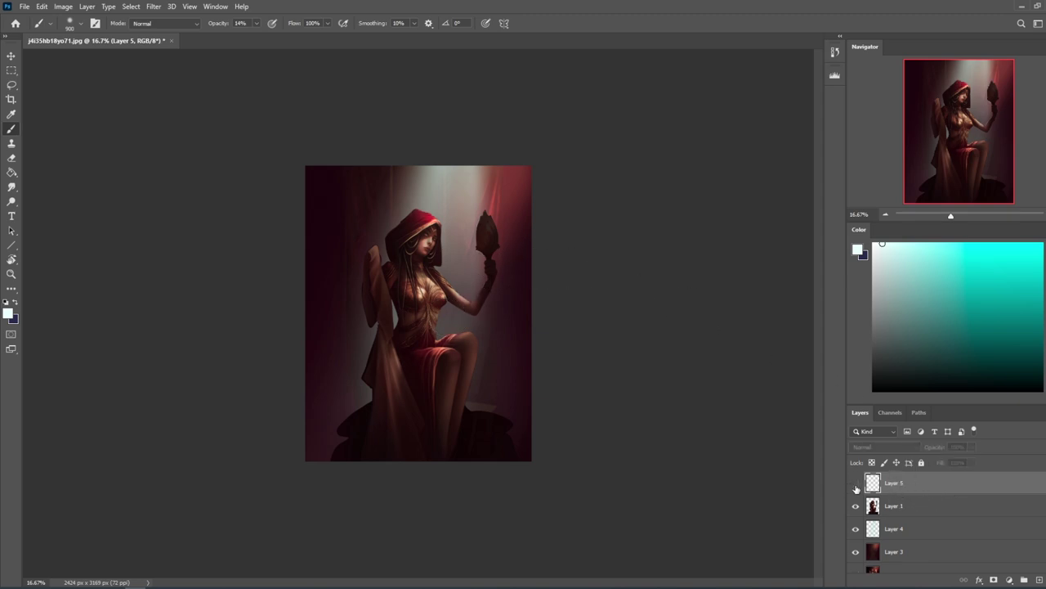
pyautogui.click(856, 485)
pyautogui.click(856, 486)
pyautogui.click(855, 486)
pyautogui.click(856, 486)
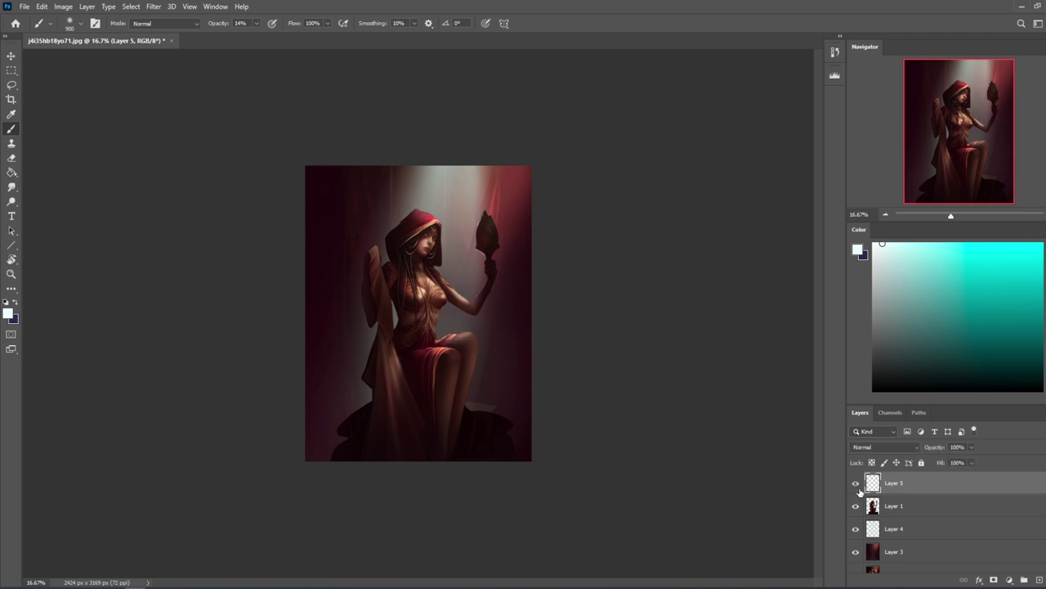
# Merge Layer 5 down into Layer 1 and activate the Burn tool.
pyautogui.rightClick(903, 494)
pyautogui.click(930, 350)
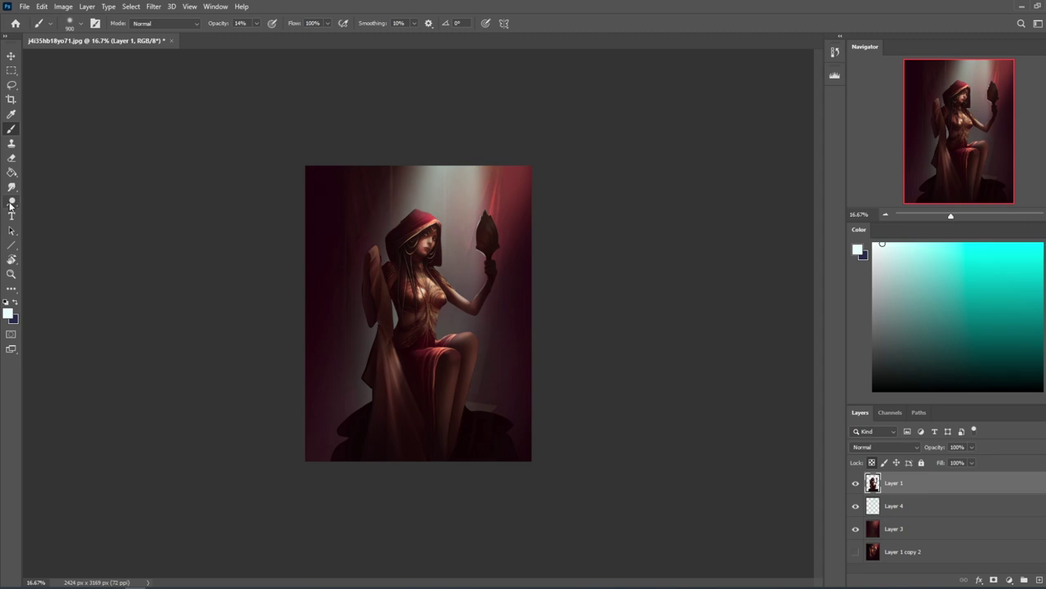
pyautogui.rightClick(10, 206)
pyautogui.click(46, 214)
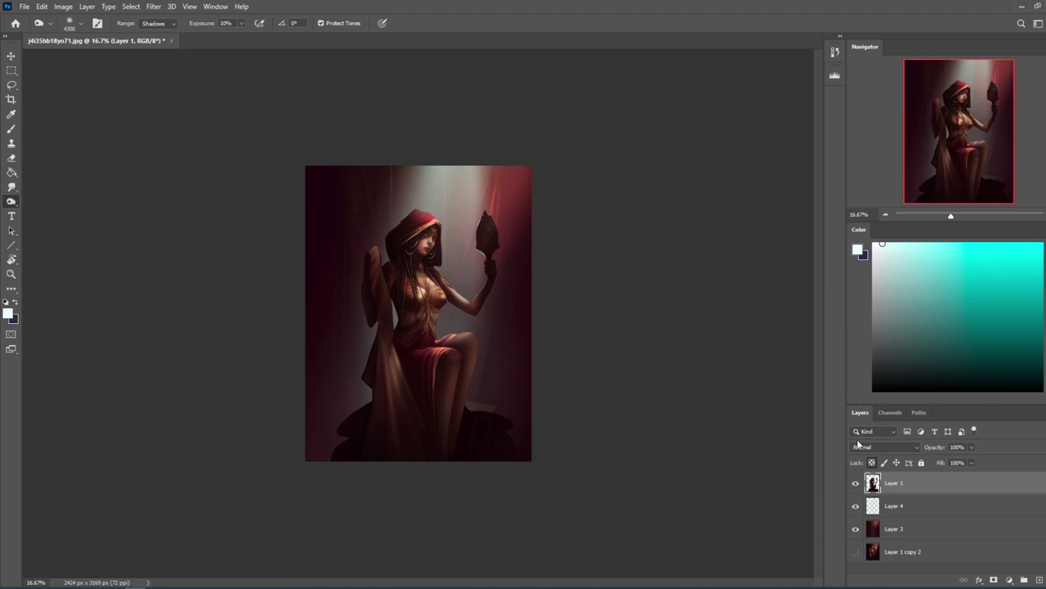
# Select Layer 3 with the Smudge tool and toggle Layers 3, 1 and 4 to examine the figure, light and bare backdrop.
pyautogui.click(899, 529)
pyautogui.click(11, 187)
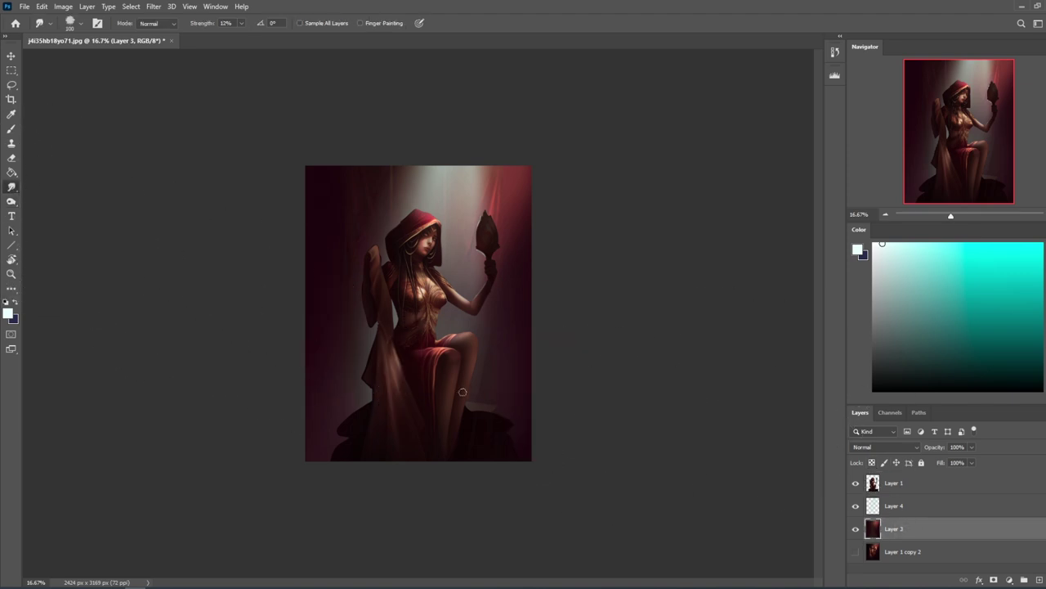
pyautogui.click(856, 529)
pyautogui.click(856, 529)
pyautogui.click(856, 483)
pyautogui.click(856, 483)
pyautogui.click(856, 506)
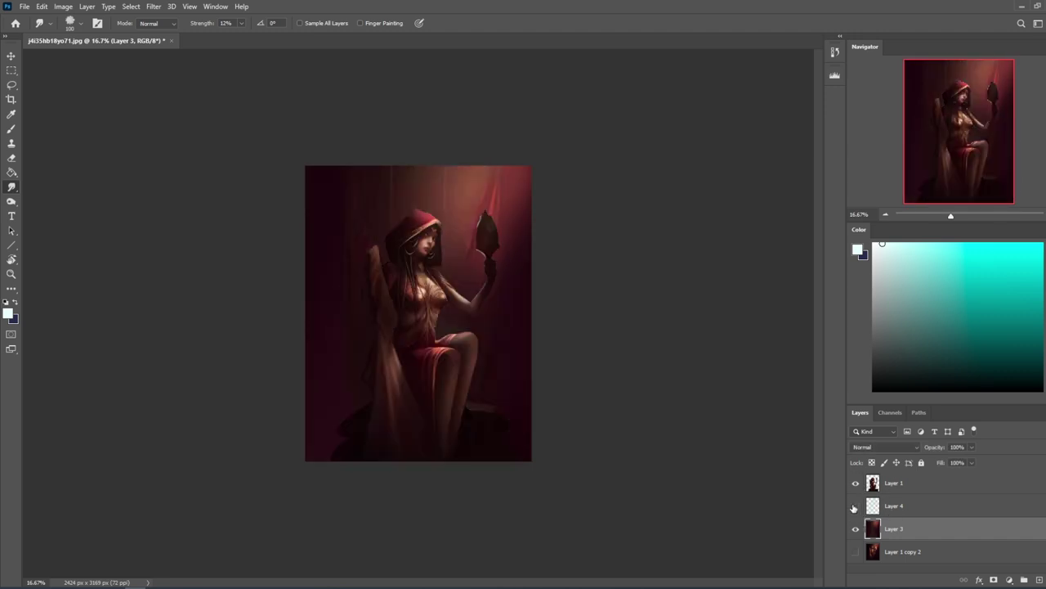
pyautogui.click(856, 506)
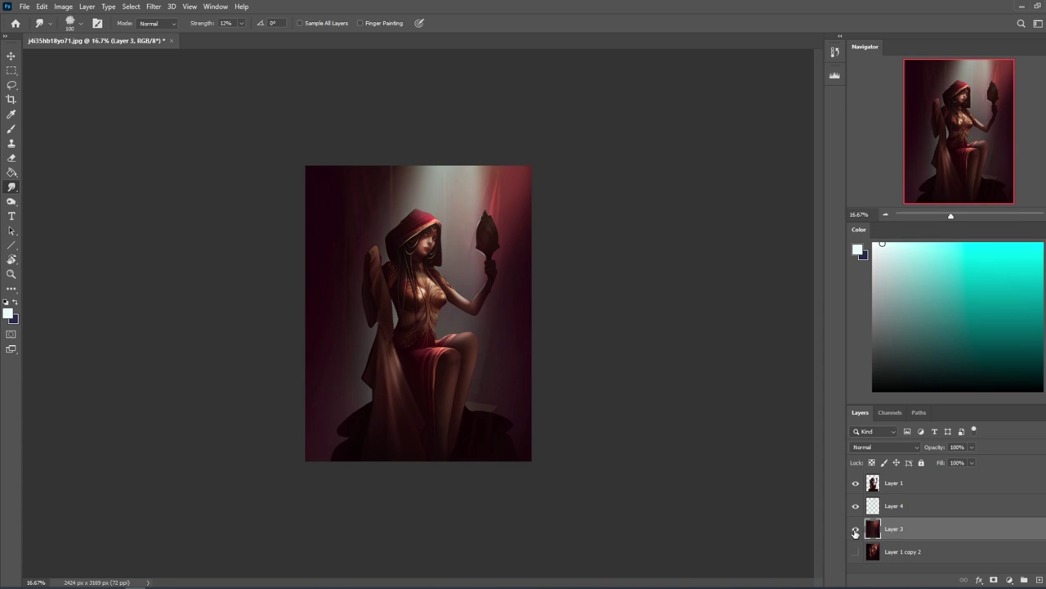
pyautogui.click(856, 483)
pyautogui.click(855, 506)
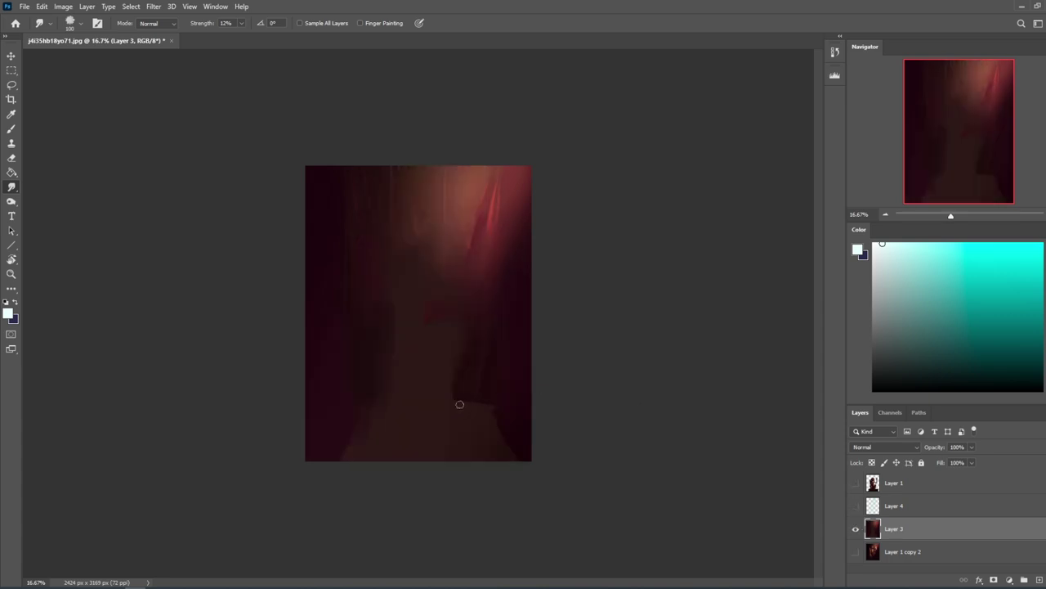
# Compare the original painting on Layer 1 copy 2 with the reworked version by hiding and showing the layers above it.
pyautogui.rightClick(487, 351)
pyautogui.click(518, 359)
pyautogui.keyDown('alt'); pyautogui.click(855, 528); pyautogui.keyUp('alt')
pyautogui.click(855, 527)
pyautogui.click(855, 505)
pyautogui.click(855, 483)
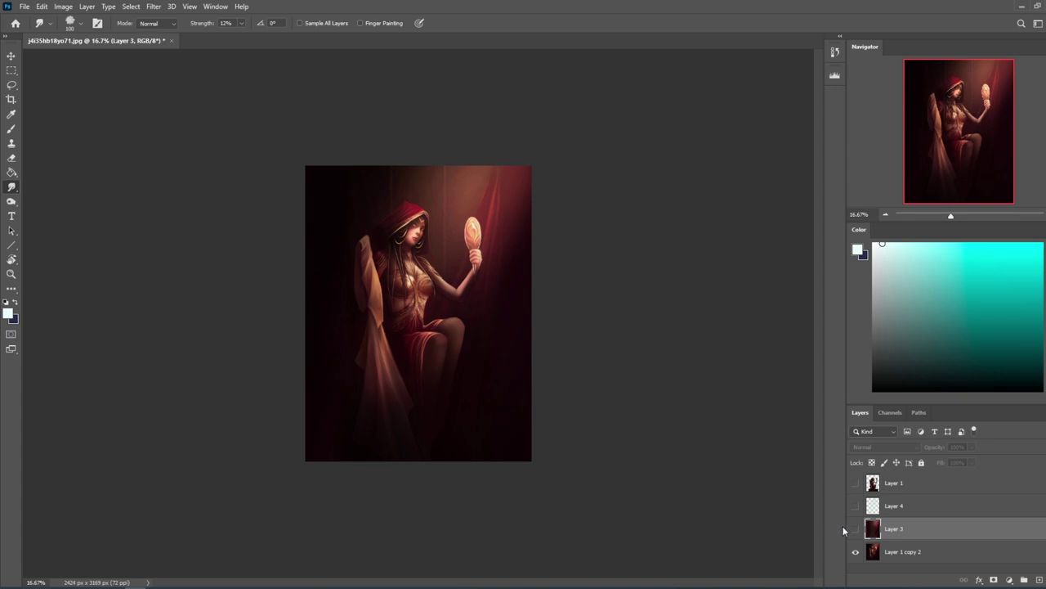
pyautogui.moveTo(858, 532); pyautogui.dragTo(859, 491)
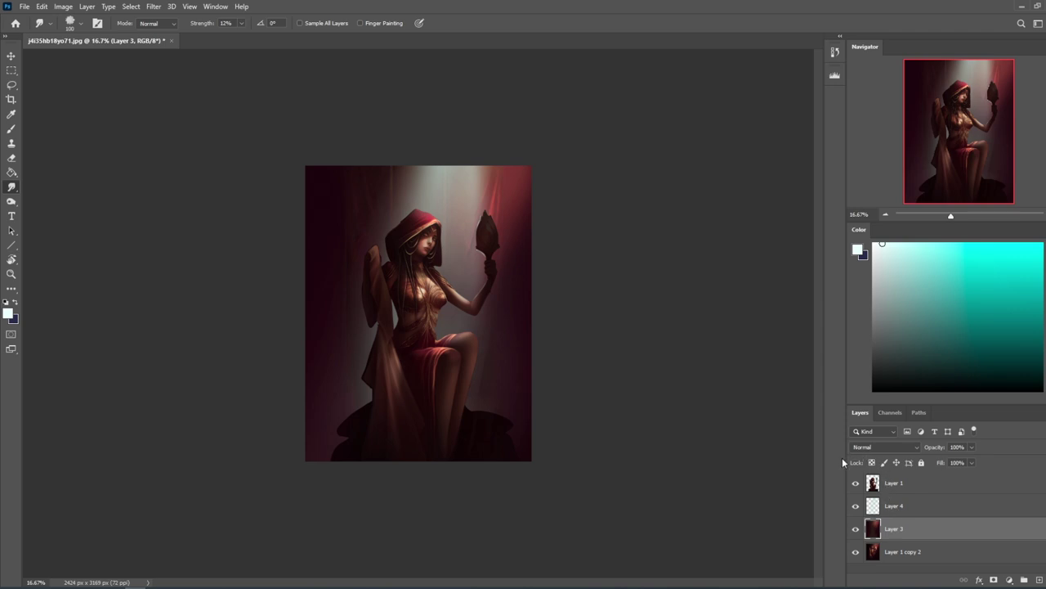
# Create a new layer above Layer 1 and lasso a foreground table silhouette with a vase at the painting's lower left.
pyautogui.click(894, 484)
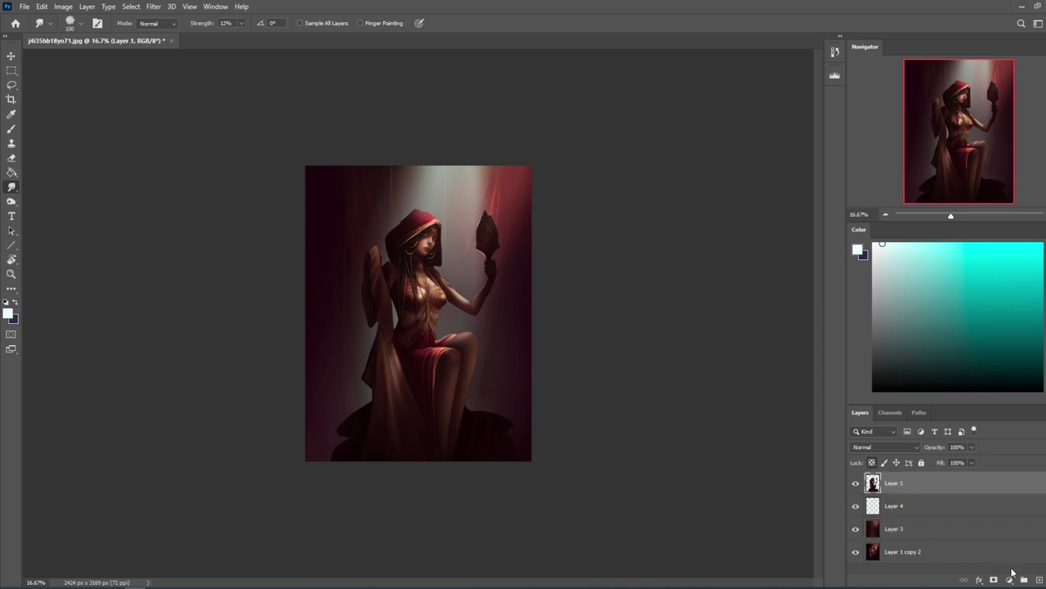
pyautogui.click(1039, 580)
pyautogui.press('l')
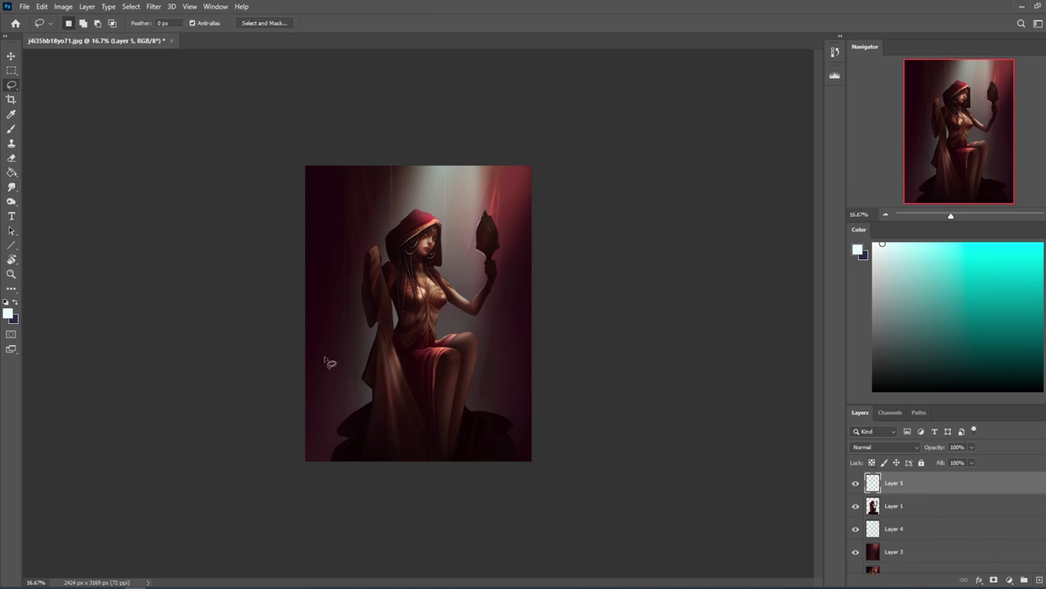
pyautogui.moveTo(297, 381)
pyautogui.mouseDown()
pyautogui.moveTo(373, 397)
pyautogui.moveTo(266, 397)
pyautogui.mouseUp()
pyautogui.click(298, 384)
pyautogui.moveTo(342, 407)
pyautogui.mouseDown()
pyautogui.moveTo(320, 420)
pyautogui.moveTo(319, 483)
pyautogui.moveTo(294, 445)
pyautogui.moveTo(297, 394)
pyautogui.moveTo(319, 328)
pyautogui.moveTo(333, 385)
pyautogui.moveTo(327, 392)
pyautogui.moveTo(319, 328)
pyautogui.moveTo(316, 388)
pyautogui.moveTo(332, 392)
pyautogui.moveTo(327, 335)
pyautogui.mouseUp()
# Extend the lasso selection with the vase's fuller side, drooping leaves at its mouth and small details beneath the table.
pyautogui.press('shift')
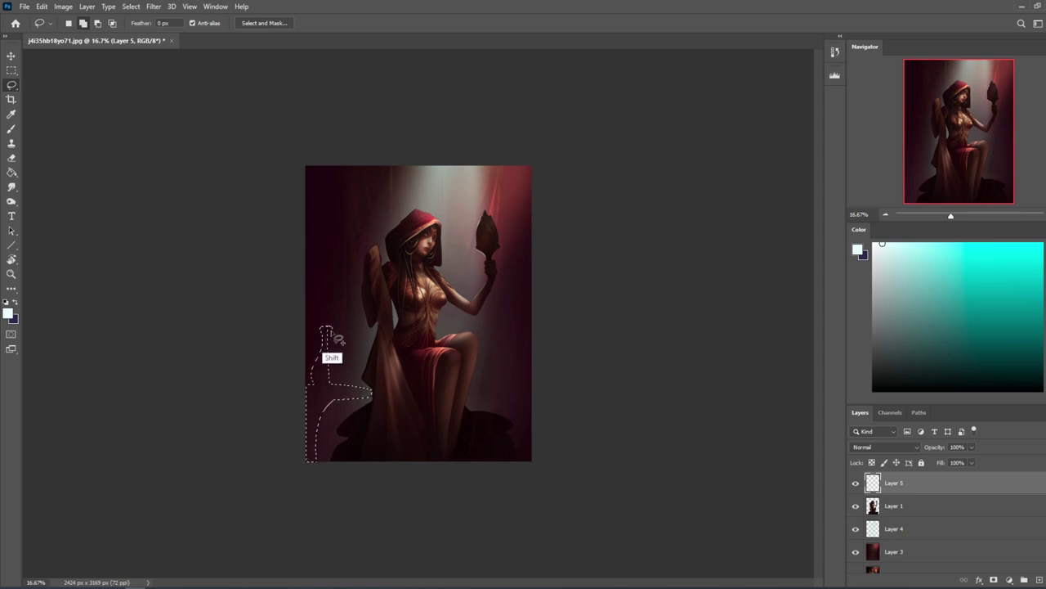
pyautogui.moveTo(331, 342); pyautogui.dragTo(333, 383)
pyautogui.press('shift')
pyautogui.press('shift')
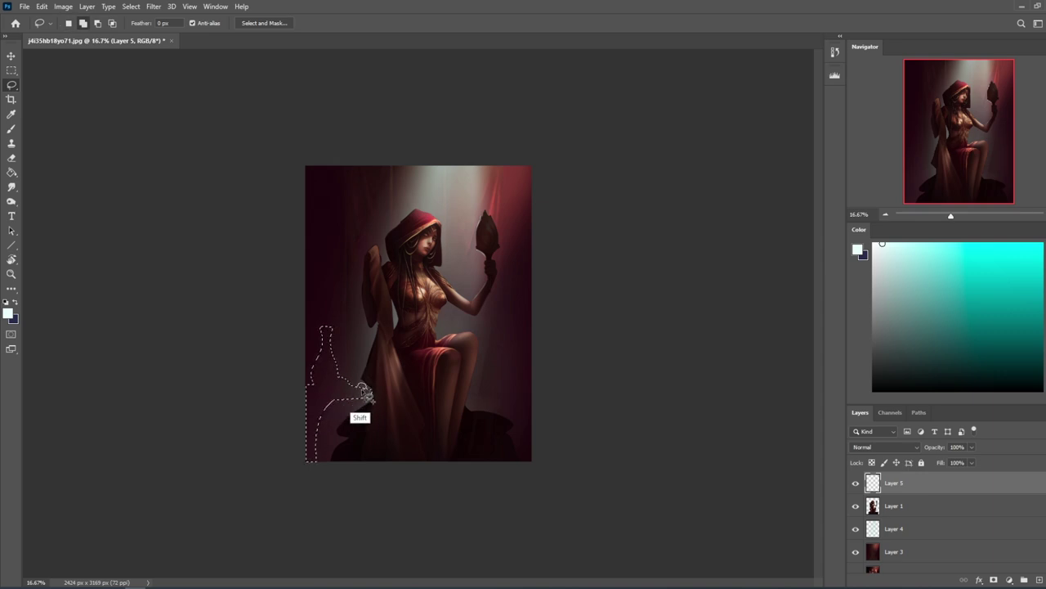
pyautogui.press('shift')
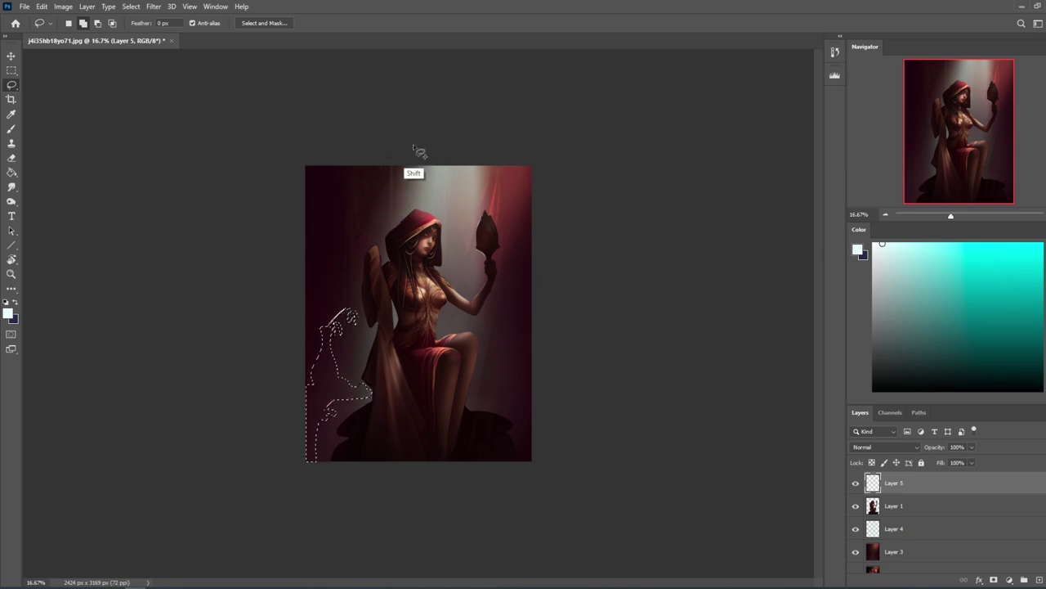
# Add a draped shape across the upper-left corner and a ledge at the lower right to the selection, and refine the left table's edge.
pyautogui.moveTo(459, 162)
pyautogui.mouseDown()
pyautogui.moveTo(259, 222)
pyautogui.moveTo(210, 221)
pyautogui.mouseUp()
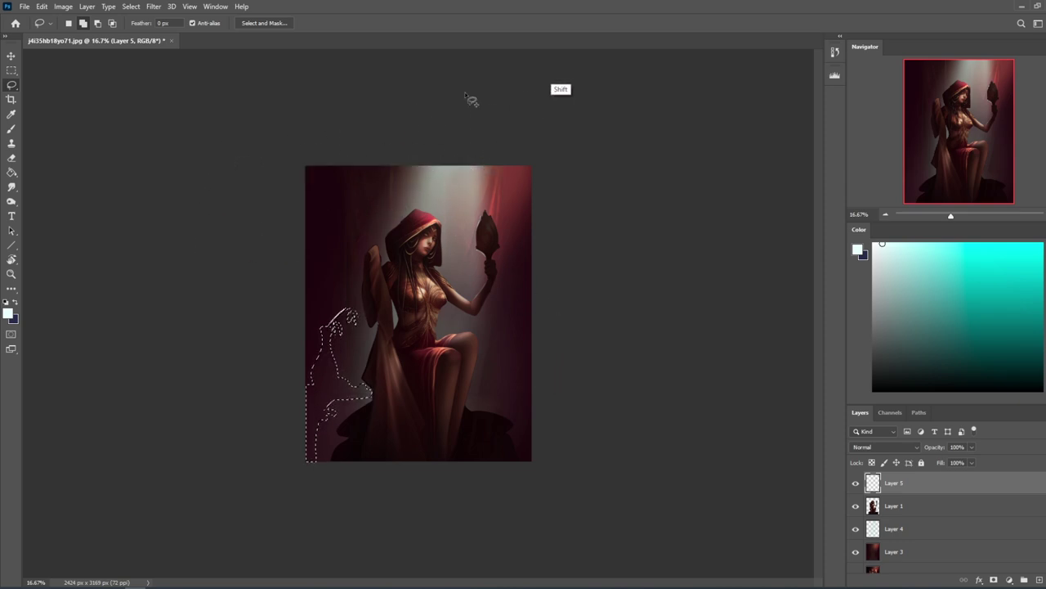
pyautogui.moveTo(325, 212)
pyautogui.mouseDown()
pyautogui.moveTo(300, 231)
pyautogui.moveTo(316, 231)
pyautogui.moveTo(303, 259)
pyautogui.moveTo(313, 205)
pyautogui.moveTo(292, 258)
pyautogui.mouseUp()
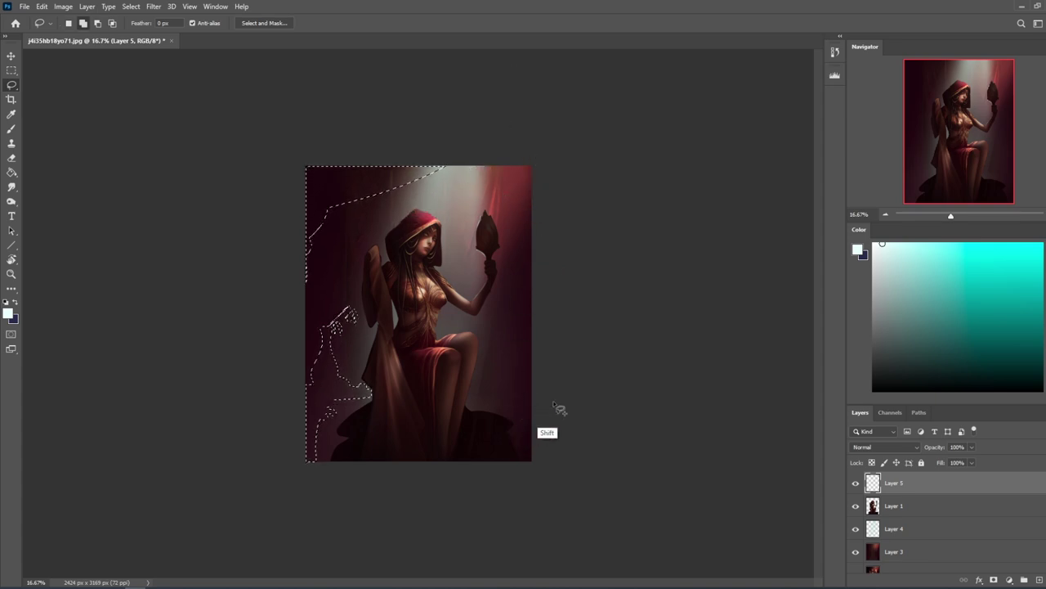
pyautogui.moveTo(541, 396)
pyautogui.mouseDown()
pyautogui.moveTo(485, 395)
pyautogui.moveTo(577, 402)
pyautogui.mouseUp()
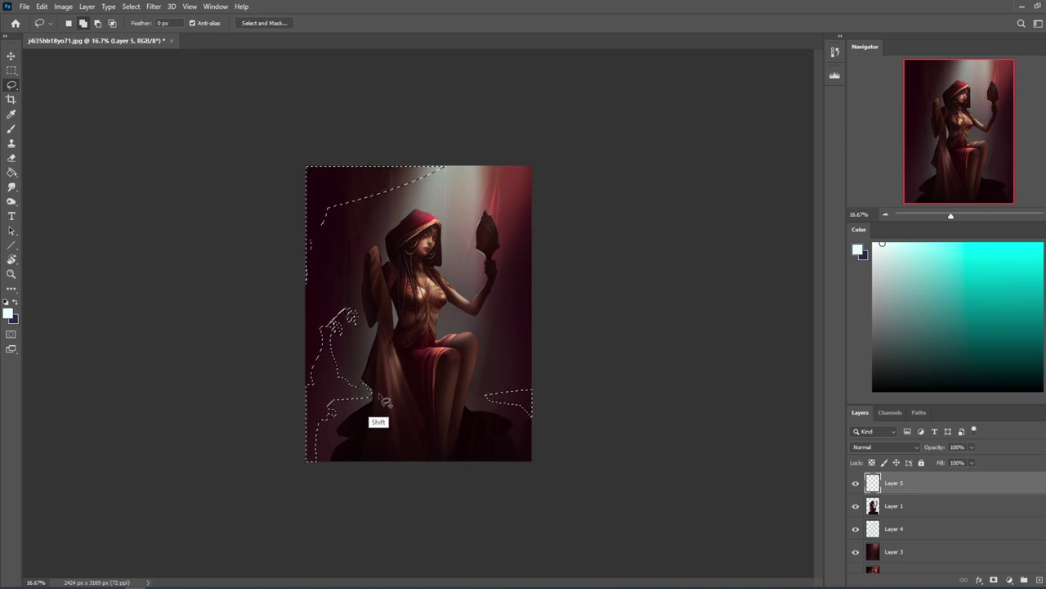
pyautogui.press('alt')
pyautogui.moveTo(357, 401); pyautogui.dragTo(334, 405)
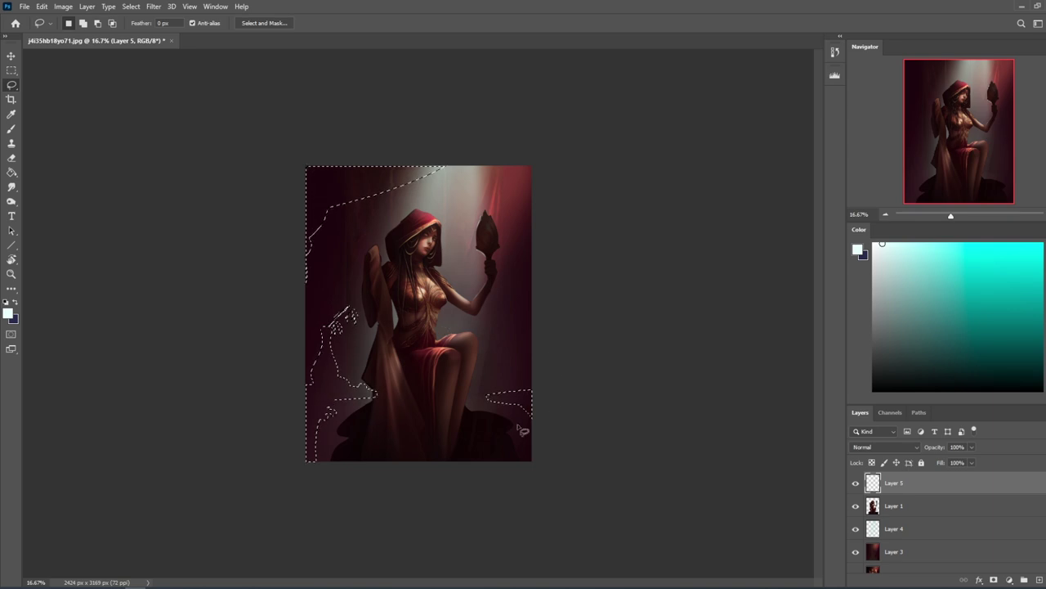
# Add rounded foreground shapes in the painting's lower-right and lower-left corners to the selection.
pyautogui.keyDown('shift'); pyautogui.moveTo(517, 463); pyautogui.dragTo(566, 484); pyautogui.keyUp('shift')
pyautogui.keyDown('shift'); pyautogui.moveTo(305, 464); pyautogui.dragTo(296, 496); pyautogui.keyUp('shift')
pyautogui.keyDown('shift'); pyautogui.moveTo(342, 462); pyautogui.dragTo(364, 510); pyautogui.keyUp('shift')
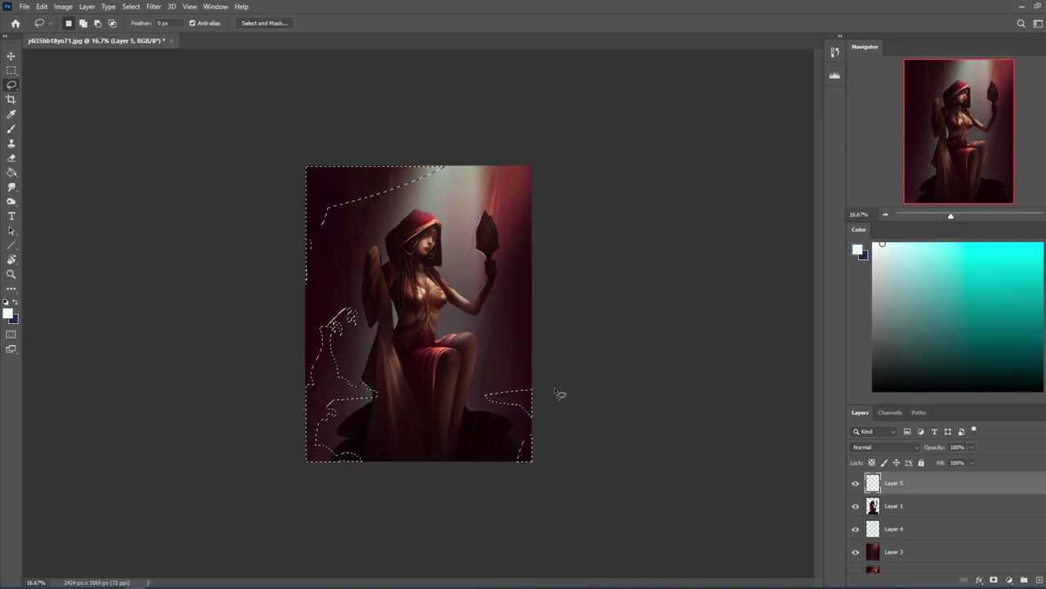
# Add a rounded vase and a small slender bottle above the right ledge to the selection, refining the bottle's top.
pyautogui.moveTo(533, 338)
pyautogui.mouseDown()
pyautogui.moveTo(533, 378)
pyautogui.moveTo(561, 357)
pyautogui.moveTo(534, 383)
pyautogui.moveTo(521, 376)
pyautogui.moveTo(535, 378)
pyautogui.moveTo(526, 399)
pyautogui.moveTo(545, 382)
pyautogui.moveTo(500, 394)
pyautogui.moveTo(506, 400)
pyautogui.moveTo(512, 380)
pyautogui.moveTo(518, 398)
pyautogui.moveTo(507, 403)
pyautogui.moveTo(532, 362)
pyautogui.moveTo(517, 409)
pyautogui.moveTo(538, 396)
pyautogui.moveTo(503, 396)
pyautogui.mouseUp()
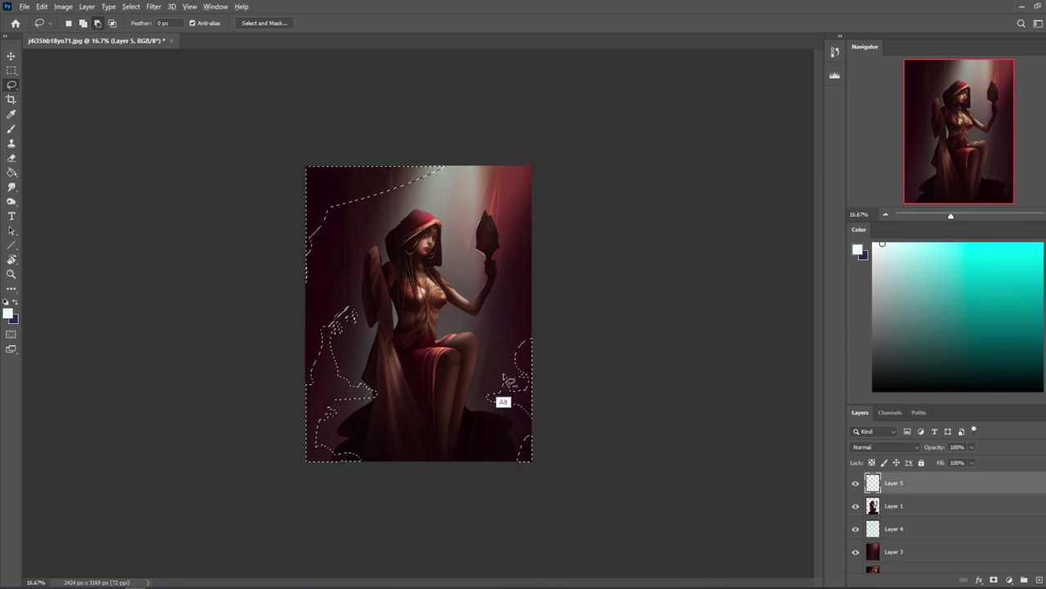
pyautogui.moveTo(505, 380); pyautogui.dragTo(509, 383)
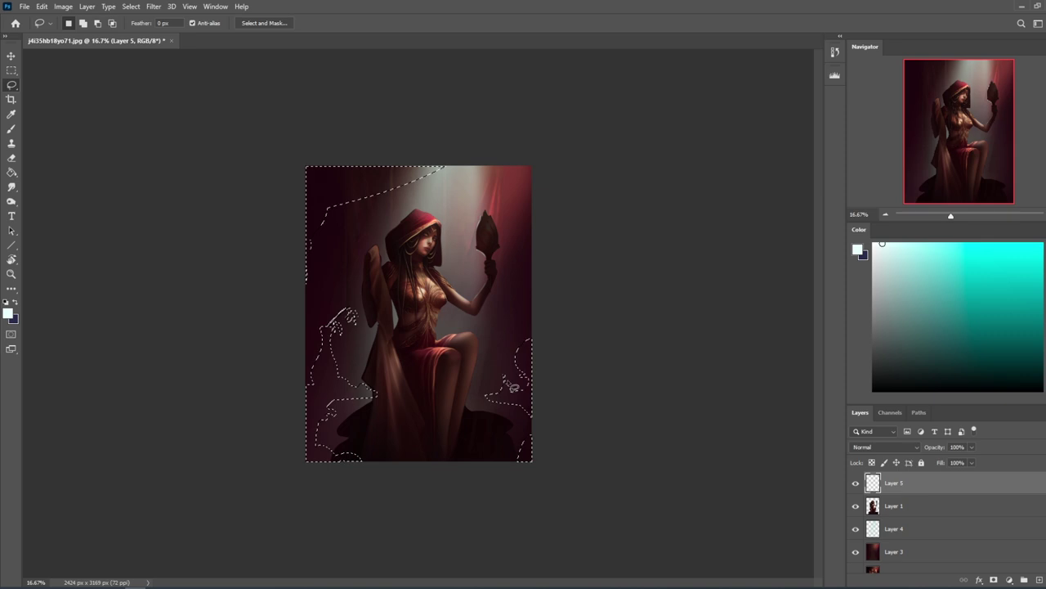
pyautogui.hotkey('ctrl', '+')
pyautogui.hotkey('ctrl', '+')
pyautogui.moveTo(591, 444); pyautogui.dragTo(597, 440)
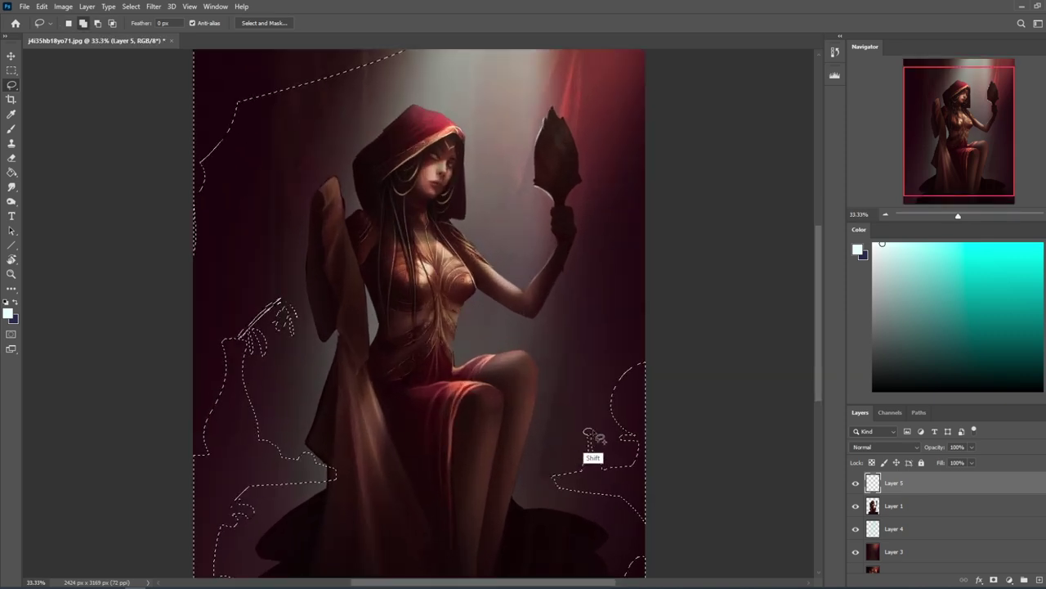
pyautogui.hotkey('ctrl', '-')
pyautogui.hotkey('ctrl', '-')
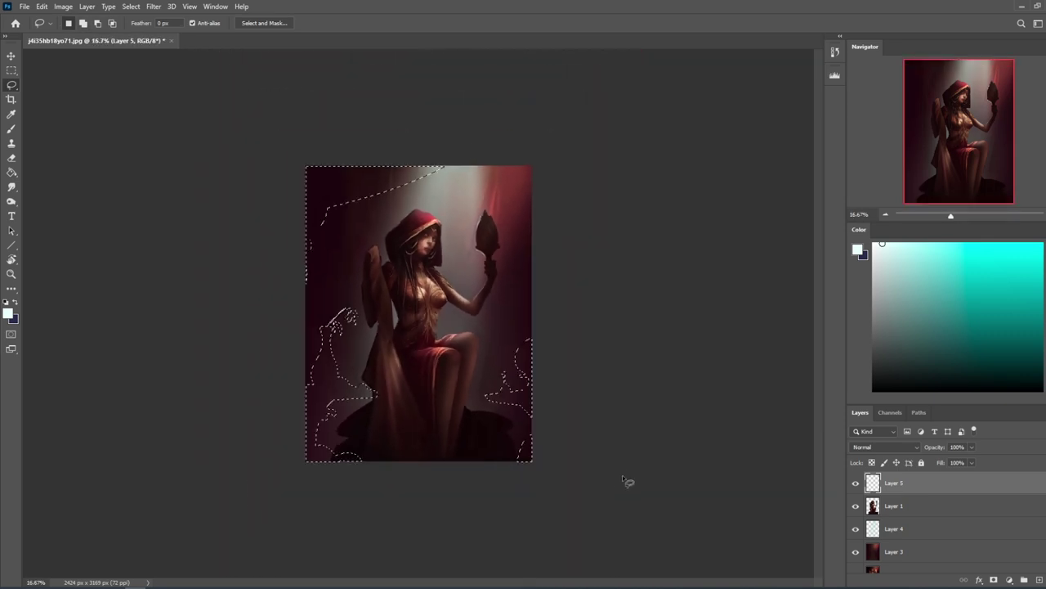
# Fill the selected foreground silhouettes with black on Layer 5 and deselect them.
pyautogui.press('g')
pyautogui.click(874, 390)
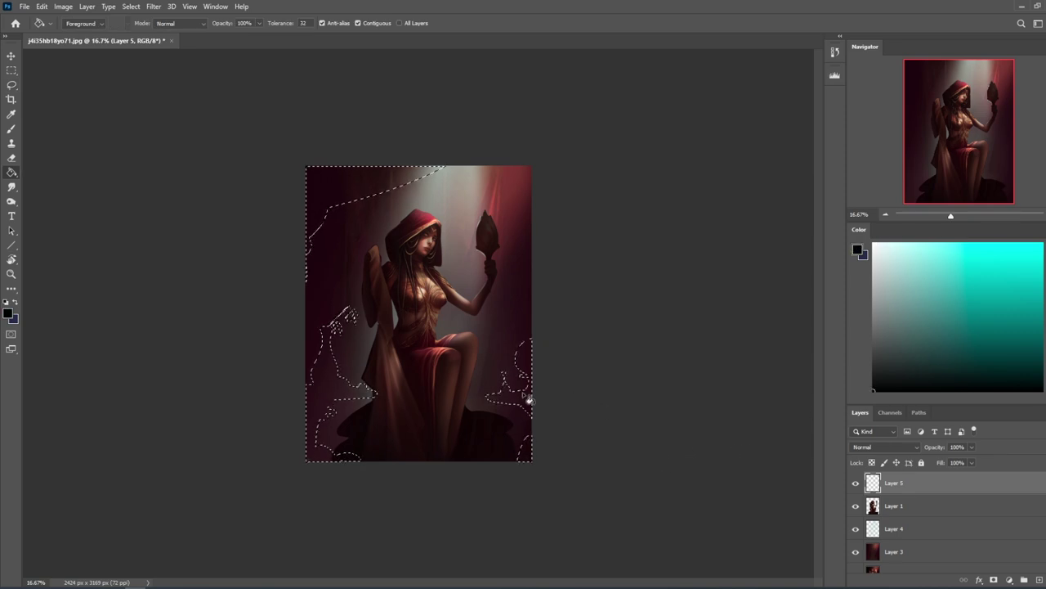
pyautogui.click(529, 400)
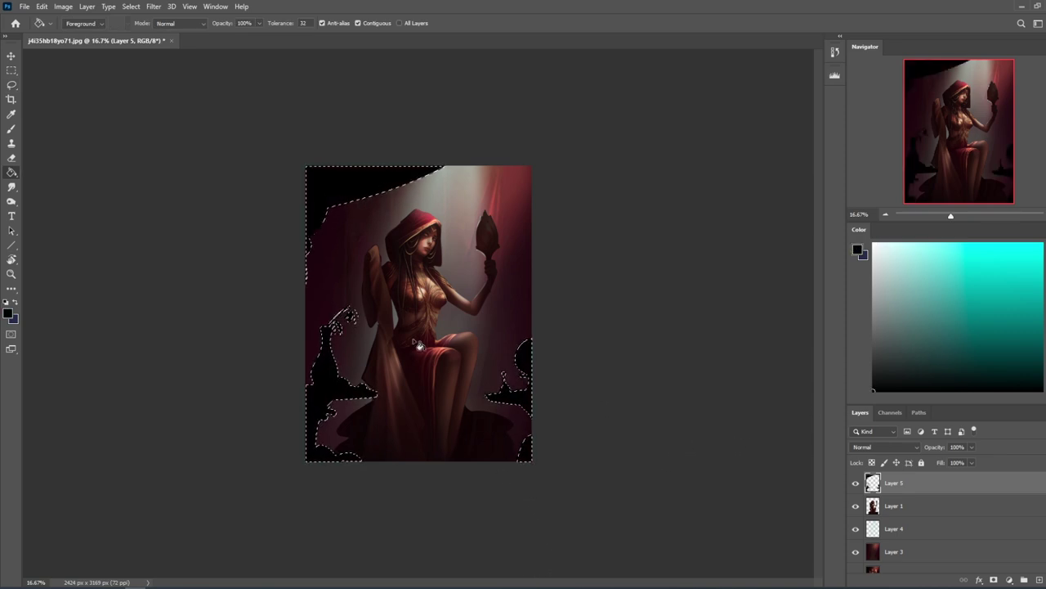
pyautogui.press('m')
pyautogui.rightClick(416, 330)
pyautogui.click(418, 333)
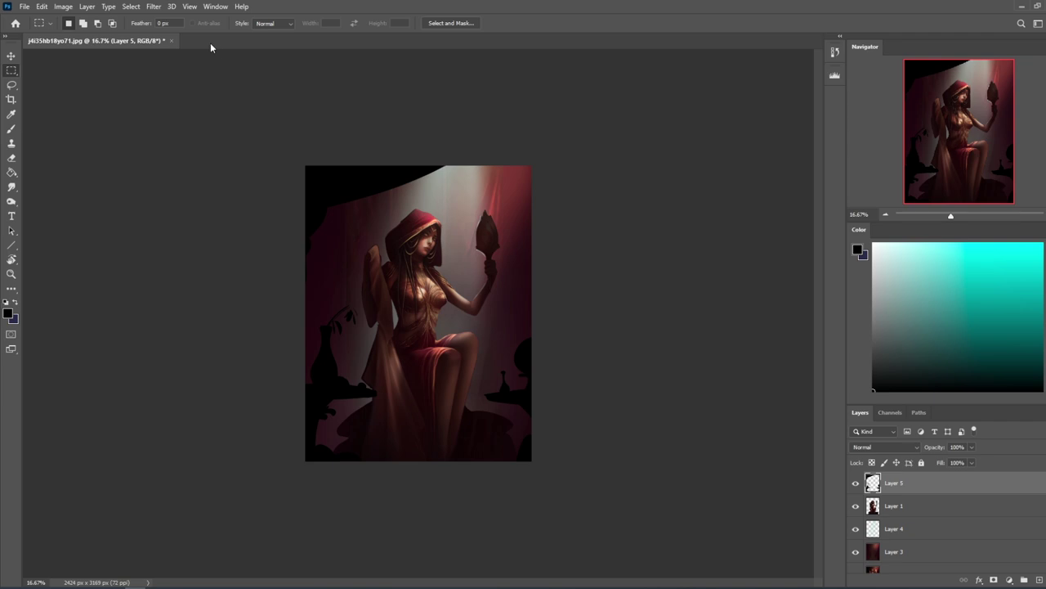
# Apply a Gaussian Blur with a 9.2 px radius to the black foreground silhouettes.
pyautogui.click(153, 7)
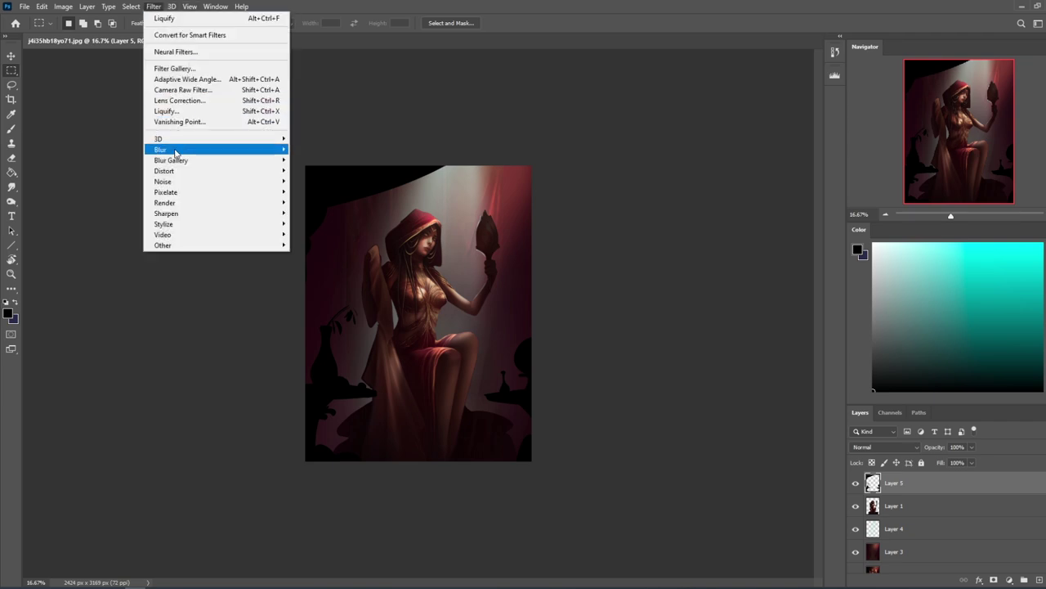
pyautogui.moveTo(178, 151)
pyautogui.click(325, 194)
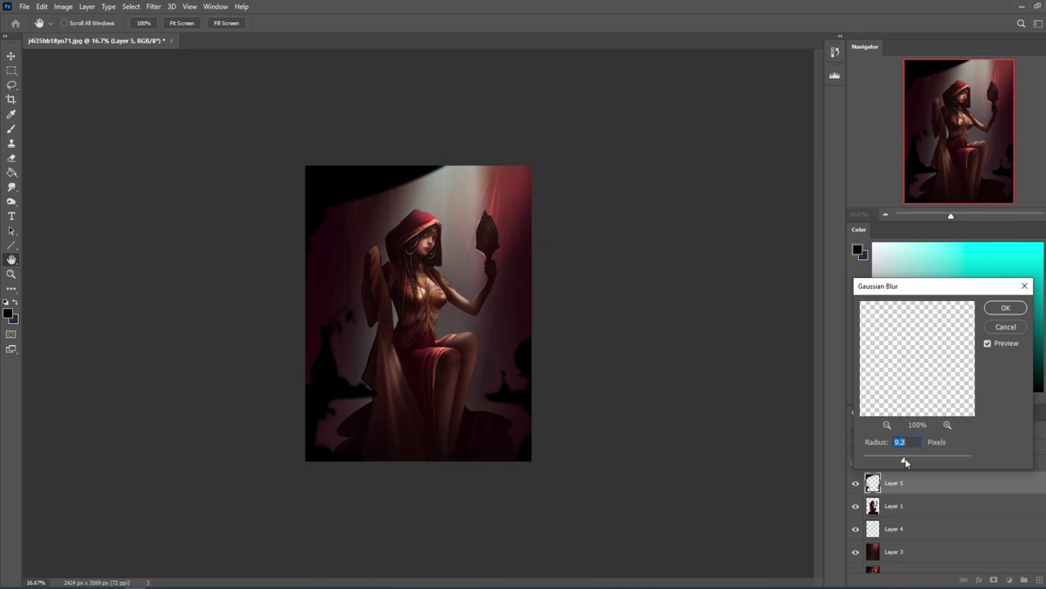
pyautogui.click(1006, 307)
# Lasso the black draped shape across the top of the painting, delete it from Layer 5, and clear the selection.
pyautogui.press('l')
pyautogui.moveTo(340, 245)
pyautogui.mouseDown()
pyautogui.moveTo(601, 161)
pyautogui.moveTo(647, 231)
pyautogui.mouseUp()
pyautogui.press('Delete')
pyautogui.hotkey('ctrl', 'd')
pyautogui.press('m')
pyautogui.rightClick(480, 292)
pyautogui.click(570, 269)
# Blur the remaining foreground silhouettes further with an 18.0 px Gaussian Blur.
pyautogui.click(155, 7)
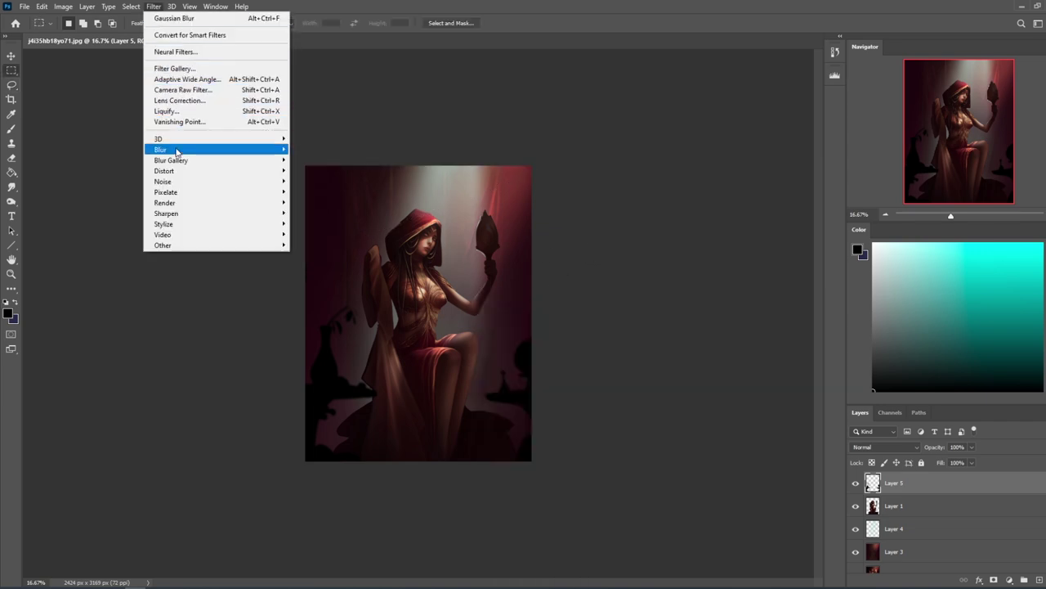
pyautogui.moveTo(245, 150)
pyautogui.click(308, 193)
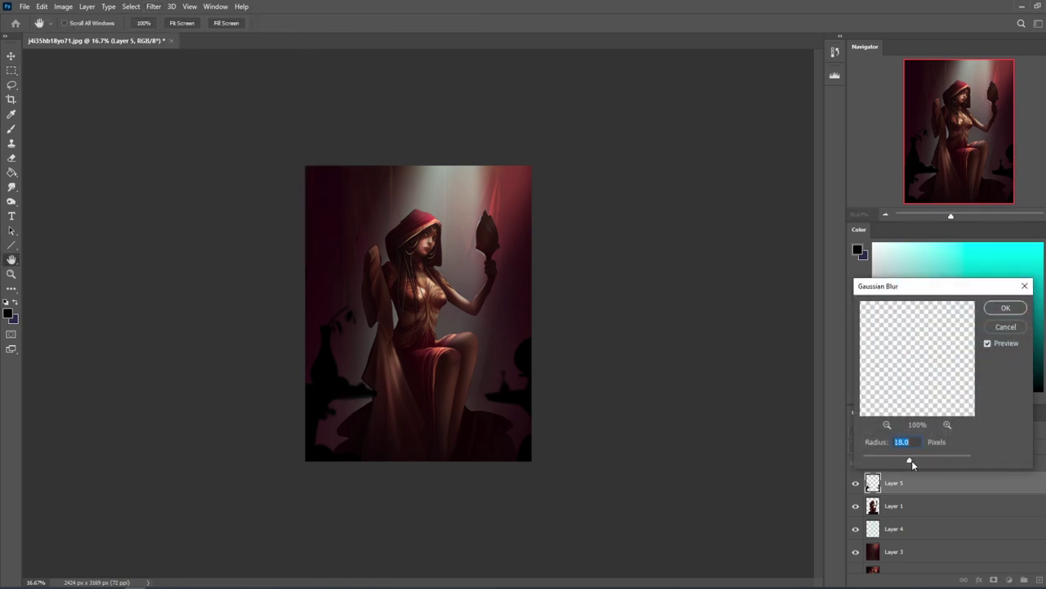
pyautogui.click(1014, 307)
# Copy the left table and vase silhouette to its own layer, enlarge it to 133.59%, reposition it at the lower left, and activate the Brush.
pyautogui.press('l')
pyautogui.moveTo(413, 393)
pyautogui.mouseDown()
pyautogui.moveTo(342, 494)
pyautogui.moveTo(341, 236)
pyautogui.moveTo(413, 436)
pyautogui.mouseUp()
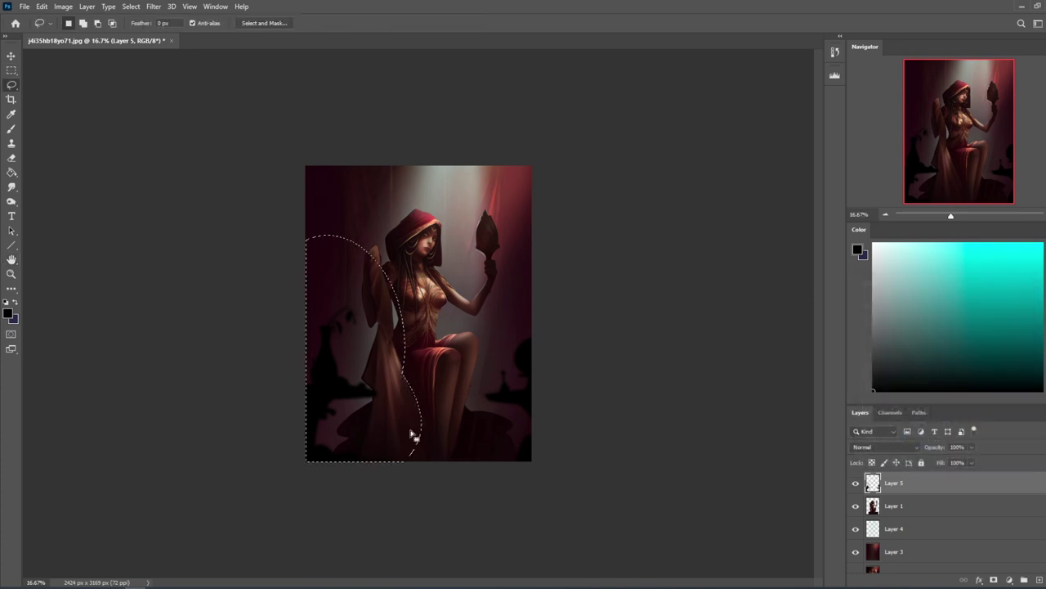
pyautogui.hotkey('ctrl', 'j')
pyautogui.press('v')
pyautogui.moveTo(376, 460); pyautogui.dragTo(394, 510)
pyautogui.moveTo(335, 419)
pyautogui.mouseDown()
pyautogui.moveTo(322, 416)
pyautogui.moveTo(332, 420)
pyautogui.mouseUp()
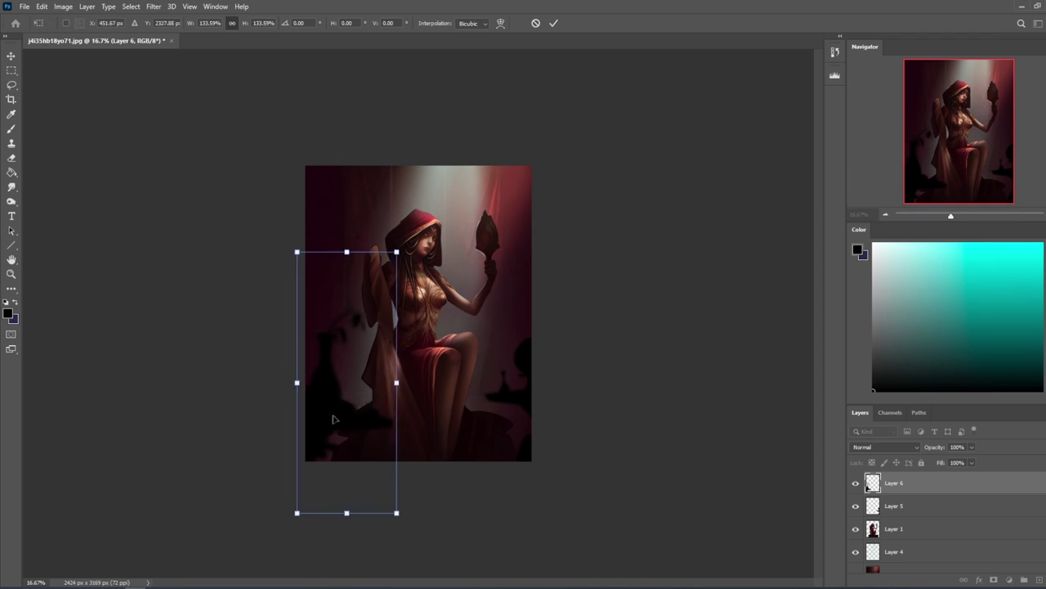
pyautogui.click(554, 24)
pyautogui.press('b')
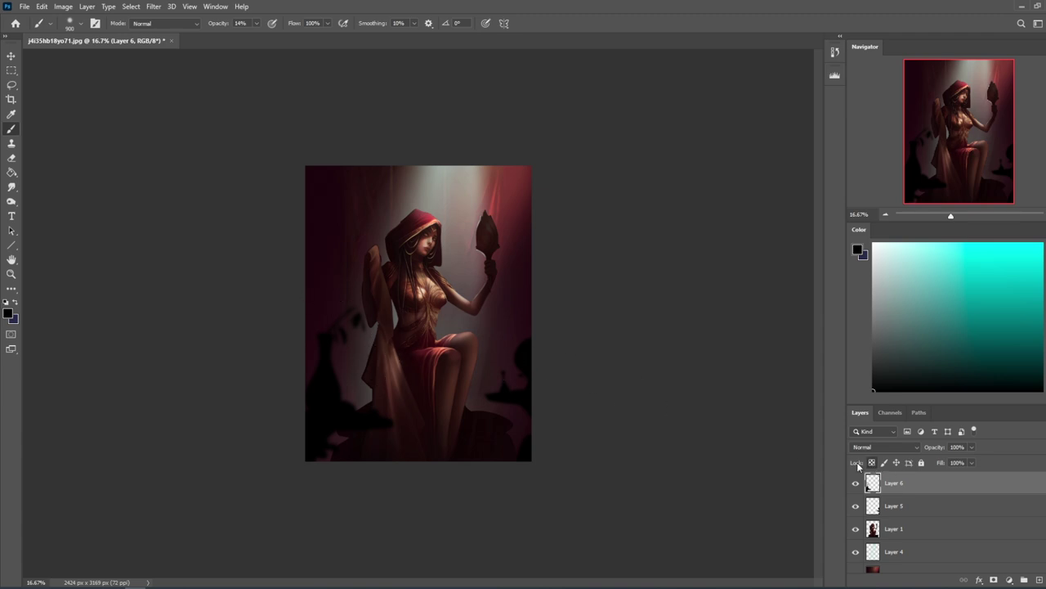
# Sample a dark red from the backdrop for Layer 6 and set the brush to 1000 px at 3% opacity.
pyautogui.keyDown('alt'); pyautogui.click(482, 223); pyautogui.keyUp('alt')
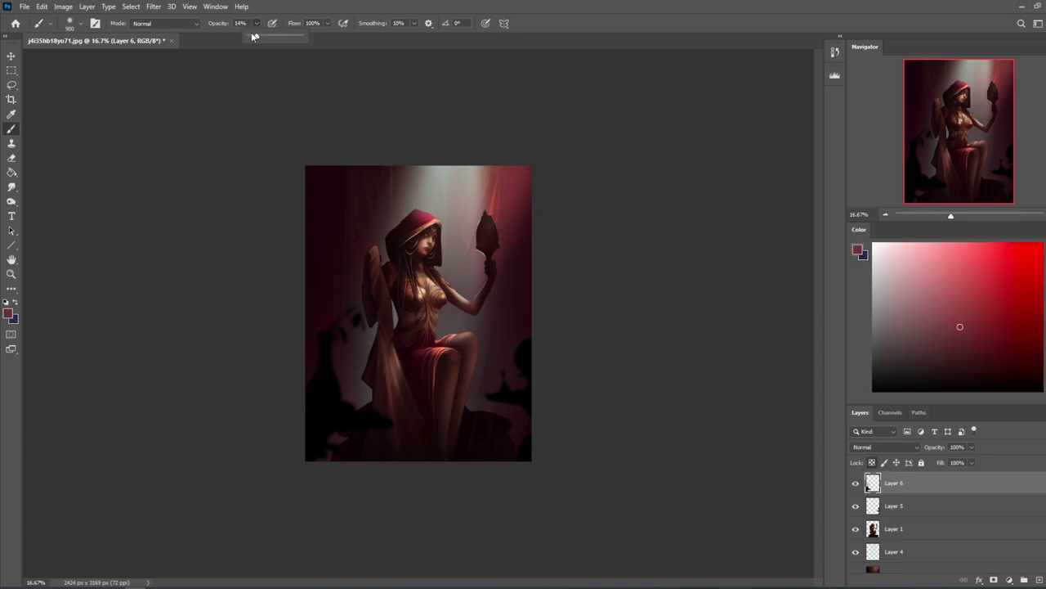
pyautogui.keyDown('alt'); pyautogui.click(370, 192); pyautogui.keyUp('alt')
pyautogui.press(']')
pyautogui.press(']')
pyautogui.press(']')
pyautogui.press(']')
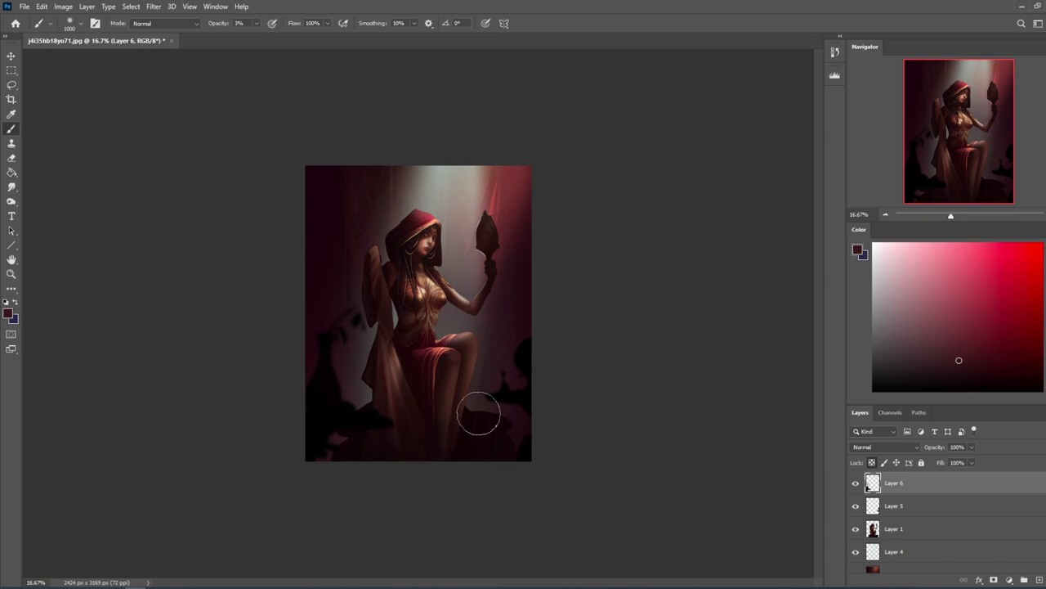
# Nudge the whole content of Layer 6 down slightly and clear the selection.
pyautogui.hotkey('ctrl', 'a')
pyautogui.press('v')
pyautogui.press('Down')
pyautogui.press('m')
pyautogui.rightClick(425, 316)
pyautogui.click(446, 322)
pyautogui.press('b')
# Shade the lower-left silhouettes on Layer 6 with the dark red brush at 22% opacity, reducing its size to 500 px.
pyautogui.moveTo(260, 27)
pyautogui.mouseDown()
pyautogui.moveTo(272, 36)
pyautogui.moveTo(256, 28)
pyautogui.moveTo(243, 37)
pyautogui.mouseUp()
pyautogui.moveTo(344, 393)
pyautogui.mouseDown()
pyautogui.moveTo(340, 350)
pyautogui.moveTo(335, 377)
pyautogui.mouseUp()
pyautogui.press('[')
pyautogui.press('[')
pyautogui.press('[')
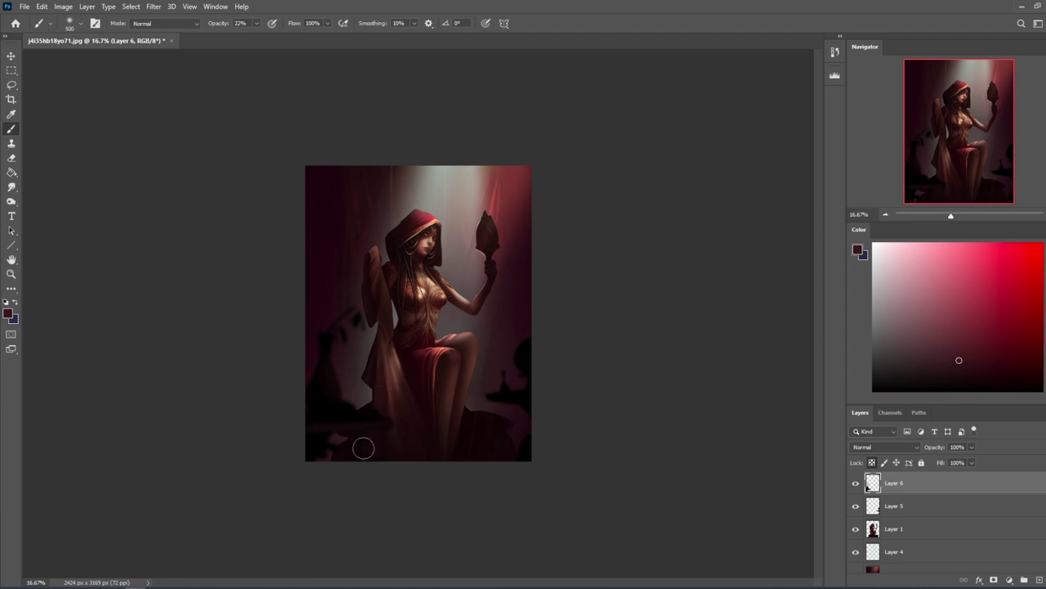
pyautogui.moveTo(321, 425); pyautogui.dragTo(411, 435)
# Lock Layer 5's transparent pixels and tint the round silhouette at the painting's right edge with a sampled greyish brown.
pyautogui.keyDown('alt'); pyautogui.click(472, 344); pyautogui.keyUp('alt')
pyautogui.keyDown('alt'); pyautogui.click(463, 351); pyautogui.keyUp('alt')
pyautogui.click(256, 23)
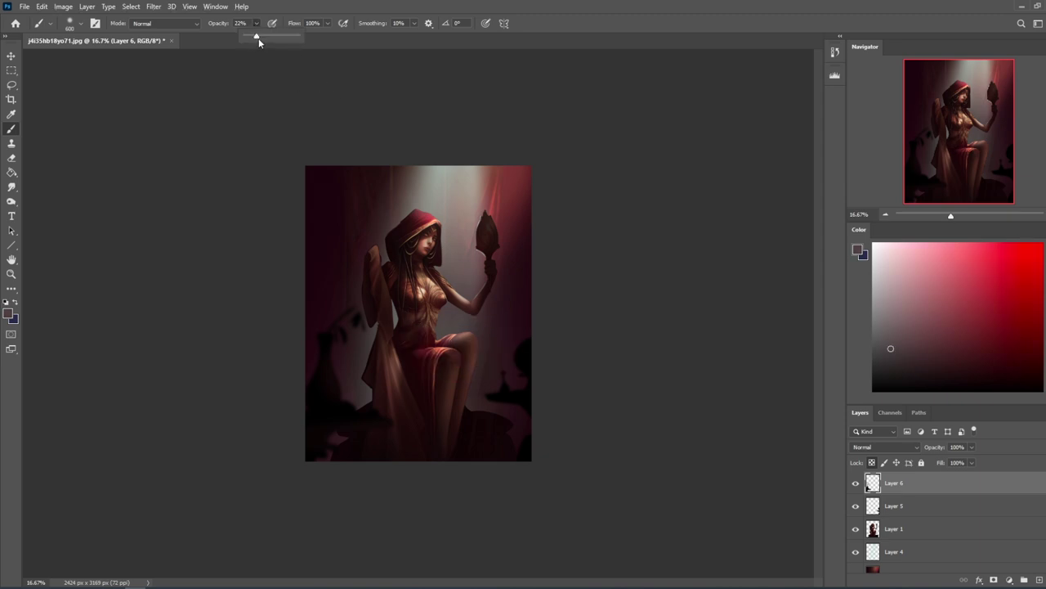
pyautogui.click(896, 507)
pyautogui.click(871, 463)
pyautogui.moveTo(524, 359)
pyautogui.mouseDown()
pyautogui.moveTo(547, 342)
pyautogui.moveTo(591, 346)
pyautogui.moveTo(536, 350)
pyautogui.mouseUp()
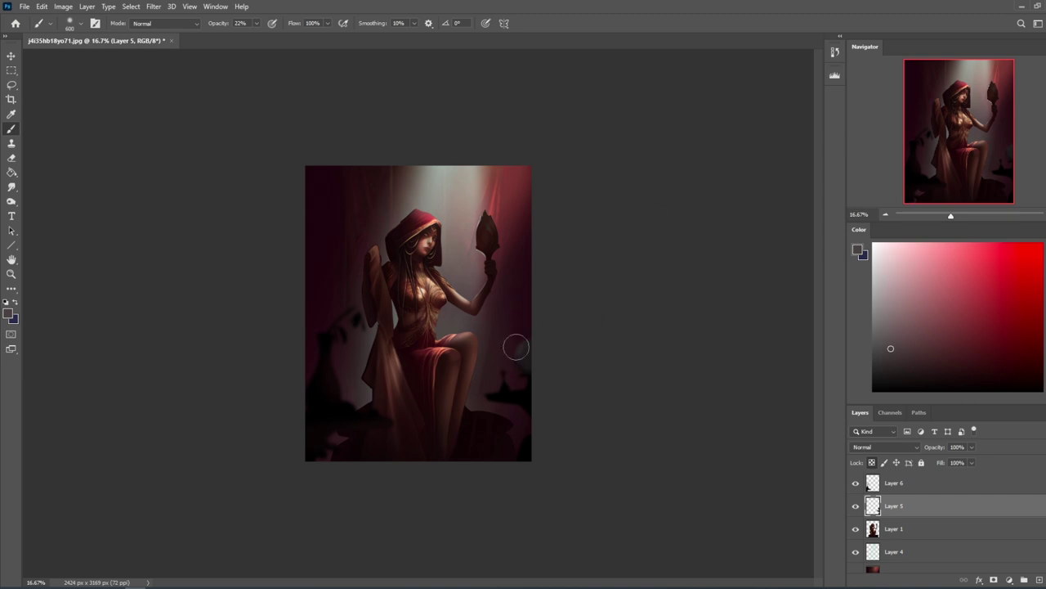
# Lighten the round silhouette and the tabletop below it on Layer 5 with light grey sampled from the background glow.
pyautogui.keyDown('alt'); pyautogui.click(458, 225); pyautogui.keyUp('alt')
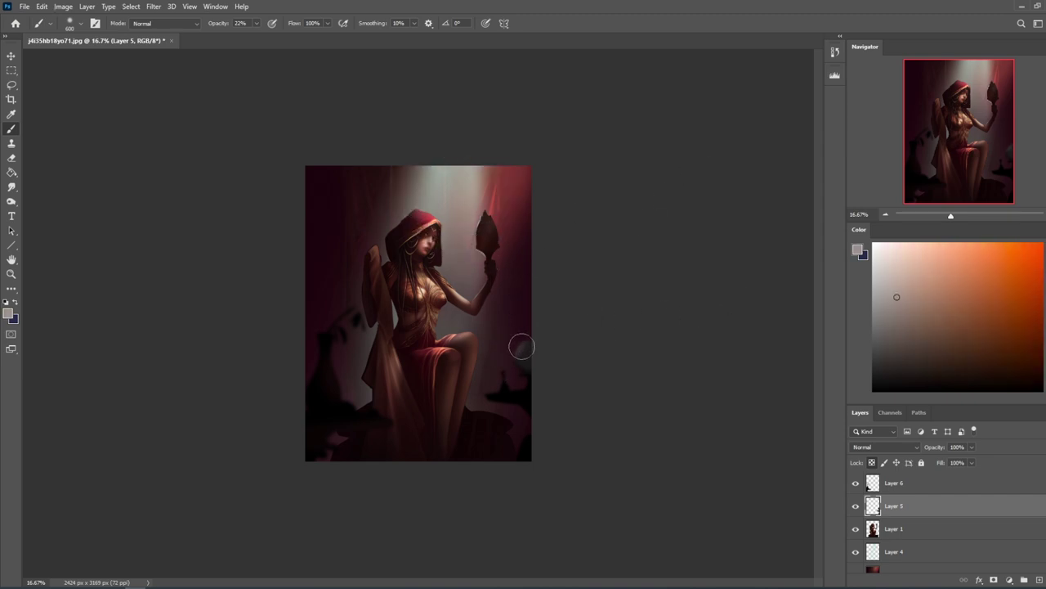
pyautogui.keyDown('alt'); pyautogui.click(527, 389); pyautogui.keyUp('alt')
pyautogui.keyDown('alt'); pyautogui.click(531, 388); pyautogui.keyUp('alt')
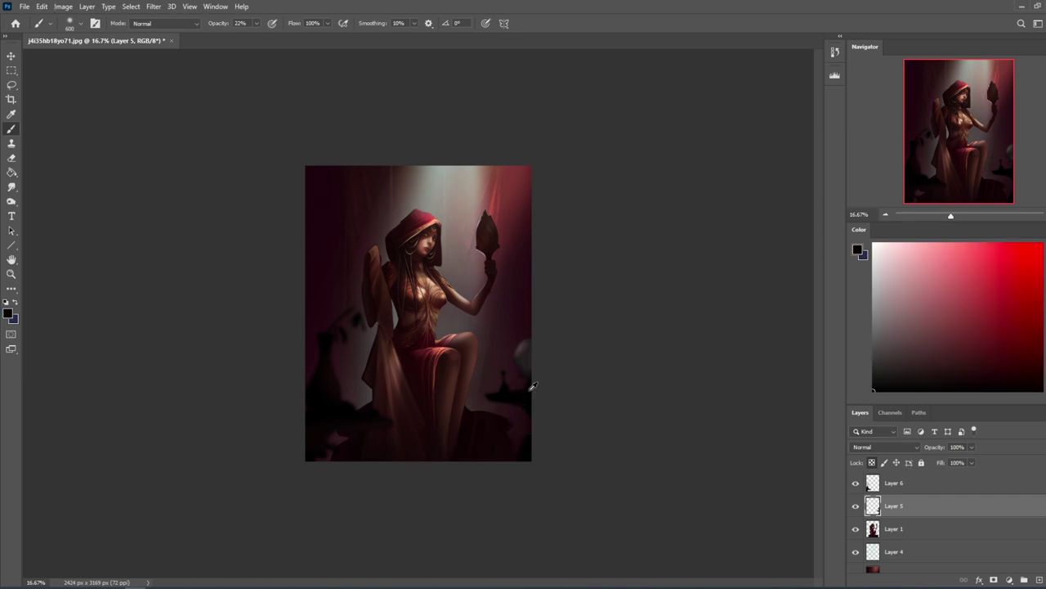
pyautogui.keyDown('alt'); pyautogui.click(456, 217); pyautogui.keyUp('alt')
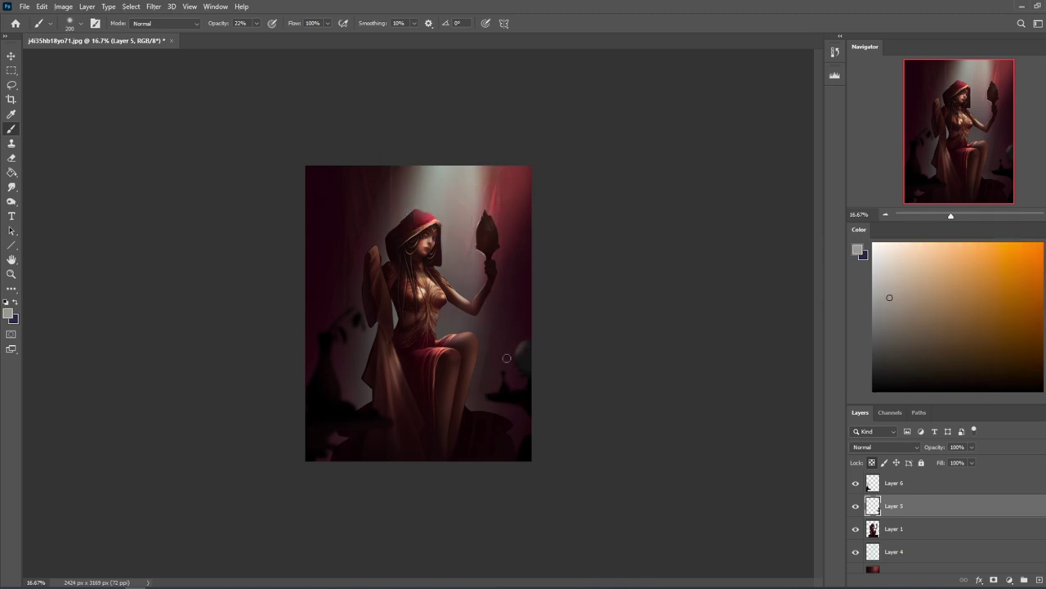
pyautogui.moveTo(488, 393); pyautogui.dragTo(573, 389)
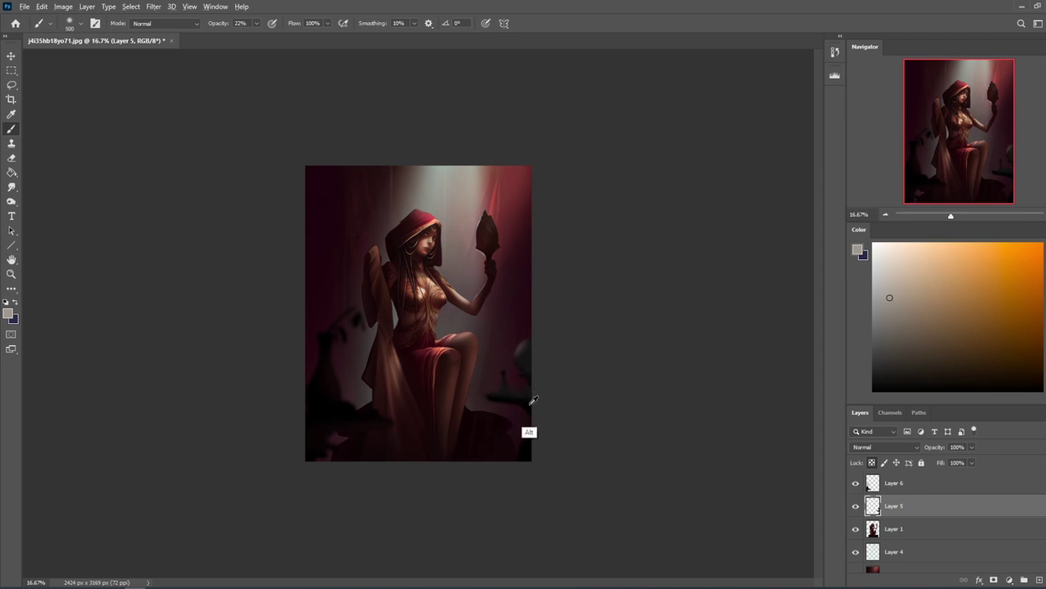
# Shade the lower-right silhouettes on Layer 5 with black using a 900 px brush, and make Layer 6 active.
pyautogui.keyDown('alt'); pyautogui.click(531, 433); pyautogui.keyUp('alt')
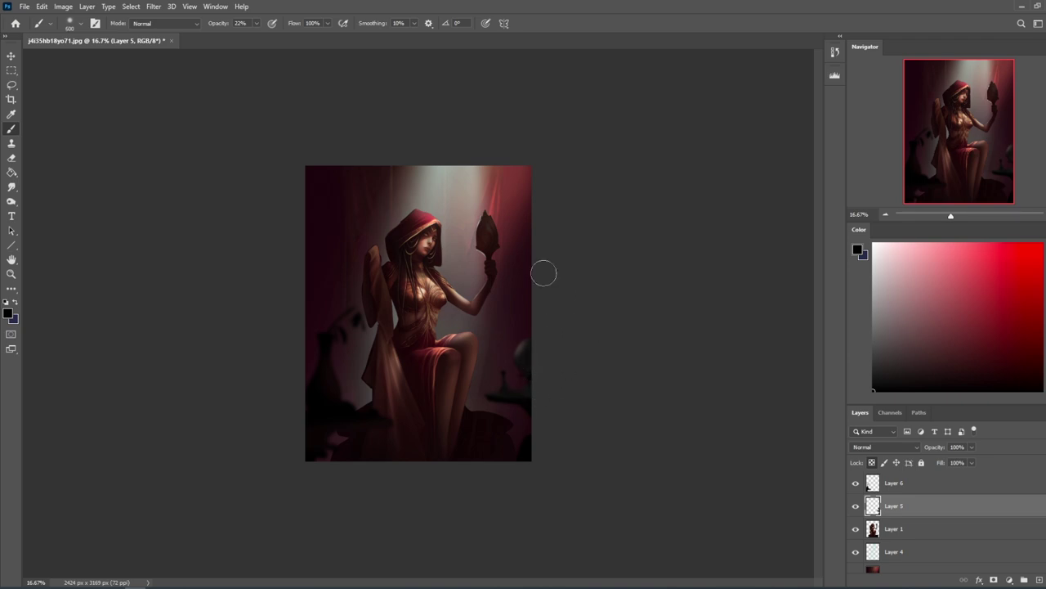
pyautogui.press(']')
pyautogui.moveTo(494, 420)
pyautogui.mouseDown()
pyautogui.moveTo(509, 454)
pyautogui.moveTo(554, 449)
pyautogui.mouseUp()
pyautogui.keyDown('alt'); pyautogui.click(508, 234); pyautogui.keyUp('alt')
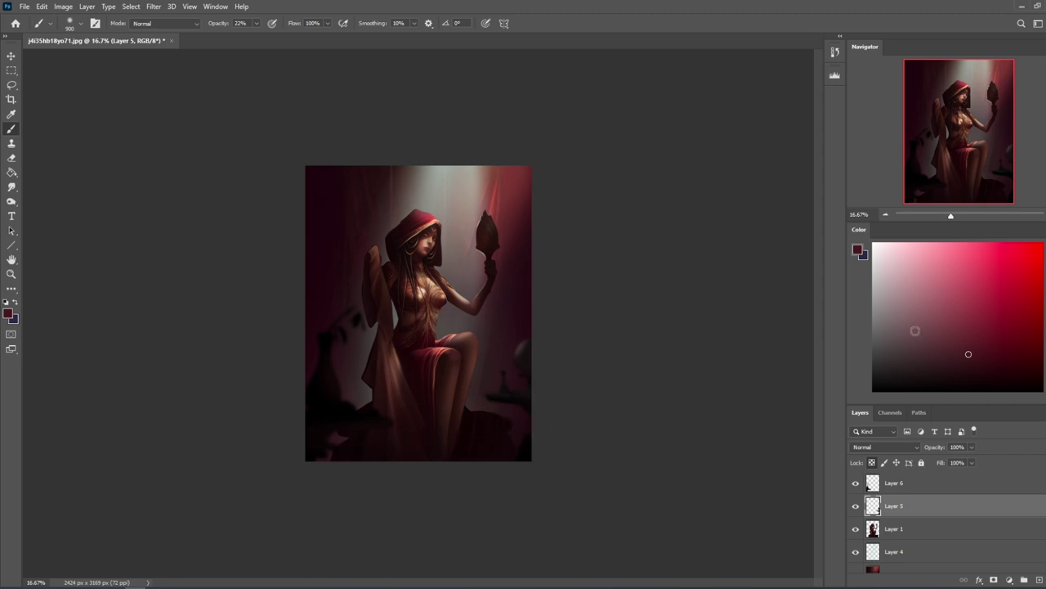
pyautogui.click(922, 484)
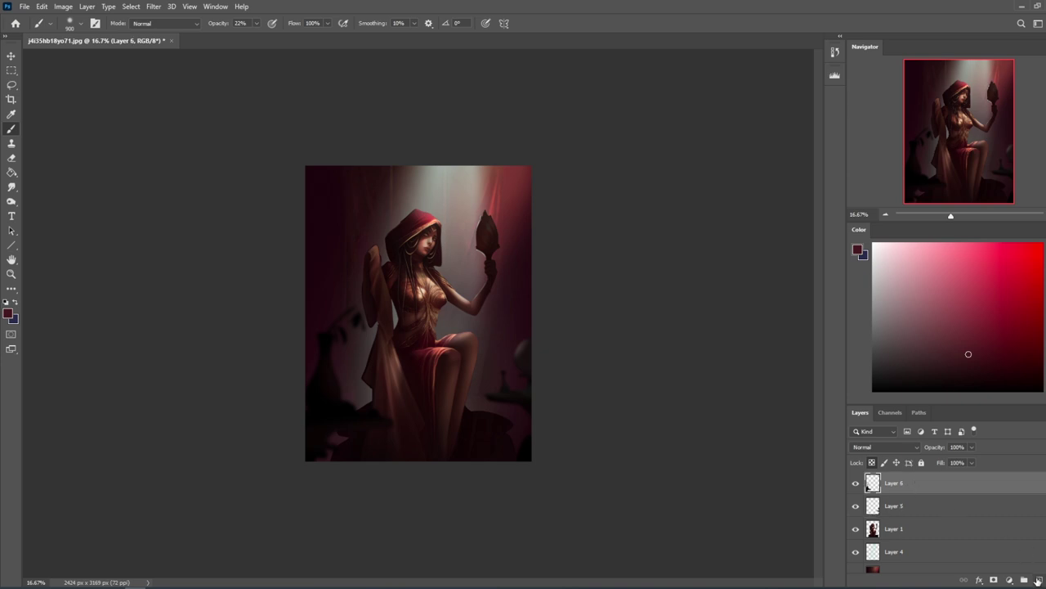
# Add a new layer and fill lassoed drape shapes in the painting's upper-left corner with a sampled grey.
pyautogui.click(1039, 579)
pyautogui.press('l')
pyautogui.moveTo(431, 166); pyautogui.dragTo(288, 179)
pyautogui.moveTo(335, 128)
pyautogui.mouseDown()
pyautogui.moveTo(440, 154)
pyautogui.moveTo(383, 174)
pyautogui.moveTo(405, 164)
pyautogui.mouseUp()
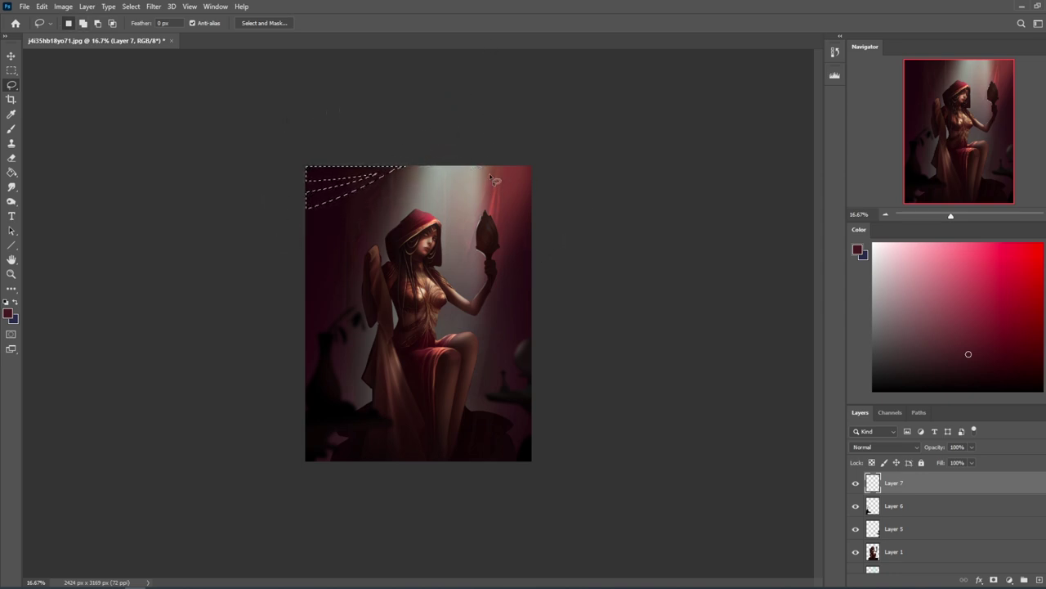
pyautogui.press('g')
pyautogui.keyDown('alt'); pyautogui.click(374, 173); pyautogui.keyUp('alt')
pyautogui.click(390, 181)
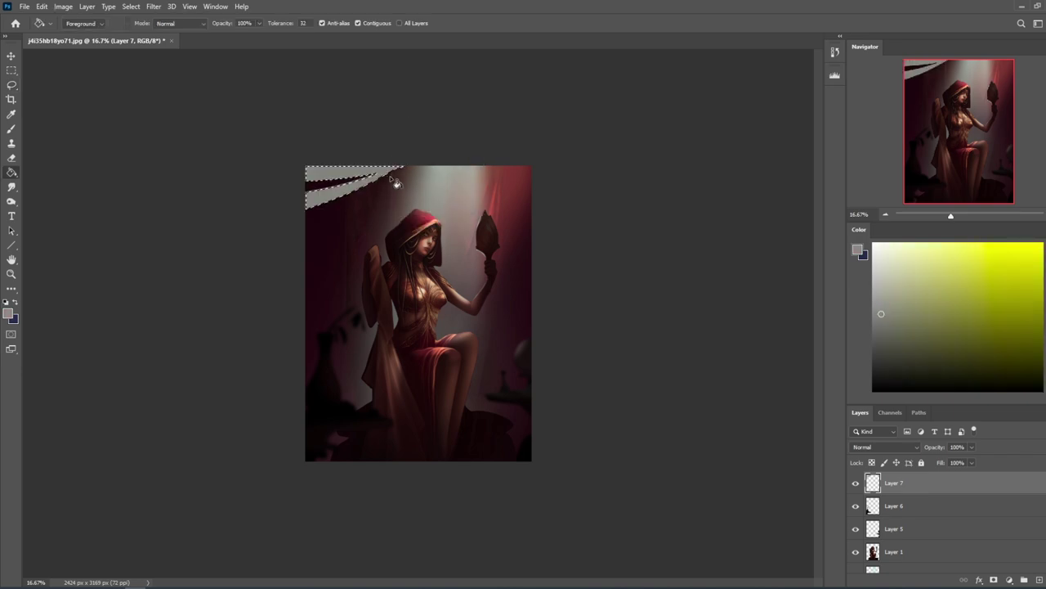
# Try a 12% fill on the grey drape layer, clear the selection, and delete that layer.
pyautogui.click(972, 462)
pyautogui.moveTo(948, 479); pyautogui.dragTo(932, 479)
pyautogui.hotkey('ctrl', 'd')
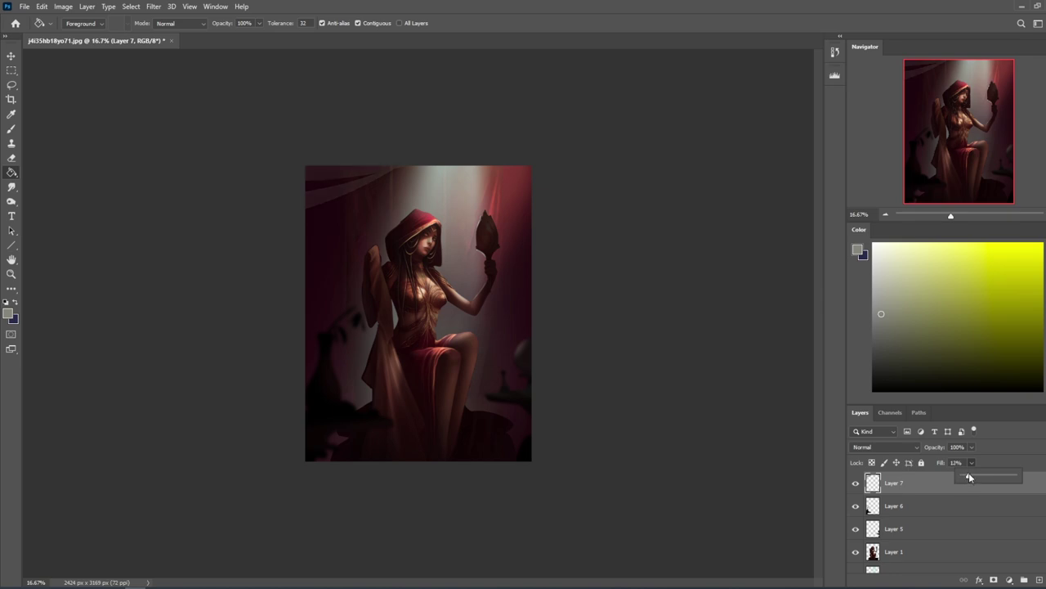
pyautogui.moveTo(969, 473); pyautogui.dragTo(971, 472)
pyautogui.press('Delete')
# On a new layer, fill a lassoed curtain shape in the upper-left corner with a sampled red and set its fill to 25%.
pyautogui.click(1038, 580)
pyautogui.press('b')
pyautogui.keyDown('alt'); pyautogui.click(500, 196); pyautogui.keyUp('alt')
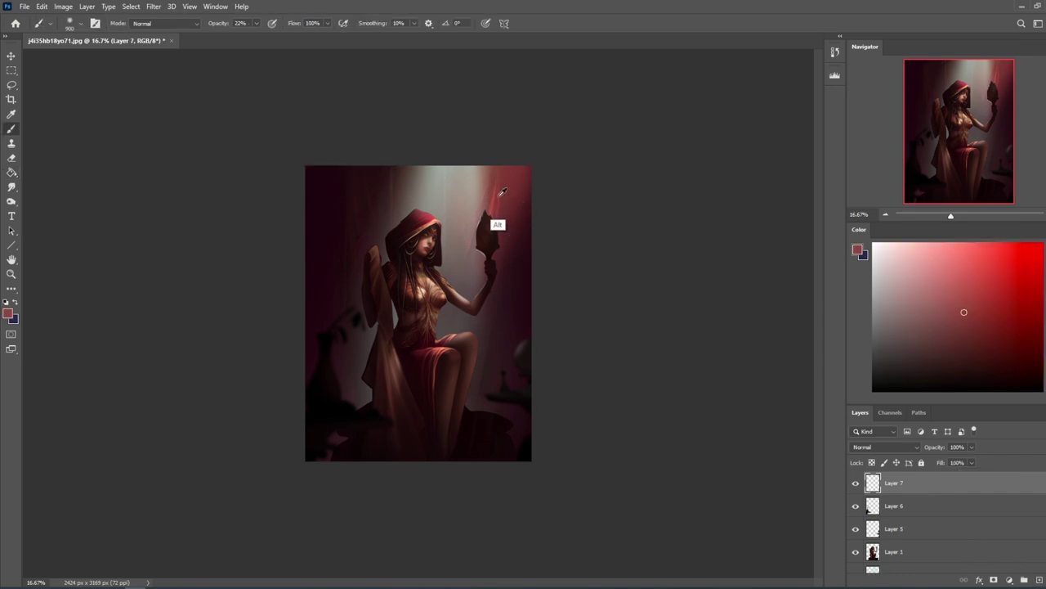
pyautogui.press('l')
pyautogui.moveTo(409, 182)
pyautogui.mouseDown()
pyautogui.moveTo(249, 176)
pyautogui.moveTo(593, 7)
pyautogui.mouseUp()
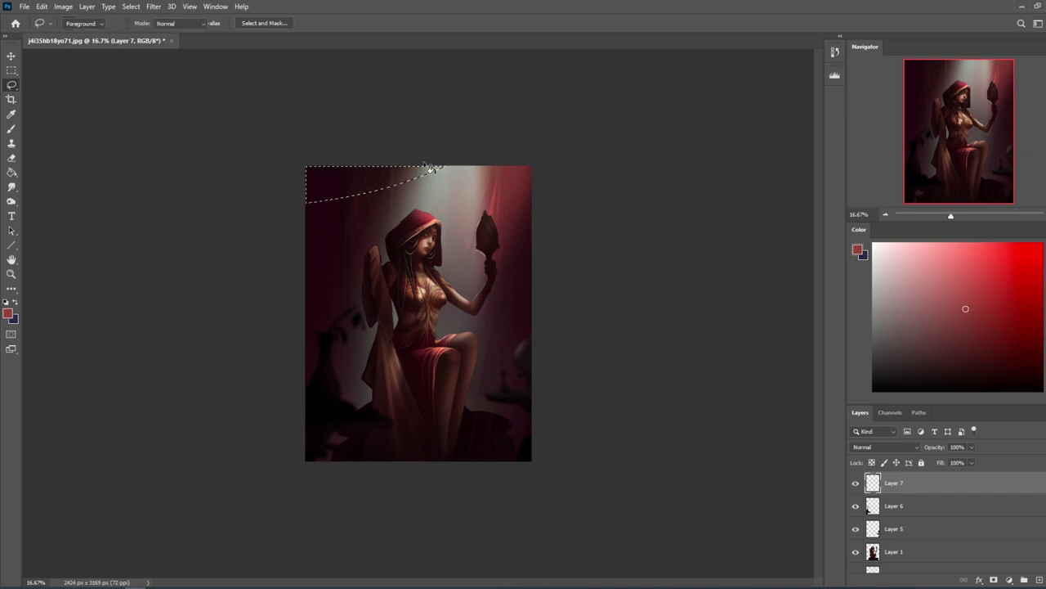
pyautogui.press('g')
pyautogui.click(395, 181)
pyautogui.moveTo(973, 462); pyautogui.dragTo(933, 480)
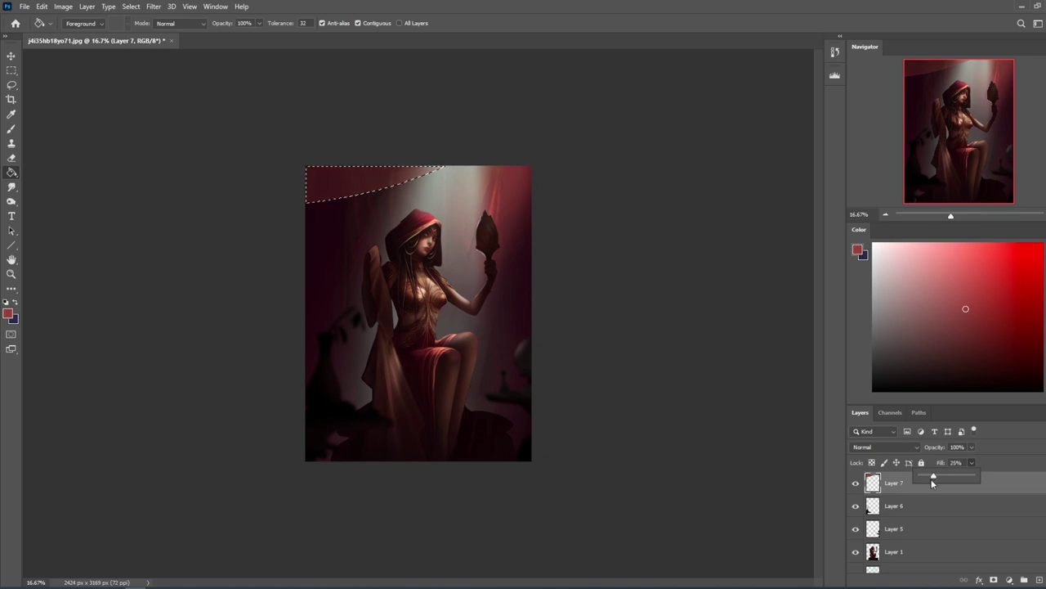
# On another new layer, lasso a second curtain band across the upper-left corner and paint it red at 22% opacity.
pyautogui.click(1024, 580)
pyautogui.press('l')
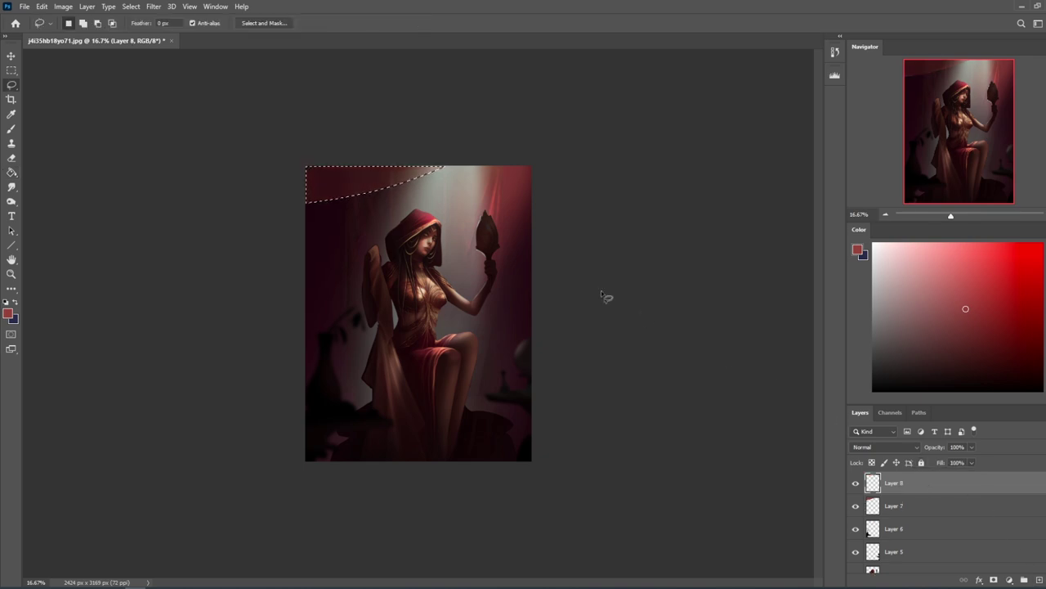
pyautogui.rightClick(455, 256)
pyautogui.click(470, 243)
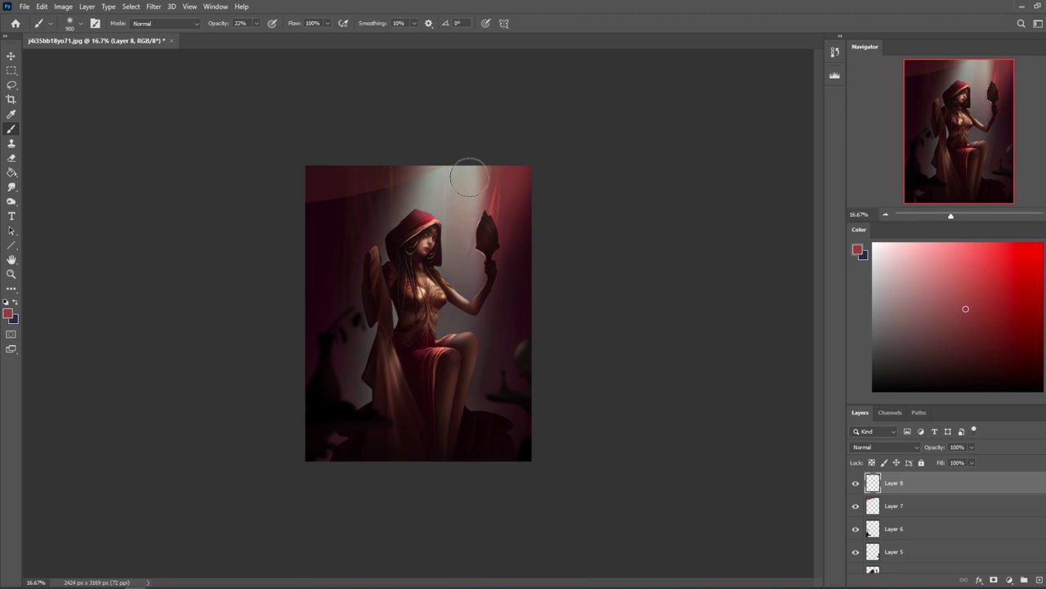
pyautogui.moveTo(482, 138); pyautogui.dragTo(455, 164)
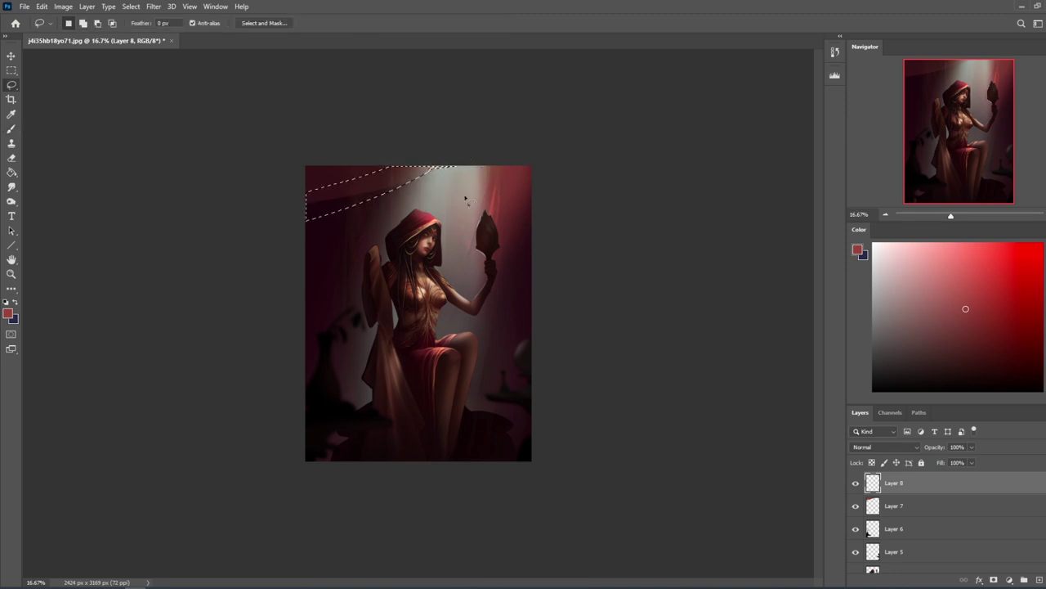
pyautogui.press('b')
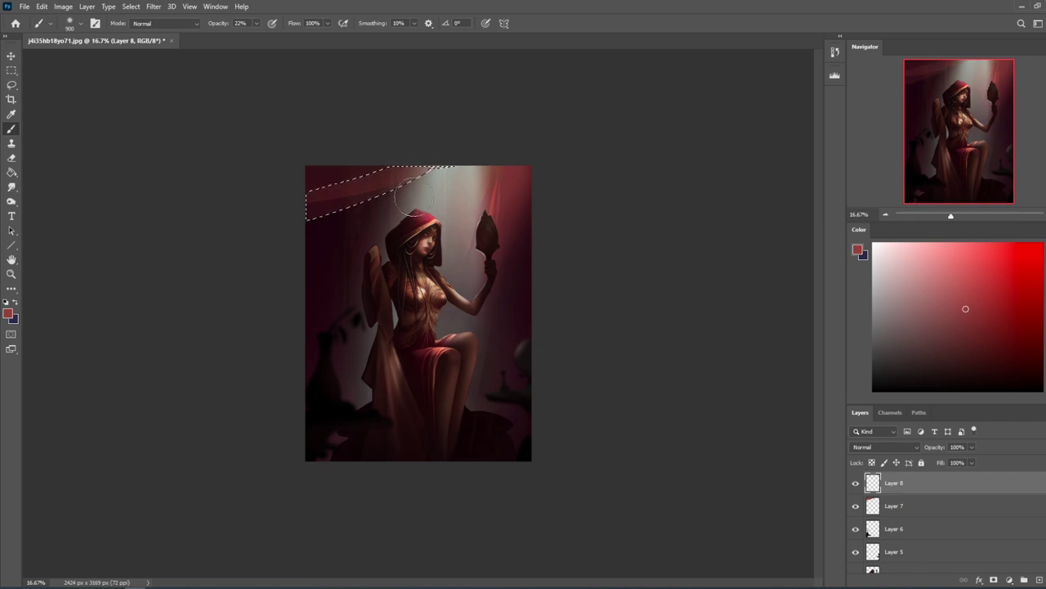
# Lasso one more curved fold in the upper-left curtain, brush red into it, and clear the selection.
pyautogui.press('l')
pyautogui.moveTo(462, 160)
pyautogui.mouseDown()
pyautogui.moveTo(301, 190)
pyautogui.moveTo(256, 192)
pyautogui.mouseUp()
pyautogui.moveTo(468, 145); pyautogui.dragTo(470, 147)
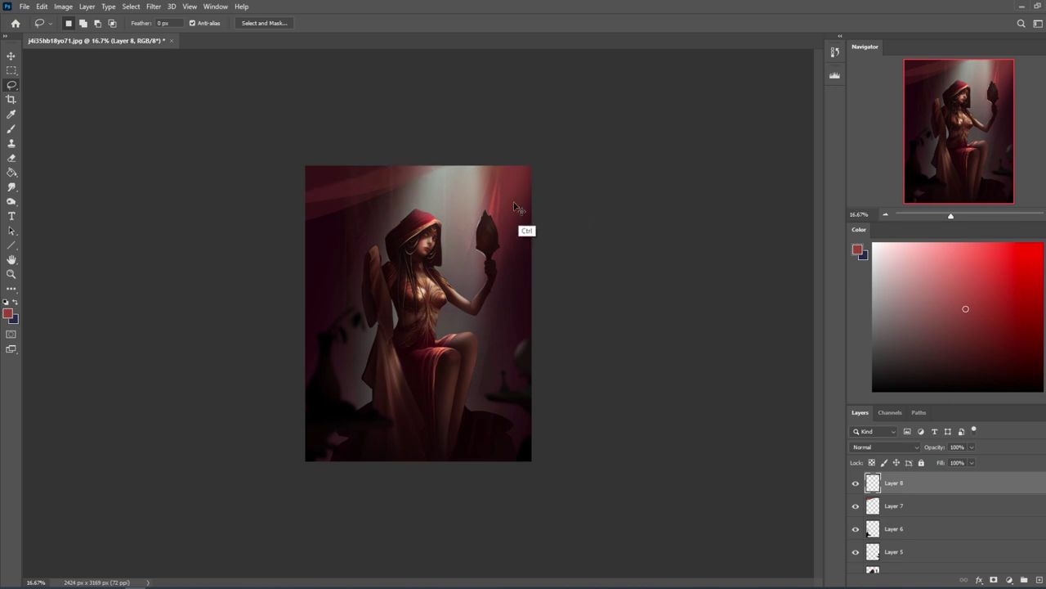
pyautogui.press('b')
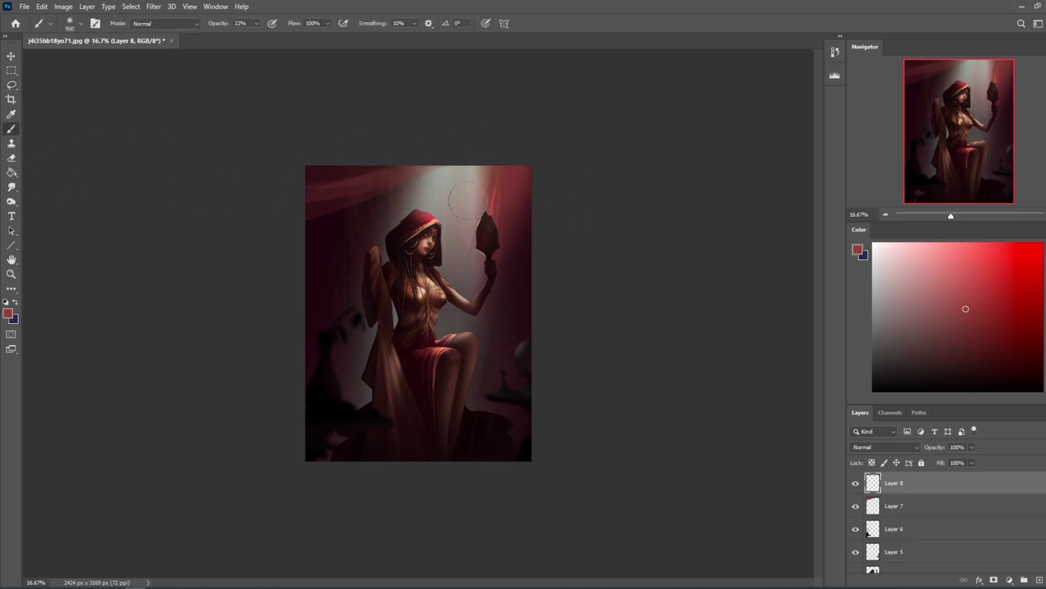
pyautogui.press('m')
pyautogui.rightClick(473, 216)
pyautogui.click(491, 223)
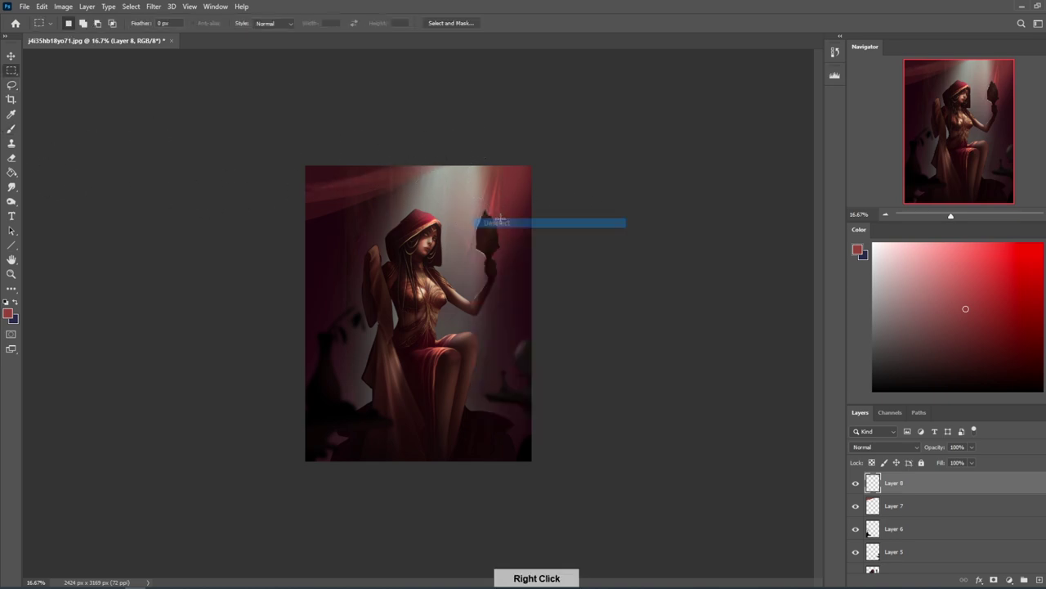
# Merge Layer 8 down into the curtain layer and lock the merged layer's transparent pixels.
pyautogui.rightClick(899, 483)
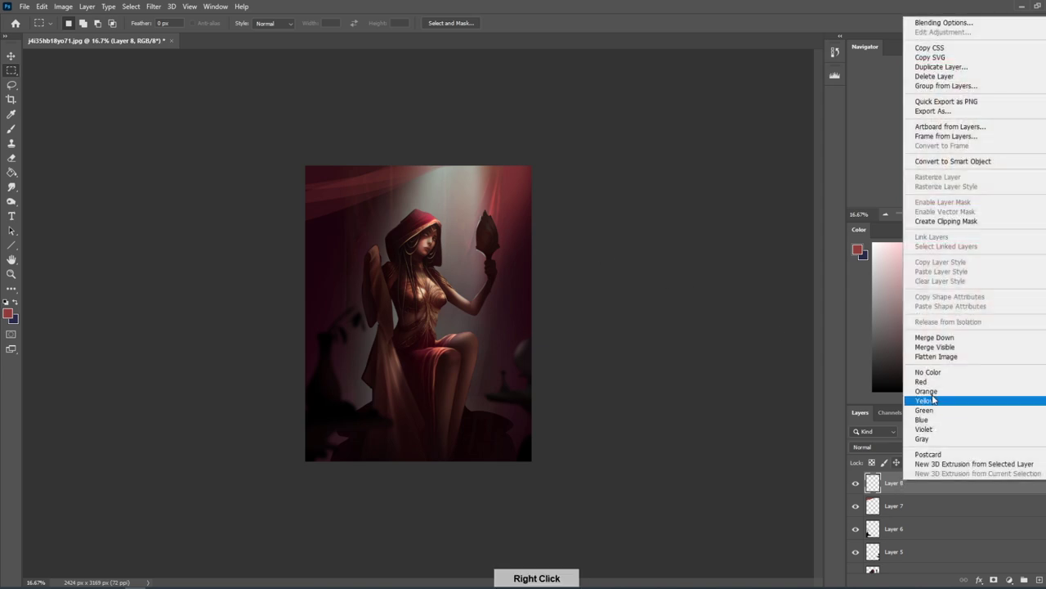
pyautogui.click(918, 336)
pyautogui.moveTo(970, 464)
pyautogui.mouseDown()
pyautogui.moveTo(1007, 472)
pyautogui.moveTo(1010, 461)
pyautogui.mouseUp()
pyautogui.click(900, 476)
# Lighten the upper-left curtain folds with a pale cyan, using a soft brush enlarged to 3500 px.
pyautogui.press('b')
pyautogui.keyDown('alt'); pyautogui.click(439, 171); pyautogui.keyUp('alt')
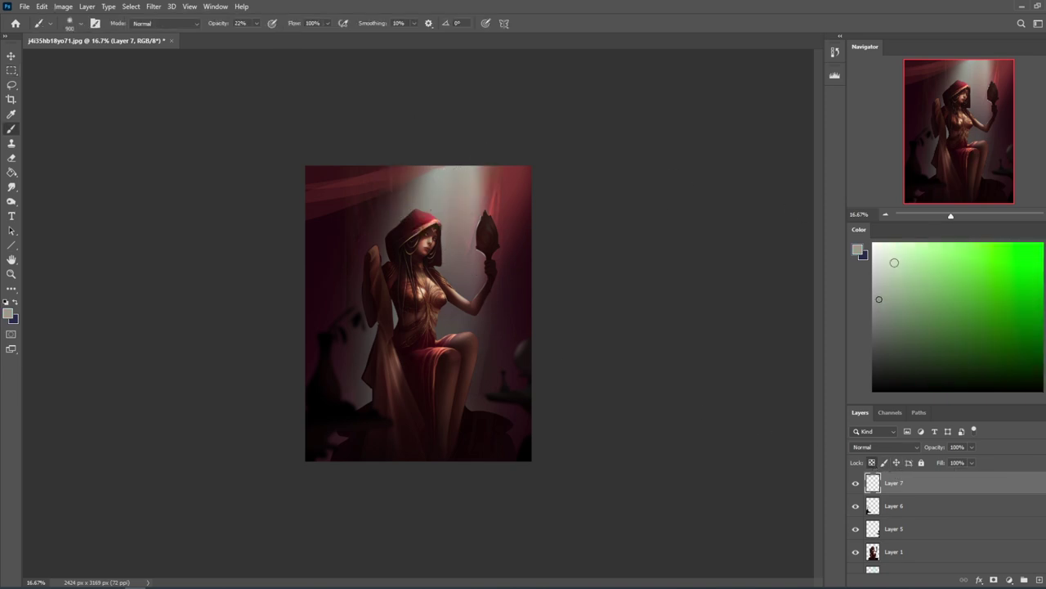
pyautogui.click(1045, 323)
pyautogui.moveTo(923, 254); pyautogui.dragTo(903, 228)
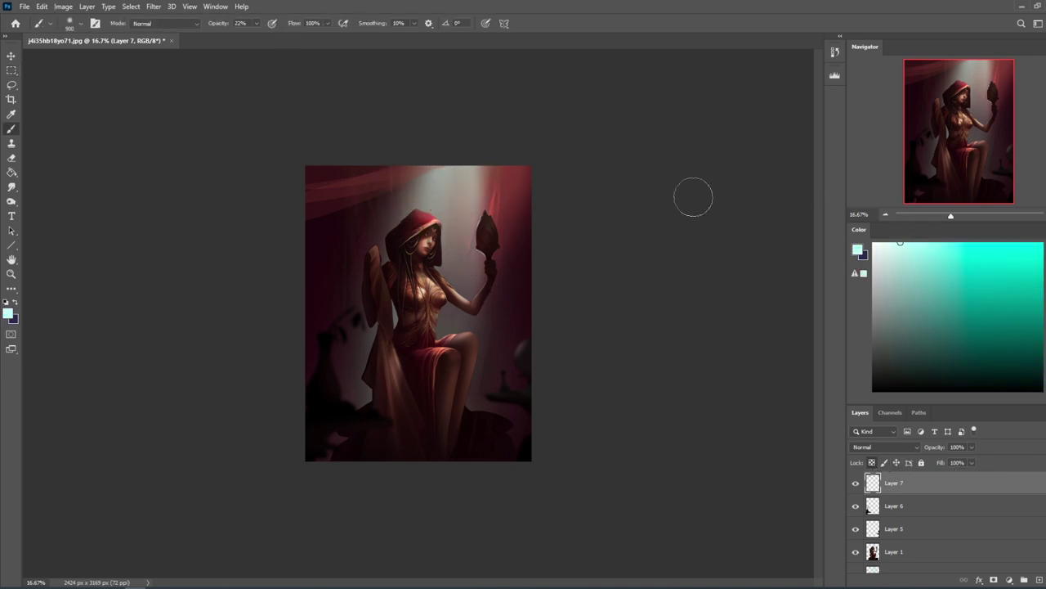
pyautogui.press(']')
pyautogui.press(']')
pyautogui.press(']')
pyautogui.press(']')
pyautogui.press(']')
pyautogui.press(']')
pyautogui.press(']')
pyautogui.press(']')
pyautogui.press(']')
pyautogui.press(']')
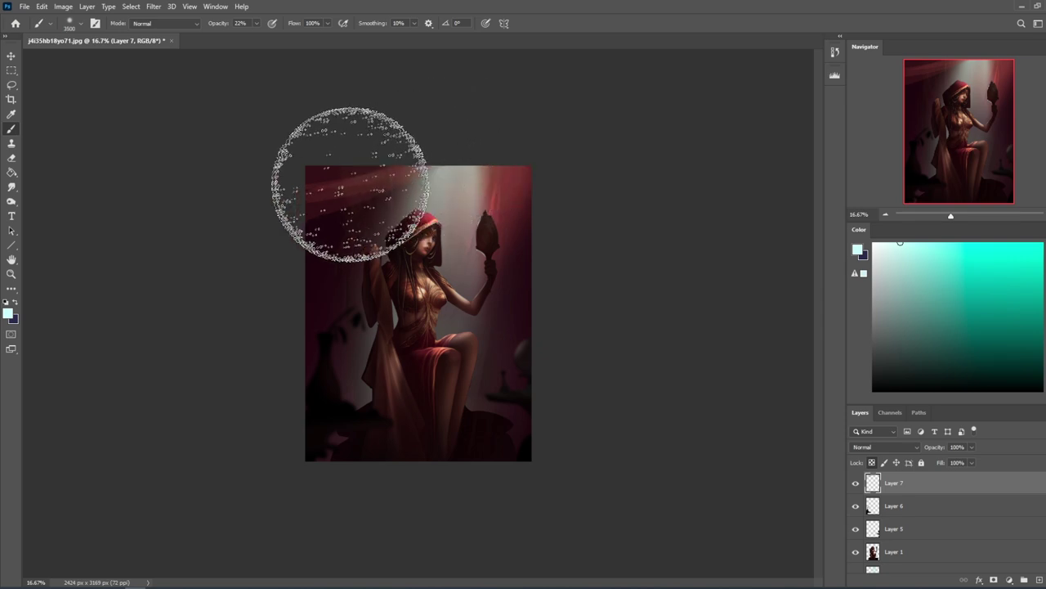
pyautogui.press('[')
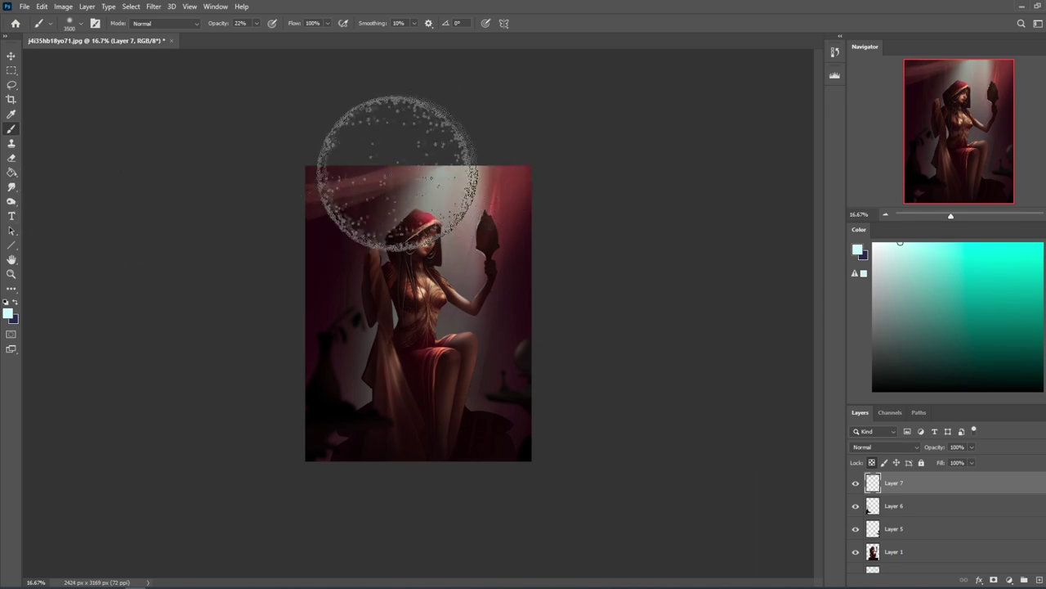
pyautogui.press('m')
pyautogui.rightClick(404, 223)
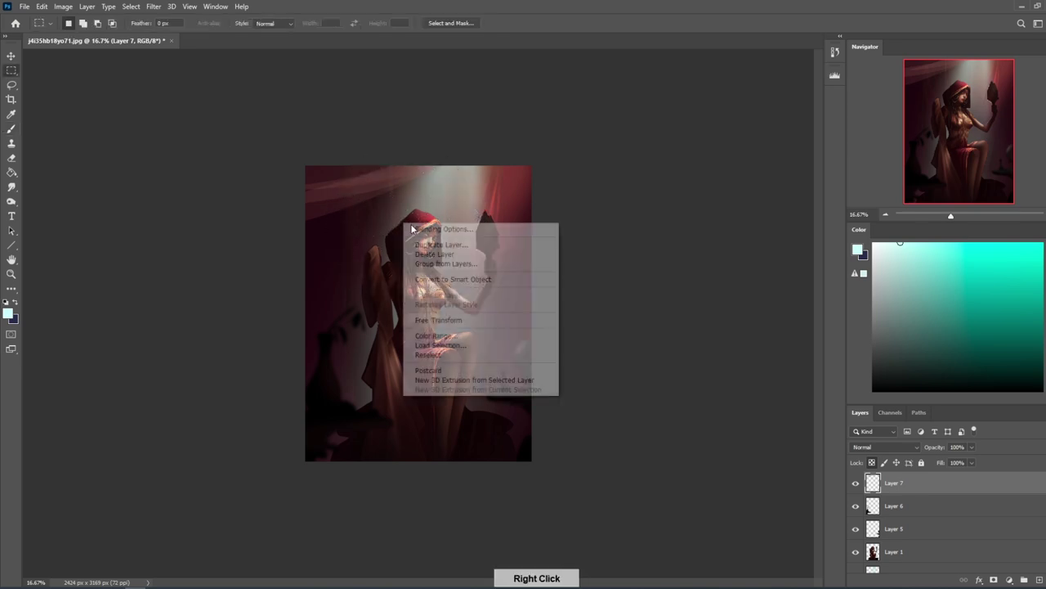
pyautogui.press('Escape')
# Unlock Layer 7's transparent pixels, apply a Gaussian Blur with a 9.2-pixel radius, and shift the curtain slightly upward.
pyautogui.click(154, 6)
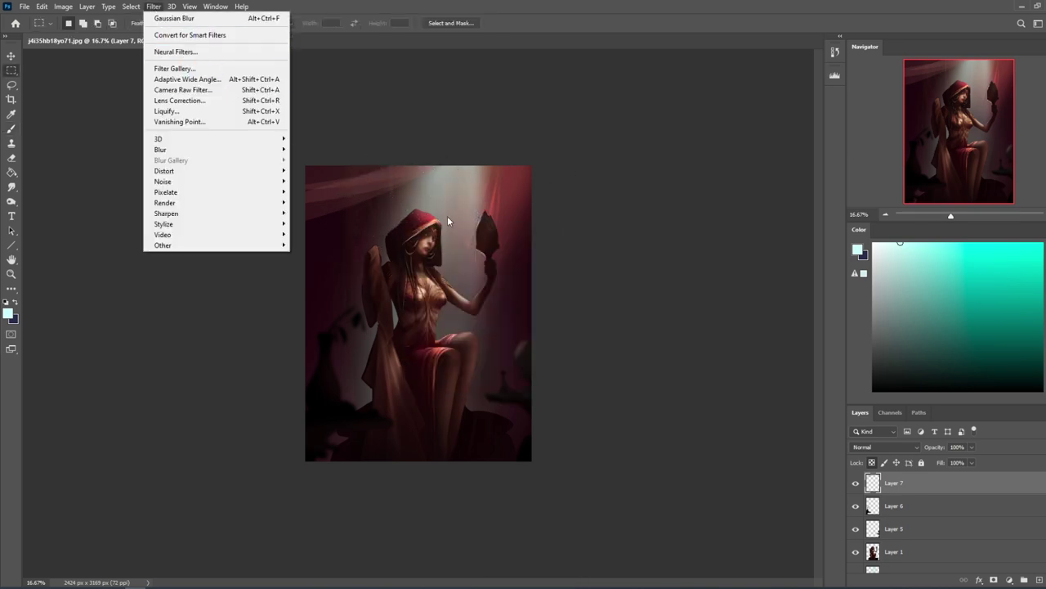
pyautogui.click(871, 465)
pyautogui.click(155, 7)
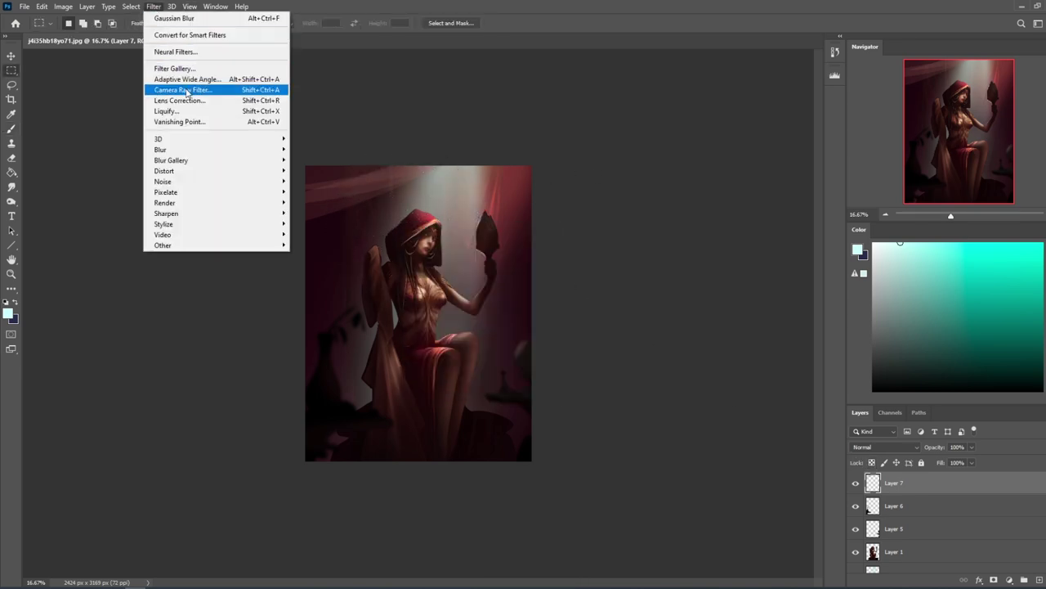
pyautogui.moveTo(237, 149)
pyautogui.click(333, 191)
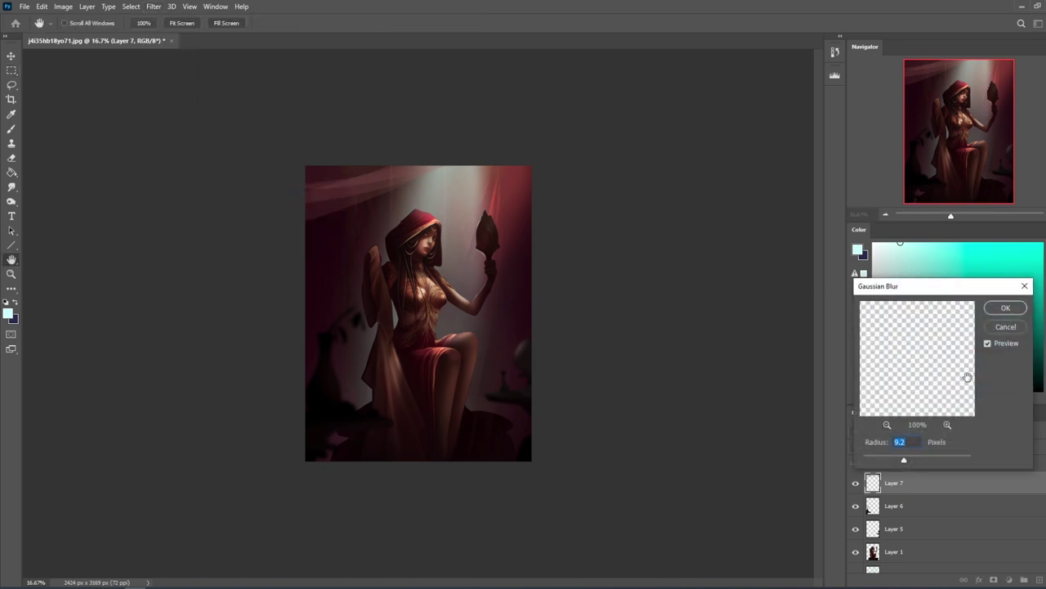
pyautogui.click(1010, 309)
pyautogui.press('v')
pyautogui.moveTo(386, 192); pyautogui.dragTo(400, 167)
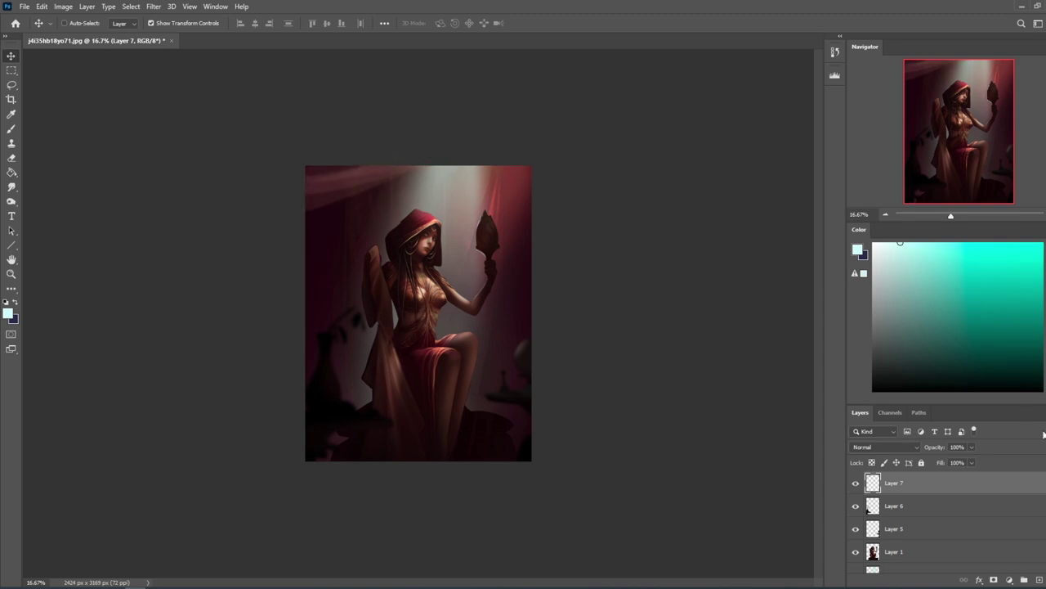
# Darken the curtain on Layer 7 with a Hue/Saturation adjustment, setting Lightness to -49.
pyautogui.hotkey('ctrl', 'u')
pyautogui.moveTo(848, 426)
pyautogui.mouseDown()
pyautogui.moveTo(813, 427)
pyautogui.moveTo(851, 423)
pyautogui.moveTo(842, 426)
pyautogui.mouseUp()
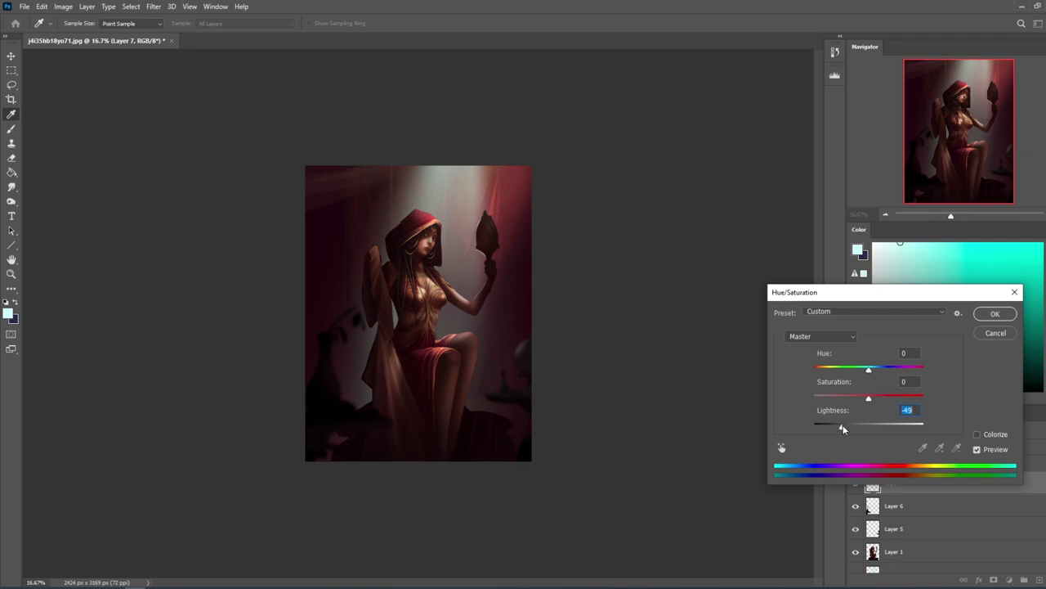
pyautogui.click(990, 316)
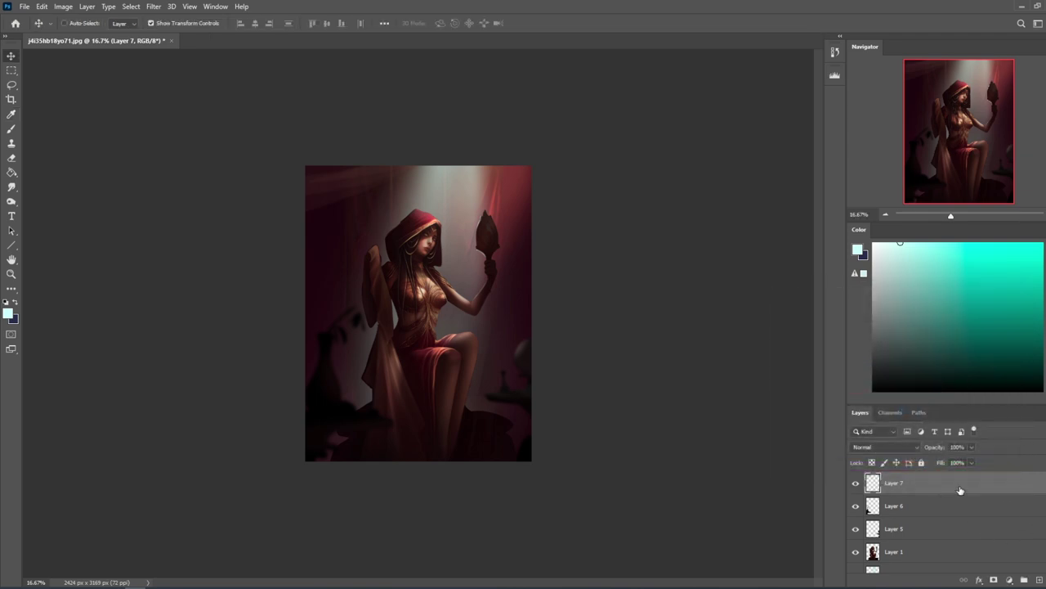
# Choose a large streaky brush for painting light rays and add a new layer directly above Layer 1.
pyautogui.click(923, 556)
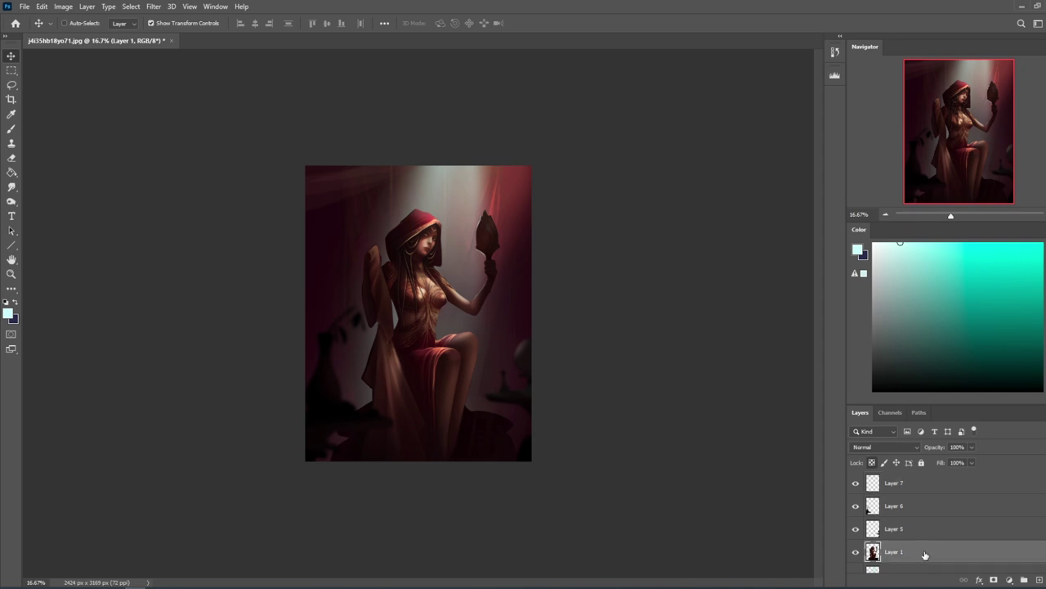
pyautogui.press('b')
pyautogui.rightClick(393, 278)
pyautogui.moveTo(684, 340)
pyautogui.mouseDown()
pyautogui.moveTo(703, 397)
pyautogui.moveTo(712, 542)
pyautogui.moveTo(715, 470)
pyautogui.mouseUp()
pyautogui.click(651, 417)
pyautogui.click(771, 304)
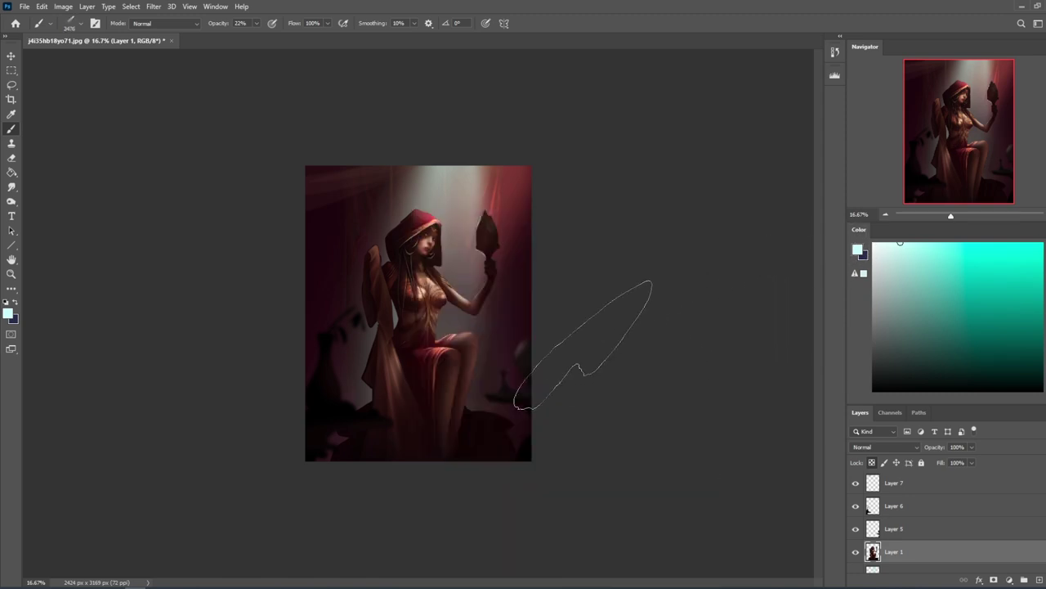
pyautogui.press('r')
pyautogui.moveTo(484, 325); pyautogui.dragTo(474, 378)
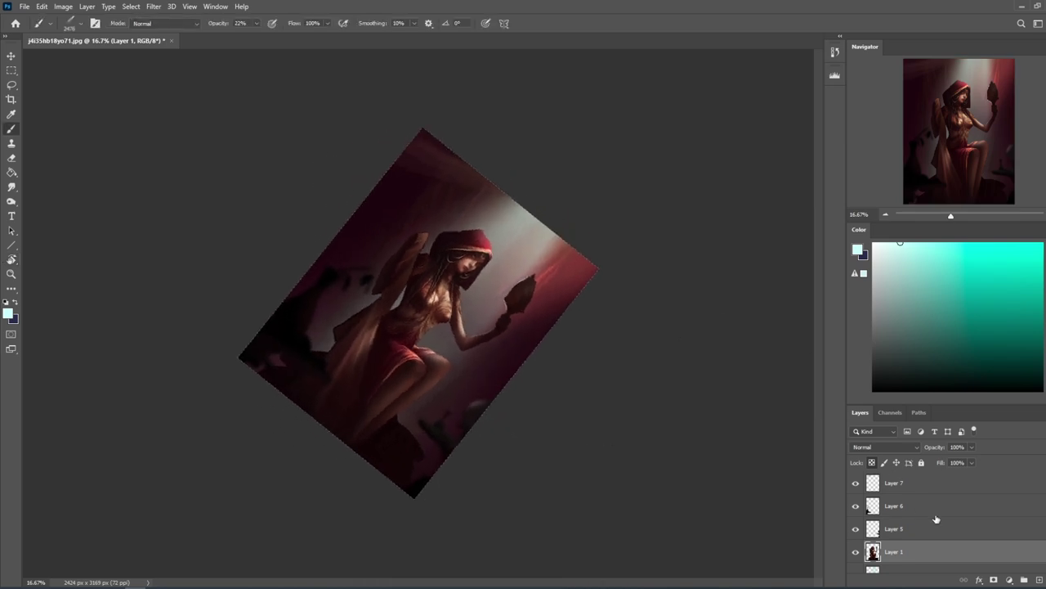
pyautogui.click(1039, 579)
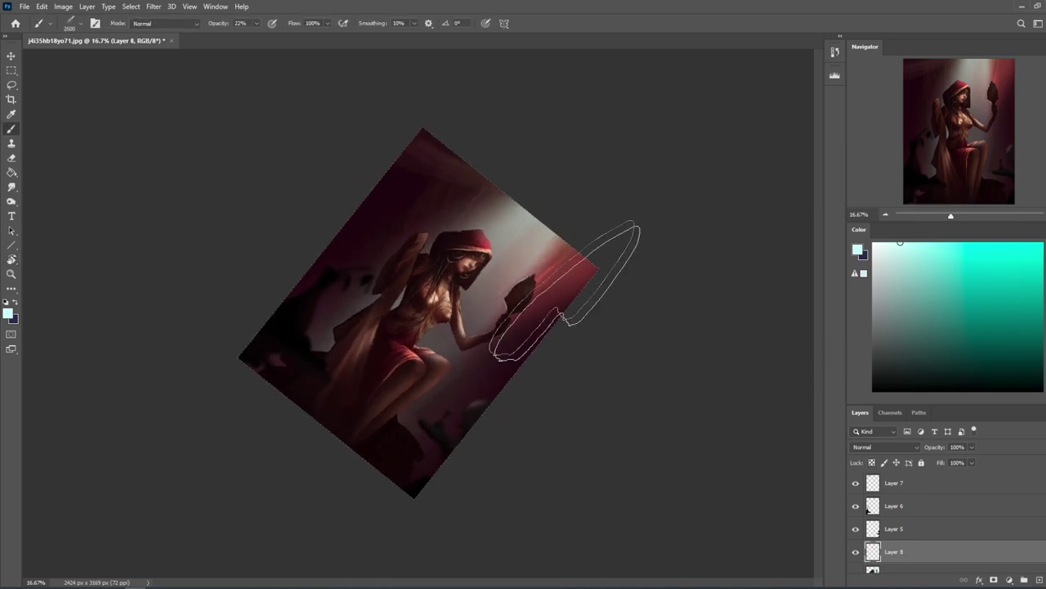
# Paint a pale cyan light shaft from the top edge over the hood on Layer 8, progressively reducing the streaky brush.
pyautogui.press('r')
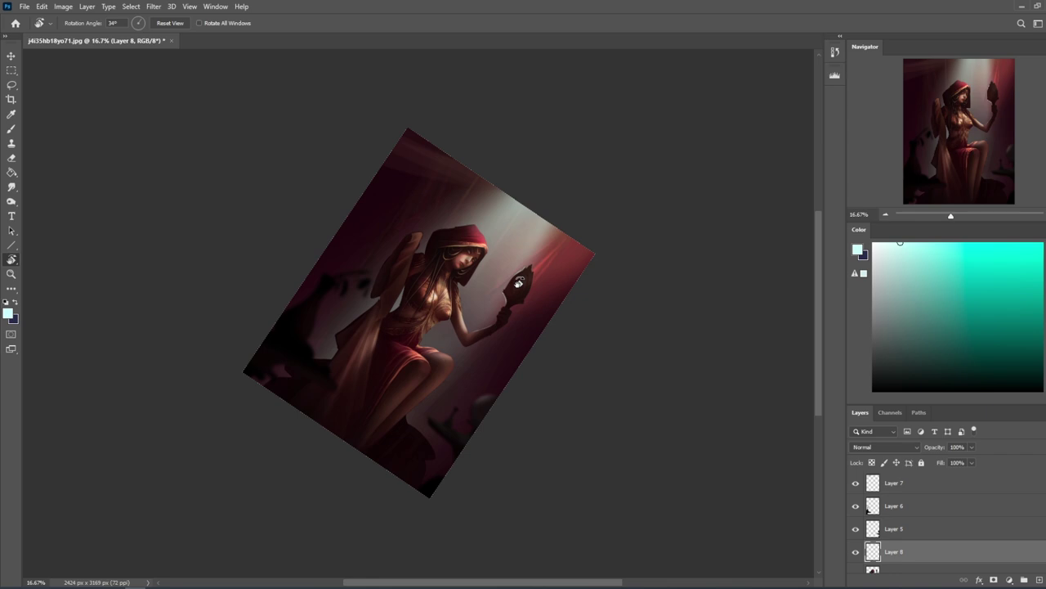
pyautogui.moveTo(523, 253); pyautogui.dragTo(516, 280)
pyautogui.press('b')
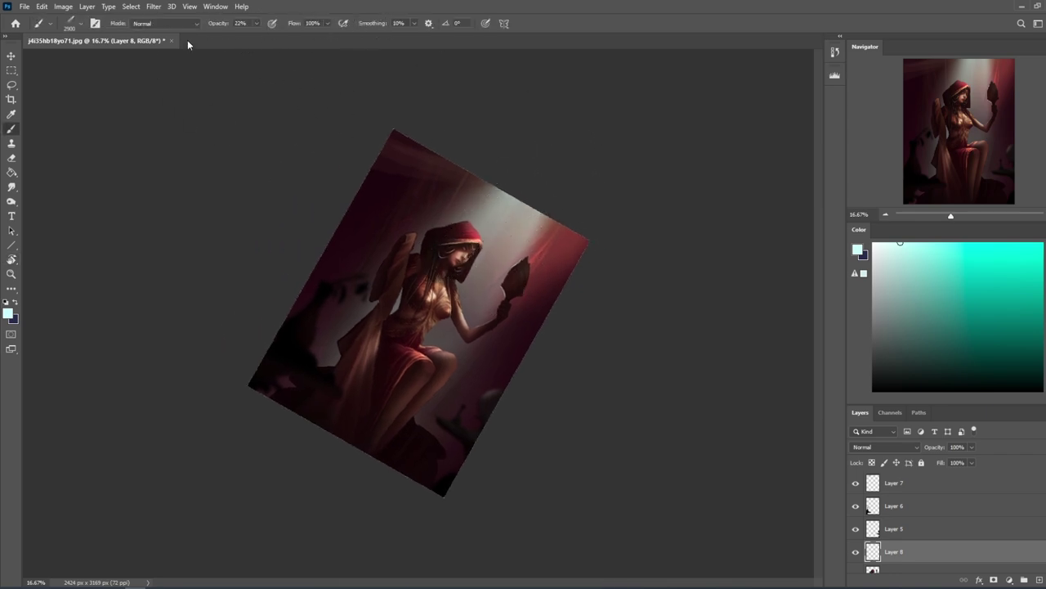
pyautogui.click(503, 209)
pyautogui.press('[')
pyautogui.press('[')
pyautogui.press('[')
pyautogui.press('[')
pyautogui.press('[')
pyautogui.press('[')
pyautogui.press('[')
pyautogui.press('[')
pyautogui.press('[')
pyautogui.press('[')
pyautogui.press('[')
pyautogui.press('[')
pyautogui.press('[')
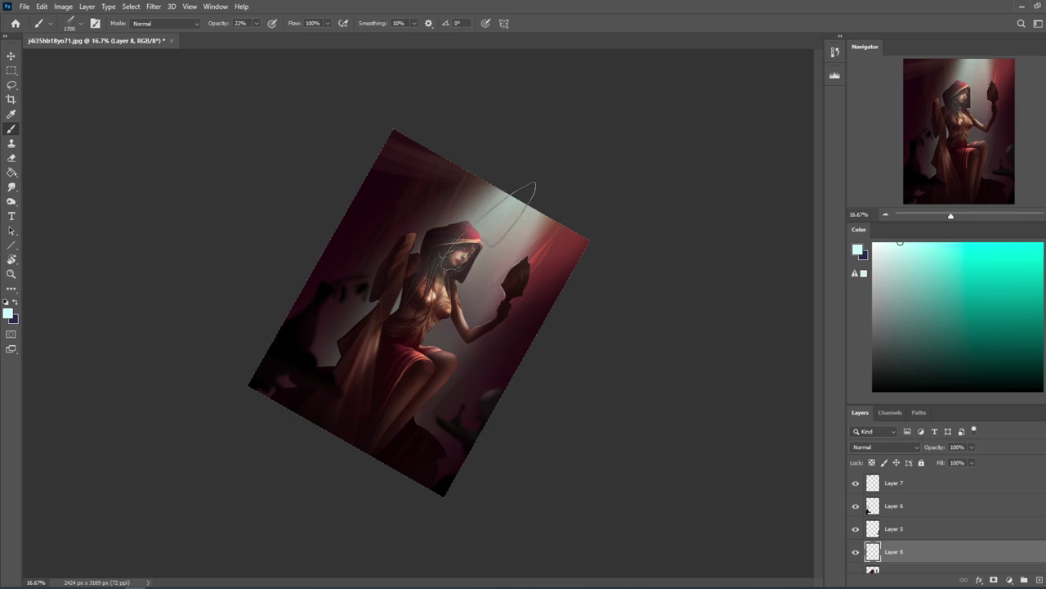
pyautogui.click(502, 209)
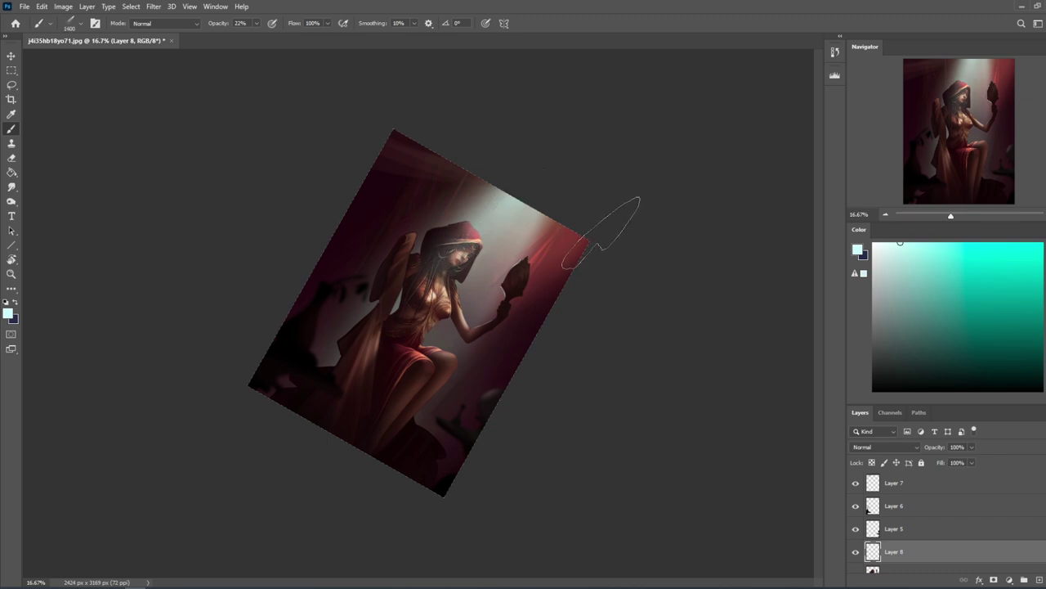
# Compare the upright painting with and without Layer 8's light shaft, and leave Layer 8 hidden.
pyautogui.press('Escape')
pyautogui.click(856, 552)
pyautogui.click(856, 552)
pyautogui.click(856, 553)
pyautogui.click(856, 552)
pyautogui.press('e')
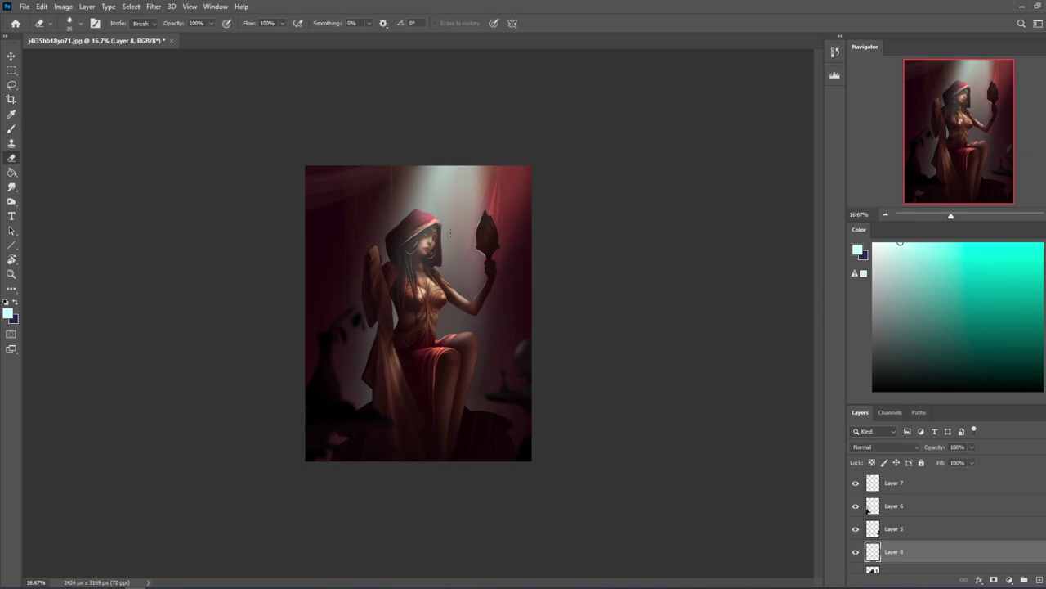
pyautogui.click(856, 553)
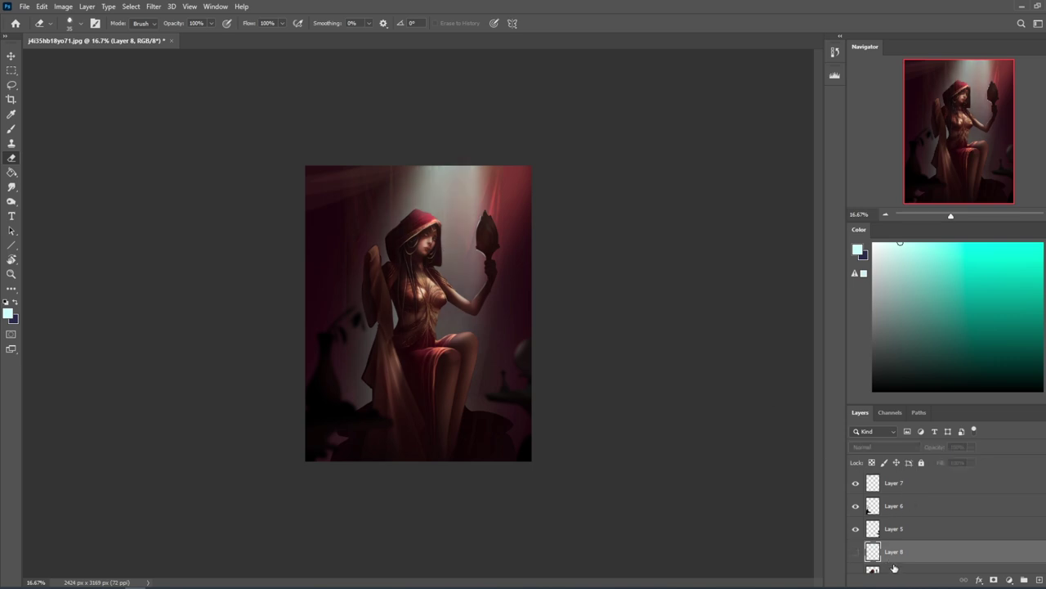
# On Layer 1, set up the soft 500 px basic brush with a near-black sampled from inside the hood.
pyautogui.click(905, 573)
pyautogui.press('z')
pyautogui.moveTo(377, 200); pyautogui.dragTo(494, 292)
pyautogui.press('b')
pyautogui.moveTo(433, 226)
pyautogui.mouseDown()
pyautogui.moveTo(476, 397)
pyautogui.moveTo(461, 445)
pyautogui.mouseUp()
pyautogui.rightClick(556, 335)
pyautogui.moveTo(826, 462); pyautogui.dragTo(833, 331)
pyautogui.click(595, 354)
pyautogui.press('alt')
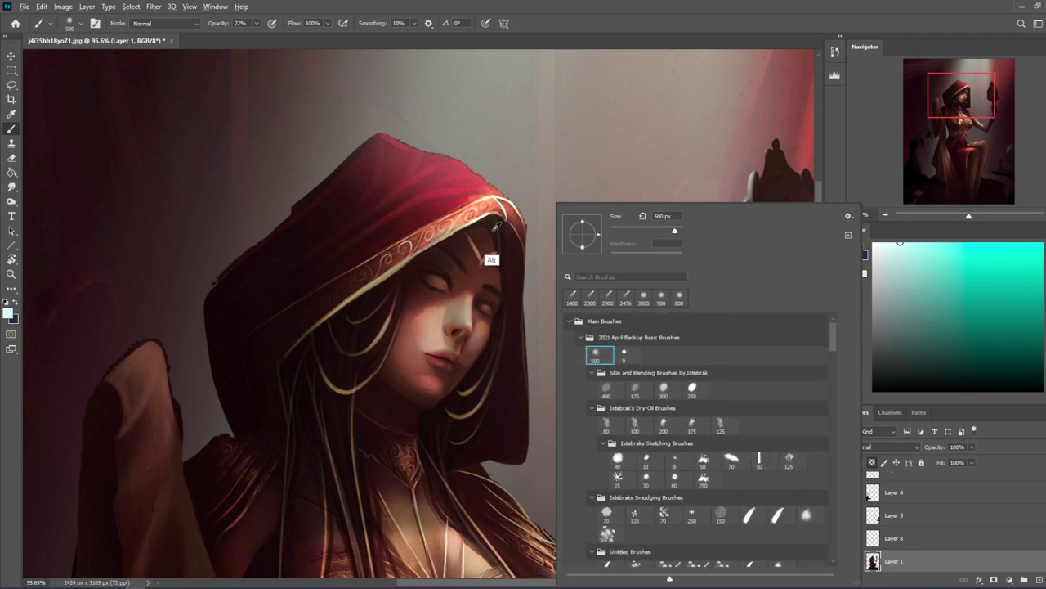
pyautogui.keyDown('alt'); pyautogui.click(494, 228); pyautogui.keyUp('alt')
# Shade the forehead and eyes under the hood with the near-black, varying the soft brush from about 175 to 400 px.
pyautogui.press(']')
pyautogui.click(1044, 377)
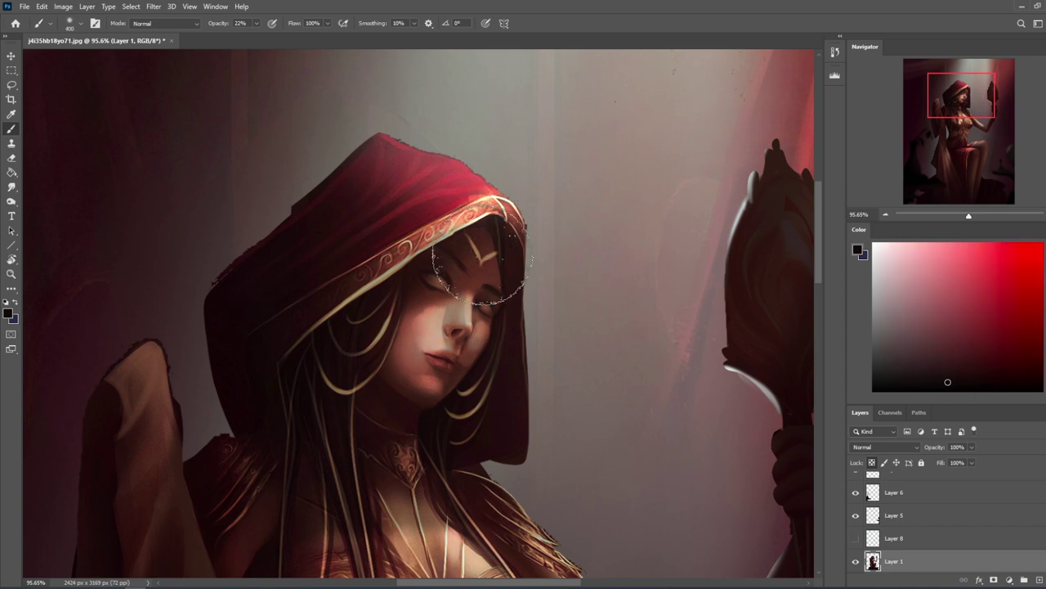
pyautogui.press(']')
pyautogui.press('[')
pyautogui.press('[')
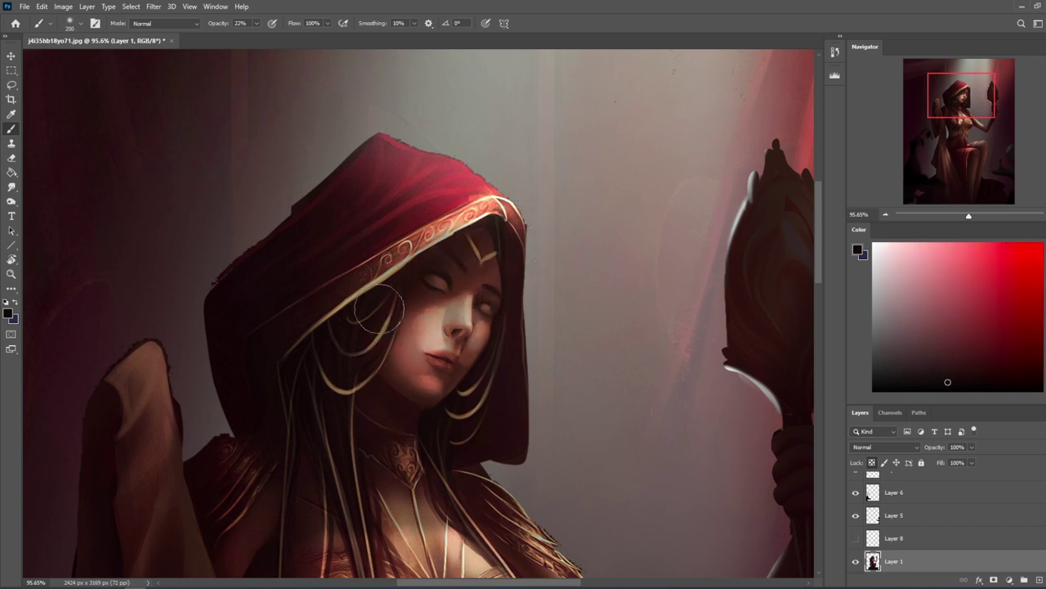
pyautogui.press('[')
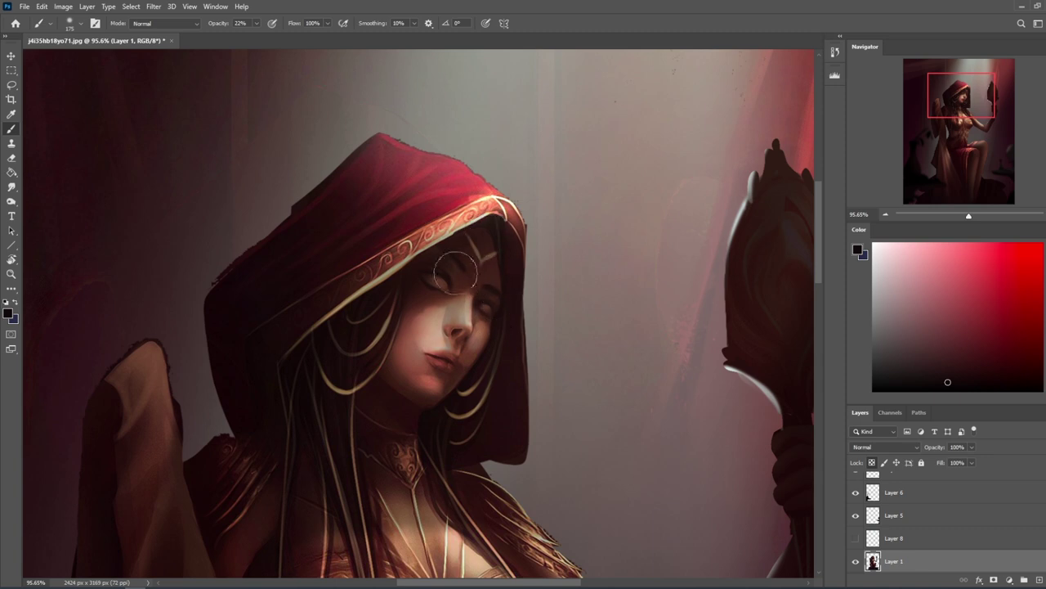
pyautogui.press(']')
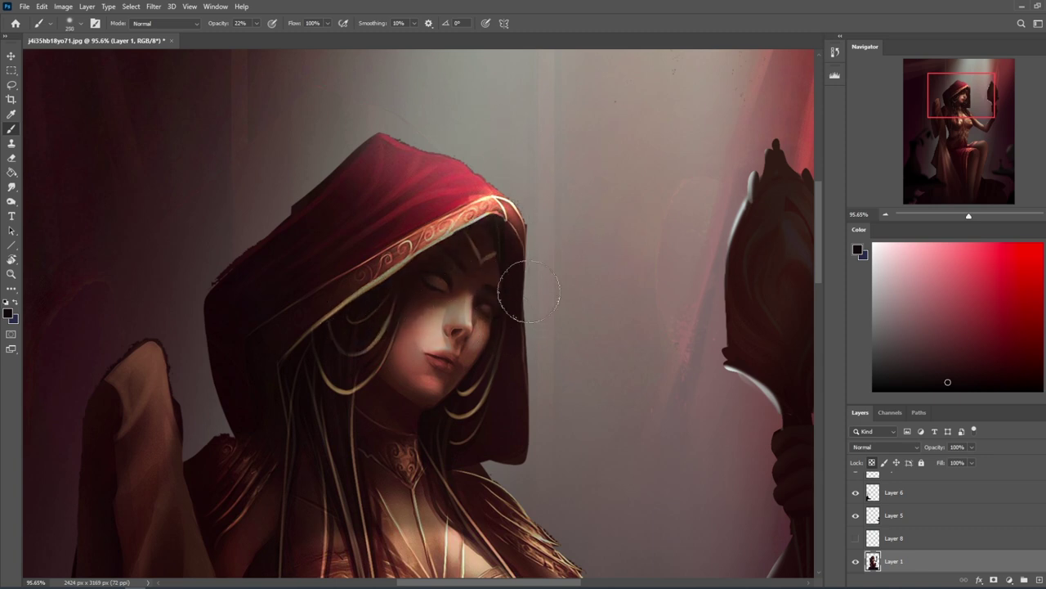
pyautogui.press(']')
pyautogui.hotkey('ctrl', '0')
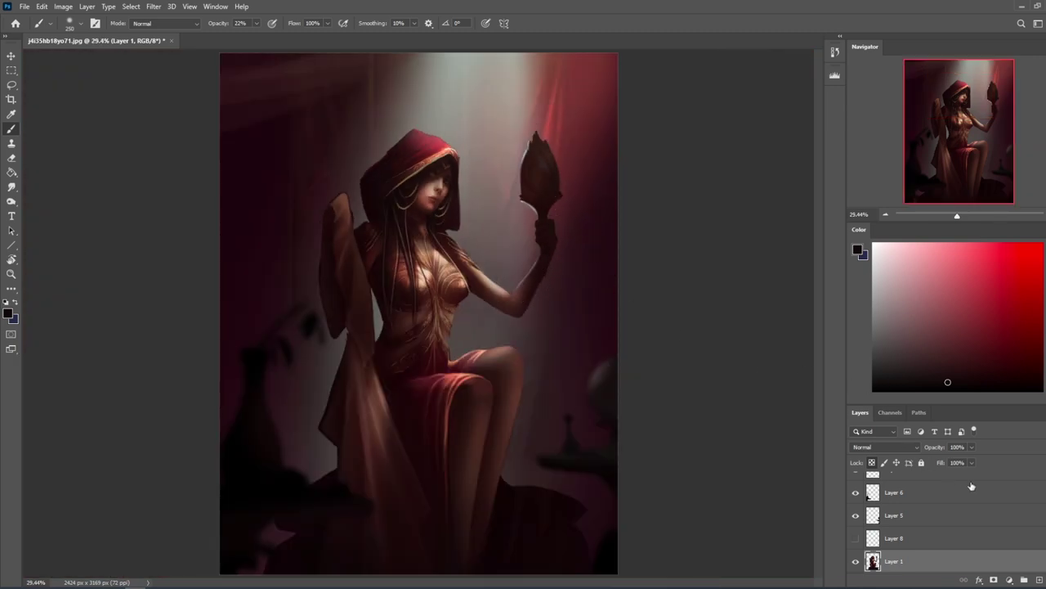
# Show Layer 8 again and switch back to the 1400 px streaky ray brush with a pale cyan colour.
pyautogui.click(856, 539)
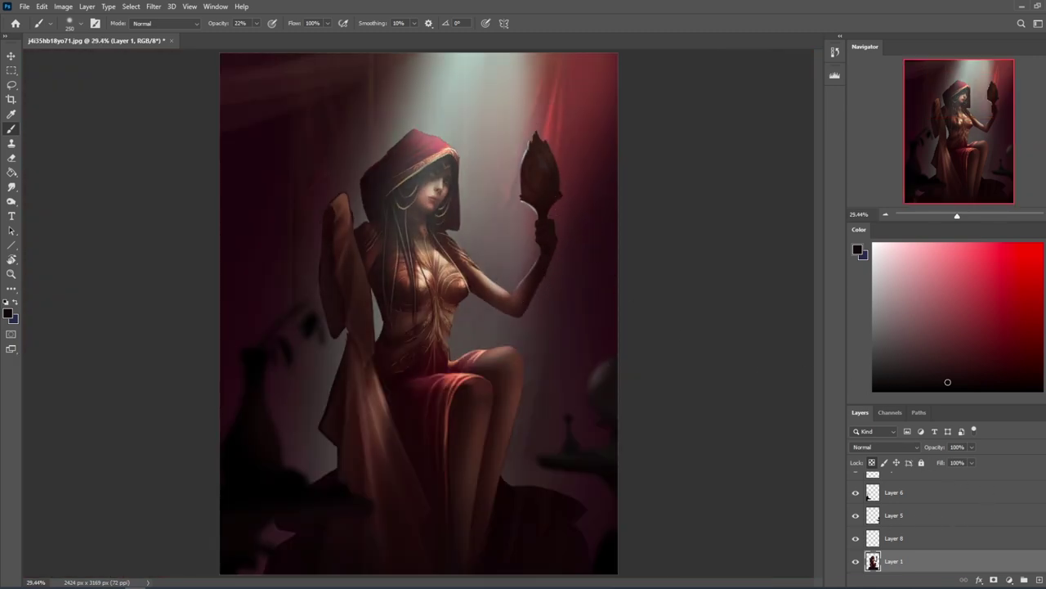
pyautogui.hotkey('ctrl', '-')
pyautogui.hotkey('ctrl', '-')
pyautogui.press('r')
pyautogui.moveTo(573, 319); pyautogui.dragTo(448, 370)
pyautogui.rightClick(481, 299)
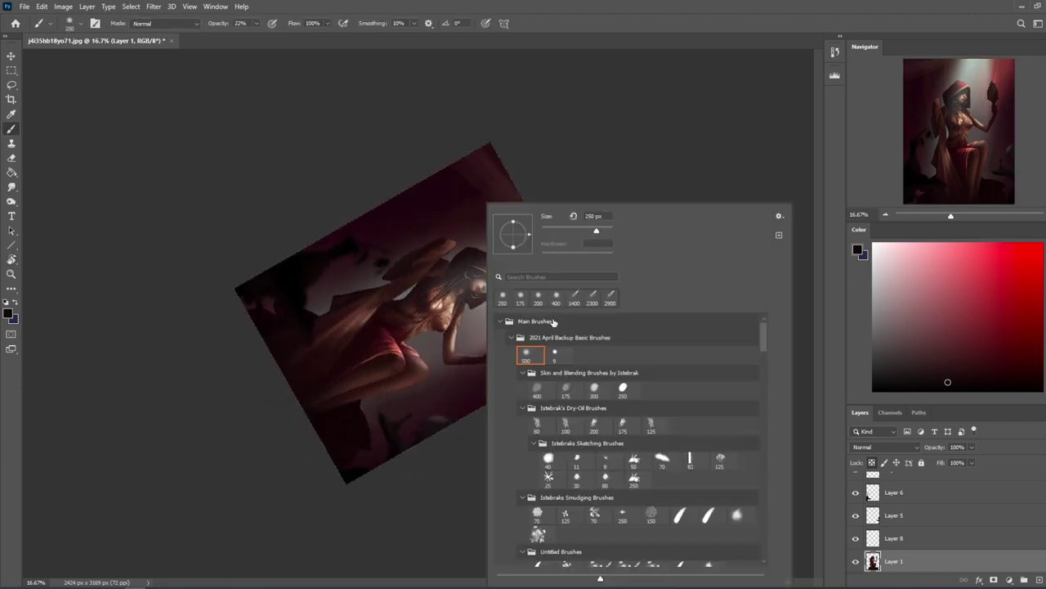
pyautogui.click(575, 303)
pyautogui.press('Return')
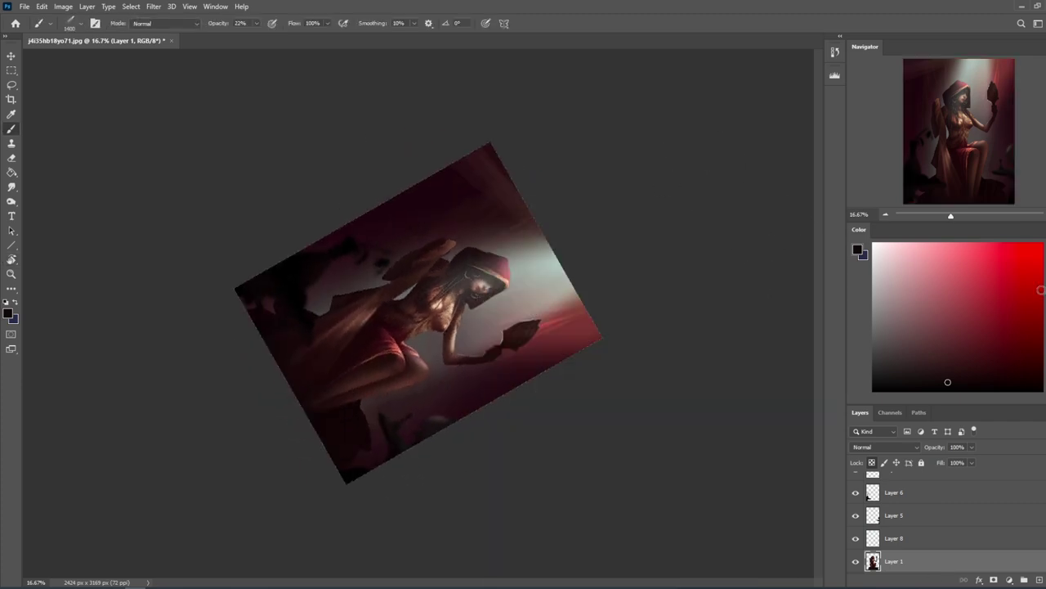
pyautogui.click(1045, 317)
pyautogui.click(899, 242)
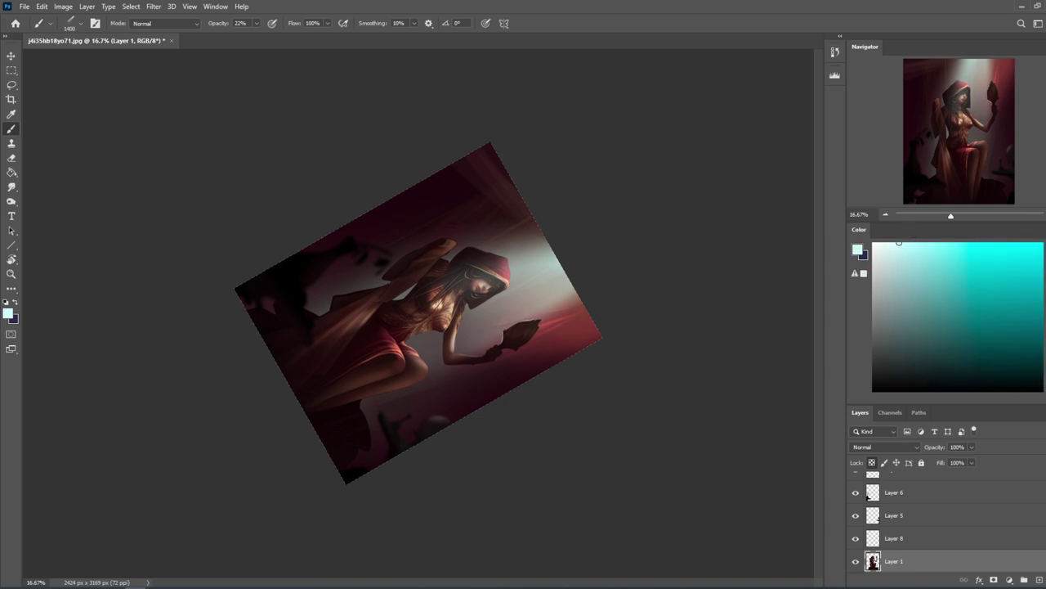
# Paint more diagonal pale cyan light down across the figure on Layer 8, with the streaky brush reduced to 1600 px.
pyautogui.press('r')
pyautogui.moveTo(621, 327)
pyautogui.mouseDown()
pyautogui.moveTo(567, 327)
pyautogui.moveTo(563, 291)
pyautogui.mouseUp()
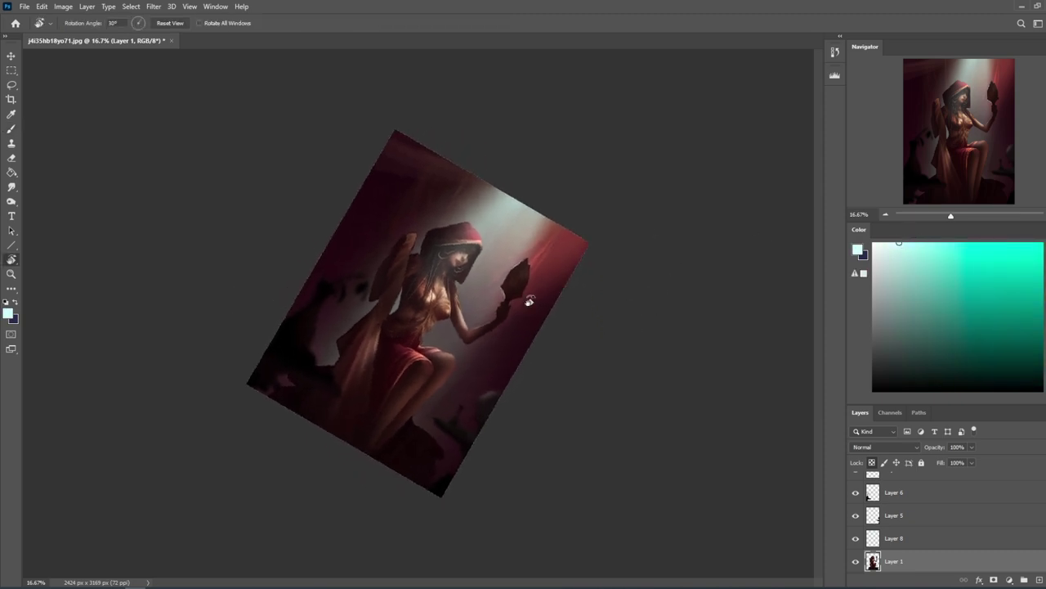
pyautogui.press('b')
pyautogui.press('r')
pyautogui.moveTo(508, 269); pyautogui.dragTo(502, 300)
pyautogui.press('b')
pyautogui.press(']')
pyautogui.press(']')
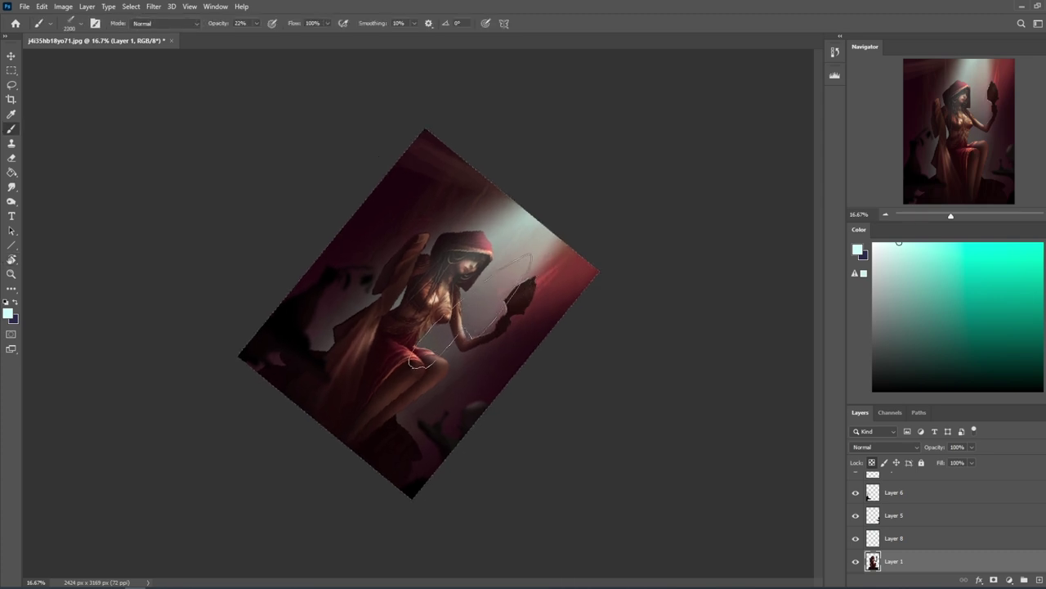
pyautogui.press('r')
pyautogui.moveTo(470, 311)
pyautogui.mouseDown()
pyautogui.moveTo(484, 286)
pyautogui.moveTo(499, 296)
pyautogui.moveTo(490, 320)
pyautogui.mouseUp()
pyautogui.press('b')
pyautogui.press('r')
pyautogui.press('b')
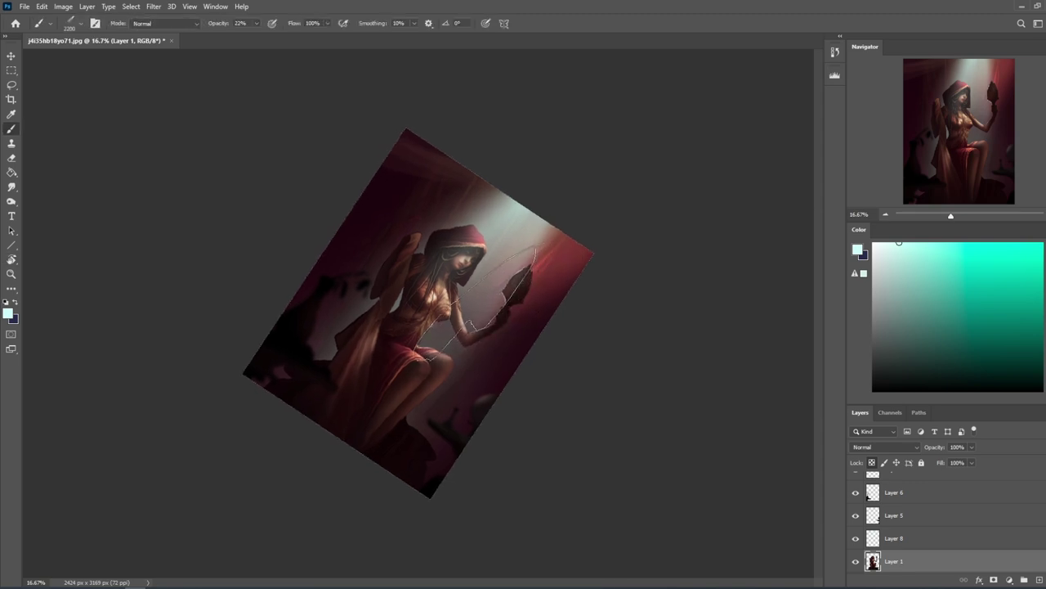
pyautogui.click(908, 539)
pyautogui.press('[')
pyautogui.press('[')
pyautogui.press('[')
pyautogui.press('[')
pyautogui.press('[')
pyautogui.press('[')
pyautogui.click(462, 323)
pyautogui.click(459, 322)
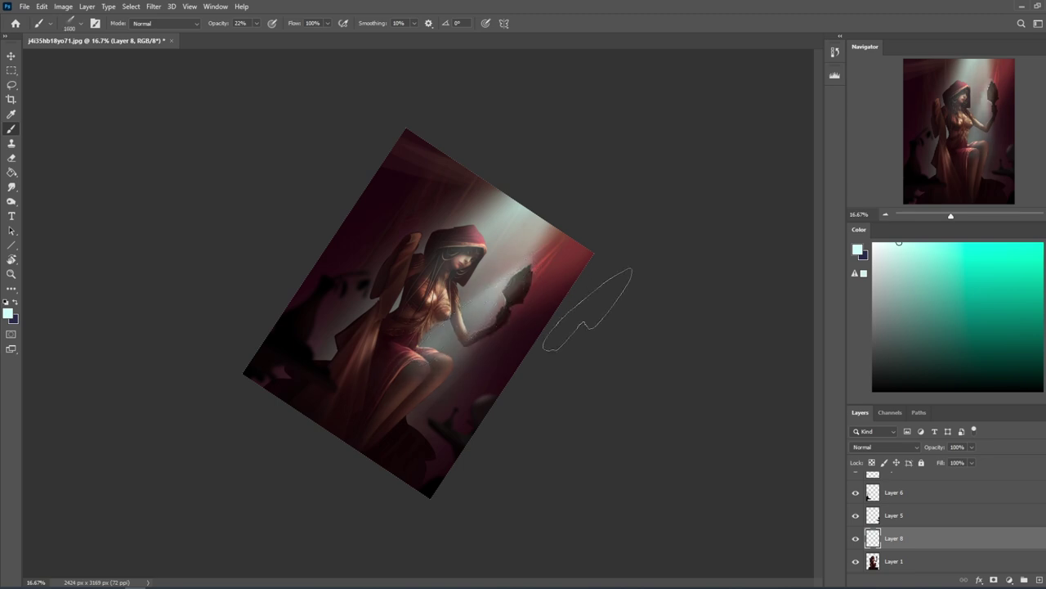
# Erase Layer 8's light spill over the hand mirror and right-hand background with a large soft eraser reduced to 1300 px.
pyautogui.press('Escape')
pyautogui.press('e')
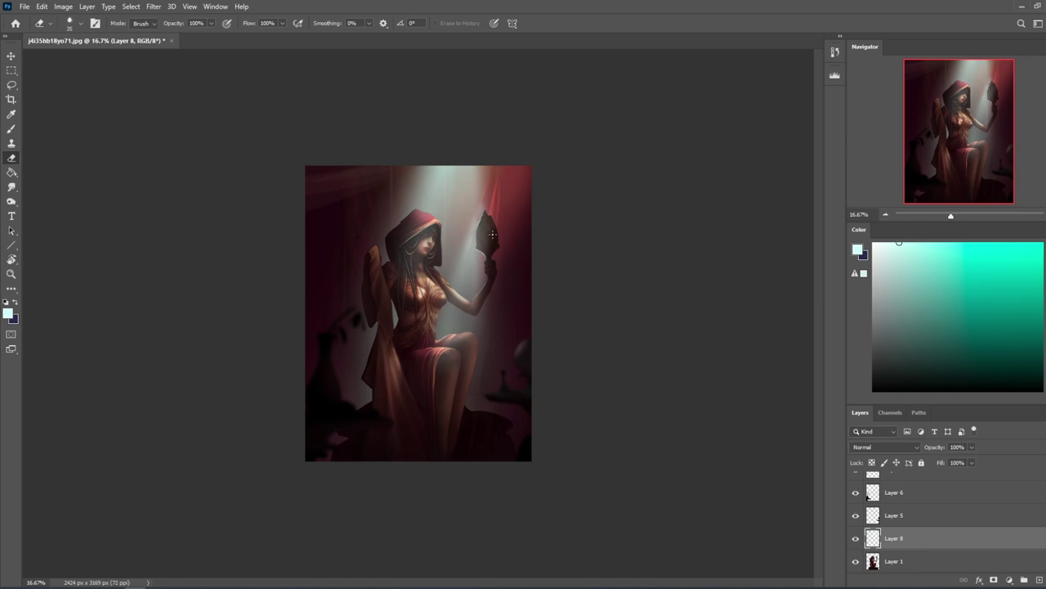
pyautogui.rightClick(509, 319)
pyautogui.click(549, 355)
pyautogui.click(685, 136)
pyautogui.moveTo(477, 248); pyautogui.dragTo(509, 297)
pyautogui.press('[')
pyautogui.press('[')
pyautogui.press('[')
pyautogui.press('[')
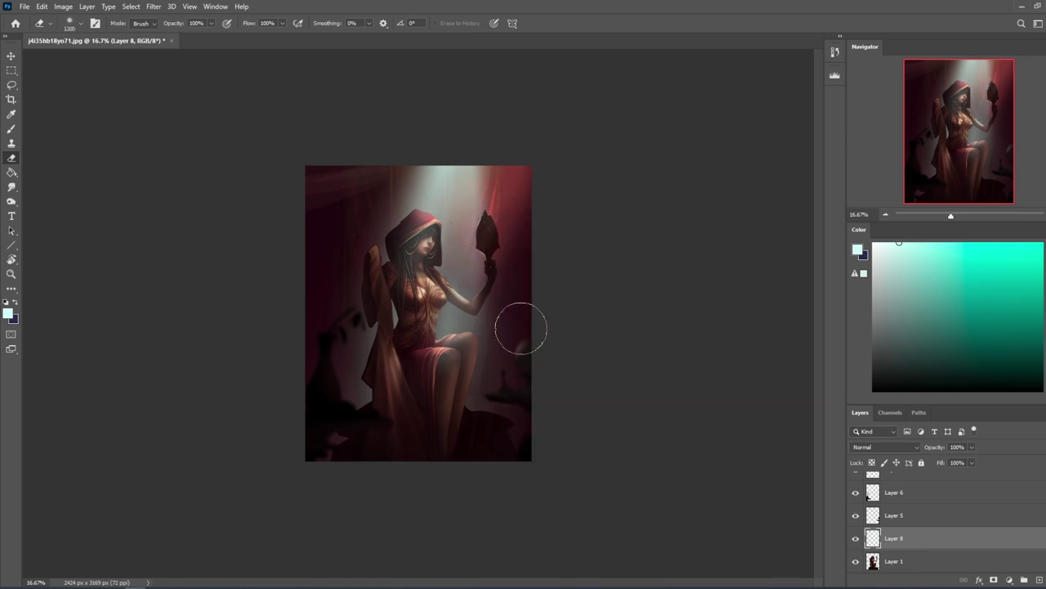
# Trim the remaining light around the legs and lower-right background on Layer 8 with a smaller soft eraser.
pyautogui.press('[')
pyautogui.press('[')
pyautogui.press('[')
pyautogui.press('[')
pyautogui.press(']')
pyautogui.press(']')
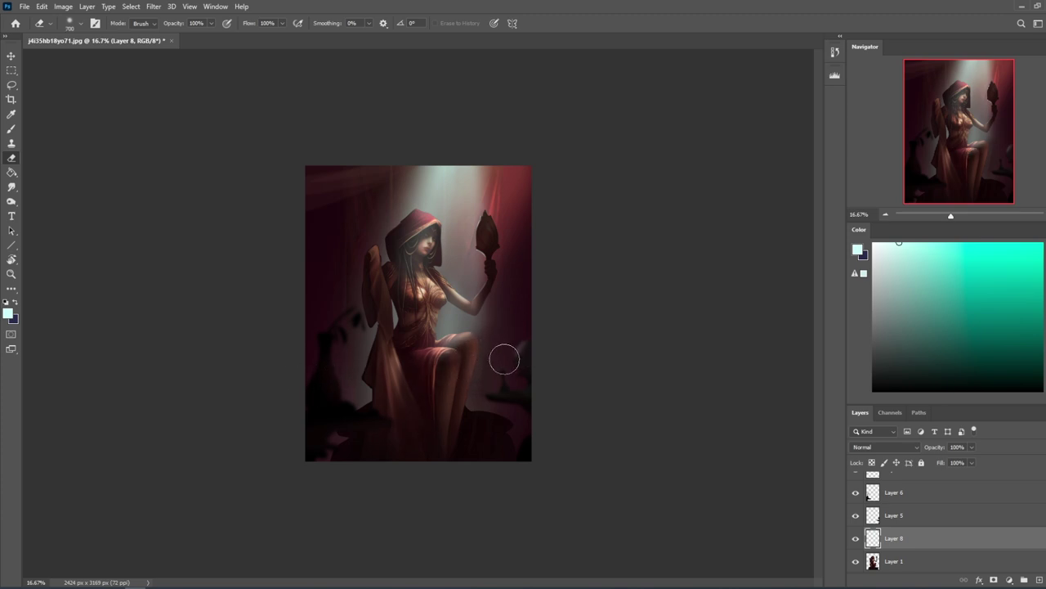
pyautogui.press(']')
pyautogui.press(']')
pyautogui.click(488, 430)
pyautogui.press('[')
# Compare the painting with and without the light rays on Layer 8, leaving the layer visible.
pyautogui.click(856, 539)
pyautogui.click(857, 540)
pyautogui.click(857, 541)
pyautogui.click(856, 541)
pyautogui.click(858, 541)
pyautogui.click(859, 541)
pyautogui.click(858, 541)
pyautogui.click(858, 541)
pyautogui.click(856, 541)
# Add Layer 9 above Layer 7, darken the painting's outer edges with a greatly enlarged soft black brush, and undo the last strokes.
pyautogui.scroll(2, 967, 507)
pyautogui.click(968, 489)
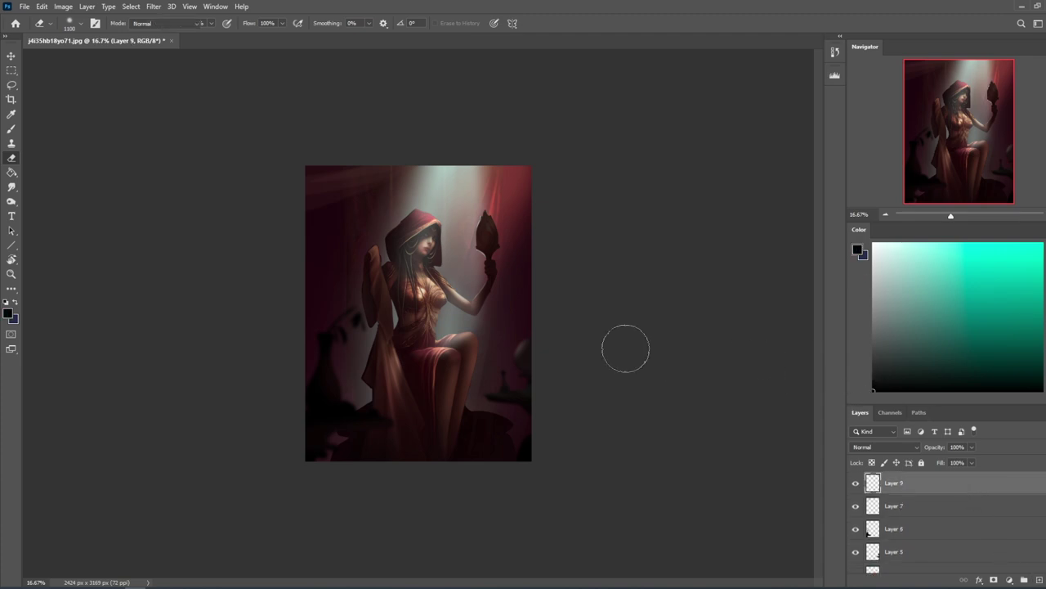
pyautogui.press('b')
pyautogui.rightClick(482, 225)
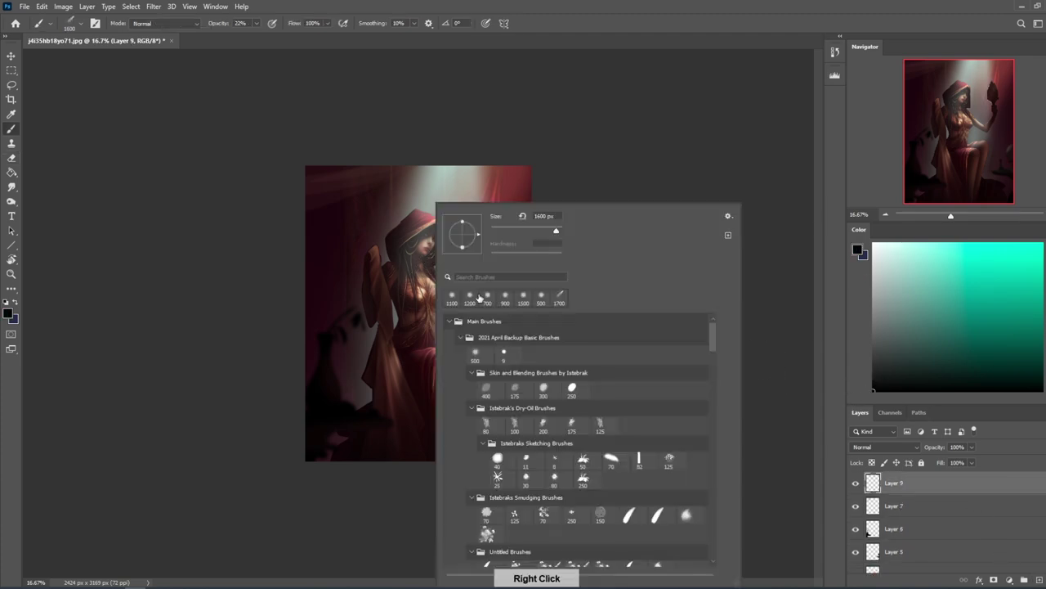
pyautogui.doubleClick(475, 354)
pyautogui.press(']')
pyautogui.press(']')
pyautogui.press(']')
pyautogui.press(']')
pyautogui.press(']')
pyautogui.press(']')
pyautogui.press(']')
pyautogui.press(']')
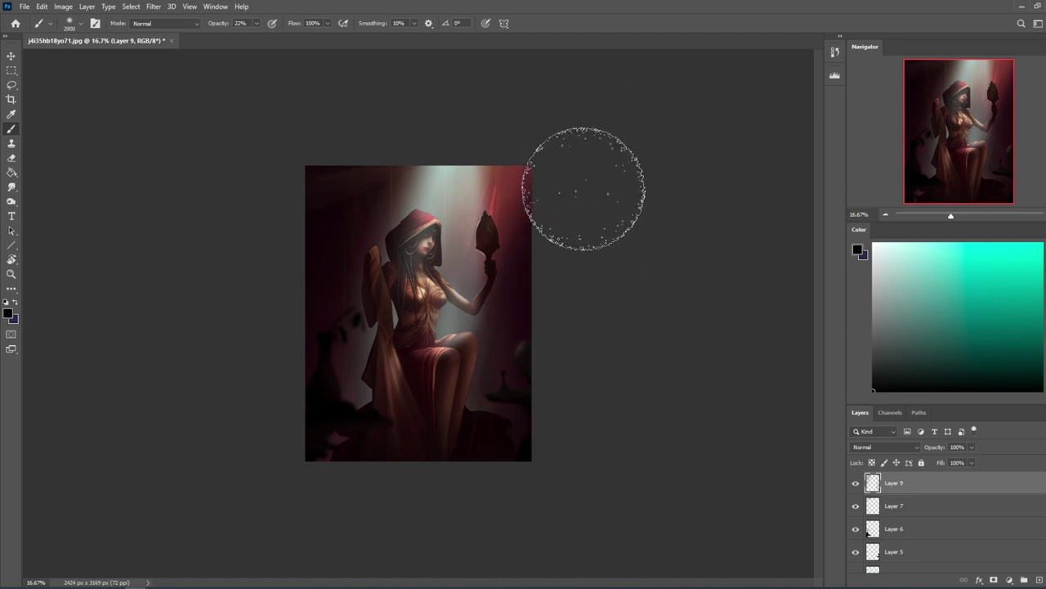
pyautogui.press('ctrl')
pyautogui.press('ctrl')
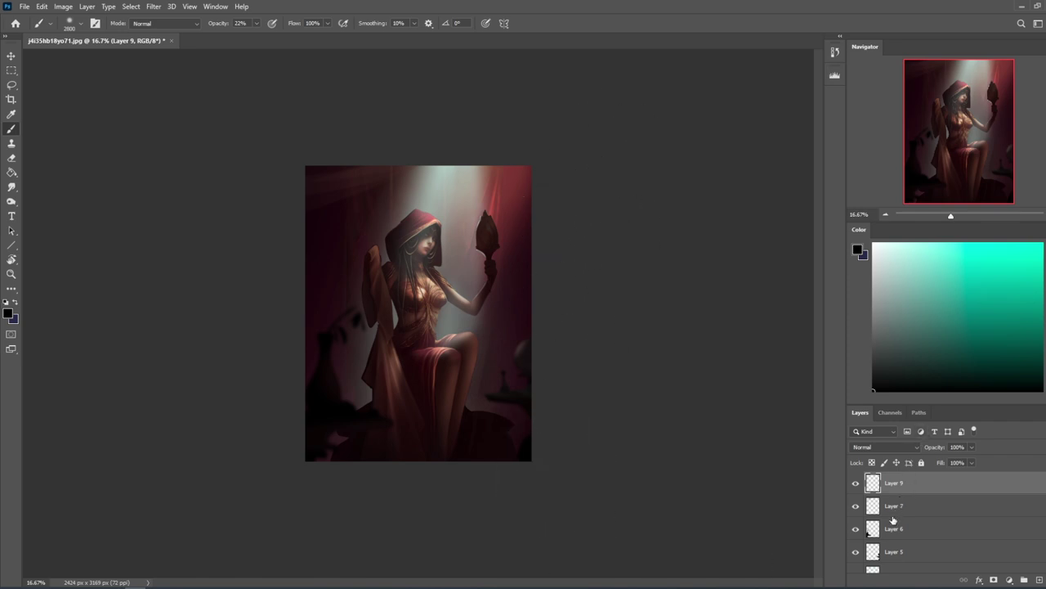
# Try to fade the figure's edges on Layer 1 with the eraser at 26% opacity, and undo the strokes.
pyautogui.scroll(-4, 868, 532)
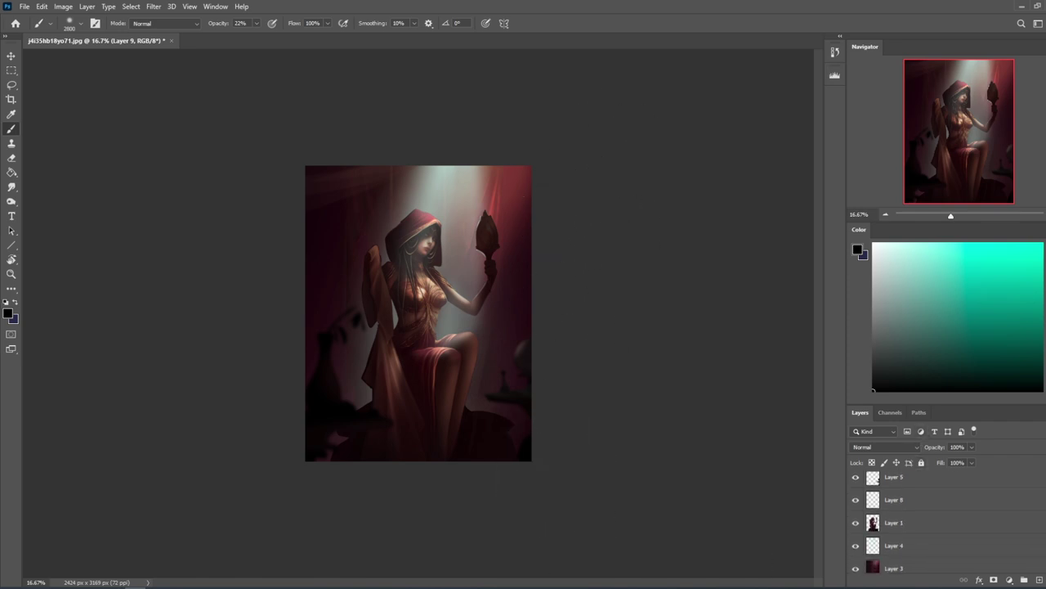
pyautogui.click(941, 518)
pyautogui.press('e')
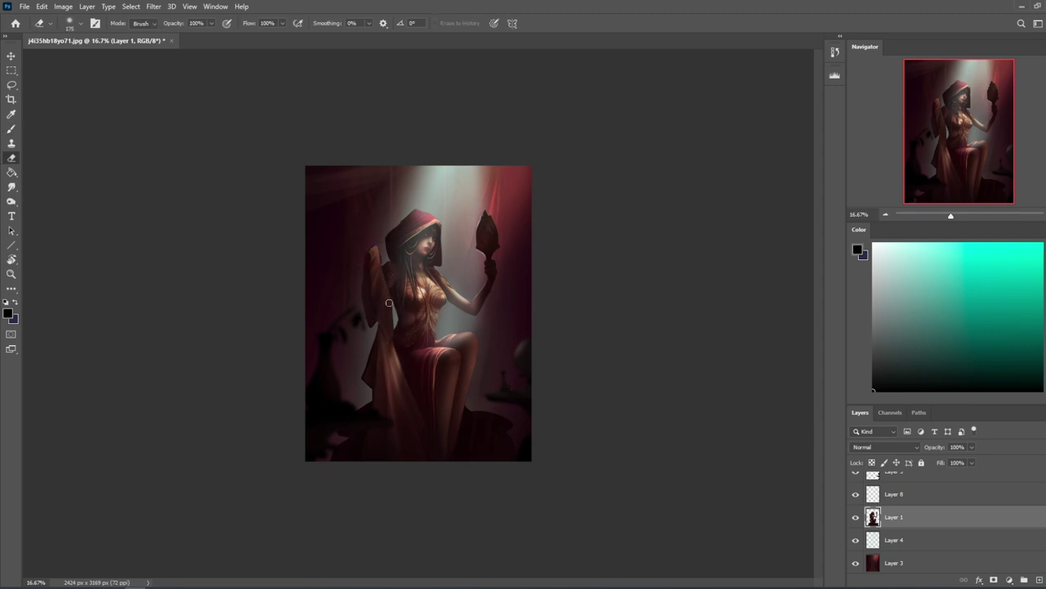
pyautogui.moveTo(211, 23); pyautogui.dragTo(185, 39)
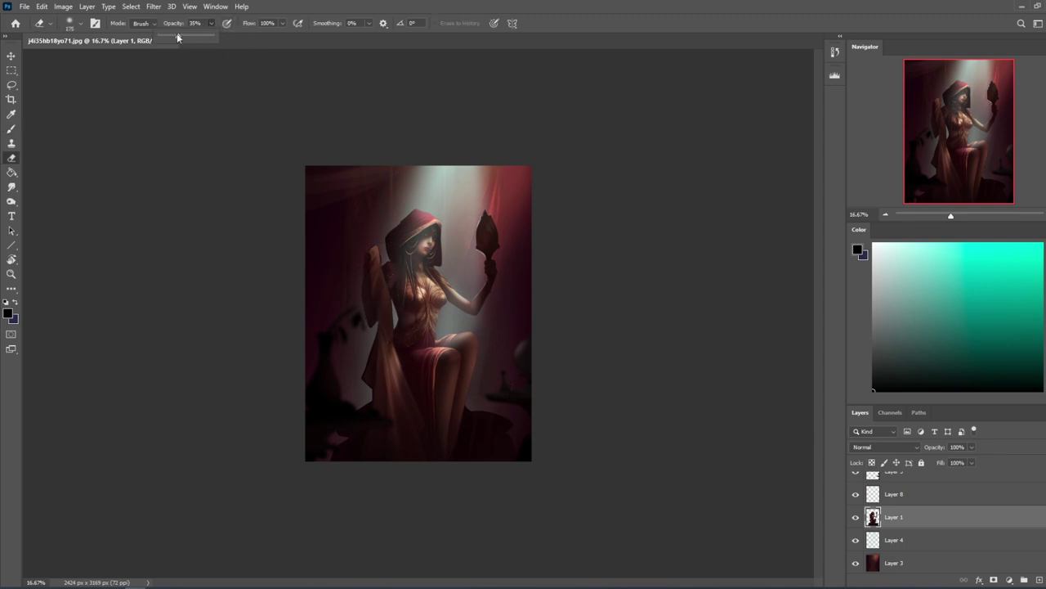
pyautogui.click(391, 303)
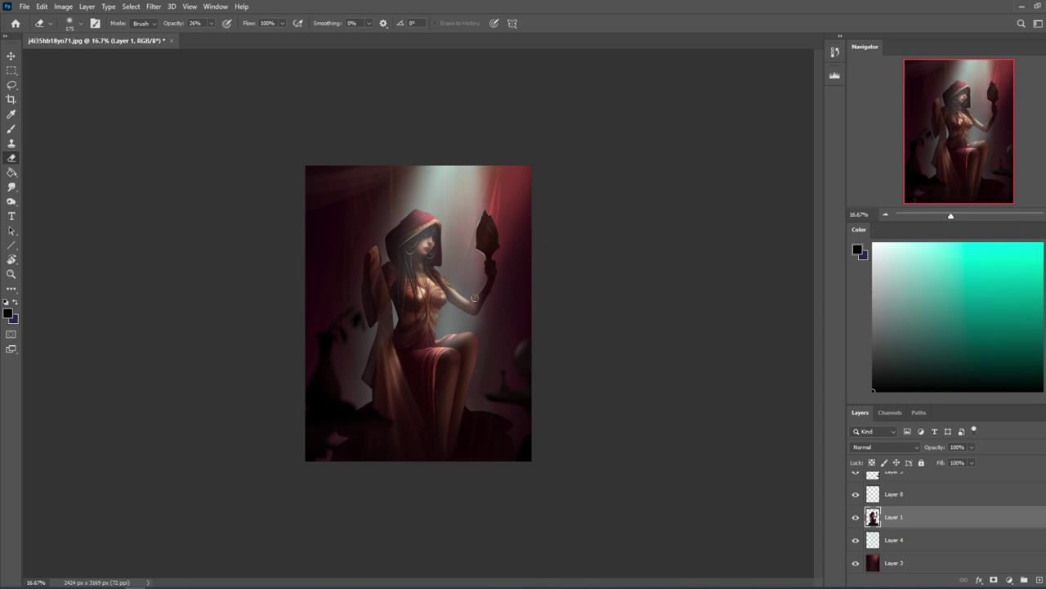
pyautogui.moveTo(381, 318); pyautogui.dragTo(376, 367)
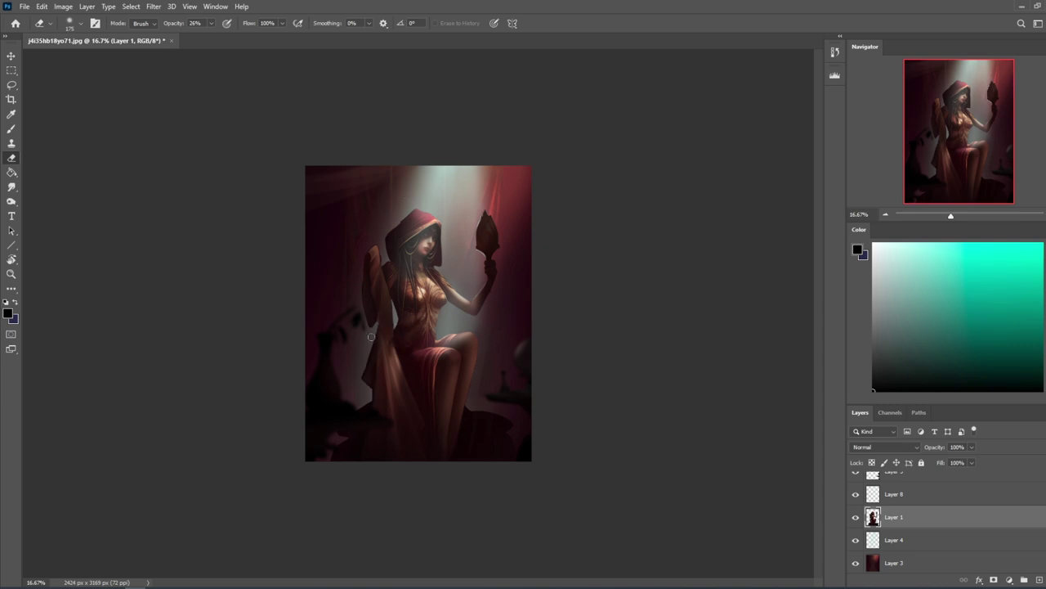
pyautogui.hotkey('ctrl', 'z')
pyautogui.press('ctrl')
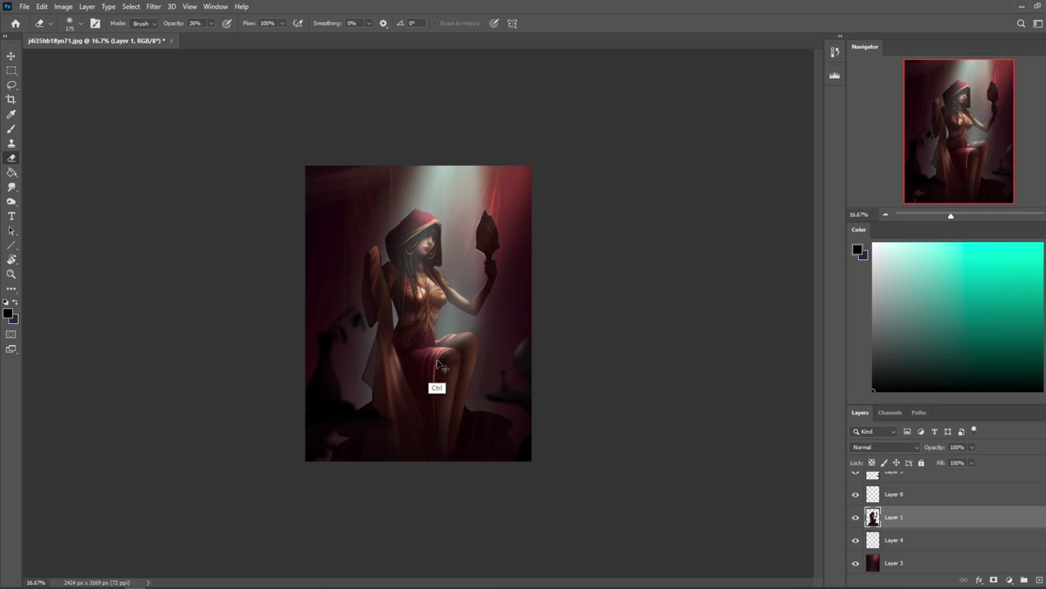
pyautogui.hotkey('ctrl', 'z')
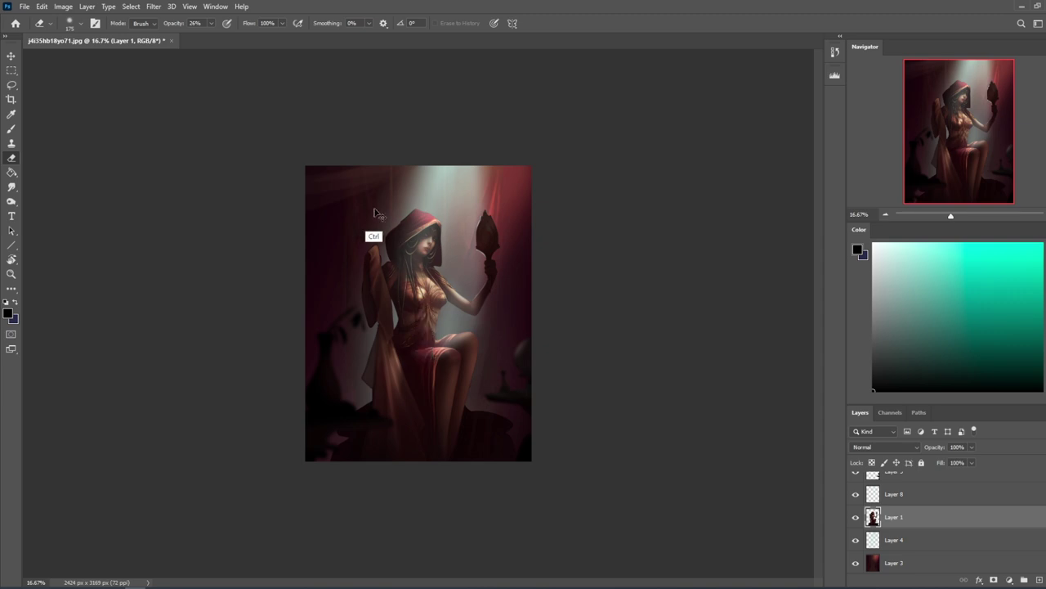
pyautogui.hotkey('ctrl', 'z')
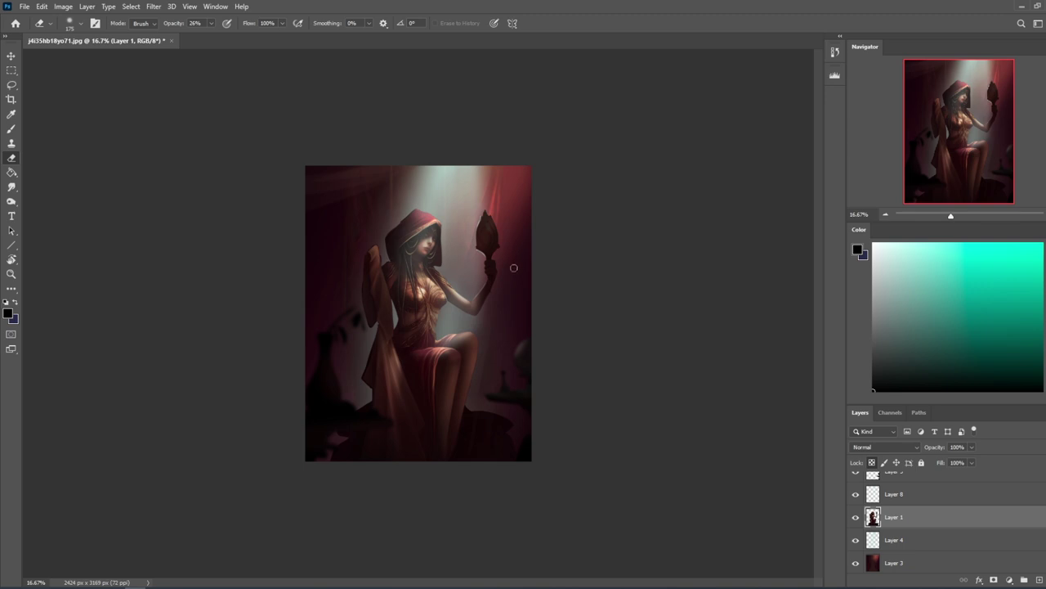
pyautogui.click(855, 518)
pyautogui.click(855, 518)
pyautogui.click(155, 6)
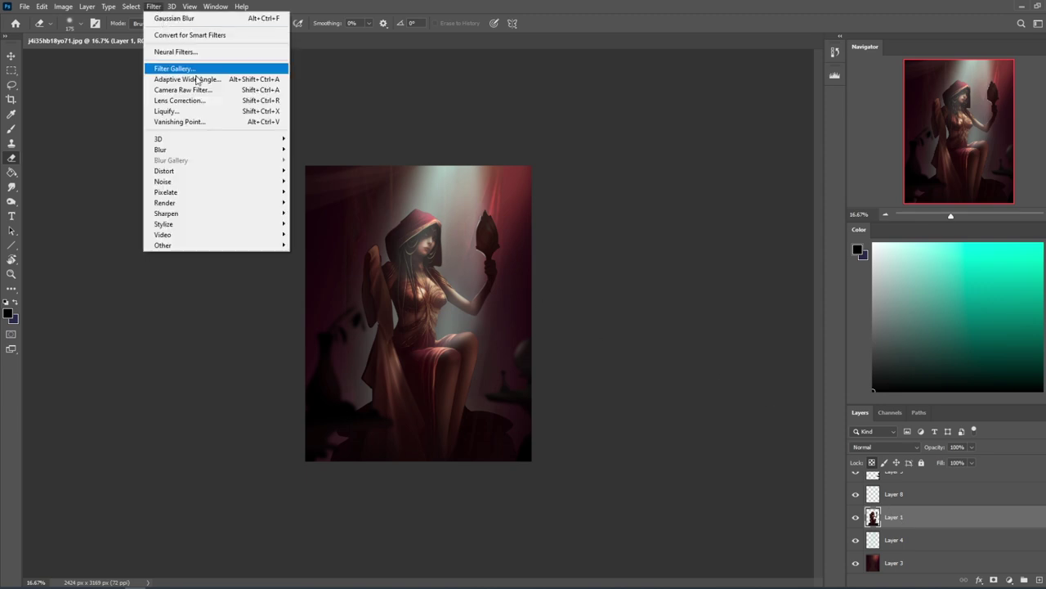
pyautogui.click(187, 116)
pyautogui.click(645, 277)
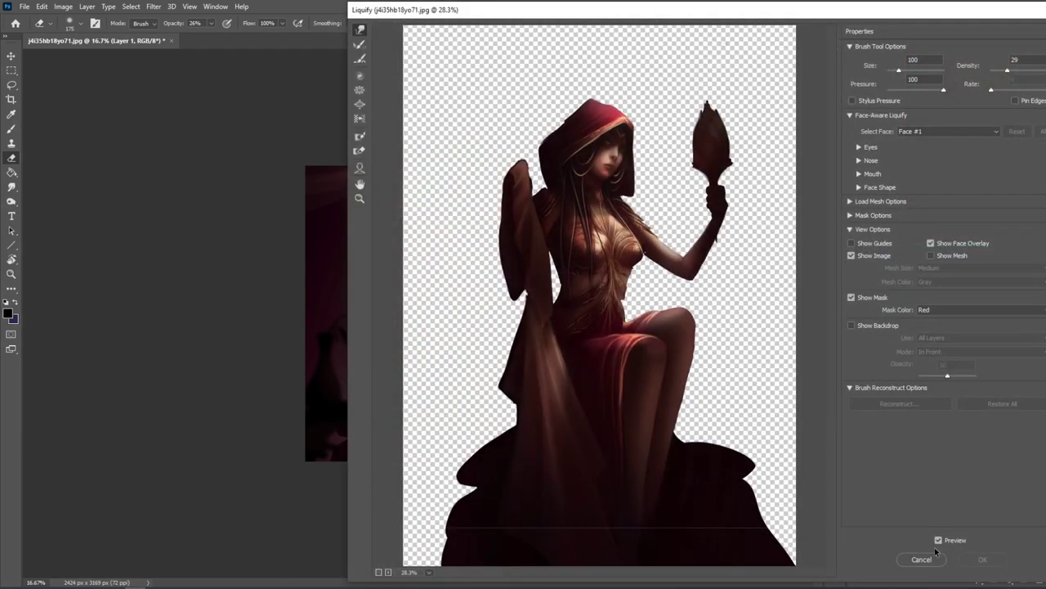
pyautogui.click(918, 562)
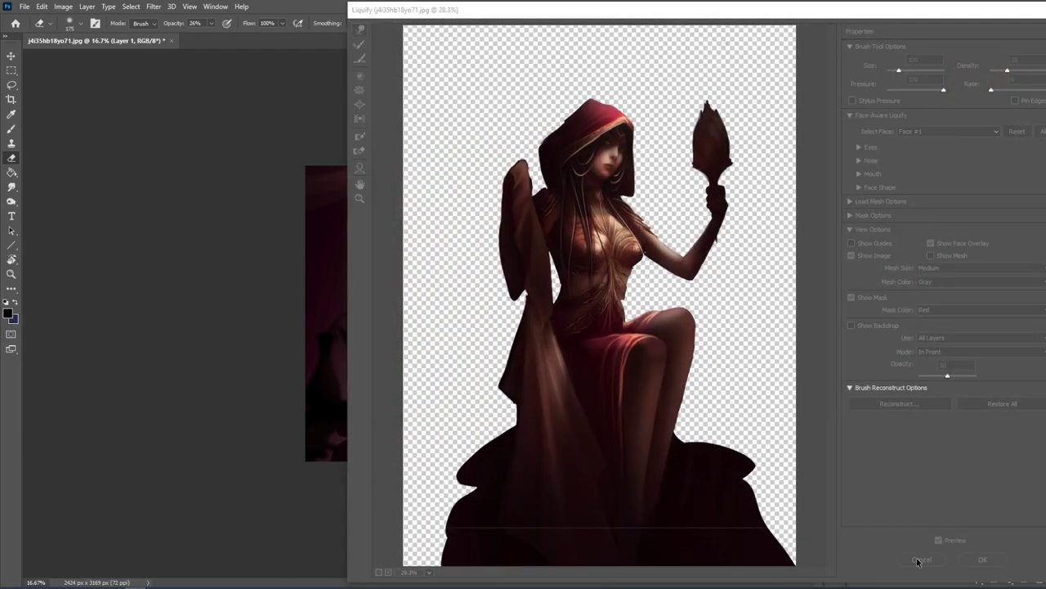
# Open Liquify on Layer 1 and reshape the back of the hood outward with the warp brush, sized up to 300 px.
pyautogui.click(154, 6)
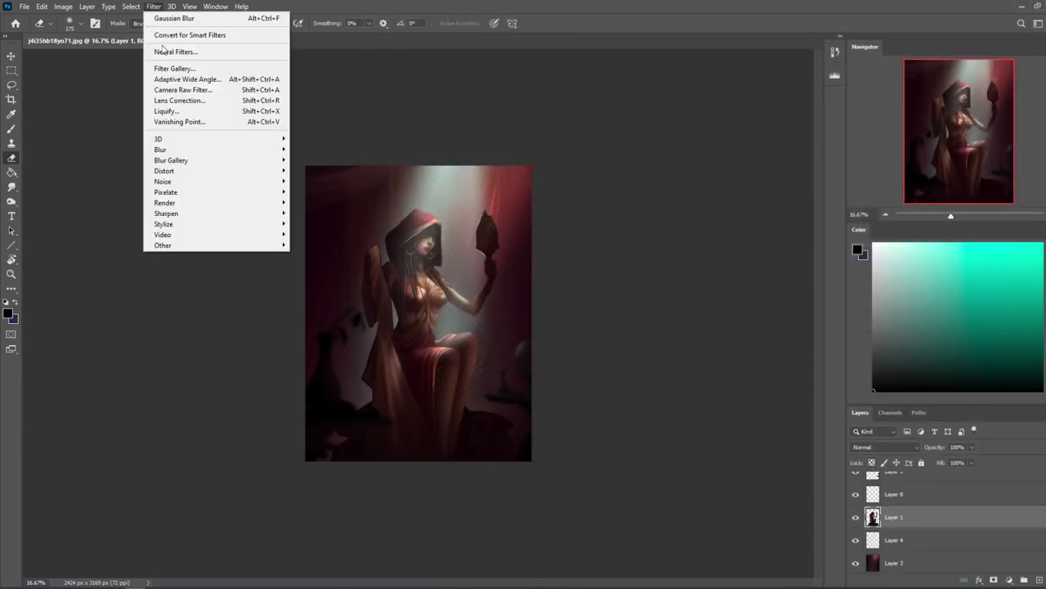
pyautogui.click(175, 115)
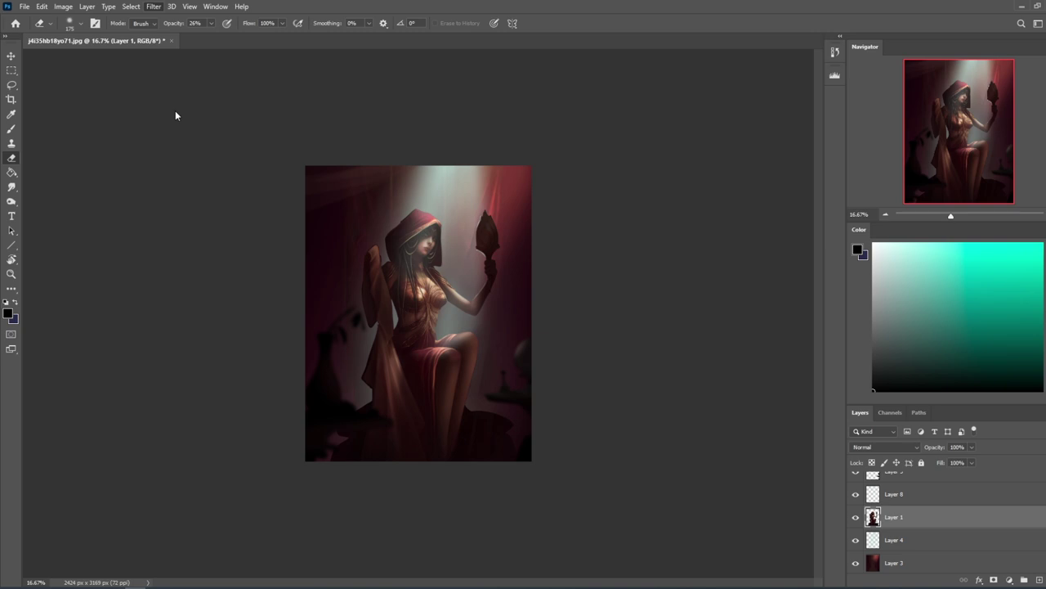
pyautogui.press(']')
pyautogui.press(']')
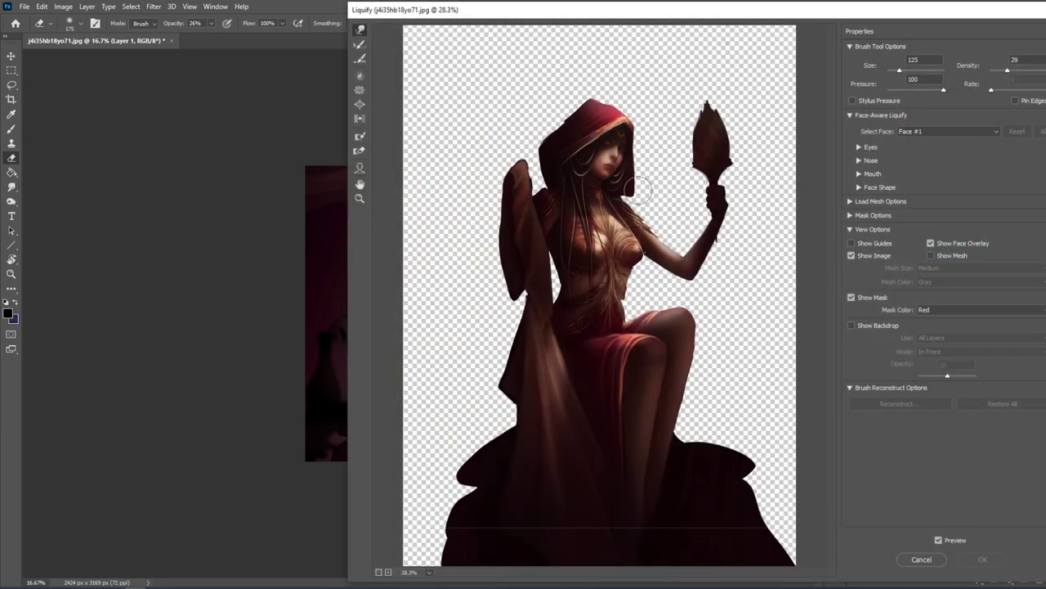
pyautogui.moveTo(544, 181); pyautogui.dragTo(553, 191)
pyautogui.press(']')
pyautogui.press('[')
pyautogui.press('[')
pyautogui.press('[')
pyautogui.press('[')
pyautogui.press('[')
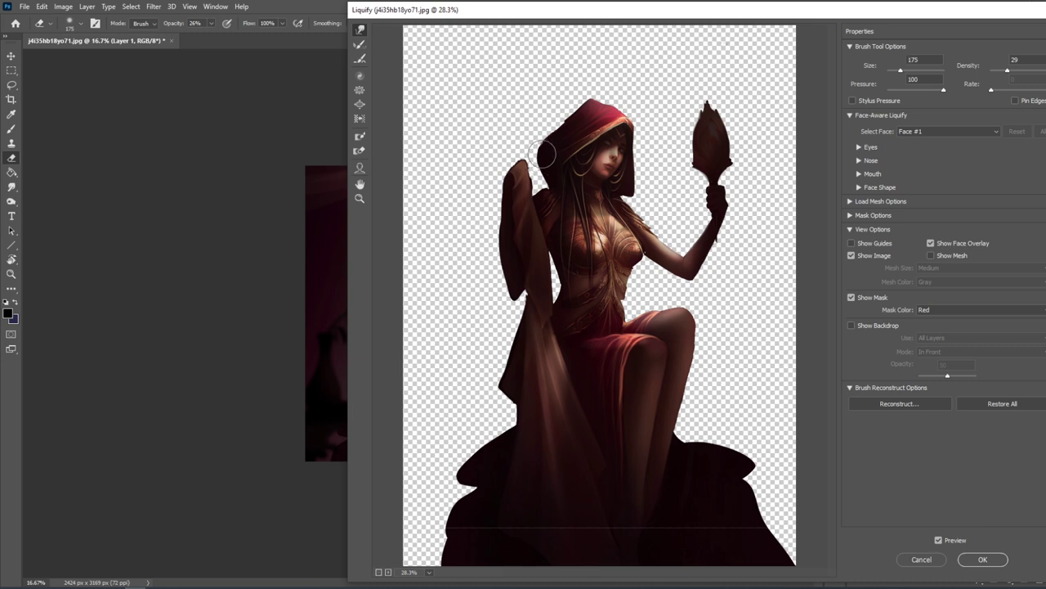
pyautogui.press('[')
pyautogui.press('[')
pyautogui.press(']')
pyautogui.press(']')
pyautogui.press(']')
pyautogui.press(']')
pyautogui.press(']')
pyautogui.press(']')
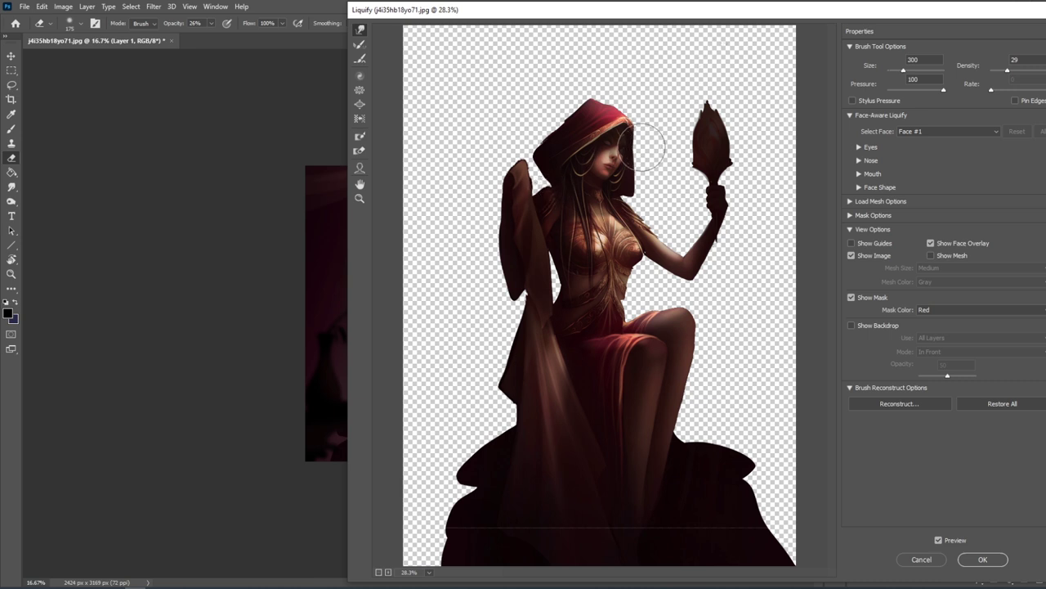
# Pull the top of the hood up into a pointed peak with a 400 px Liquify brush.
pyautogui.moveTo(590, 92); pyautogui.dragTo(584, 78)
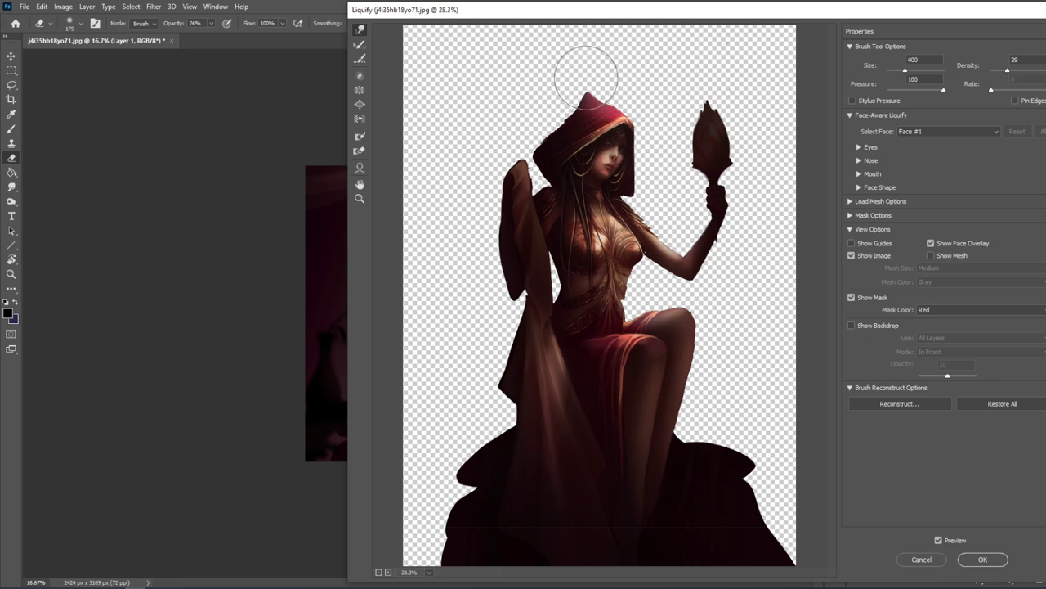
pyautogui.press('[')
pyautogui.press('[')
pyautogui.press('[')
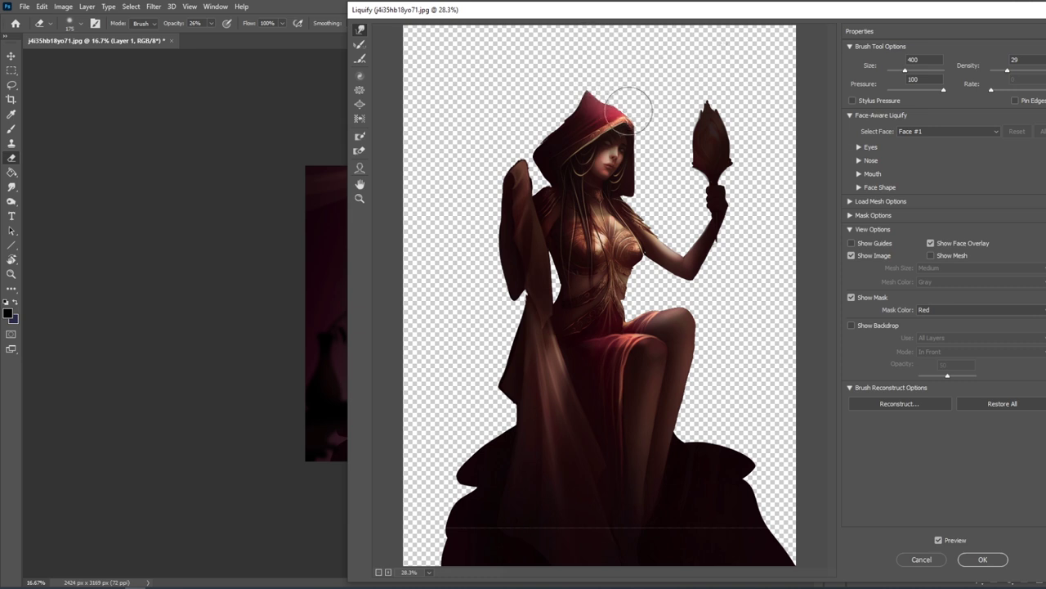
pyautogui.press('[')
pyautogui.press('[')
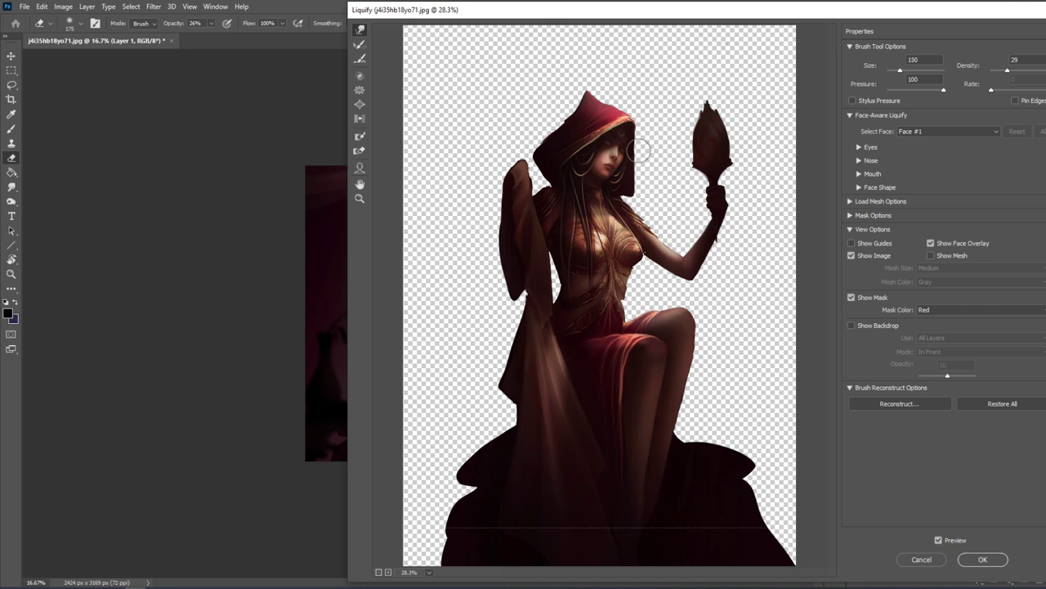
# Refine the hood's front edge and lower front corner in Liquify, varying the brush size between small and 400 px.
pyautogui.press(']')
pyautogui.press(']')
pyautogui.press(']')
pyautogui.press(']')
pyautogui.press('[')
pyautogui.press('[')
pyautogui.press('[')
pyautogui.press('[')
pyautogui.press('[')
pyautogui.press('[')
pyautogui.press(']')
pyautogui.press(']')
pyautogui.press('[')
pyautogui.press(']')
pyautogui.press(']')
pyautogui.press(']')
pyautogui.press(']')
pyautogui.press(']')
pyautogui.press('[')
pyautogui.press('[')
pyautogui.press('[')
pyautogui.press('[')
pyautogui.press(']')
pyautogui.press(']')
pyautogui.press(']')
pyautogui.press(']')
pyautogui.press('[')
pyautogui.press('[')
pyautogui.press('[')
pyautogui.press('[')
pyautogui.press(']')
pyautogui.press(']')
pyautogui.press(']')
pyautogui.press(']')
pyautogui.press(']')
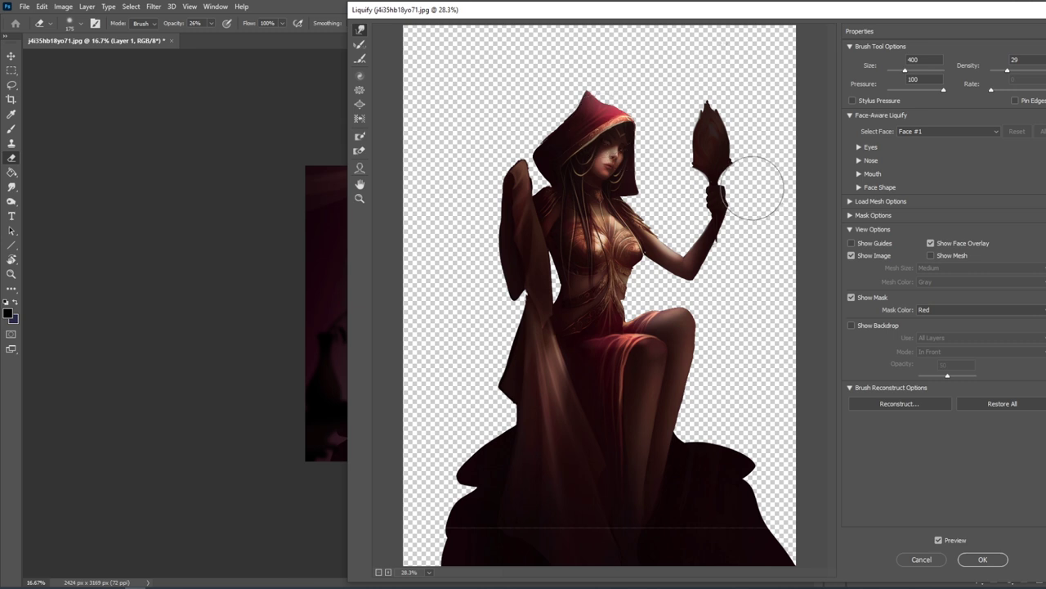
pyautogui.press('[')
pyautogui.press('[')
pyautogui.press(']')
pyautogui.press(']')
pyautogui.press('[')
pyautogui.press('[')
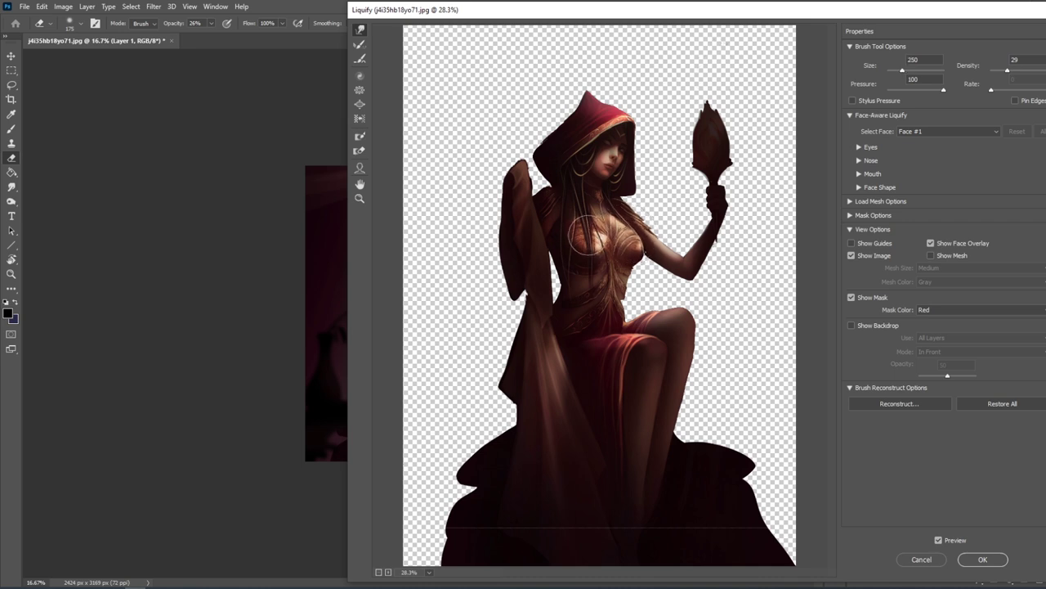
# Push the bust's contour slightly outward in Liquify, enlarging the warp brush to 1100 px over the torso.
pyautogui.press(']')
pyautogui.press(']')
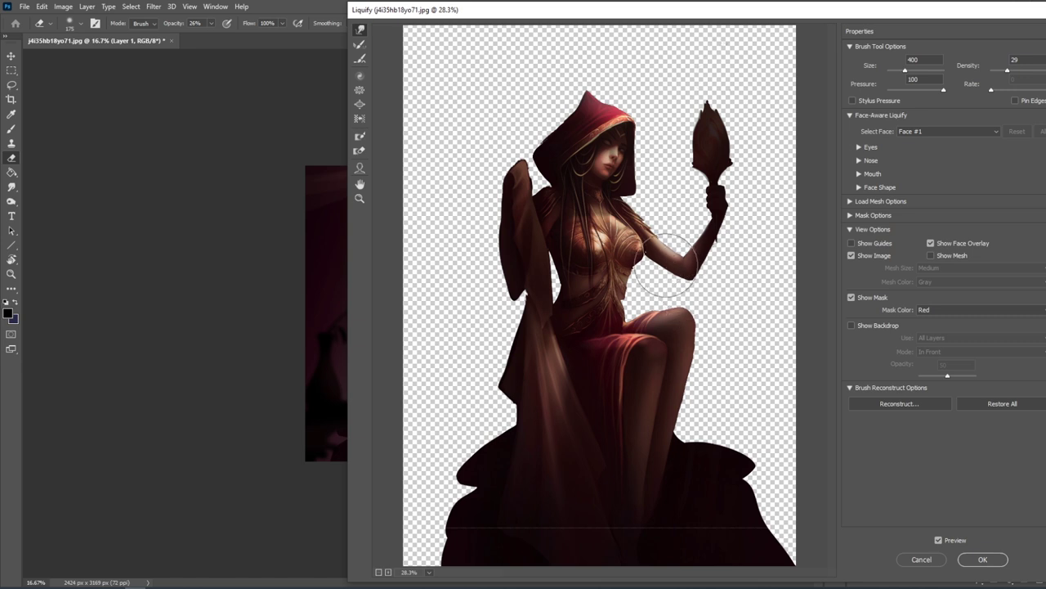
pyautogui.press(']')
pyautogui.press(']')
pyautogui.press(']')
pyautogui.press(']')
pyautogui.press(']')
pyautogui.press(']')
pyautogui.press(']')
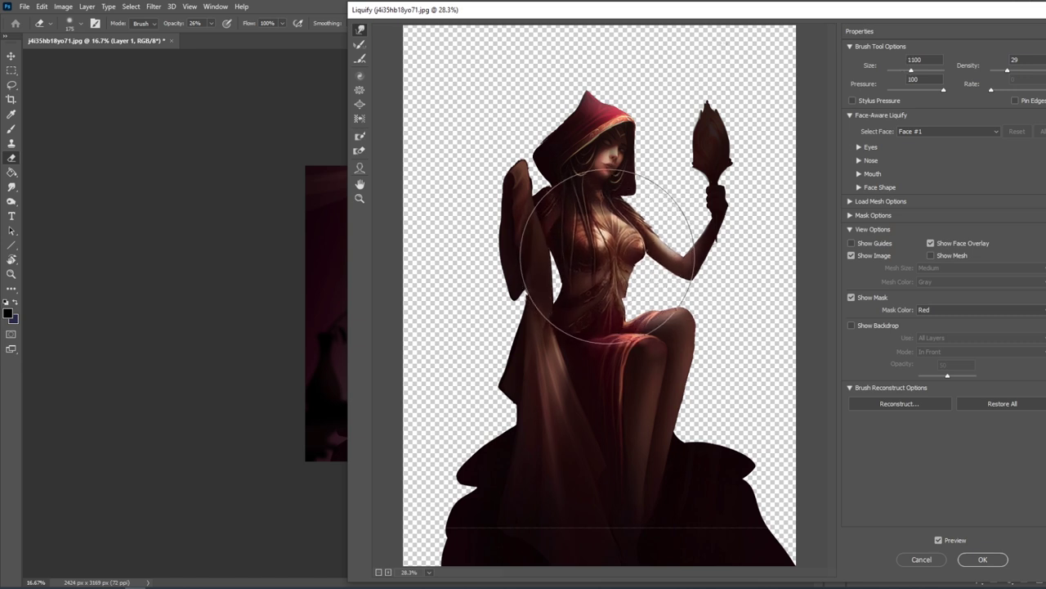
# Adjust the waist and torso contours with a smaller Liquify brush and apply the distortion to Layer 1.
pyautogui.press('[')
pyautogui.press('[')
pyautogui.press('[')
pyautogui.press('[')
pyautogui.press('[')
pyautogui.press('[')
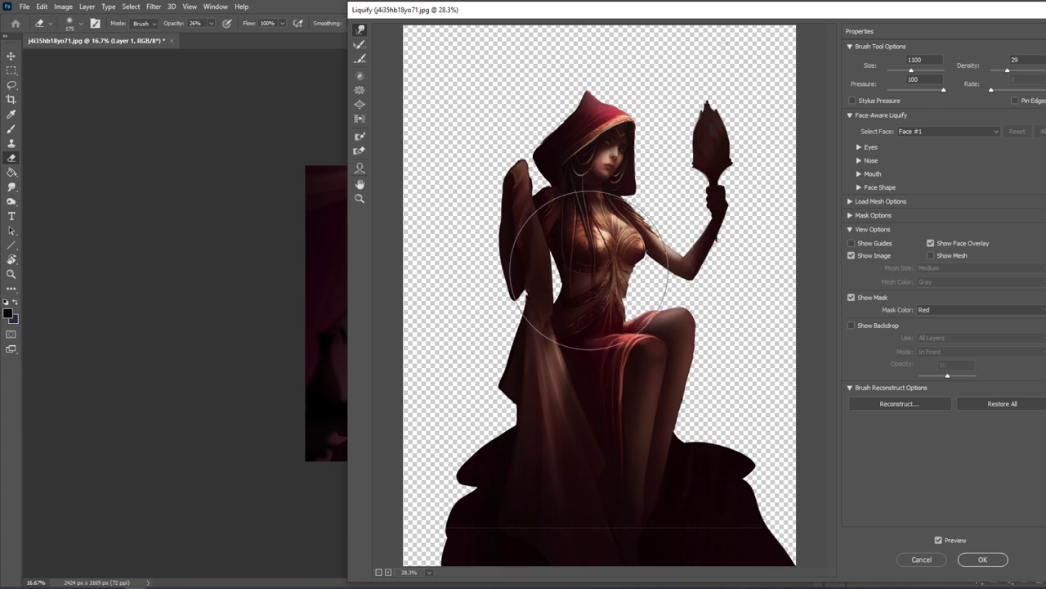
pyautogui.press('[')
pyautogui.press('[')
pyautogui.press('[')
pyautogui.press('[')
pyautogui.press('[')
pyautogui.press('[')
pyautogui.press(']')
pyautogui.press(']')
pyautogui.press(']')
pyautogui.press(']')
pyautogui.press(']')
pyautogui.press(']')
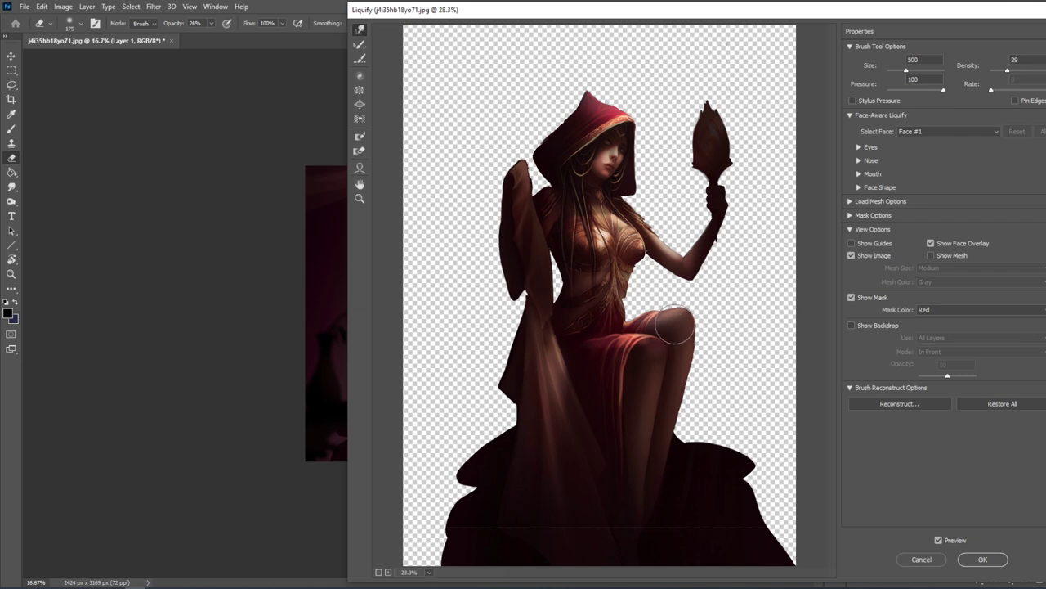
pyautogui.click(985, 563)
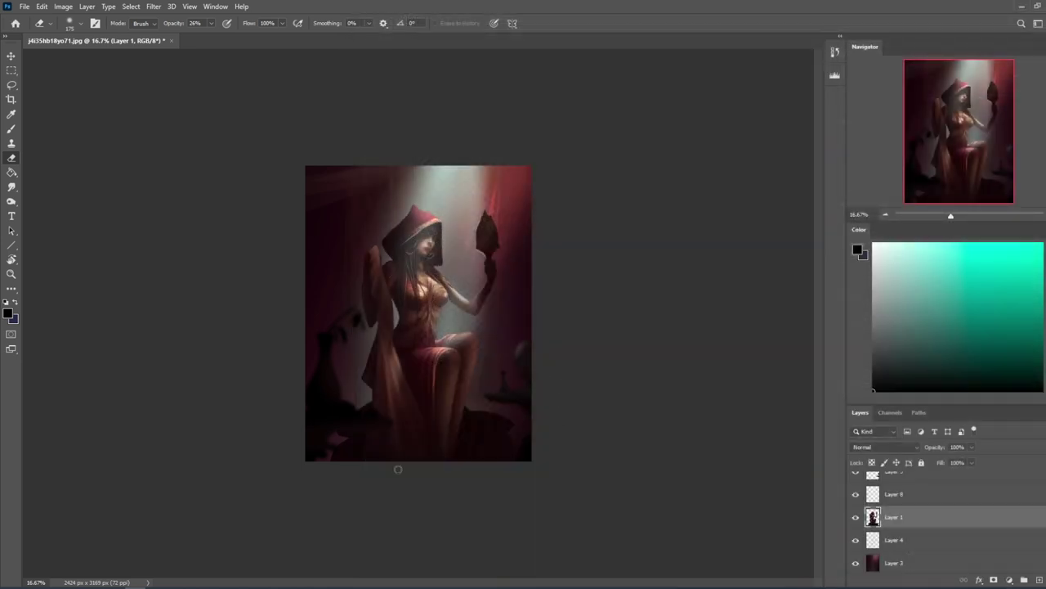
# Lock Layer 1's transparent pixels and shade the dress and legs with a much smaller soft black brush.
pyautogui.press('b')
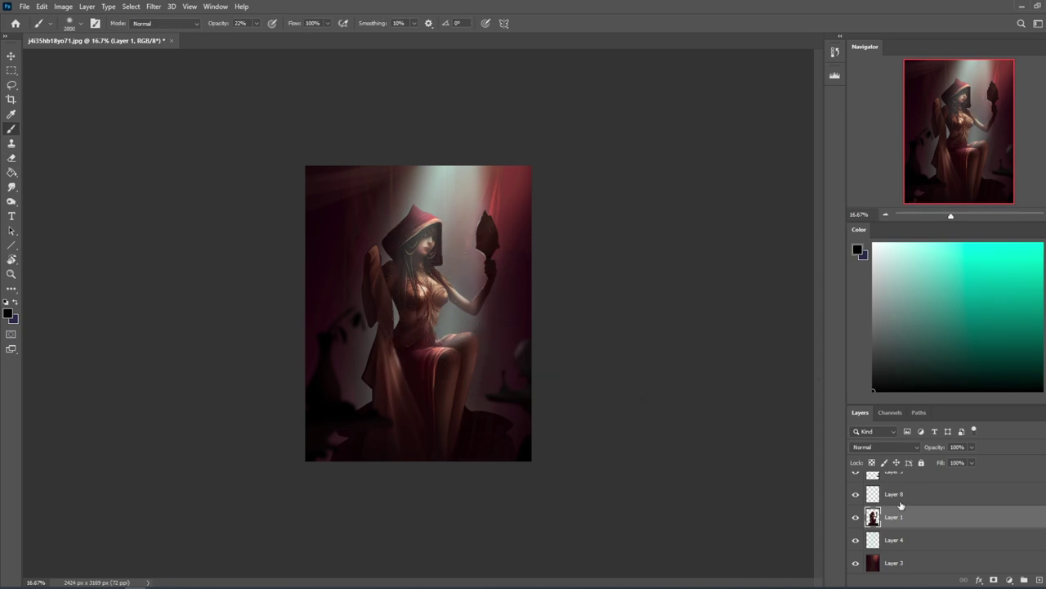
pyautogui.click(872, 463)
pyautogui.press('[')
pyautogui.press('[')
pyautogui.press('[')
pyautogui.press('[')
pyautogui.press('[')
pyautogui.press('[')
pyautogui.press('[')
pyautogui.press('[')
pyautogui.press('[')
pyautogui.press('[')
pyautogui.press('[')
pyautogui.press('[')
pyautogui.press('[')
pyautogui.press('[')
pyautogui.moveTo(425, 368)
pyautogui.mouseDown()
pyautogui.moveTo(486, 410)
pyautogui.moveTo(460, 447)
pyautogui.moveTo(478, 419)
pyautogui.mouseUp()
# Shade the figure's torso with a near-black red sampled from the legs, using a 500 px brush at 43% opacity.
pyautogui.press('[')
pyautogui.press('[')
pyautogui.press('[')
pyautogui.press('[')
pyautogui.press('[')
pyautogui.press('[')
pyautogui.keyDown('alt'); pyautogui.click(455, 397); pyautogui.keyUp('alt')
pyautogui.moveTo(257, 23); pyautogui.dragTo(263, 36)
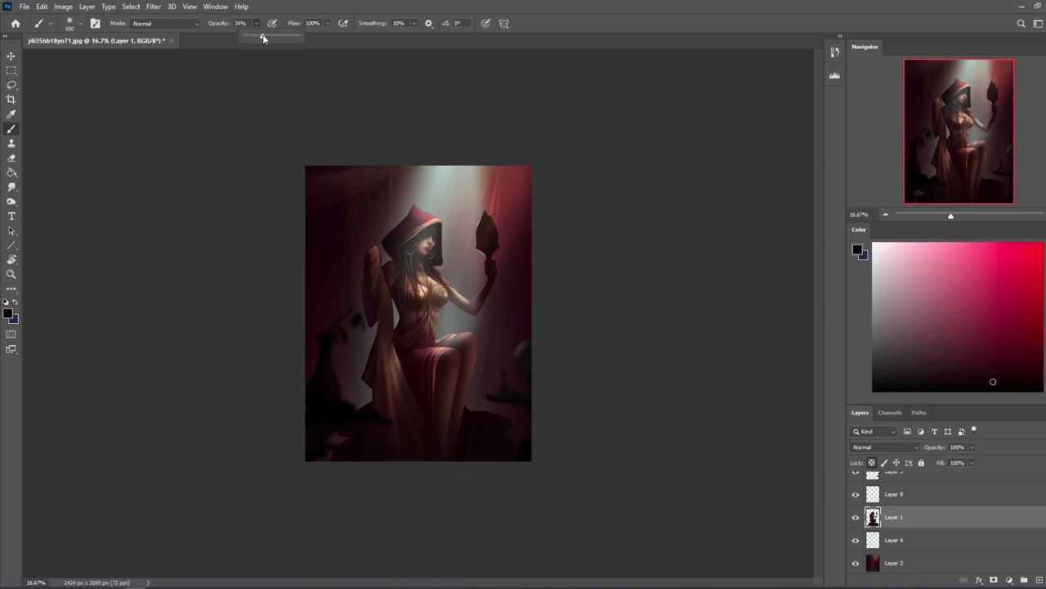
pyautogui.moveTo(432, 296); pyautogui.dragTo(427, 309)
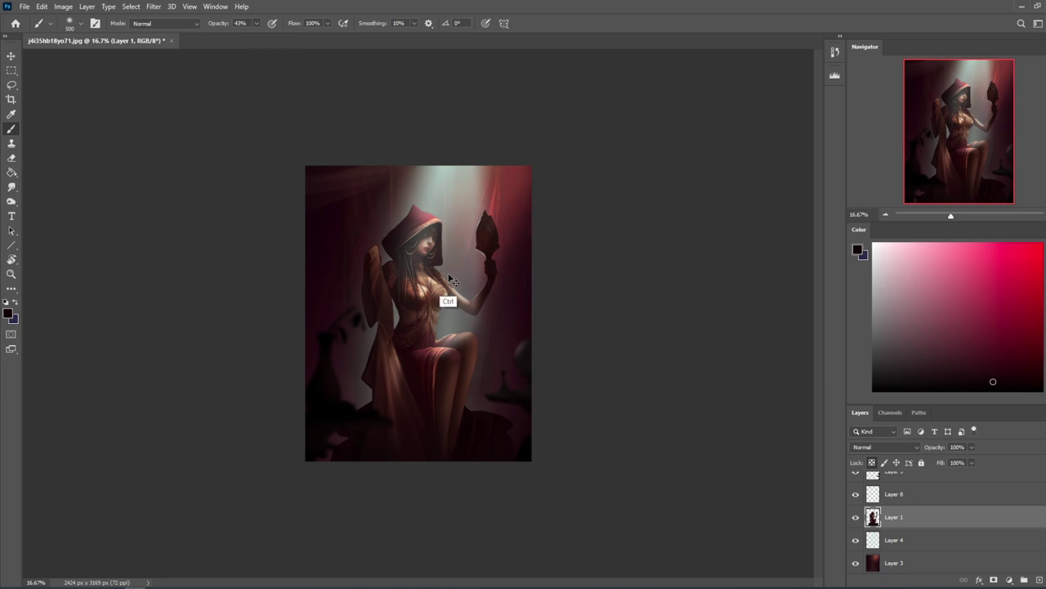
# Zoom in on the figure's waist and hide all layers above Layer 1.
pyautogui.press('z')
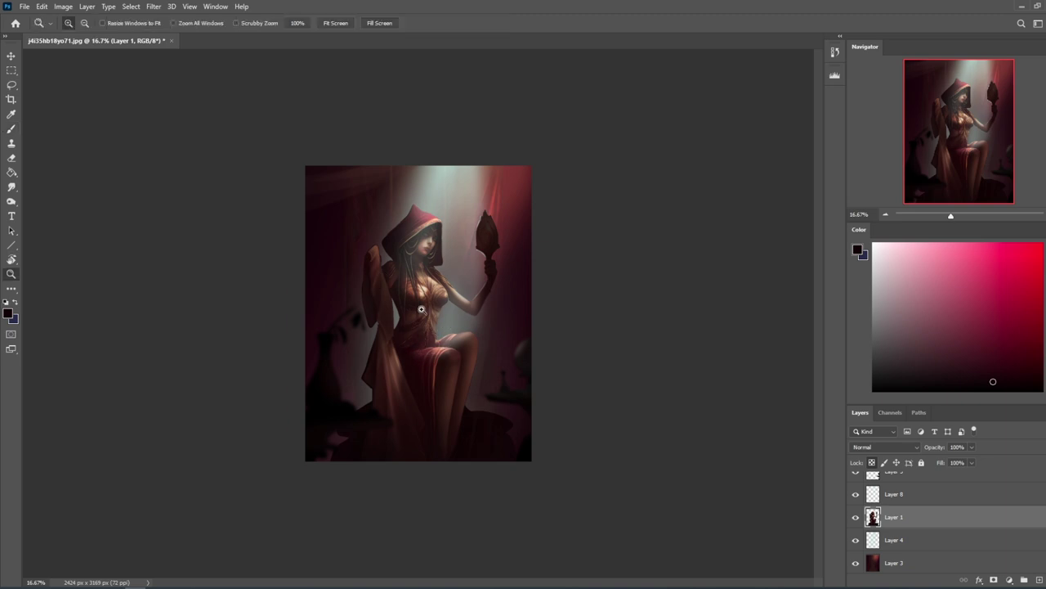
pyautogui.moveTo(392, 299); pyautogui.dragTo(469, 347)
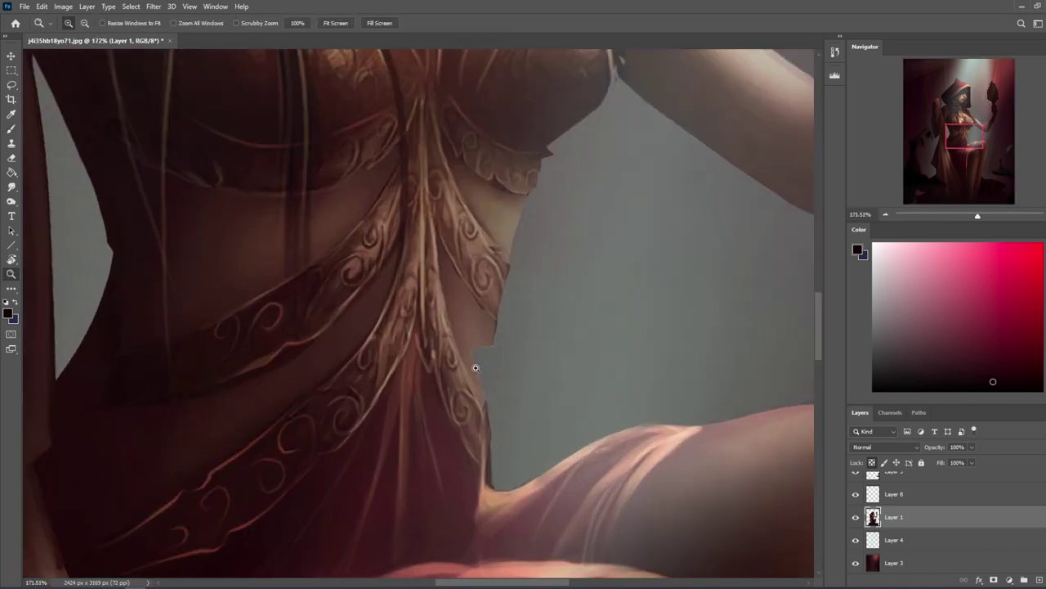
pyautogui.scroll(2, 1001, 513)
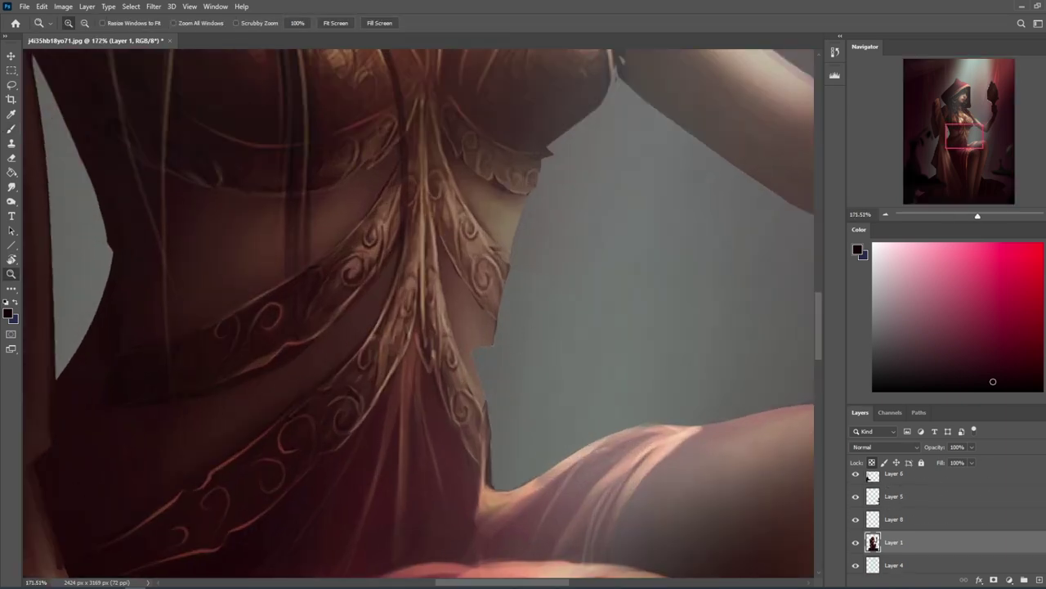
pyautogui.moveTo(855, 529); pyautogui.dragTo(855, 483)
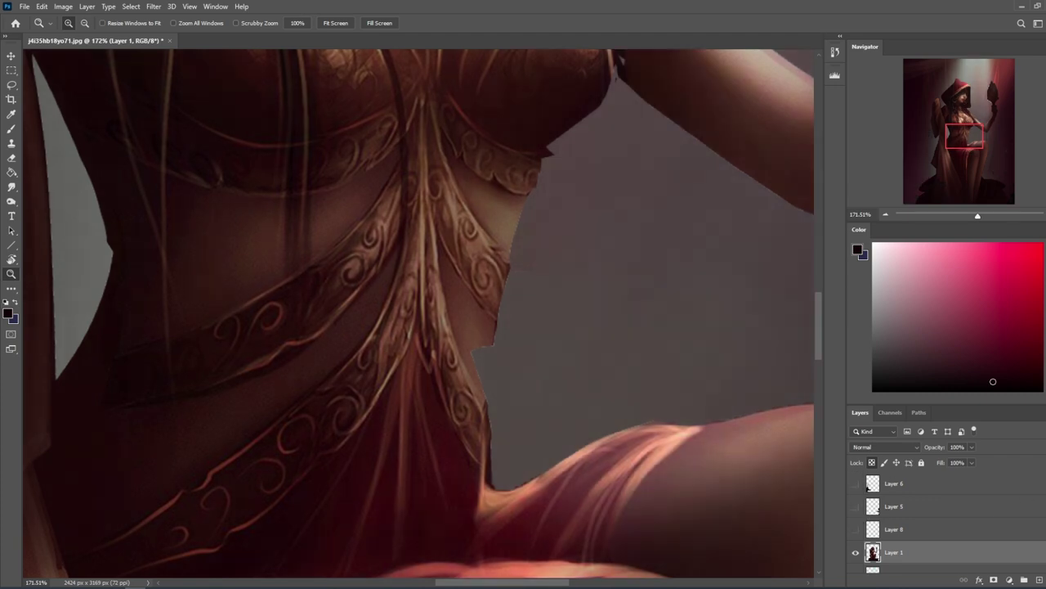
pyautogui.scroll(2, 895, 485)
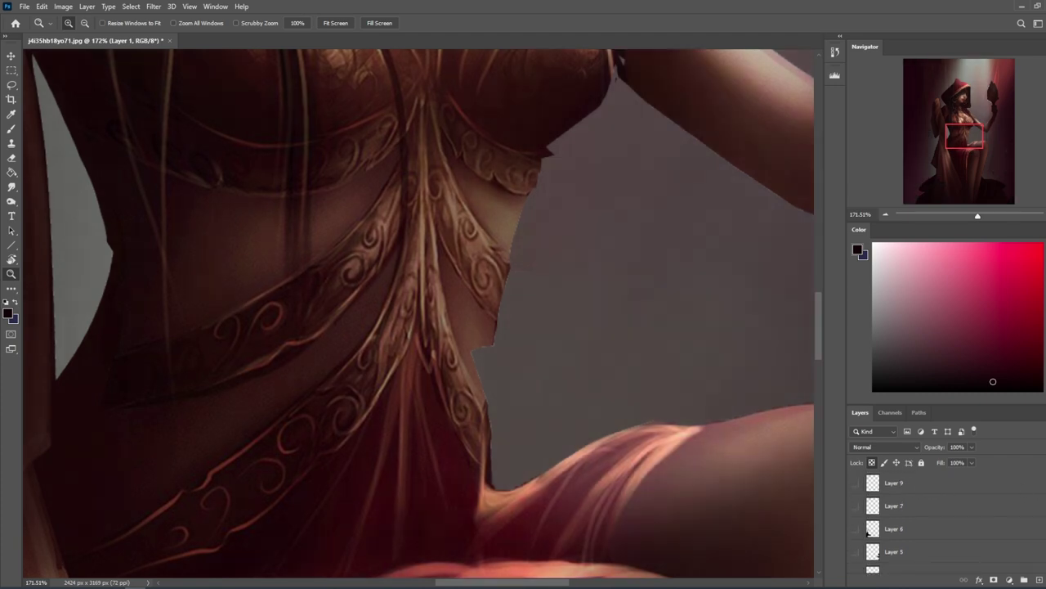
pyautogui.scroll(-3, 900, 515)
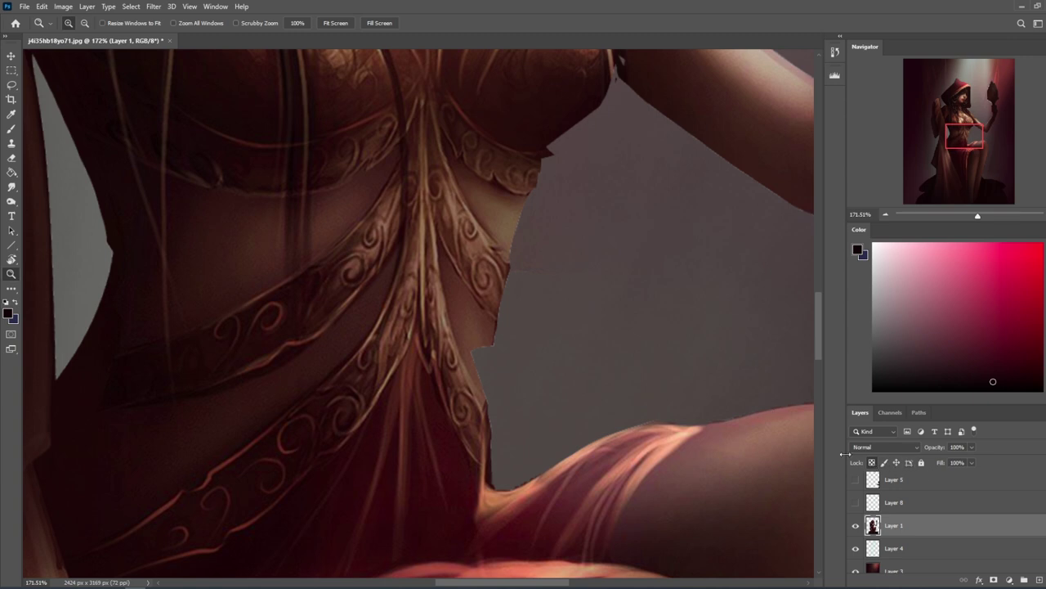
# Fill the notch in the waist contour on Layer 1 with brown sampled beside it, at 100% brush opacity.
pyautogui.press('l')
pyautogui.moveTo(494, 339)
pyautogui.mouseDown()
pyautogui.moveTo(494, 408)
pyautogui.moveTo(479, 333)
pyautogui.moveTo(492, 337)
pyautogui.mouseUp()
pyautogui.press('b')
pyautogui.keyDown('alt'); pyautogui.click(470, 335); pyautogui.keyUp('alt')
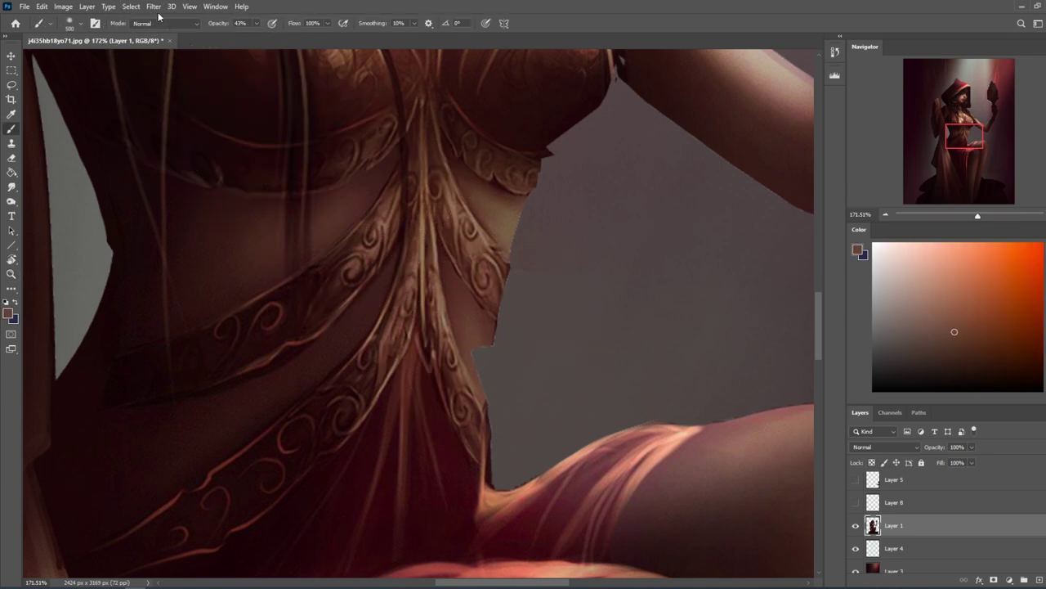
pyautogui.click(256, 25)
pyautogui.moveTo(255, 37); pyautogui.dragTo(315, 44)
pyautogui.click(479, 350)
# Show all the hidden layers above Layer 1 again and view the whole painting.
pyautogui.click(856, 502)
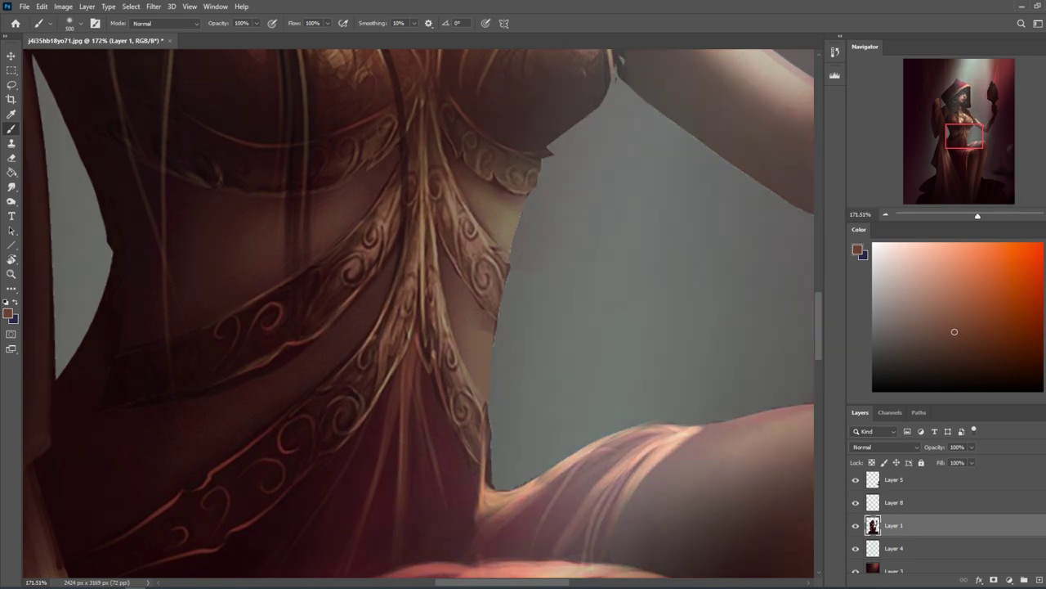
pyautogui.scroll(2, 988, 500)
pyautogui.moveTo(854, 529); pyautogui.dragTo(853, 484)
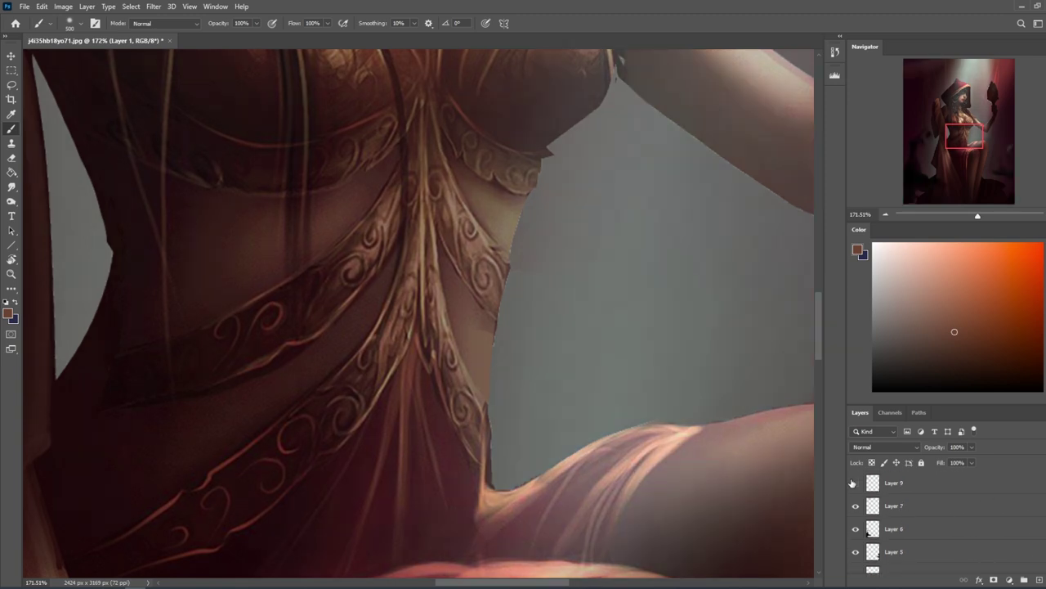
pyautogui.hotkey('ctrl', '-')
pyautogui.hotkey('ctrl', '-')
pyautogui.hotkey('ctrl', '-')
pyautogui.hotkey('ctrl', '-')
pyautogui.hotkey('ctrl', '-')
pyautogui.hotkey('ctrl', '-')
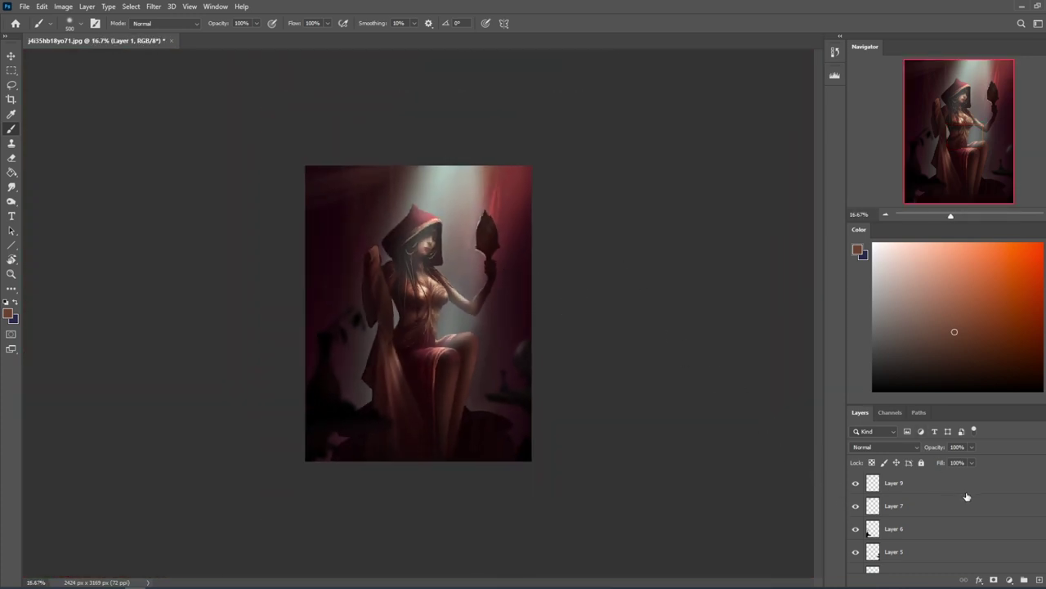
# On Layer 9, darken the painting's edges with a 2800 px soft black brush at 19% opacity.
pyautogui.click(896, 483)
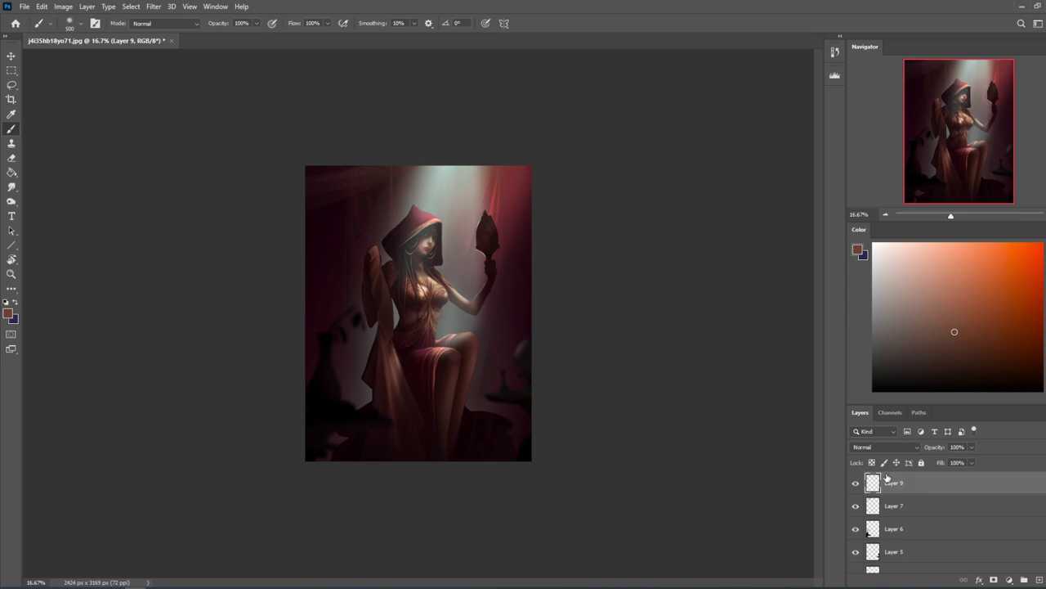
pyautogui.moveTo(954, 355); pyautogui.dragTo(889, 446)
pyautogui.press(']')
pyautogui.press(']')
pyautogui.press(']')
pyautogui.press(']')
pyautogui.press(']')
pyautogui.press(']')
pyautogui.press(']')
pyautogui.press(']')
pyautogui.press(']')
pyautogui.press(']')
pyautogui.press(']')
pyautogui.press(']')
pyautogui.press(']')
pyautogui.press(']')
pyautogui.press(']')
pyautogui.press(']')
pyautogui.press(']')
pyautogui.press(']')
pyautogui.press(']')
pyautogui.press(']')
pyautogui.press('m')
pyautogui.rightClick(458, 274)
pyautogui.click(480, 280)
pyautogui.press('b')
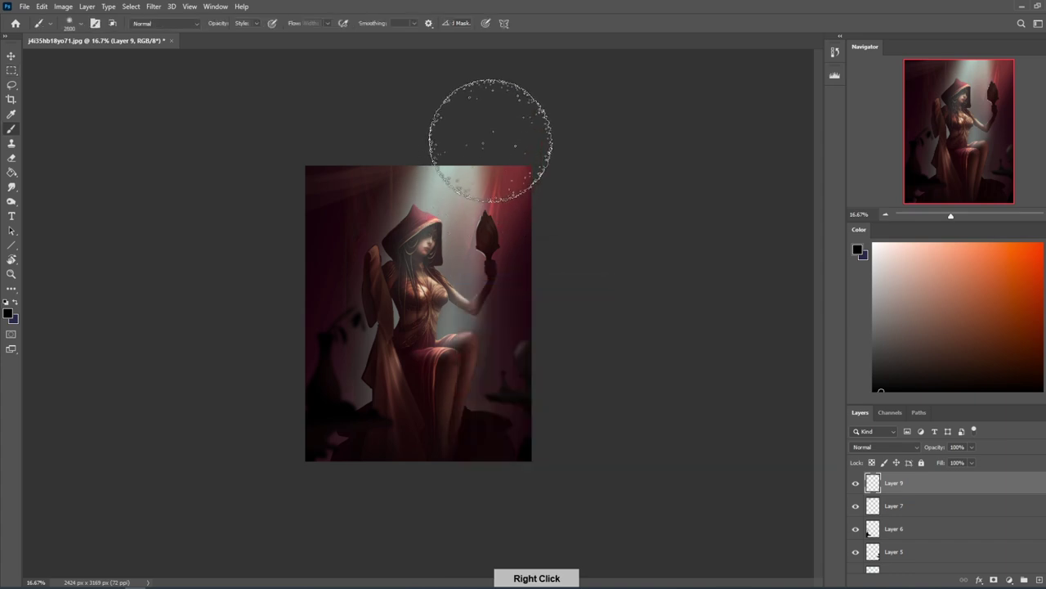
pyautogui.click(254, 23)
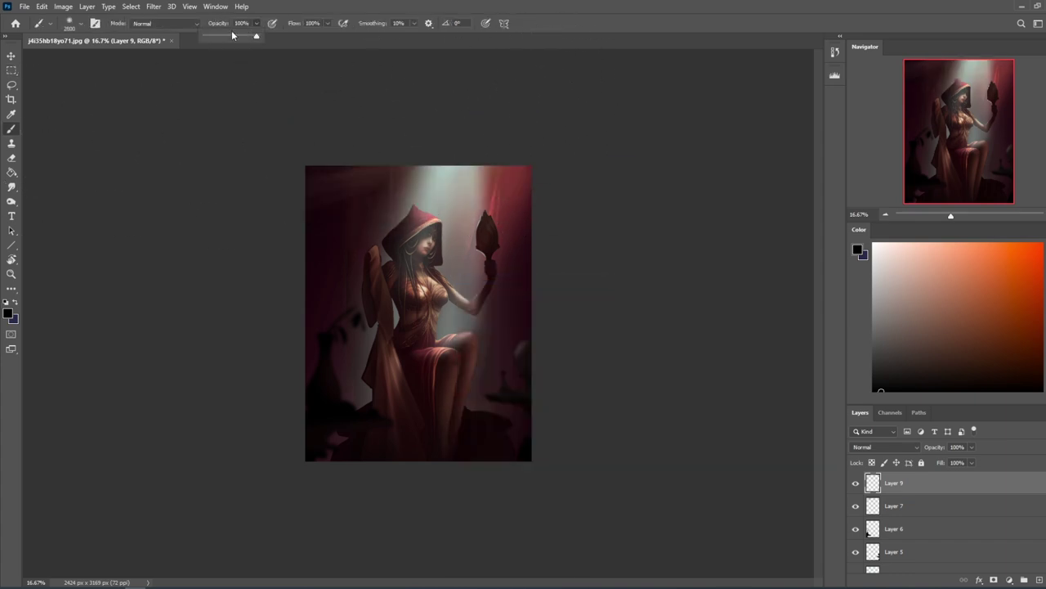
pyautogui.moveTo(218, 38); pyautogui.dragTo(213, 38)
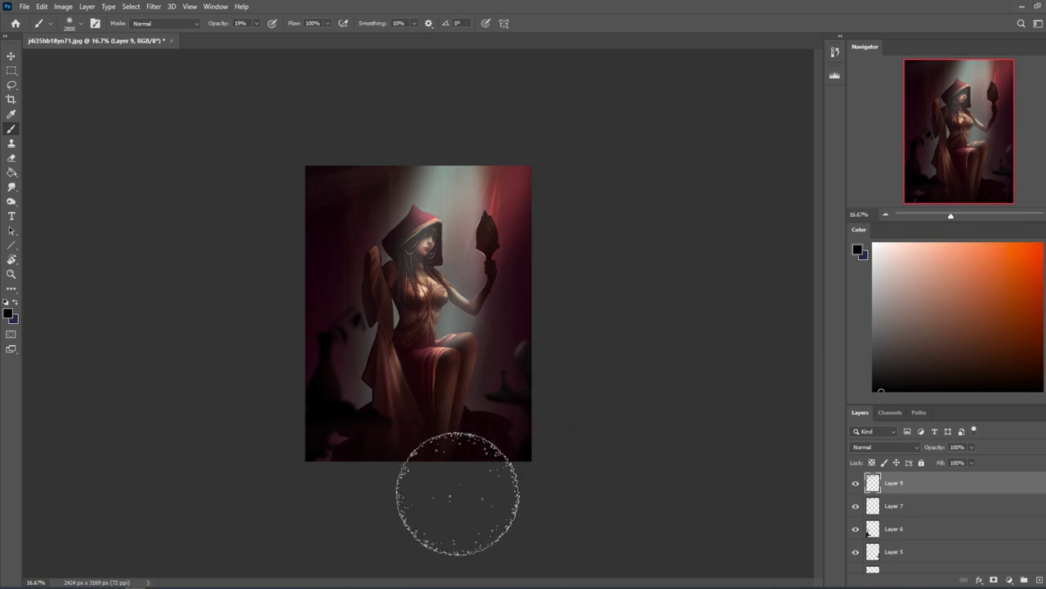
# Try a pale cyan haze over the background on Layer 4 with a 2800 px brush at 19% and 11% opacity.
pyautogui.scroll(-5, 868, 531)
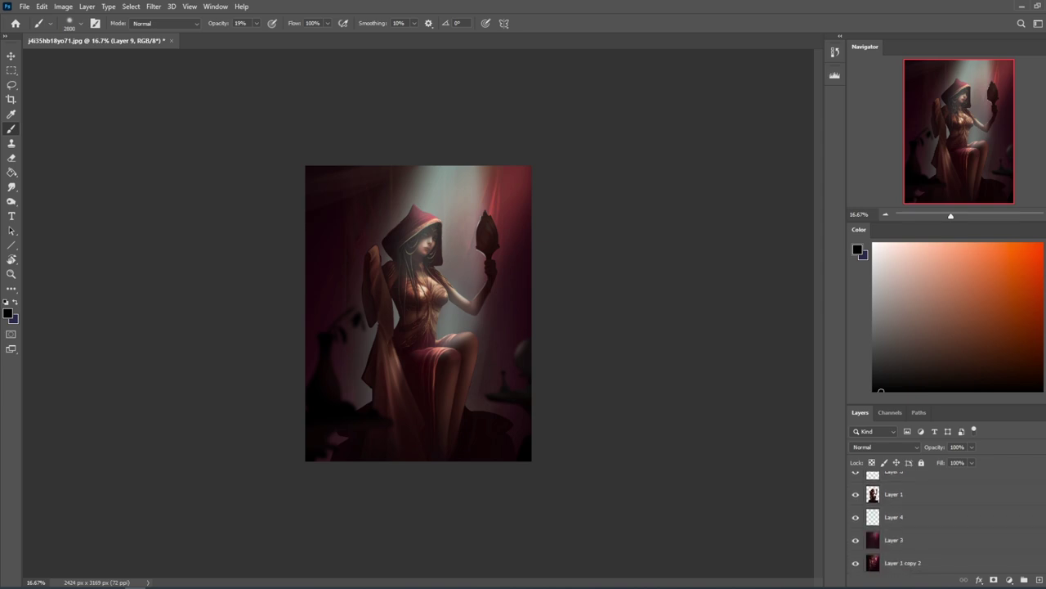
pyautogui.click(899, 518)
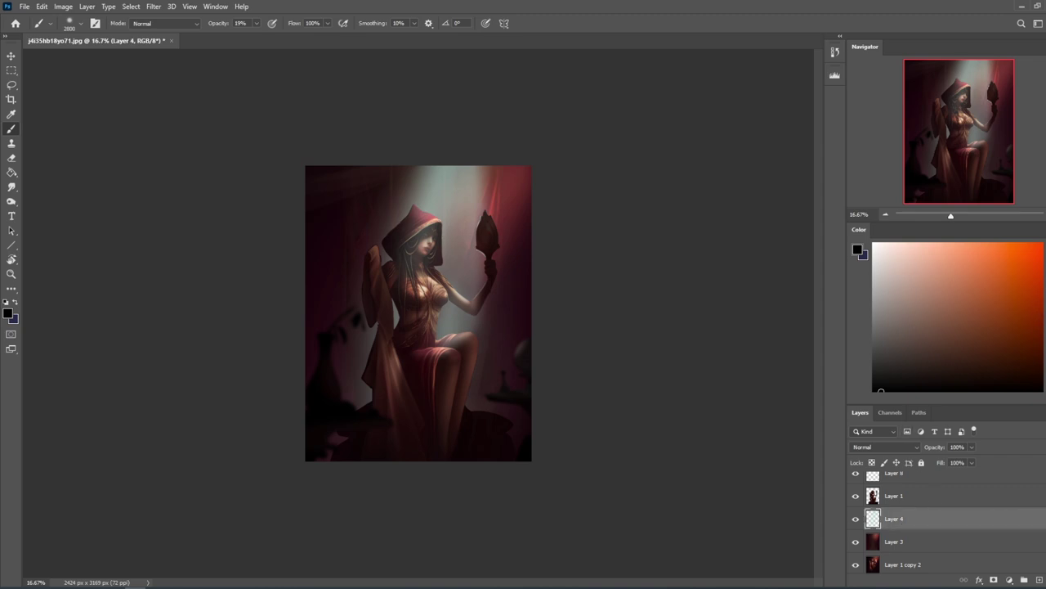
pyautogui.click(1045, 321)
pyautogui.click(913, 244)
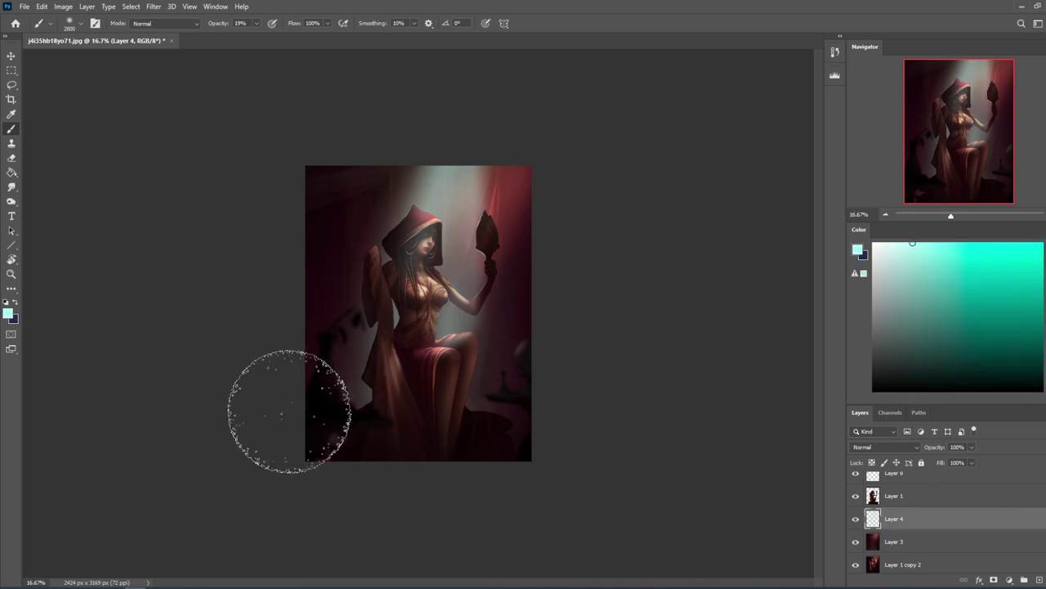
pyautogui.moveTo(292, 393); pyautogui.dragTo(318, 315)
pyautogui.hotkey('ctrl', 'z')
pyautogui.click(255, 25)
pyautogui.moveTo(254, 37); pyautogui.dragTo(250, 36)
pyautogui.moveTo(291, 399); pyautogui.dragTo(320, 327)
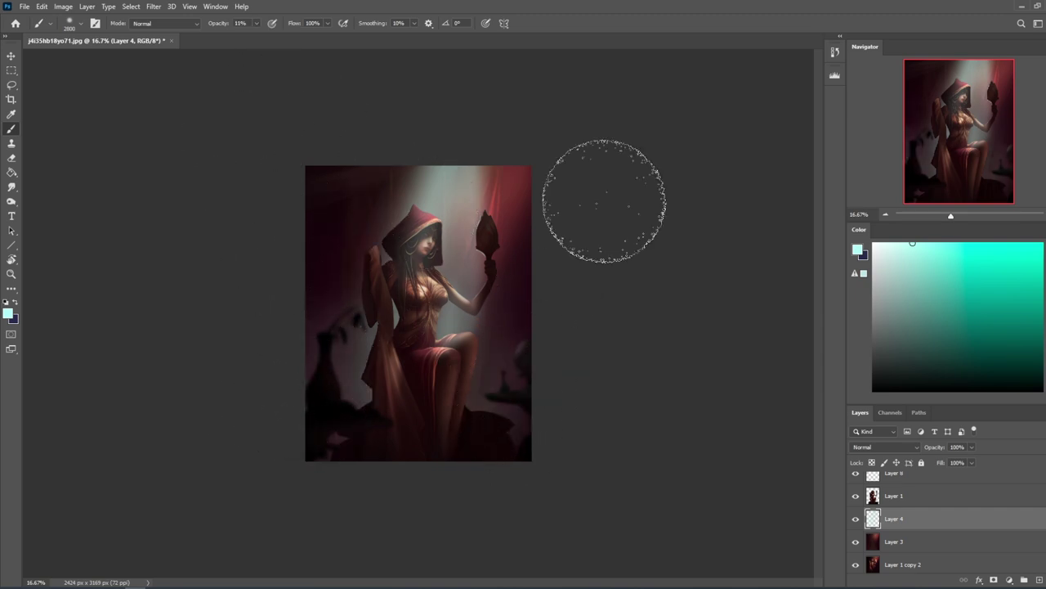
pyautogui.hotkey('ctrl', 'z')
pyautogui.hotkey('ctrl', 'z')
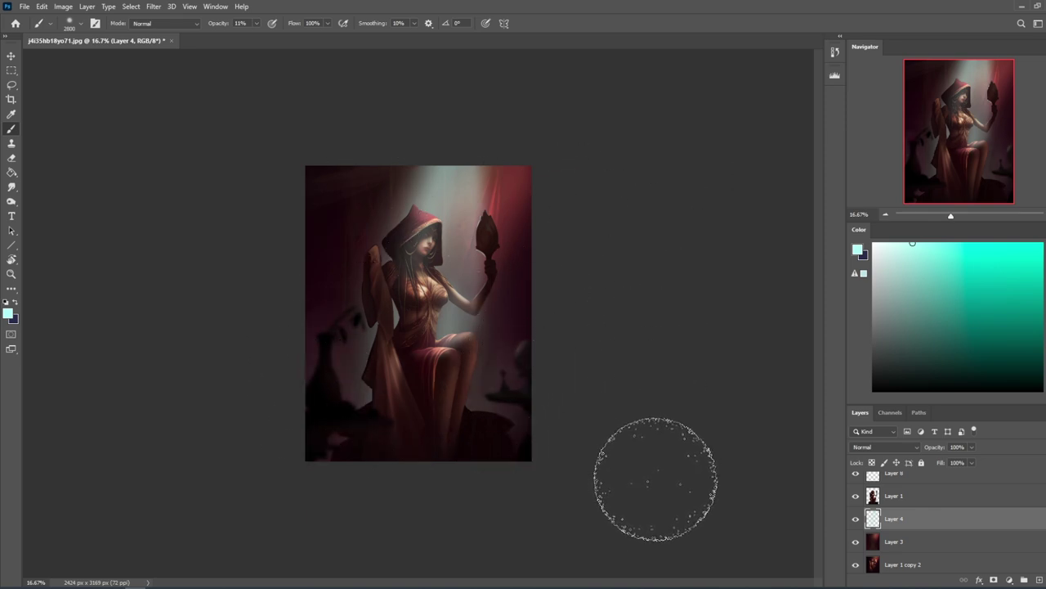
# With Layer 1's transparent pixels locked, darken the legs and base in sampled near-black, using a 1200 px brush at 37% opacity.
pyautogui.click(950, 501)
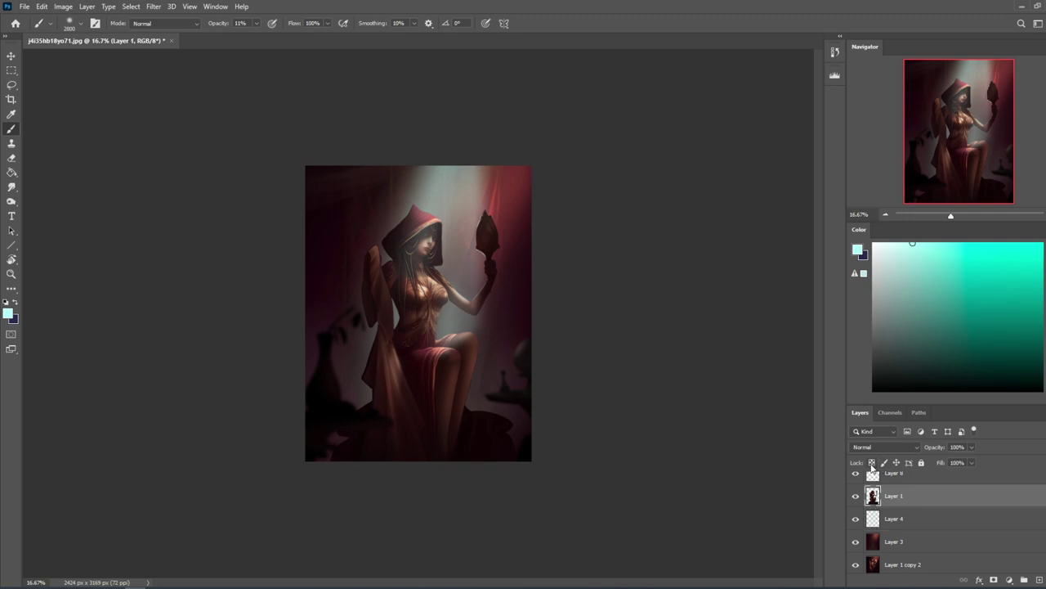
pyautogui.keyDown('alt'); pyautogui.click(482, 430); pyautogui.keyUp('alt')
pyautogui.press(']')
pyautogui.press('[')
pyautogui.press('[')
pyautogui.press('[')
pyautogui.press('[')
pyautogui.press('[')
pyautogui.press('[')
pyautogui.press('[')
pyautogui.press('[')
pyautogui.press('[')
pyautogui.press('[')
pyautogui.press('[')
pyautogui.press('[')
pyautogui.press('[')
pyautogui.press('[')
pyautogui.press('[')
pyautogui.press('[')
pyautogui.press('[')
pyautogui.press('[')
pyautogui.press('[')
pyautogui.press('[')
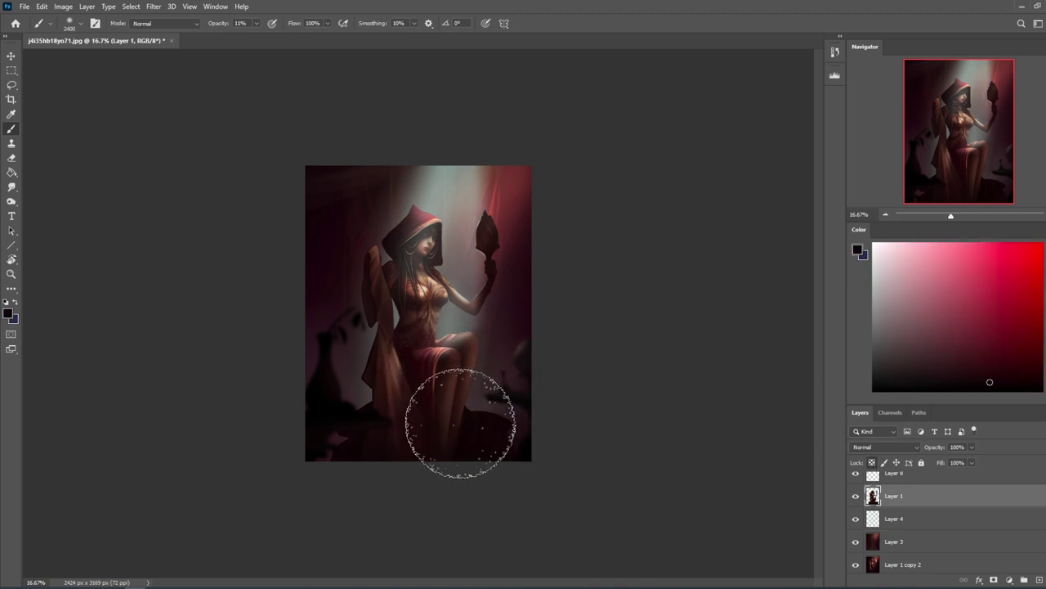
pyautogui.click(191, 24)
pyautogui.click(193, 24)
pyautogui.click(258, 24)
pyautogui.moveTo(257, 38); pyautogui.dragTo(272, 37)
pyautogui.press(']')
pyautogui.press(']')
pyautogui.press(']')
pyautogui.press(']')
pyautogui.press(']')
pyautogui.press(']')
pyautogui.press(']')
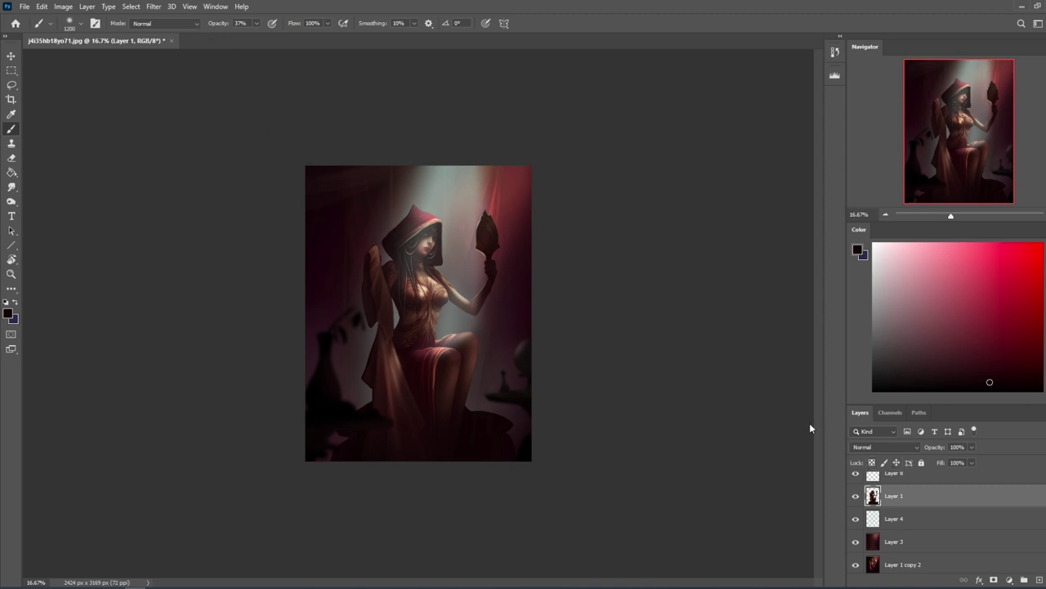
# Reshape the hood's front edge on Layer 1 with Liquify, using 600 and 250 px brushes, and apply the distortion.
pyautogui.click(154, 7)
pyautogui.click(173, 114)
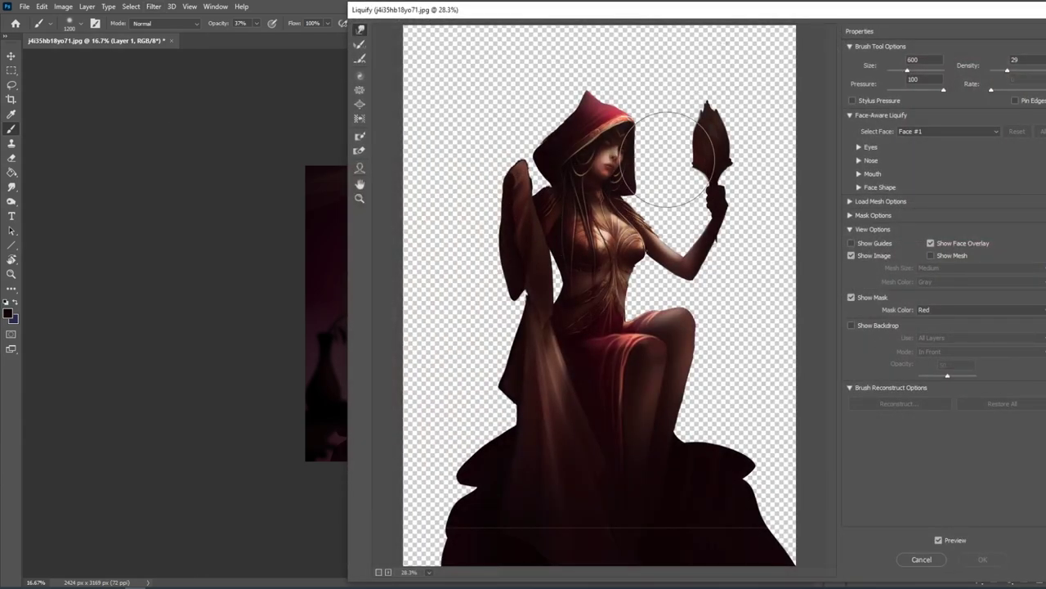
pyautogui.moveTo(645, 143); pyautogui.dragTo(649, 138)
pyautogui.press('[')
pyautogui.press('[')
pyautogui.press('[')
pyautogui.press('[')
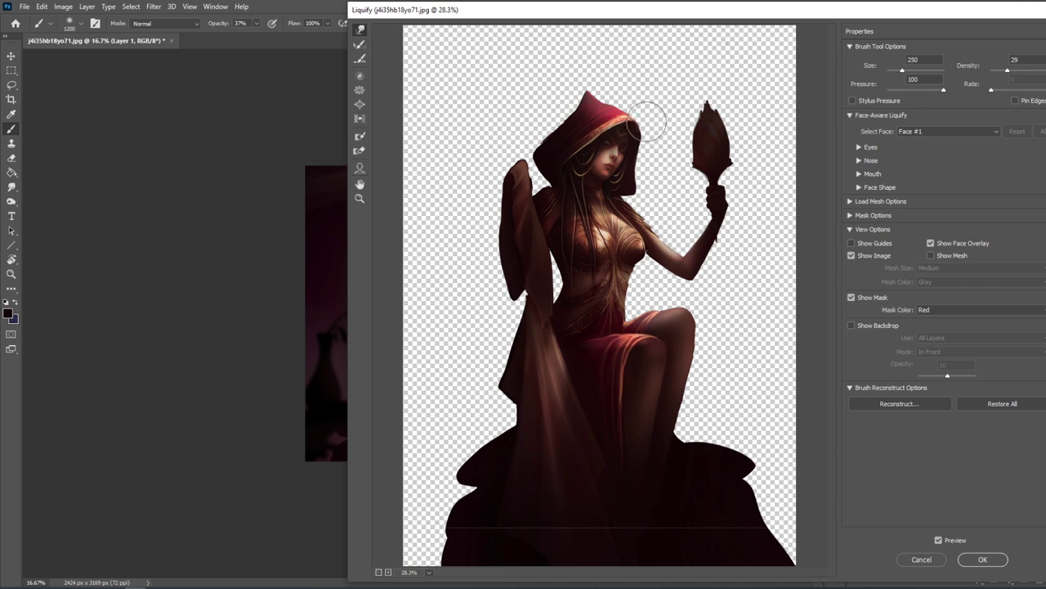
pyautogui.moveTo(644, 155); pyautogui.dragTo(638, 161)
pyautogui.click(971, 560)
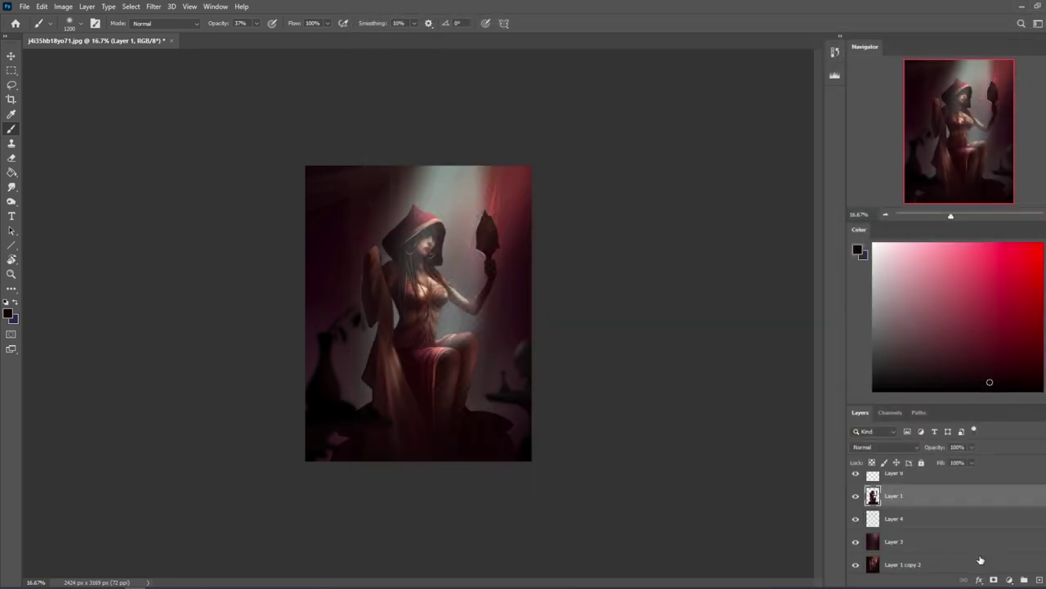
# Clean up the hood's front edge on Layer 1 with a small eraser at 100% opacity.
pyautogui.press('e')
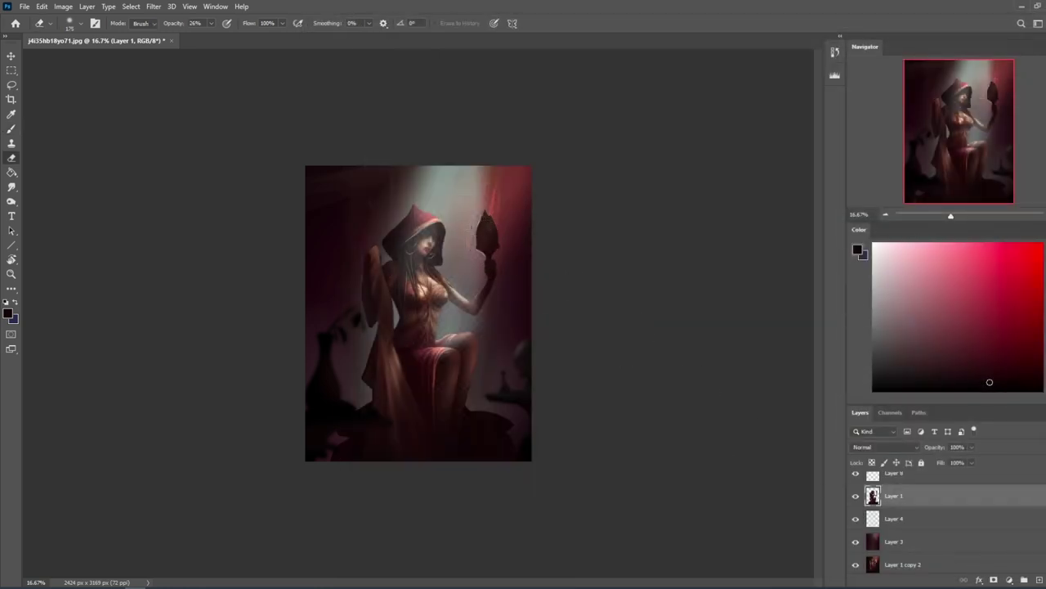
pyautogui.click(212, 24)
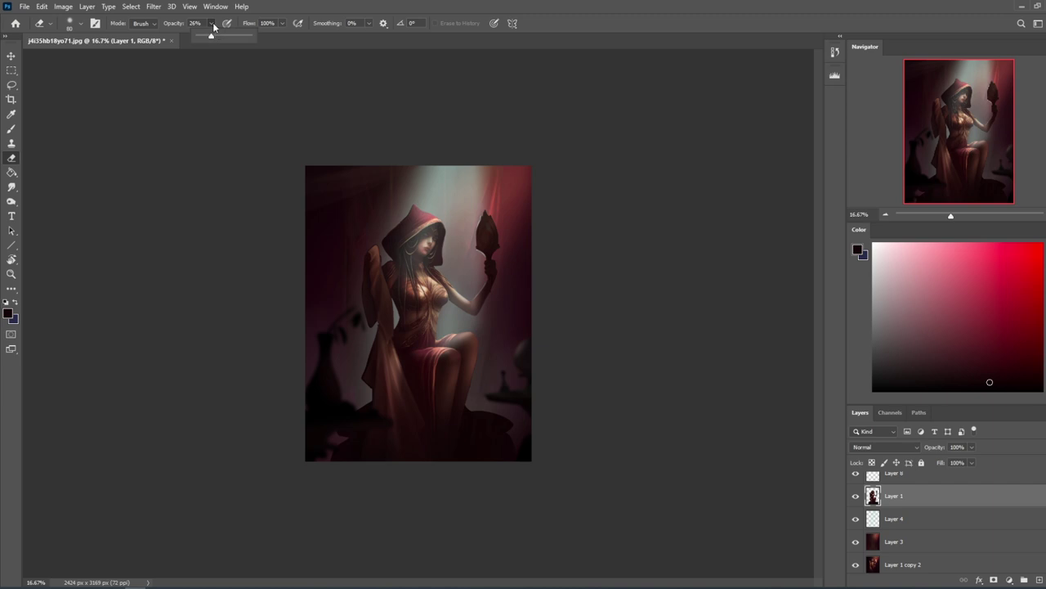
pyautogui.click(461, 216)
pyautogui.press('[')
pyautogui.press('[')
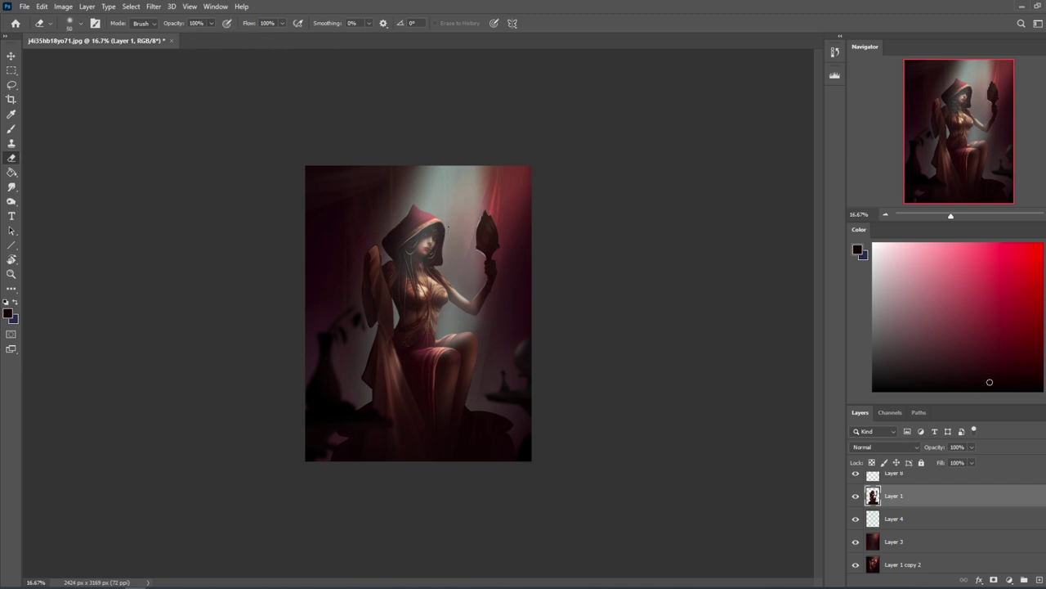
# Dodge the highlights on the figure with a 300 px brush at 26% exposure, and undo the last stroke.
pyautogui.click(12, 201)
pyautogui.rightClick(12, 201)
pyautogui.click(49, 213)
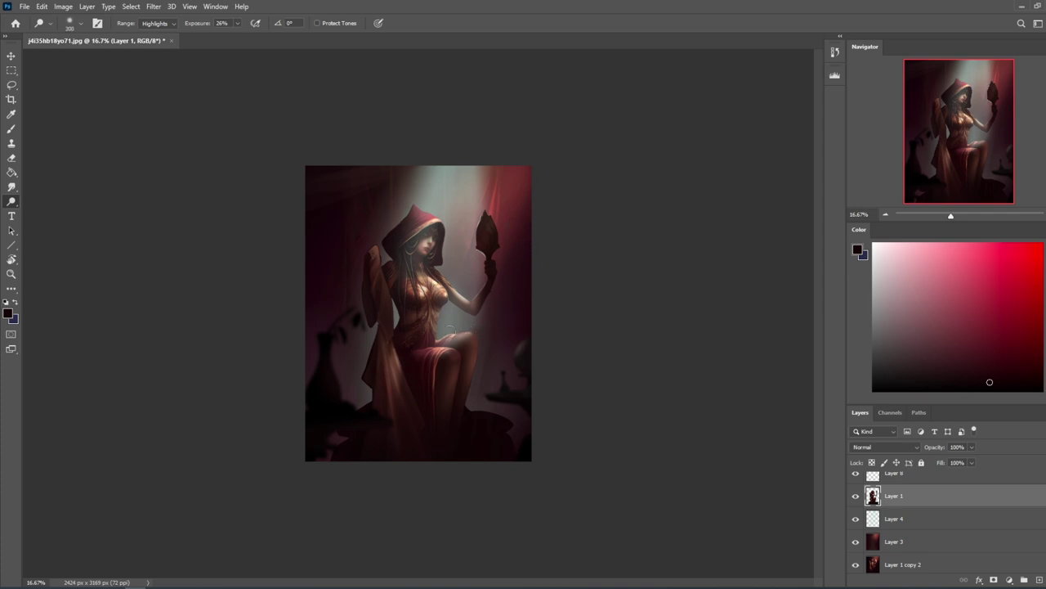
pyautogui.hotkey('ctrl', 'z')
# Add a new empty layer between Layer 4 and Layer 1.
pyautogui.scroll(5, 868, 532)
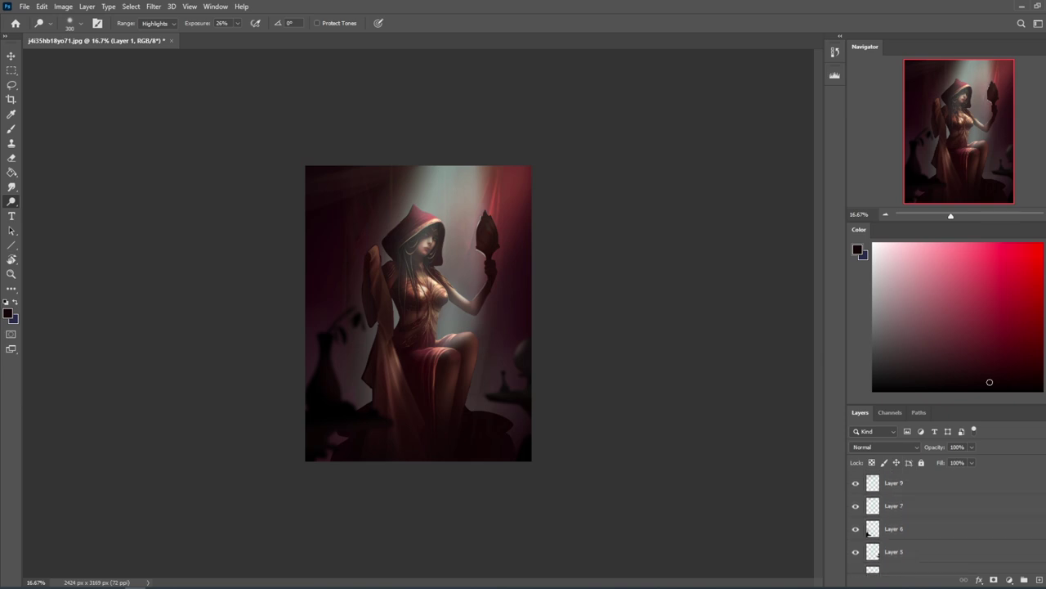
pyautogui.scroll(-2, 867, 532)
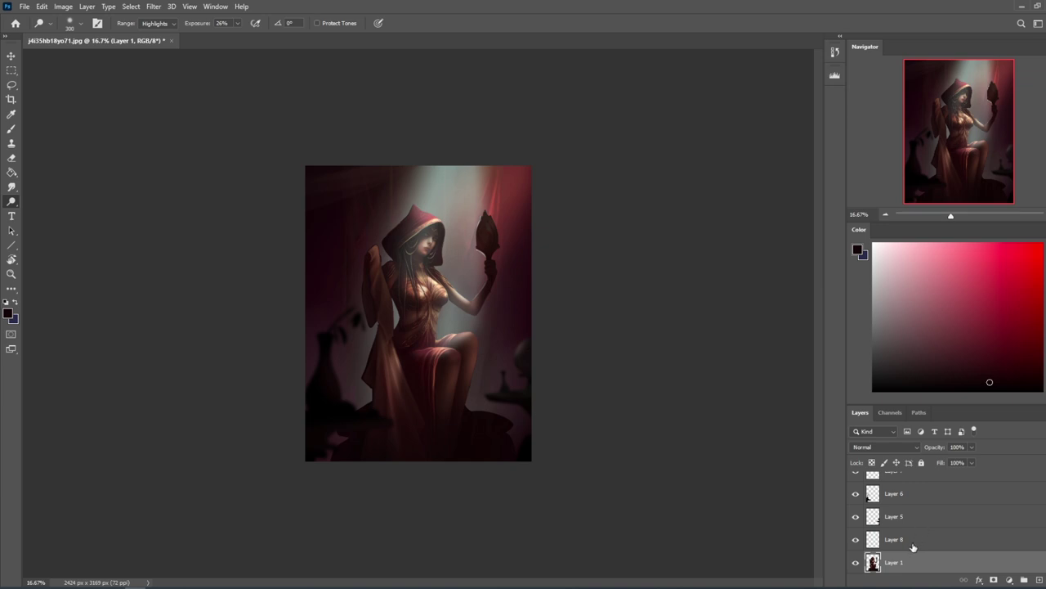
pyautogui.scroll(-2, 1024, 539)
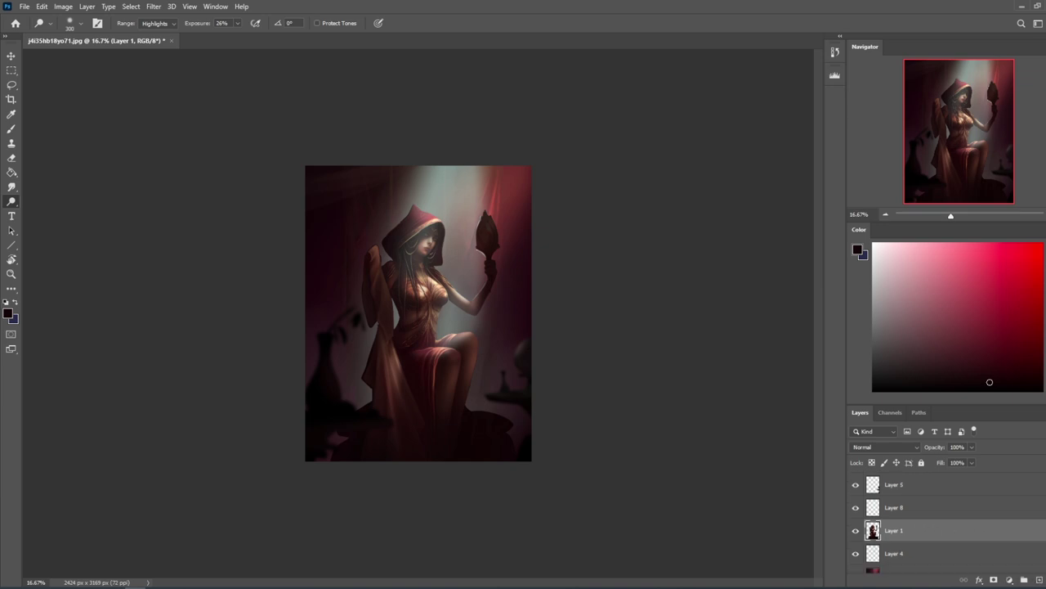
pyautogui.click(974, 542)
pyautogui.click(1039, 579)
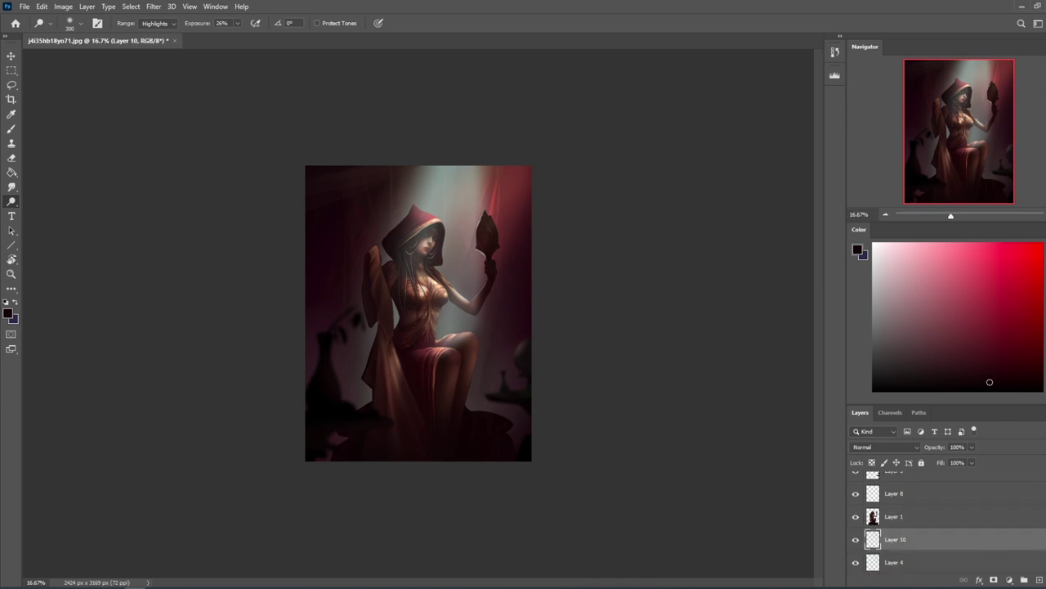
# Paint a bright cyan glow behind the hand mirror with a 1200 px soft brush at 37% and 17% opacity.
pyautogui.click(1045, 290)
pyautogui.moveTo(989, 382); pyautogui.dragTo(1014, 243)
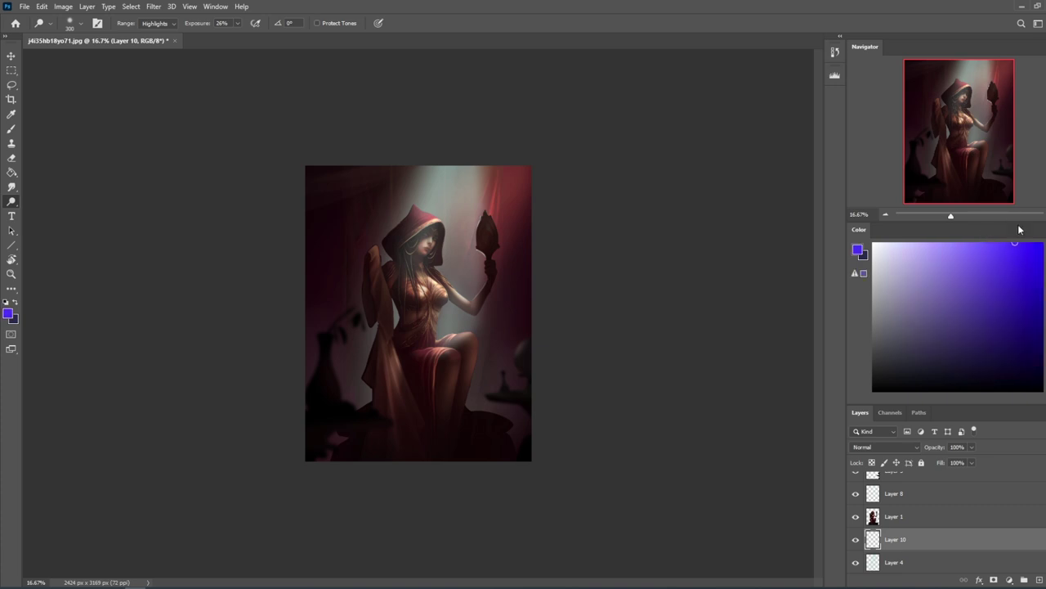
pyautogui.click(1029, 258)
pyautogui.press('b')
pyautogui.moveTo(499, 245); pyautogui.dragTo(480, 233)
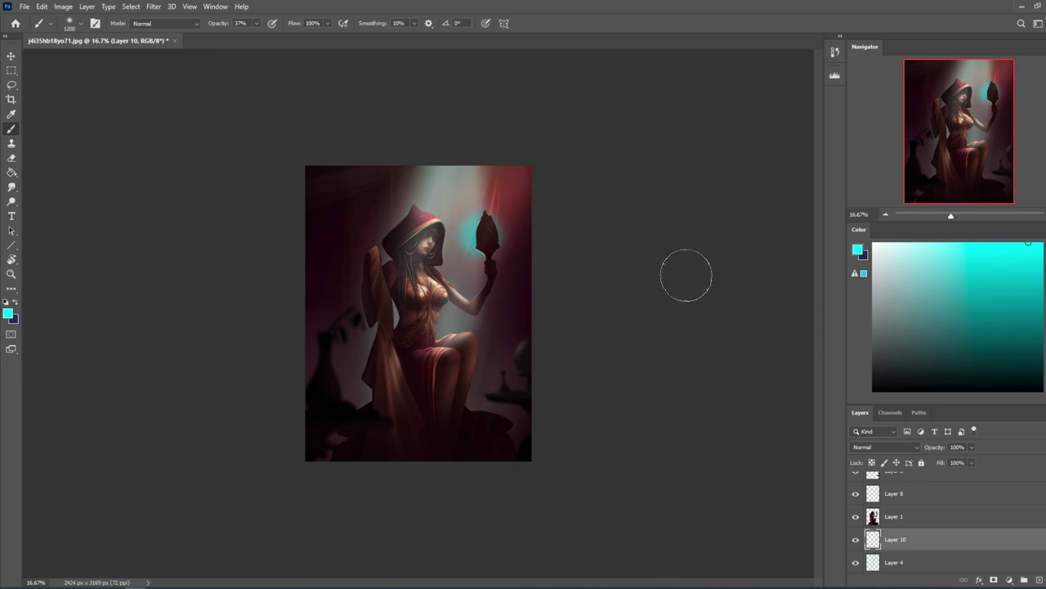
pyautogui.click(255, 25)
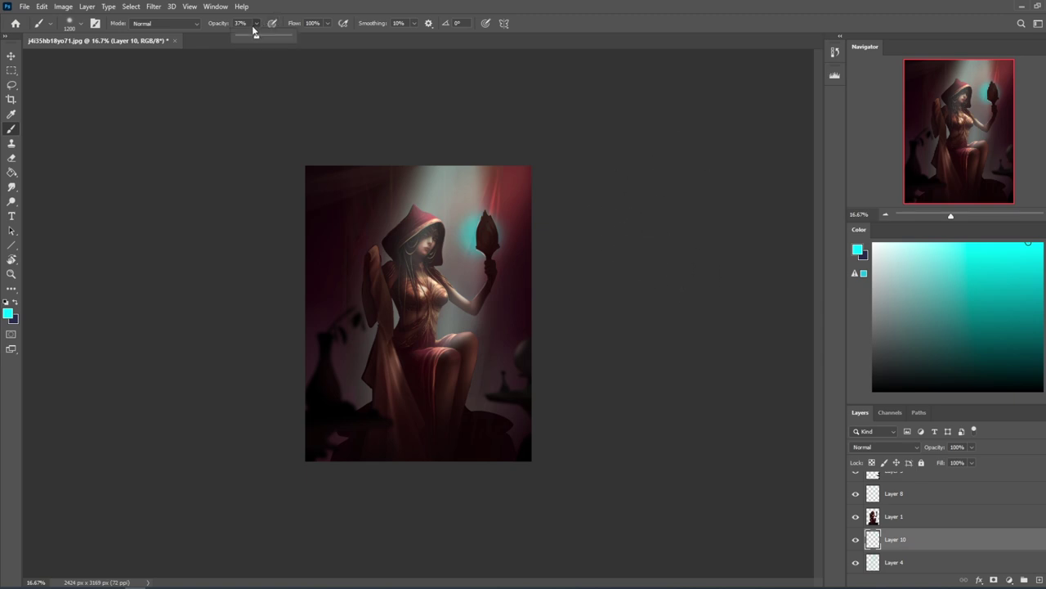
pyautogui.click(495, 237)
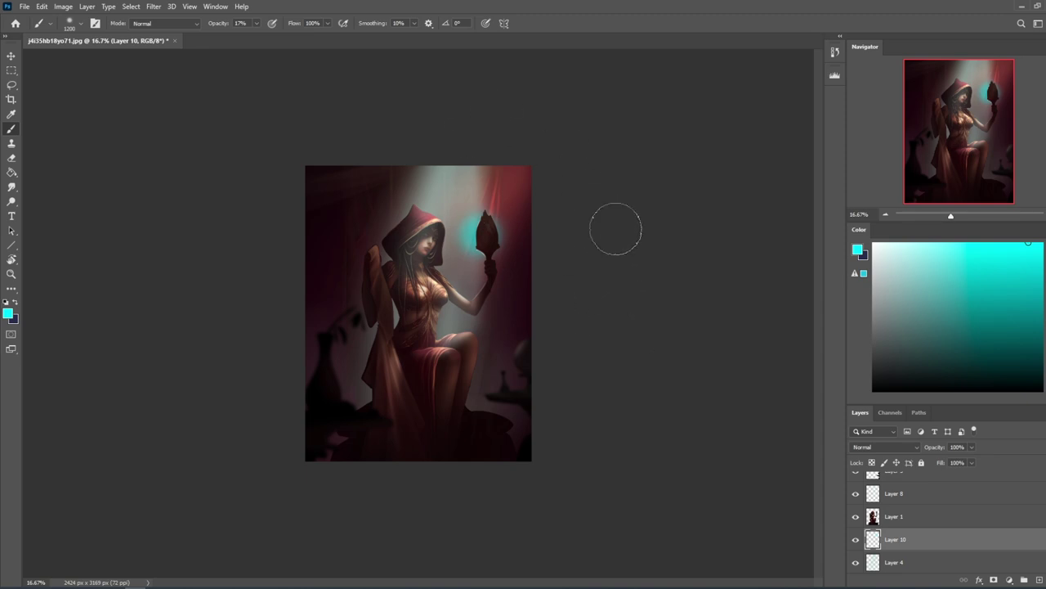
# Set up a 70 px cyan brush at 100% opacity for painting on Layer 1.
pyautogui.press('[')
pyautogui.press('[')
pyautogui.press('[')
pyautogui.press('[')
pyautogui.press('[')
pyautogui.press('[')
pyautogui.press('[')
pyautogui.press('[')
pyautogui.press('[')
pyautogui.press('[')
pyautogui.press('[')
pyautogui.press('[')
pyautogui.press('[')
pyautogui.press('[')
pyautogui.press('[')
pyautogui.press('[')
pyautogui.click(928, 520)
pyautogui.click(255, 25)
pyautogui.click(341, 40)
pyautogui.press('[')
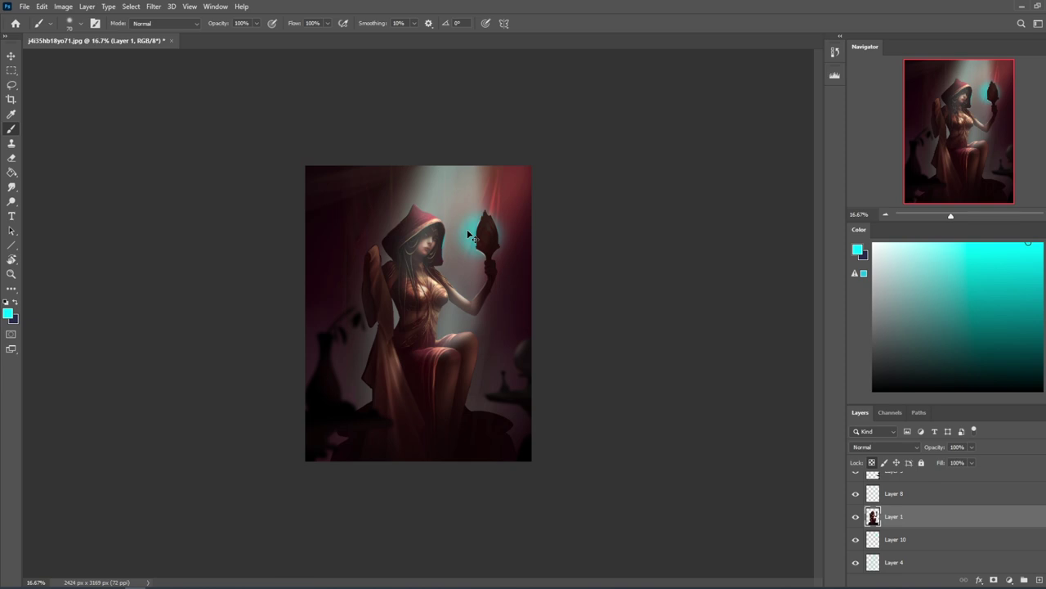
# Try to erase part of Layer 4's background light with a soft eraser of up to 2100 px, and undo the strokes.
pyautogui.click(856, 564)
pyautogui.click(856, 564)
pyautogui.click(891, 562)
pyautogui.press('e')
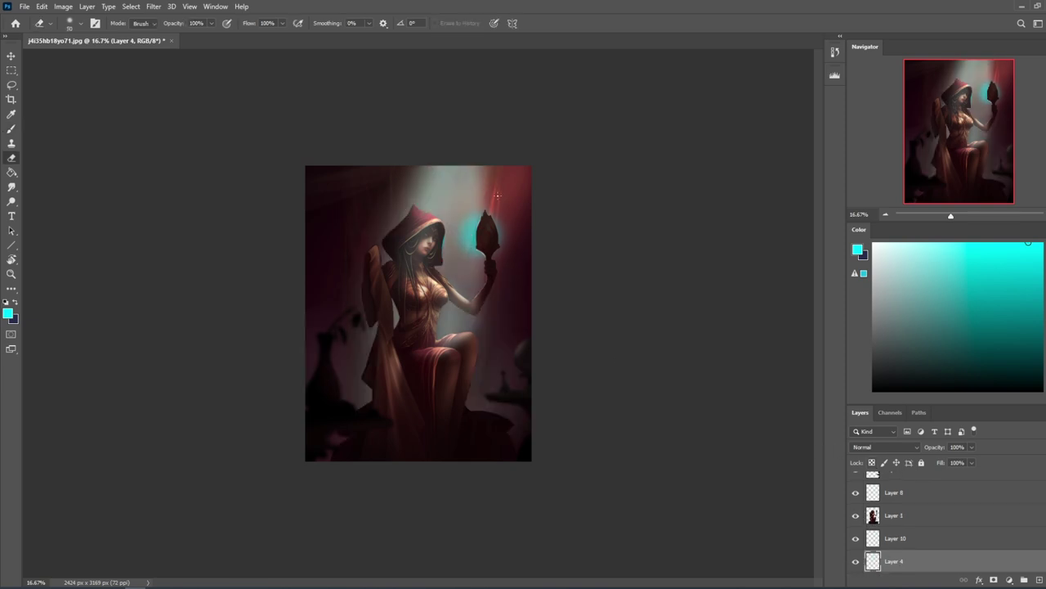
pyautogui.rightClick(495, 193)
pyautogui.doubleClick(524, 356)
pyautogui.press(']')
pyautogui.press(']')
pyautogui.press(']')
pyautogui.press(']')
pyautogui.press('ctrl+')
pyautogui.press('ctrl+')
pyautogui.press(']')
pyautogui.press(']')
pyautogui.press(']')
pyautogui.press(']')
pyautogui.press(']')
pyautogui.moveTo(500, 145); pyautogui.dragTo(485, 330)
pyautogui.press(']')
pyautogui.press(']')
pyautogui.press(']')
pyautogui.press(']')
pyautogui.press(']')
pyautogui.press(']')
pyautogui.press(']')
pyautogui.moveTo(502, 159); pyautogui.dragTo(534, 544)
pyautogui.hotkey('ctrl', 'z')
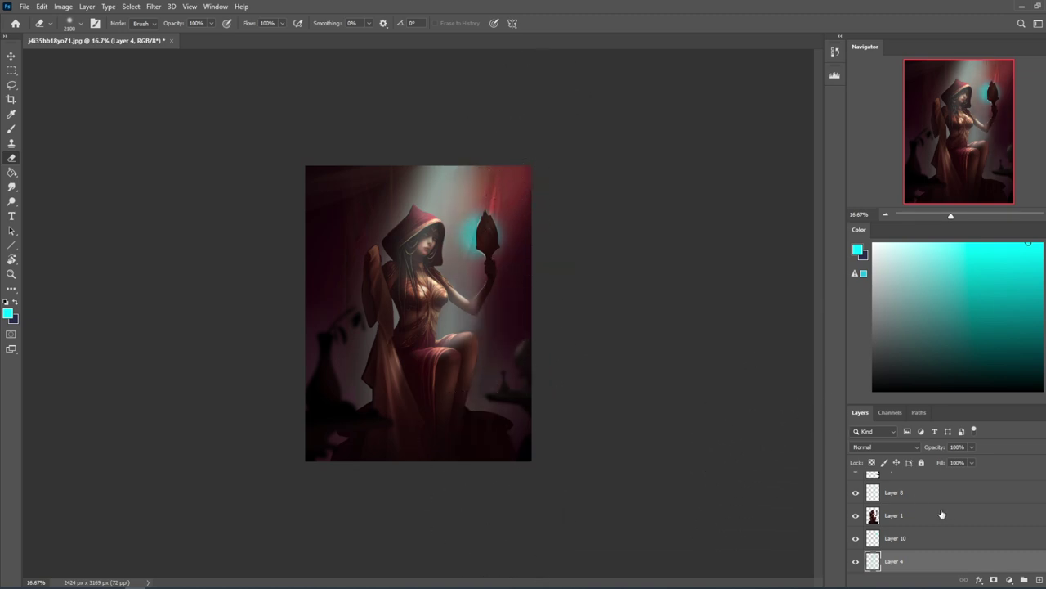
pyautogui.hotkey('ctrl', 'z')
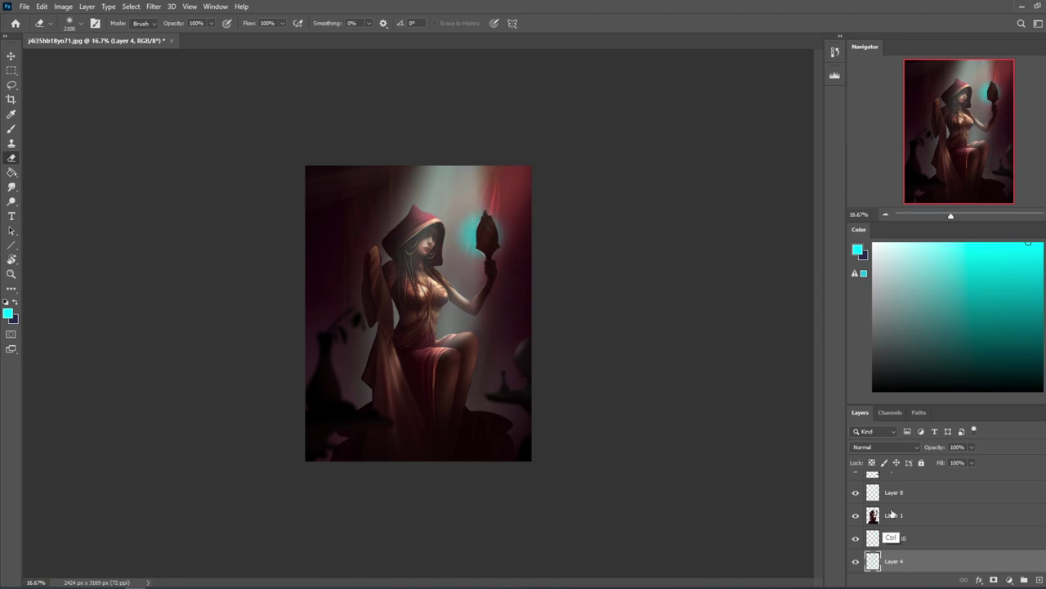
# Desaturate the cyan glow on Layer 10 with Hue/Saturation and raise its lightness.
pyautogui.click(856, 538)
pyautogui.click(856, 538)
pyautogui.click(899, 538)
pyautogui.hotkey('ctrl', 'u')
pyautogui.moveTo(868, 398); pyautogui.dragTo(796, 399)
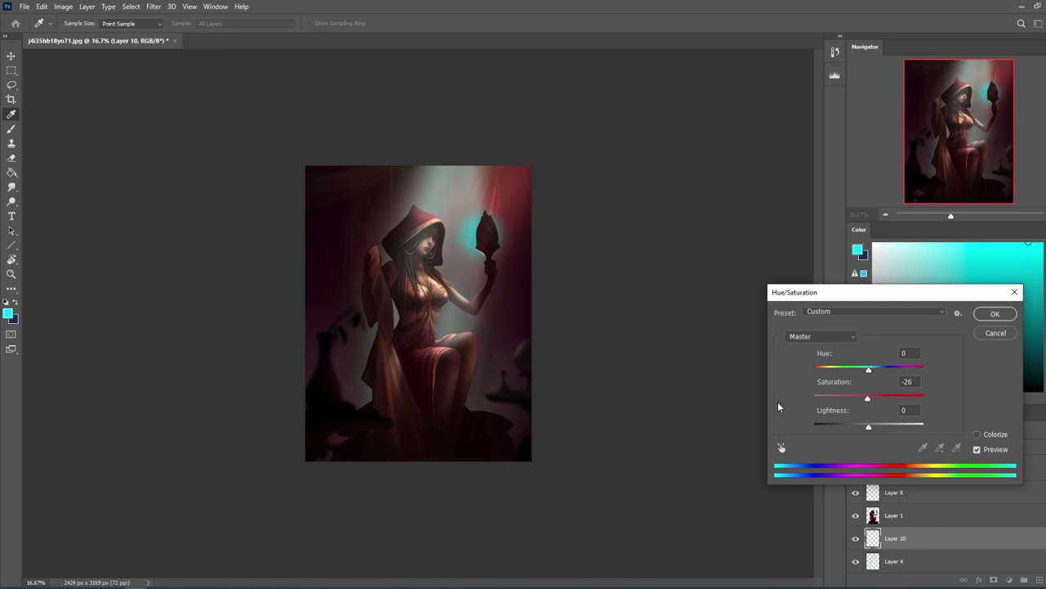
pyautogui.moveTo(868, 425); pyautogui.dragTo(906, 426)
pyautogui.click(997, 315)
# Erase the glow around the hand mirror on Layer 10 with a 1400 px soft eraser, and compare with the layer hidden.
pyautogui.press('e')
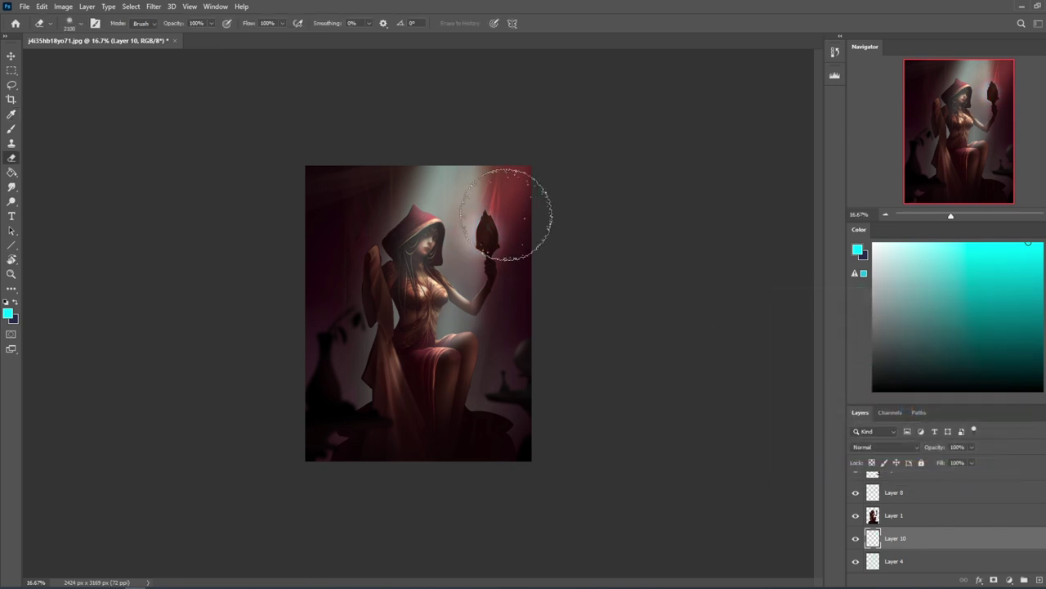
pyautogui.press('[')
pyautogui.press('[')
pyautogui.press('[')
pyautogui.press('[')
pyautogui.press('[')
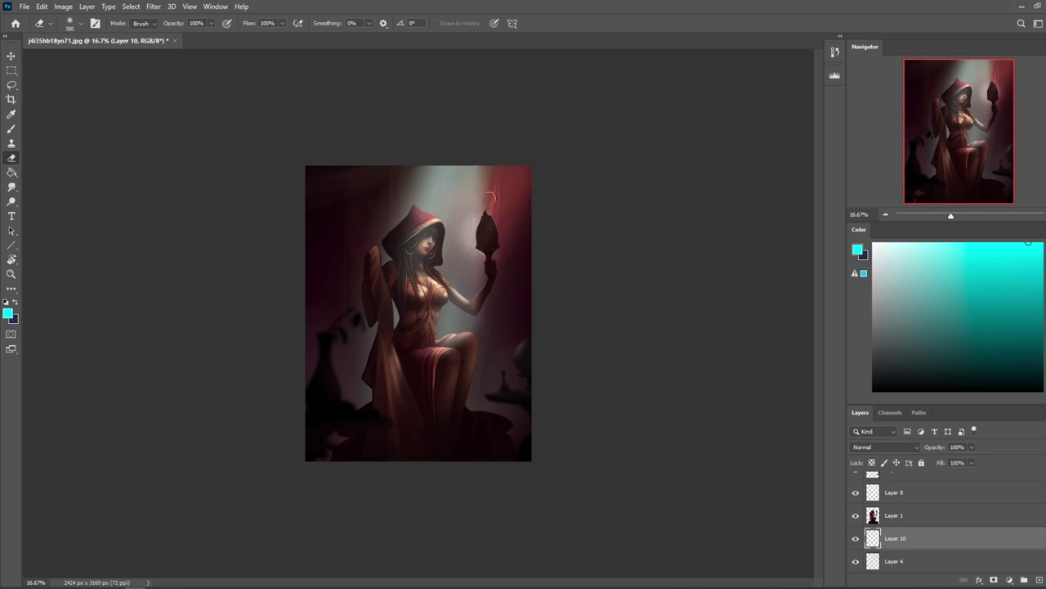
pyautogui.press(']')
pyautogui.press(']')
pyautogui.press(']')
pyautogui.press(']')
pyautogui.press(']')
pyautogui.press(']')
pyautogui.press(']')
pyautogui.press(']')
pyautogui.press(']')
pyautogui.press(']')
pyautogui.press(']')
pyautogui.click(478, 229)
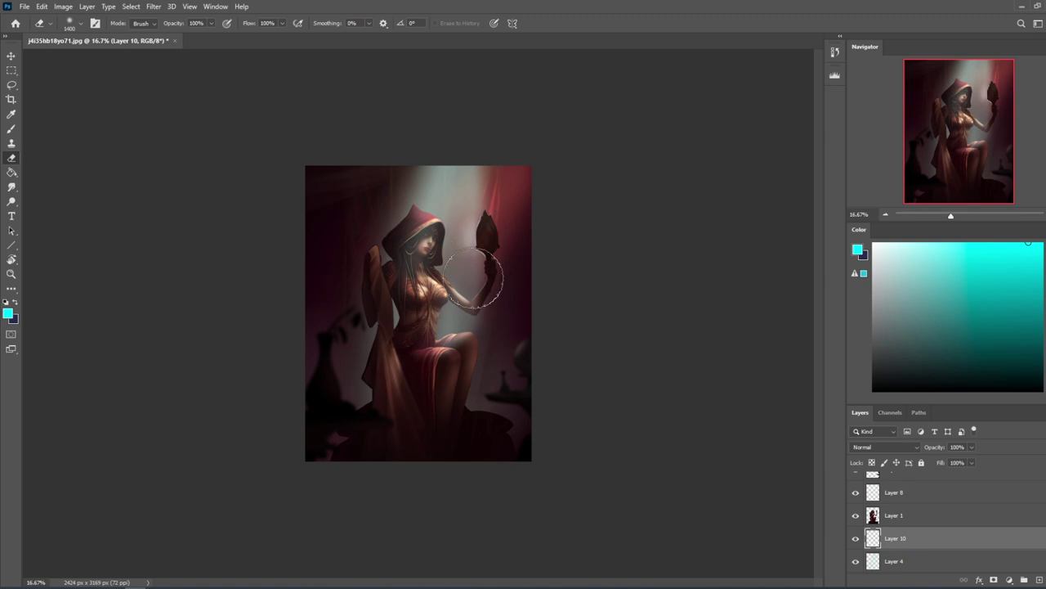
pyautogui.click(856, 538)
pyautogui.click(856, 540)
pyautogui.click(858, 540)
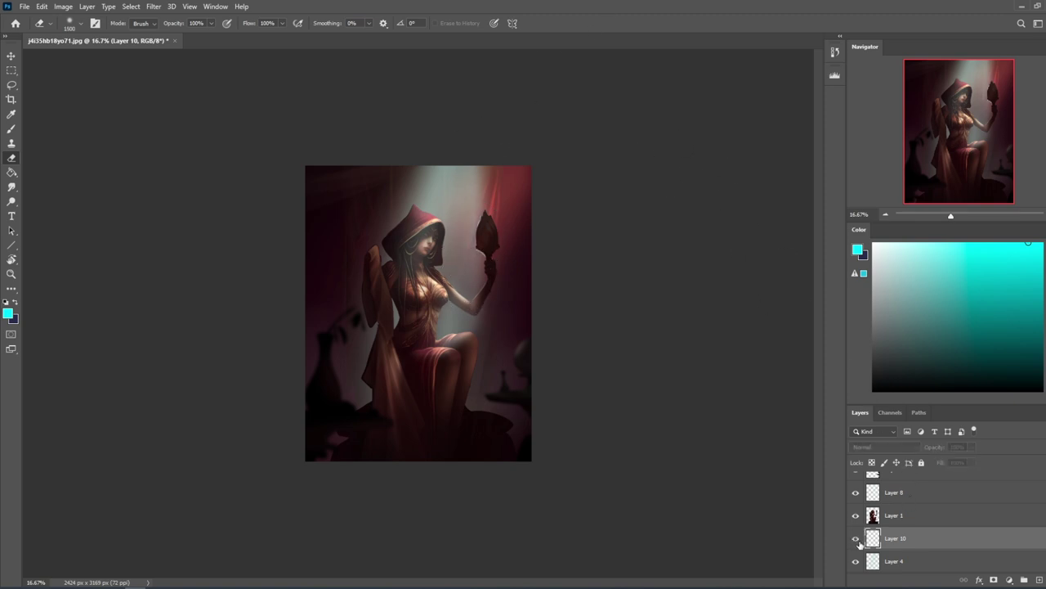
# Dodge the highlights in both eyes on Layer 1 with a 40 px brush at 26% exposure, and undo the last stroke.
pyautogui.click(917, 524)
pyautogui.press('z')
pyautogui.moveTo(458, 223); pyautogui.dragTo(526, 262)
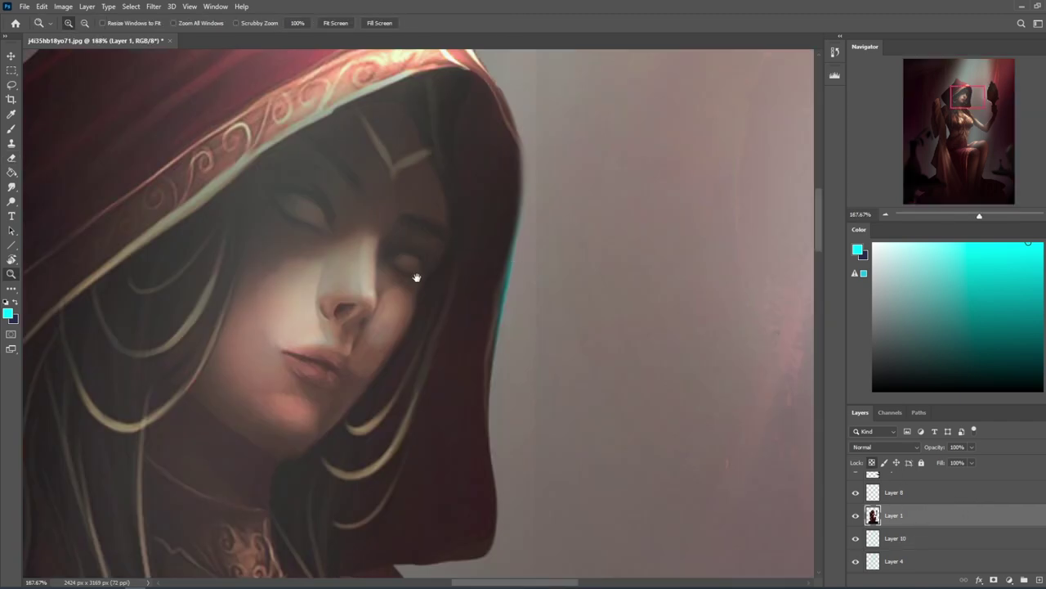
pyautogui.moveTo(416, 278); pyautogui.dragTo(541, 335)
pyautogui.press('o')
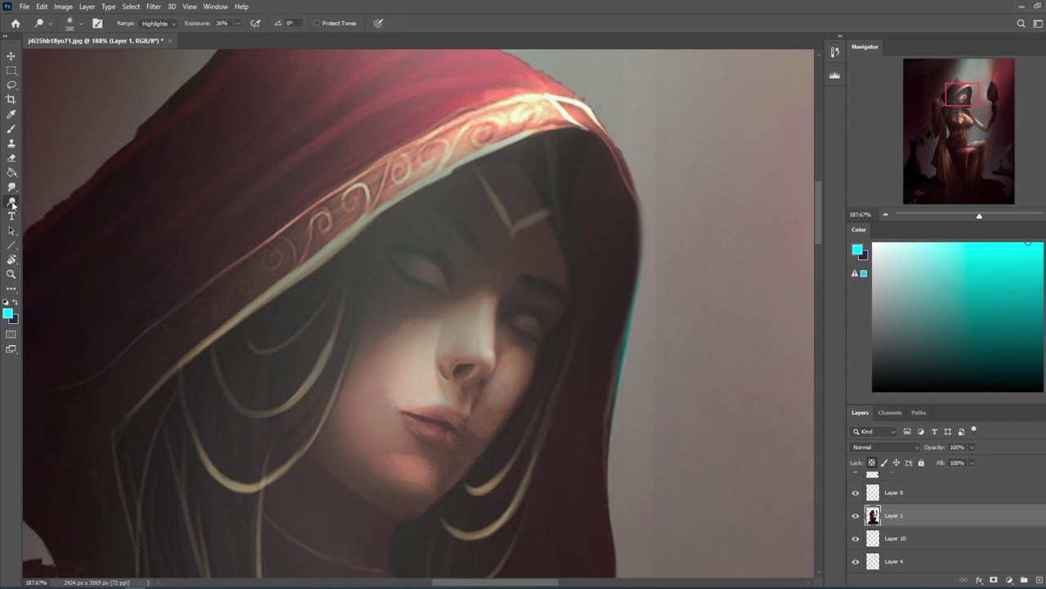
pyautogui.press('[')
pyautogui.press('[')
pyautogui.press('[')
pyautogui.press('[')
pyautogui.press('[')
pyautogui.press('[')
pyautogui.press('[')
pyautogui.press('[')
pyautogui.press('[')
pyautogui.press('[')
pyautogui.press('[')
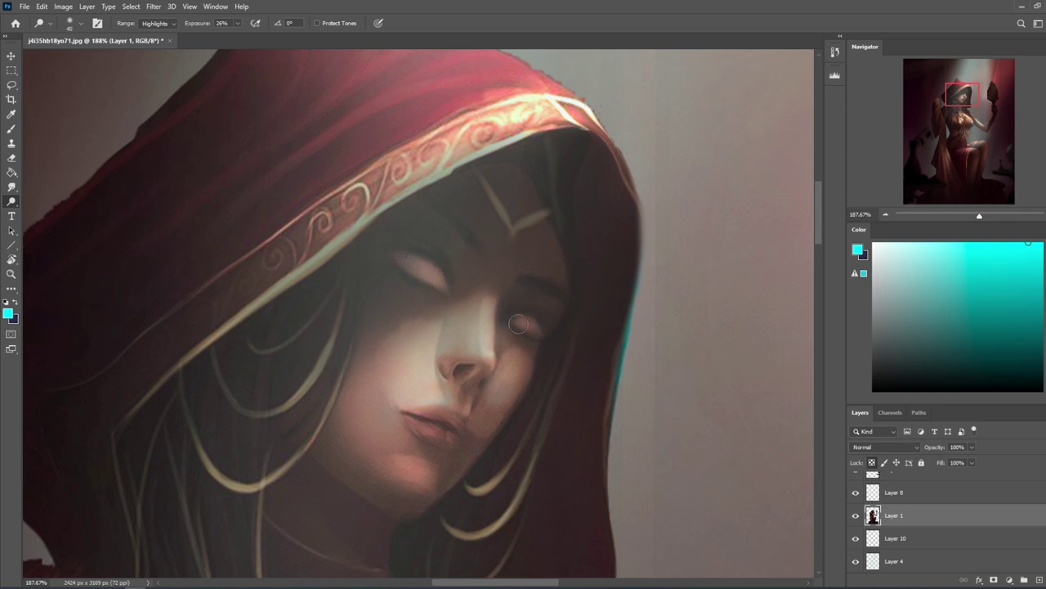
pyautogui.moveTo(533, 324); pyautogui.dragTo(544, 323)
pyautogui.hotkey('ctrl', 'z')
pyautogui.scroll(-5, 670, 350)
pyautogui.hotkey('ctrl', '0')
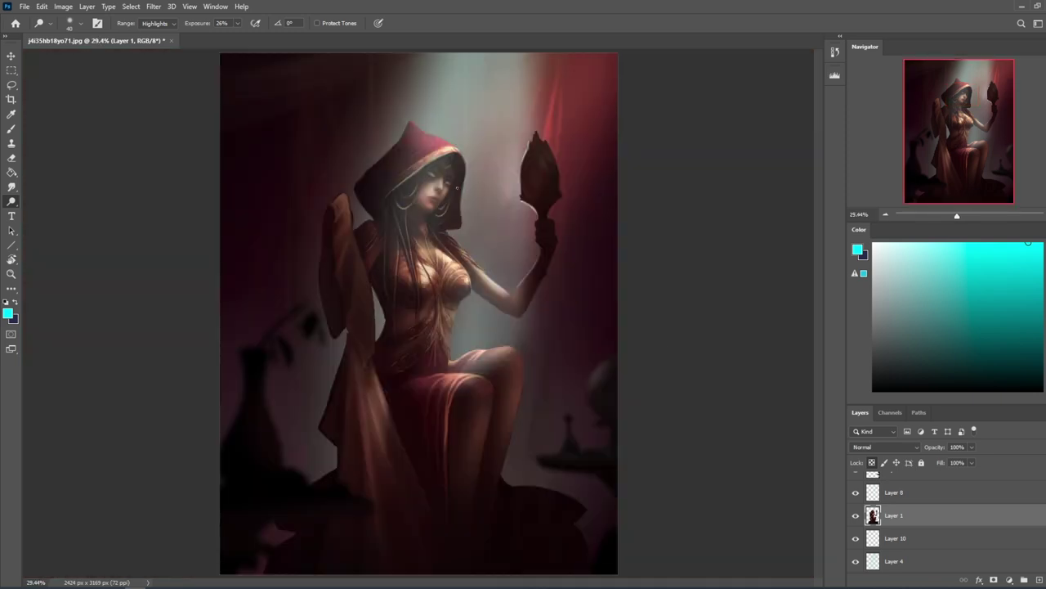
# Tint the figure's eyes yellow on Layer 1 with a 175 px brush in Color mode.
pyautogui.press('b')
pyautogui.click(1045, 372)
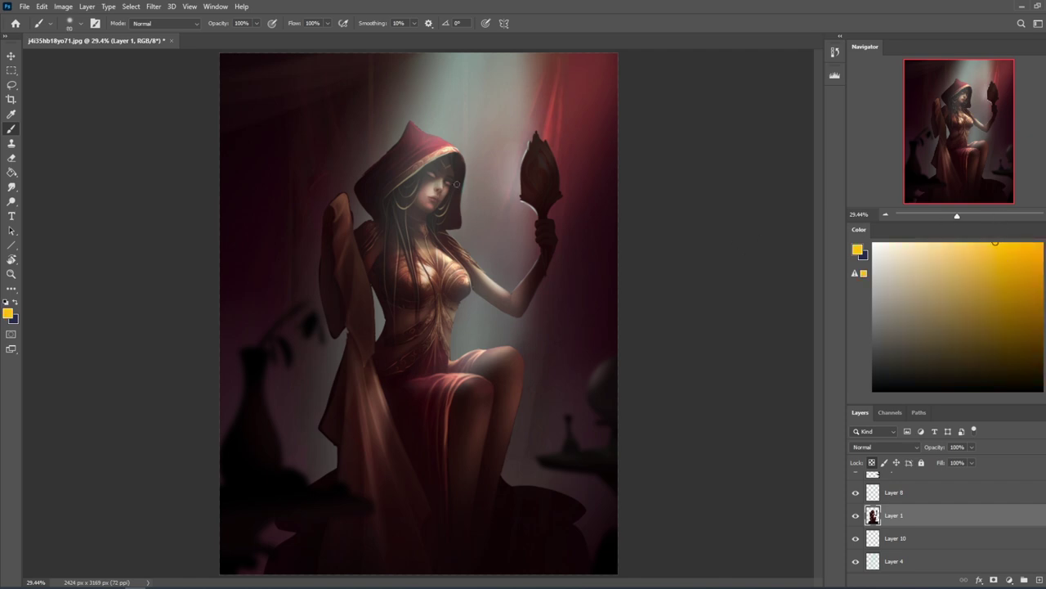
pyautogui.press(']')
pyautogui.click(184, 24)
pyautogui.click(180, 301)
pyautogui.moveTo(433, 177); pyautogui.dragTo(431, 173)
# Recolour the figure's eyes with a bright orange in Color mode.
pyautogui.keyDown('alt'); pyautogui.click(555, 111); pyautogui.keyUp('alt')
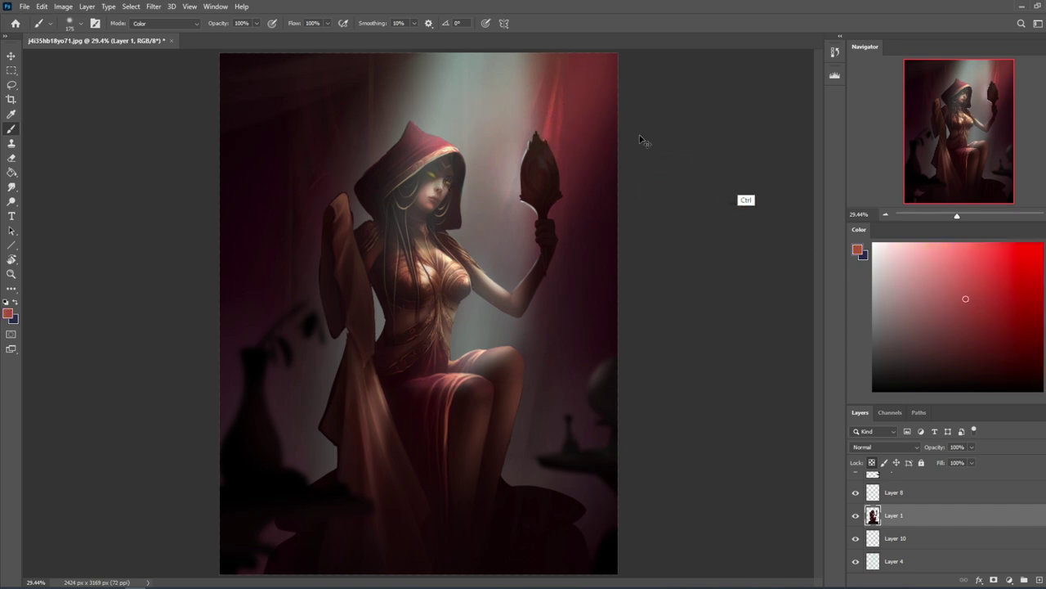
pyautogui.click(1045, 376)
pyautogui.click(981, 244)
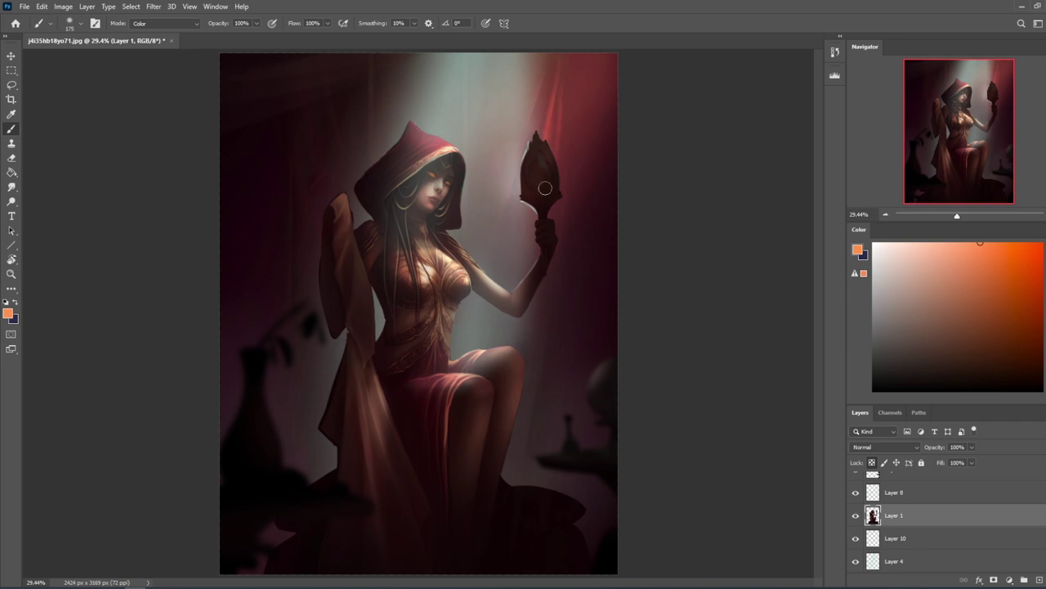
# Set up a larger black brush in Normal mode.
pyautogui.moveTo(927, 327); pyautogui.dragTo(823, 450)
pyautogui.press(']')
pyautogui.press(']')
pyautogui.press(']')
pyautogui.press(']')
pyautogui.press(']')
pyautogui.click(170, 27)
pyautogui.click(144, 27)
# Enlarge the layer list and hide Layers 5, 6, 7, 8 and 9 above Layer 1.
pyautogui.press('z')
pyautogui.moveTo(404, 182); pyautogui.dragTo(463, 252)
pyautogui.scroll(2, 1019, 506)
pyautogui.moveTo(856, 526); pyautogui.dragTo(865, 480)
pyautogui.moveTo(992, 401); pyautogui.dragTo(991, 317)
pyautogui.scroll(2, 858, 458)
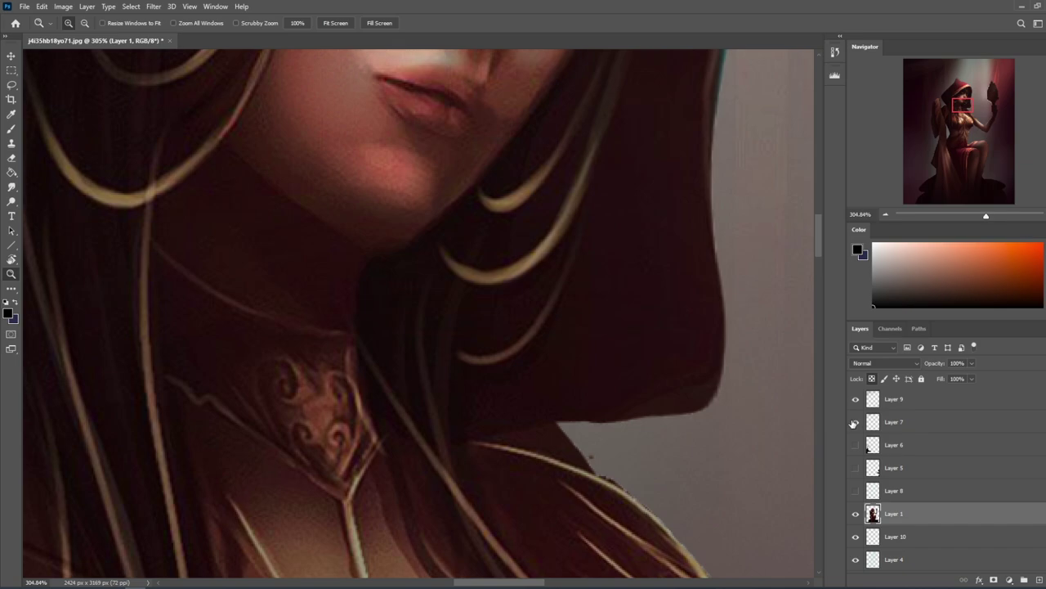
pyautogui.moveTo(855, 422); pyautogui.dragTo(854, 400)
pyautogui.moveTo(526, 211); pyautogui.dragTo(534, 367)
# Rotate the canvas view and darken the corner of the mouth on Layer 1 with a sampled near-black colour and a 30 px brush.
pyautogui.press('r')
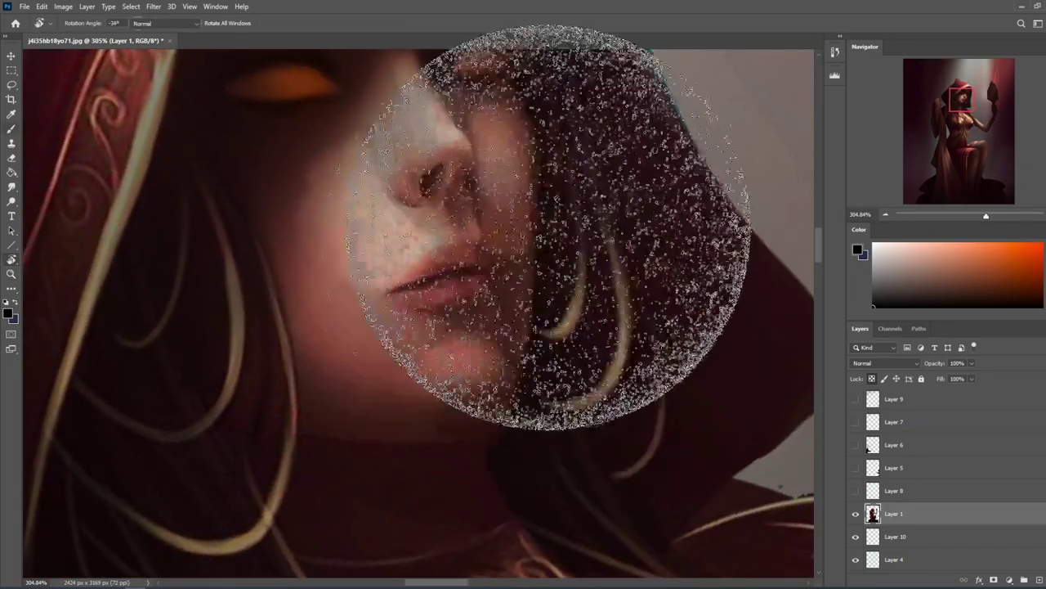
pyautogui.press('b')
pyautogui.keyDown('alt'); pyautogui.click(554, 240); pyautogui.keyUp('alt')
pyautogui.press('[')
pyautogui.press('[')
pyautogui.press('[')
pyautogui.press('[')
pyautogui.press('[')
pyautogui.press('[')
pyautogui.press('[')
pyautogui.press('[')
pyautogui.press('[')
pyautogui.press('[')
pyautogui.click(378, 294)
pyautogui.click(380, 296)
pyautogui.hotkey('ctrl', '1')
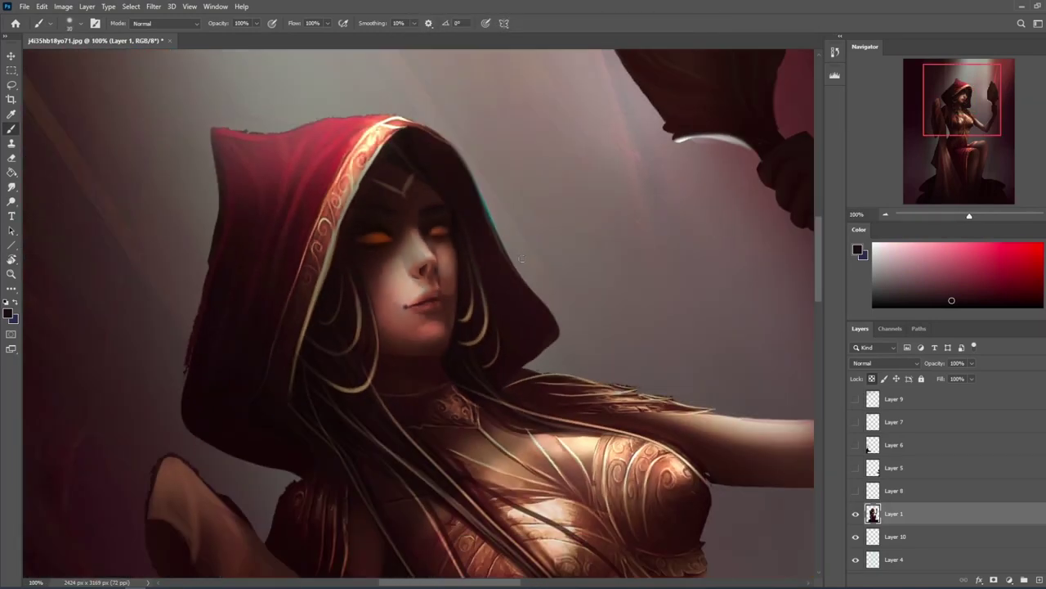
# Refine the shading around the mouth and chin with sampled dark red and skin tones, lowering the brush opacity to 38%.
pyautogui.keyDown('alt'); pyautogui.click(429, 299); pyautogui.keyUp('alt')
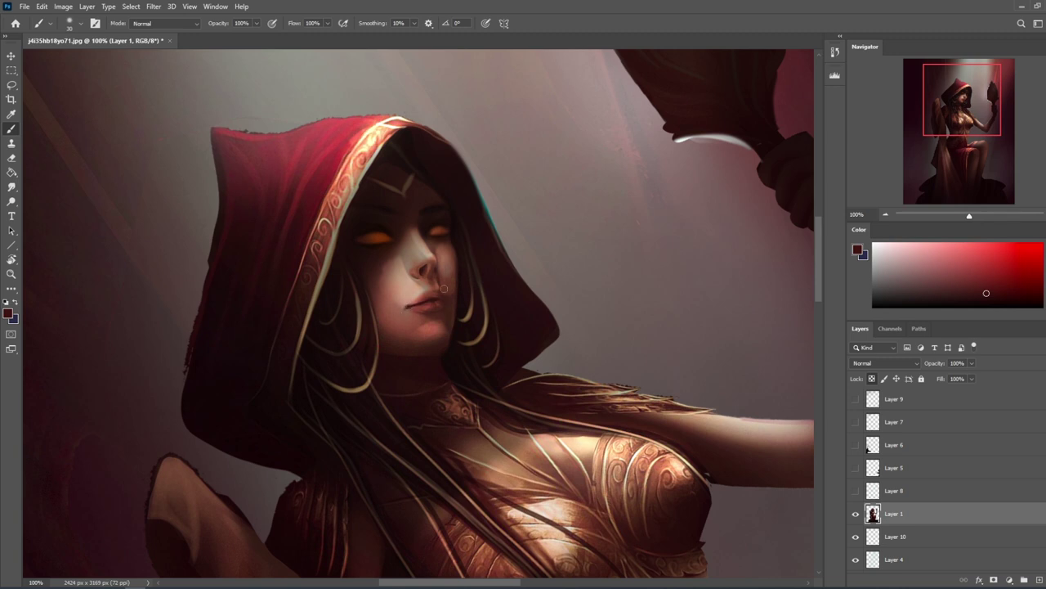
pyautogui.press(']')
pyautogui.press(']')
pyautogui.keyDown('alt'); pyautogui.click(406, 311); pyautogui.keyUp('alt')
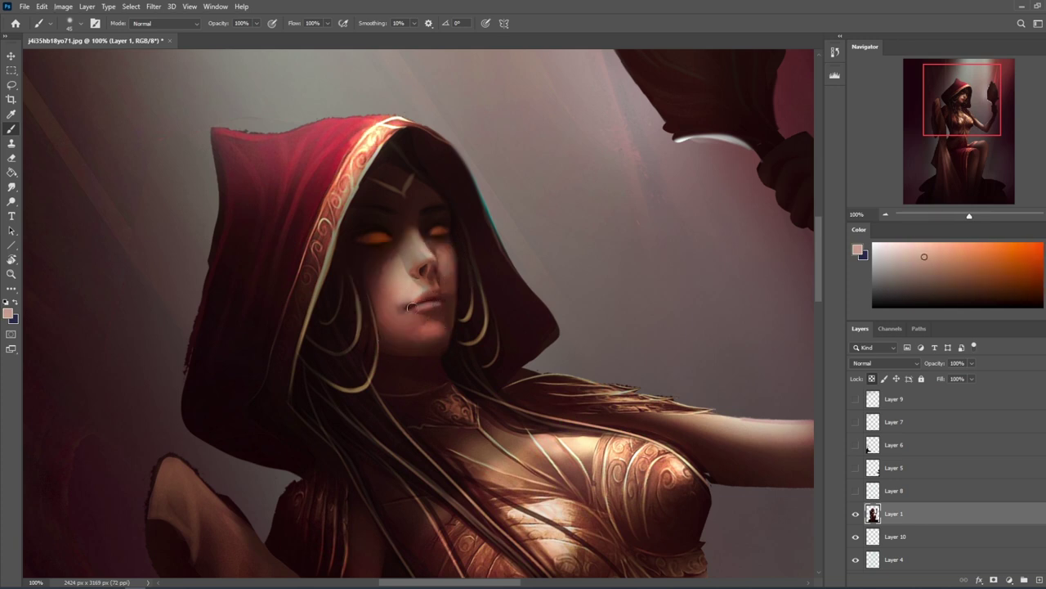
pyautogui.press('3')
pyautogui.press('8')
pyautogui.keyDown('alt'); pyautogui.click(433, 328); pyautogui.keyUp('alt')
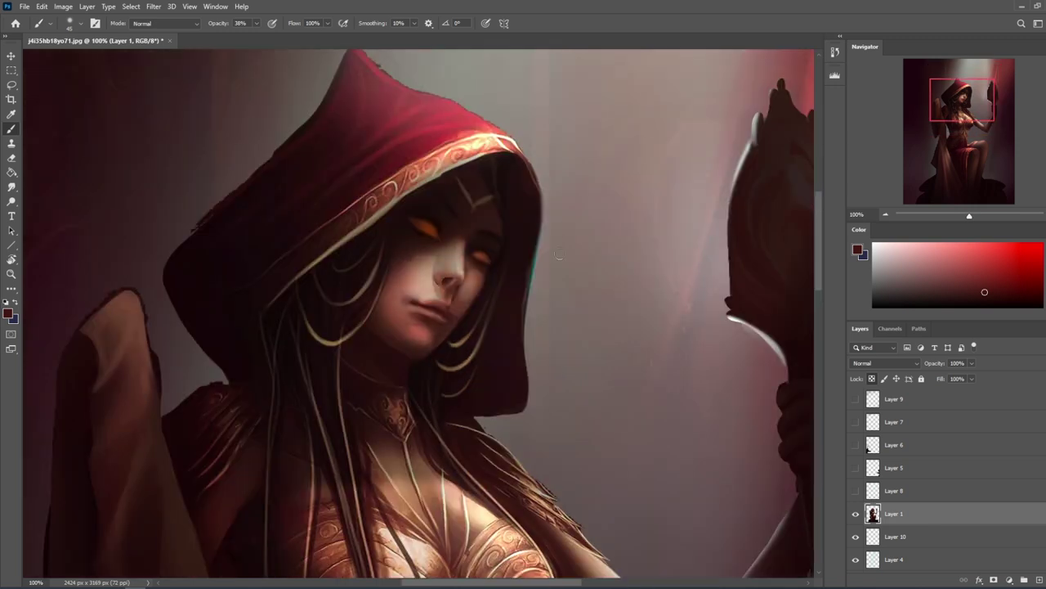
pyautogui.keyDown('alt'); pyautogui.click(428, 293); pyautogui.keyUp('alt')
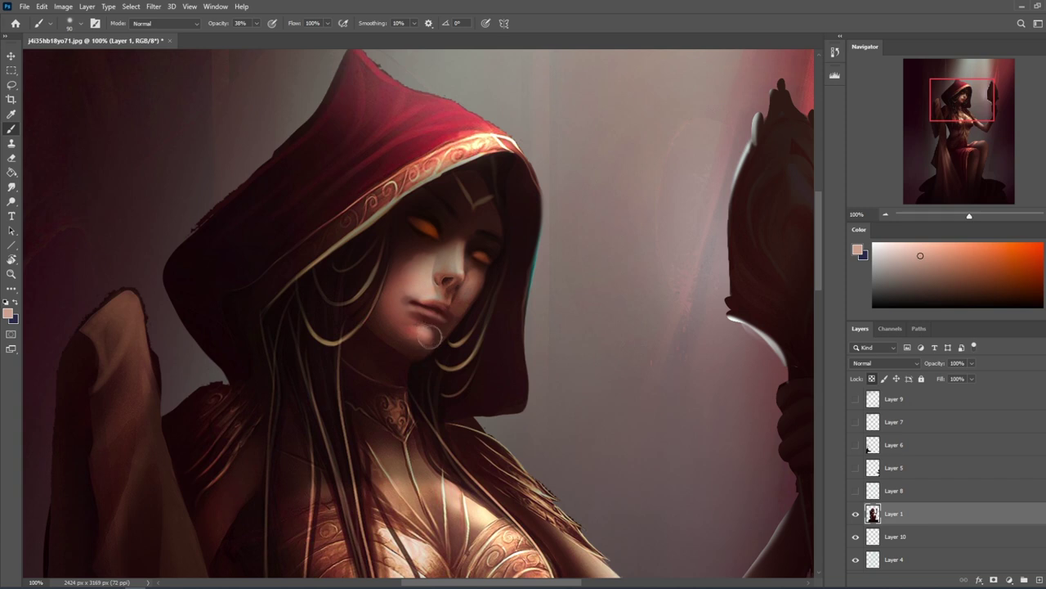
# Define the lips with dark brown tones using a 10 px brush at 88% opacity.
pyautogui.click(980, 292)
pyautogui.press('[')
pyautogui.press('[')
pyautogui.press('[')
pyautogui.press('[')
pyautogui.press('[')
pyautogui.press('[')
pyautogui.press('[')
pyautogui.click(256, 23)
pyautogui.moveTo(255, 36); pyautogui.dragTo(282, 36)
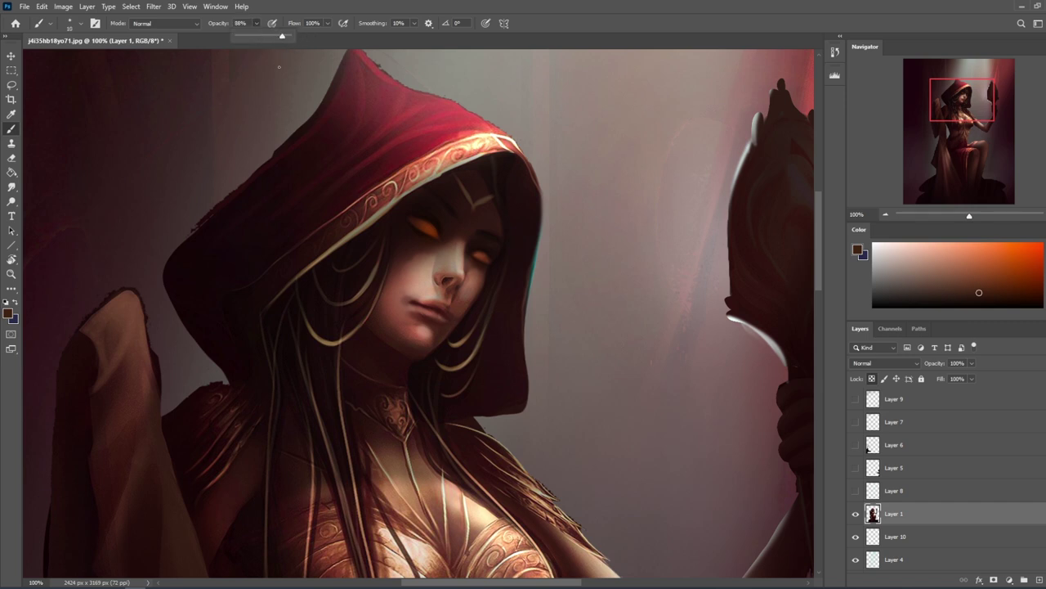
pyautogui.click(999, 295)
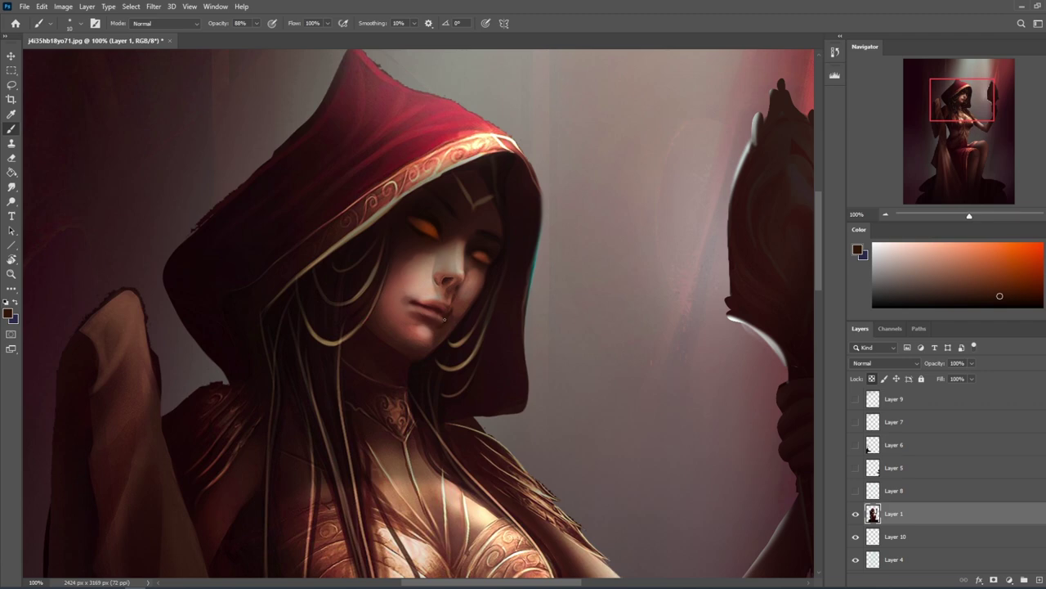
# Blend the figure's painted details on Layer 1 with a 10 px Smudge tool at 12% strength.
pyautogui.scroll(-4, 448, 320)
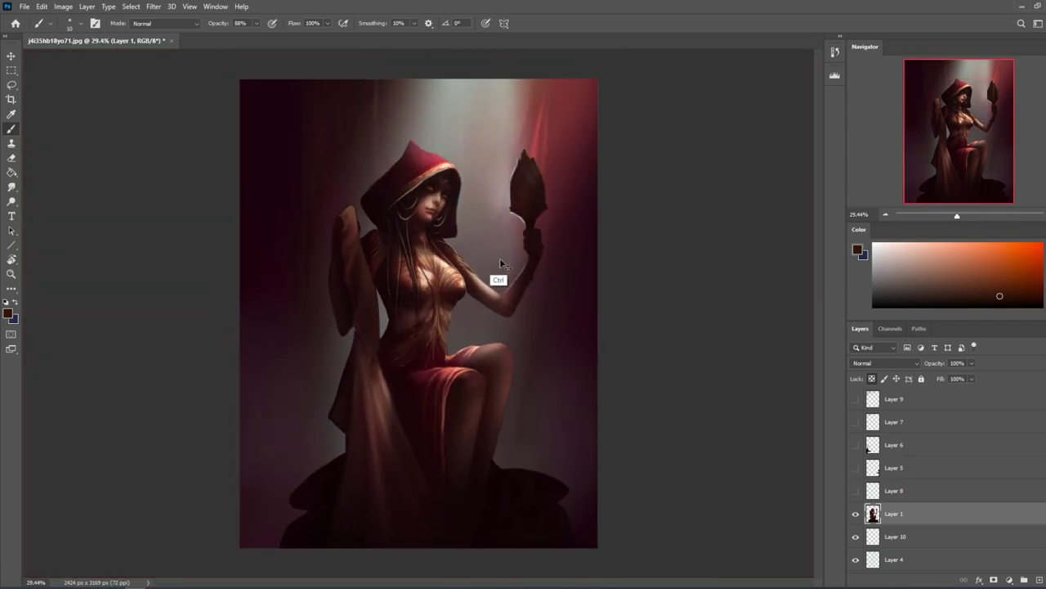
pyautogui.scroll(2, 491, 250)
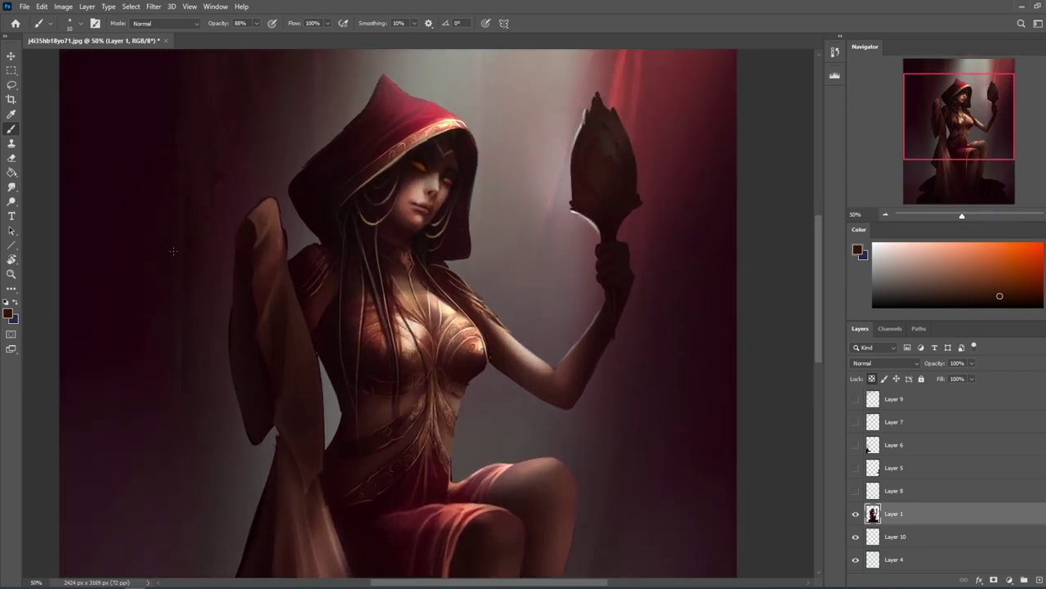
pyautogui.click(12, 187)
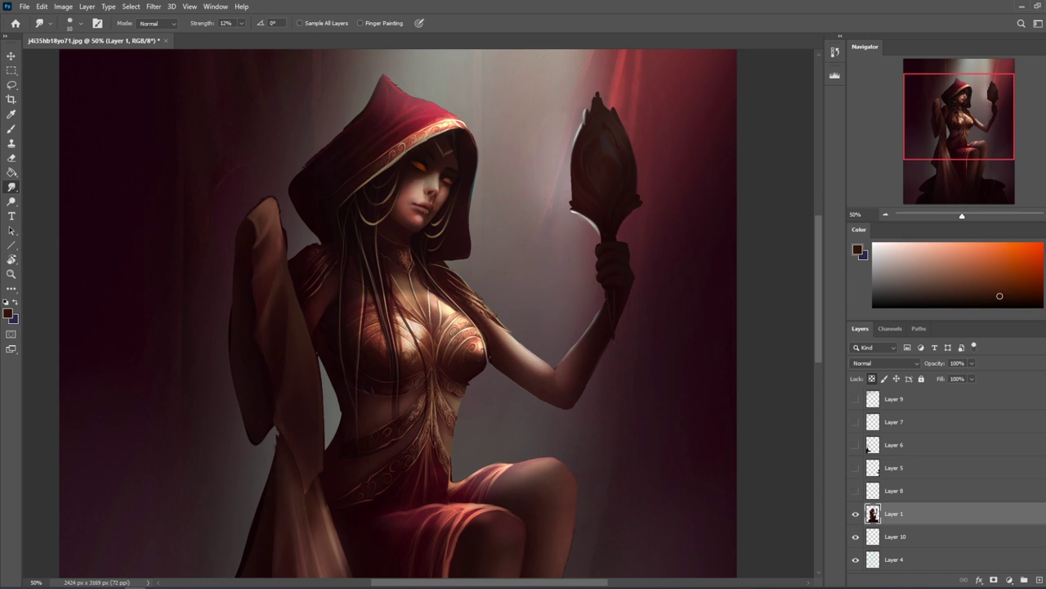
# Tint the lips with a muted red sampled from the background using a 100 px brush in Color mode.
pyautogui.press('b')
pyautogui.keyDown('alt'); pyautogui.click(631, 115); pyautogui.keyUp('alt')
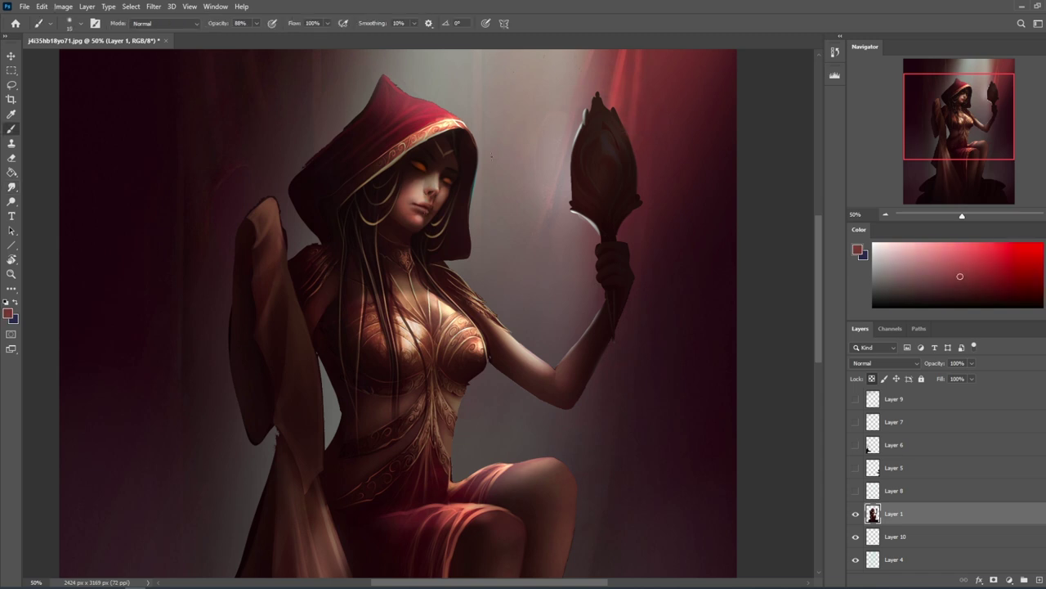
pyautogui.click(163, 23)
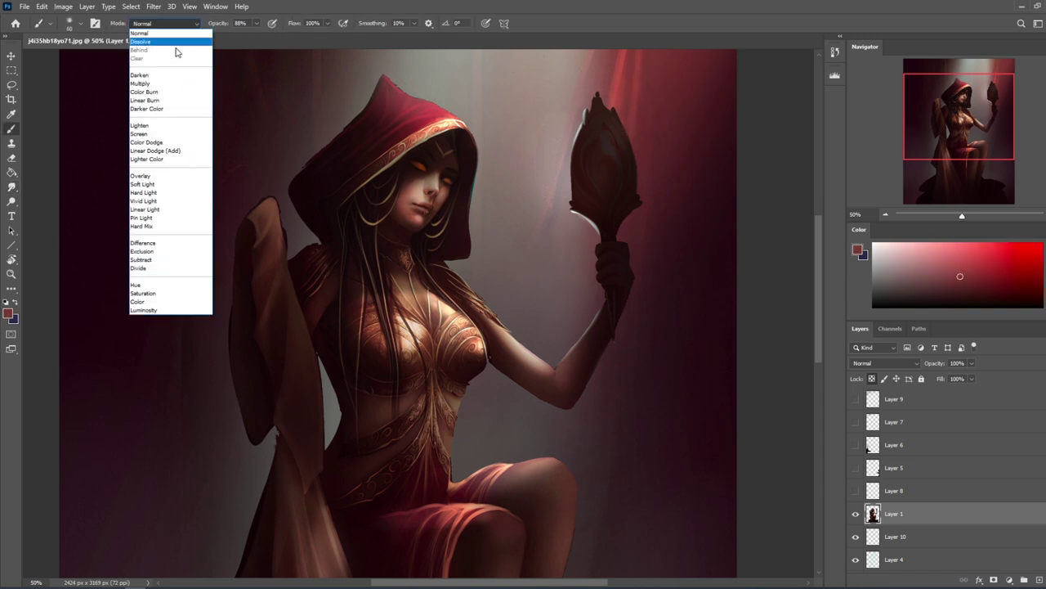
pyautogui.click(163, 301)
pyautogui.press(']')
pyautogui.press(']')
pyautogui.press(']')
pyautogui.press(']')
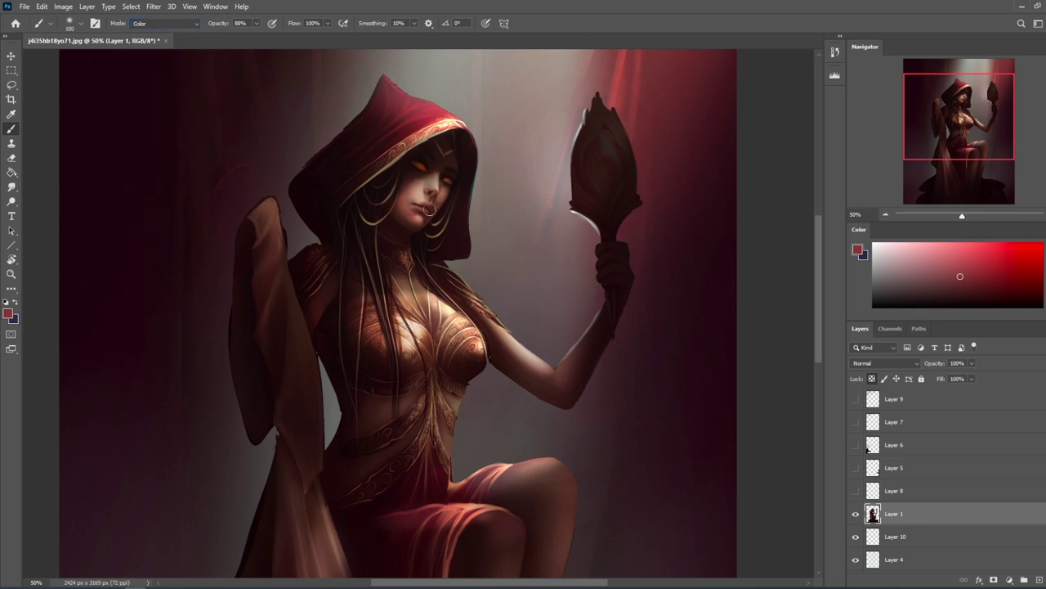
pyautogui.moveTo(429, 212); pyautogui.dragTo(427, 213)
# Deepen the lips with a darker red in Darken mode, and switch the brush colour to white.
pyautogui.click(976, 300)
pyautogui.click(1008, 297)
pyautogui.click(183, 22)
pyautogui.click(159, 72)
pyautogui.click(874, 244)
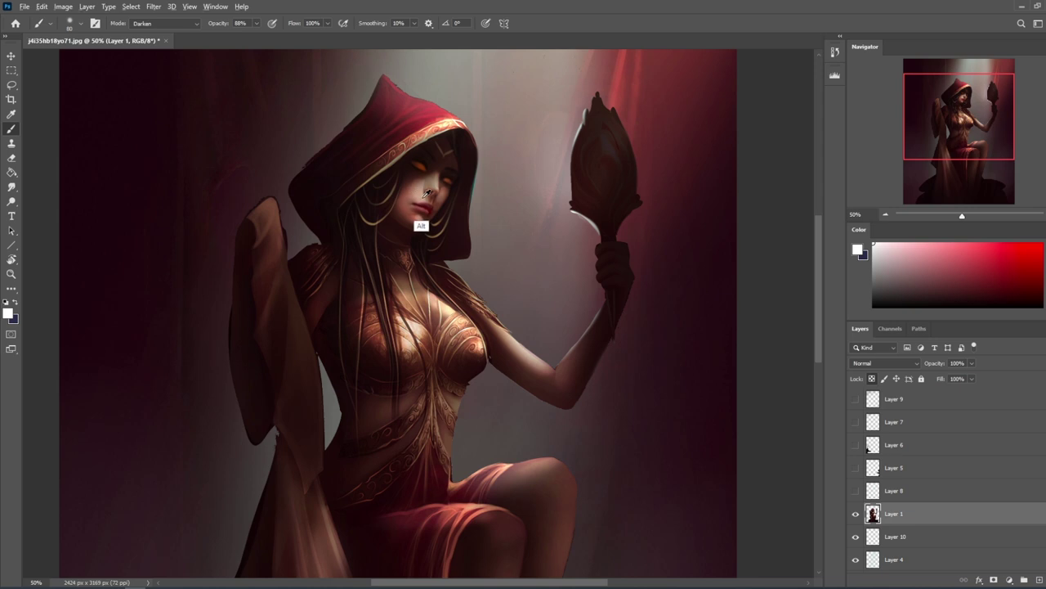
# Touch up the highlights around the nose and mouth with a sampled skin tone, using a 15 px Normal-mode brush at 100% opacity, and smudge them.
pyautogui.keyDown('alt'); pyautogui.click(420, 204); pyautogui.keyUp('alt')
pyautogui.click(183, 23)
pyautogui.click(155, 27)
pyautogui.click(256, 23)
pyautogui.moveTo(256, 36); pyautogui.dragTo(552, 38)
pyautogui.press('[')
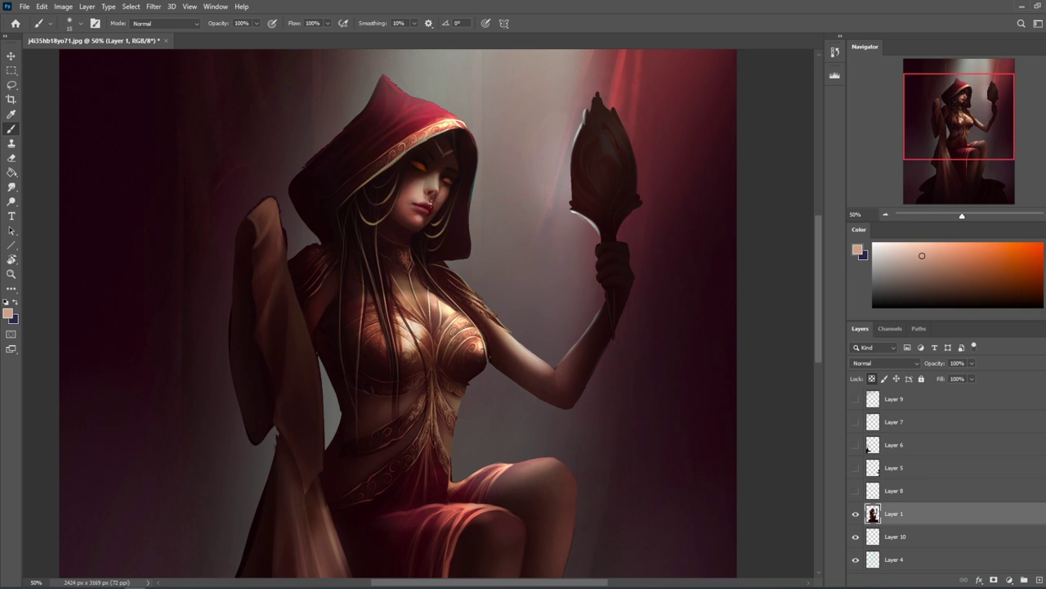
pyautogui.click(12, 187)
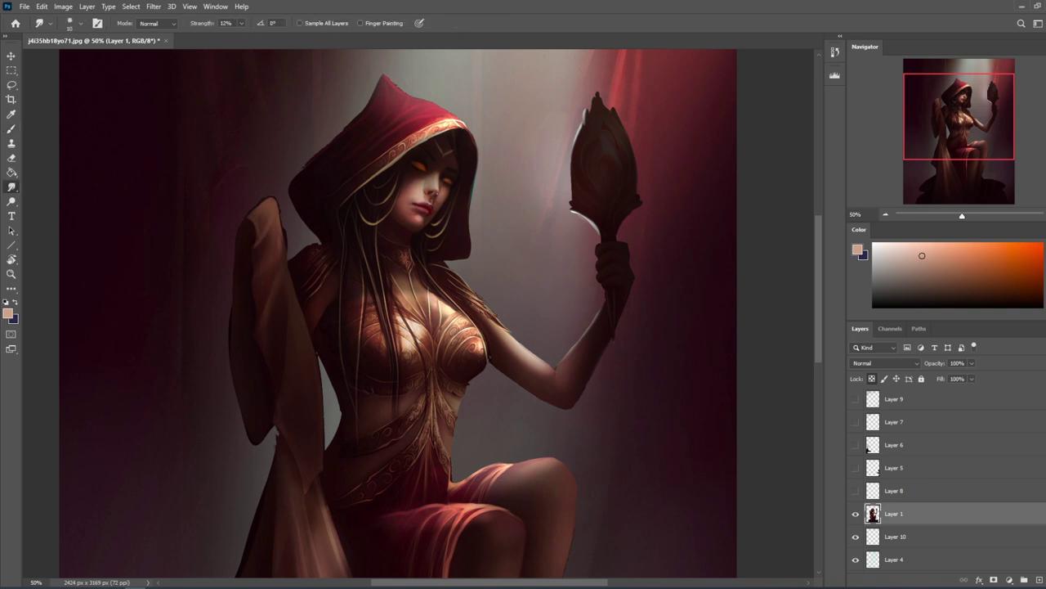
# Shade the shadowed cheek and jawline on Layer 1 with sampled reddish browns and a darker brown, blending with the Smudge tool.
pyautogui.press('b')
pyautogui.keyDown('alt'); pyautogui.click(434, 204); pyautogui.keyUp('alt')
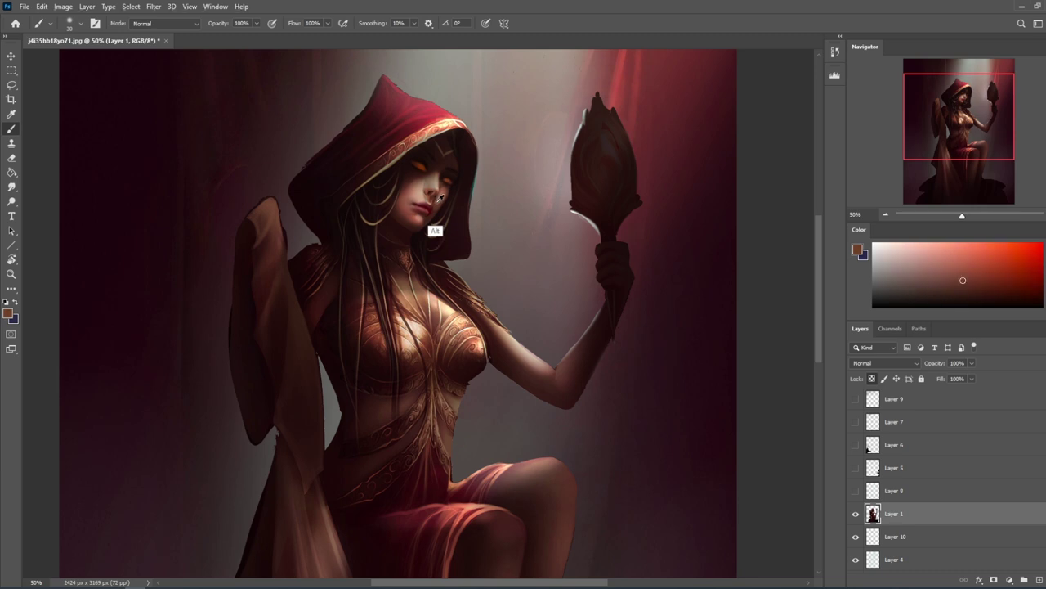
pyautogui.keyDown('alt'); pyautogui.click(446, 190); pyautogui.keyUp('alt')
pyautogui.keyDown('alt'); pyautogui.click(437, 236); pyautogui.keyUp('alt')
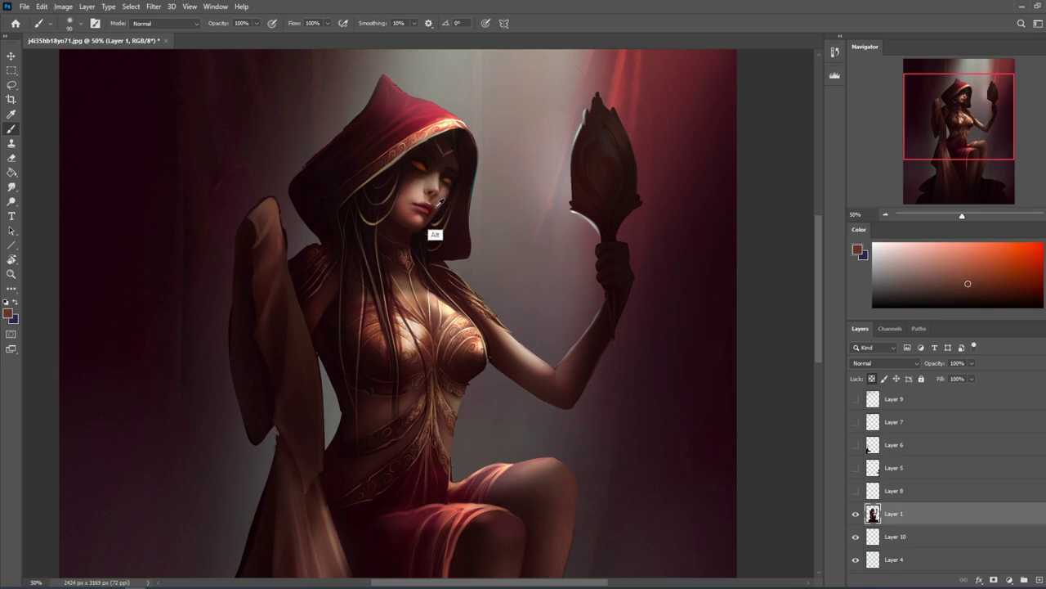
pyautogui.click(10, 187)
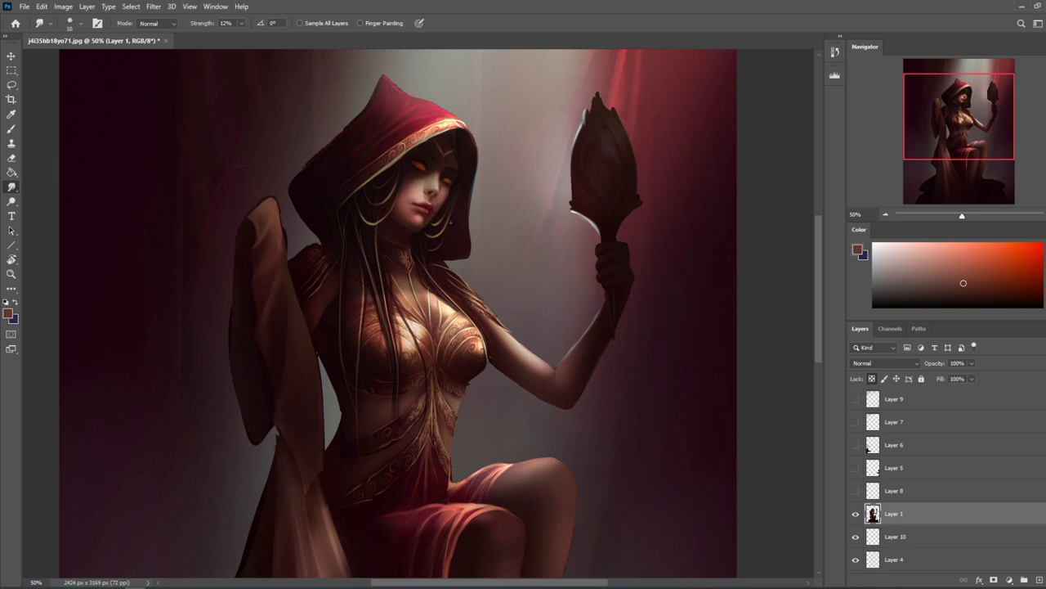
pyautogui.press('b')
pyautogui.click(971, 298)
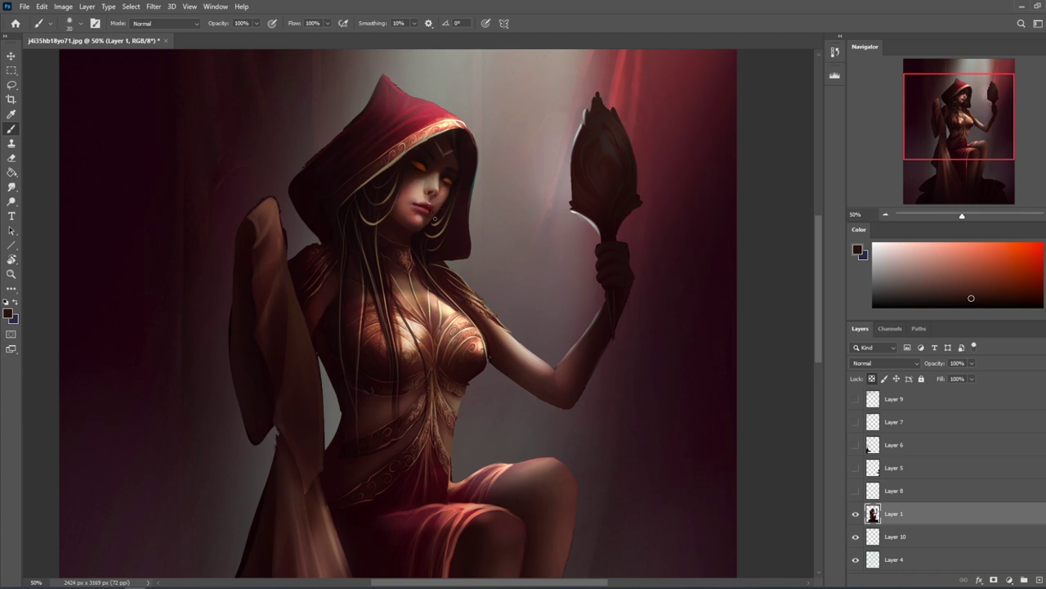
# Brush a sampled muted brown softly beside the jaw on a new layer above Layer 1 with a 200 px brush.
pyautogui.press(']')
pyautogui.press(']')
pyautogui.press(']')
pyautogui.press(']')
pyautogui.press(']')
pyautogui.click(188, 24)
pyautogui.click(239, 26)
pyautogui.keyDown('alt'); pyautogui.click(444, 231); pyautogui.keyUp('alt')
pyautogui.press('[')
pyautogui.press('[')
pyautogui.press('[')
pyautogui.press(']')
pyautogui.press(']')
pyautogui.press(']')
pyautogui.press(']')
pyautogui.hotkey('ctrl', 'shift', 'alt', 'n')
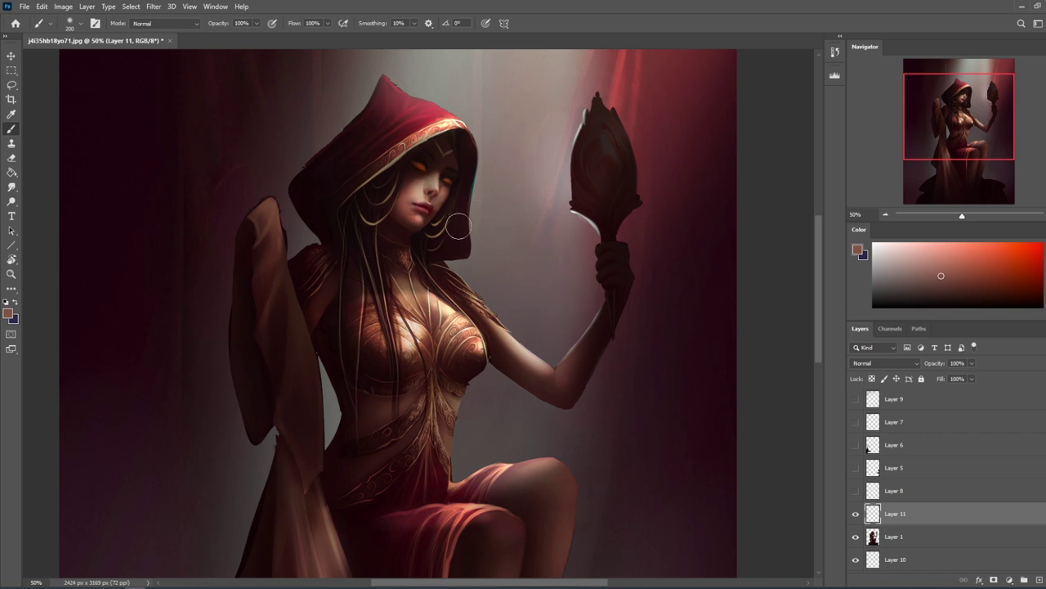
pyautogui.hotkey('ctrl', 'e')
pyautogui.click(1024, 580)
# Erase excess paint near the earring on Layer 11 with a 25 px eraser, and merge the layer into Layer 1.
pyautogui.press('e')
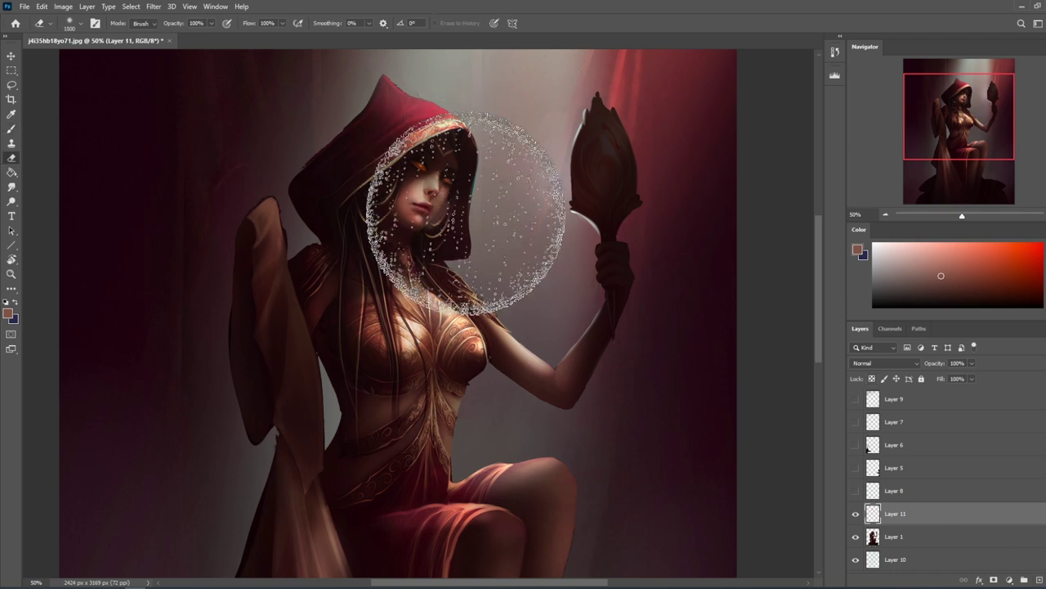
pyautogui.rightClick(479, 206)
pyautogui.doubleClick(529, 422)
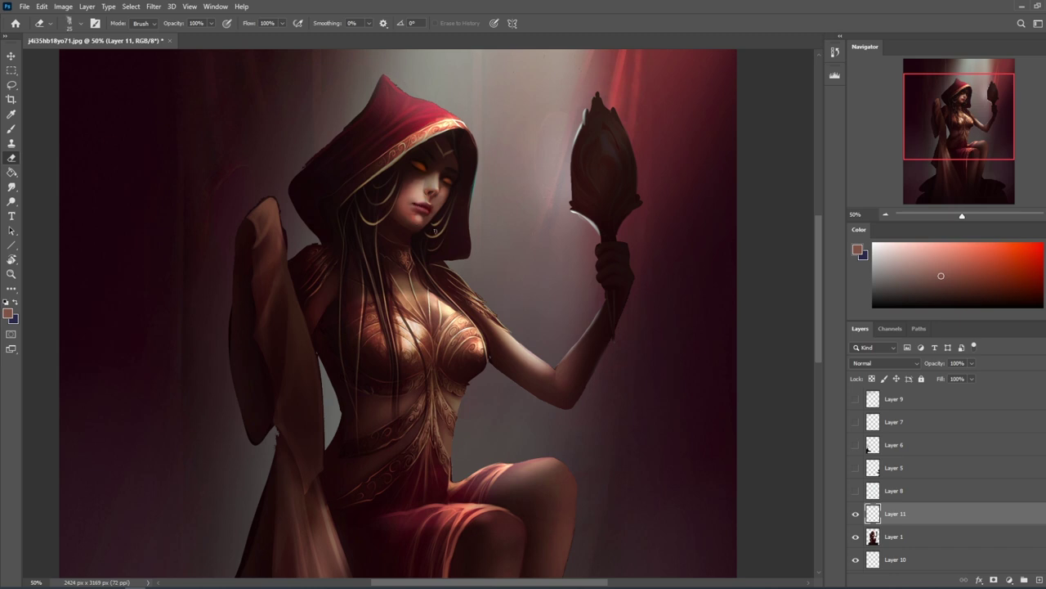
pyautogui.hotkey('ctrl', '0')
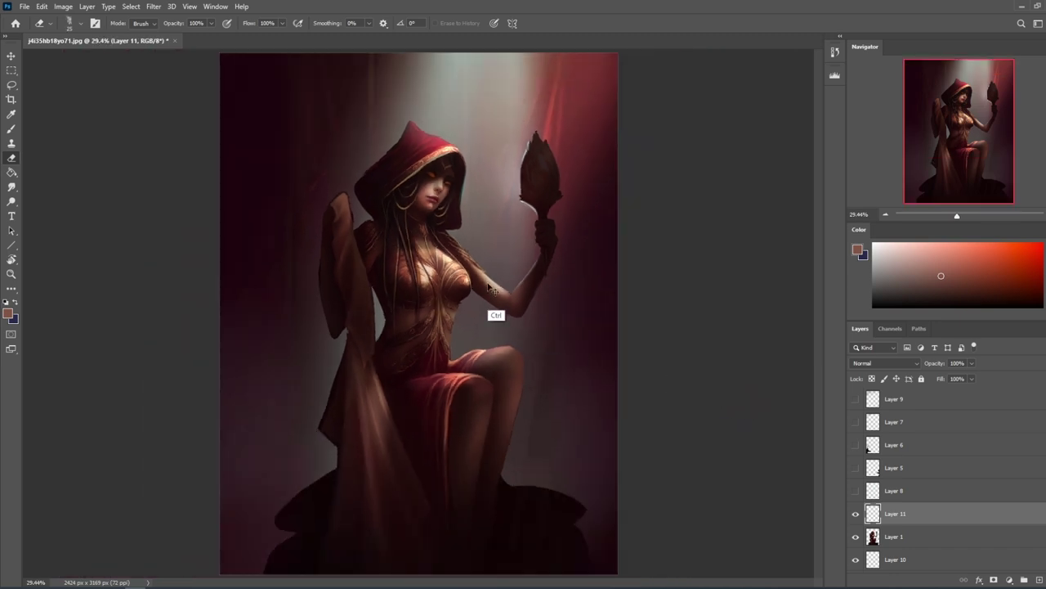
pyautogui.rightClick(902, 521)
pyautogui.click(940, 376)
# Sample the dark shadow colour beside the chin and lasso a thin strip along the shadowed cheek and jaw edge.
pyautogui.press('z')
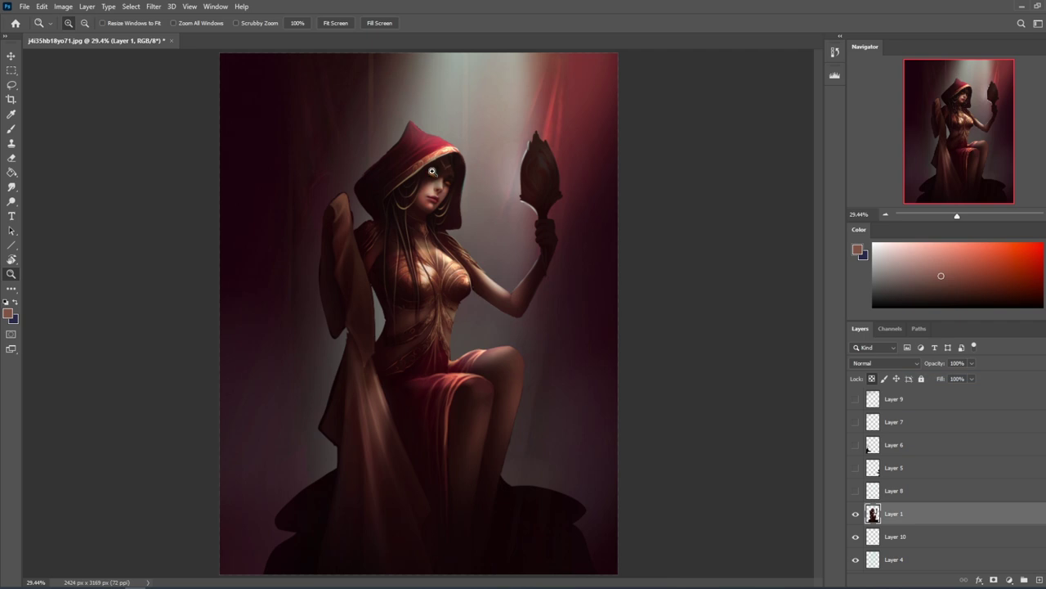
pyautogui.moveTo(431, 263); pyautogui.dragTo(462, 225)
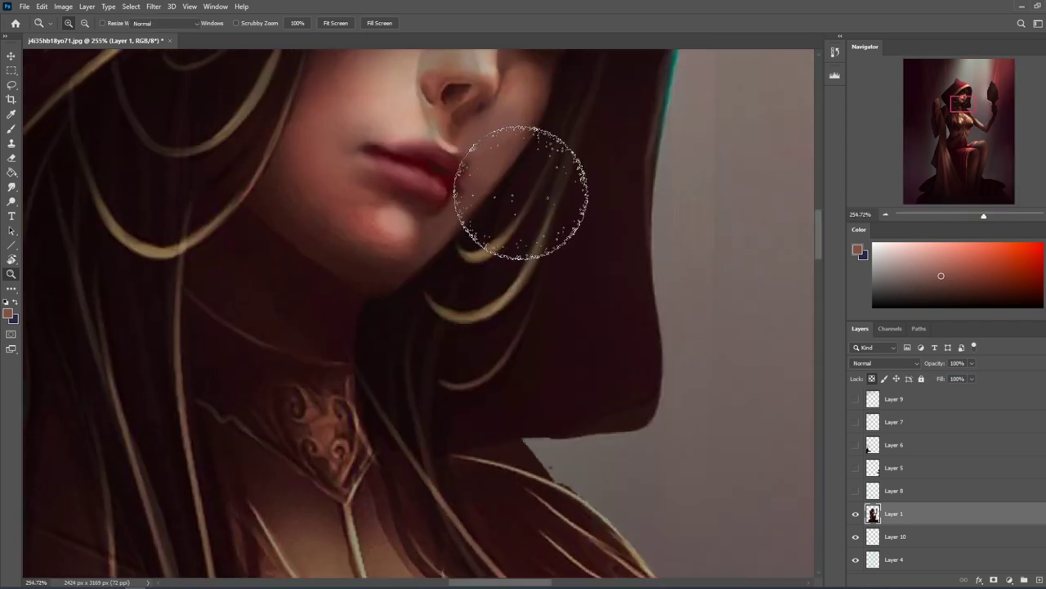
pyautogui.scroll(3, 485, 351)
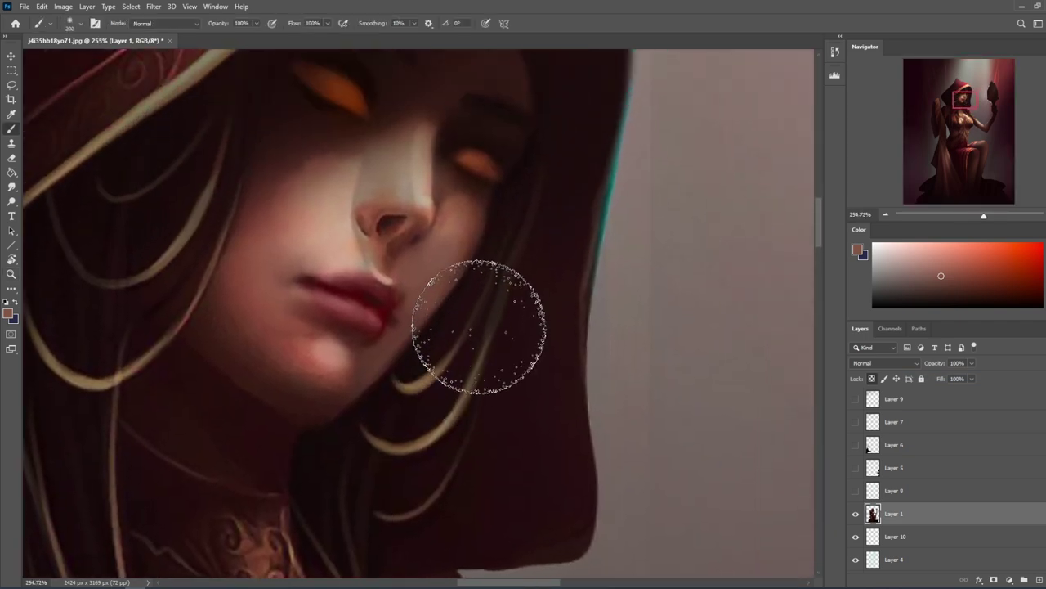
pyautogui.keyDown('alt'); pyautogui.click(380, 384); pyautogui.keyUp('alt')
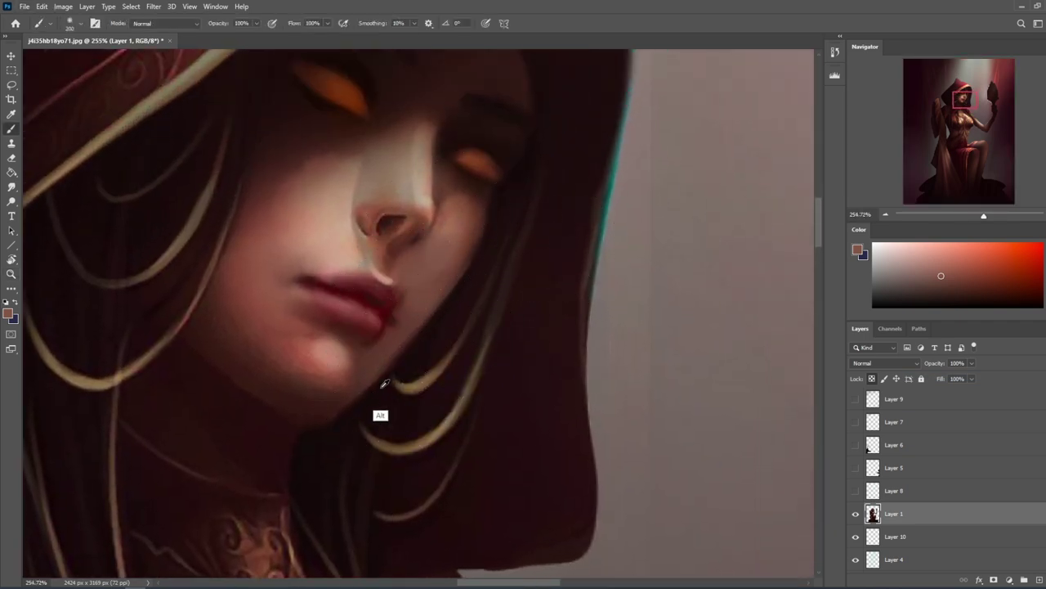
pyautogui.press('l')
pyautogui.moveTo(486, 238)
pyautogui.mouseDown()
pyautogui.moveTo(433, 316)
pyautogui.moveTo(484, 247)
pyautogui.mouseUp()
pyautogui.press('Return')
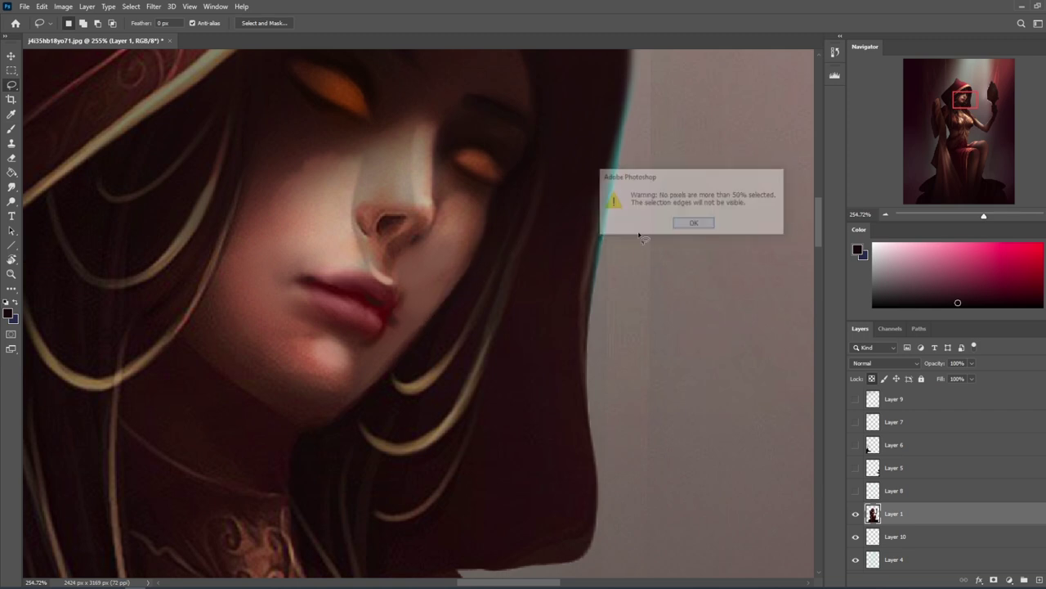
pyautogui.moveTo(477, 260)
pyautogui.mouseDown()
pyautogui.moveTo(420, 334)
pyautogui.moveTo(482, 252)
pyautogui.moveTo(351, 421)
pyautogui.moveTo(481, 276)
pyautogui.mouseUp()
pyautogui.moveTo(381, 365)
pyautogui.keyDown('shift'); pyautogui.mouseDown()
pyautogui.moveTo(314, 435)
pyautogui.moveTo(351, 360)
pyautogui.mouseUp(); pyautogui.keyUp('shift')
pyautogui.hotkey('ctrl', 'z')
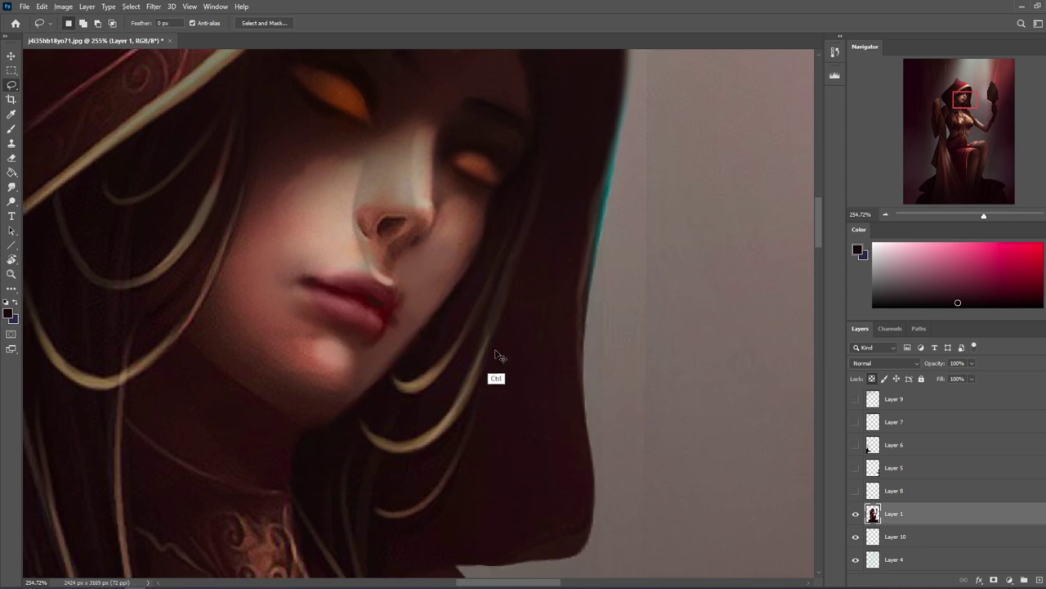
# Darken the selected jaw edge with a 60 px brush in the sampled near-black tone, and clear the selection.
pyautogui.hotkey('ctrl', '1')
pyautogui.press('b')
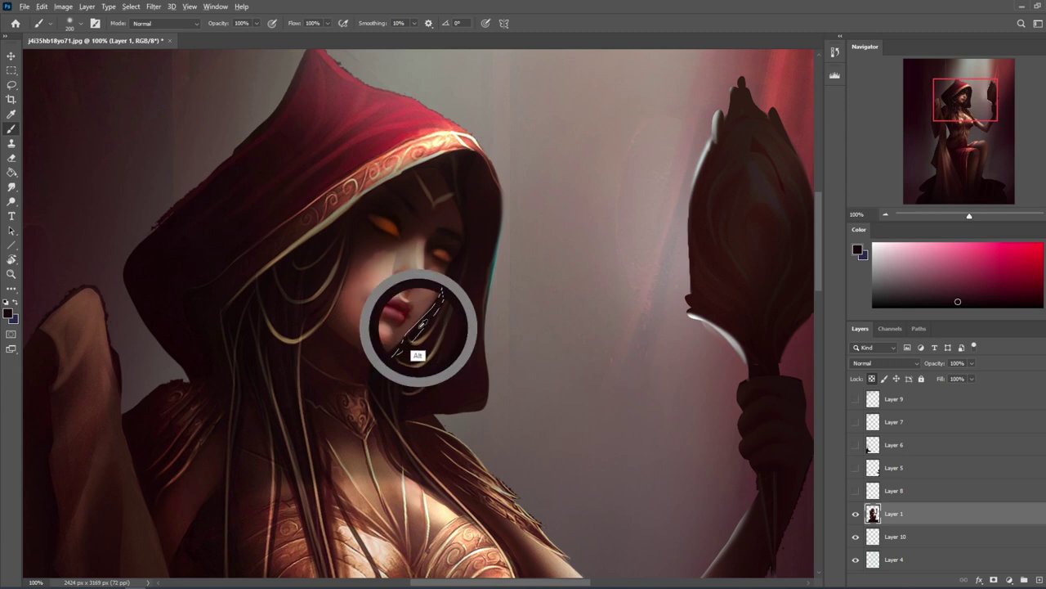
pyautogui.press('[')
pyautogui.press('[')
pyautogui.press('[')
pyautogui.press('[')
pyautogui.press('[')
pyautogui.press('[')
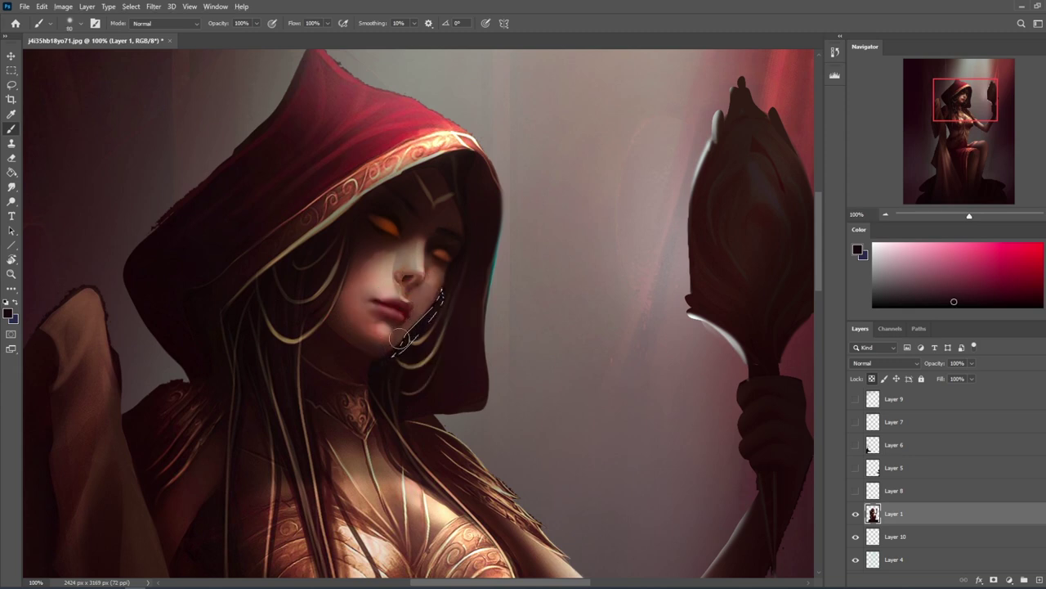
pyautogui.press('m')
pyautogui.rightClick(421, 297)
pyautogui.press('Escape')
pyautogui.click(153, 6)
pyautogui.click(176, 112)
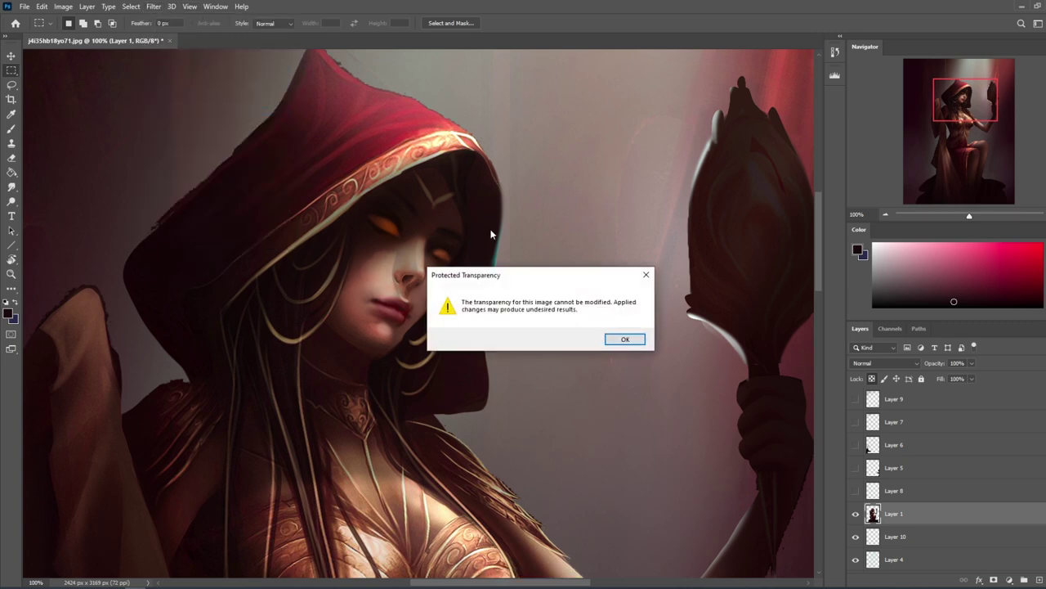
pyautogui.click(624, 339)
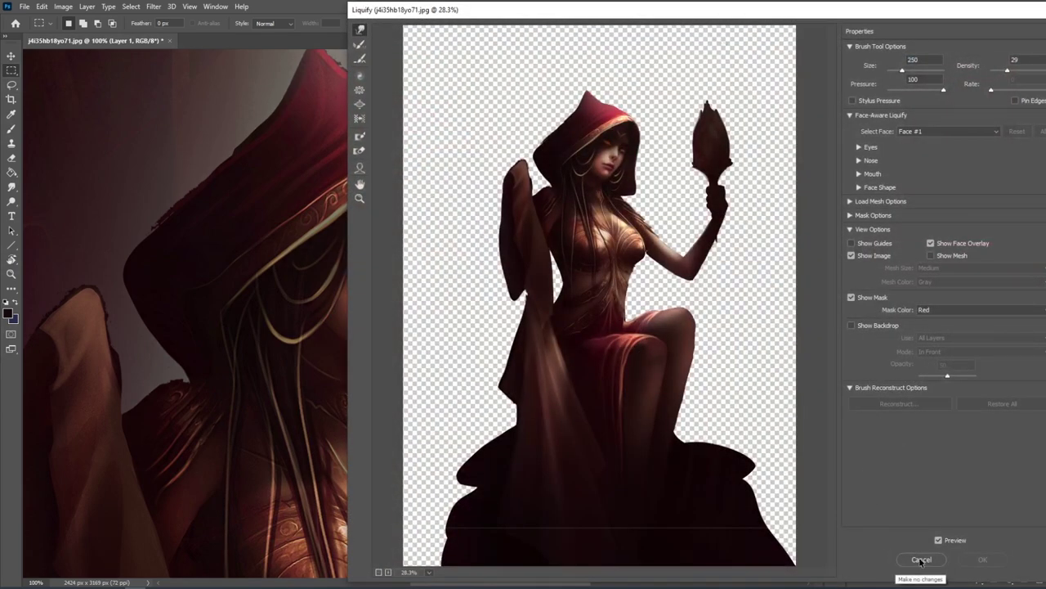
pyautogui.click(897, 561)
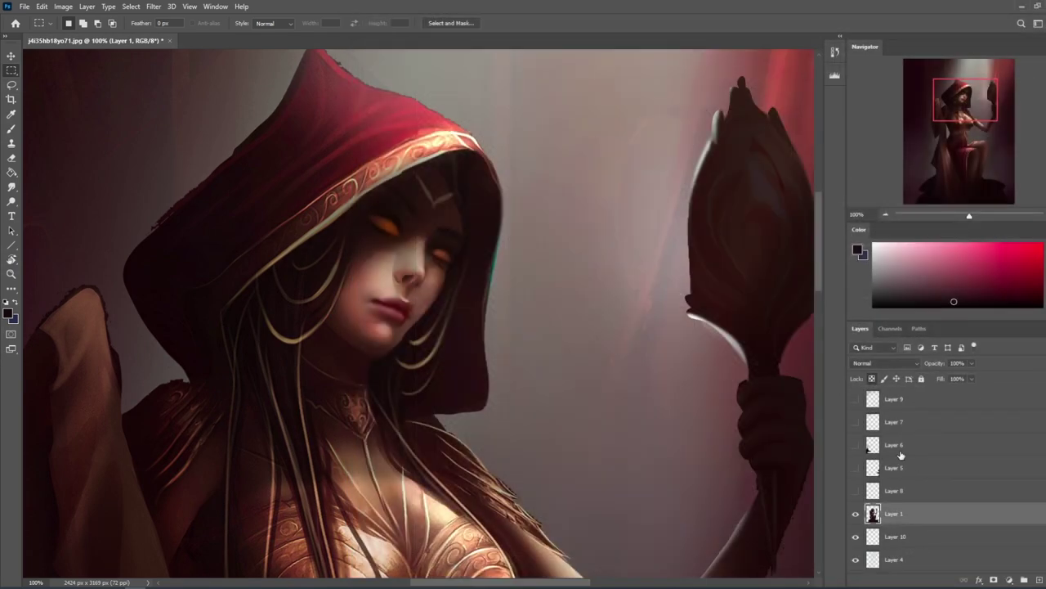
# Unlock Layer 1's transparent pixels and reshape the chin and jawline in Liquify with a Forward Warp brush reduced to 25 px.
pyautogui.click(872, 379)
pyautogui.click(153, 8)
pyautogui.click(178, 111)
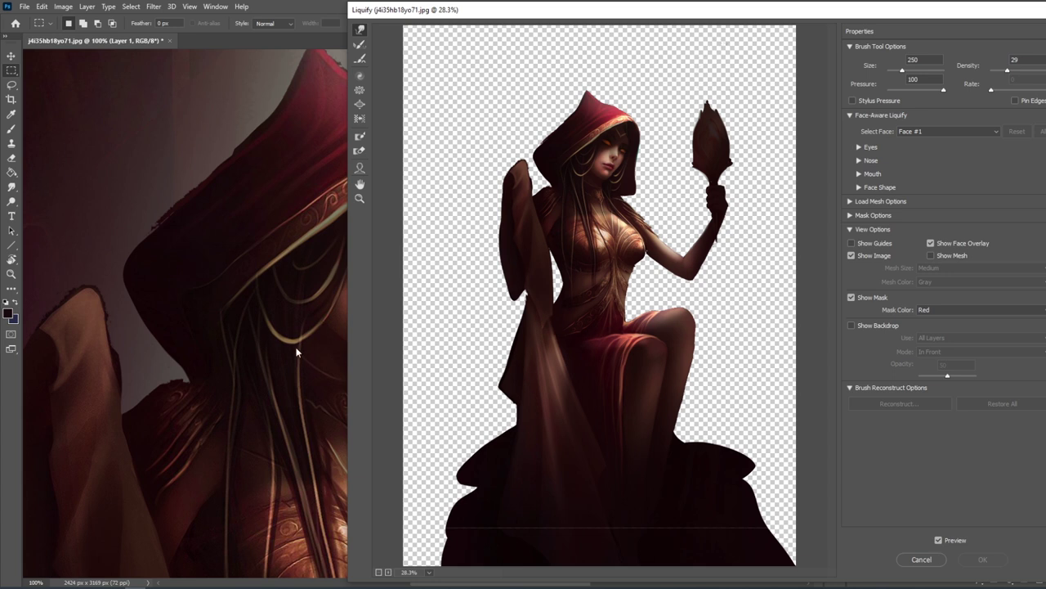
pyautogui.press('z')
pyautogui.moveTo(582, 149); pyautogui.dragTo(646, 202)
pyautogui.press('w')
pyautogui.press('[')
pyautogui.press('[')
pyautogui.press('[')
pyautogui.press('[')
pyautogui.press('[')
pyautogui.press('[')
pyautogui.press('[')
pyautogui.press('[')
pyautogui.moveTo(542, 331); pyautogui.dragTo(539, 334)
pyautogui.press('[')
pyautogui.press('[')
pyautogui.press('ctrl')
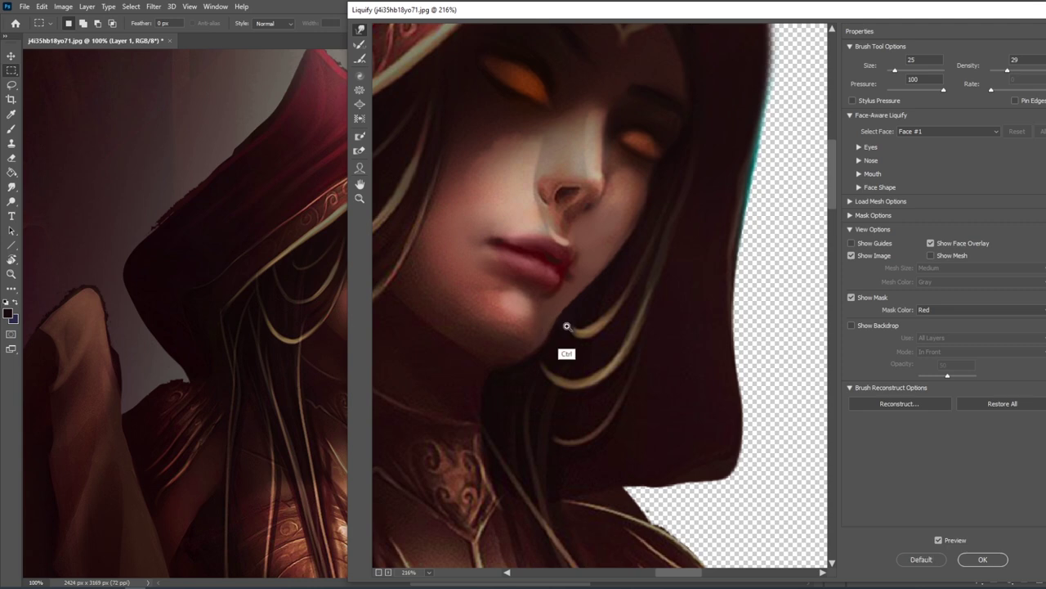
# Enlarge the Liquify warp brush to 80 px for the whole-figure view, and apply the Liquify changes to Layer 1.
pyautogui.hotkey('ctrl', '0')
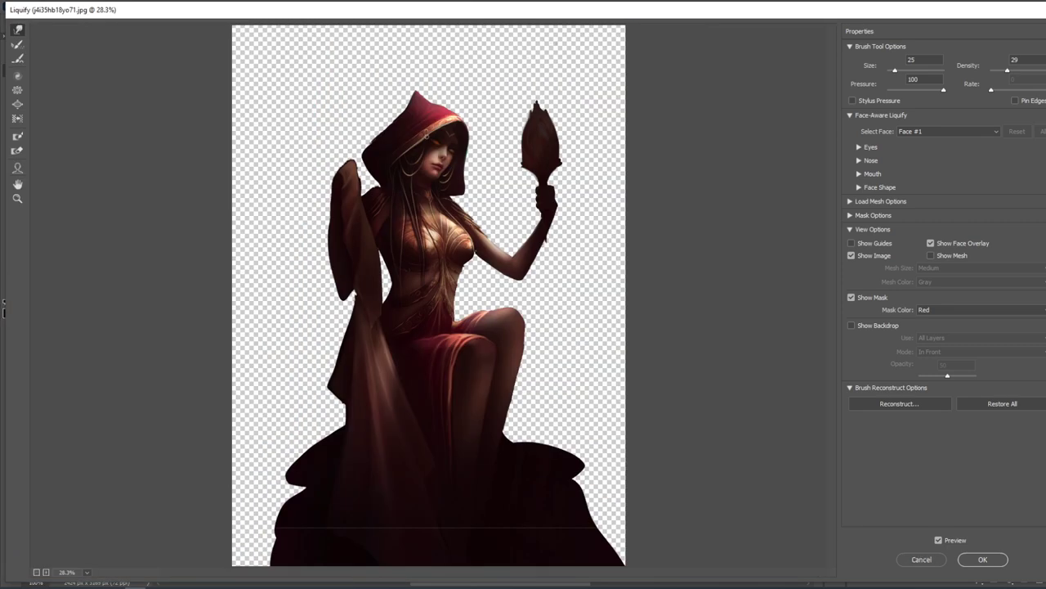
pyautogui.press(']')
pyautogui.press(']')
pyautogui.press(']')
pyautogui.press(']')
pyautogui.press(']')
pyautogui.press(']')
pyautogui.press(']')
pyautogui.press(']')
pyautogui.press(']')
pyautogui.press(']')
pyautogui.press(']')
pyautogui.click(997, 560)
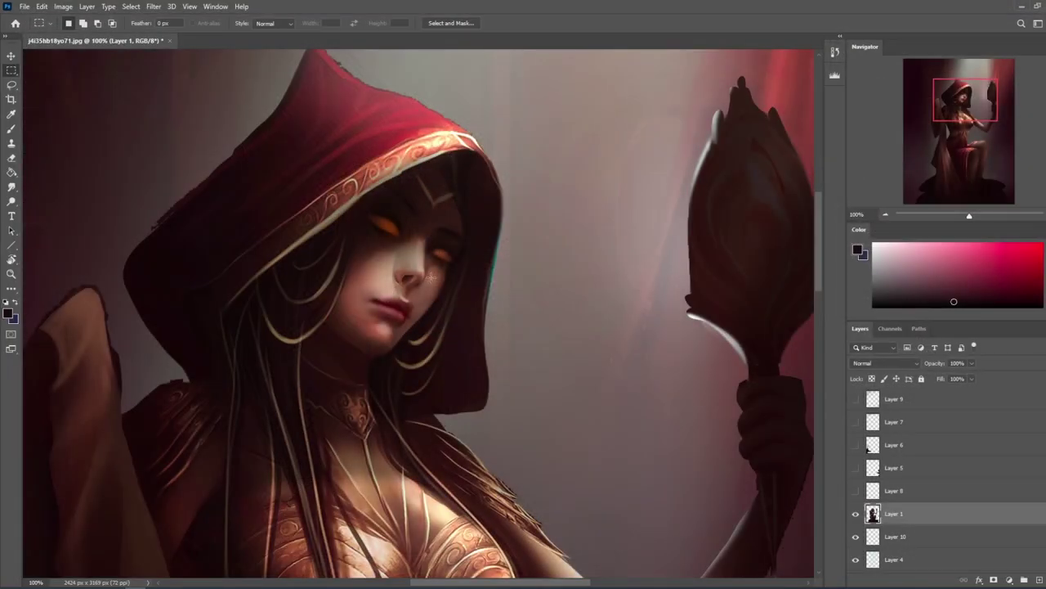
# Refine the nose tip and nostril shape in Liquify with 35 px and 15 px Forward Warp brushes, and apply the changes.
pyautogui.click(153, 6)
pyautogui.click(181, 109)
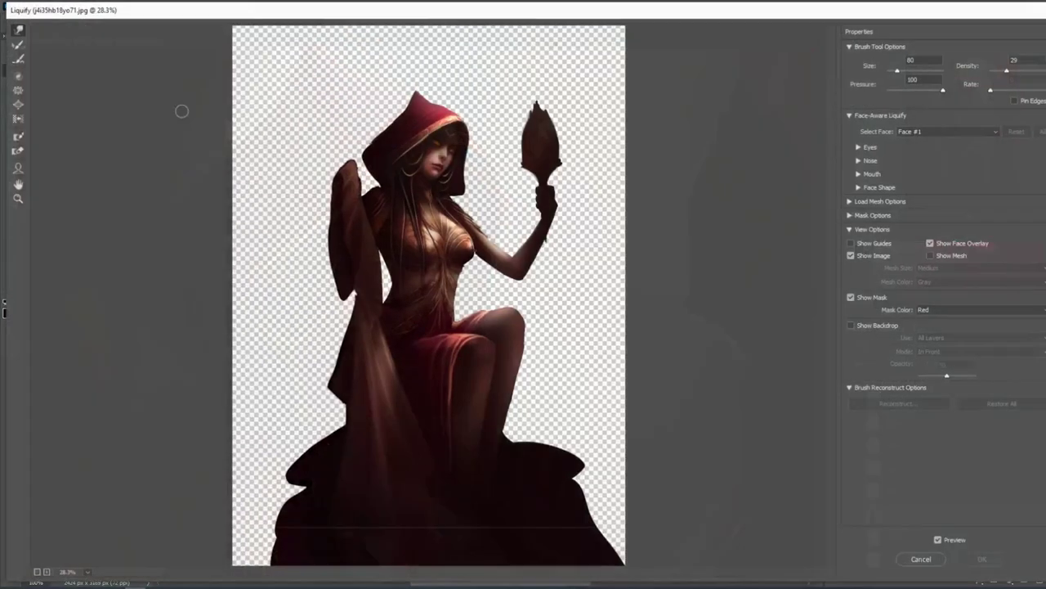
pyautogui.press('z')
pyautogui.moveTo(429, 135); pyautogui.dragTo(463, 171)
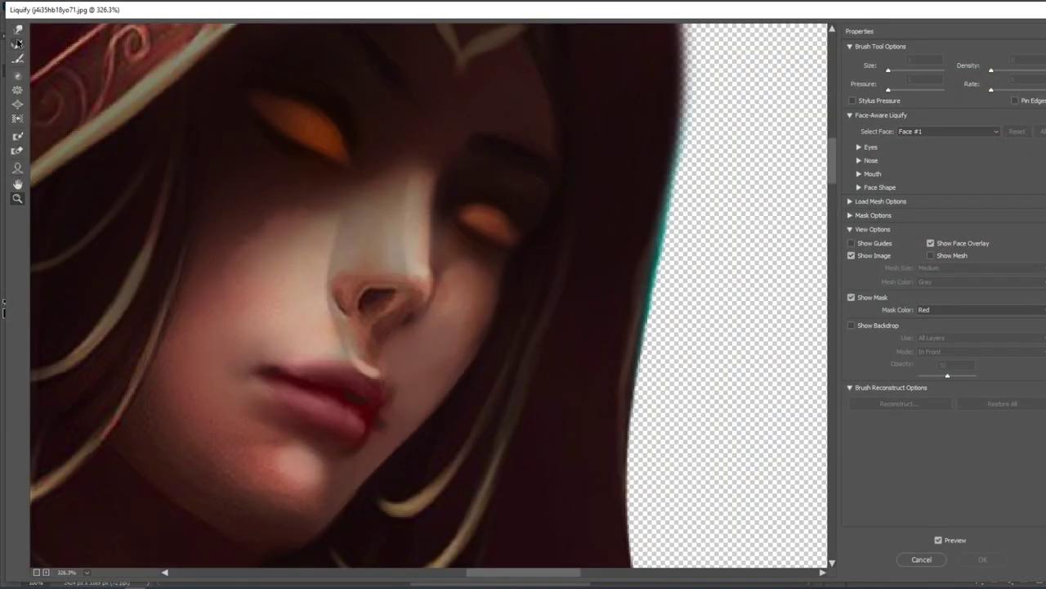
pyautogui.click(18, 29)
pyautogui.press('[')
pyautogui.press('[')
pyautogui.press('[')
pyautogui.press('[')
pyautogui.press('[')
pyautogui.press('[')
pyautogui.press('[')
pyautogui.press('[')
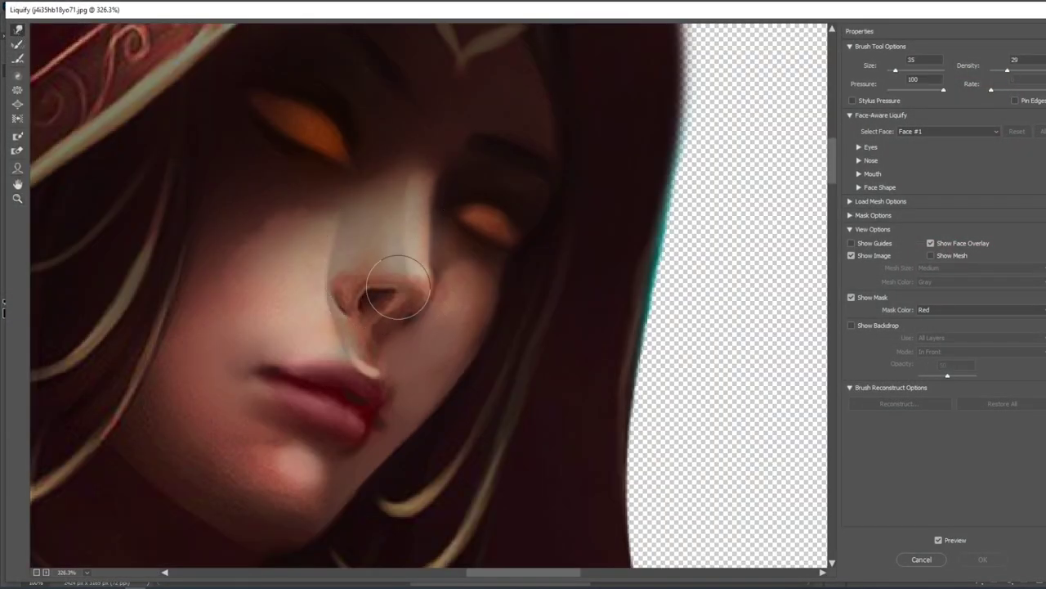
pyautogui.moveTo(396, 290); pyautogui.dragTo(399, 292)
pyautogui.press(']')
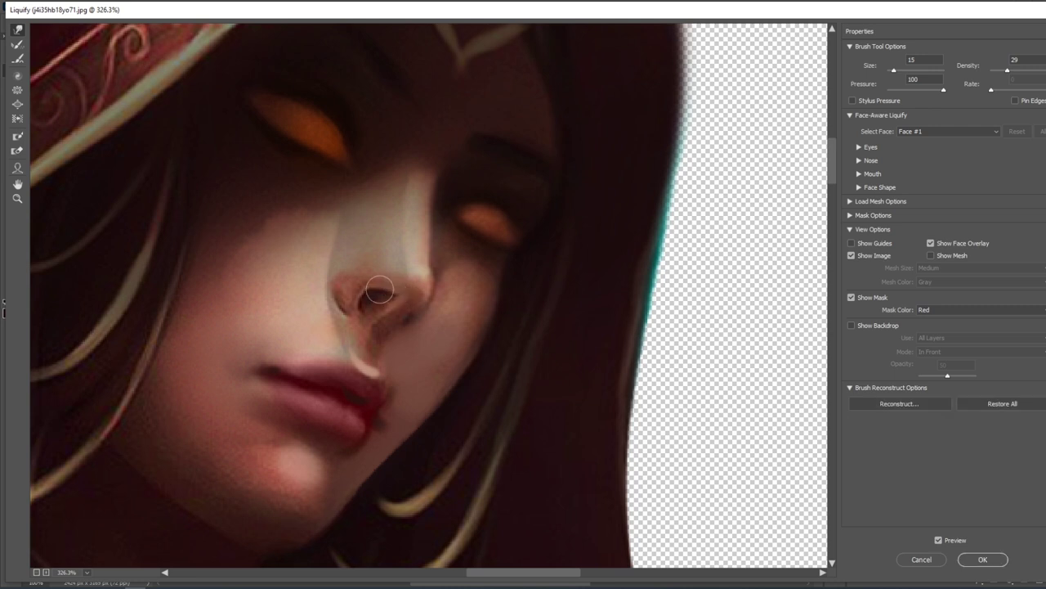
pyautogui.moveTo(364, 296); pyautogui.dragTo(371, 289)
pyautogui.click(982, 561)
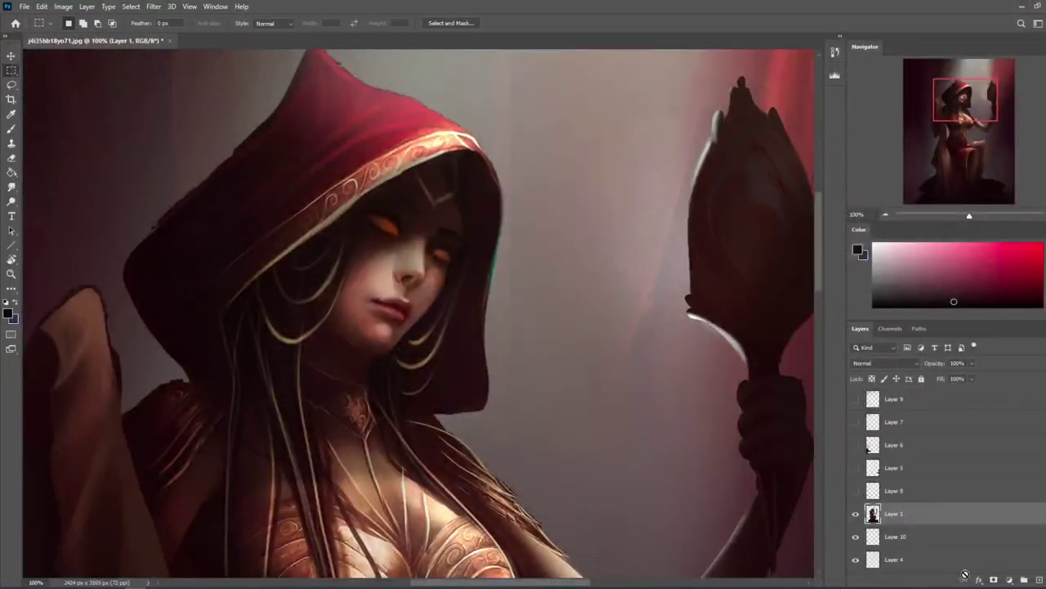
# Show Layer 8, Layer 5, Layer 6 and Layer 7 to bring back the atmospheric light and foreground silhouettes.
pyautogui.hotkey('ctrl', '0')
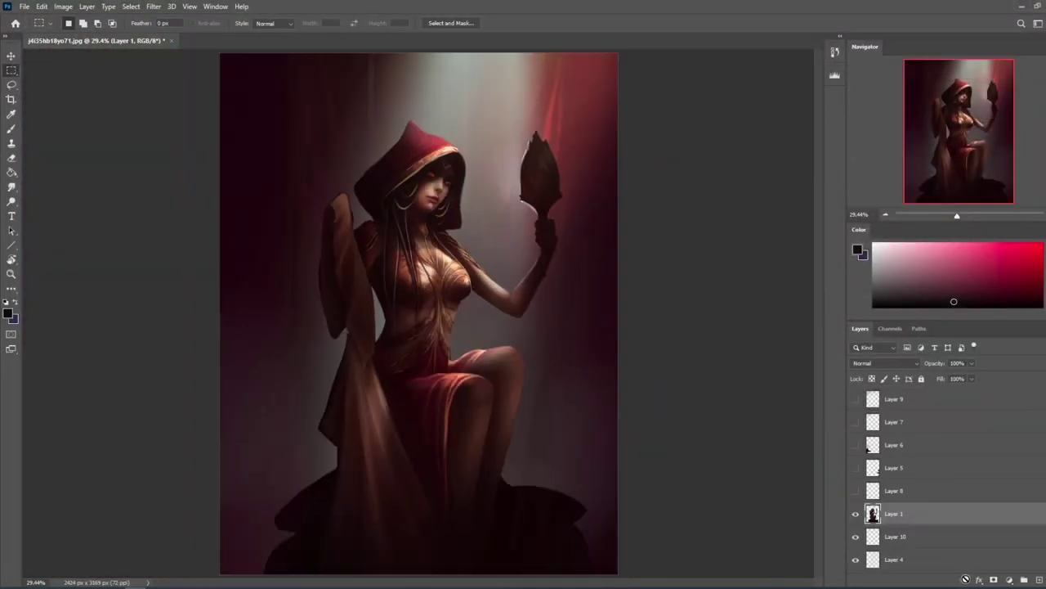
pyautogui.click(856, 490)
pyautogui.click(856, 468)
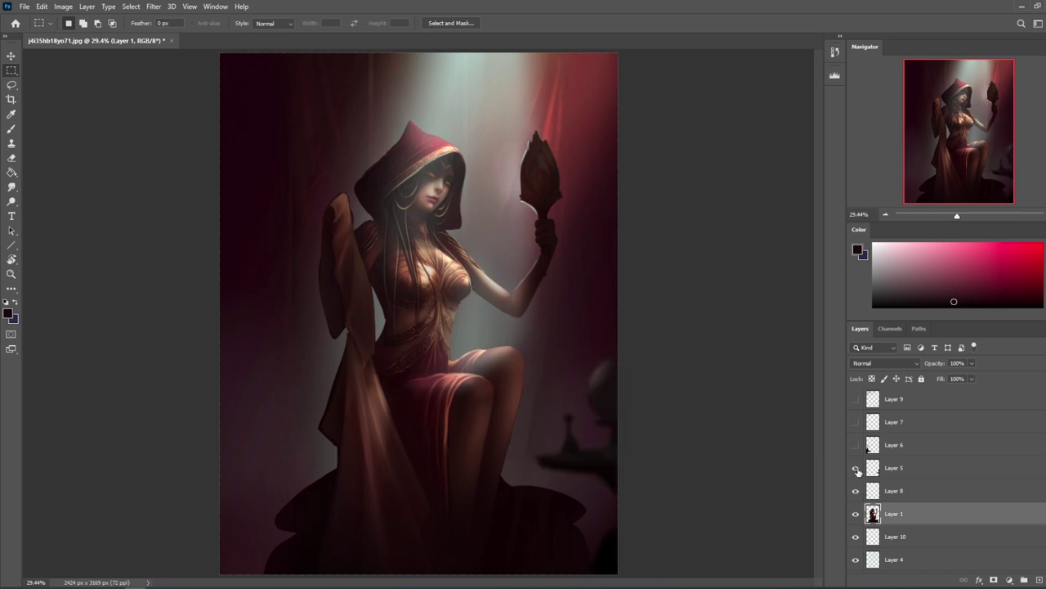
pyautogui.click(856, 445)
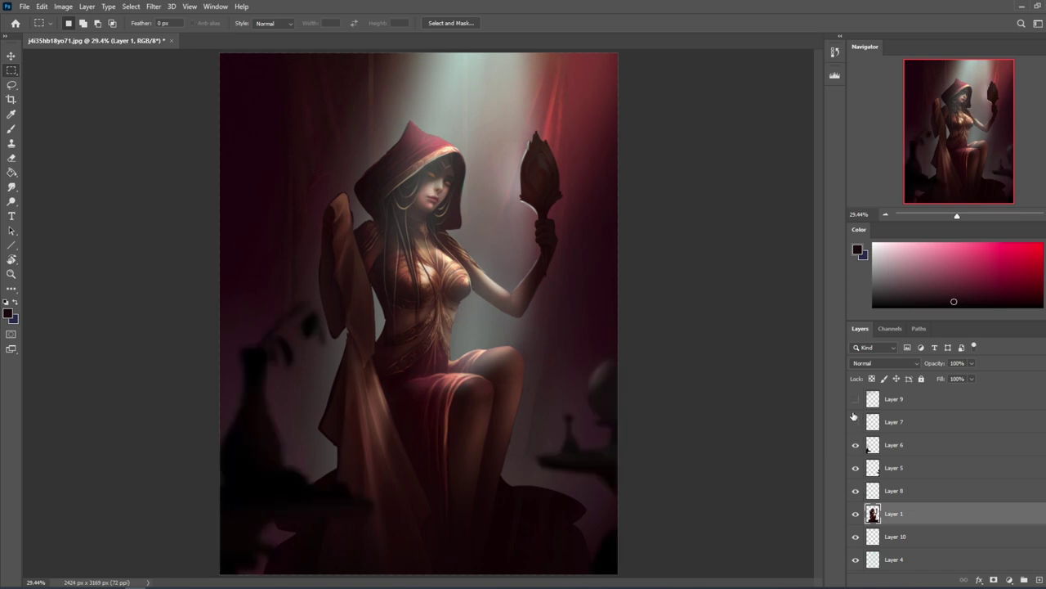
pyautogui.click(855, 422)
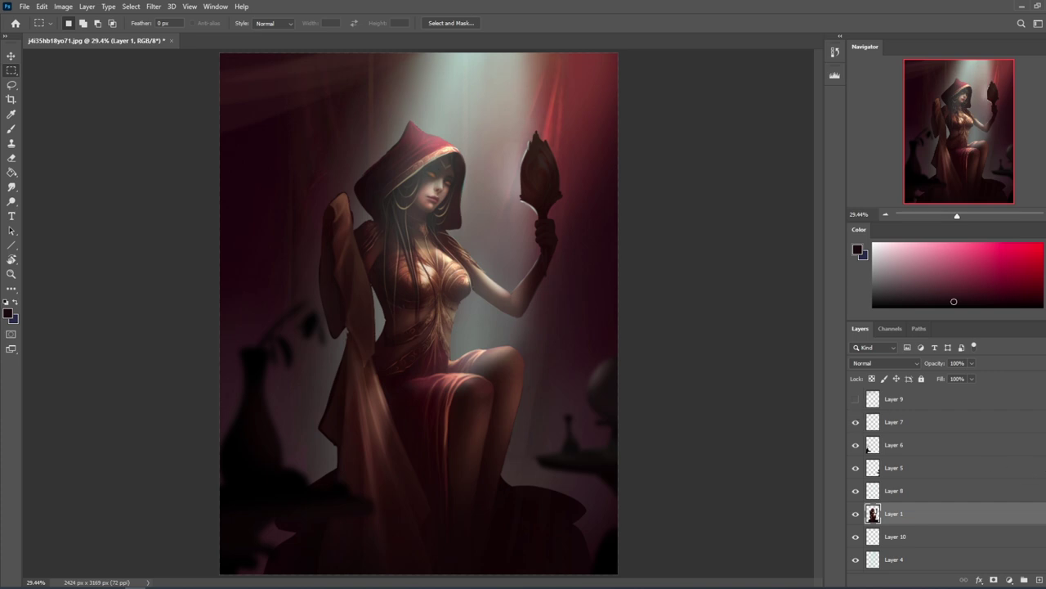
pyautogui.hotkey('ctrl', '-')
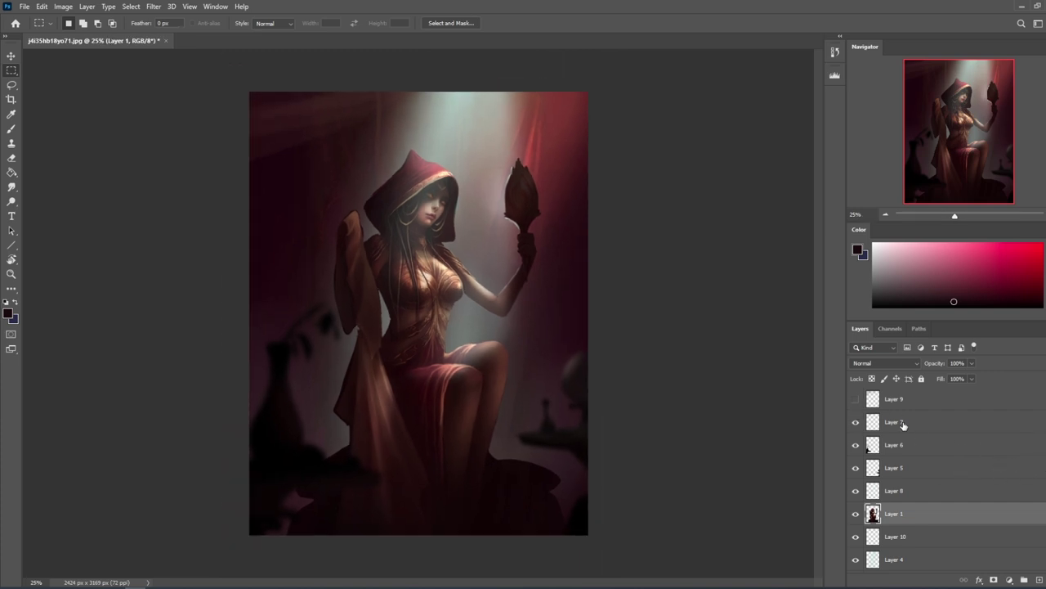
# Show Layer 9 to compare its effect, and hide Layers 8, 9 and 7 for a clearer view of the figure.
pyautogui.click(855, 399)
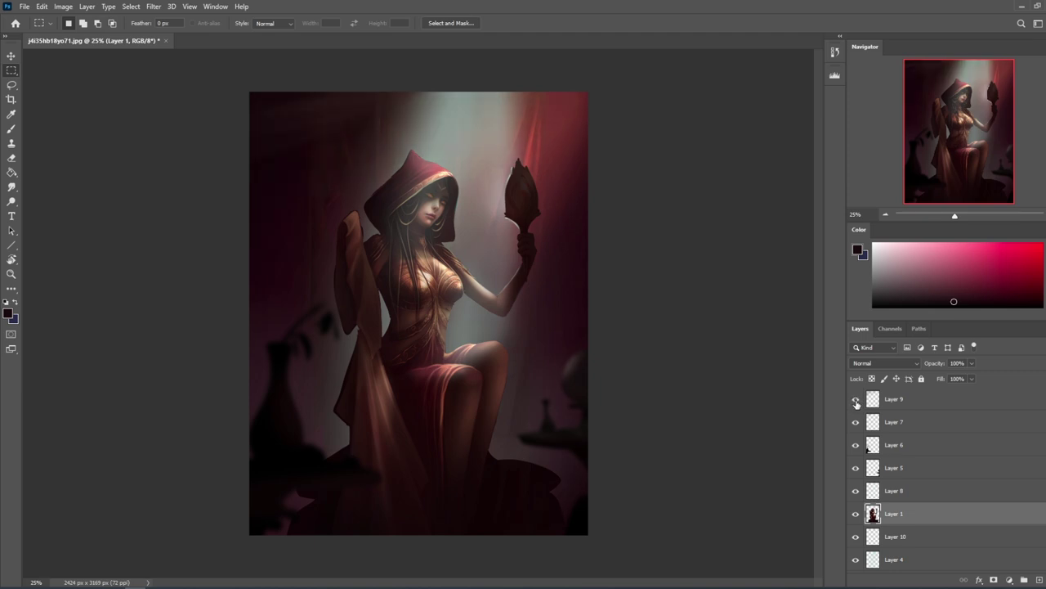
pyautogui.click(856, 400)
pyautogui.click(856, 401)
pyautogui.click(856, 489)
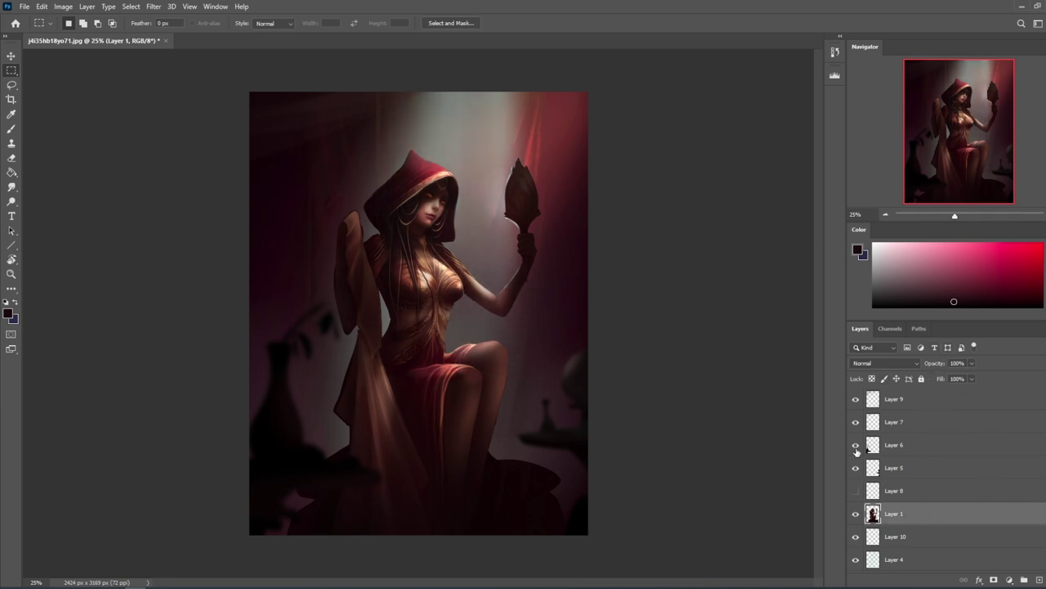
pyautogui.moveTo(857, 400); pyautogui.dragTo(855, 421)
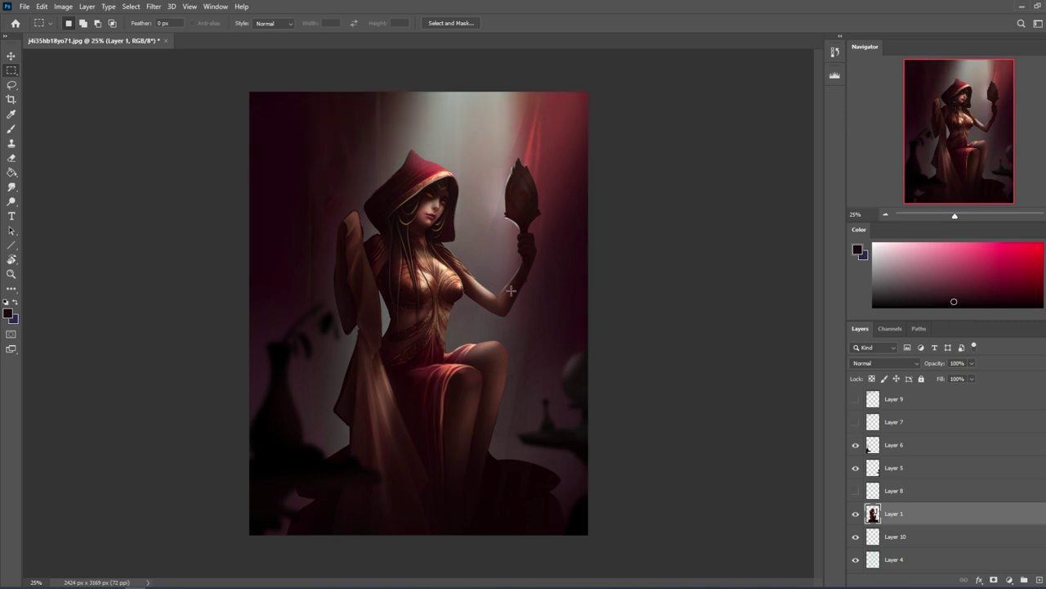
# Sample a dark tone from the face and darken the nostril with a 30 px brush at 100% opacity on Layer 1.
pyautogui.press('b')
pyautogui.keyDown('alt'); pyautogui.click(431, 217); pyautogui.keyUp('alt')
pyautogui.click(187, 25)
pyautogui.click(187, 25)
pyautogui.keyDown('alt'); pyautogui.click(429, 196); pyautogui.keyUp('alt')
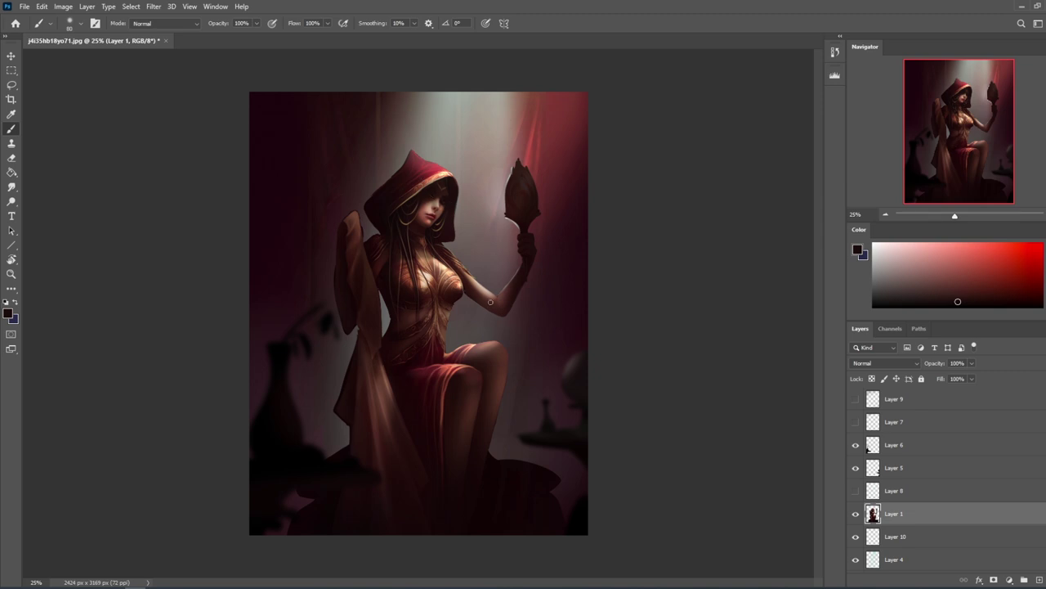
pyautogui.press('z')
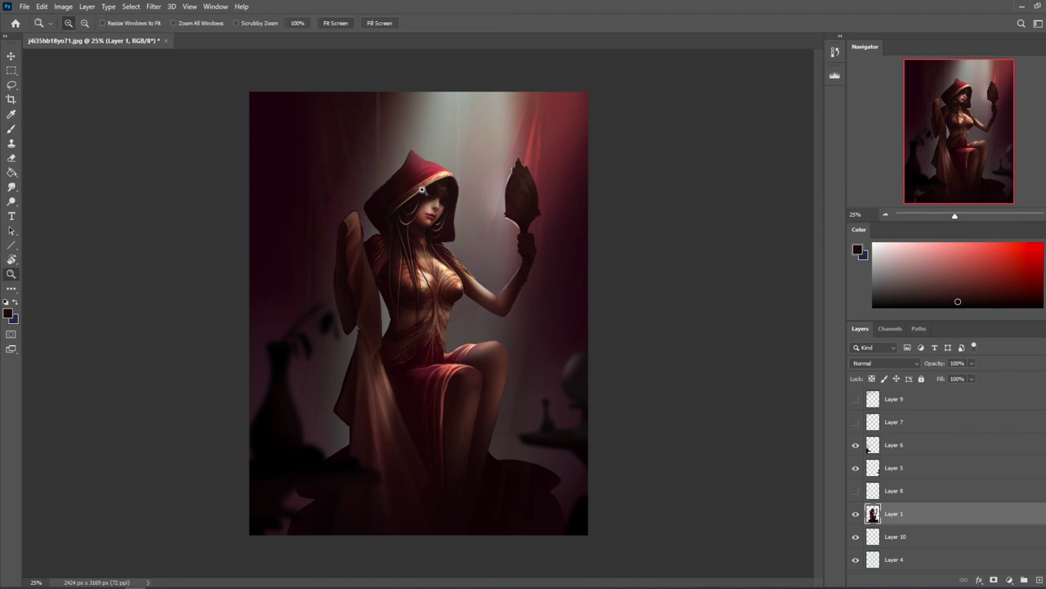
pyautogui.moveTo(434, 214); pyautogui.dragTo(460, 220)
pyautogui.press('b')
pyautogui.press('[')
pyautogui.press('[')
pyautogui.press('[')
pyautogui.press('[')
pyautogui.press('[')
pyautogui.press('[')
pyautogui.moveTo(436, 152); pyautogui.dragTo(438, 154)
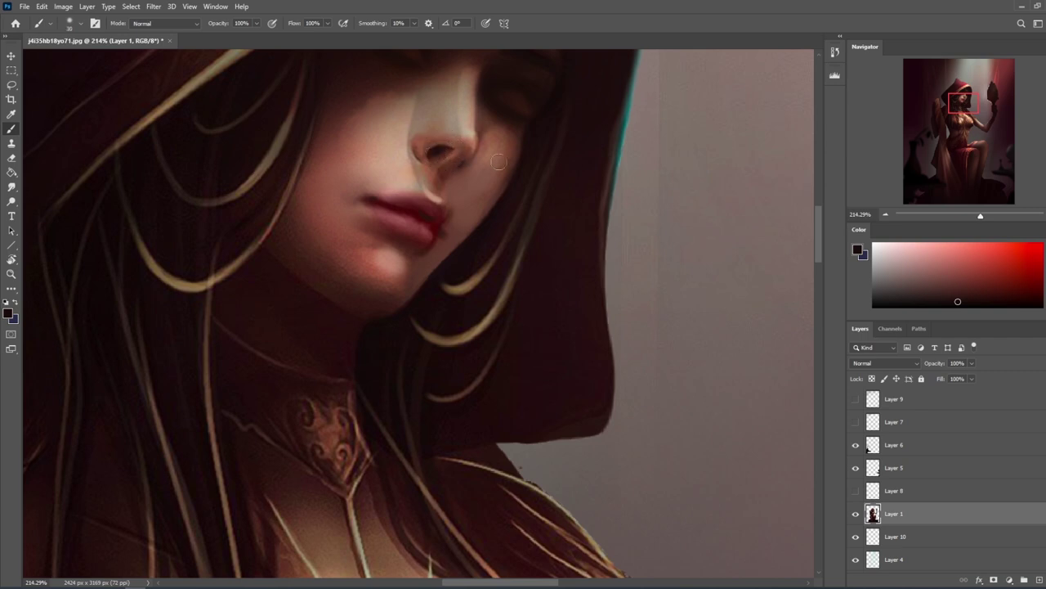
# Show Layers 8, 7 and 9 again and view the whole painting.
pyautogui.hotkey('ctrl', '0')
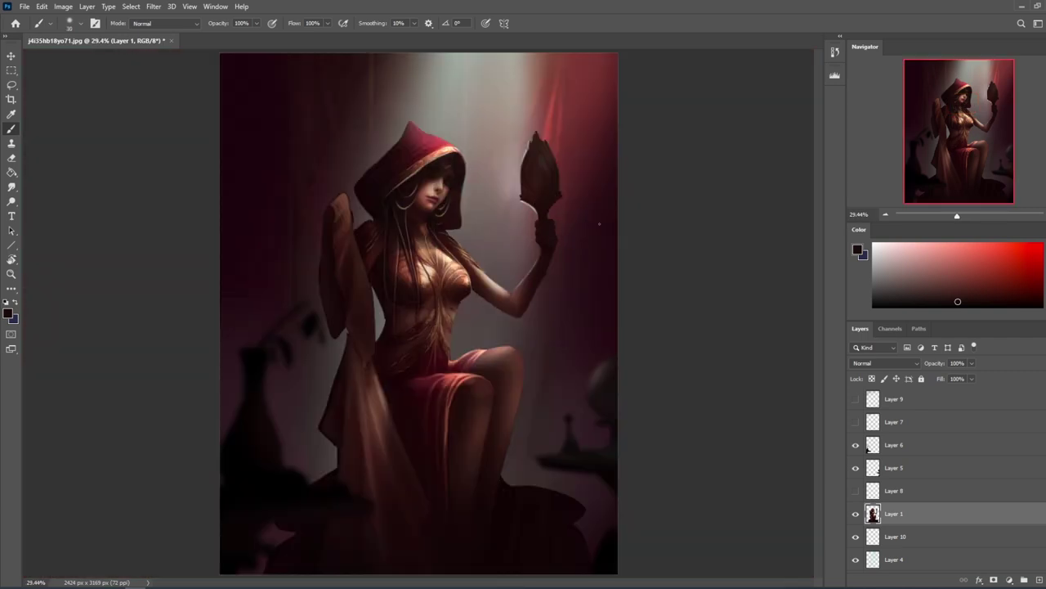
pyautogui.click(855, 491)
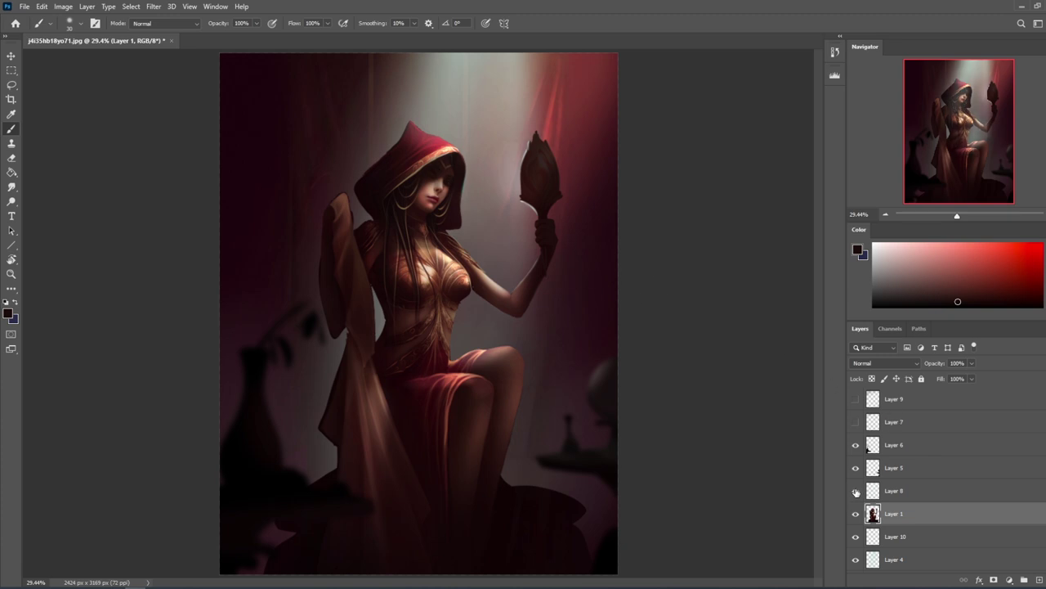
pyautogui.click(856, 422)
pyautogui.click(857, 399)
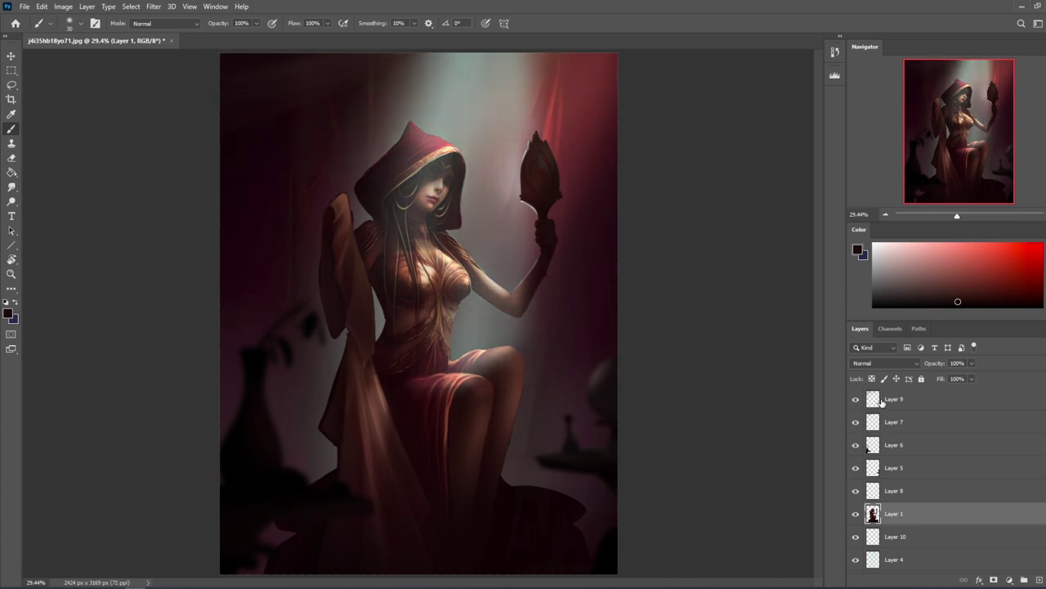
pyautogui.hotkey('ctrl', '-')
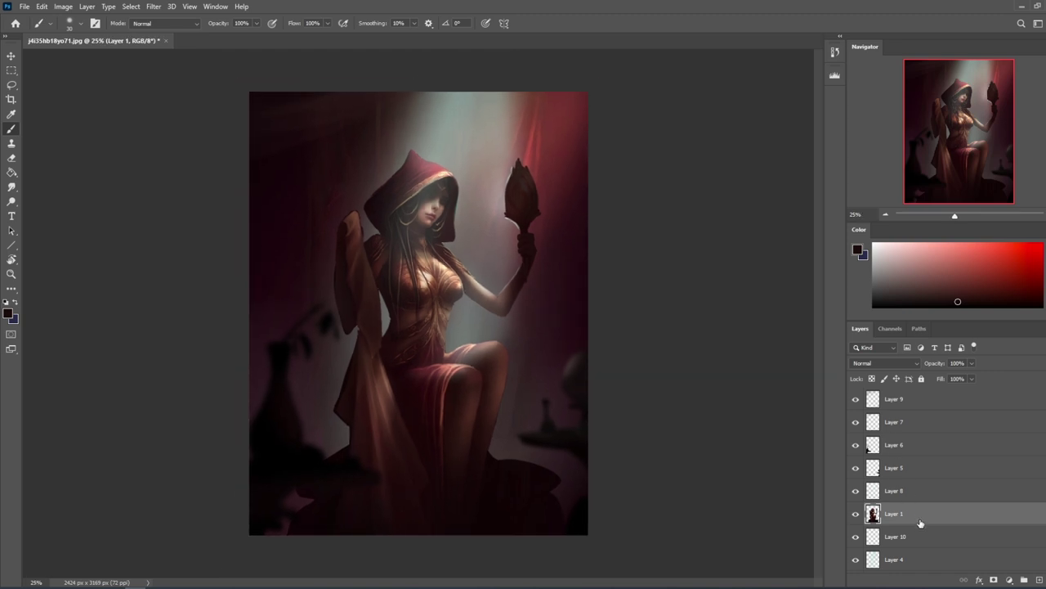
# Scale Layer 8 and Layer 1 together to 107.13%, reposition the enlarged figure, and apply the transform.
pyautogui.press('v')
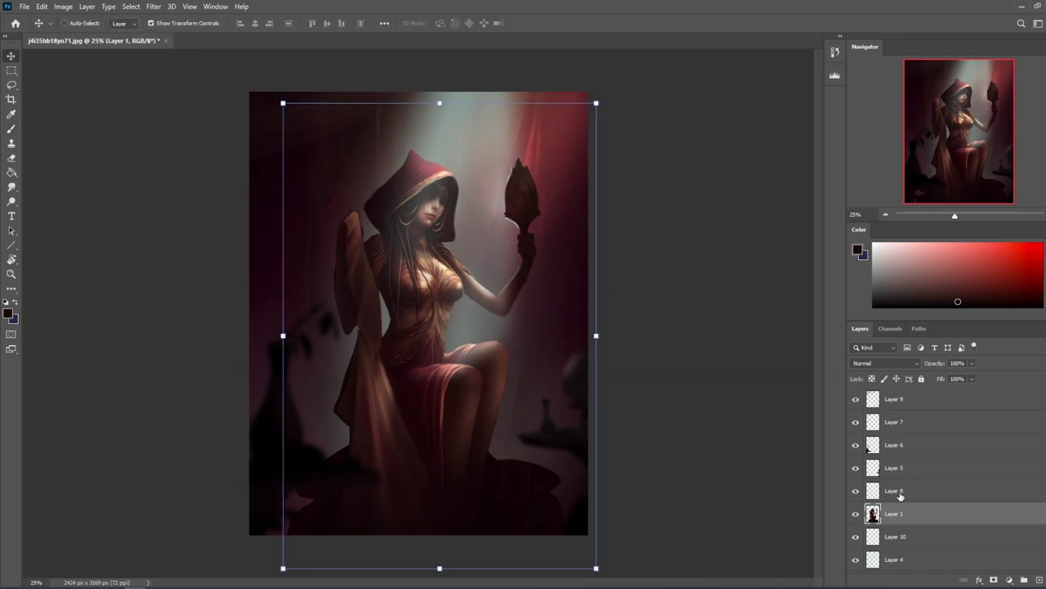
pyautogui.click(856, 491)
pyautogui.click(855, 491)
pyautogui.click(899, 492)
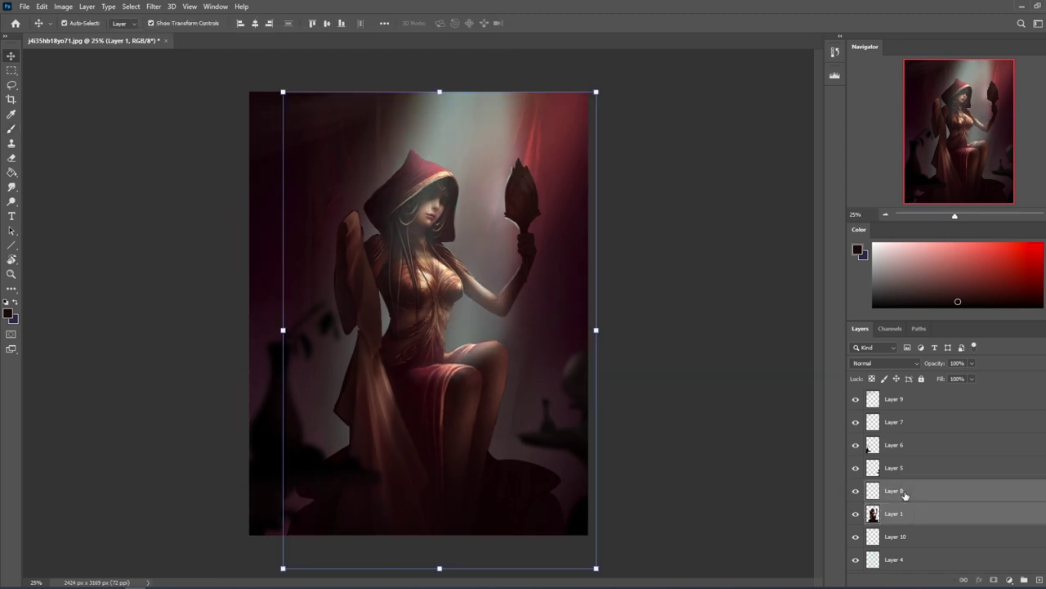
pyautogui.moveTo(596, 93); pyautogui.dragTo(560, 212)
pyautogui.moveTo(529, 257); pyautogui.dragTo(534, 256)
pyautogui.moveTo(616, 72); pyautogui.dragTo(596, 103)
pyautogui.moveTo(517, 197); pyautogui.dragTo(523, 182)
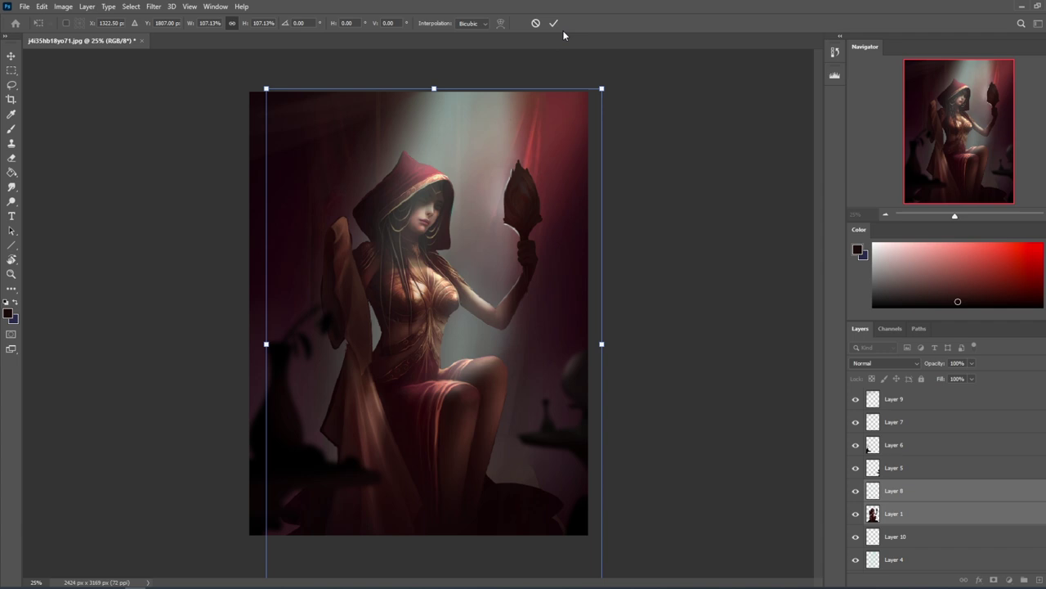
pyautogui.click(553, 23)
pyautogui.moveTo(498, 320); pyautogui.dragTo(475, 321)
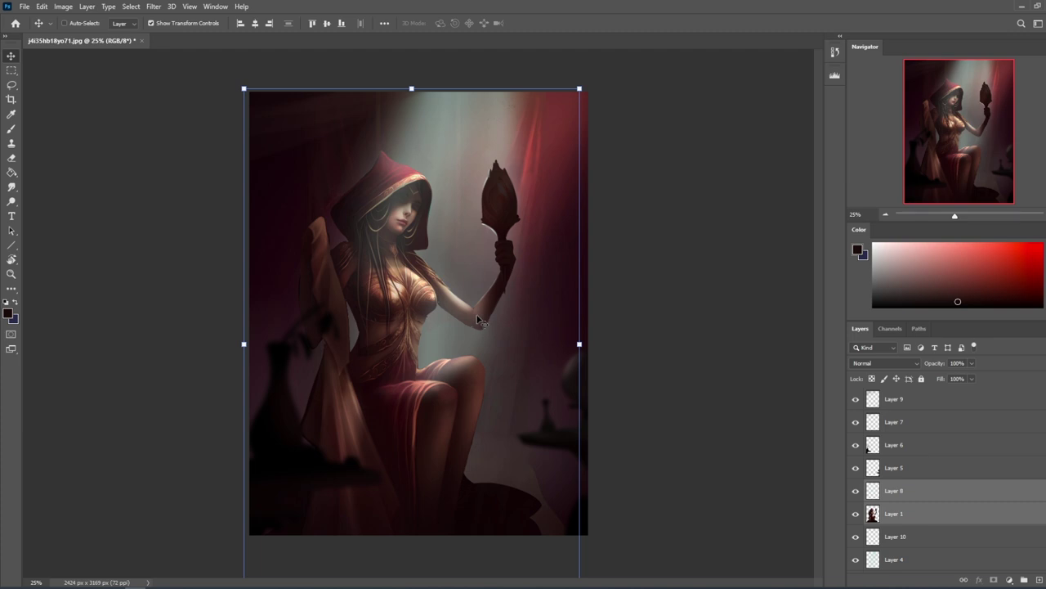
pyautogui.hotkey('ctrl', 'z')
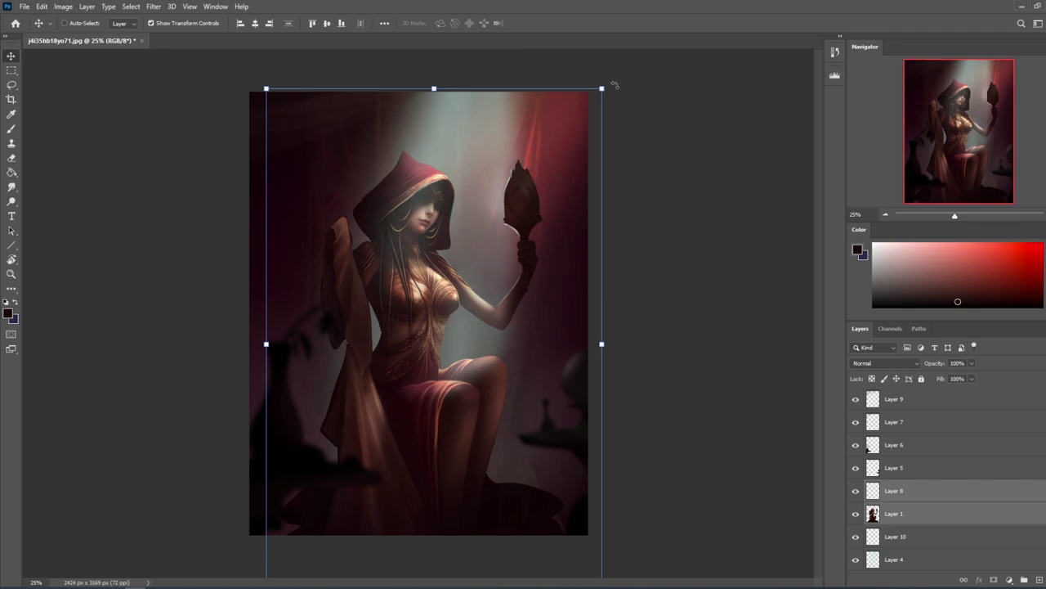
# Add a new layer above Layer 9 and ready the Gradient tool with a near-black colour sampled from the painting's lower shadows.
pyautogui.hotkey('ctrl', '-')
pyautogui.press('b')
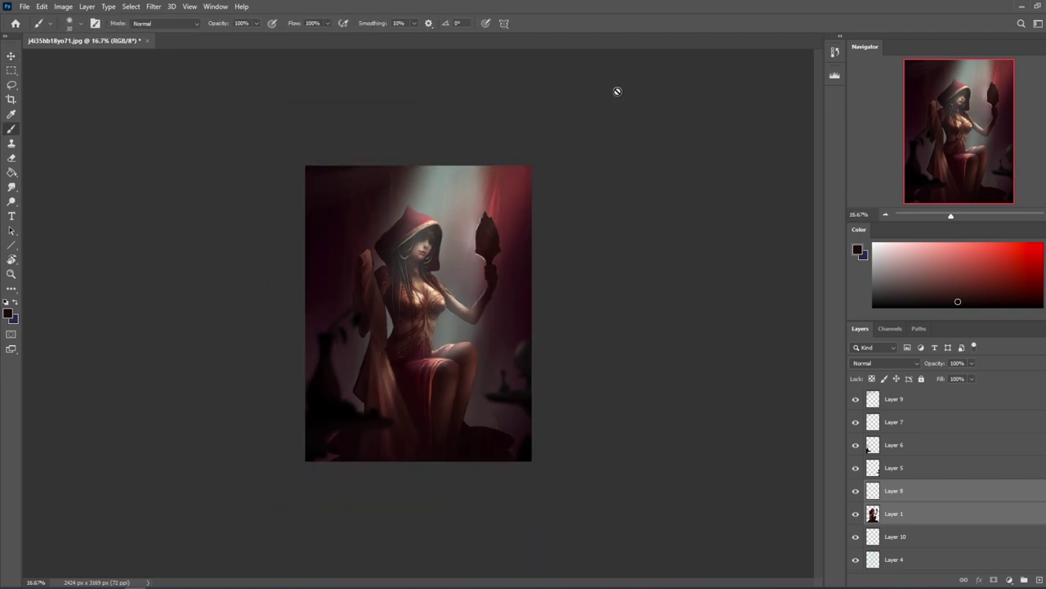
pyautogui.click(894, 404)
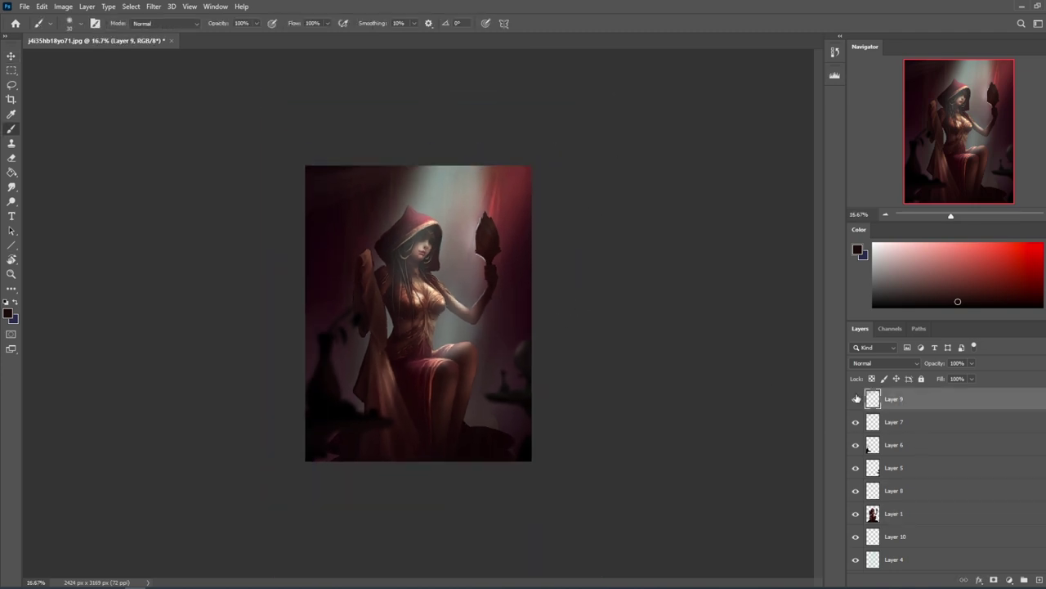
pyautogui.click(1038, 580)
pyautogui.press('g')
pyautogui.keyDown('alt'); pyautogui.click(474, 449); pyautogui.keyUp('alt')
pyautogui.hotkey('shift', 'g')
pyautogui.hotkey('shift', 'g')
pyautogui.moveTo(421, 162); pyautogui.dragTo(378, 256)
pyautogui.hotkey('ctrl', 'z')
pyautogui.hotkey('ctrl', 'z')
pyautogui.moveTo(391, 128); pyautogui.dragTo(396, 237)
pyautogui.hotkey('ctrl', 'z')
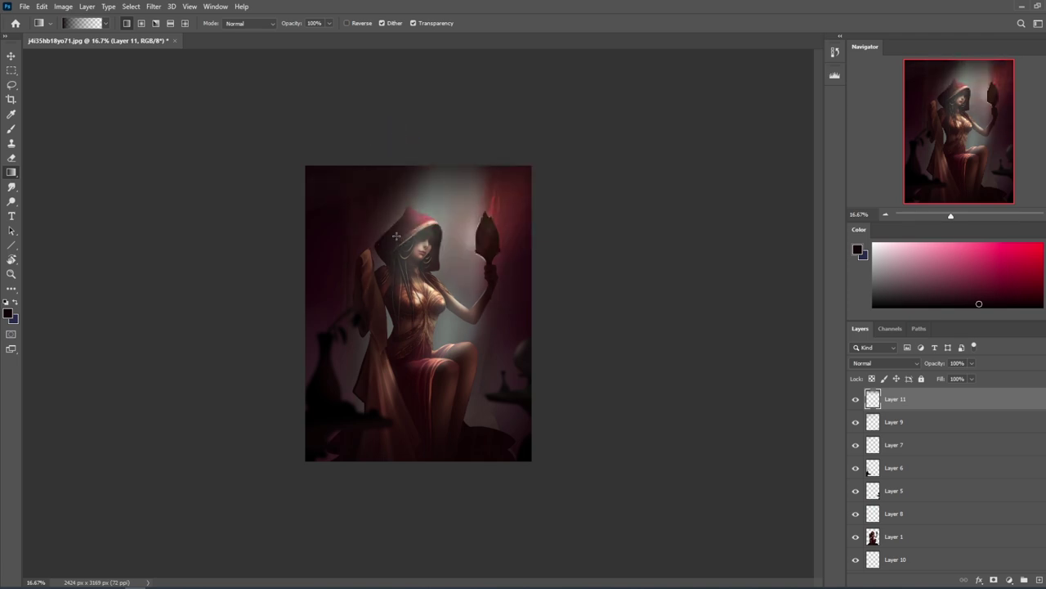
pyautogui.moveTo(381, 136); pyautogui.dragTo(403, 331)
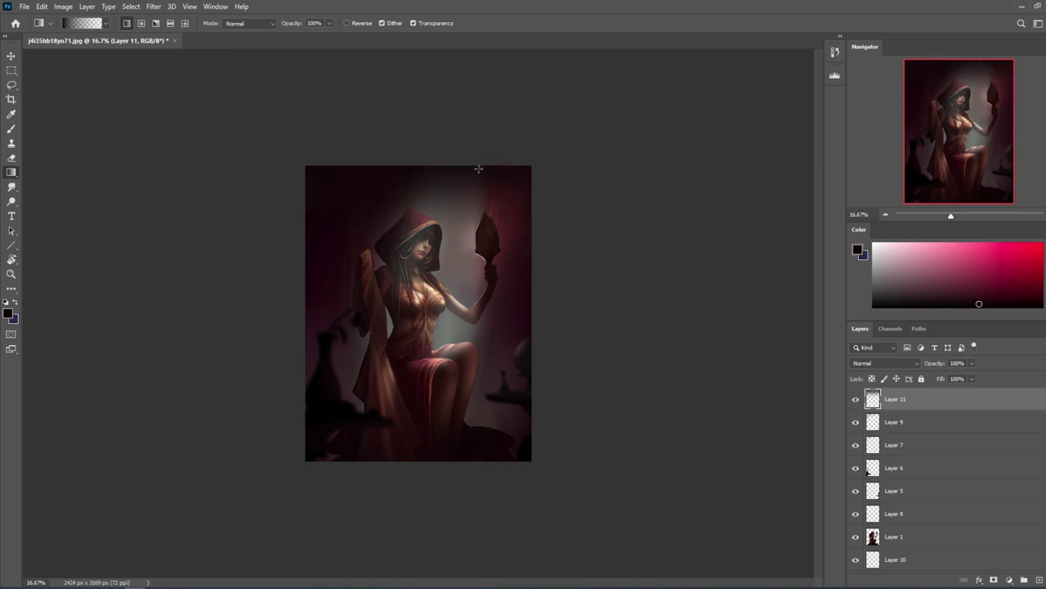
pyautogui.hotkey('ctrl', 'z')
# Darken the top of the painting with a near-black to transparent linear gradient running from above the canvas to the hood.
pyautogui.moveTo(379, 119); pyautogui.dragTo(399, 235)
# Give the Eraser a soft round brush enlarged to 3000 px.
pyautogui.press('e')
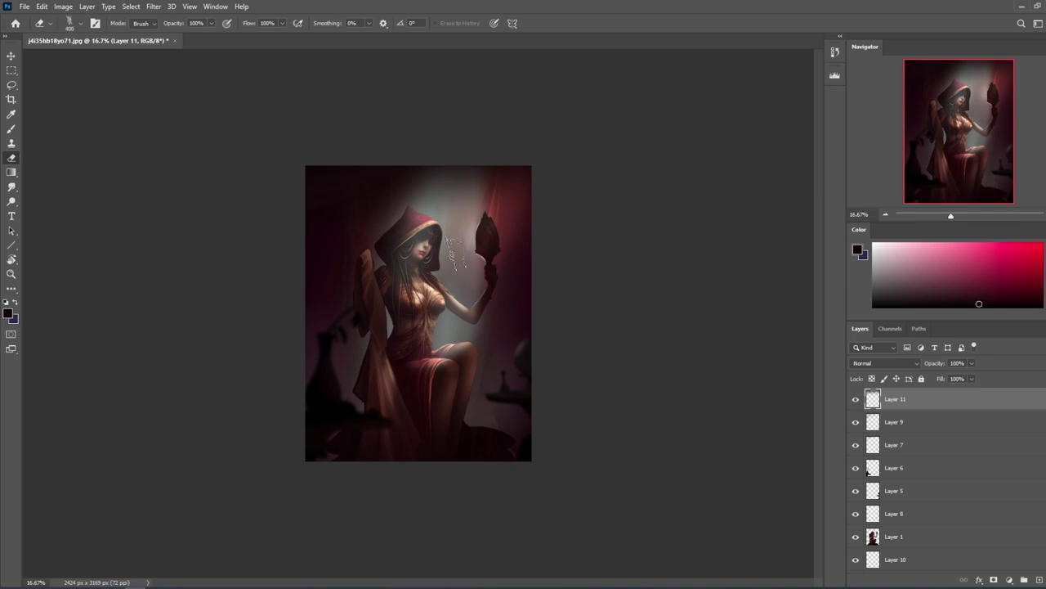
pyautogui.rightClick(454, 261)
pyautogui.click(521, 357)
pyautogui.click(661, 156)
pyautogui.press(']')
pyautogui.press(']')
pyautogui.press(']')
pyautogui.press(']')
pyautogui.press(']')
pyautogui.press(']')
pyautogui.press(']')
pyautogui.press(']')
# Soften the dark gradient around the hood and light beam with the Eraser, lowering its opacity to 71% and 37%.
pyautogui.click(427, 245)
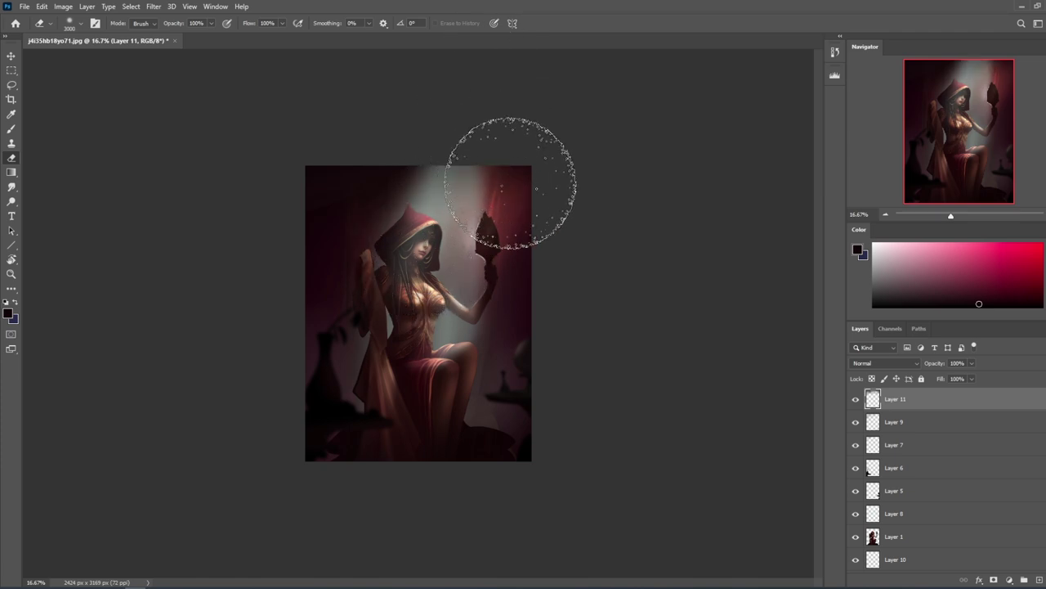
pyautogui.hotkey('ctrl', 'z')
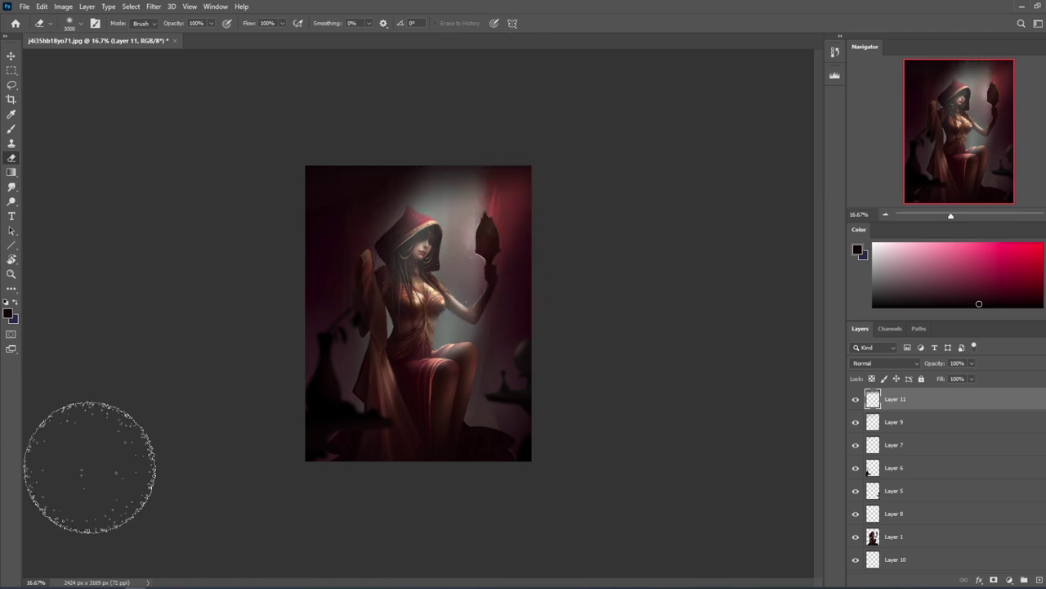
pyautogui.hotkey('ctrl', 'z')
pyautogui.moveTo(211, 29); pyautogui.dragTo(194, 35)
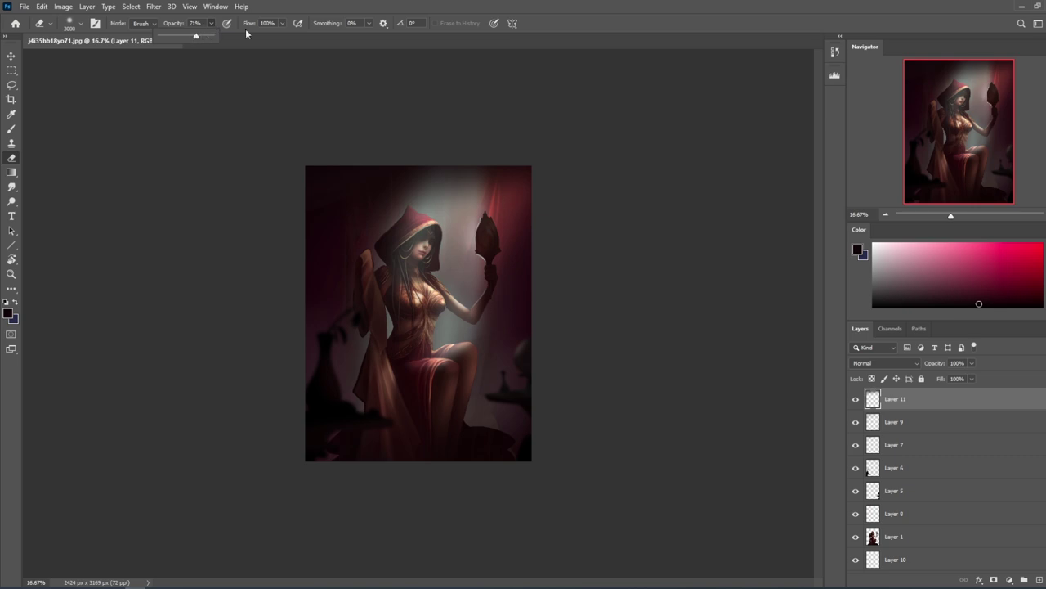
pyautogui.click(392, 251)
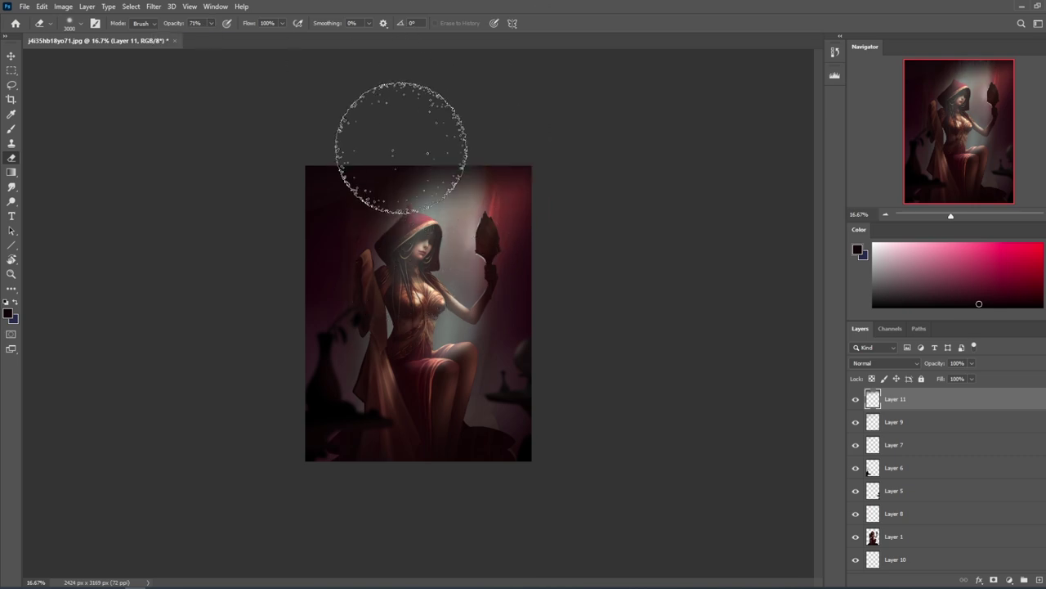
pyautogui.moveTo(212, 29); pyautogui.dragTo(194, 36)
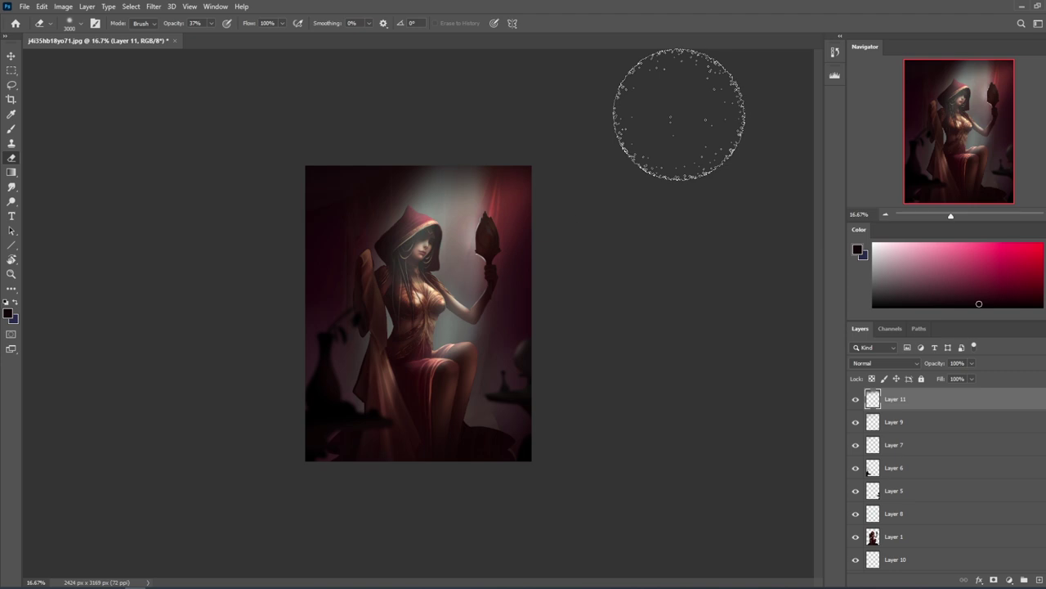
# Select Layer 8 and compare the painting with that layer hidden and shown.
pyautogui.click(891, 518)
pyautogui.click(855, 515)
pyautogui.click(856, 515)
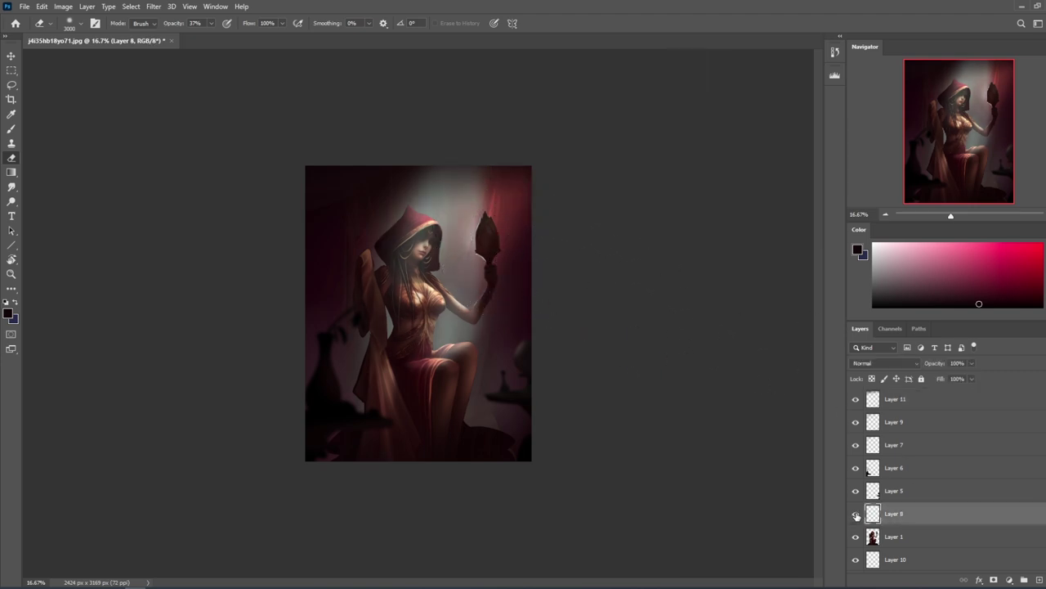
# Select Layer 10 and switch the Brush tool to a large soft round brush.
pyautogui.click(897, 563)
pyautogui.press('b')
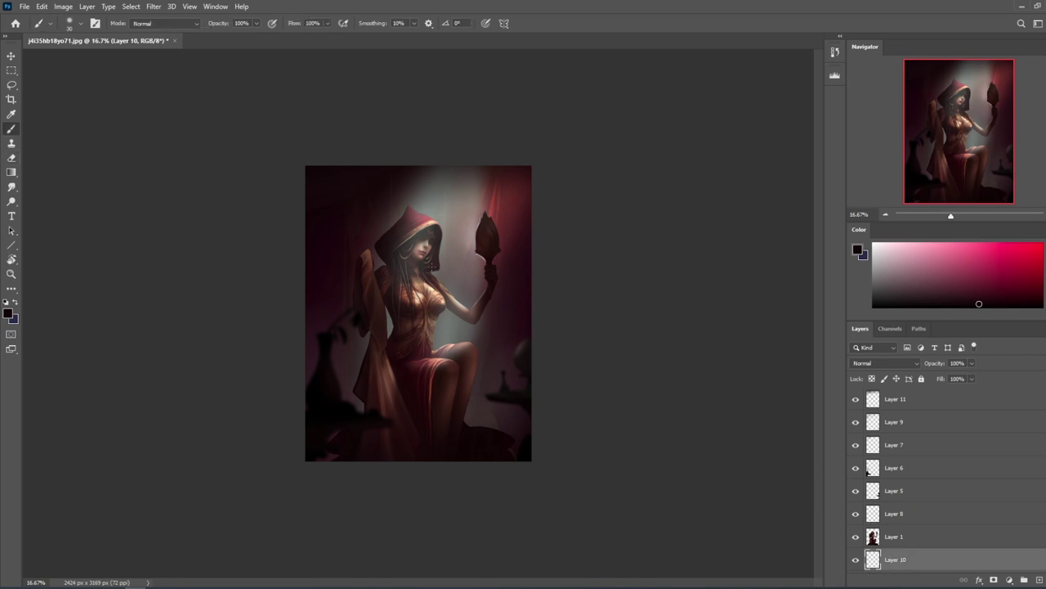
pyautogui.rightClick(449, 254)
pyautogui.click(495, 356)
pyautogui.click(621, 180)
pyautogui.press(']')
pyautogui.press(']')
pyautogui.press(']')
pyautogui.press(']')
pyautogui.press(']')
pyautogui.press(']')
pyautogui.press(']')
pyautogui.press(']')
pyautogui.press(']')
pyautogui.press(']')
pyautogui.press(']')
pyautogui.press(']')
pyautogui.press(']')
pyautogui.press(']')
pyautogui.press(']')
pyautogui.press(']')
pyautogui.press(']')
# Choose a very pale cyan foreground colour and enlarge the brush to 3600 px.
pyautogui.click(1045, 275)
pyautogui.click(892, 243)
pyautogui.press(']')
pyautogui.press(']')
pyautogui.press(']')
pyautogui.press(']')
pyautogui.press(']')
pyautogui.press(']')
pyautogui.press(']')
pyautogui.press(']')
pyautogui.press(']')
pyautogui.press(']')
pyautogui.press(']')
pyautogui.press(']')
pyautogui.press(']')
pyautogui.click(256, 25)
pyautogui.click(234, 36)
pyautogui.click(320, 386)
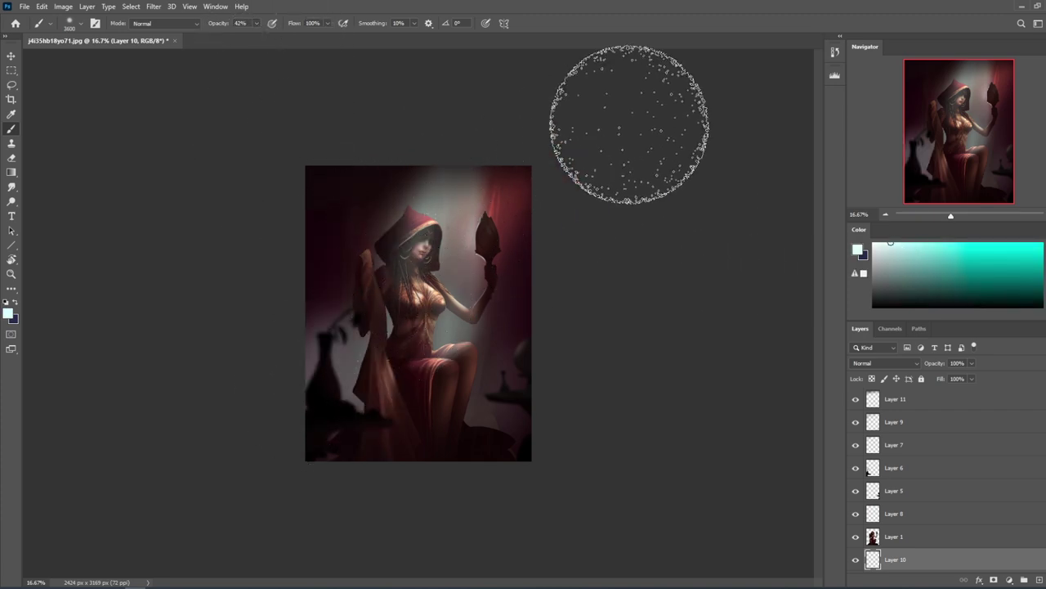
pyautogui.hotkey('ctrl', 'z')
pyautogui.click(256, 24)
pyautogui.click(244, 37)
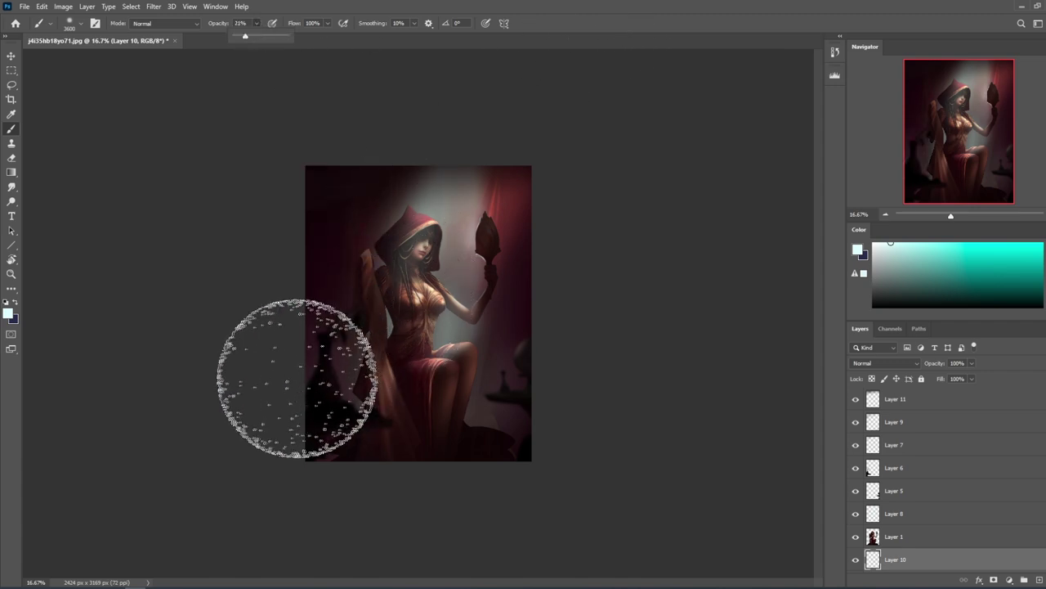
pyautogui.click(296, 378)
pyautogui.hotkey('ctrl', 'z')
# Lower the brush opacity to 10% and add a faint pale cyan haze behind the vase silhouette on Layer 10.
pyautogui.click(256, 23)
pyautogui.click(250, 36)
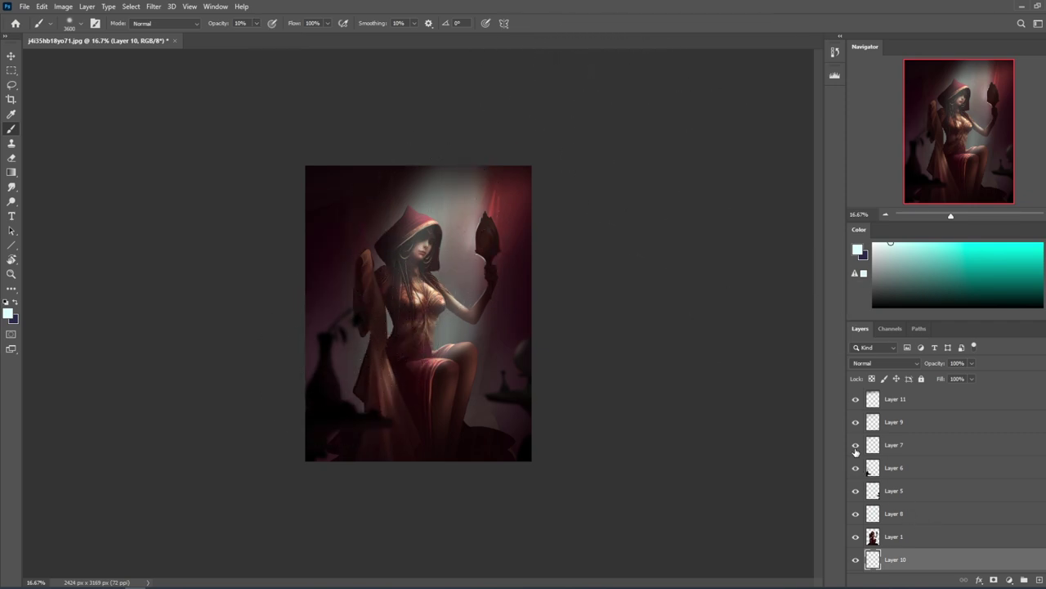
# Compare the painting with Layer 9, Layer 11 and Layer 8 each hidden and shown.
pyautogui.click(855, 422)
pyautogui.click(856, 422)
pyautogui.click(856, 400)
pyautogui.click(857, 400)
pyautogui.click(857, 516)
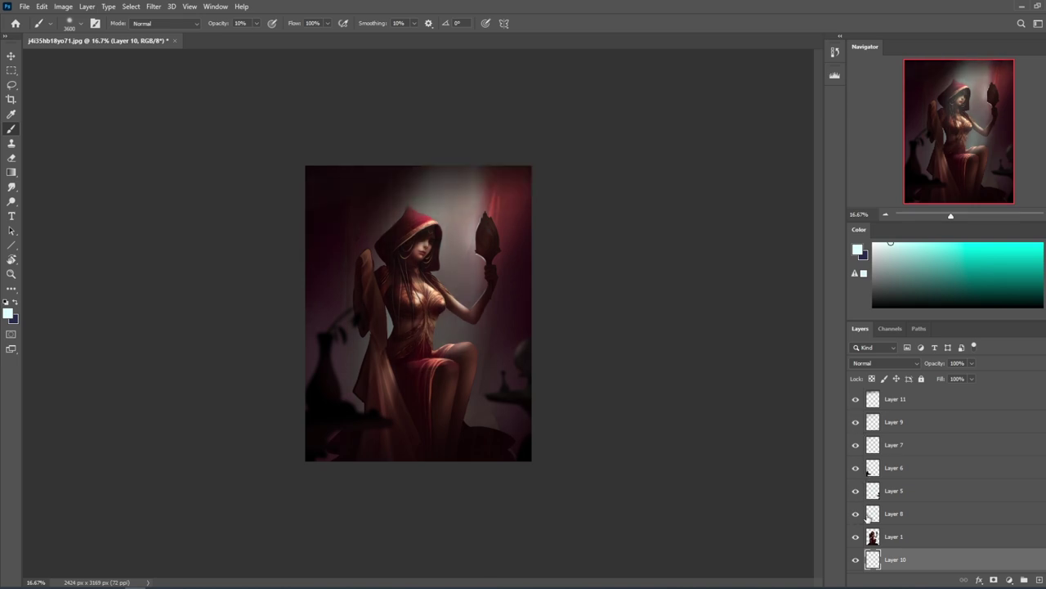
pyautogui.click(857, 516)
# Select Layer 8 and shrink the Eraser brush to about 250 px.
pyautogui.click(893, 515)
pyautogui.press('e')
pyautogui.press('[')
pyautogui.press('[')
pyautogui.press('[')
pyautogui.press('[')
pyautogui.press('[')
pyautogui.press('[')
pyautogui.press('[')
pyautogui.press('[')
pyautogui.press('[')
pyautogui.press('[')
pyautogui.press('[')
pyautogui.press('[')
pyautogui.press('[')
pyautogui.press('[')
pyautogui.press('[')
pyautogui.press('[')
pyautogui.press('[')
pyautogui.press('[')
pyautogui.press('[')
pyautogui.press('[')
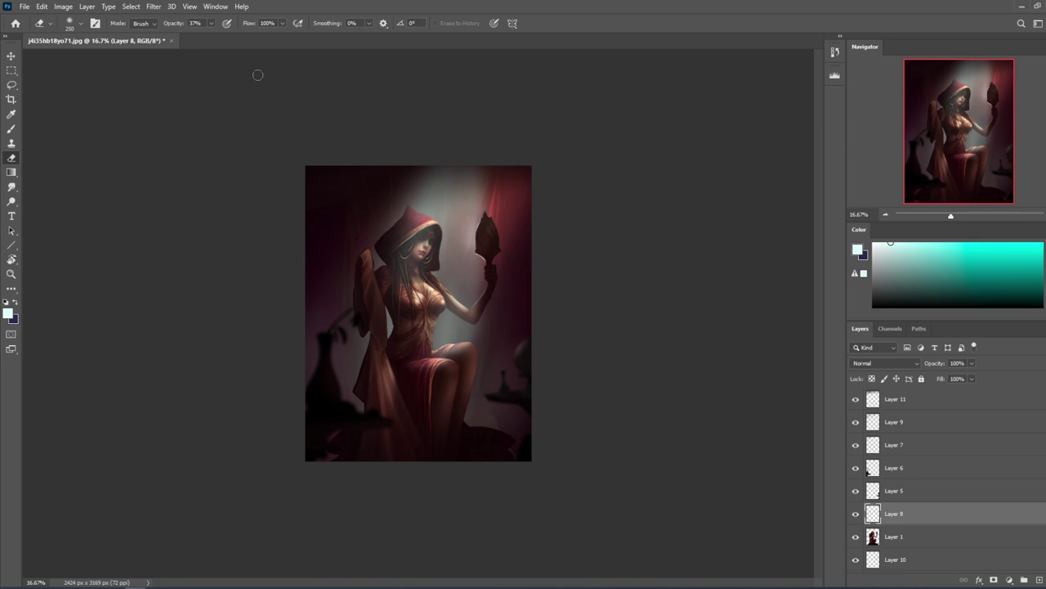
# Check Layer 8's contribution, set the Eraser opacity to 59%, and erase its haze over the red skirt near the knee.
pyautogui.click(211, 23)
pyautogui.click(855, 513)
pyautogui.click(856, 513)
pyautogui.click(211, 24)
pyautogui.moveTo(212, 36); pyautogui.dragTo(221, 36)
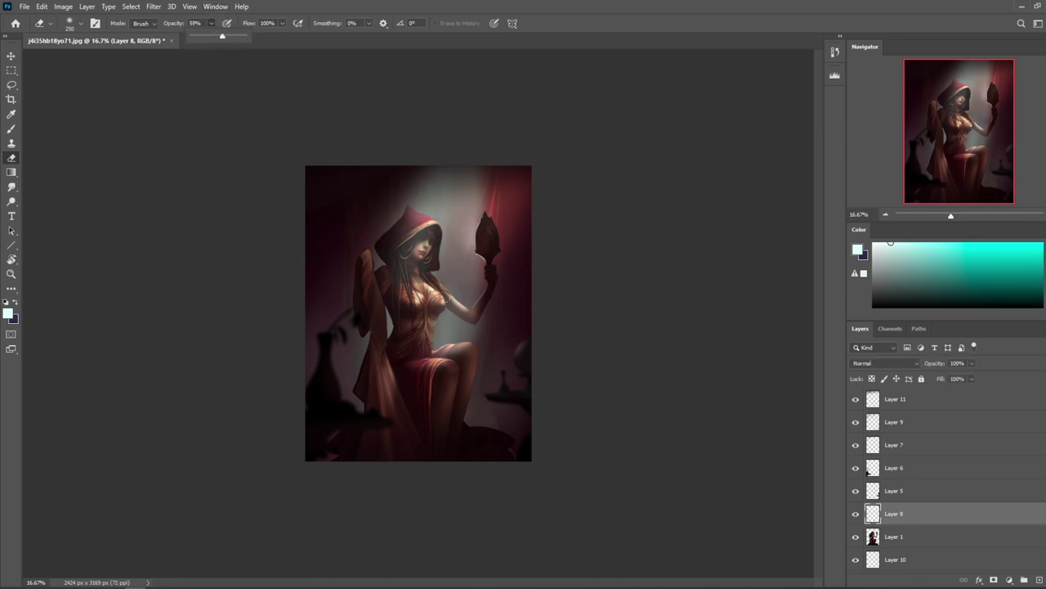
pyautogui.click(459, 358)
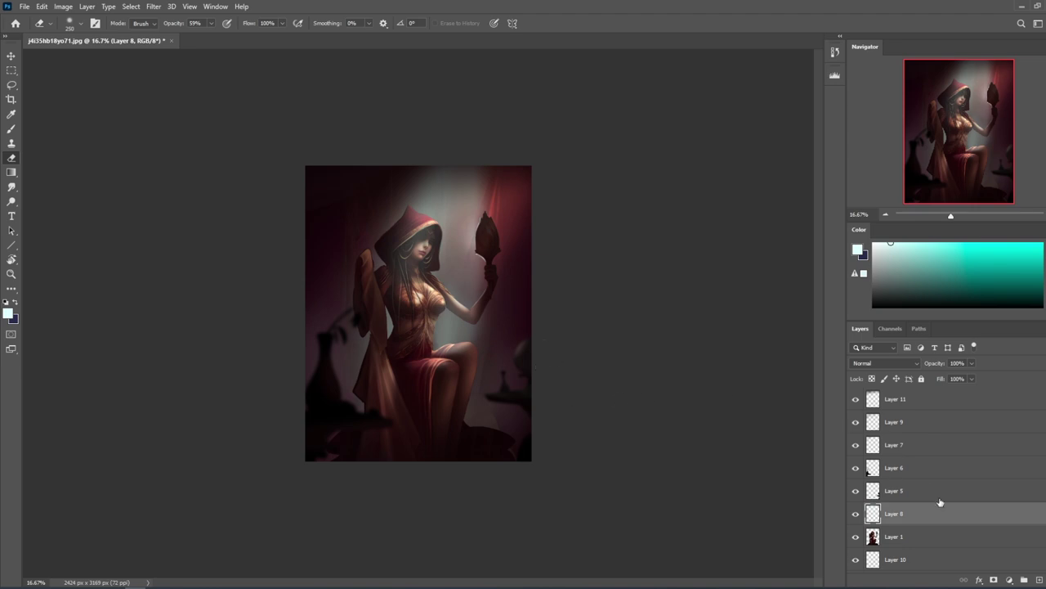
pyautogui.click(927, 544)
pyautogui.press('l')
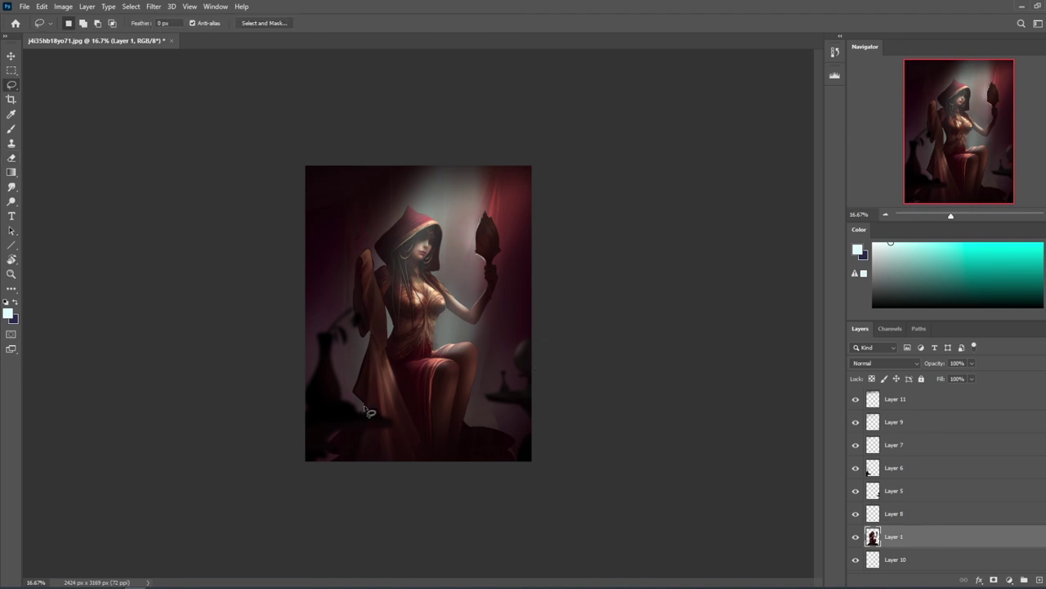
pyautogui.moveTo(365, 408)
pyautogui.mouseDown()
pyautogui.moveTo(359, 437)
pyautogui.moveTo(331, 461)
pyautogui.moveTo(319, 456)
pyautogui.moveTo(363, 405)
pyautogui.mouseUp()
pyautogui.hotkey('ctrl', 'd')
pyautogui.scroll(-3, 940, 482)
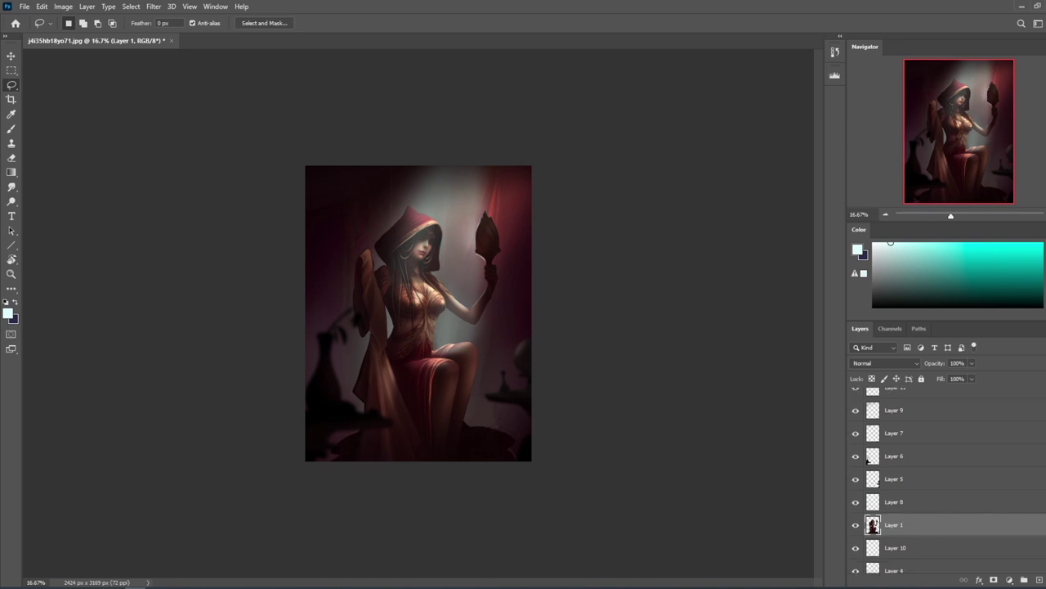
pyautogui.click(917, 544)
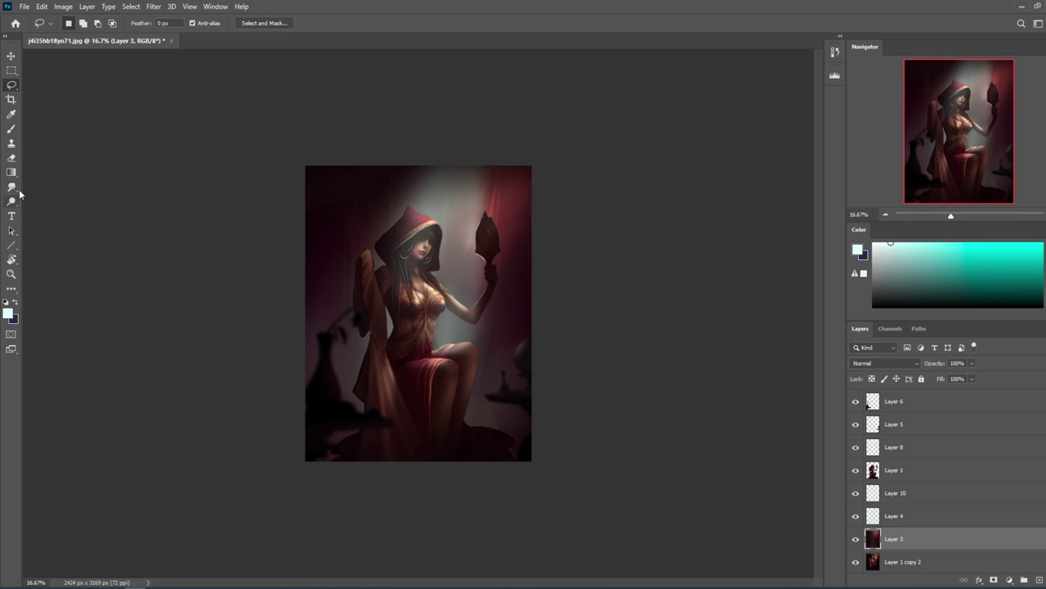
pyautogui.press('r')
pyautogui.press(']')
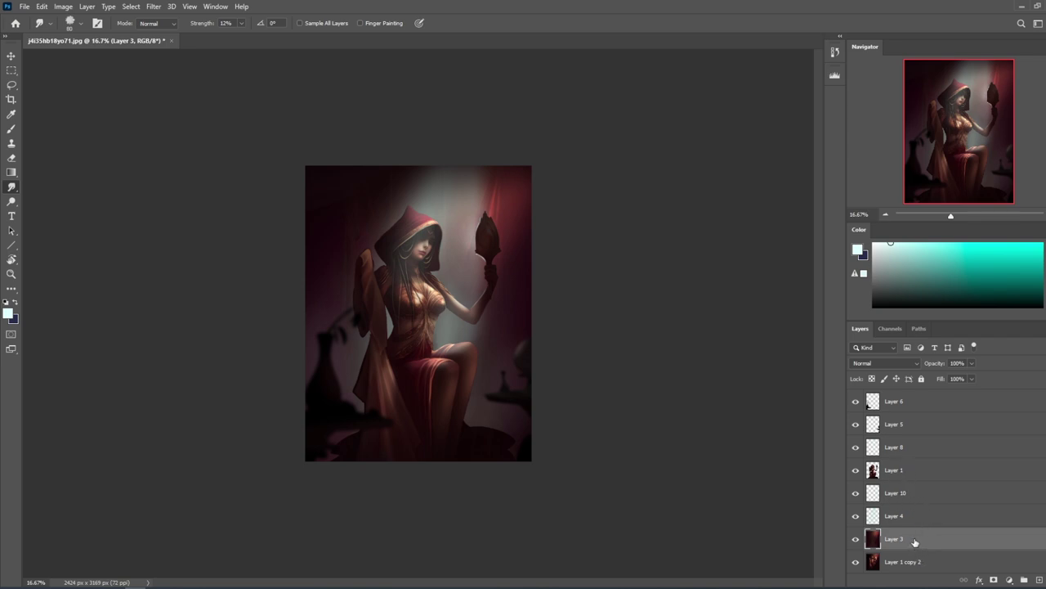
# On Layer 1, lasso the top edge of the shoulder armor beside the hood, and hide Layers 5 through 9 and Layer 11.
pyautogui.click(904, 473)
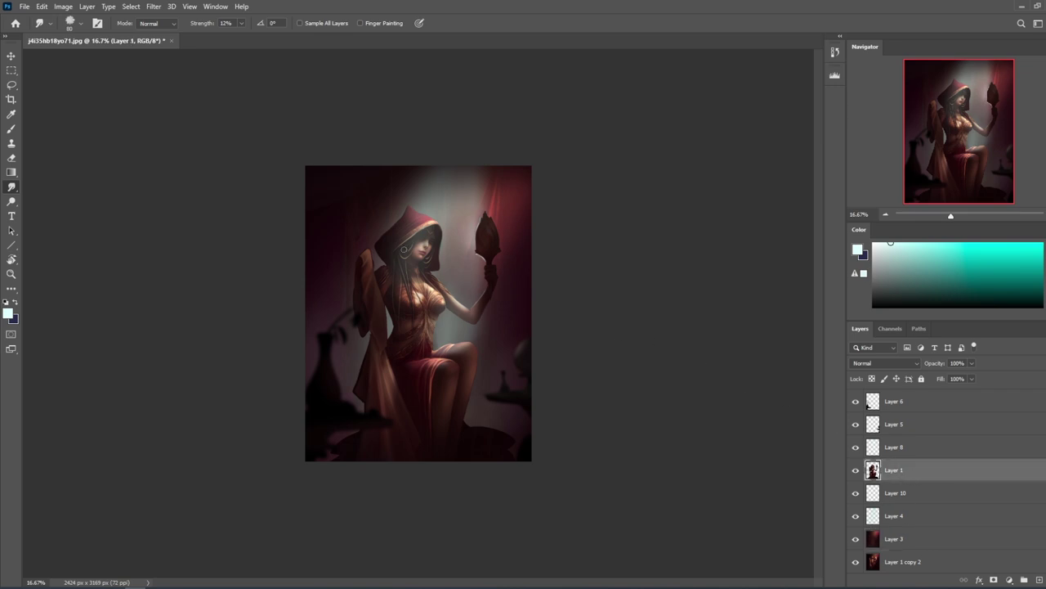
pyautogui.press('z')
pyautogui.moveTo(341, 216); pyautogui.dragTo(426, 303)
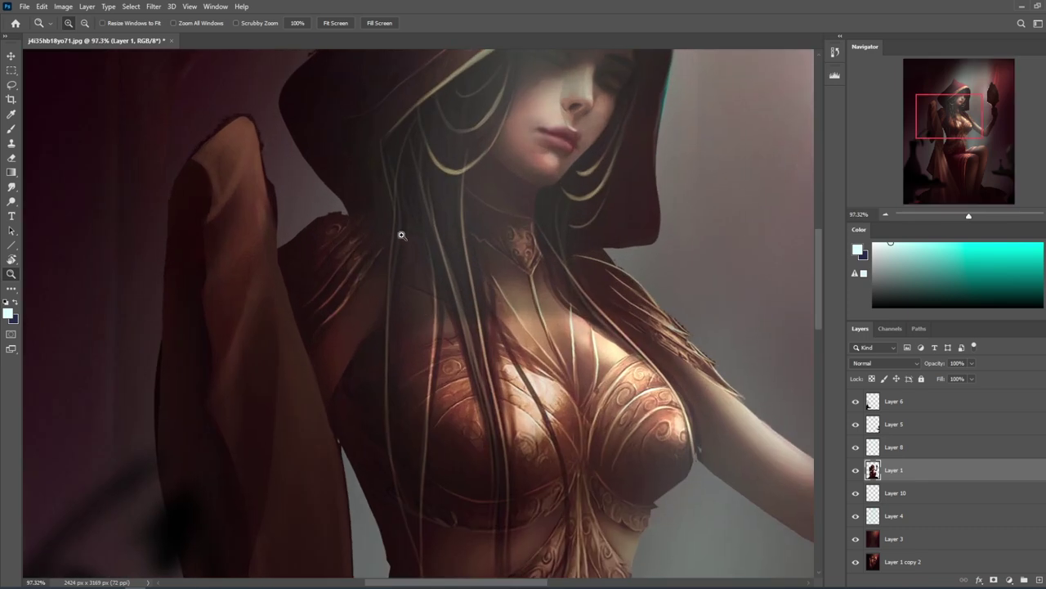
pyautogui.press('l')
pyautogui.moveTo(313, 227); pyautogui.dragTo(310, 227)
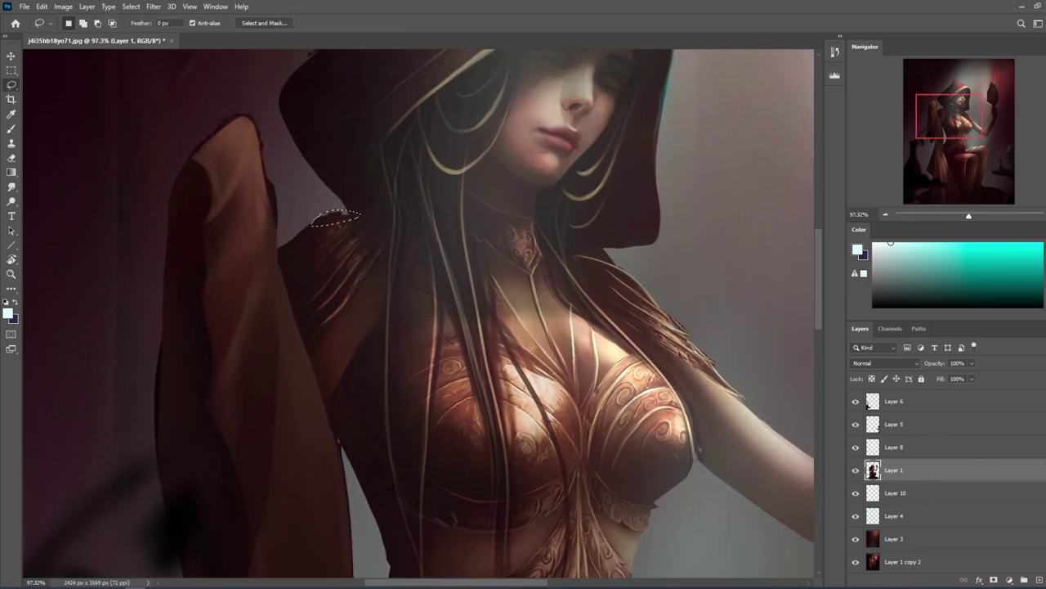
pyautogui.scroll(3, 866, 405)
pyautogui.moveTo(856, 507); pyautogui.dragTo(856, 397)
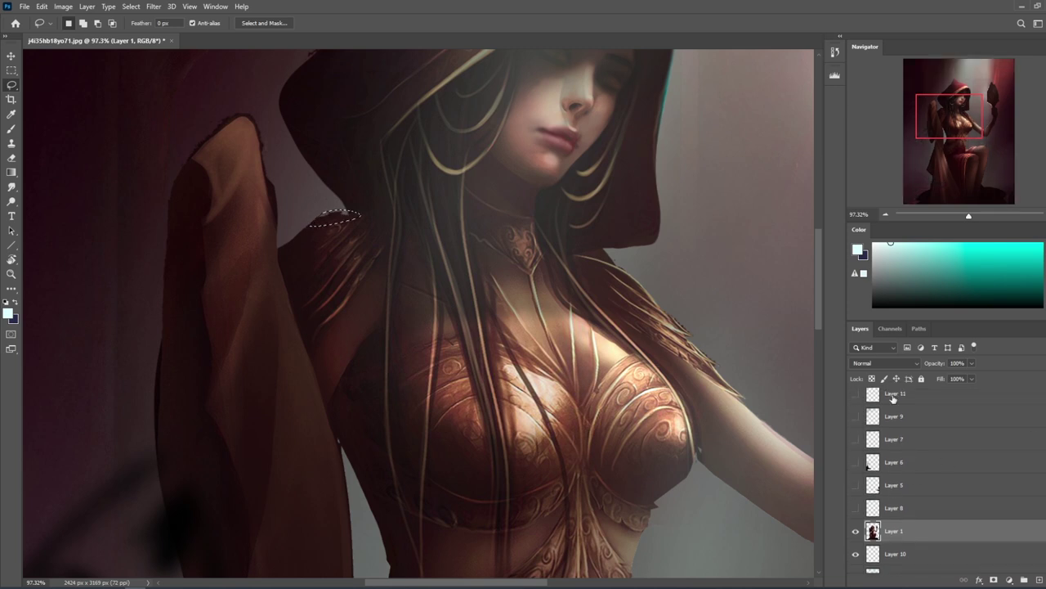
pyautogui.scroll(1, 893, 401)
# Paint over the selected shoulder edge with a sampled dark tone using a 50 px soft brush at 100% opacity, and deselect.
pyautogui.press('b')
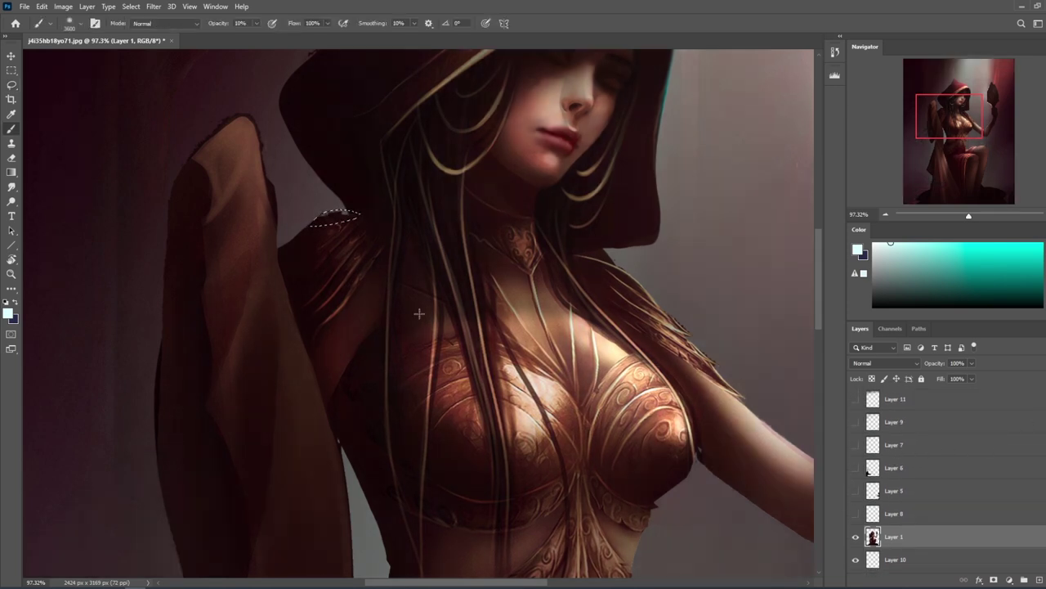
pyautogui.keyDown('alt'); pyautogui.click(349, 190); pyautogui.keyUp('alt')
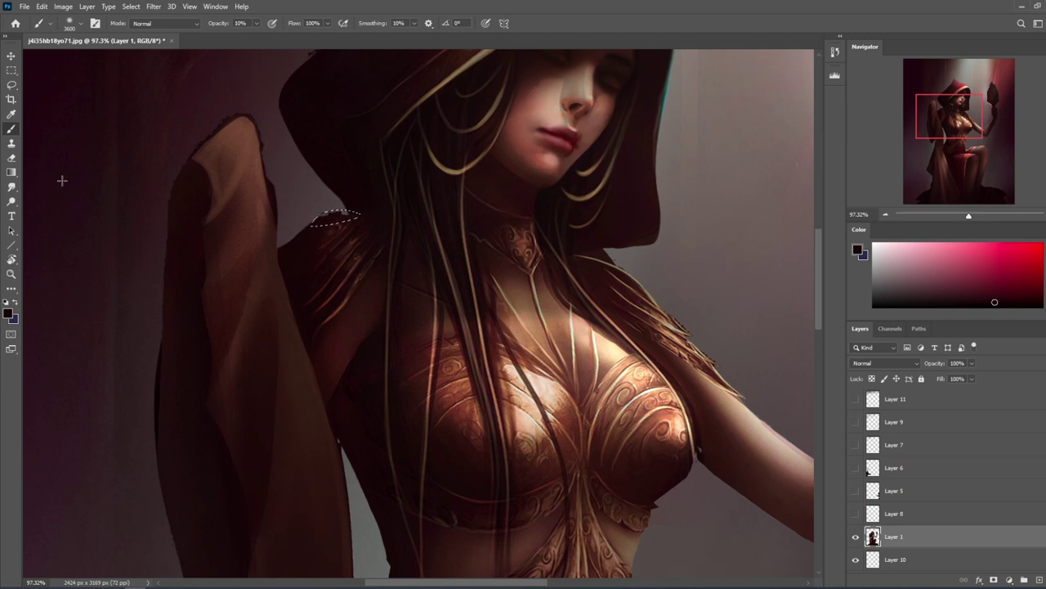
pyautogui.press('g')
pyautogui.hotkey('shift', 'g')
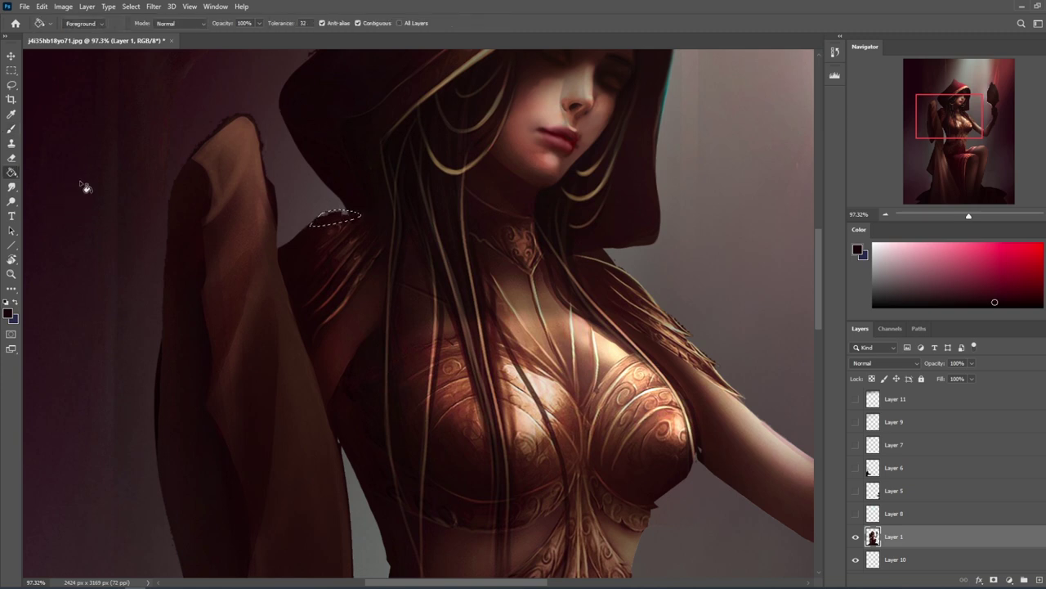
pyautogui.press('b')
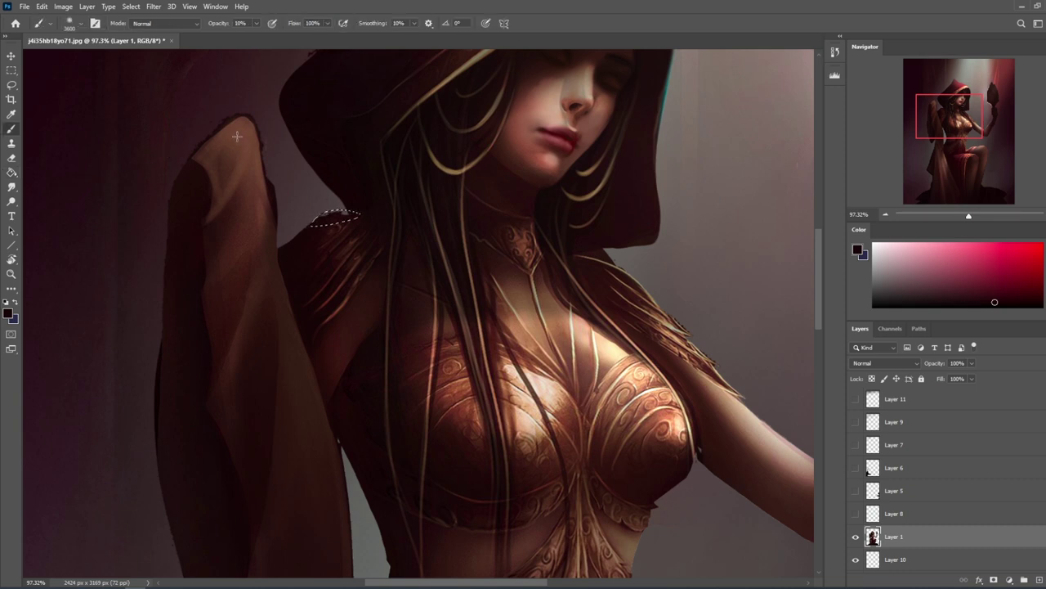
pyautogui.click(81, 24)
pyautogui.click(78, 58)
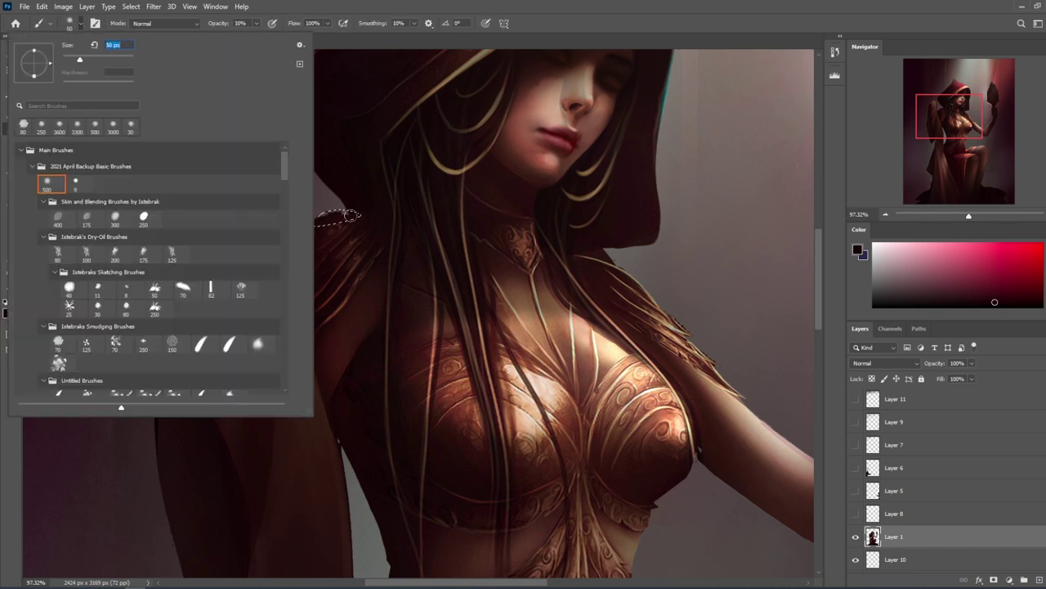
pyautogui.keyDown('alt'); pyautogui.click(358, 203); pyautogui.keyUp('alt')
pyautogui.moveTo(256, 24); pyautogui.dragTo(353, 45)
pyautogui.moveTo(367, 195)
pyautogui.mouseDown()
pyautogui.moveTo(346, 215)
pyautogui.moveTo(285, 228)
pyautogui.mouseUp()
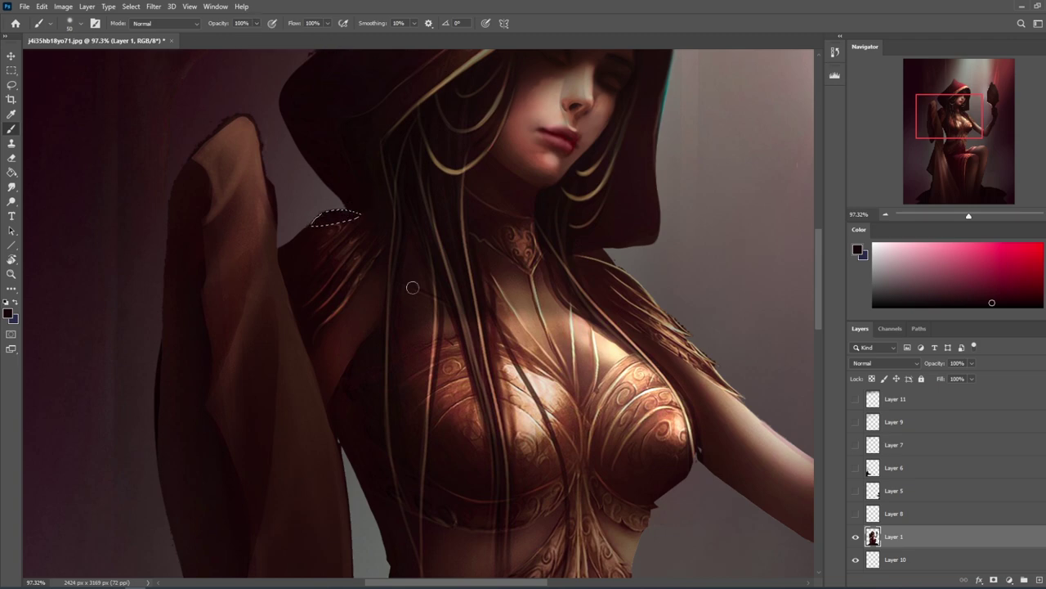
pyautogui.scroll(-10, 488, 380)
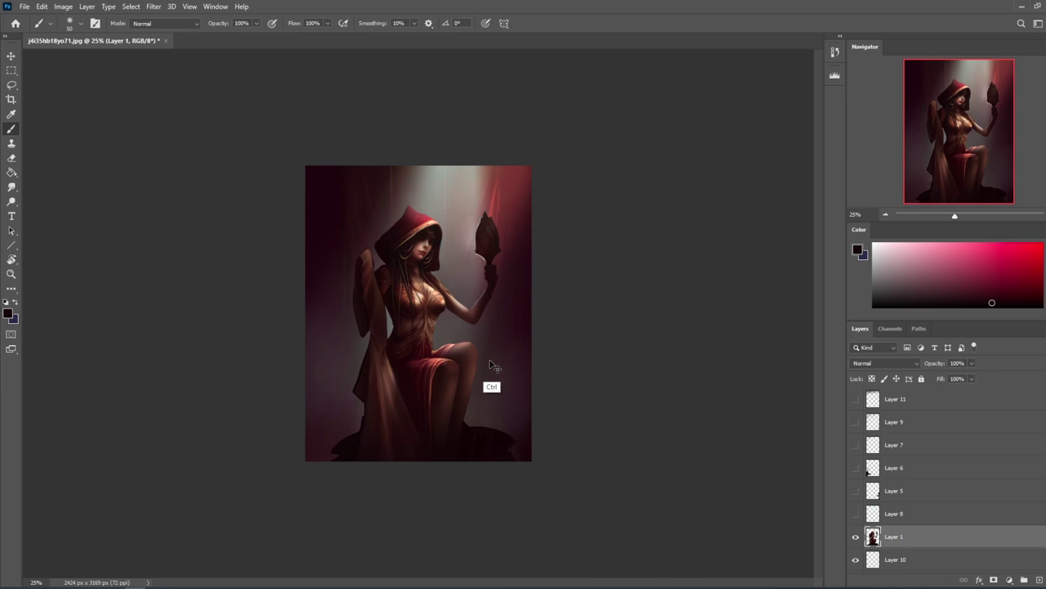
pyautogui.press('l')
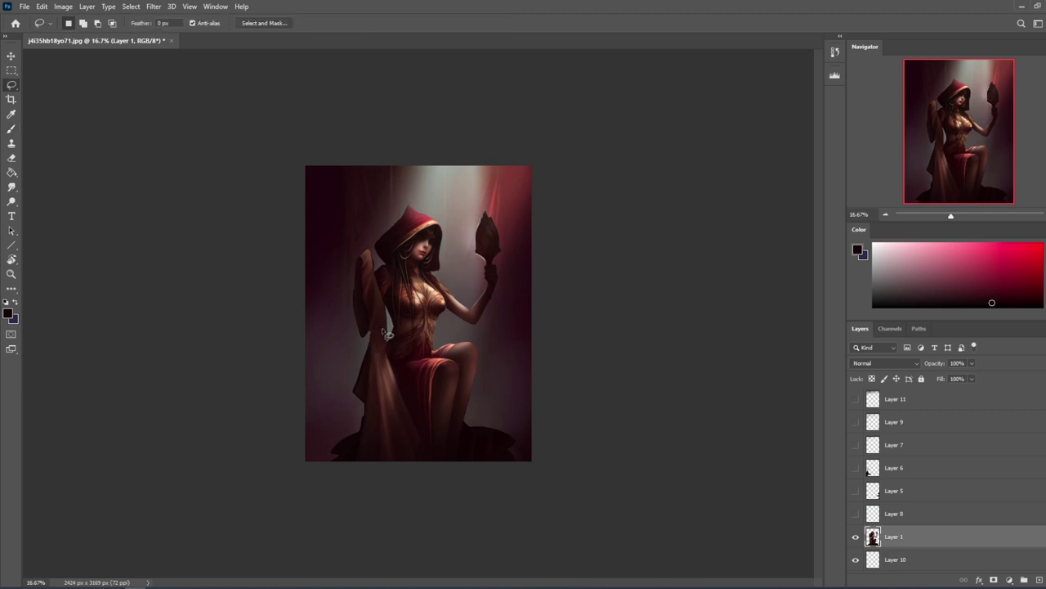
pyautogui.press('b')
pyautogui.keyDown('alt'); pyautogui.click(370, 329); pyautogui.keyUp('alt')
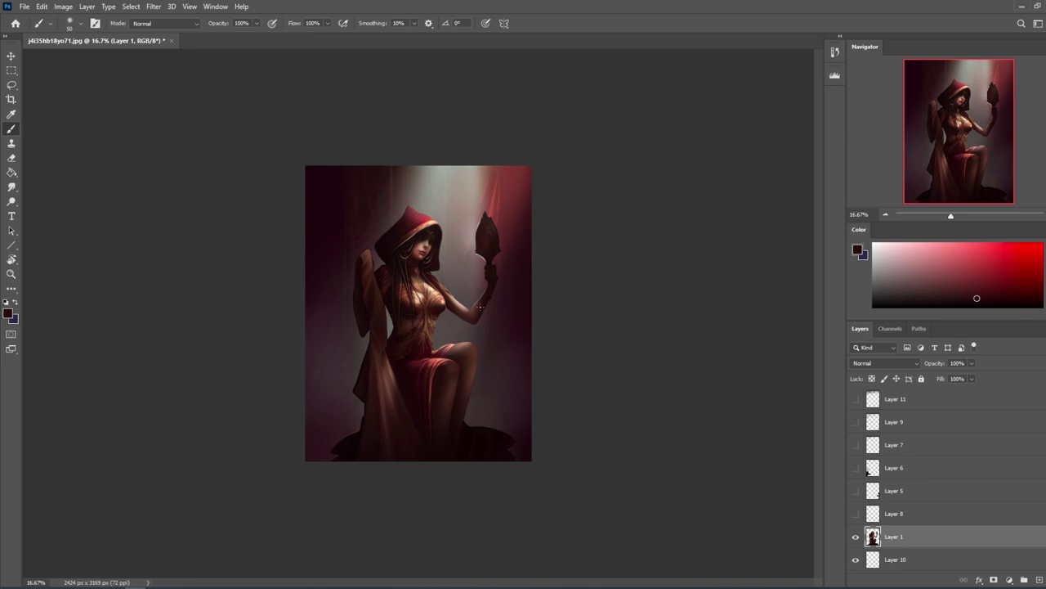
pyautogui.press('m')
pyautogui.rightClick(481, 307)
pyautogui.press('Escape')
# Show Layers 5 through 9 and Layer 11 again, and duplicate Layer 1.
pyautogui.moveTo(855, 511); pyautogui.dragTo(856, 398)
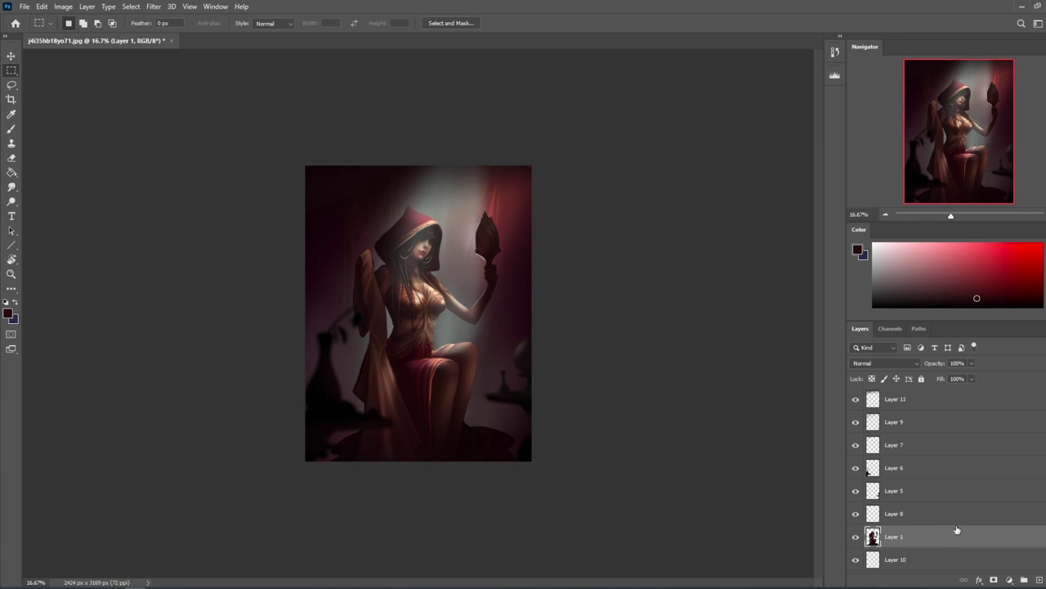
pyautogui.hotkey('ctrl', 'j')
# Apply a mild Gaussian Blur to the duplicated figure layer, Layer 1 copy, keeping its main forms recognizable.
pyautogui.click(153, 7)
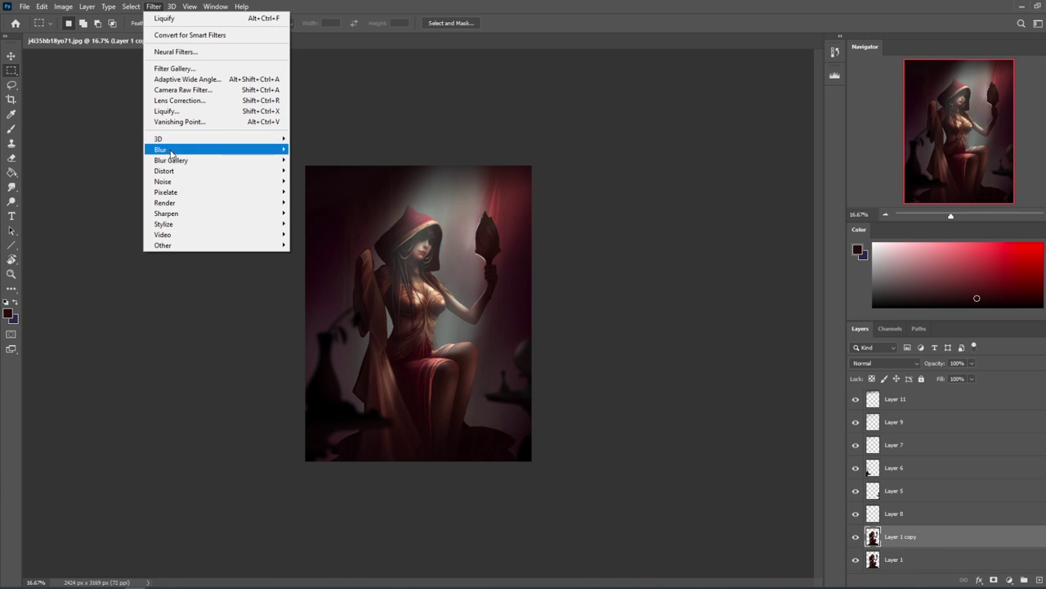
pyautogui.moveTo(245, 149)
pyautogui.click(319, 192)
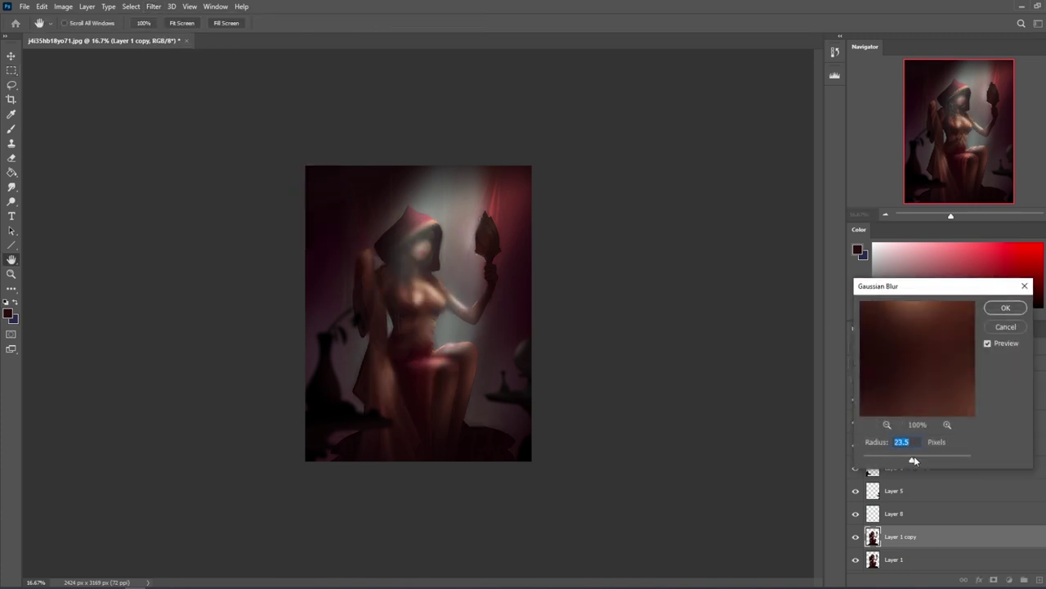
pyautogui.moveTo(912, 461); pyautogui.dragTo(900, 463)
pyautogui.click(1005, 307)
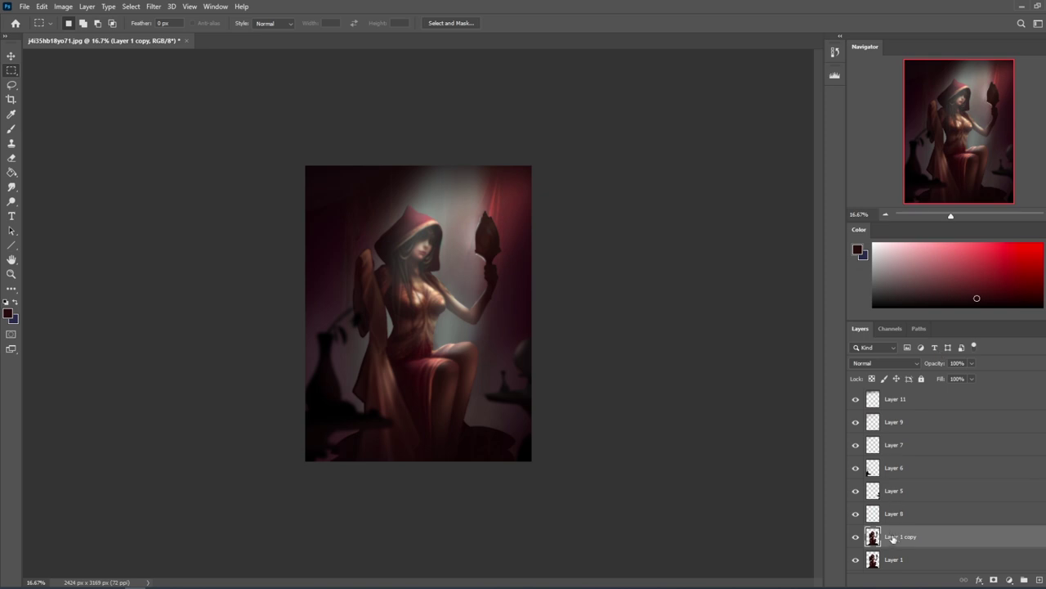
# Erase the blurred copy over the face, torso and raised arm with a 1500 px Eraser at 100% opacity.
pyautogui.press(']')
pyautogui.press(']')
pyautogui.press(']')
pyautogui.press(']')
pyautogui.press(']')
pyautogui.press(']')
pyautogui.press(']')
pyautogui.press(']')
pyautogui.press(']')
pyautogui.press(']')
pyautogui.press(']')
pyautogui.press(']')
pyautogui.moveTo(424, 245); pyautogui.dragTo(385, 289)
pyautogui.click(212, 24)
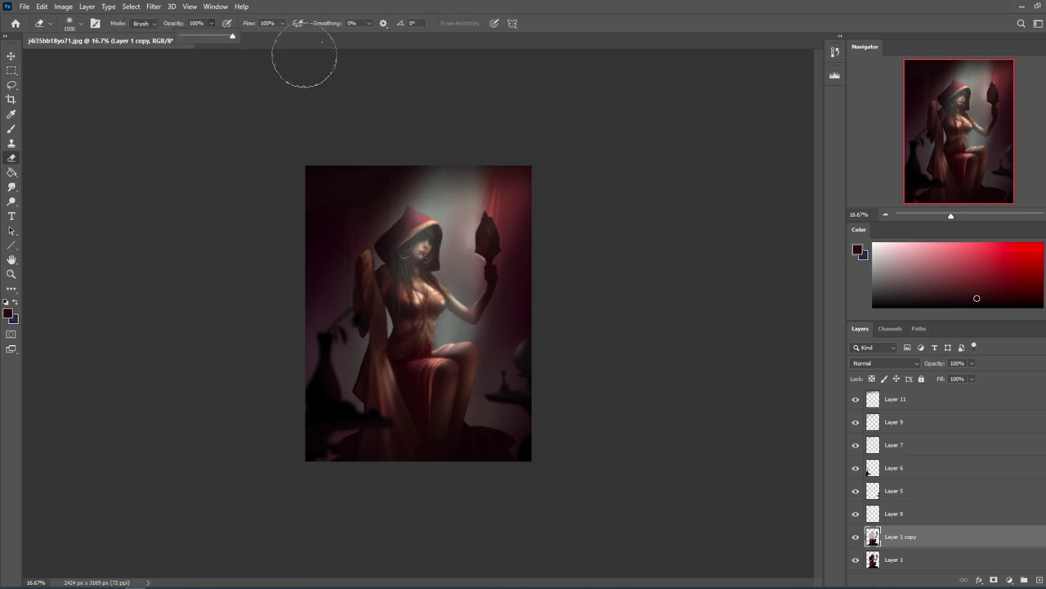
pyautogui.click(490, 214)
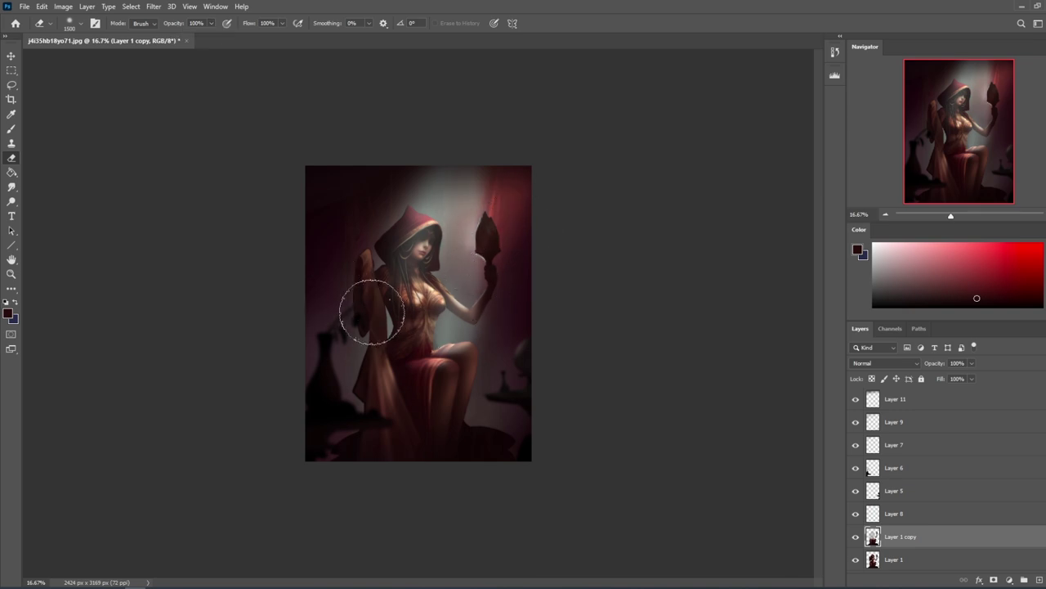
# Try erasing the dark base along the bottom of the figure on Layer 1.
pyautogui.click(901, 562)
pyautogui.moveTo(521, 447)
pyautogui.mouseDown()
pyautogui.moveTo(495, 438)
pyautogui.moveTo(334, 480)
pyautogui.moveTo(505, 440)
pyautogui.moveTo(400, 488)
pyautogui.moveTo(547, 453)
pyautogui.moveTo(345, 391)
pyautogui.moveTo(340, 474)
pyautogui.mouseUp()
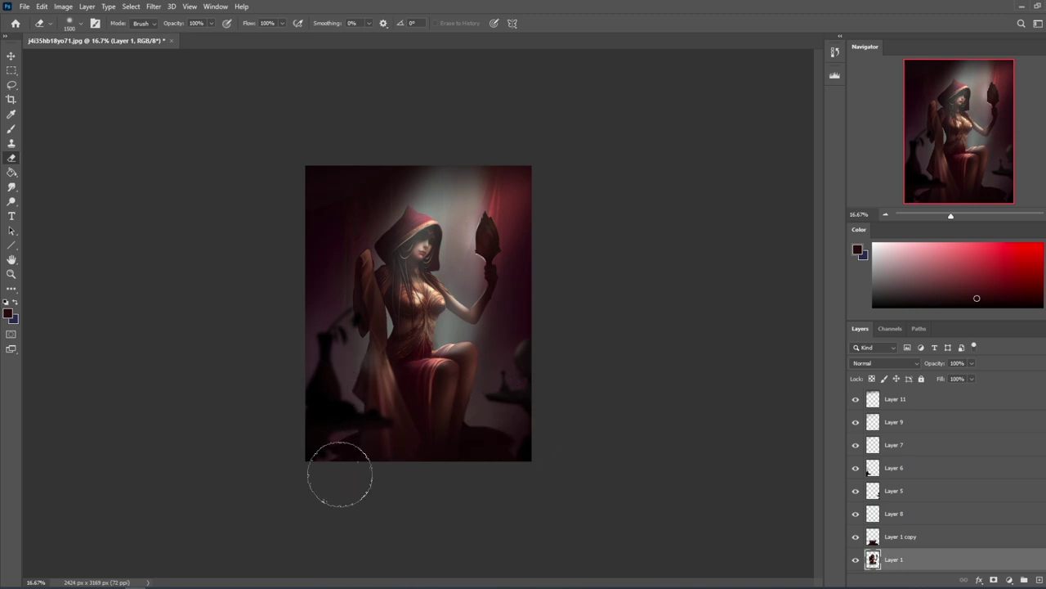
pyautogui.hotkey('ctrl', 'z')
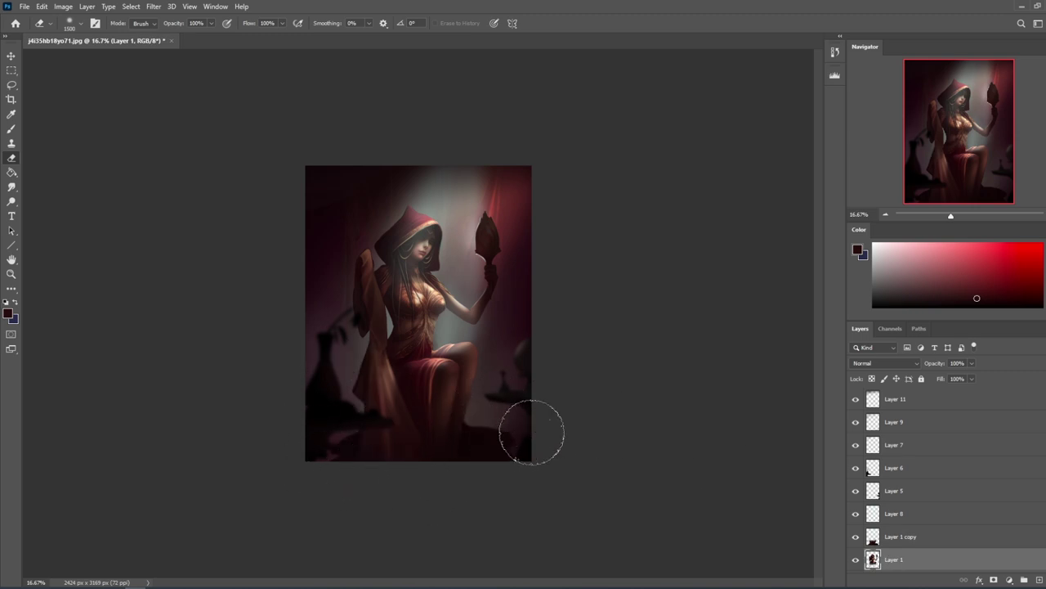
# Compare the figure with Layer 1 copy and Layer 1 each hidden and shown, and merge the blurred copy down into Layer 1.
pyautogui.rightClick(906, 543)
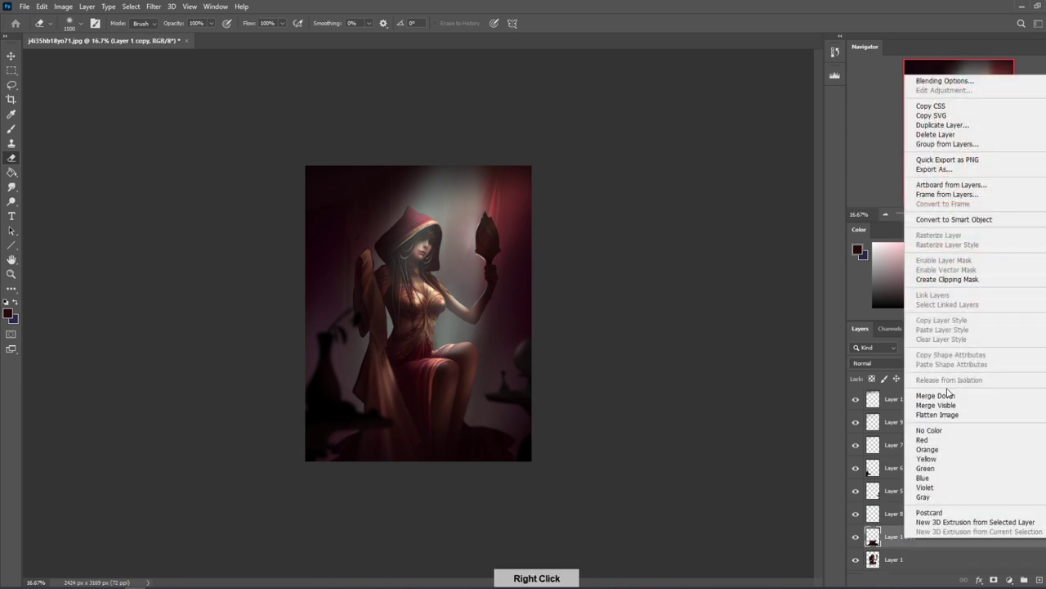
pyautogui.click(855, 540)
pyautogui.click(855, 537)
pyautogui.click(856, 559)
pyautogui.click(856, 559)
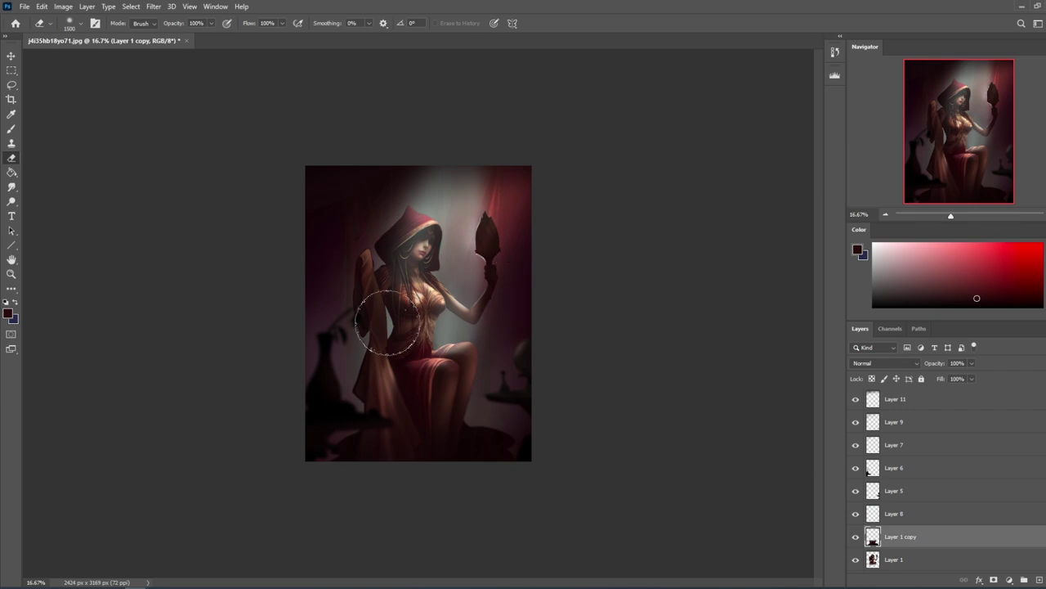
pyautogui.rightClick(904, 540)
pyautogui.click(934, 393)
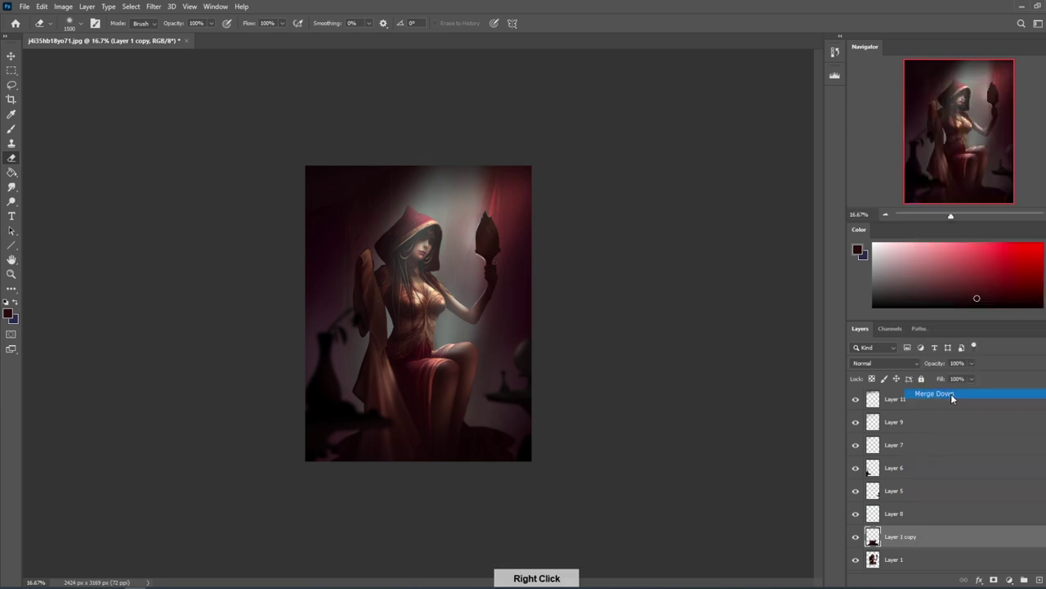
pyautogui.click(12, 186)
pyautogui.click(57, 187)
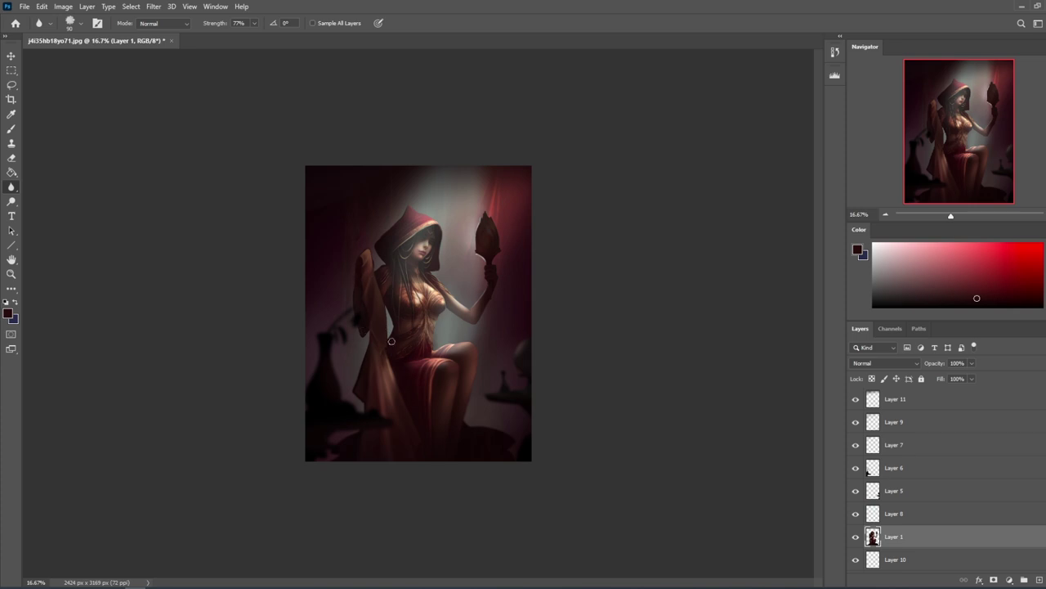
pyautogui.press('e')
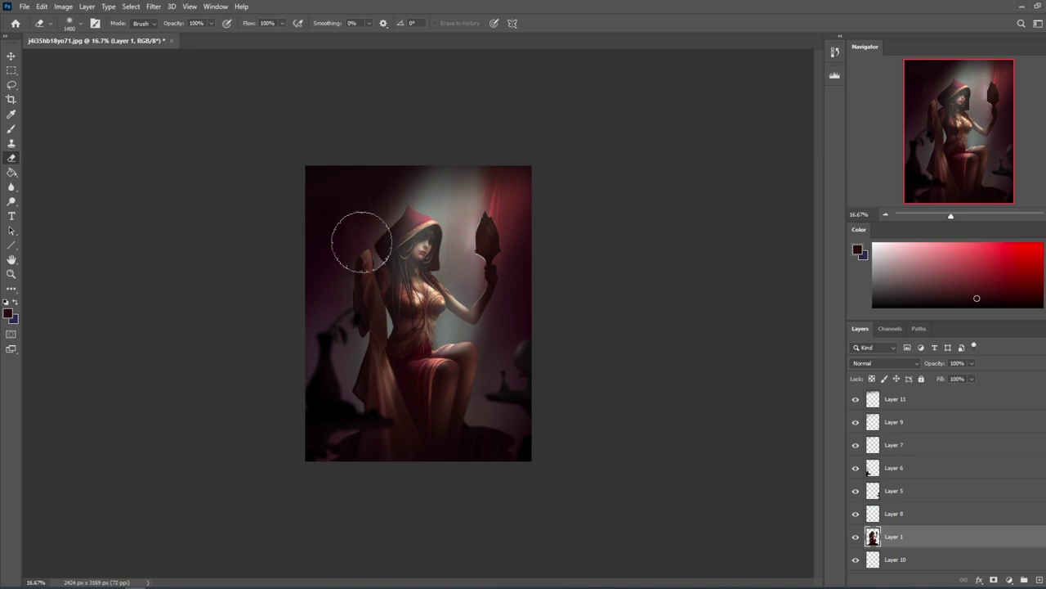
pyautogui.press('[')
pyautogui.press('[')
pyautogui.press('[')
pyautogui.press('[')
pyautogui.press('[')
pyautogui.press('[')
pyautogui.press('[')
pyautogui.press('[')
pyautogui.press('[')
pyautogui.press('[')
pyautogui.press('[')
pyautogui.press('[')
# Set up the Burn tool for Midtones on Layer 1 and shrink its brush to about 1200 px.
pyautogui.rightClick(14, 204)
pyautogui.click(49, 211)
pyautogui.click(164, 24)
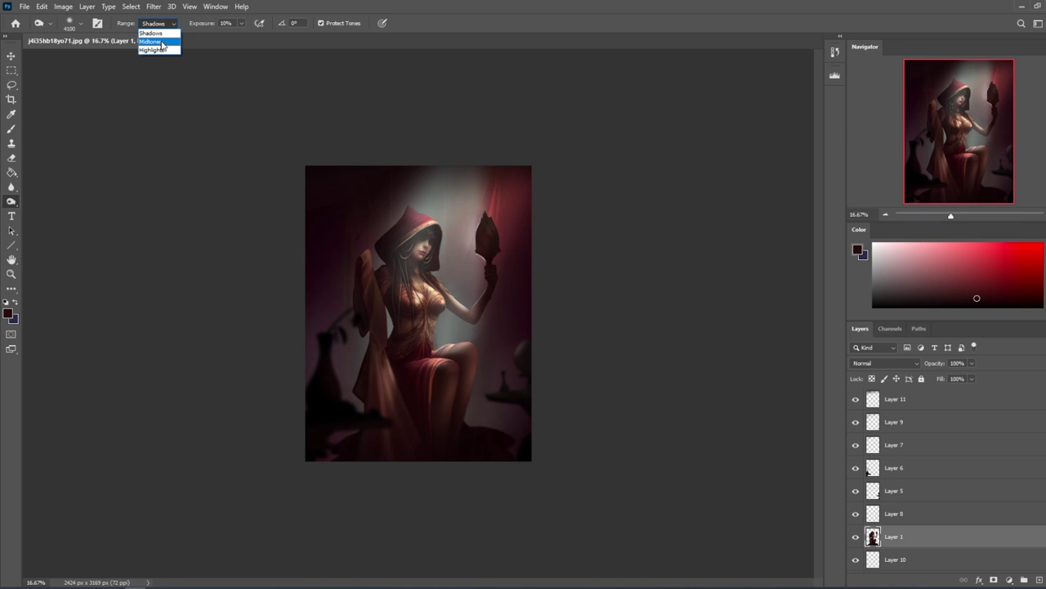
pyautogui.click(155, 41)
pyautogui.press('[')
pyautogui.press('[')
pyautogui.press('[')
pyautogui.press('[')
pyautogui.press('[')
pyautogui.press('[')
pyautogui.press('[')
pyautogui.press('[')
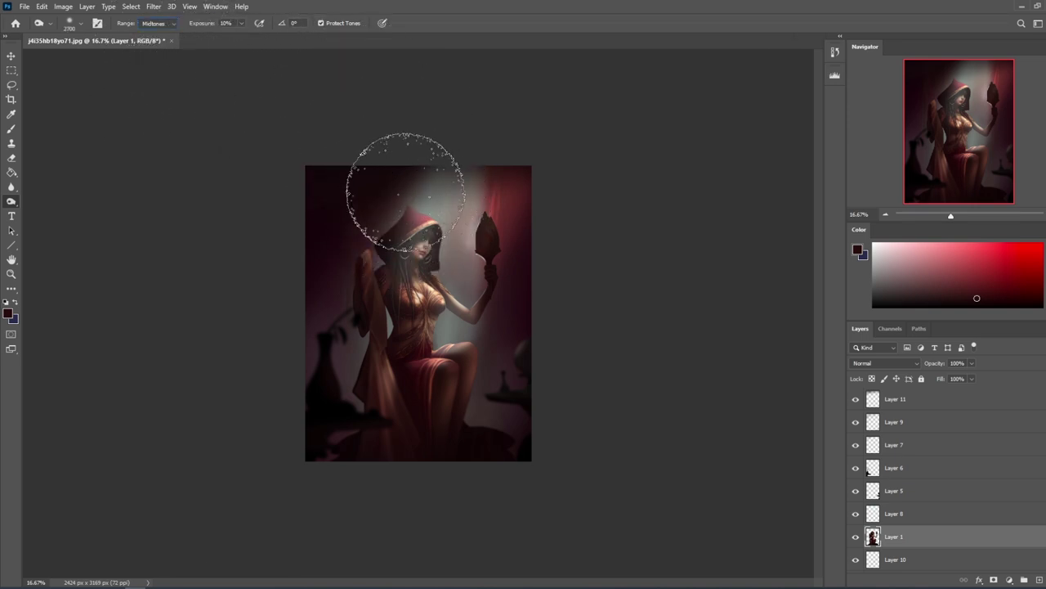
pyautogui.press('[')
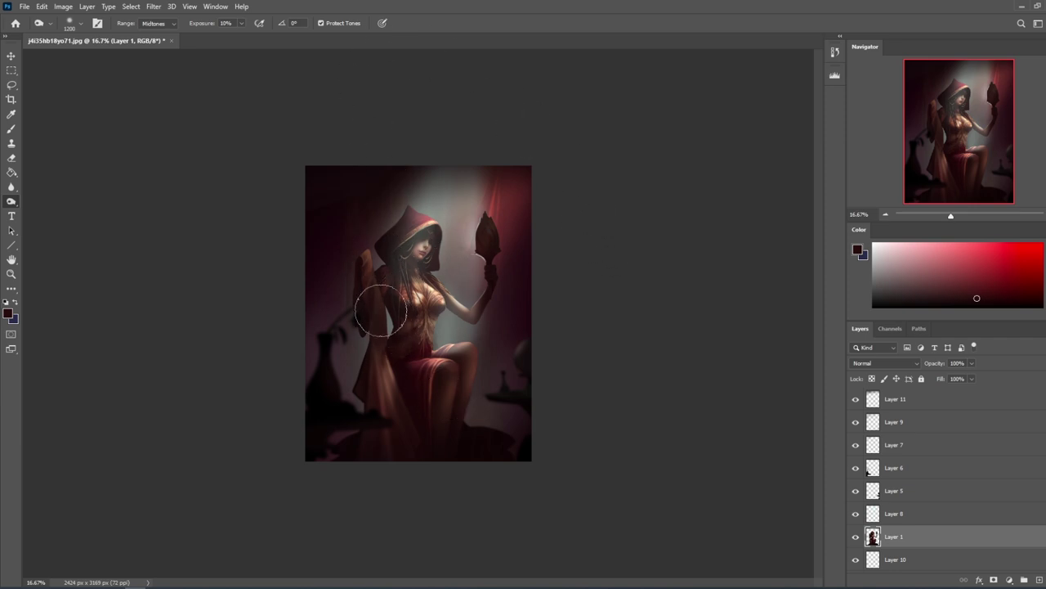
# Try a brown brush stroke down the red skirt on Layer 1, using a colour sampled from the draped cloth.
pyautogui.press('b')
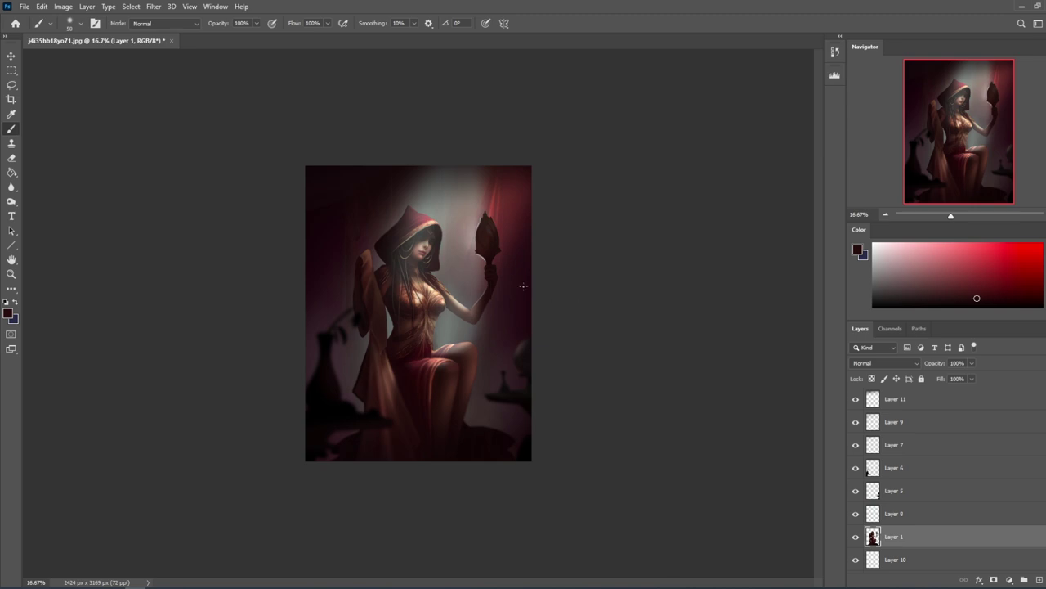
pyautogui.click(11, 187)
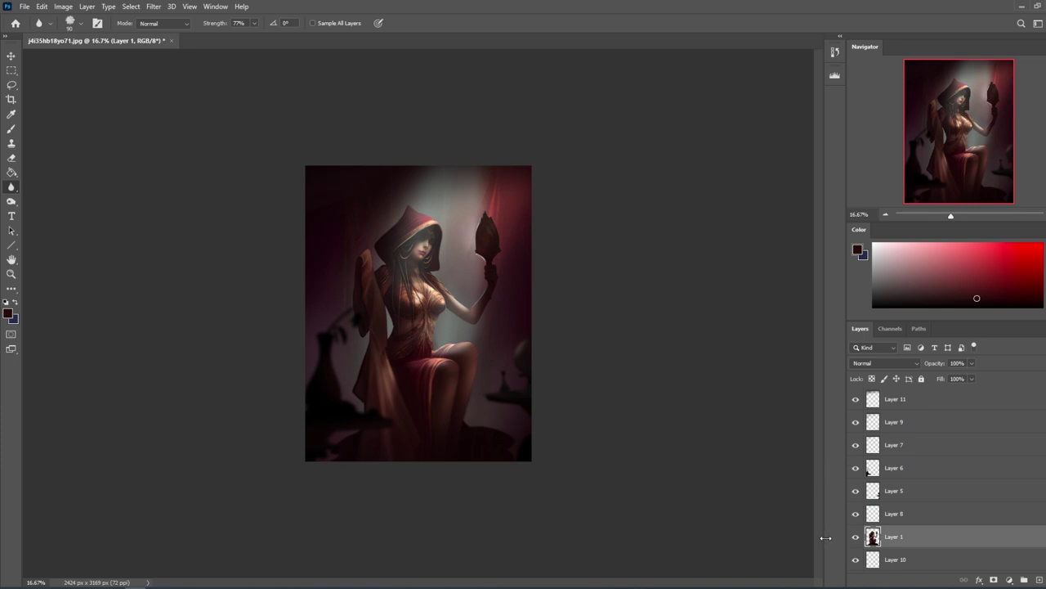
pyautogui.press('b')
pyautogui.keyDown('alt'); pyautogui.click(390, 397); pyautogui.keyUp('alt')
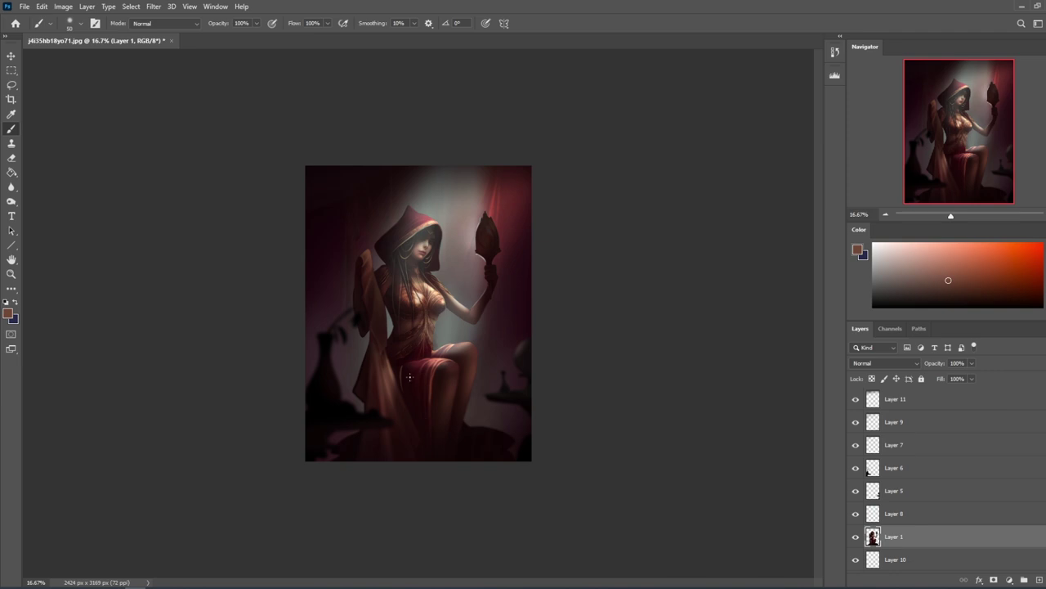
pyautogui.moveTo(410, 377); pyautogui.dragTo(413, 419)
pyautogui.hotkey('ctrl', 'z')
# Flatten all layers of the painting into a single Background layer.
pyautogui.scroll(-3, 992, 438)
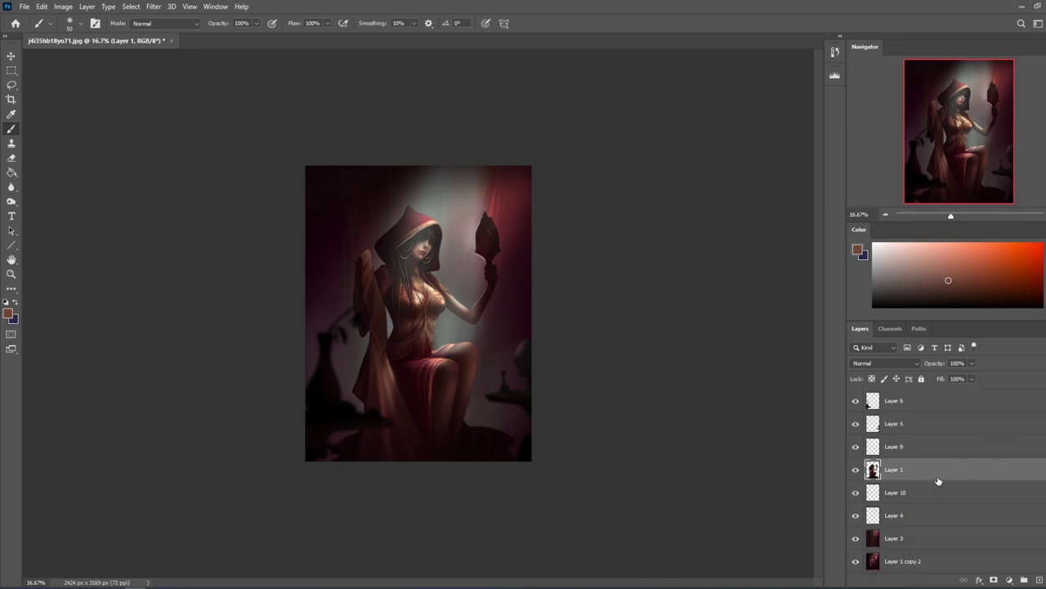
pyautogui.rightClick(948, 483)
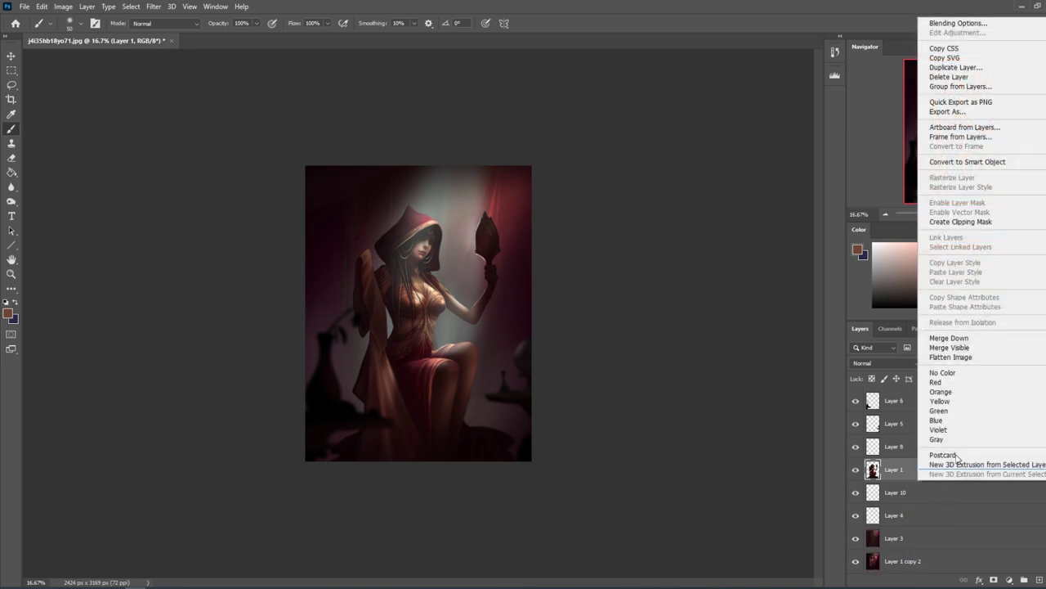
pyautogui.click(980, 358)
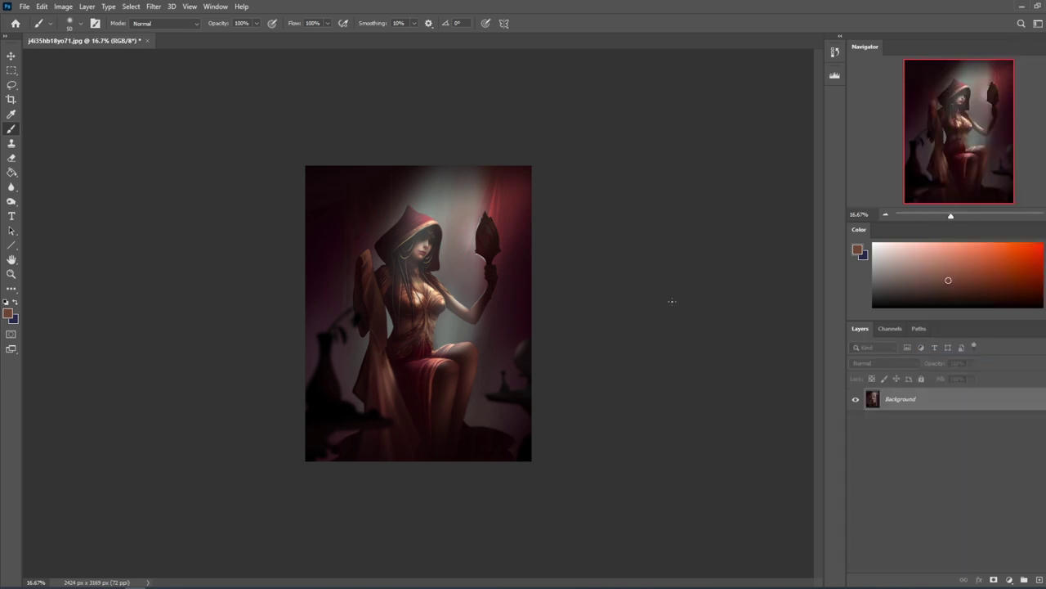
# Compare the originally opened image and the Paste in Place state with the Flatten Image state in the history, viewed at 25%.
pyautogui.click(835, 51)
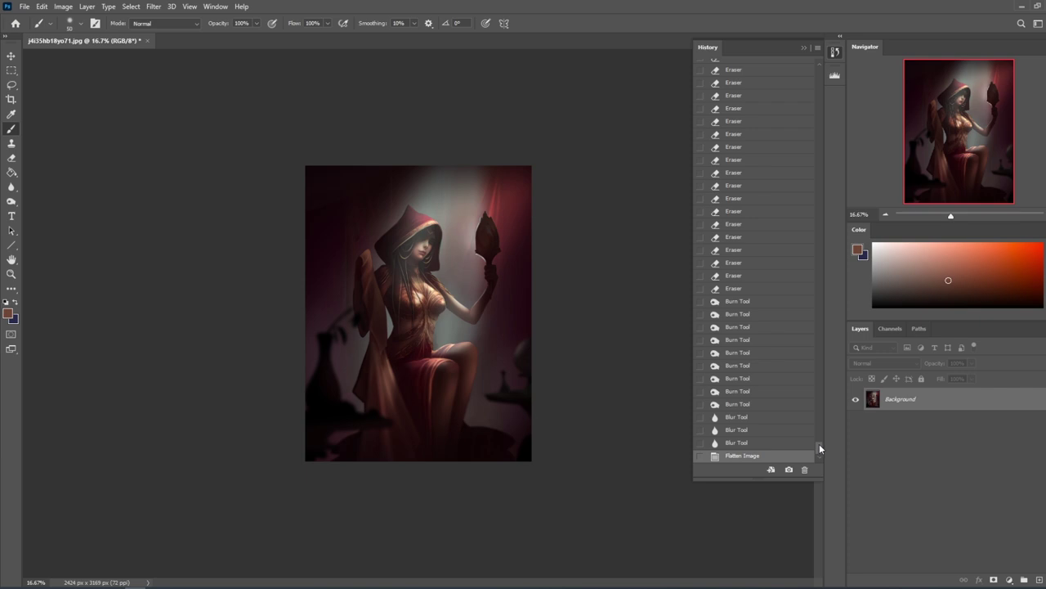
pyautogui.moveTo(820, 445); pyautogui.dragTo(818, 66)
pyautogui.click(757, 70)
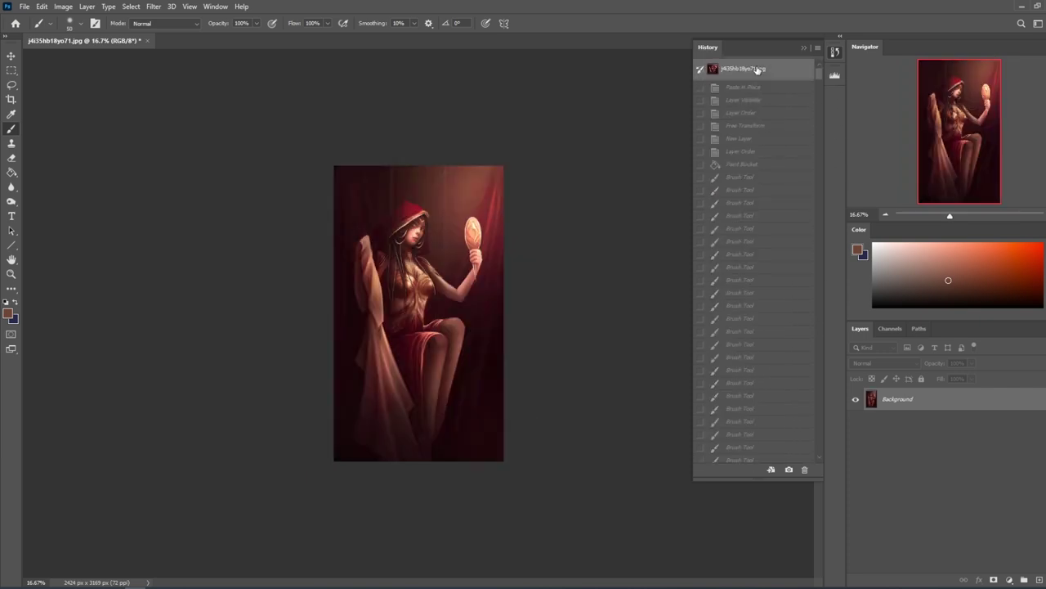
pyautogui.hotkey('ctrl', '+')
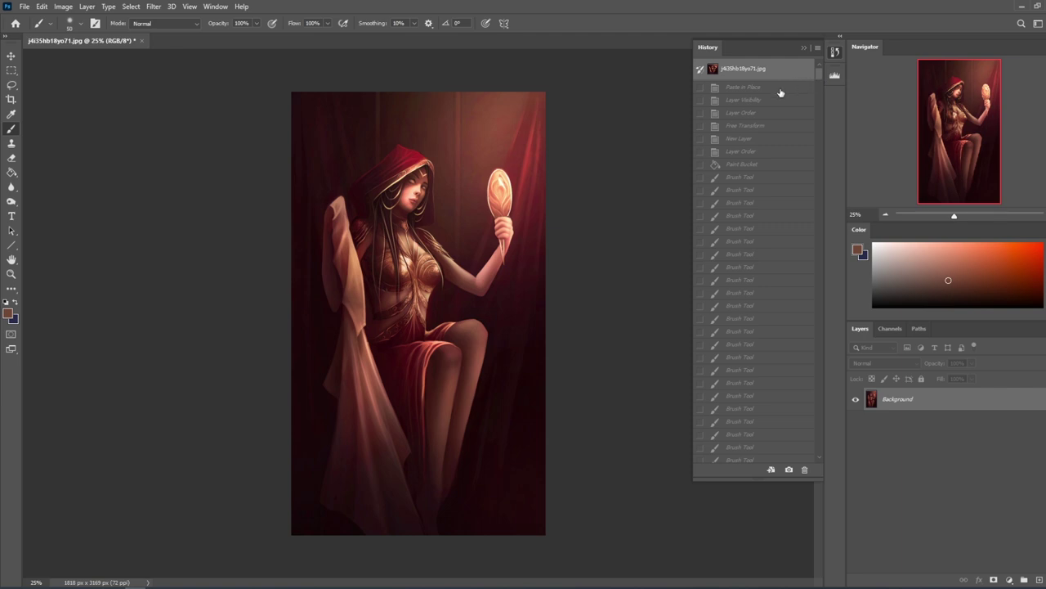
pyautogui.click(779, 88)
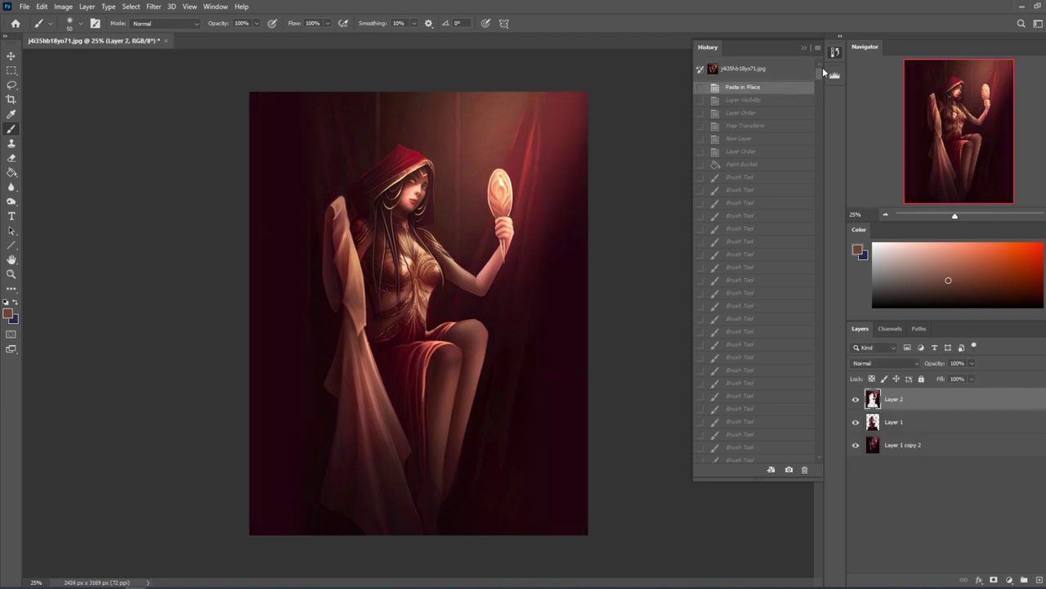
pyautogui.click(804, 72)
pyautogui.moveTo(818, 72); pyautogui.dragTo(842, 454)
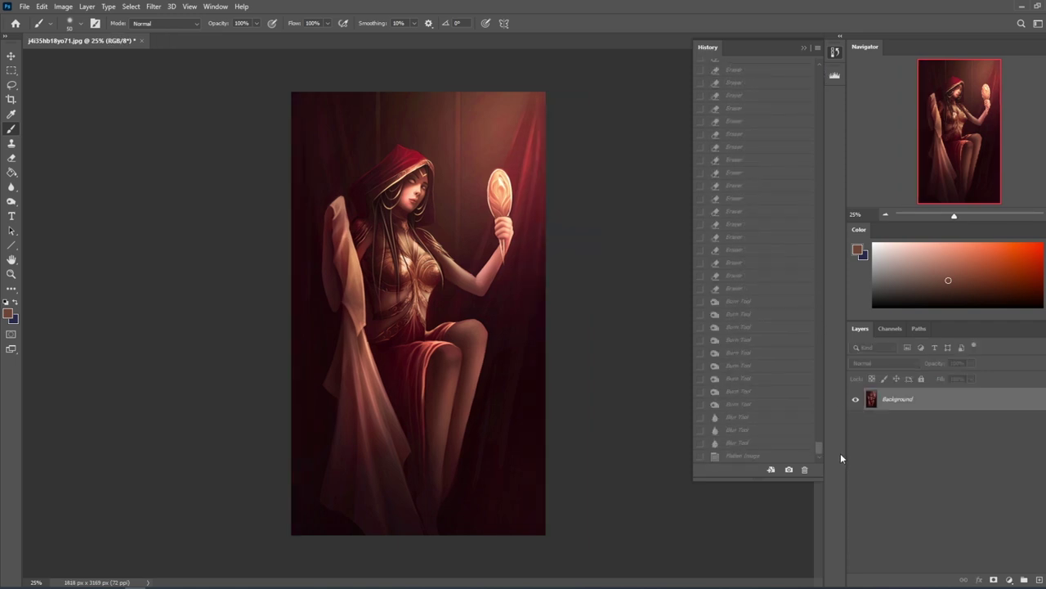
pyautogui.click(747, 457)
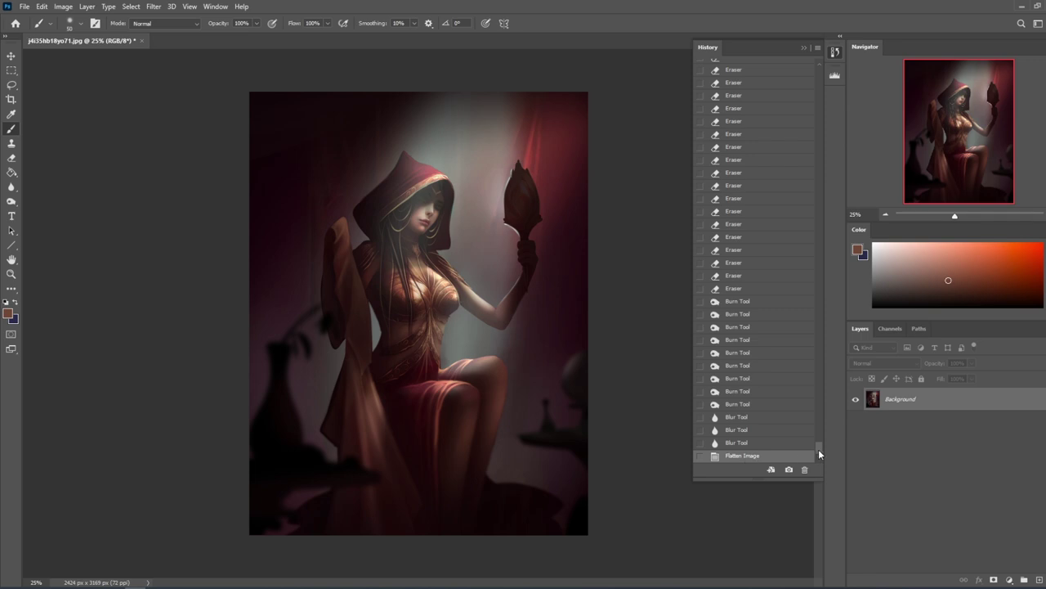
# Switch twice more between the original image and the Flatten Image history state, and close the history.
pyautogui.moveTo(818, 453)
pyautogui.mouseDown()
pyautogui.moveTo(817, 74)
pyautogui.moveTo(835, 477)
pyautogui.mouseUp()
pyautogui.click(804, 72)
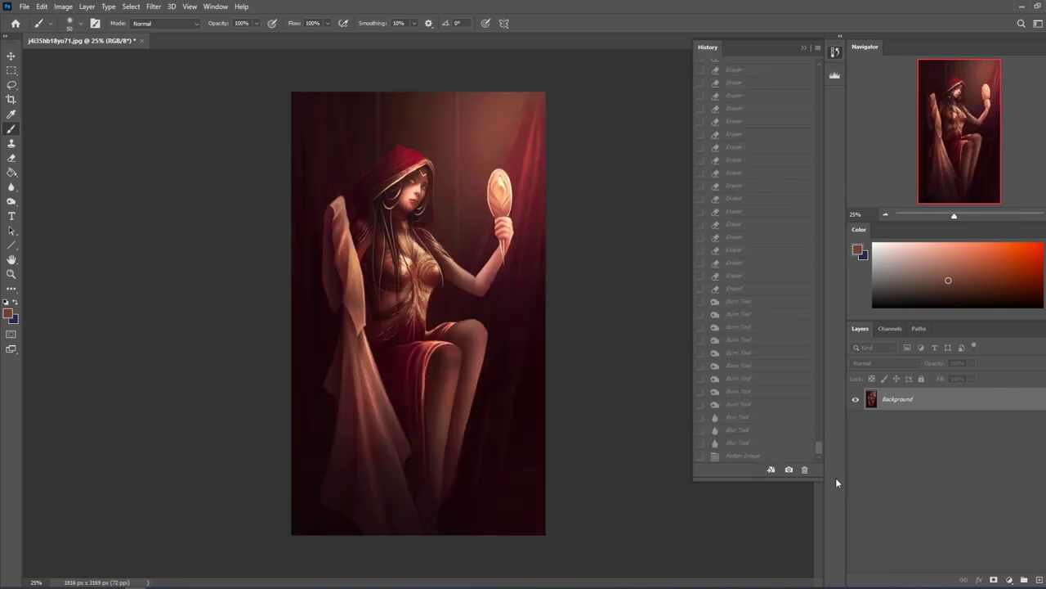
pyautogui.click(739, 456)
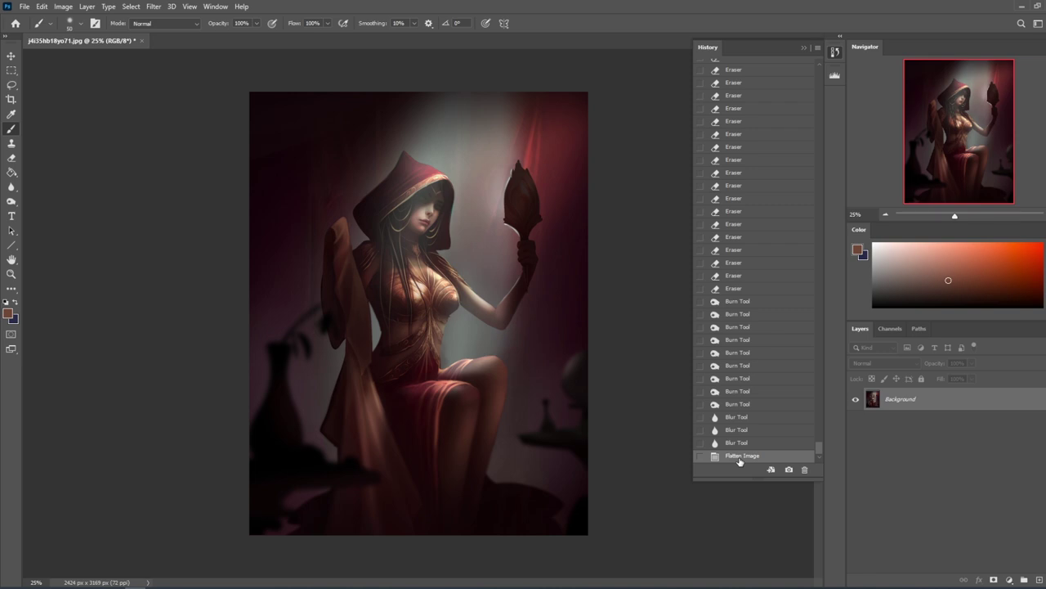
pyautogui.moveTo(818, 447); pyautogui.dragTo(836, 457)
pyautogui.click(802, 69)
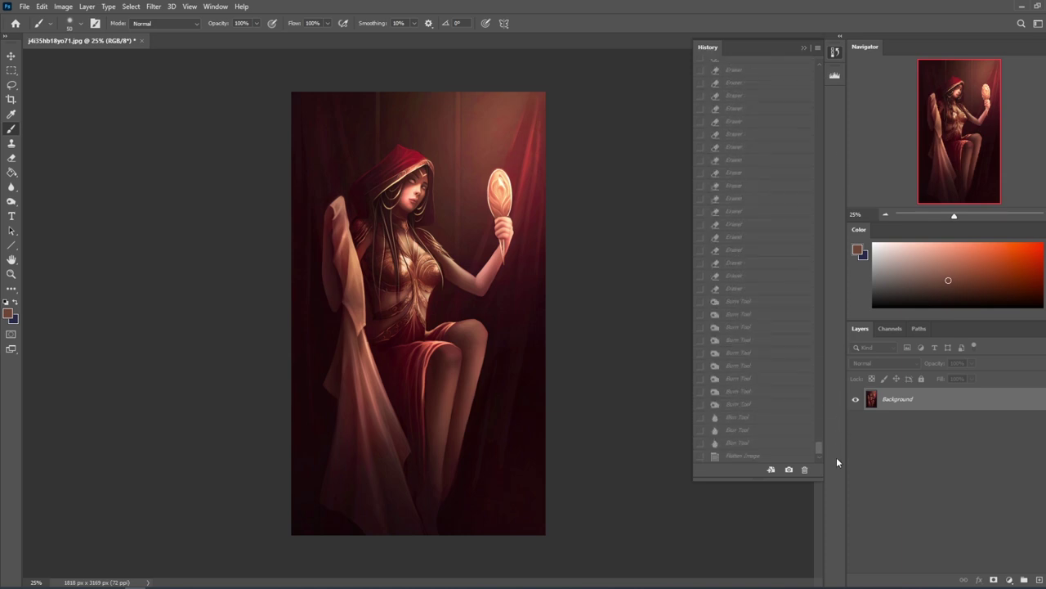
pyautogui.click(733, 458)
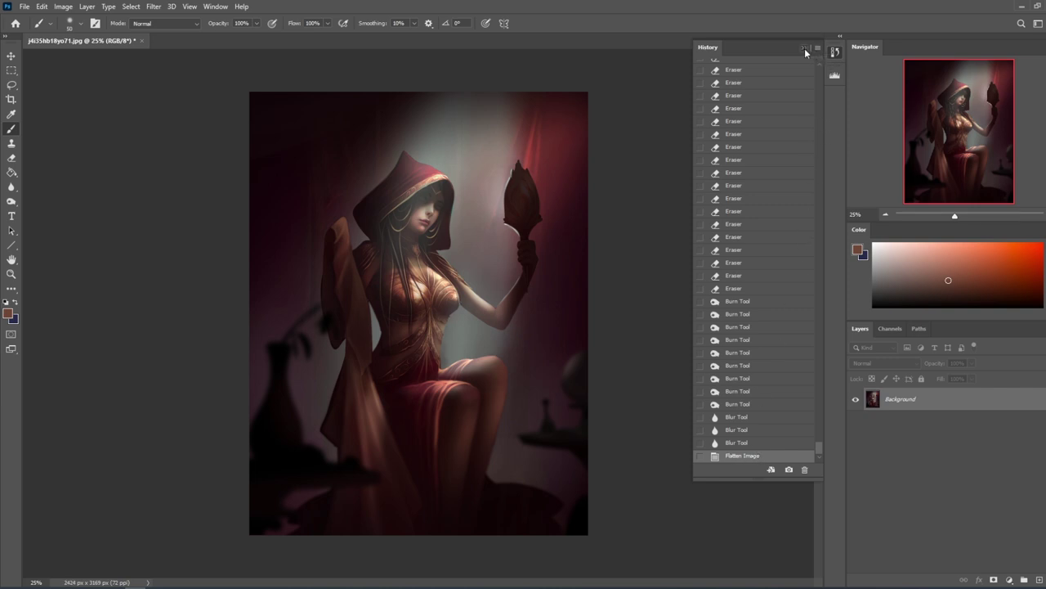
pyautogui.click(805, 50)
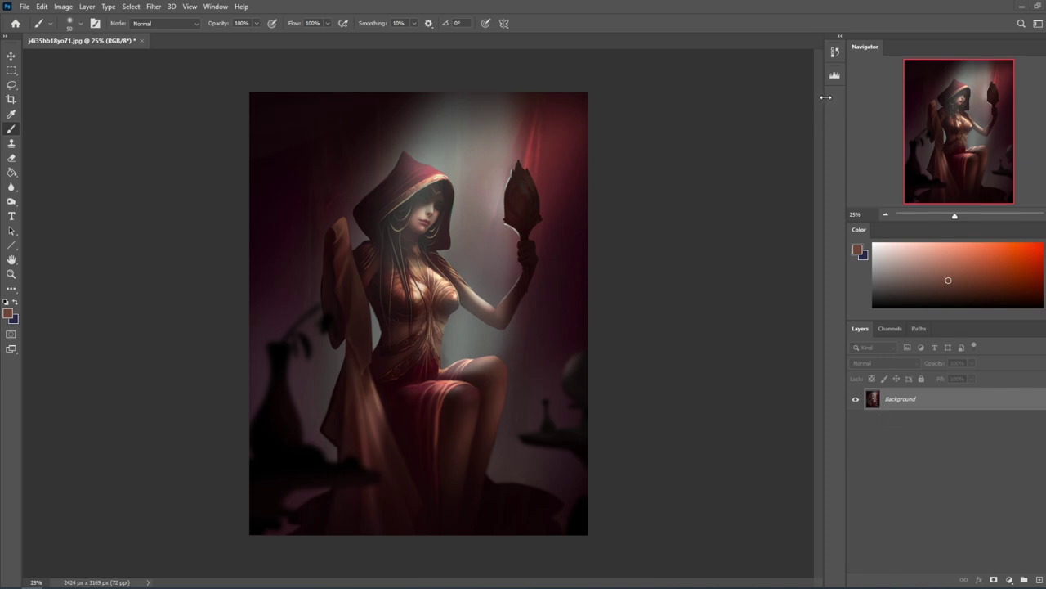
# Select the whole canvas and deselect it again.
pyautogui.click(834, 53)
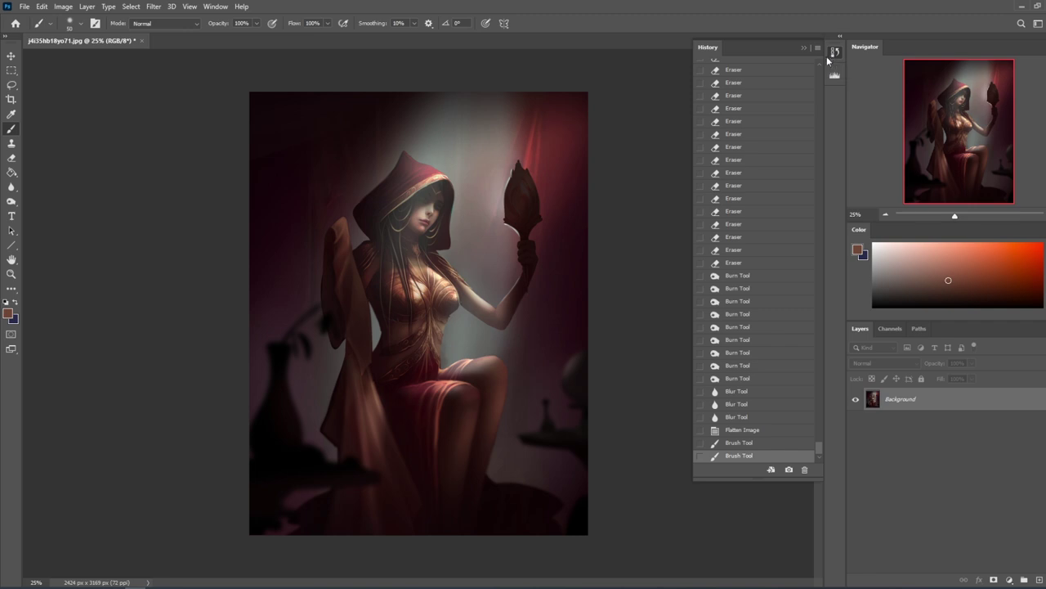
pyautogui.hotkey('ctrl', 'a')
pyautogui.hotkey('ctrl', 'a')
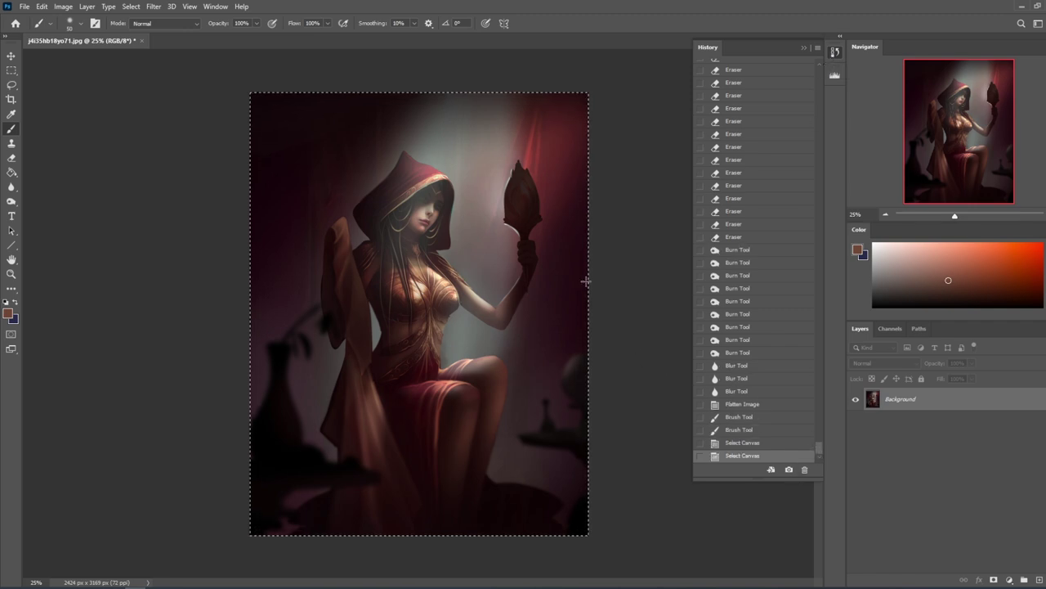
pyautogui.press('m')
pyautogui.rightClick(559, 249)
pyautogui.click(577, 256)
# Compare the original snapshot with the finished painting once more, ending on the Deselect history state.
pyautogui.moveTo(820, 452)
pyautogui.mouseDown()
pyautogui.moveTo(831, 66)
pyautogui.moveTo(819, 454)
pyautogui.mouseUp()
pyautogui.click(805, 70)
pyautogui.click(749, 458)
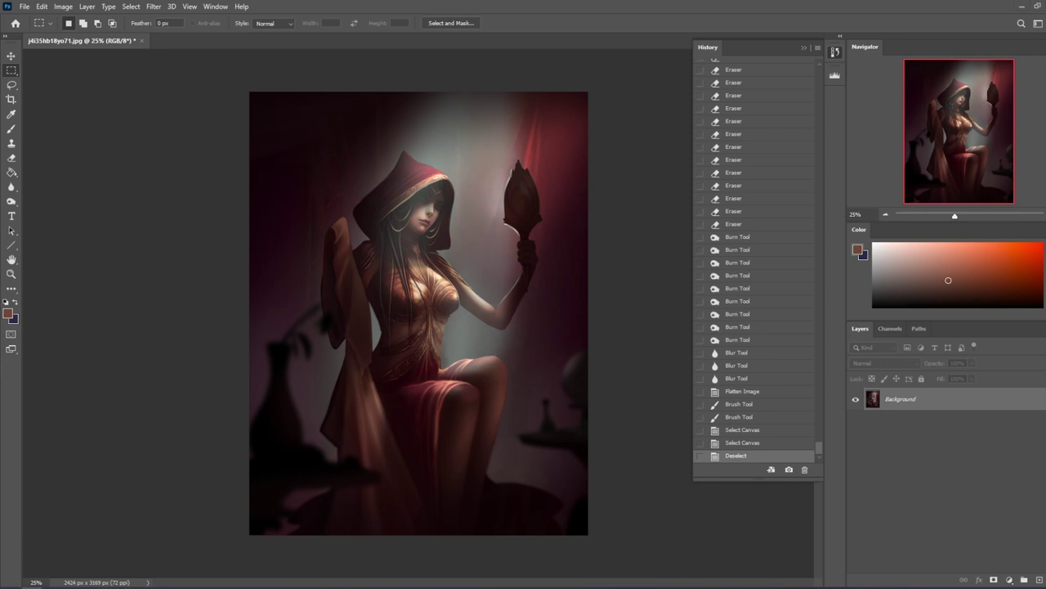
# Switch to the browser showing istebrak.com, open the linked r/istebrak Reddit community, and check the system calendar.
pyautogui.moveTo(266, 131); pyautogui.dragTo(341, 43)
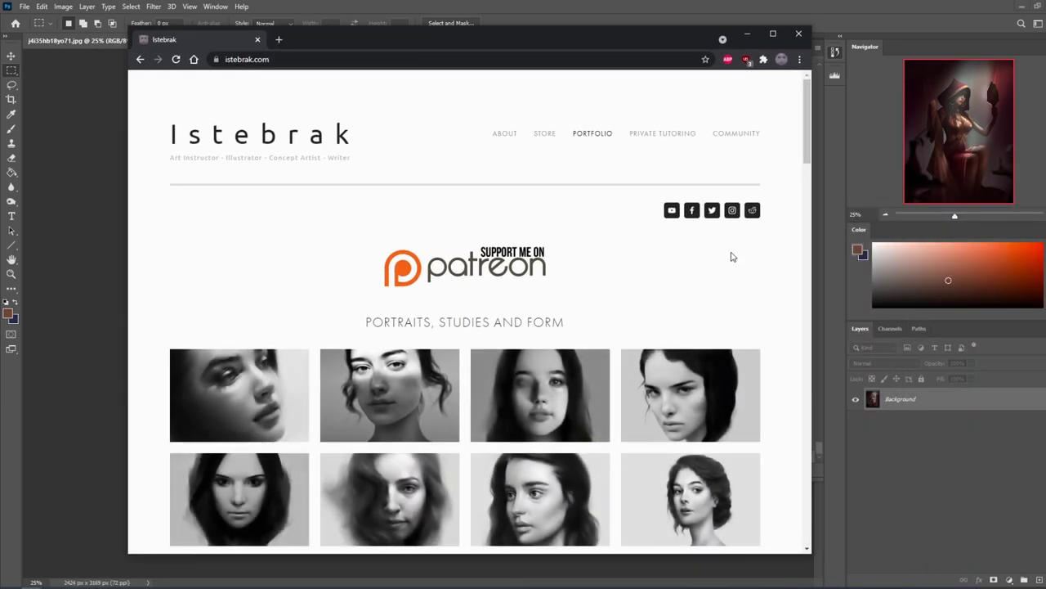
pyautogui.click(753, 211)
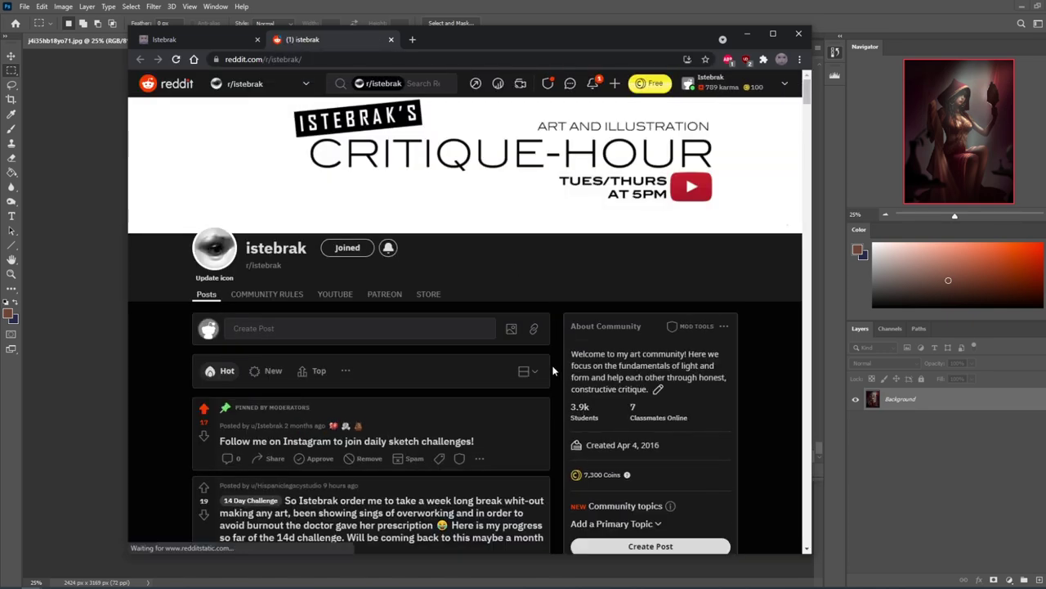
pyautogui.click(993, 587)
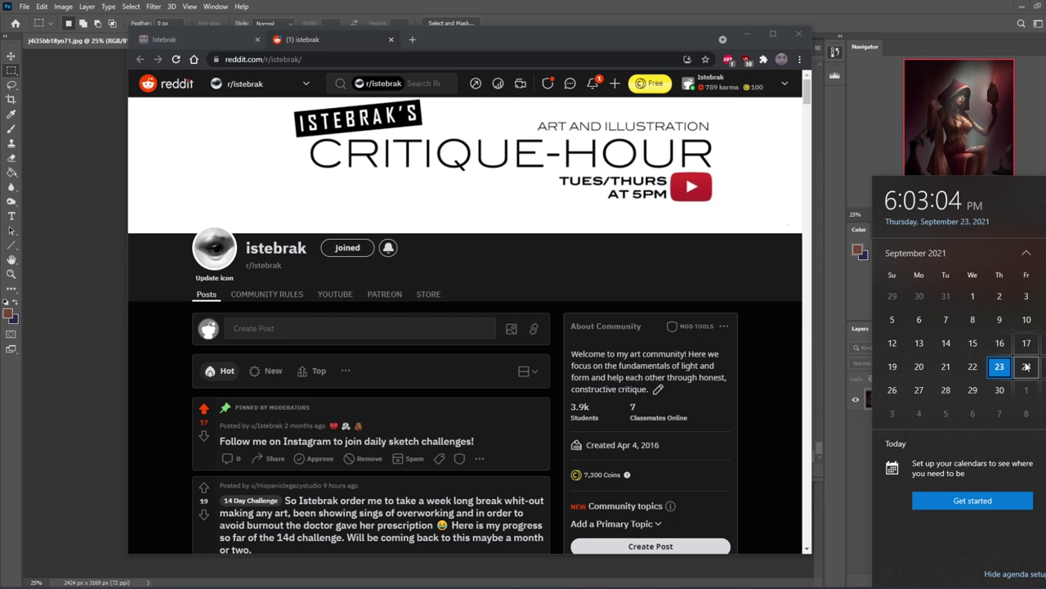
# Revisit the istebrak.com portfolio page, return to the r/istebrak community page, and check the date and time again.
pyautogui.click(193, 38)
pyautogui.click(193, 38)
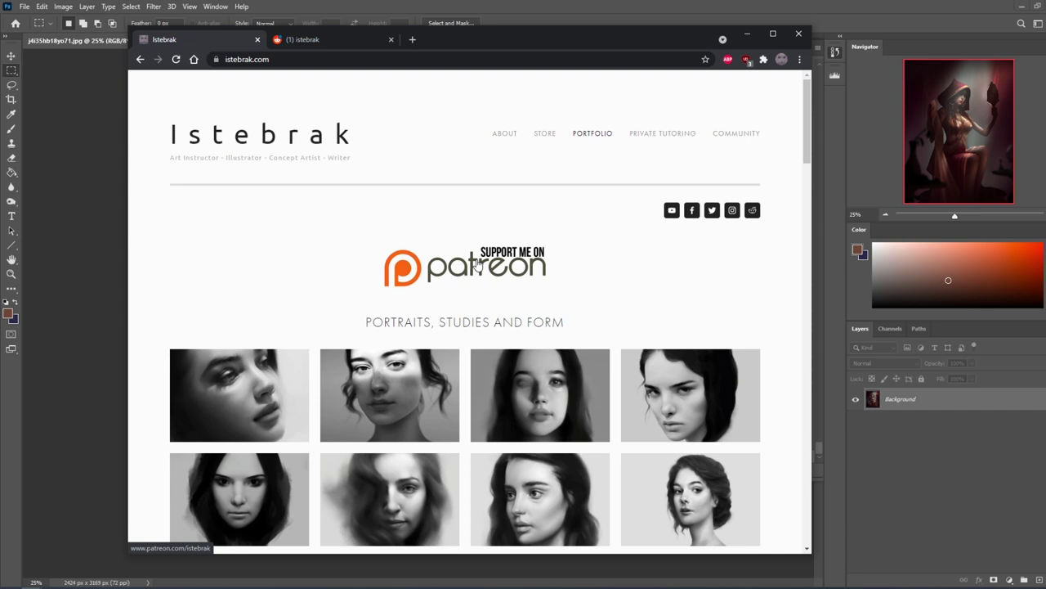
pyautogui.click(331, 37)
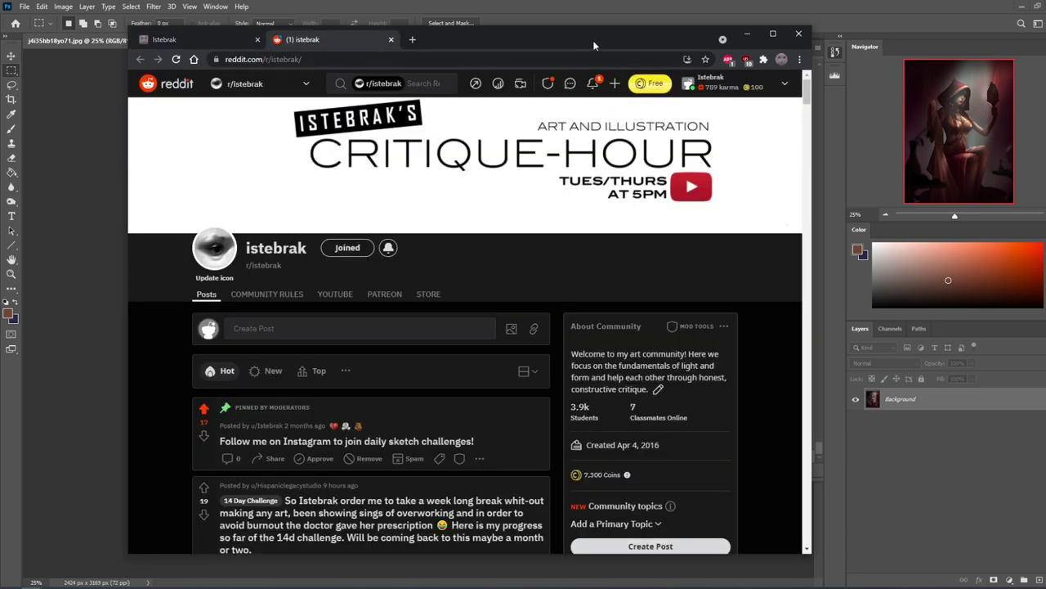
pyautogui.click(1026, 587)
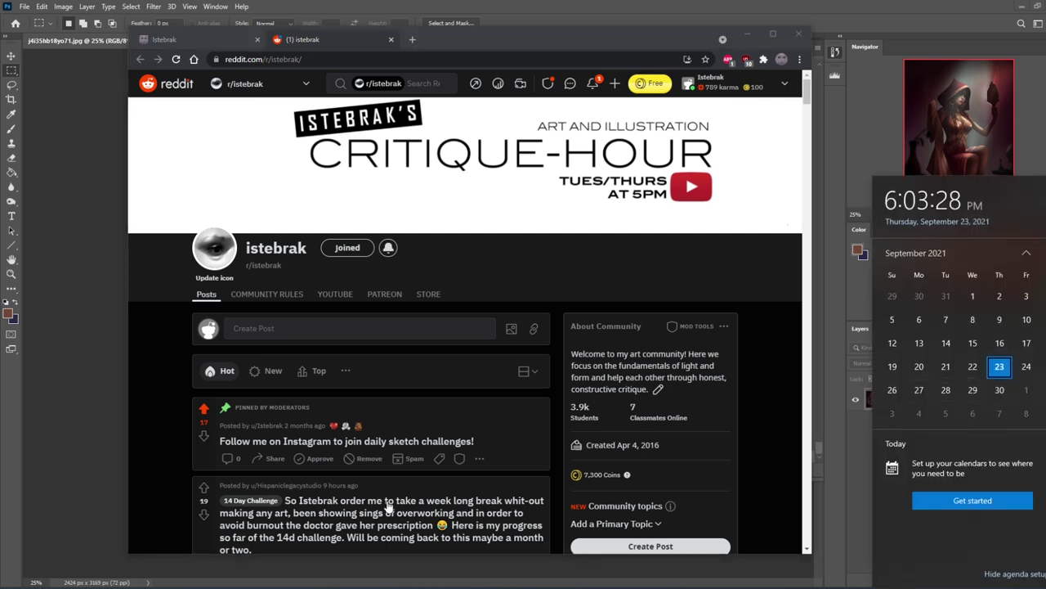
pyautogui.click(114, 587)
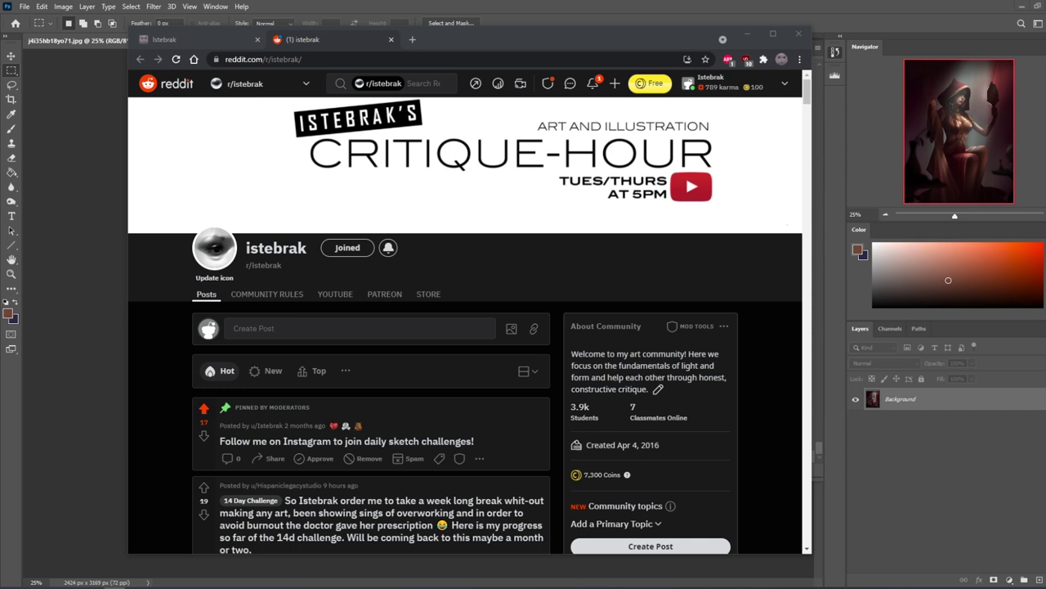